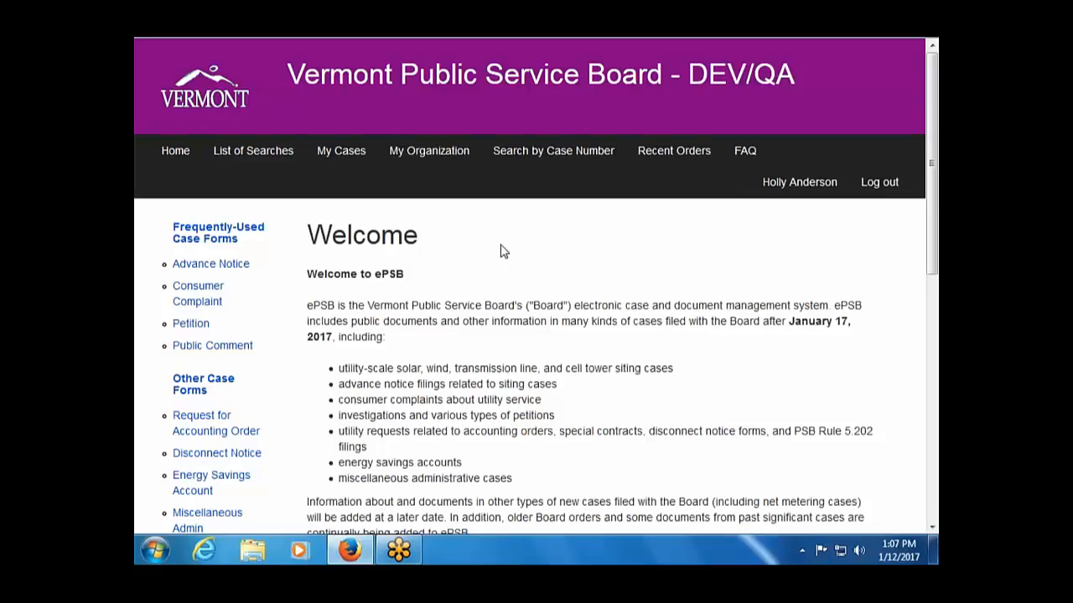
Open My Cases and show the My Organization Cases list, reloading it once.
{"action": "scroll", "coordinate": [503, 251], "scroll_direction": "down", "scroll_amount": 1}
{"action": "scroll", "coordinate": [502, 251], "scroll_direction": "up", "scroll_amount": 1}
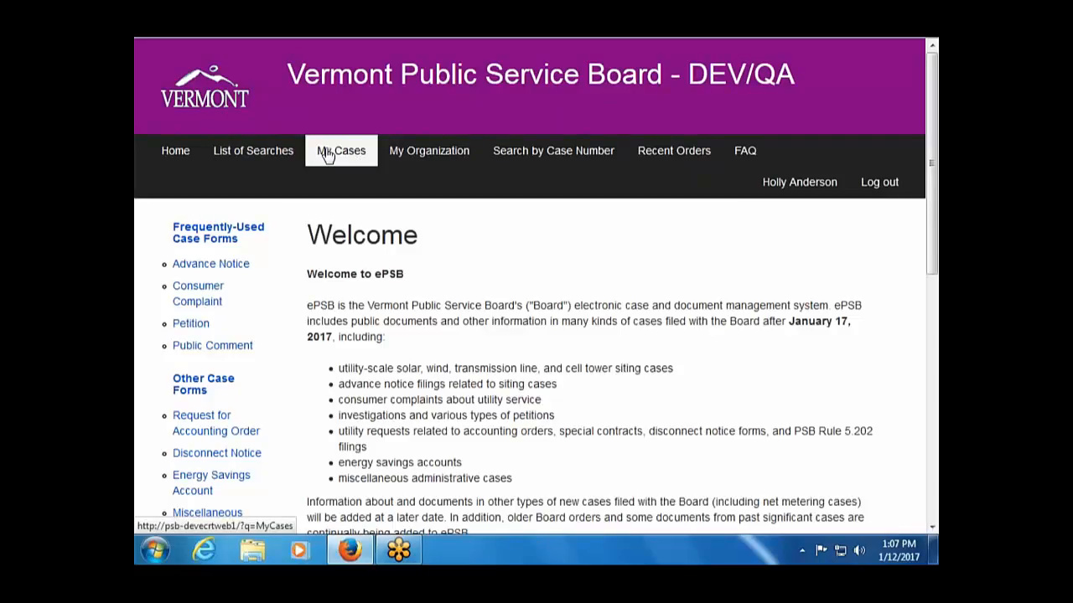
{"action": "left_click", "coordinate": [328, 154]}
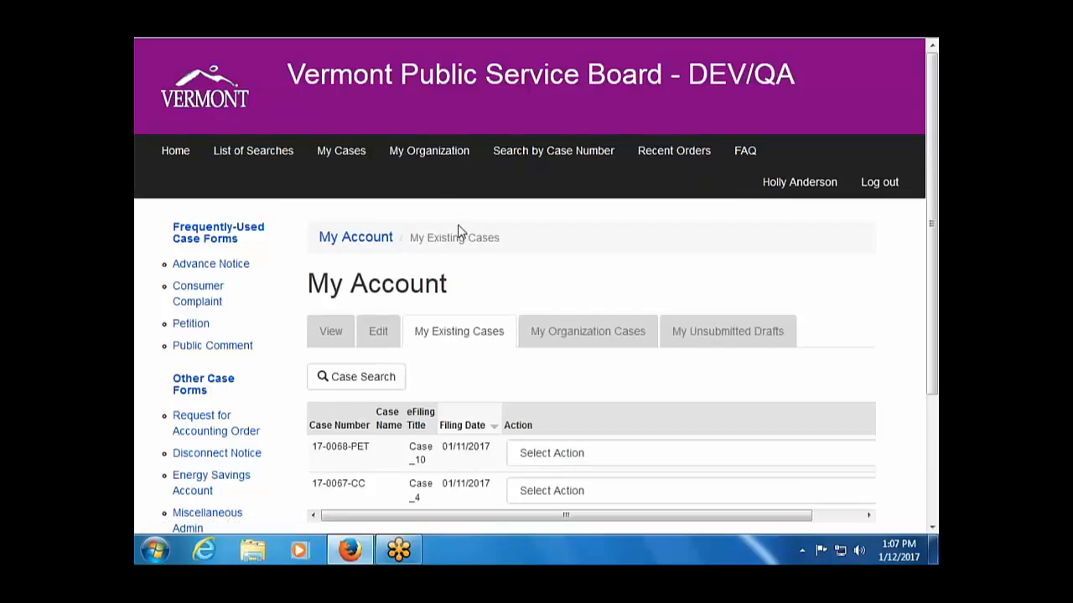
{"action": "scroll", "coordinate": [558, 340], "scroll_direction": "down", "scroll_amount": 2}
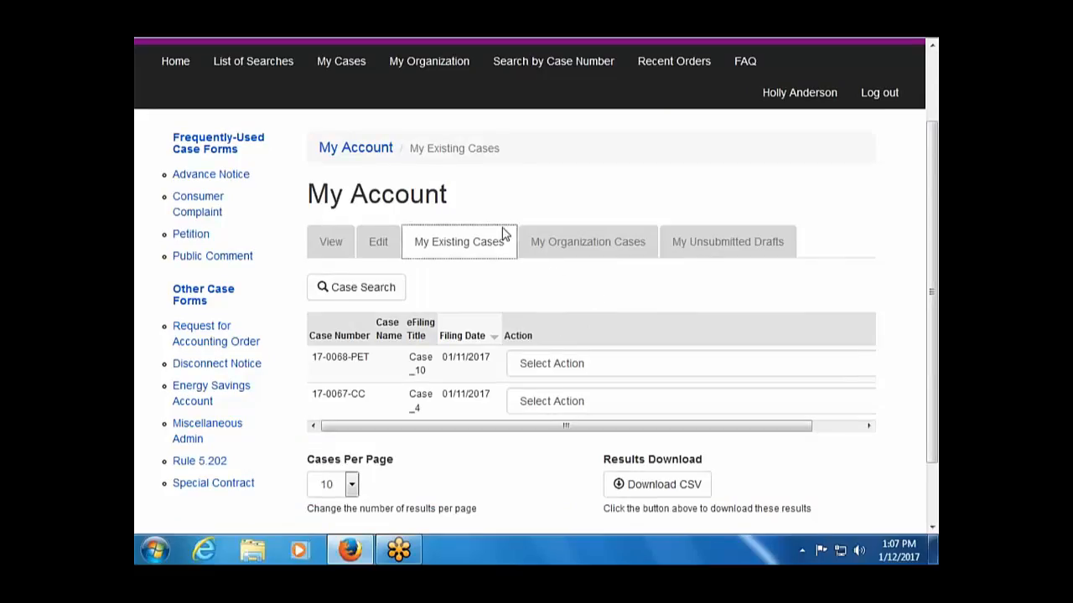
{"action": "left_click", "coordinate": [561, 249]}
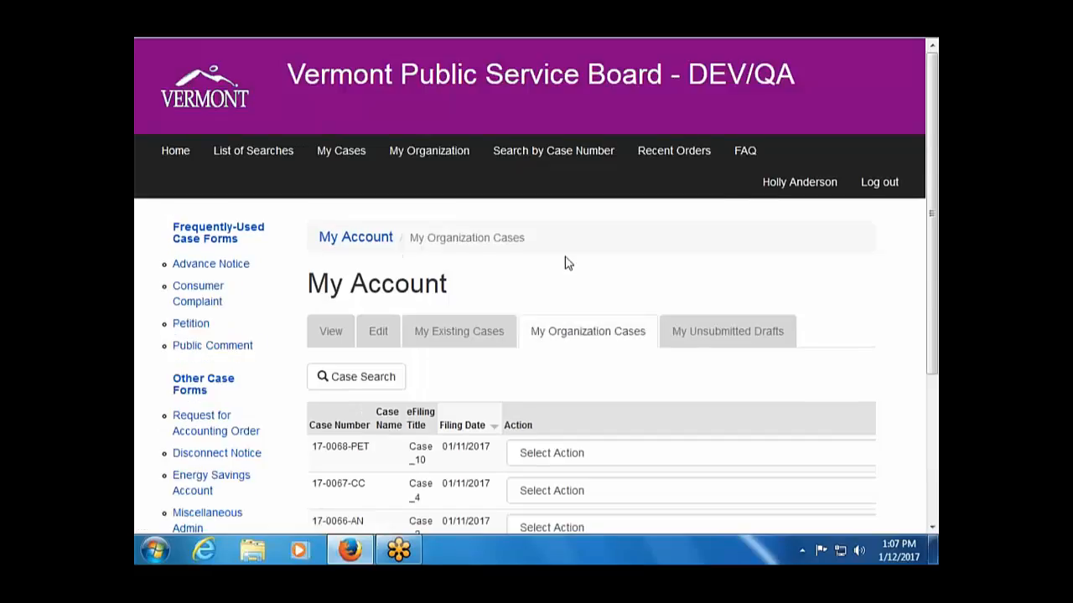
{"action": "scroll", "coordinate": [583, 388], "scroll_direction": "down", "scroll_amount": 3}
{"action": "scroll", "coordinate": [586, 390], "scroll_direction": "down", "scroll_amount": 1}
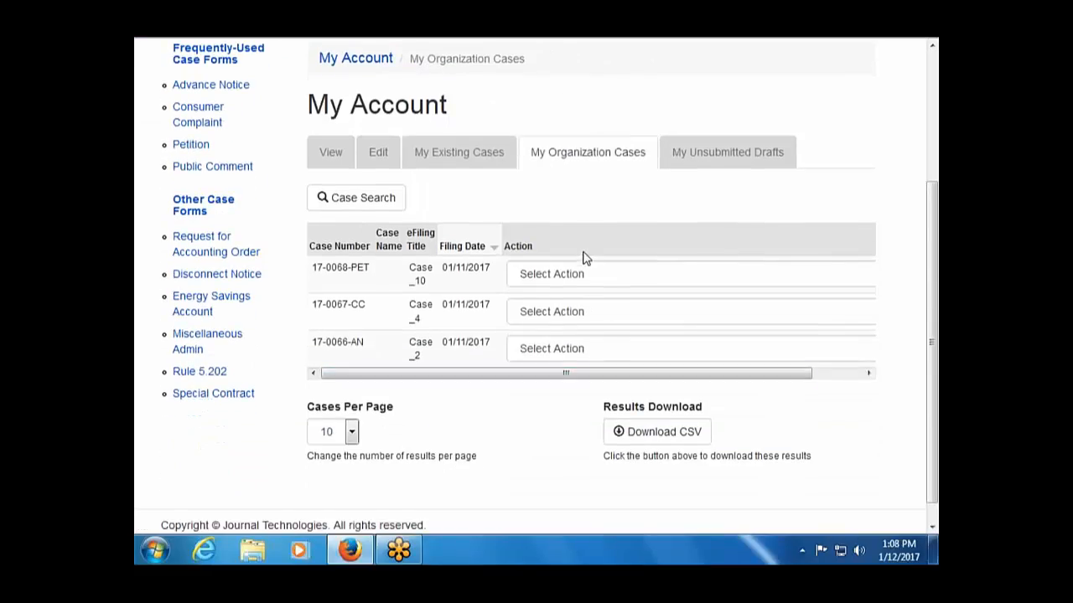
{"action": "left_click", "coordinate": [590, 164]}
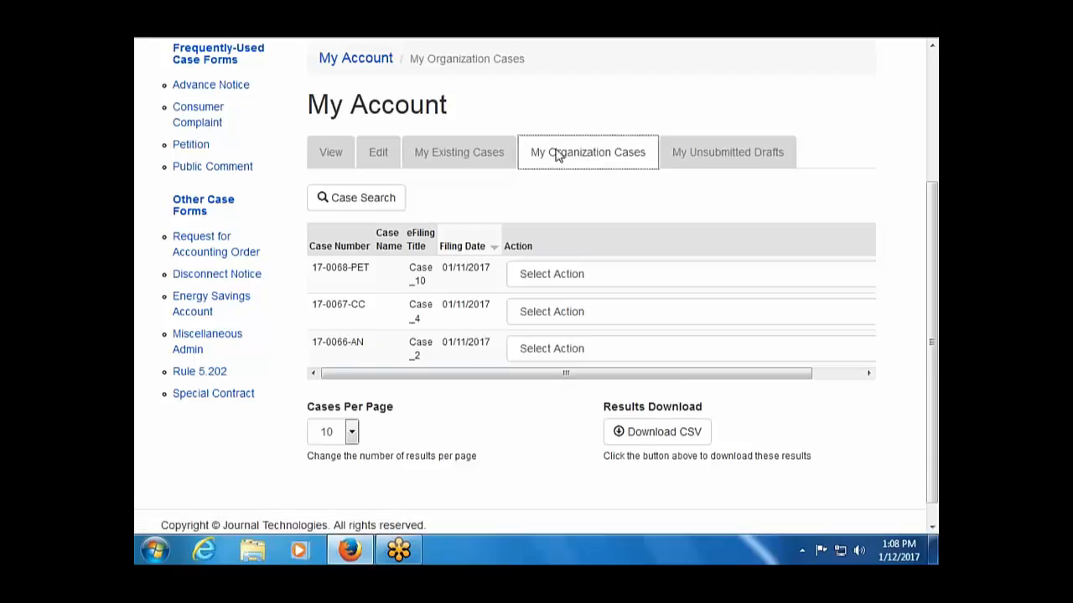
Switch back to My Existing Cases, return to Organization Cases, and list actions for 17-0068-PET.
{"action": "left_click", "coordinate": [470, 160]}
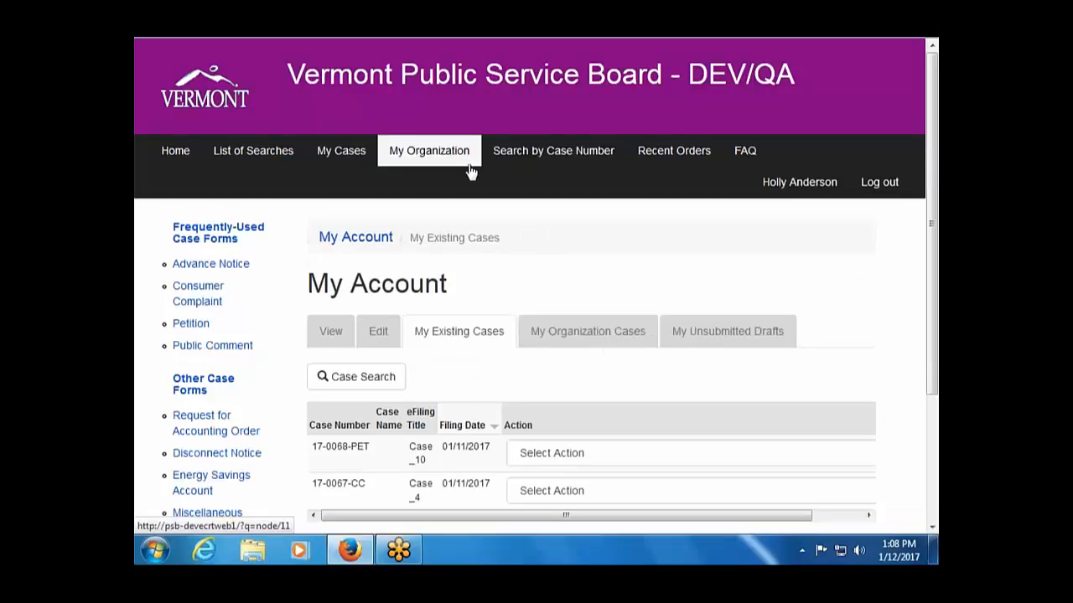
{"action": "scroll", "coordinate": [494, 411], "scroll_direction": "down", "scroll_amount": 2}
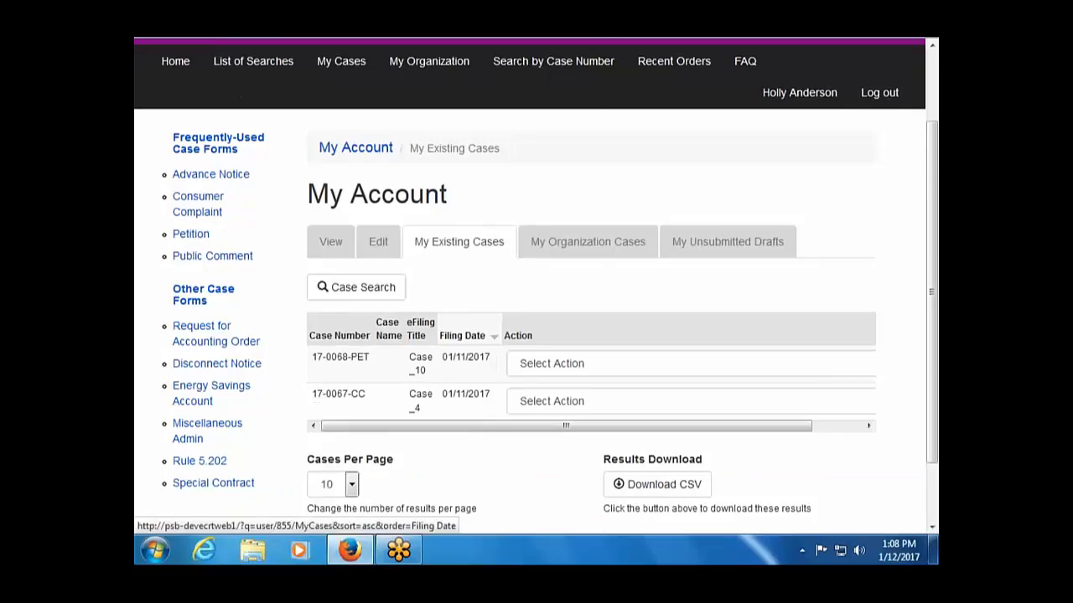
{"action": "left_click", "coordinate": [586, 243]}
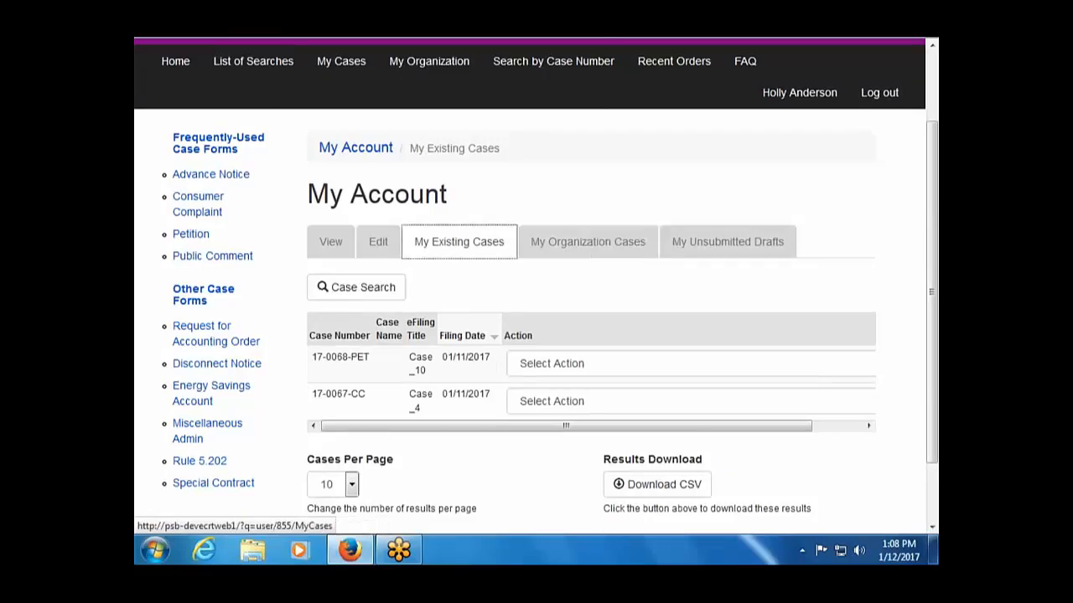
{"action": "left_click", "coordinate": [566, 254]}
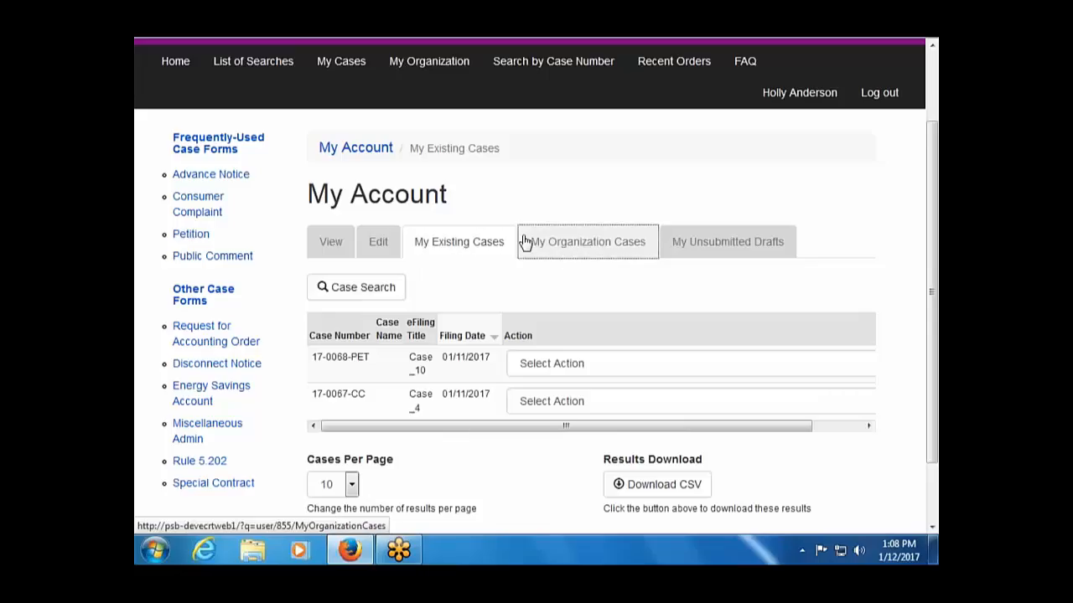
{"action": "left_click", "coordinate": [523, 238]}
{"action": "left_click", "coordinate": [592, 250]}
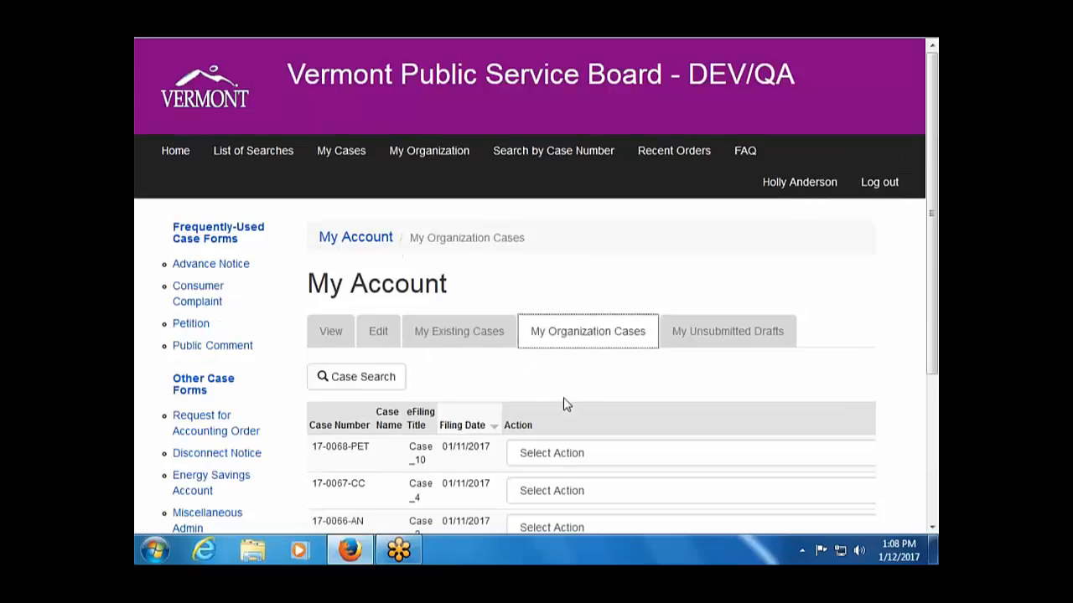
{"action": "scroll", "coordinate": [568, 370], "scroll_direction": "down", "scroll_amount": 3}
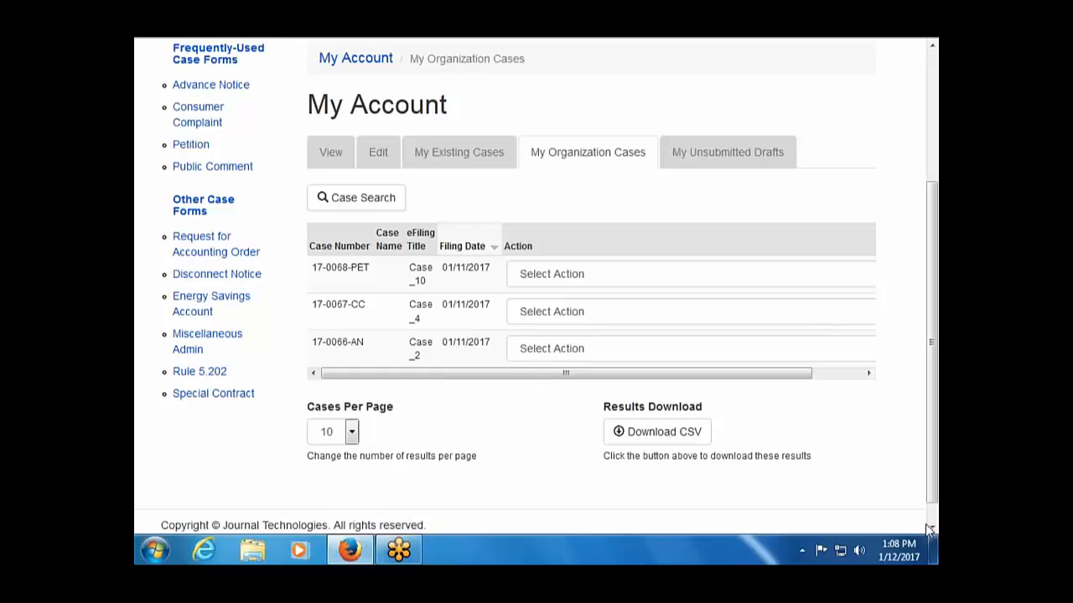
{"action": "left_click", "coordinate": [868, 373]}
{"action": "left_click", "coordinate": [863, 280]}
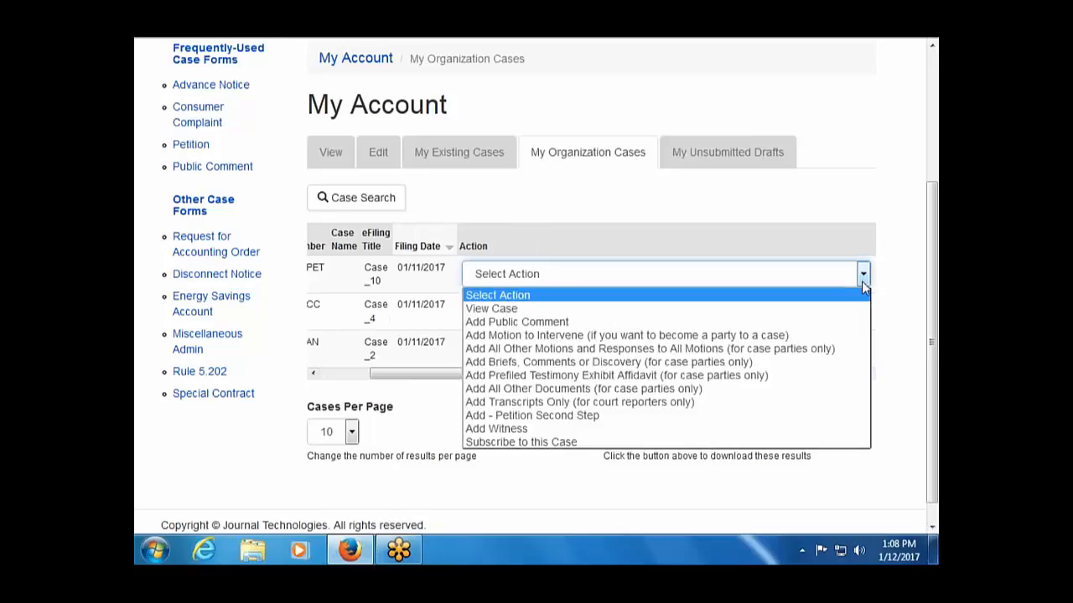
View case 17-0068-PET's details, then go to the My Organization administration page.
{"action": "left_click", "coordinate": [808, 311]}
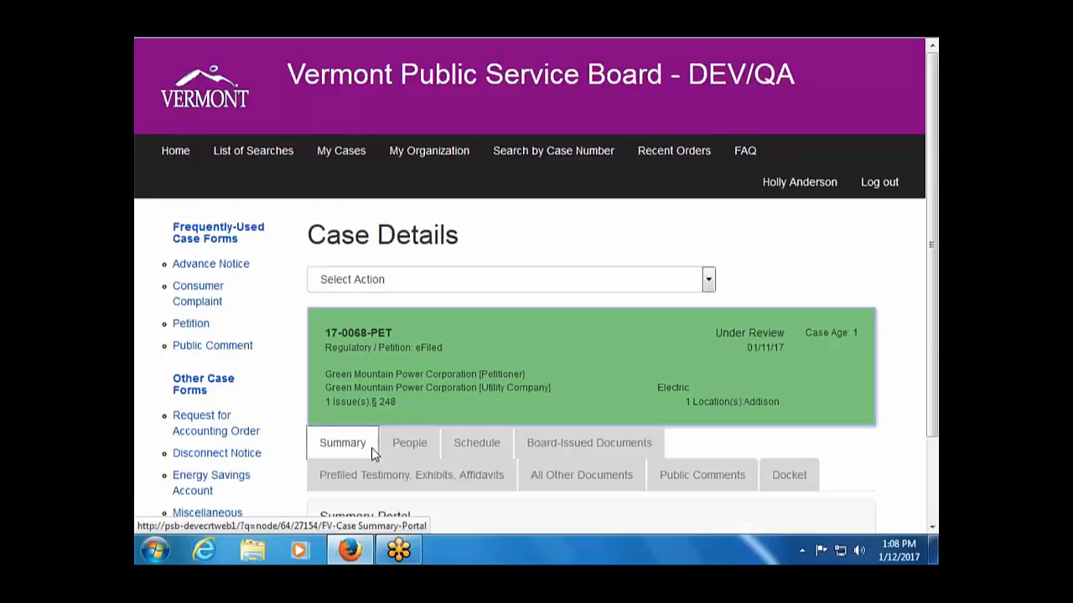
{"action": "scroll", "coordinate": [582, 345], "scroll_direction": "down", "scroll_amount": 2}
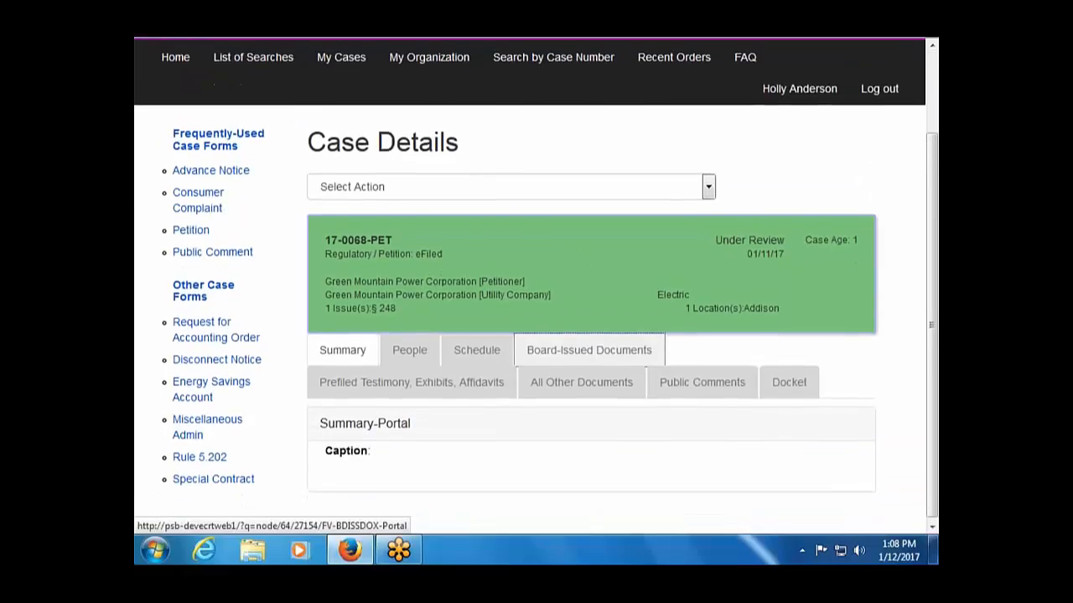
{"action": "scroll", "coordinate": [581, 345], "scroll_direction": "up", "scroll_amount": 2}
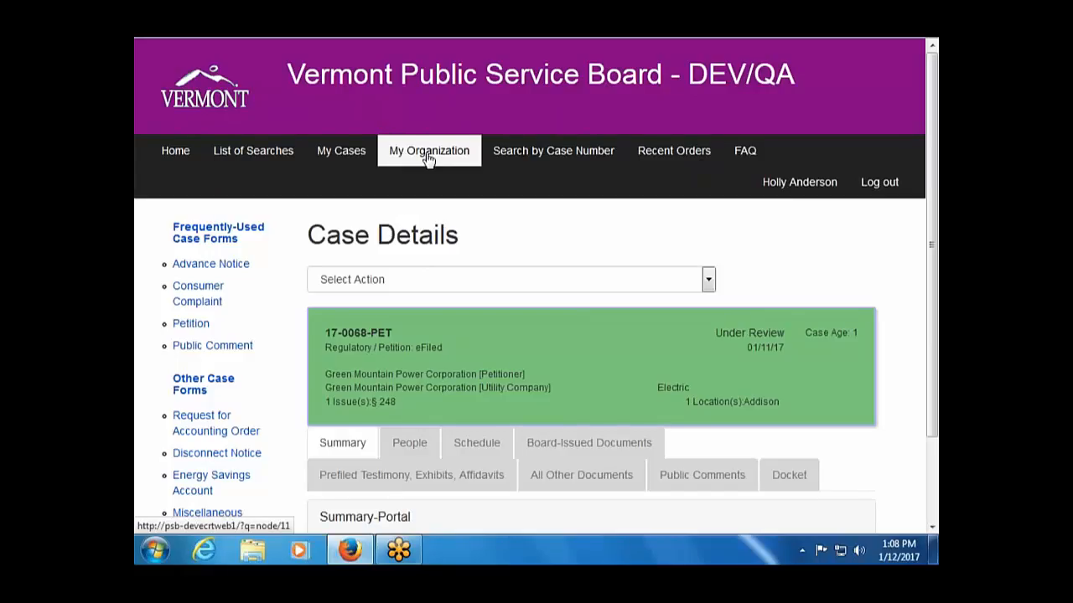
{"action": "left_click", "coordinate": [428, 155]}
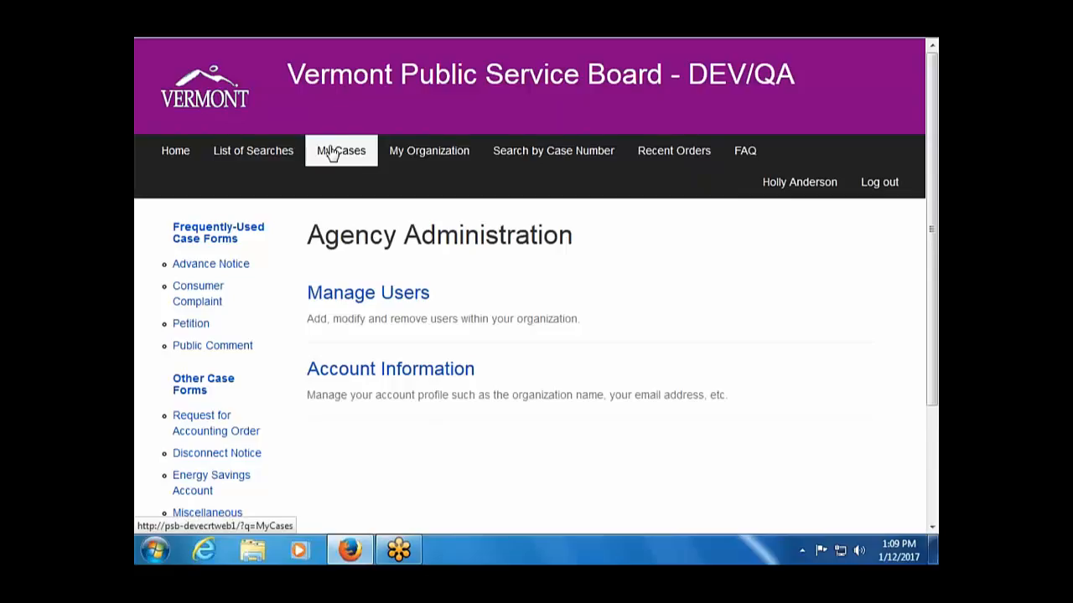
Revisit the My Organization Cases list, then go to Search by Case Number.
{"action": "left_click", "coordinate": [333, 153]}
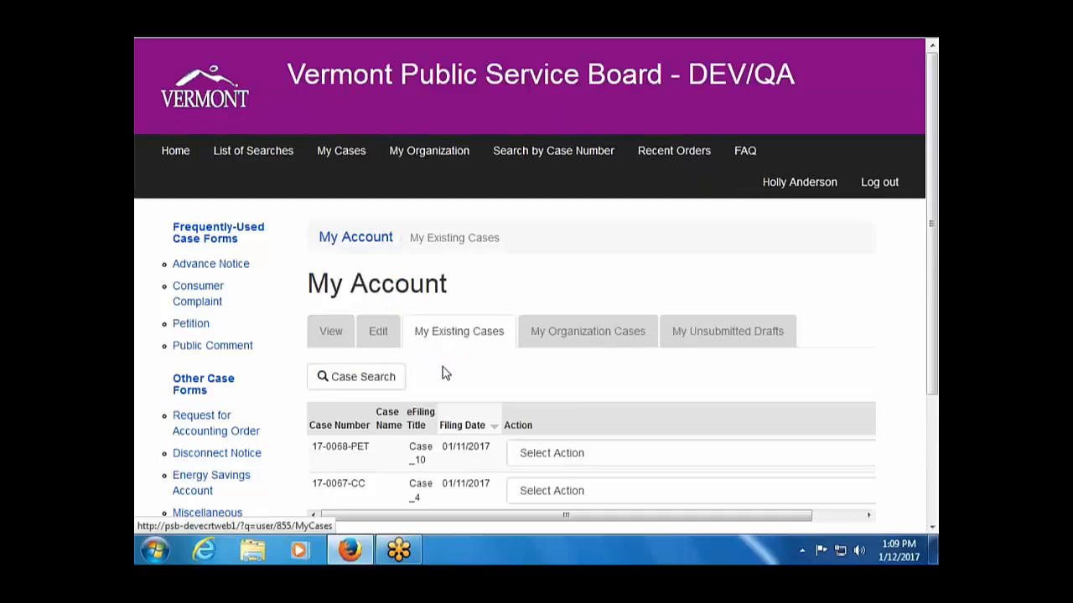
{"action": "left_click", "coordinate": [622, 332]}
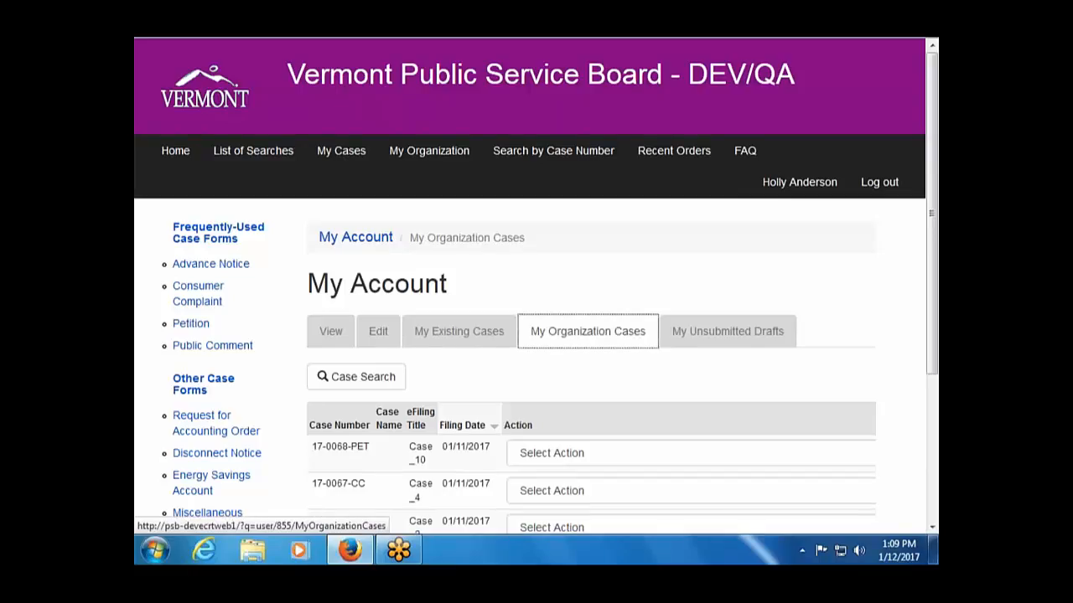
{"action": "scroll", "coordinate": [586, 403], "scroll_direction": "down", "scroll_amount": 2}
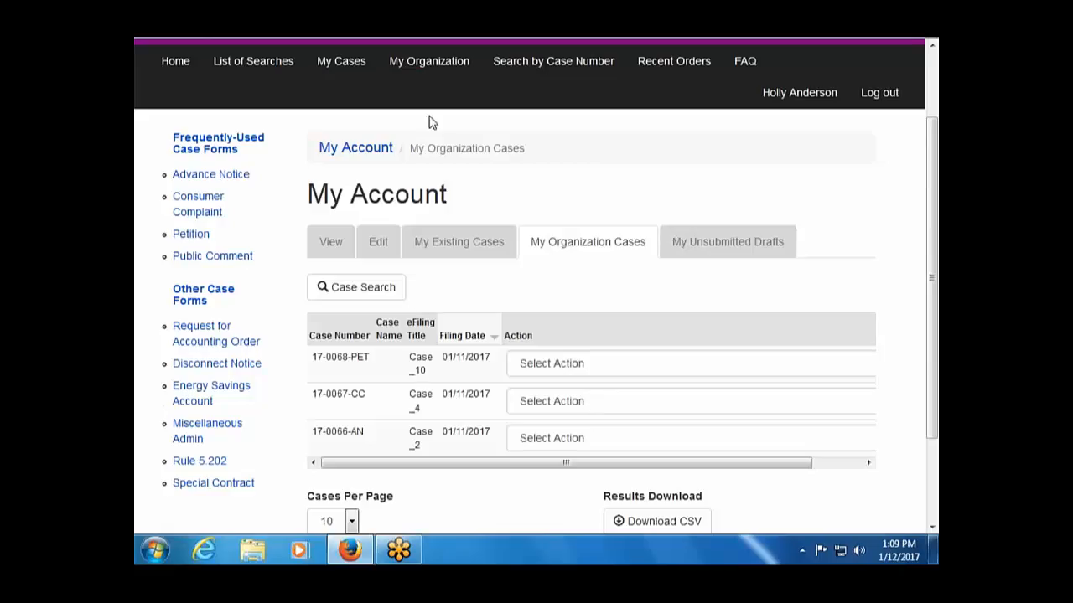
{"action": "left_click", "coordinate": [513, 72]}
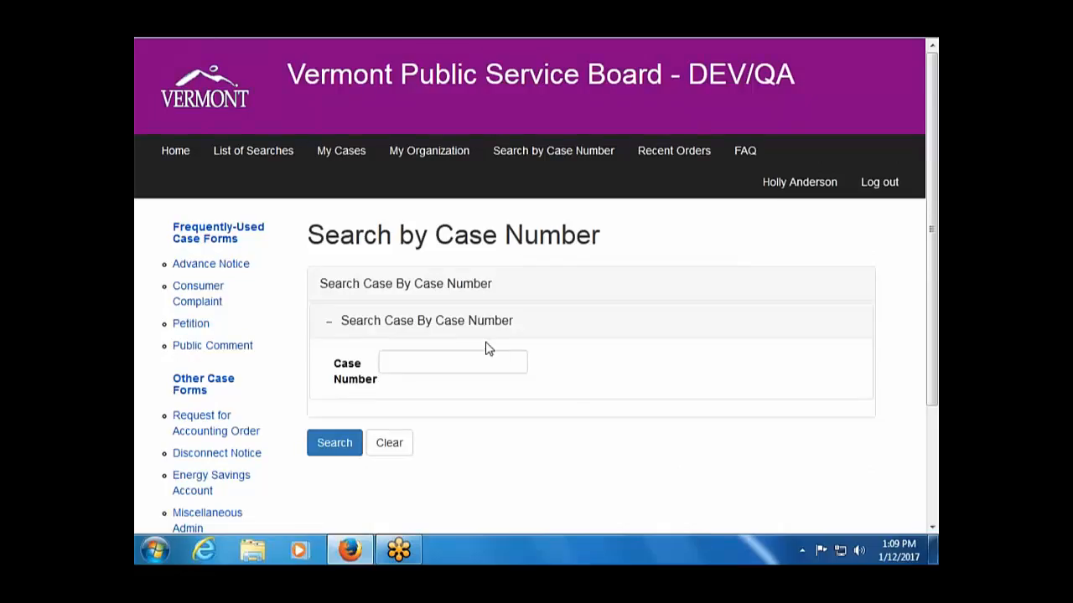
Search for case number 63 and browse matches such as 17-0063-PET and 8863.
{"action": "left_click", "coordinate": [421, 362]}
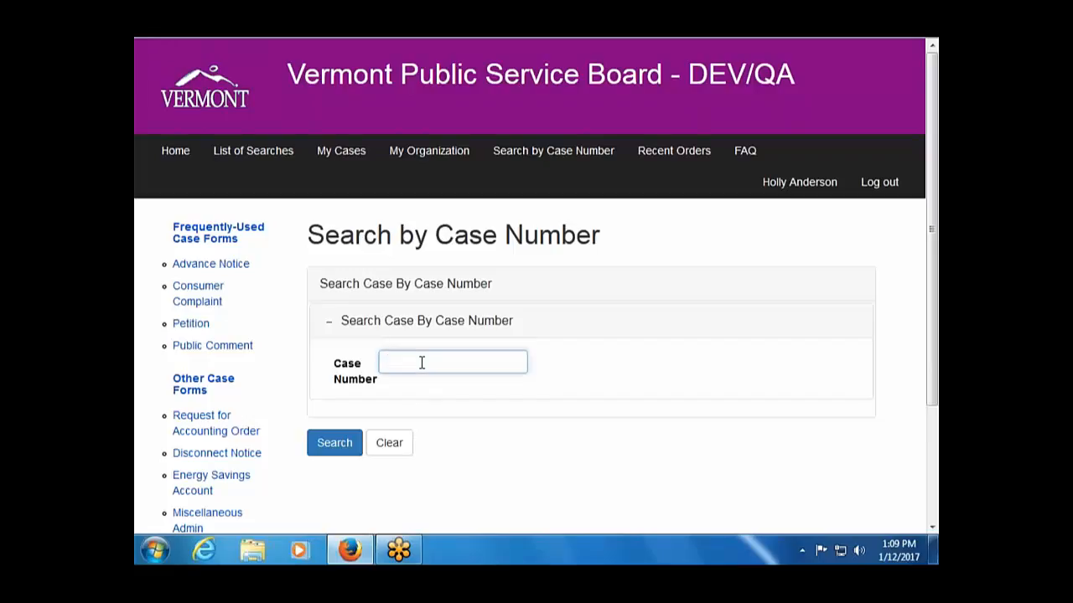
{"action": "type", "text": "63"}
{"action": "key", "text": "Return"}
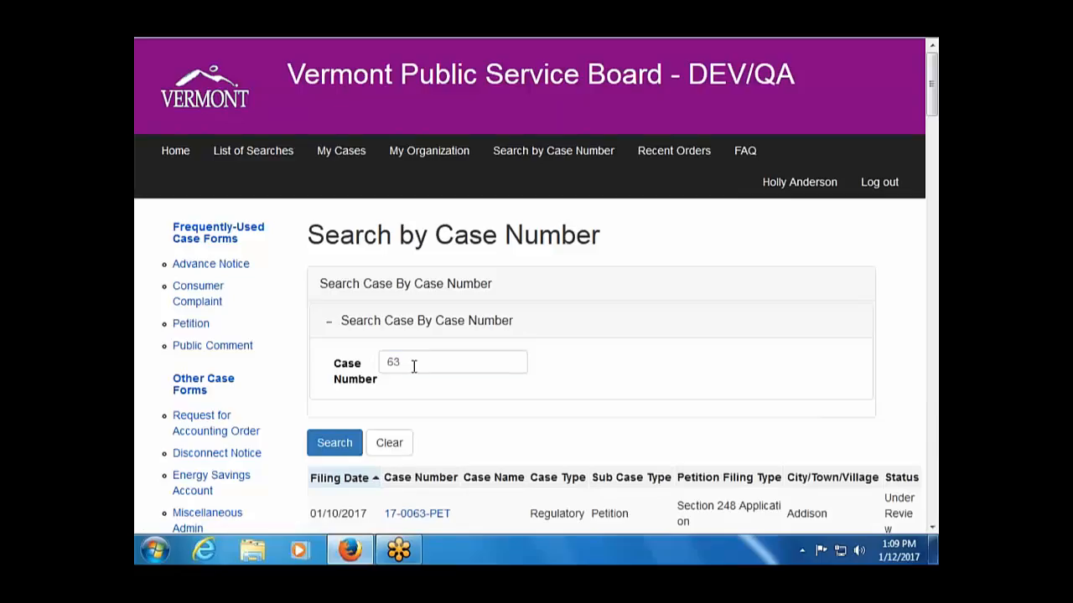
{"action": "left_click", "coordinate": [333, 450]}
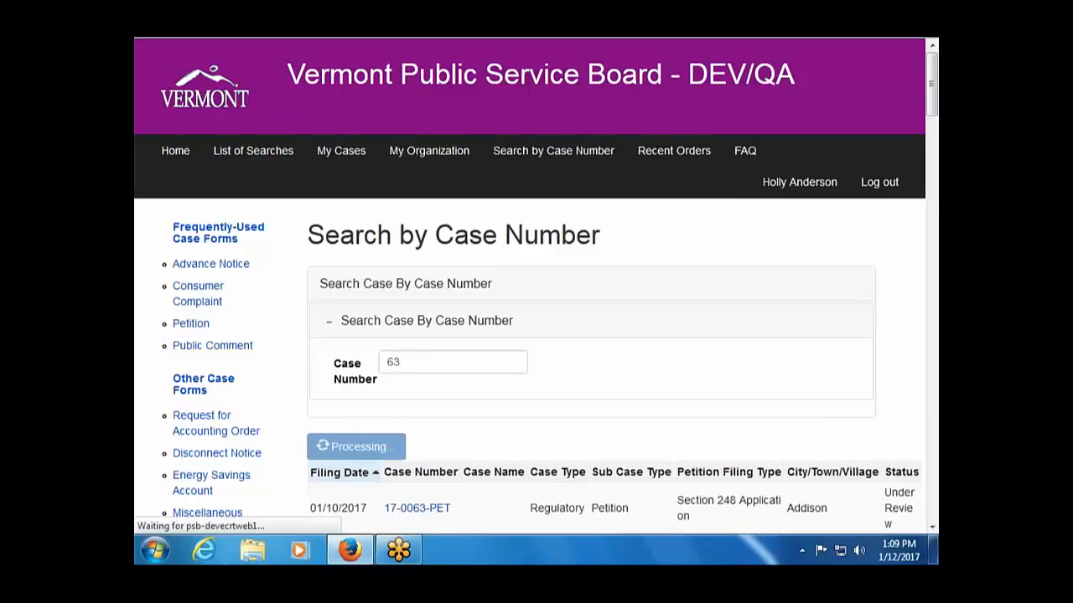
{"action": "scroll", "coordinate": [584, 439], "scroll_direction": "down", "scroll_amount": 2}
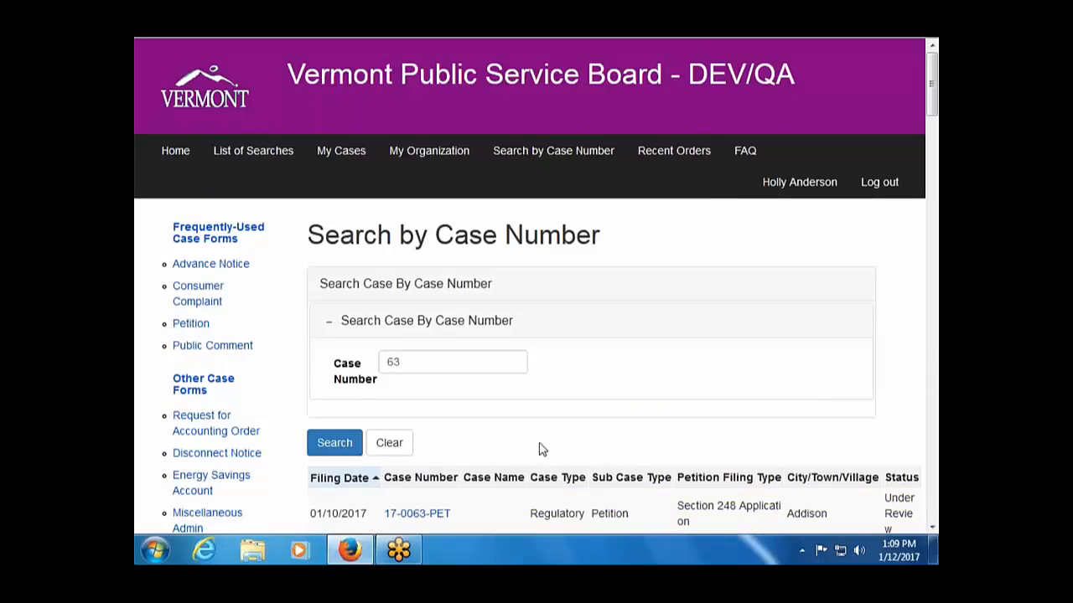
{"action": "scroll", "coordinate": [576, 410], "scroll_direction": "down", "scroll_amount": 2}
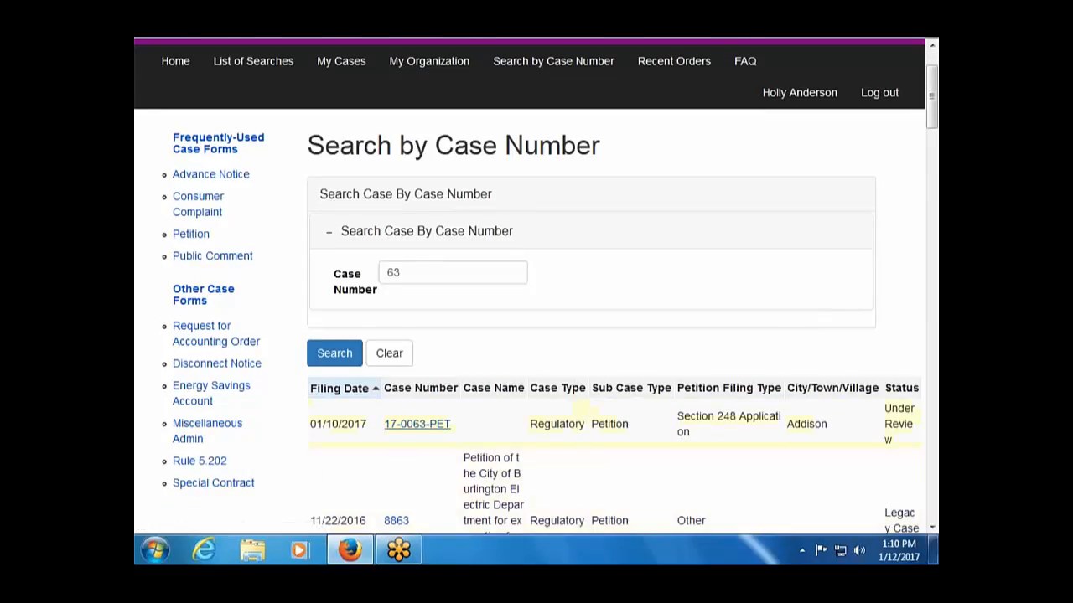
{"action": "scroll", "coordinate": [434, 432], "scroll_direction": "down", "scroll_amount": 2}
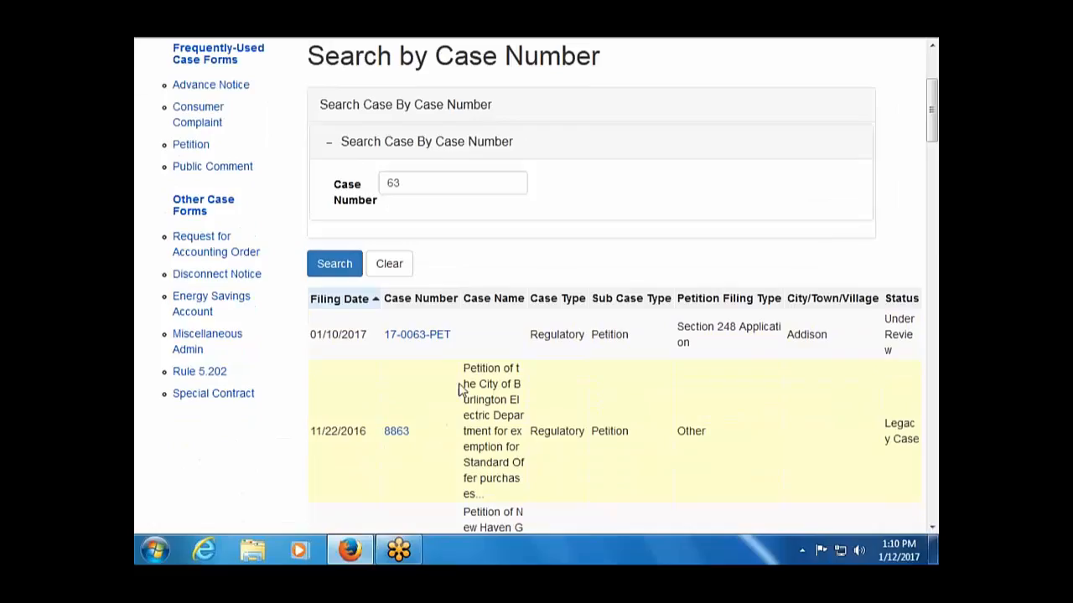
Open case 17-0063-PET and choose Add Public Comment from its actions.
{"action": "left_click", "coordinate": [430, 333]}
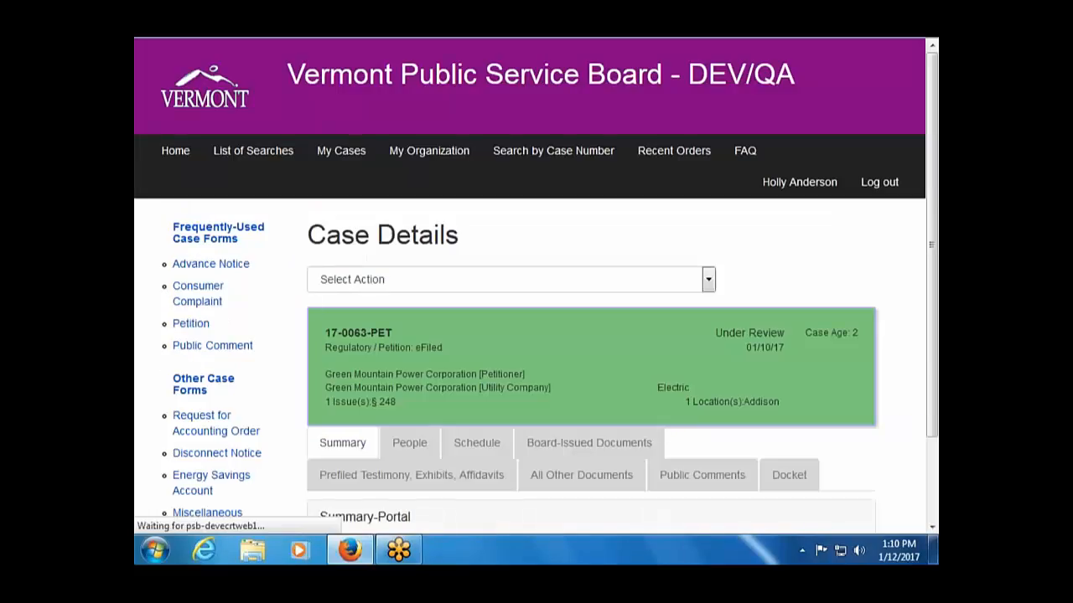
{"action": "scroll", "coordinate": [431, 344], "scroll_direction": "down", "scroll_amount": 2}
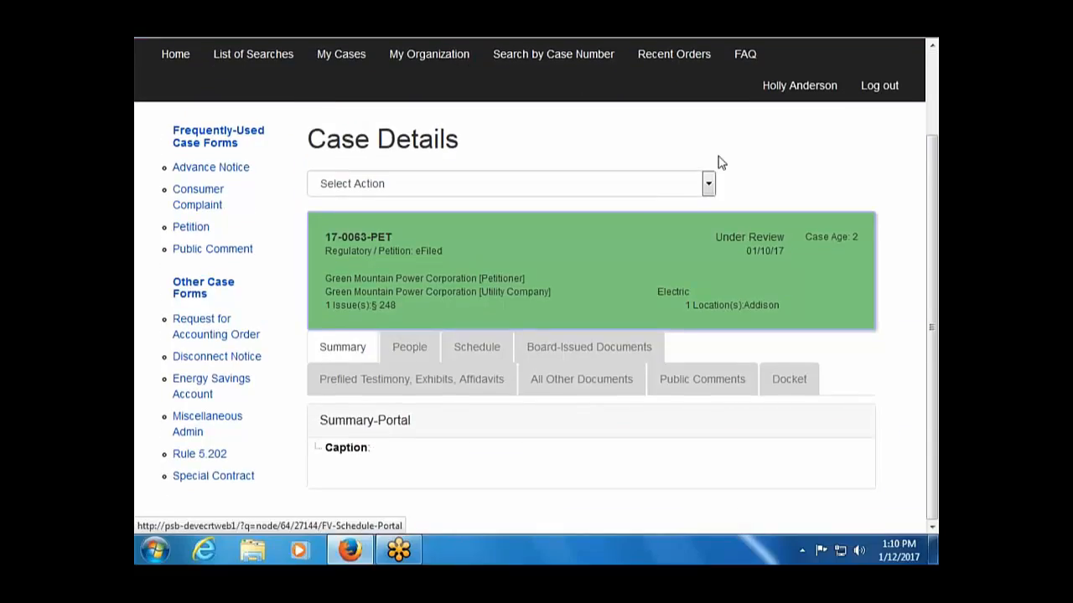
{"action": "left_click", "coordinate": [709, 183]}
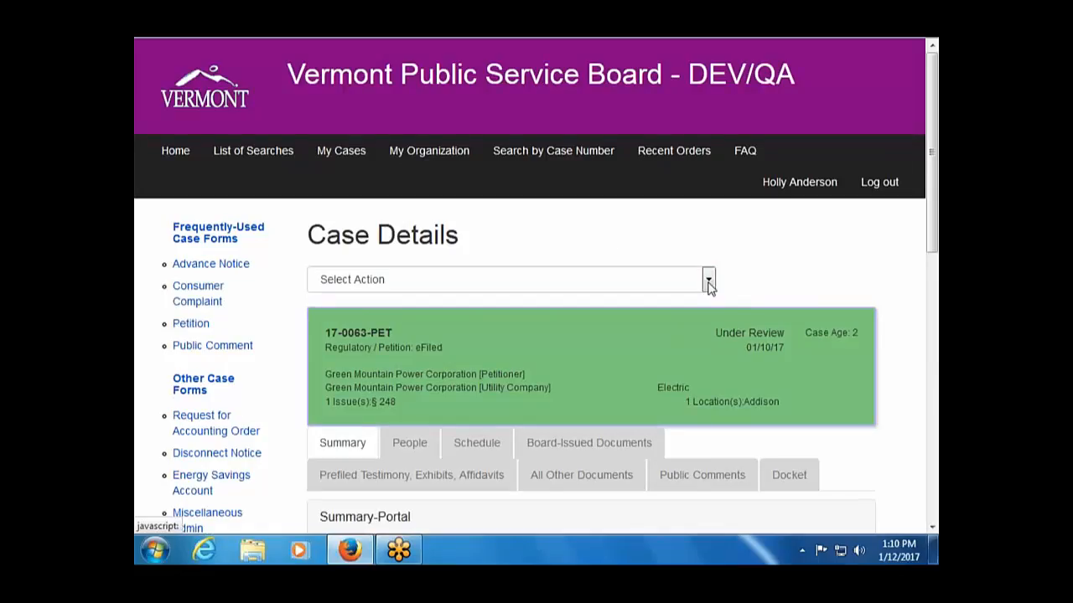
{"action": "left_click", "coordinate": [710, 285]}
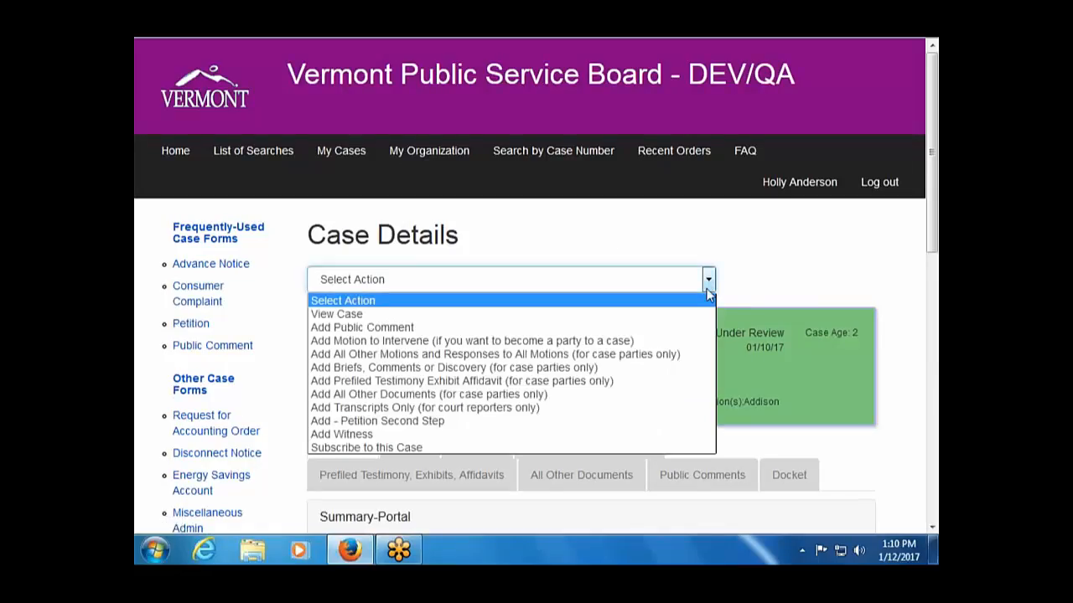
{"action": "left_click", "coordinate": [662, 327]}
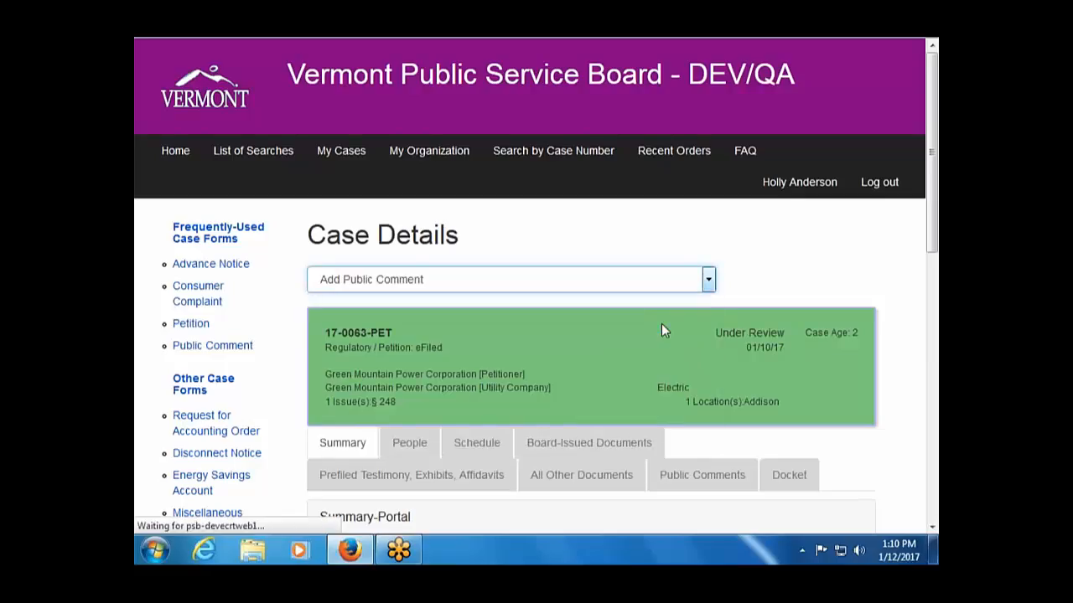
Answer No to 'Are you filing as an individual?' on the public comment form.
{"action": "scroll", "coordinate": [662, 331], "scroll_direction": "down", "scroll_amount": 3}
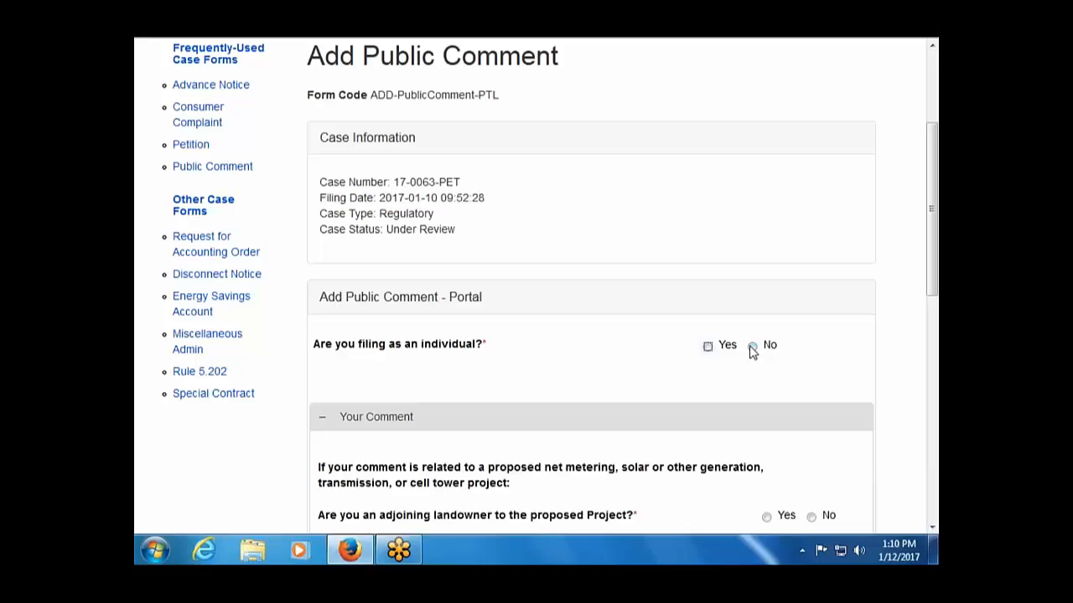
{"action": "left_click", "coordinate": [752, 347]}
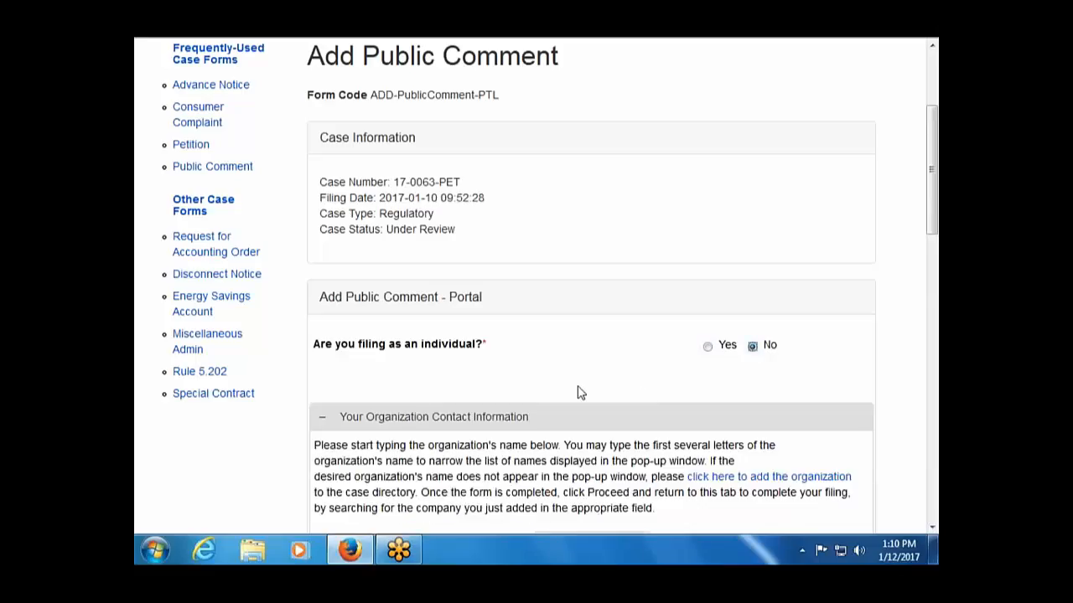
{"action": "scroll", "coordinate": [565, 390], "scroll_direction": "down", "scroll_amount": 3}
{"action": "left_click", "coordinate": [571, 363]}
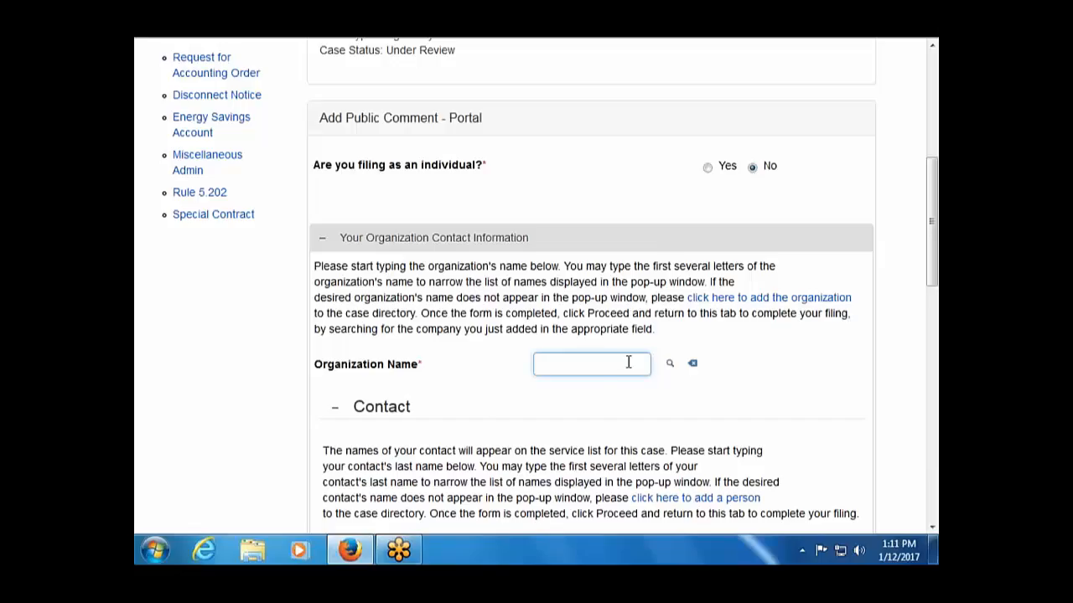
Search organizations for 'town' and set Hinesburg Town Offices as the organization.
{"action": "type", "text": "town"}
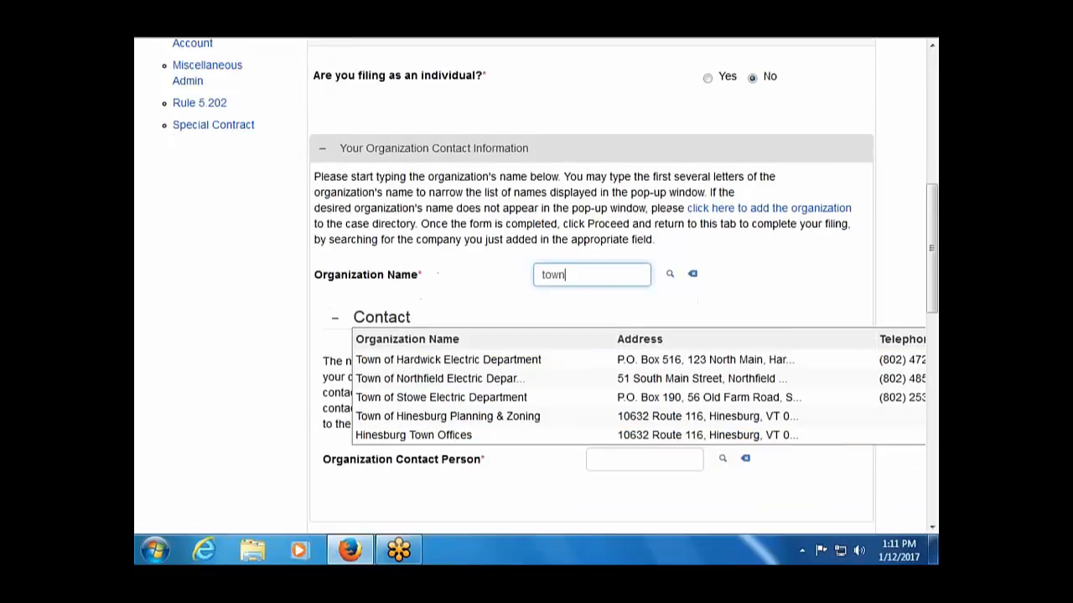
{"action": "left_click", "coordinate": [412, 416]}
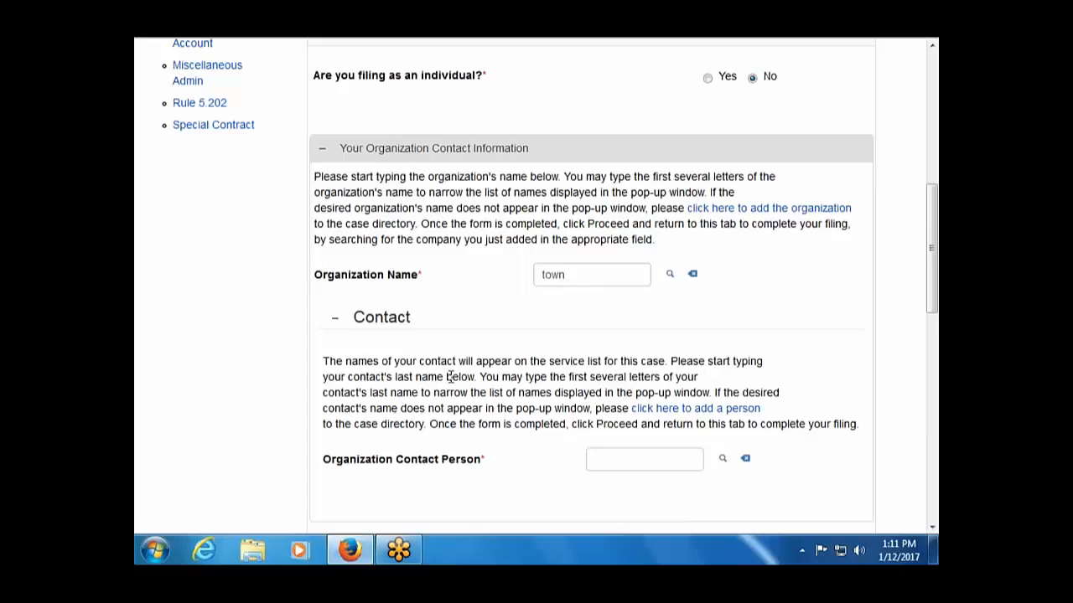
{"action": "left_click", "coordinate": [671, 275]}
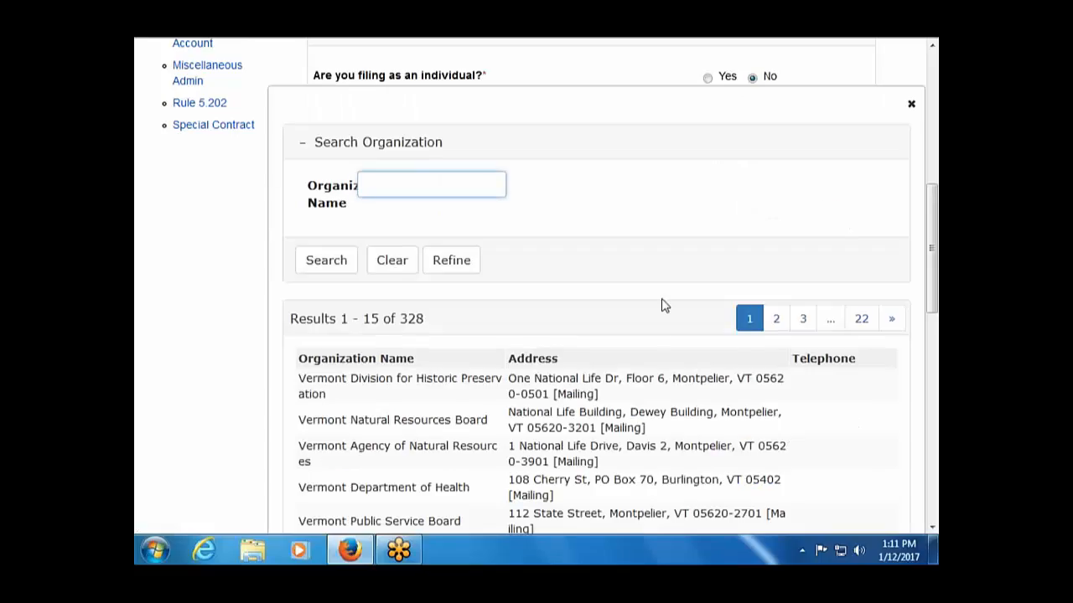
{"action": "type", "text": "town"}
{"action": "key", "text": "Return"}
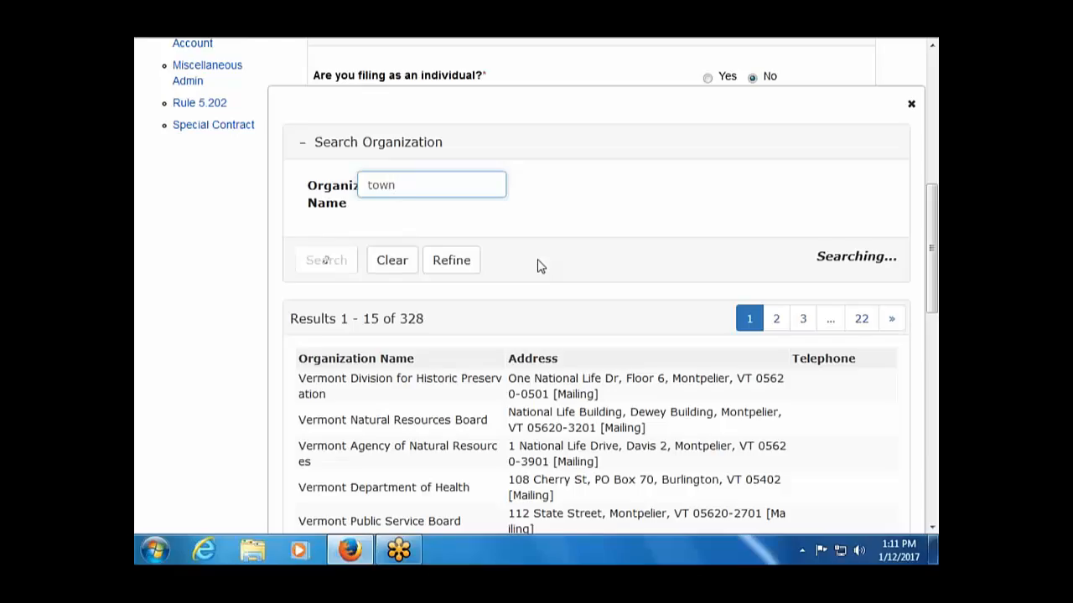
{"action": "scroll", "coordinate": [232, 429], "scroll_direction": "down", "scroll_amount": 2}
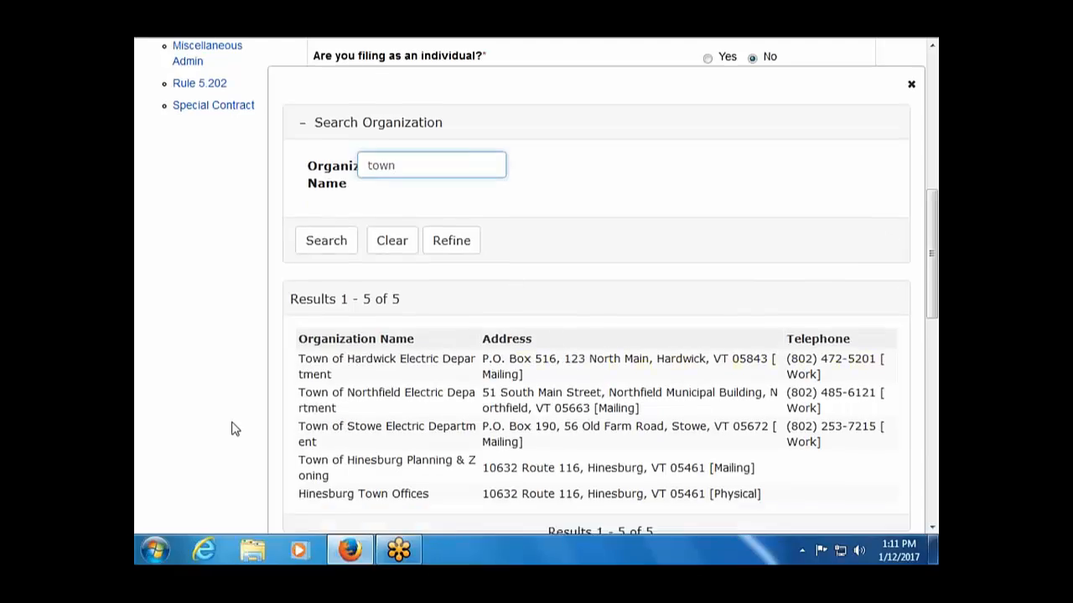
{"action": "left_click", "coordinate": [363, 424]}
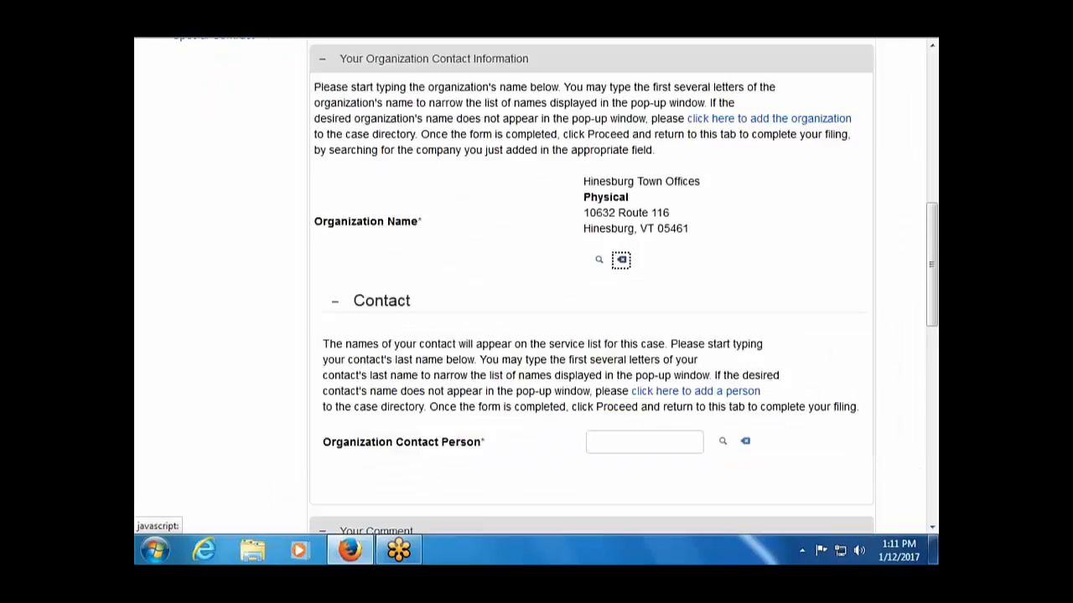
{"action": "left_click", "coordinate": [634, 437]}
Pick the first person in the Search Person results as organization contact.
{"action": "left_click", "coordinate": [722, 442]}
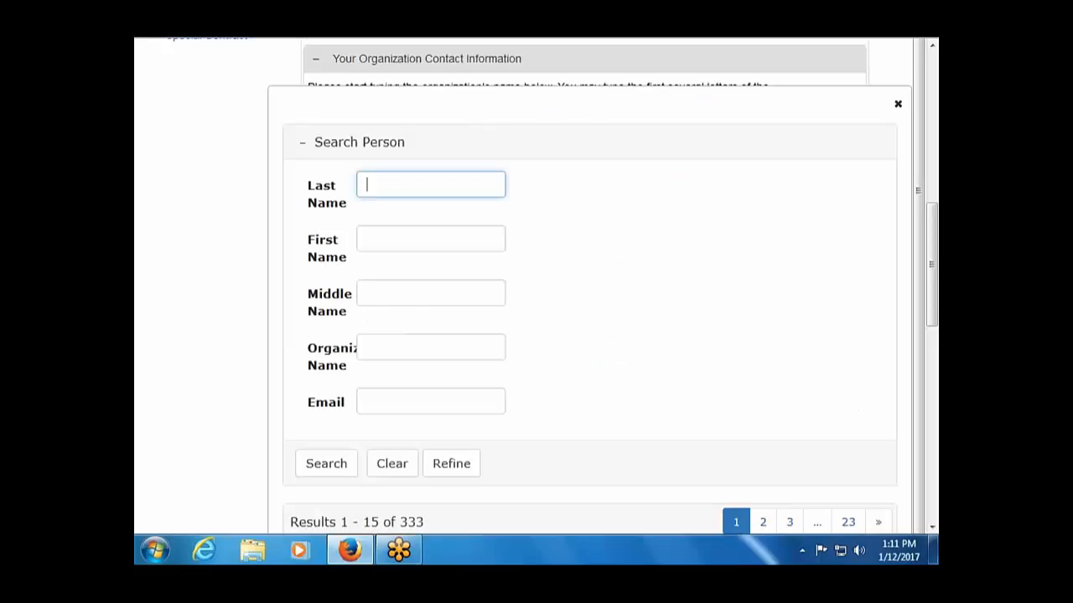
{"action": "scroll", "coordinate": [590, 293], "scroll_direction": "down", "scroll_amount": 2}
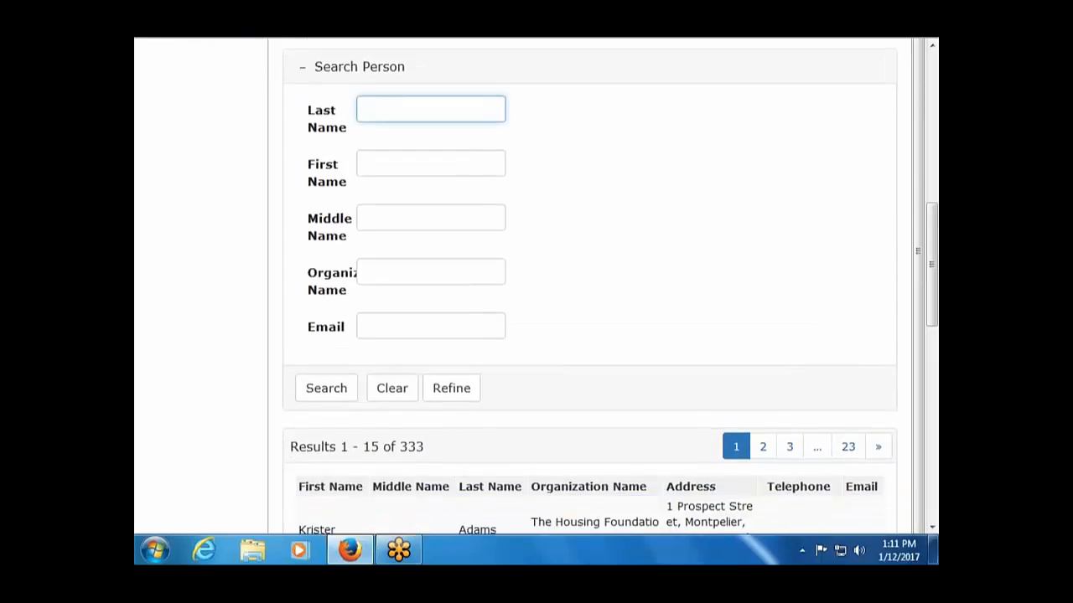
{"action": "scroll", "coordinate": [601, 291], "scroll_direction": "up", "scroll_amount": 1}
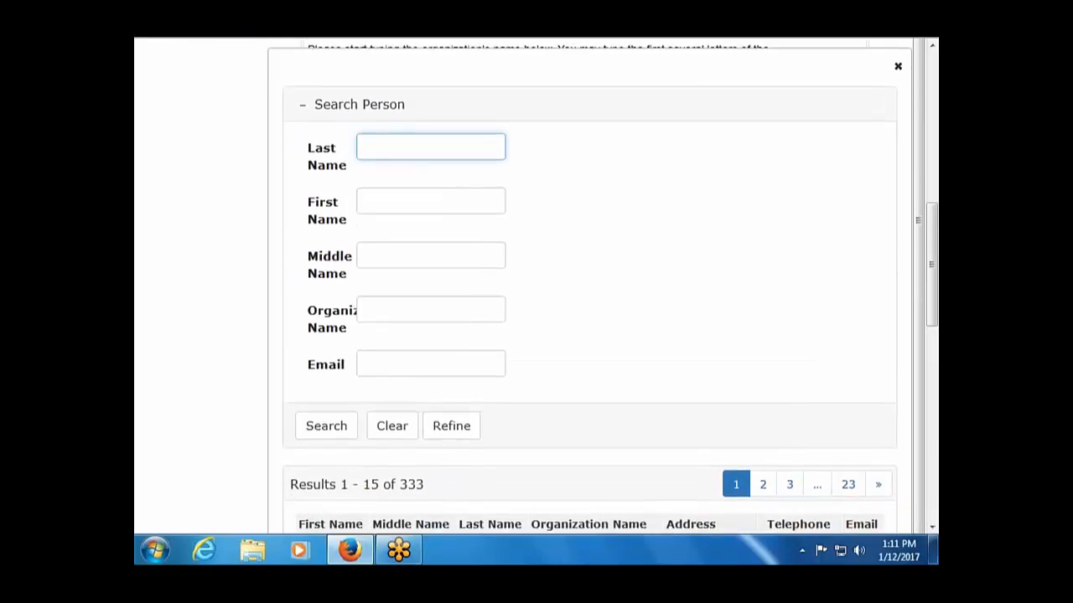
{"action": "scroll", "coordinate": [426, 495], "scroll_direction": "down", "scroll_amount": 2}
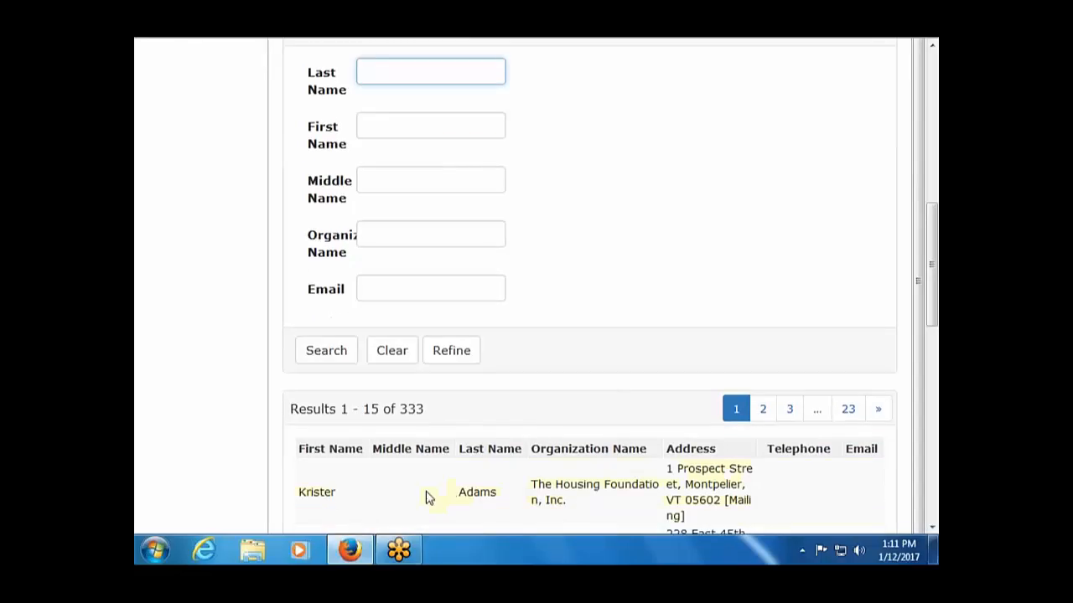
{"action": "left_click", "coordinate": [326, 495]}
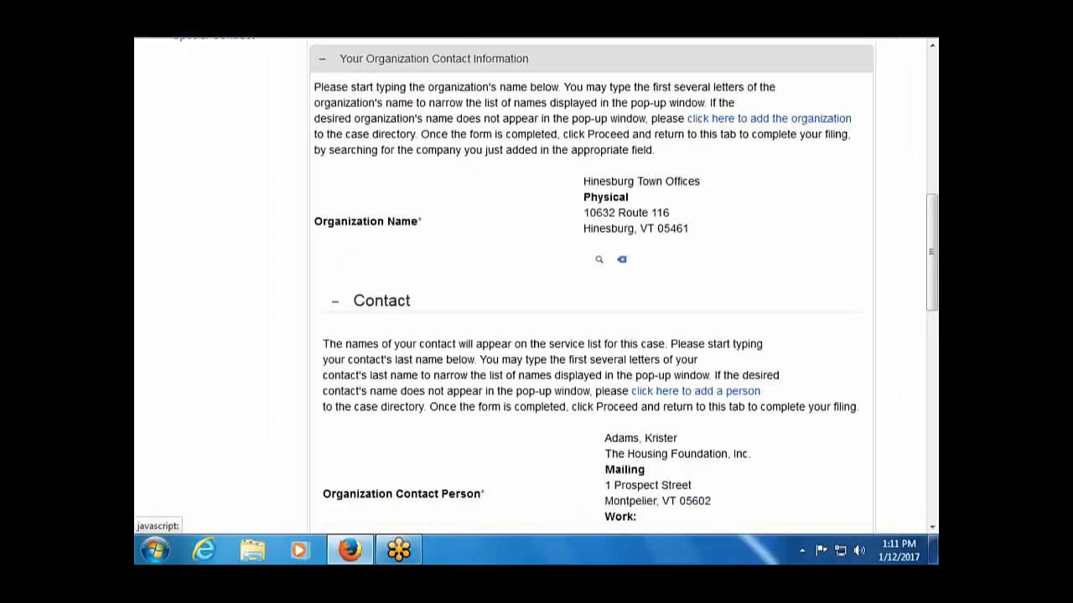
Answer No to the adjoining landowner question in the Your Comment section.
{"action": "scroll", "coordinate": [339, 456], "scroll_direction": "down", "scroll_amount": 3}
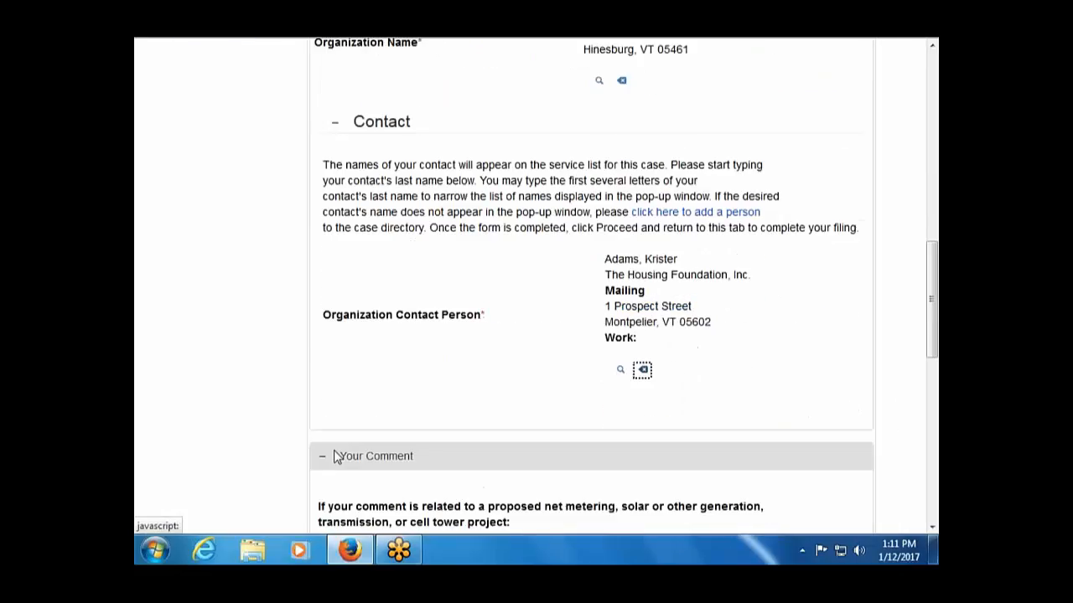
{"action": "scroll", "coordinate": [418, 458], "scroll_direction": "down", "scroll_amount": 3}
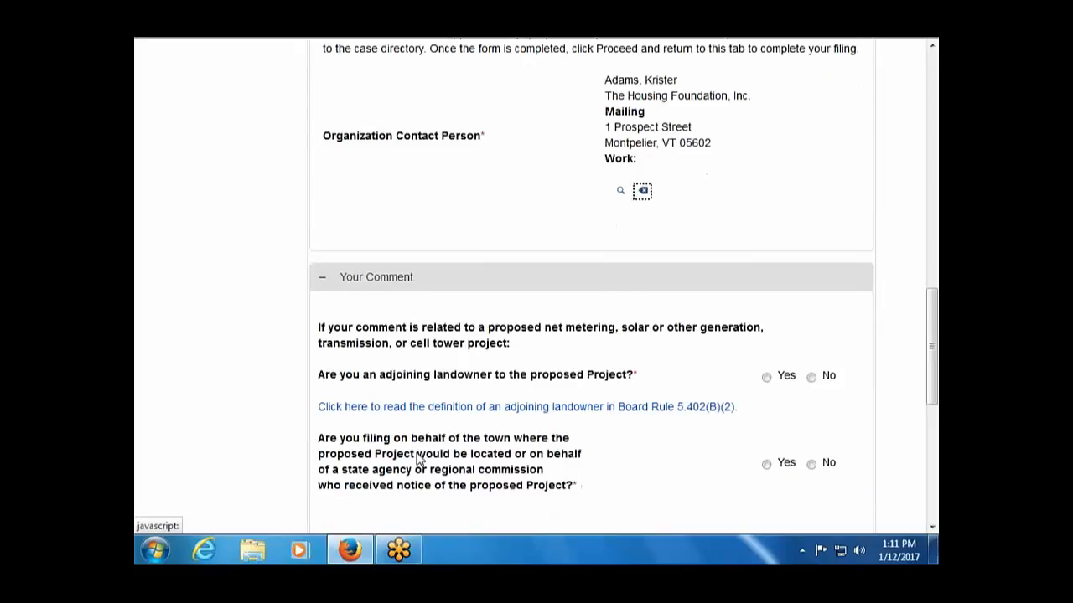
{"action": "scroll", "coordinate": [418, 458], "scroll_direction": "down", "scroll_amount": 2}
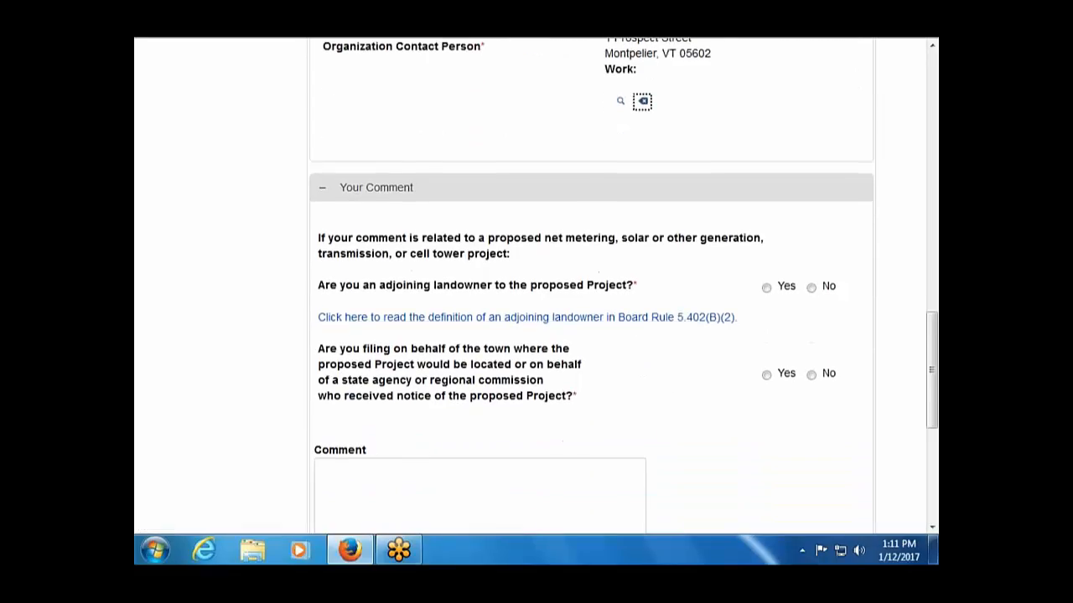
{"action": "left_click", "coordinate": [811, 288]}
{"action": "scroll", "coordinate": [682, 423], "scroll_direction": "down", "scroll_amount": 2}
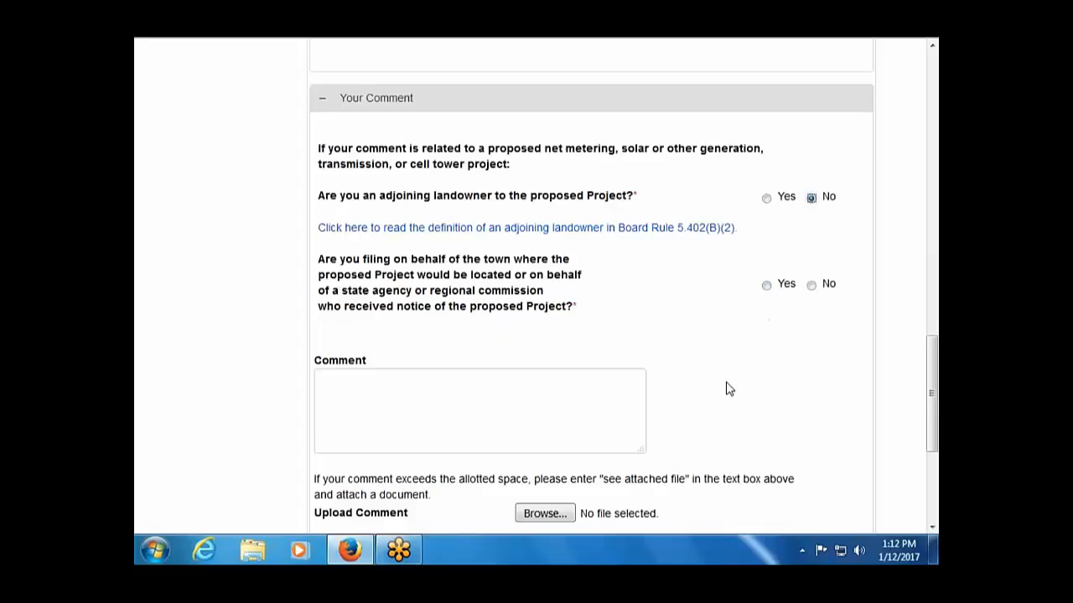
{"action": "scroll", "coordinate": [728, 389], "scroll_direction": "up", "scroll_amount": 6}
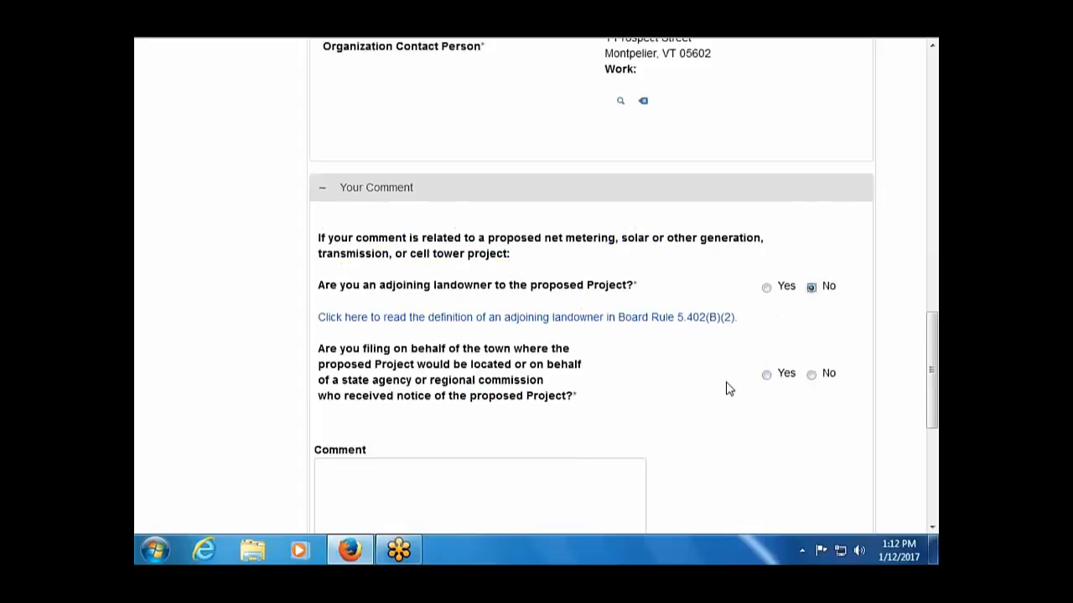
{"action": "scroll", "coordinate": [728, 389], "scroll_direction": "up", "scroll_amount": 8}
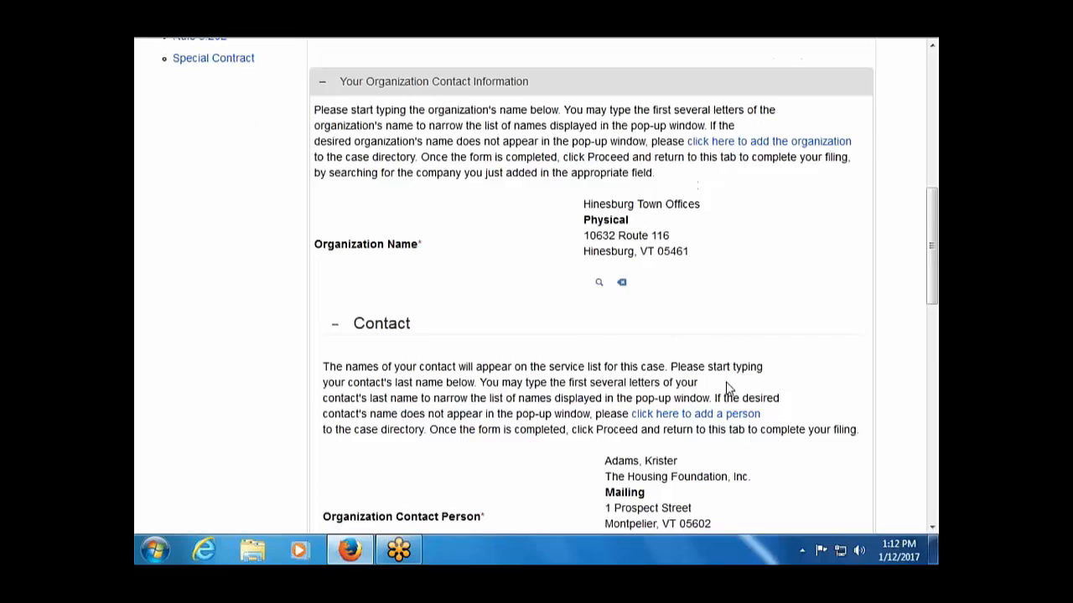
{"action": "scroll", "coordinate": [682, 407], "scroll_direction": "down", "scroll_amount": 15}
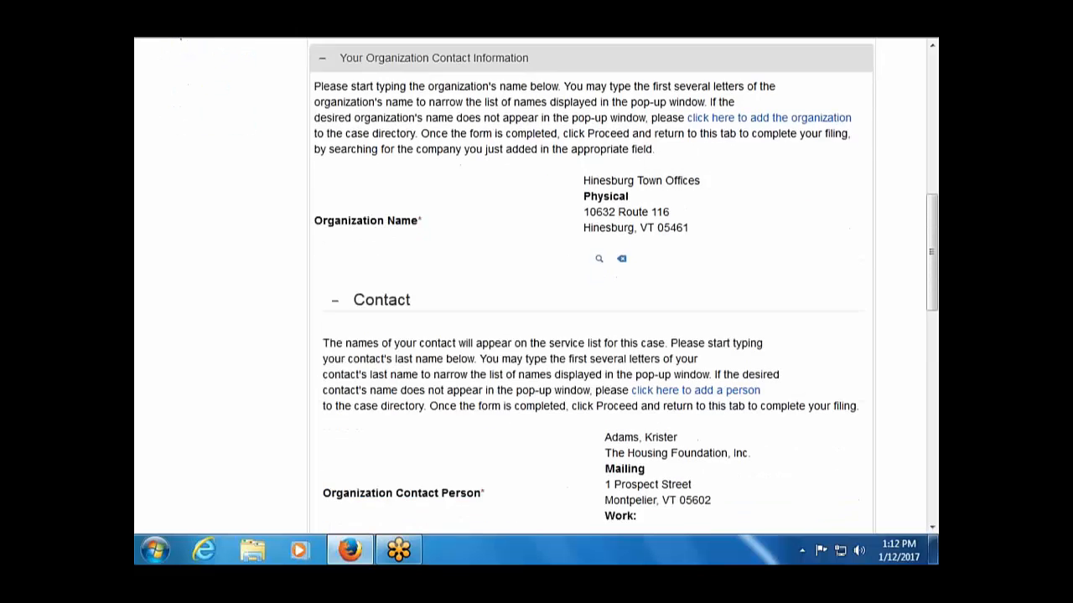
{"action": "scroll", "coordinate": [546, 184], "scroll_direction": "down", "scroll_amount": 2}
{"action": "scroll", "coordinate": [546, 184], "scroll_direction": "up", "scroll_amount": 2}
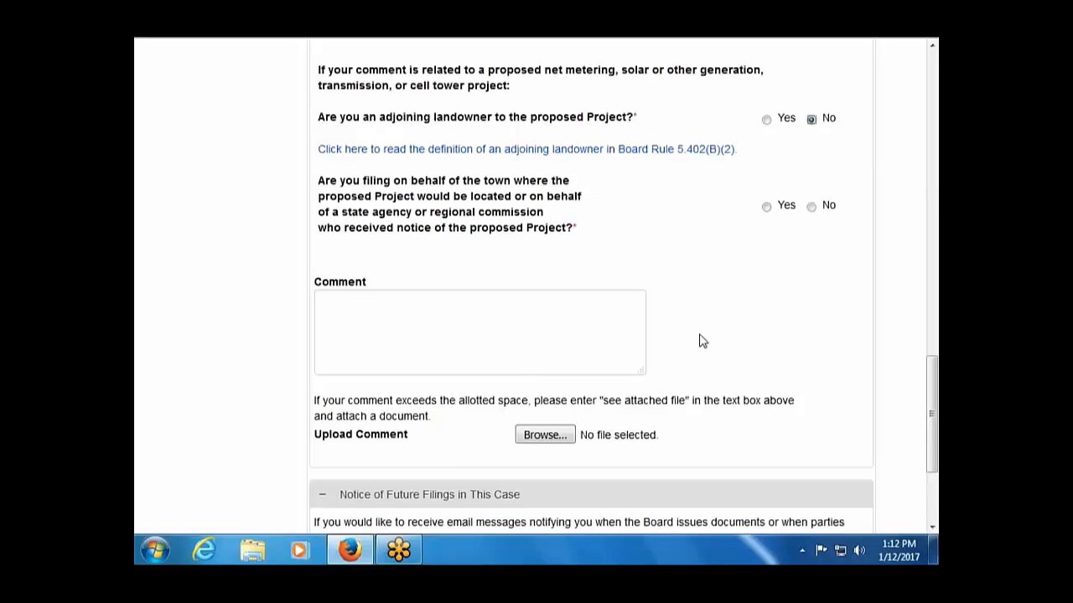
{"action": "scroll", "coordinate": [699, 340], "scroll_direction": "up", "scroll_amount": 11}
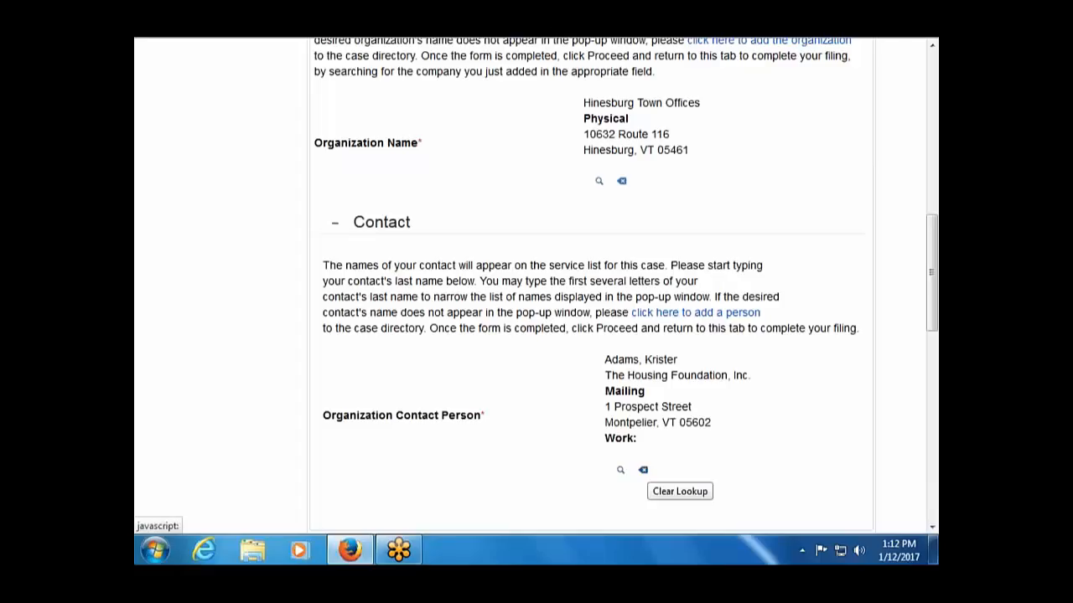
Clear the chosen contact and start a new person with the contact's last and first name.
{"action": "left_click", "coordinate": [643, 469]}
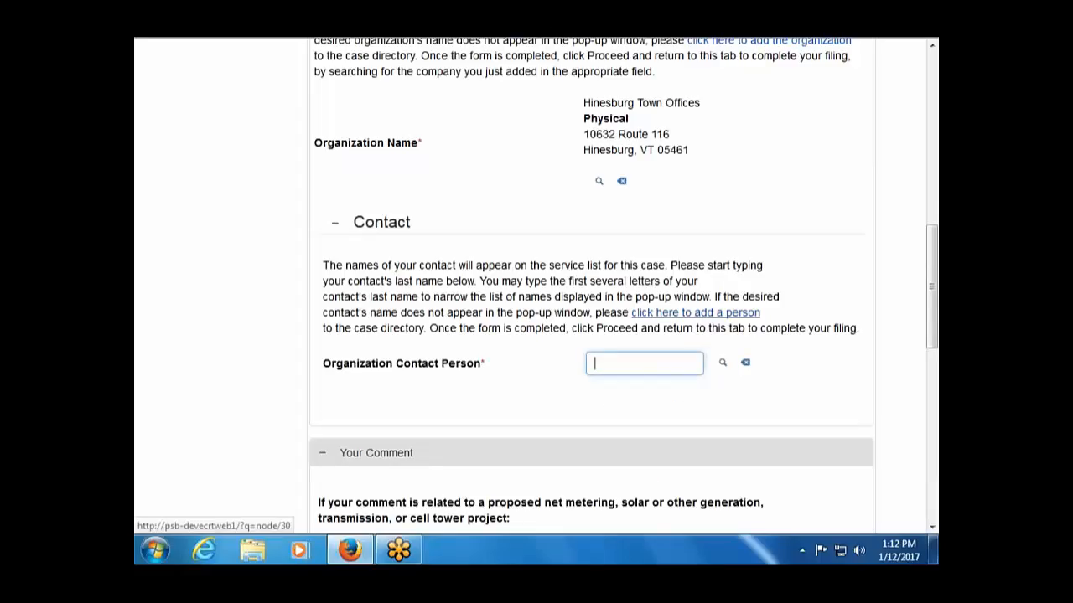
{"action": "left_click", "coordinate": [696, 313]}
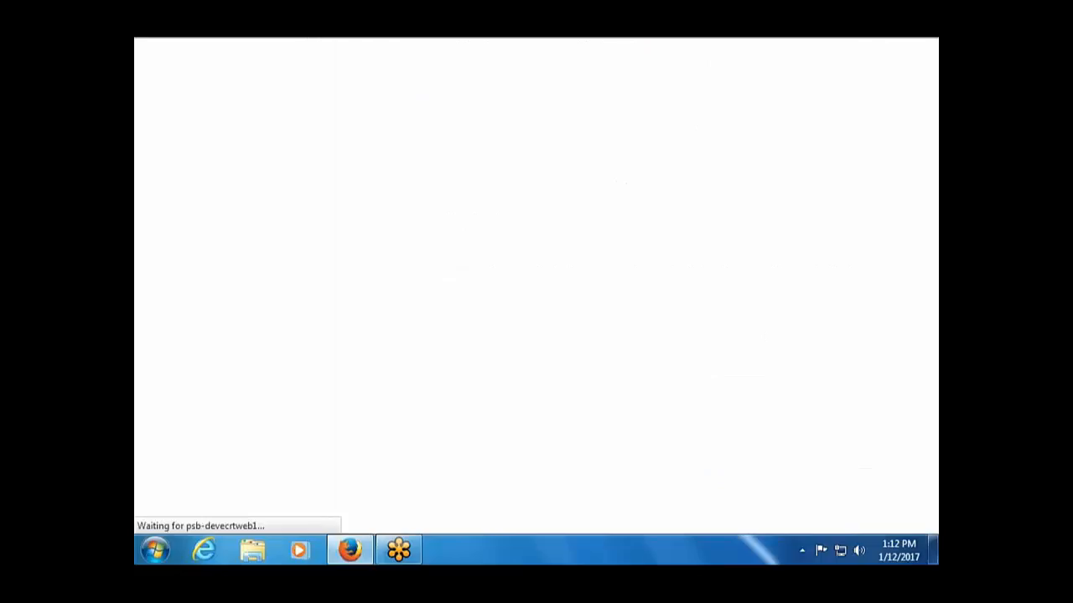
{"action": "scroll", "coordinate": [350, 249], "scroll_direction": "down", "scroll_amount": 3}
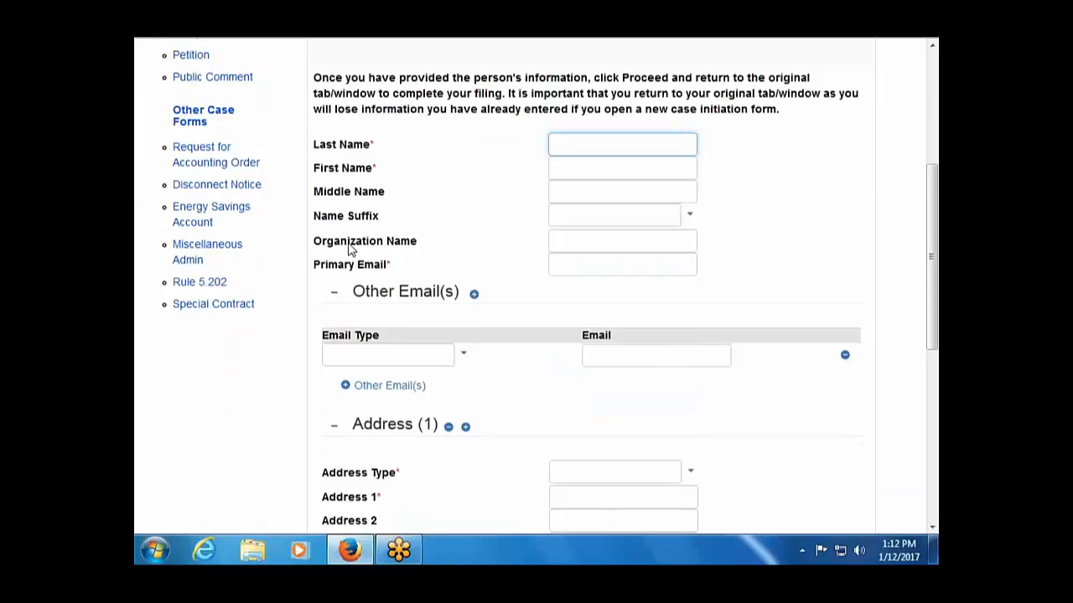
{"action": "key", "text": "Tab"}
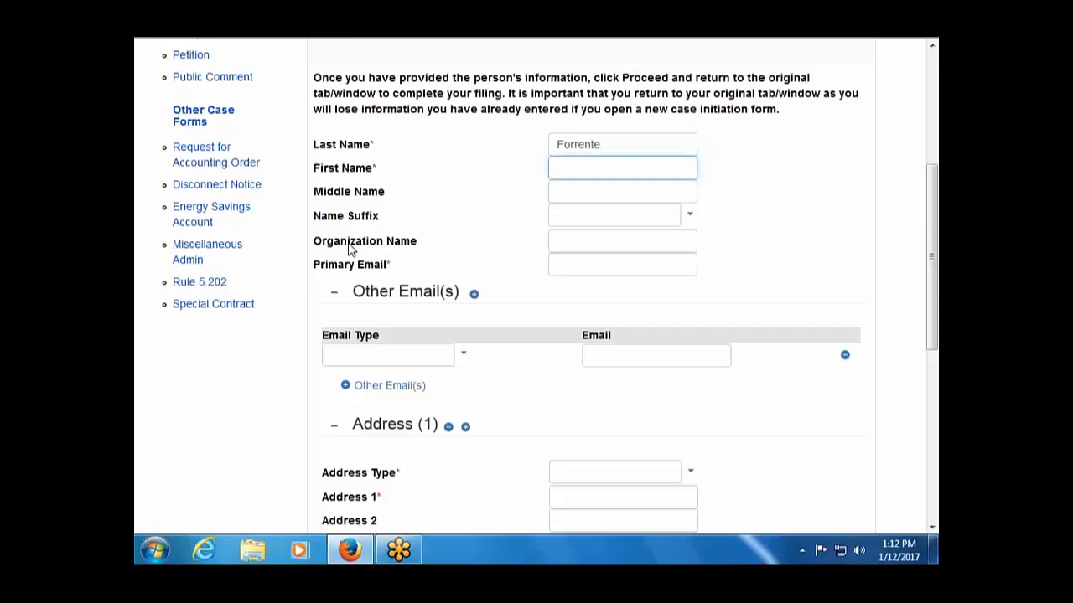
{"action": "key", "text": "Tab"}
{"action": "key", "text": "Tab"}
{"action": "key", "text": "Tab"}
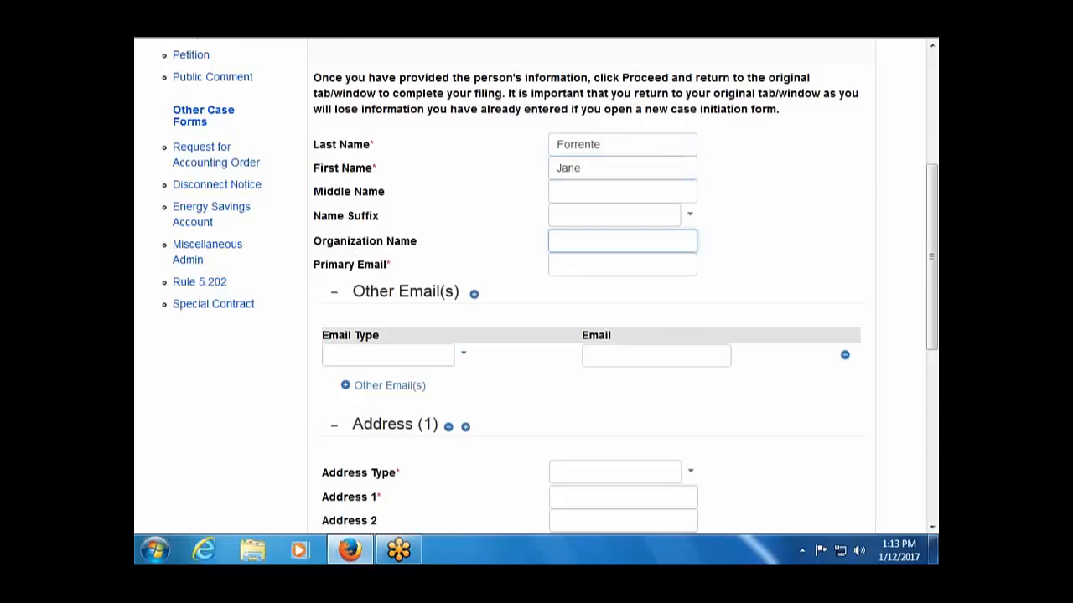
Enter organization Hinesburg Town Offices and the contact's primary e-mail address.
{"action": "type", "text": "Hinesburg Town O"}
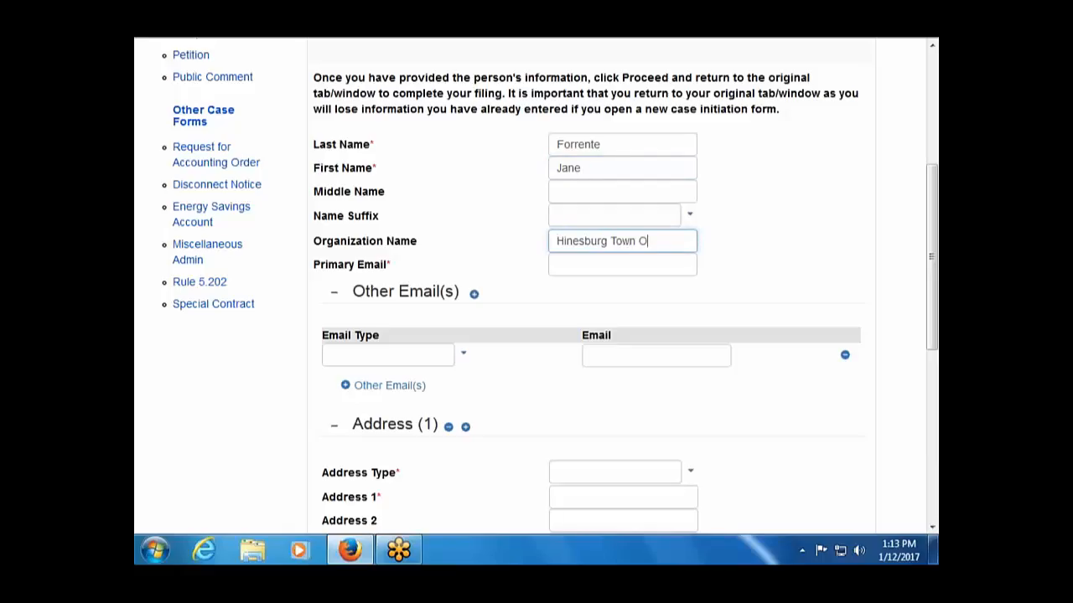
{"action": "type", "text": "ffices"}
{"action": "left_click", "coordinate": [617, 264]}
{"action": "type", "text": "jane"}
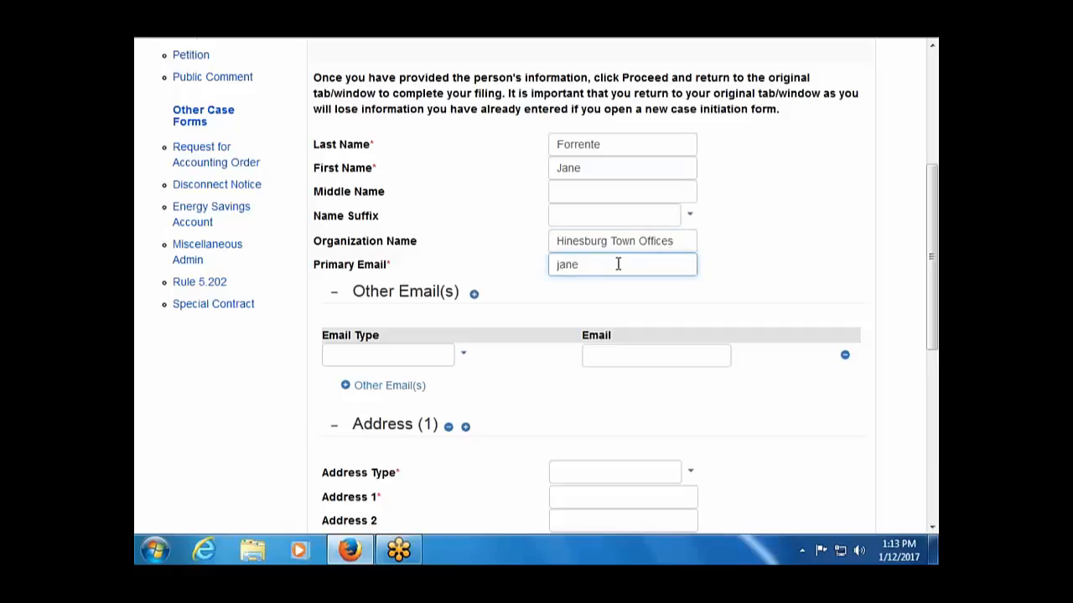
{"action": "type", "text": "@test.gov"}
{"action": "scroll", "coordinate": [441, 360], "scroll_direction": "down", "scroll_amount": 4}
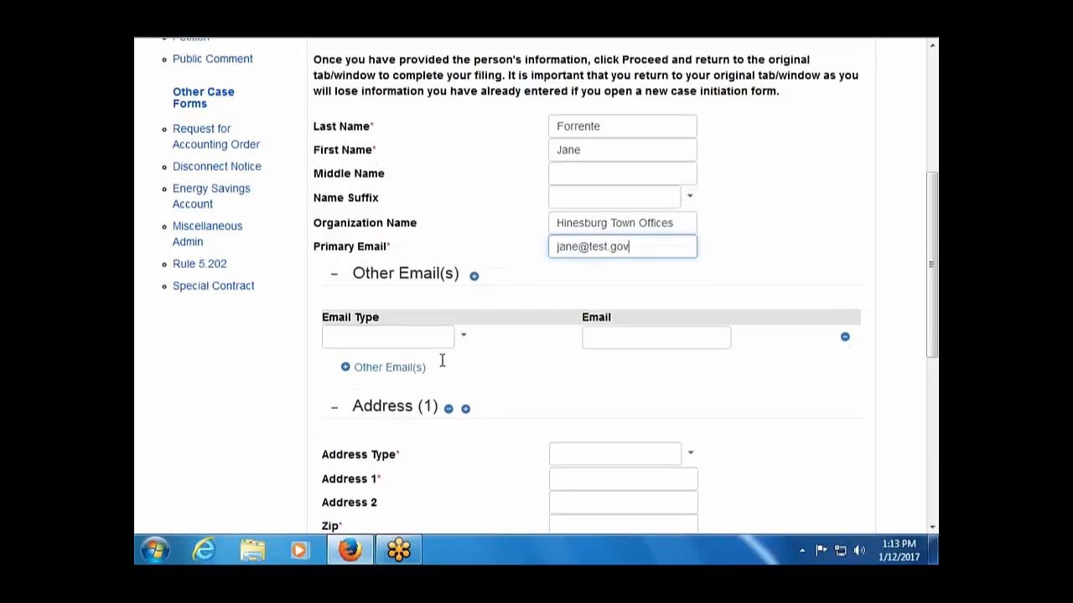
Choose Mailing as the address type and enter the contact's street address, city and zip code.
{"action": "left_click", "coordinate": [695, 298]}
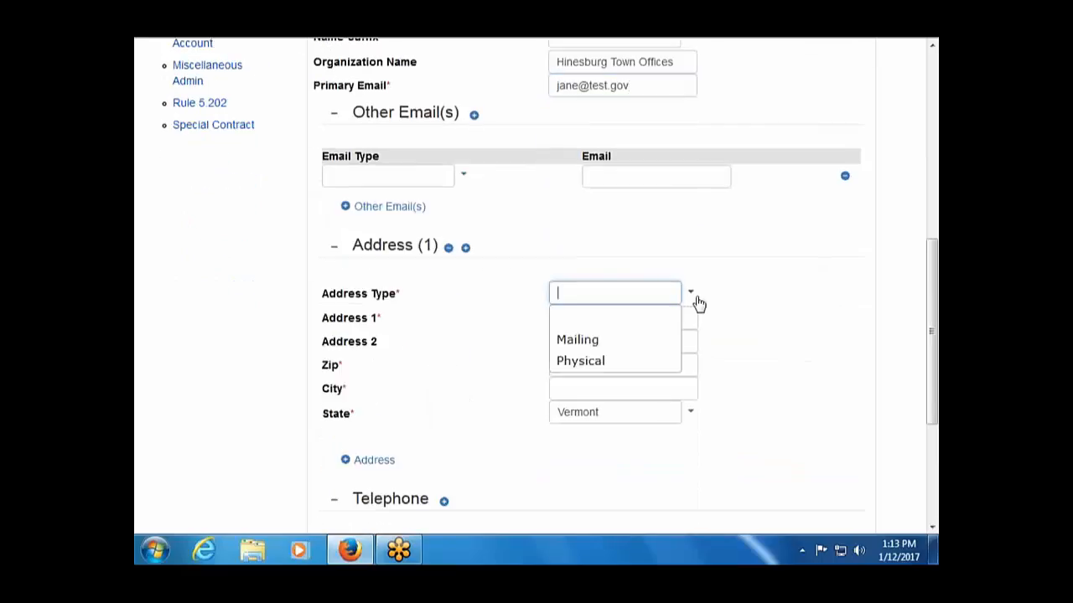
{"action": "left_click", "coordinate": [630, 347]}
{"action": "left_click", "coordinate": [605, 318]}
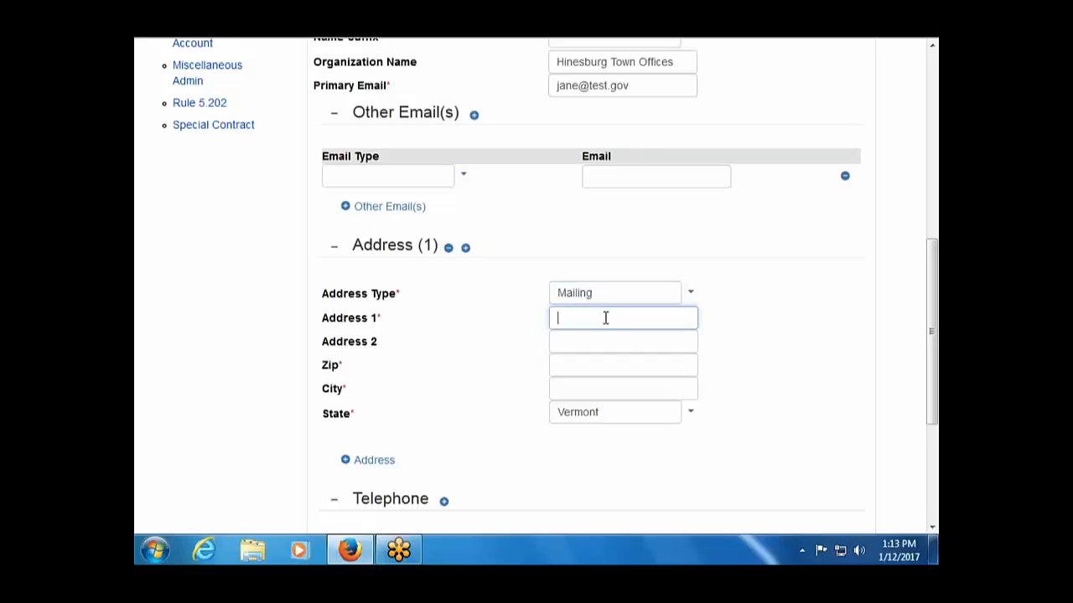
{"action": "key", "text": "Tab"}
{"action": "key", "text": "Tab"}
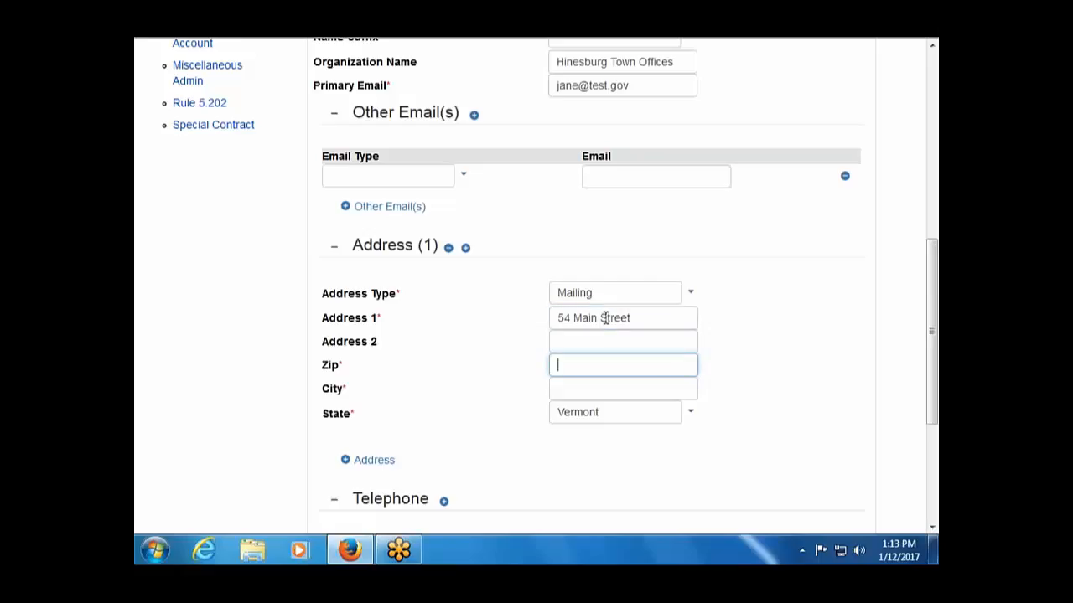
{"action": "key", "text": "Tab"}
{"action": "type", "text": "h"}
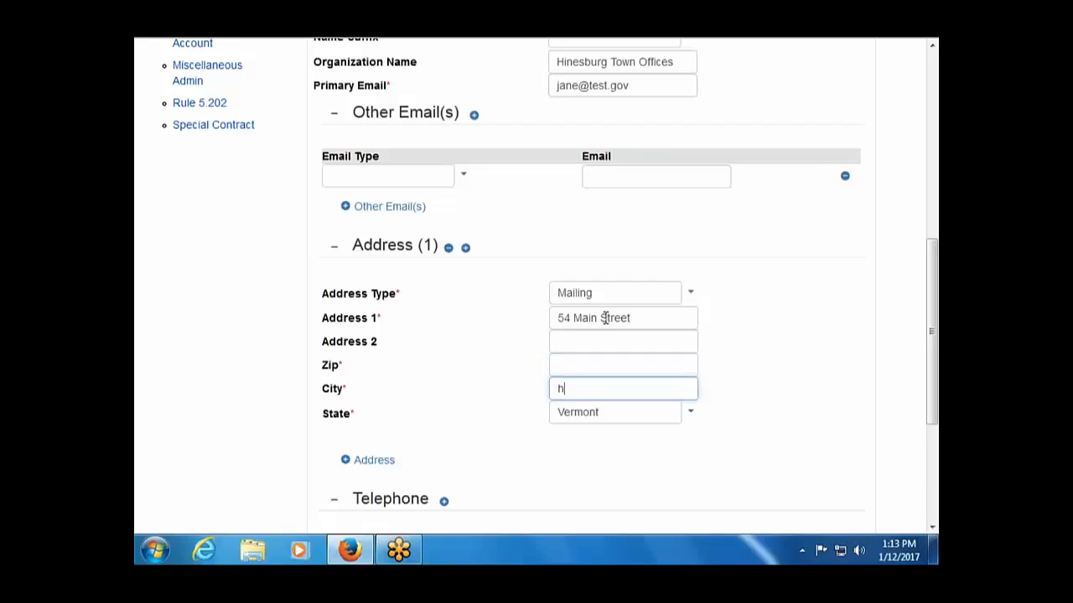
{"action": "type", "text": "inesburg"}
{"action": "key", "text": "Tab"}
{"action": "key", "text": "Tab"}
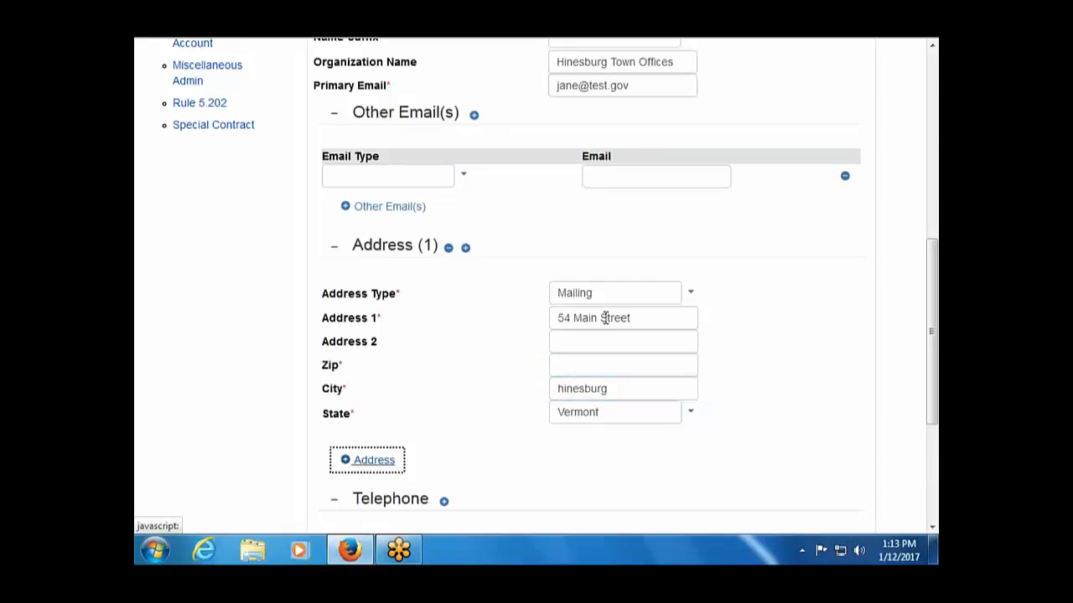
{"action": "left_click", "coordinate": [612, 380]}
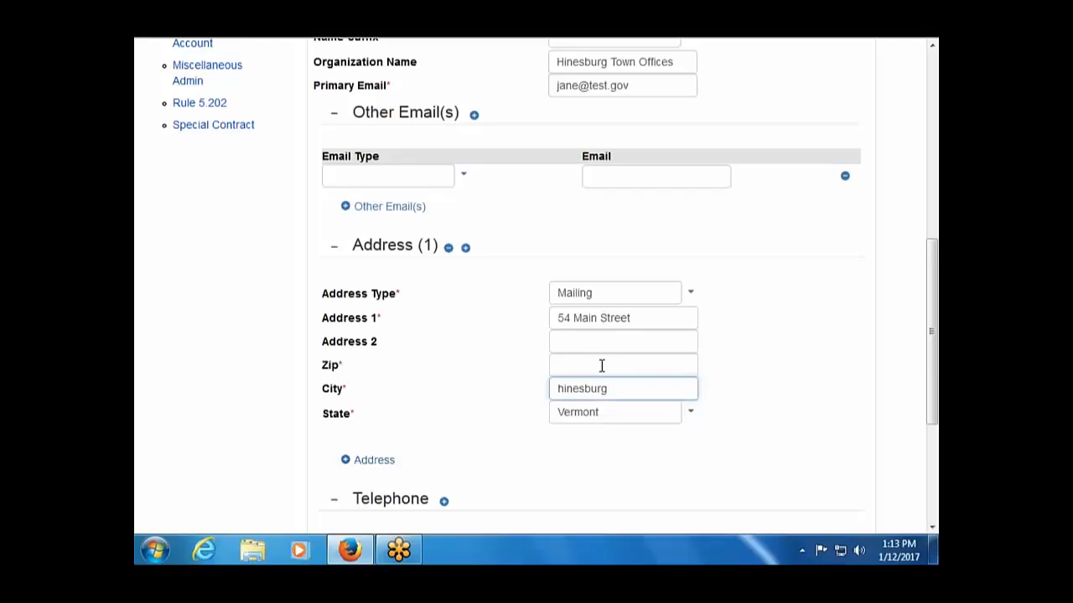
{"action": "left_click", "coordinate": [601, 365]}
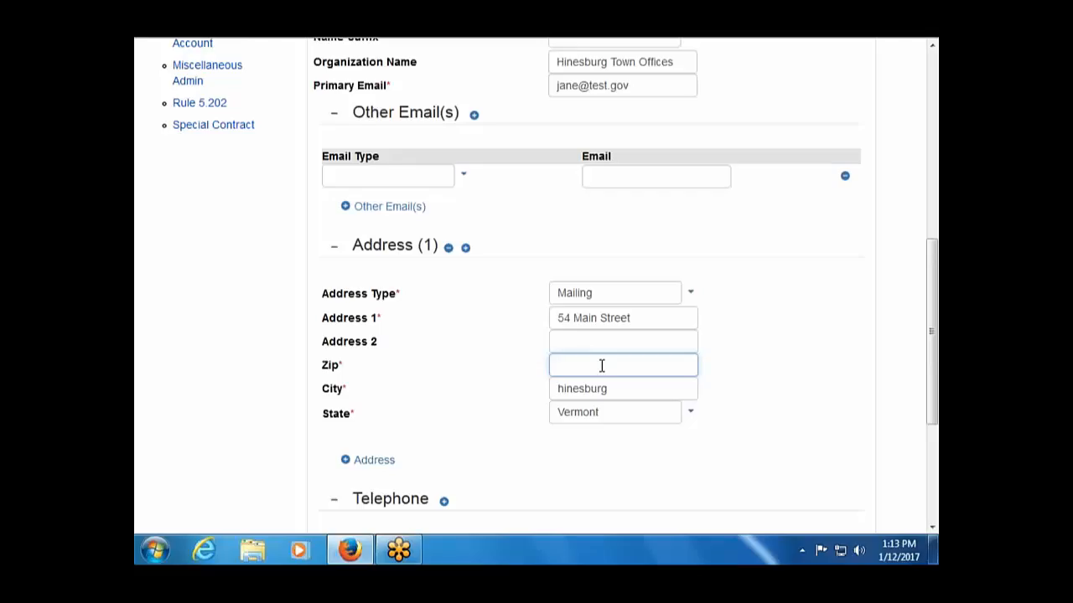
{"action": "type", "text": "05404"}
{"action": "key", "text": "Tab"}
{"action": "key", "text": "Tab"}
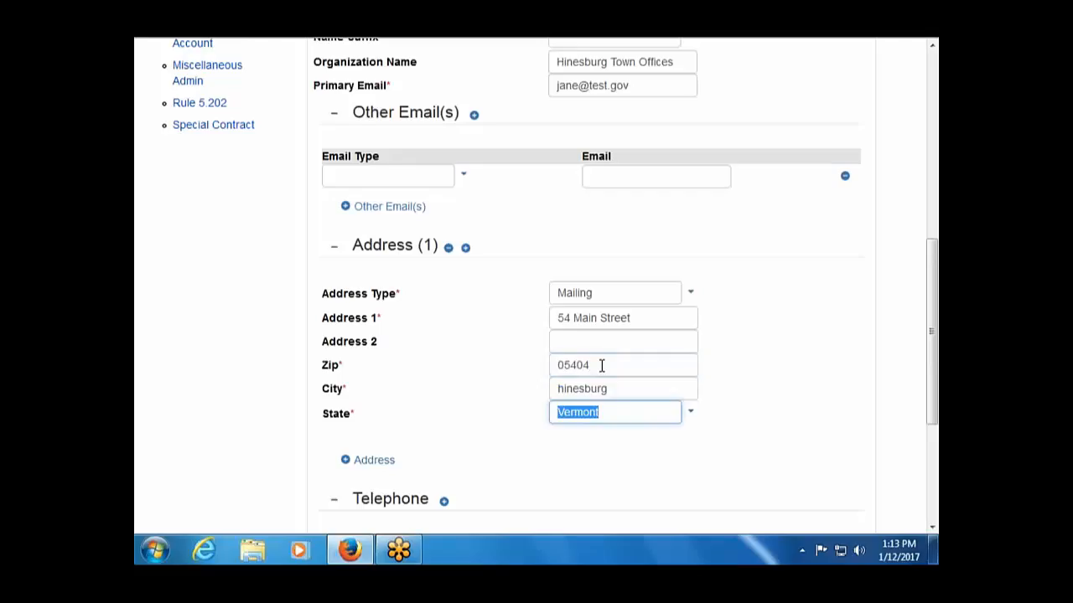
Set the telephone type to Mobile, enter the contact's phone number, and submit the person form.
{"action": "scroll", "coordinate": [572, 391], "scroll_direction": "down", "scroll_amount": 3}
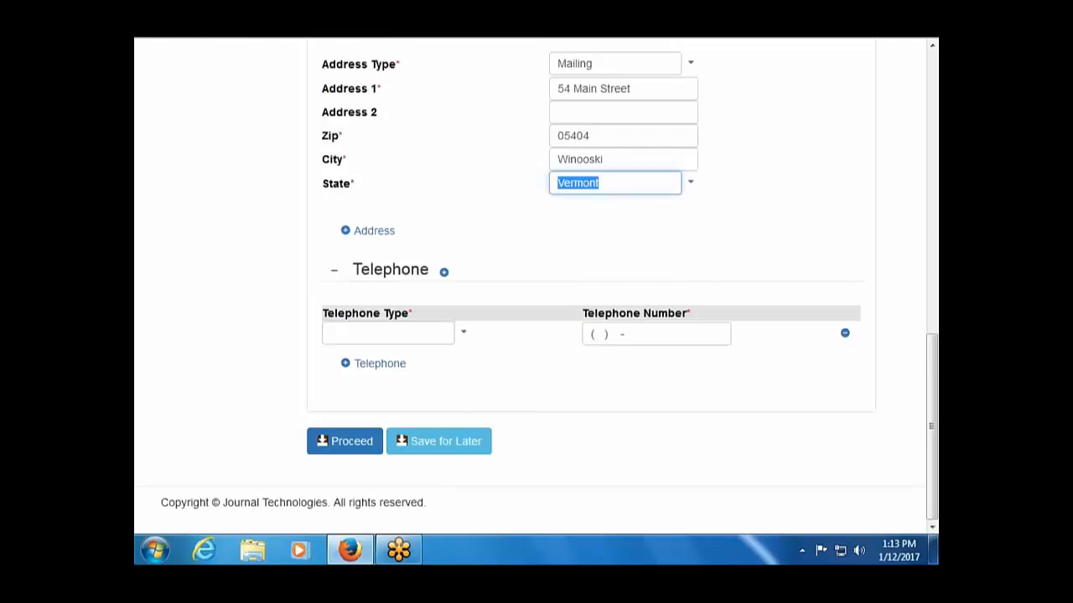
{"action": "left_click", "coordinate": [394, 333]}
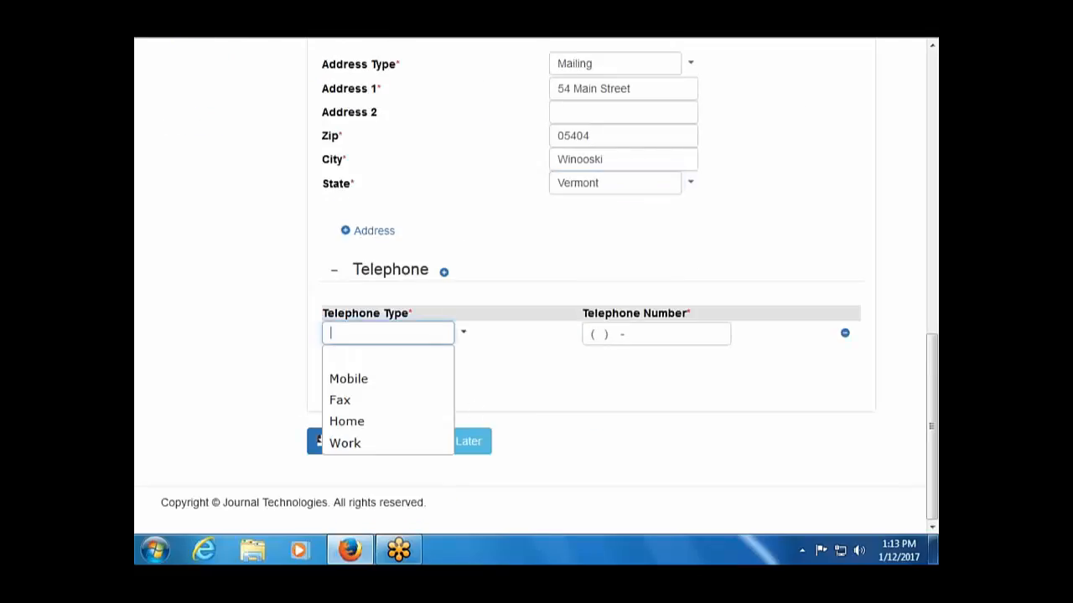
{"action": "left_click", "coordinate": [421, 384]}
{"action": "left_click", "coordinate": [598, 334]}
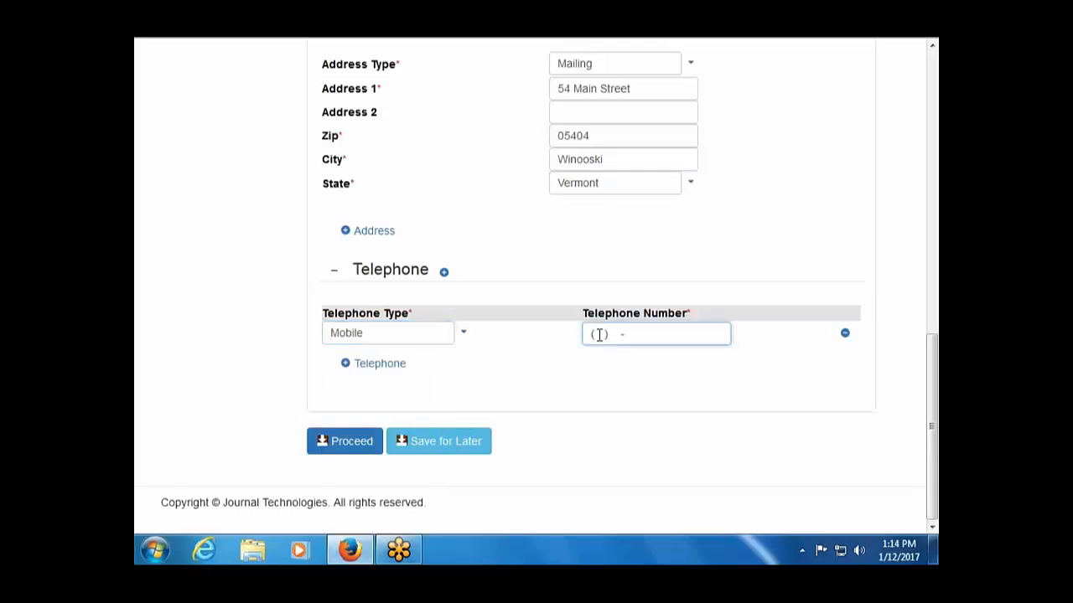
{"action": "left_click", "coordinate": [330, 441]}
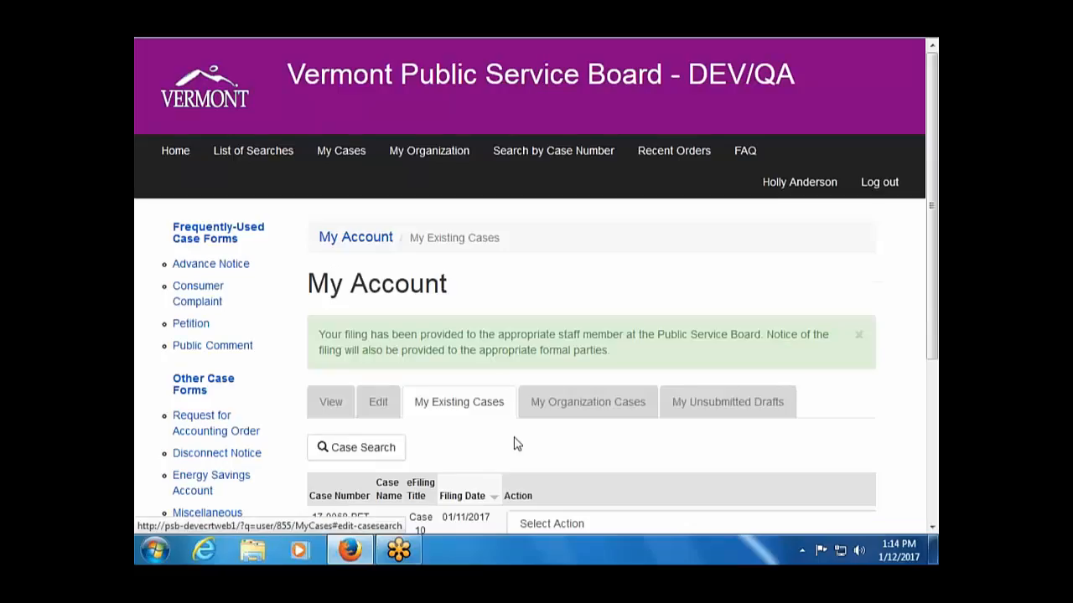
{"action": "scroll", "coordinate": [510, 442], "scroll_direction": "down", "scroll_amount": 4}
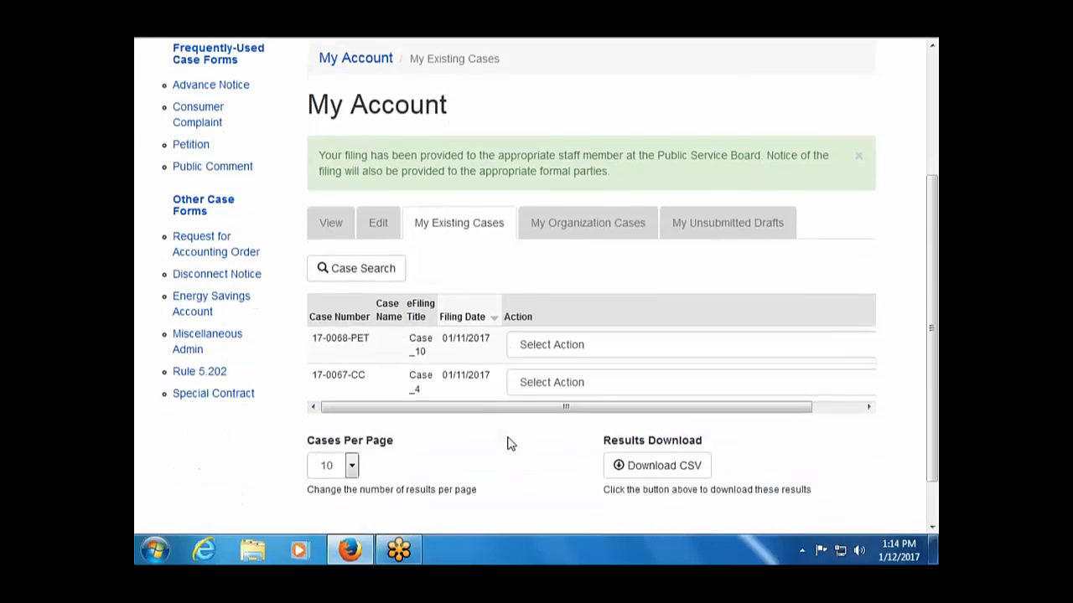
{"action": "scroll", "coordinate": [510, 442], "scroll_direction": "up", "scroll_amount": 2}
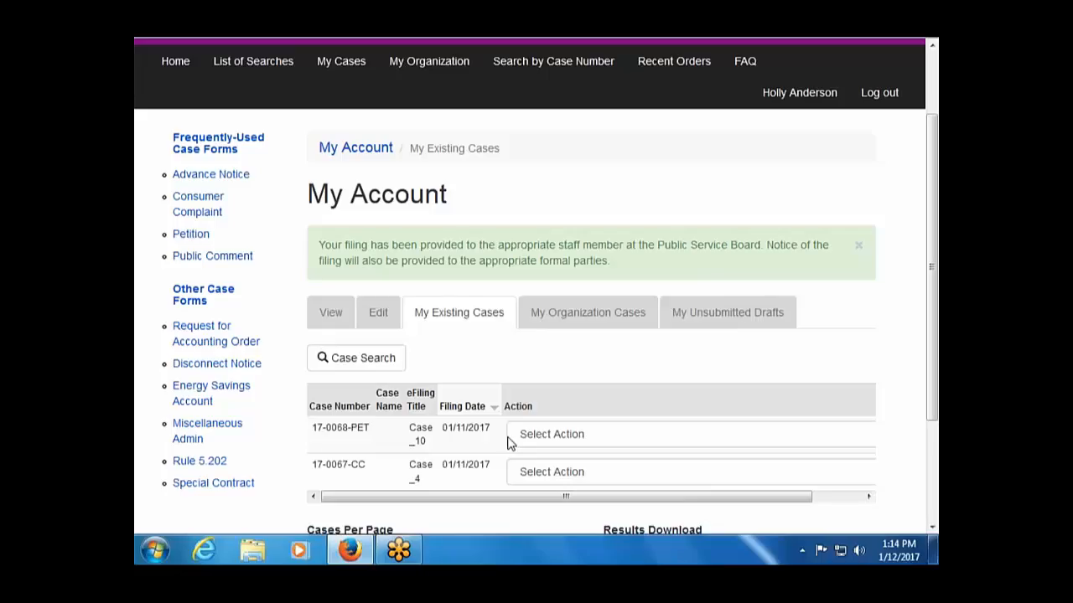
{"action": "scroll", "coordinate": [445, 429], "scroll_direction": "up", "scroll_amount": 2}
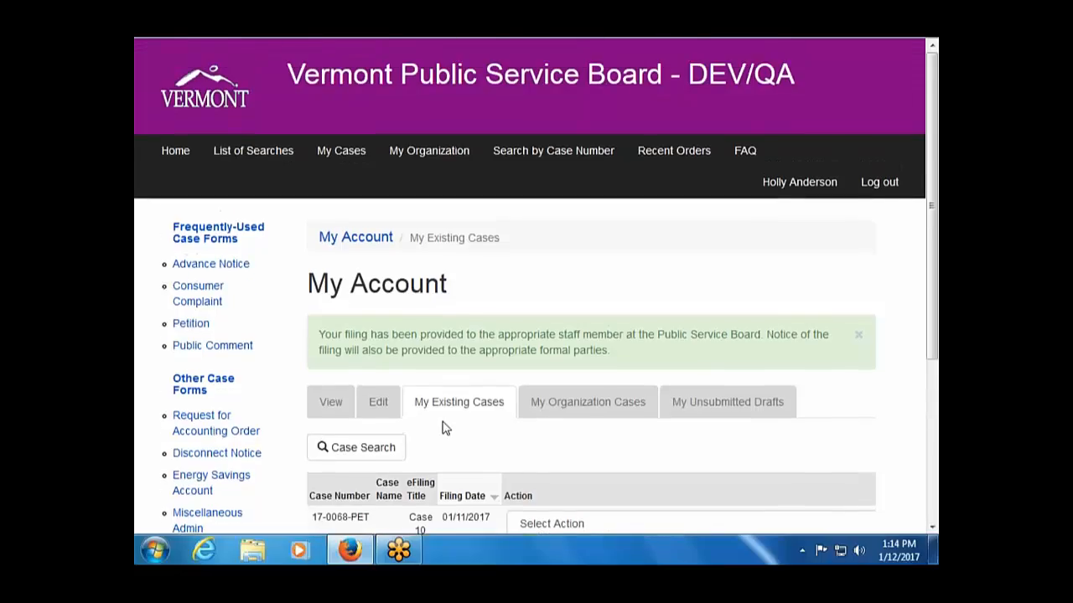
{"action": "scroll", "coordinate": [445, 428], "scroll_direction": "down", "scroll_amount": 4}
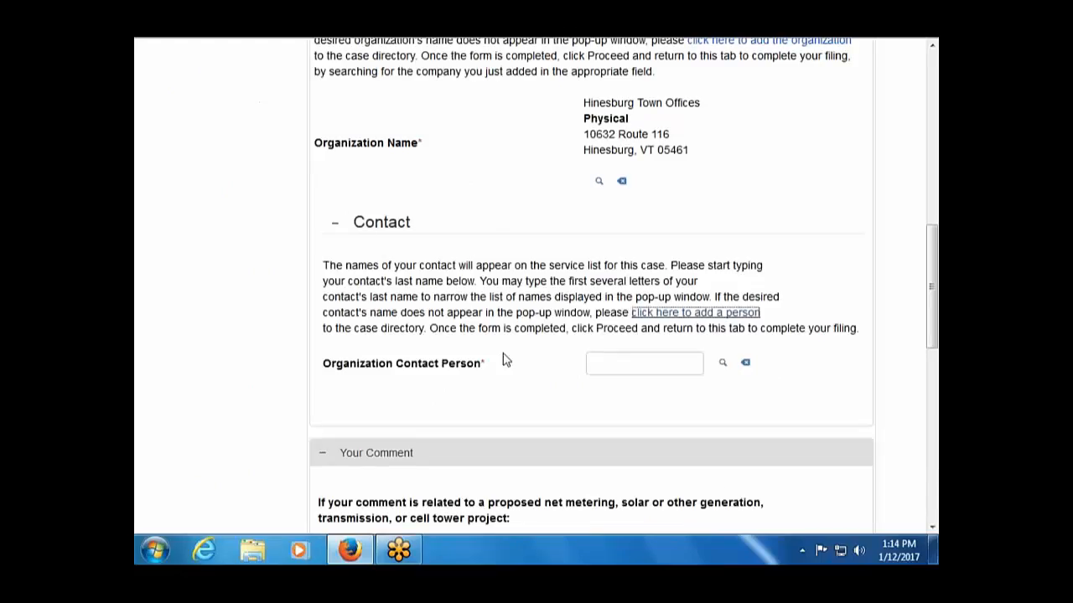
Search by first name and select the newly added person as Organization Contact Person.
{"action": "left_click", "coordinate": [631, 361]}
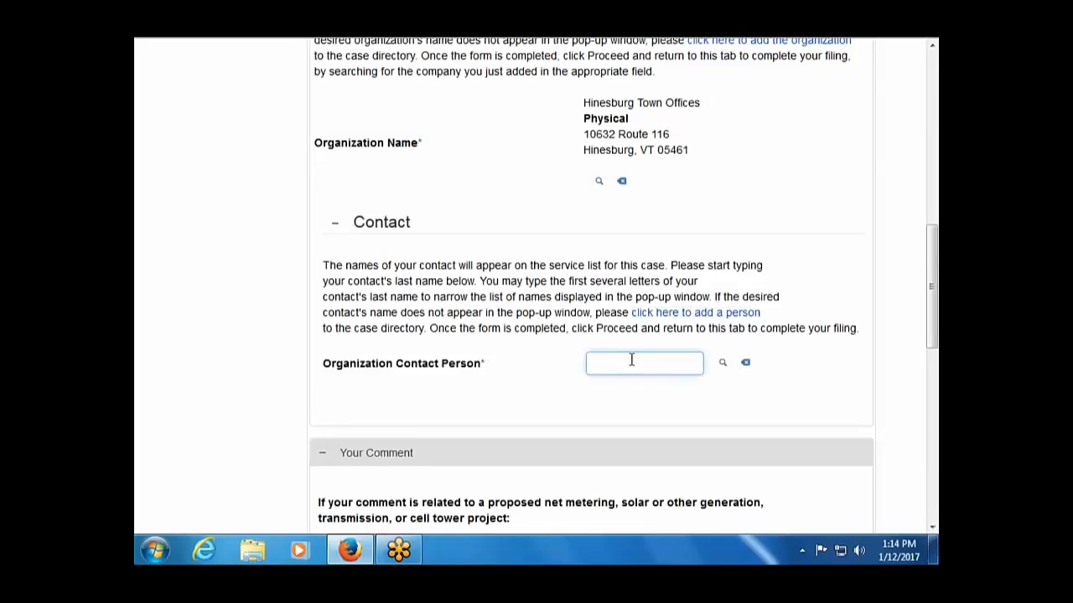
{"action": "type", "text": "jane"}
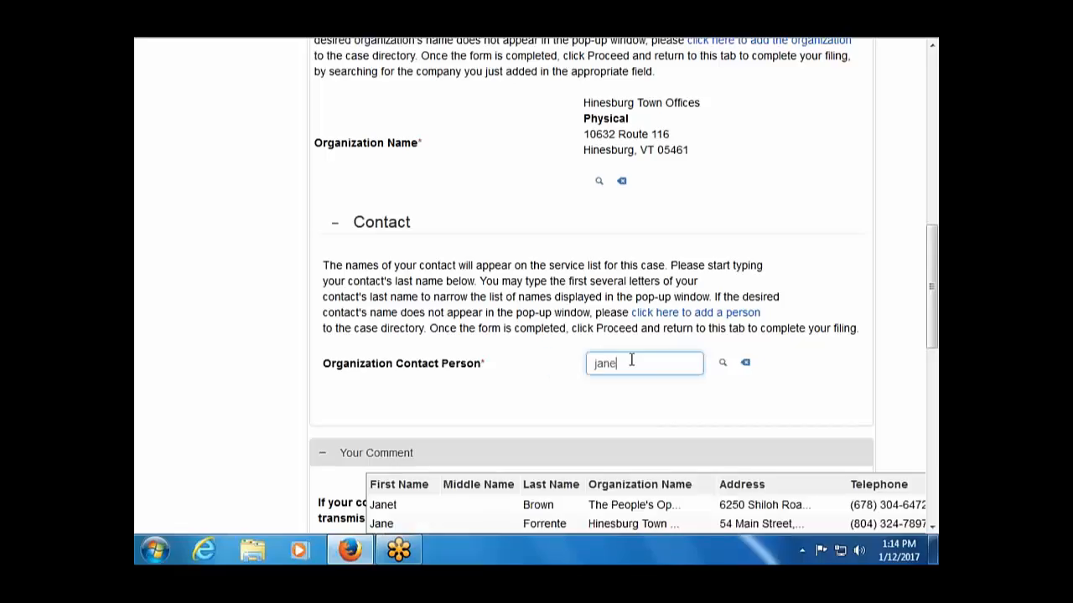
{"action": "scroll", "coordinate": [498, 435], "scroll_direction": "down", "scroll_amount": 2}
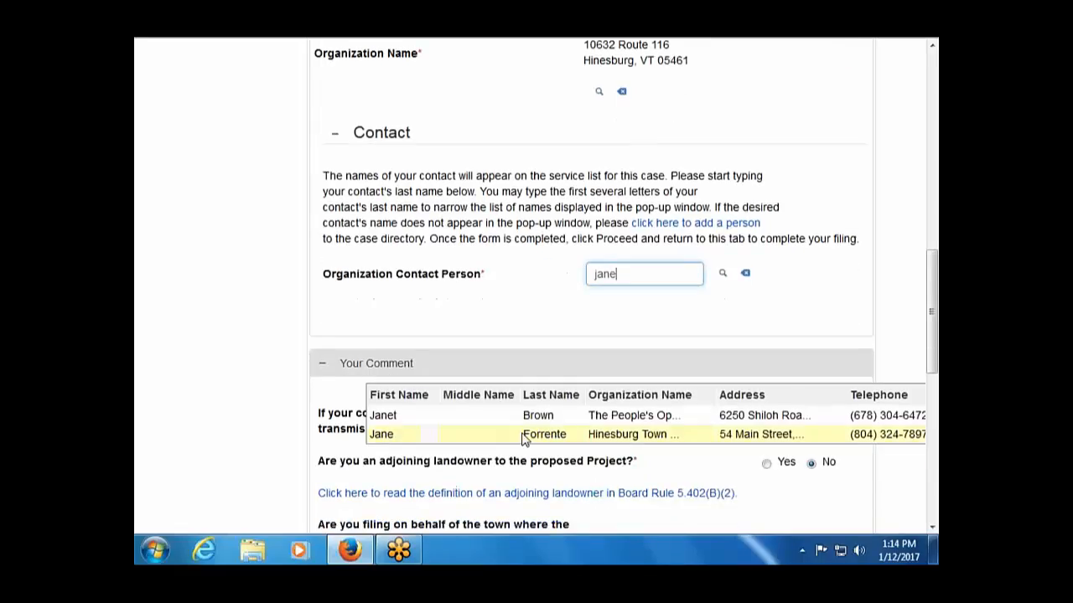
{"action": "left_click", "coordinate": [520, 440]}
Answer Yes to the question about filing for a town or state agency.
{"action": "scroll", "coordinate": [441, 375], "scroll_direction": "down", "scroll_amount": 6}
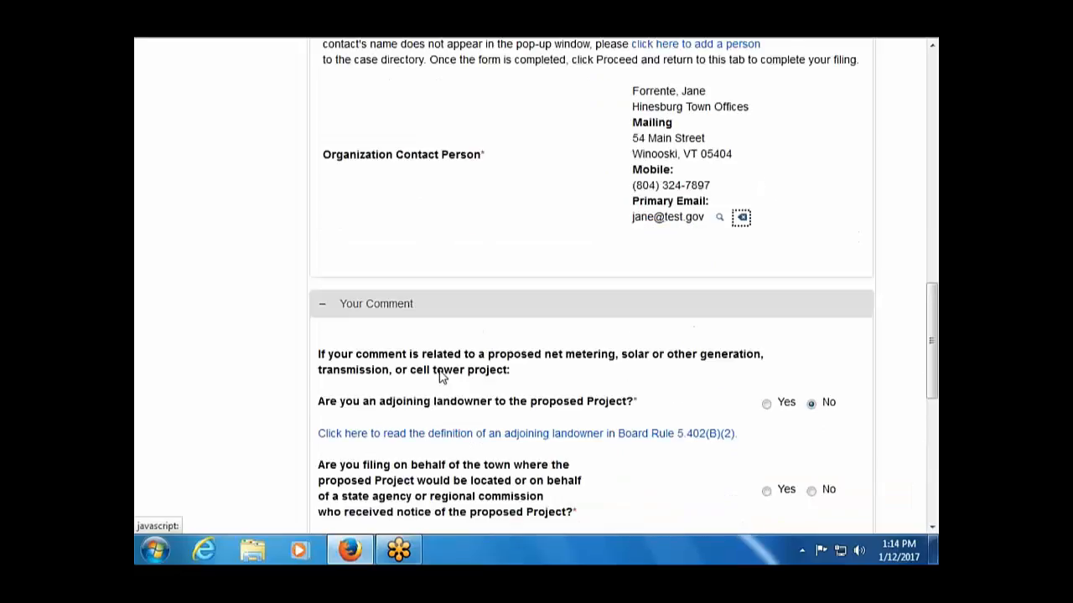
{"action": "scroll", "coordinate": [807, 336], "scroll_direction": "down", "scroll_amount": 2}
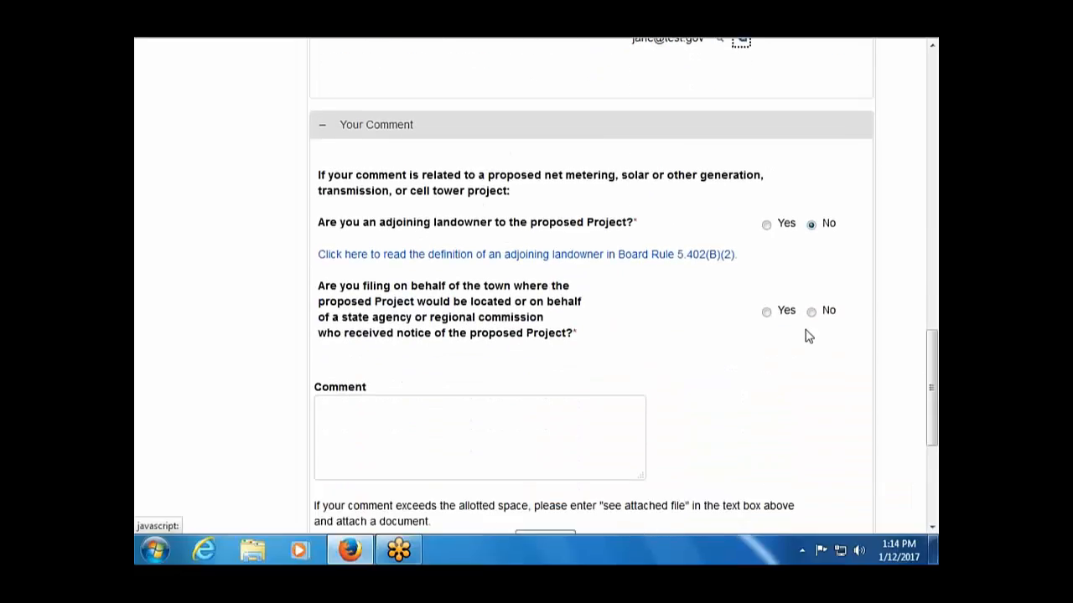
{"action": "left_click", "coordinate": [766, 311]}
{"action": "scroll", "coordinate": [644, 402], "scroll_direction": "down", "scroll_amount": 6}
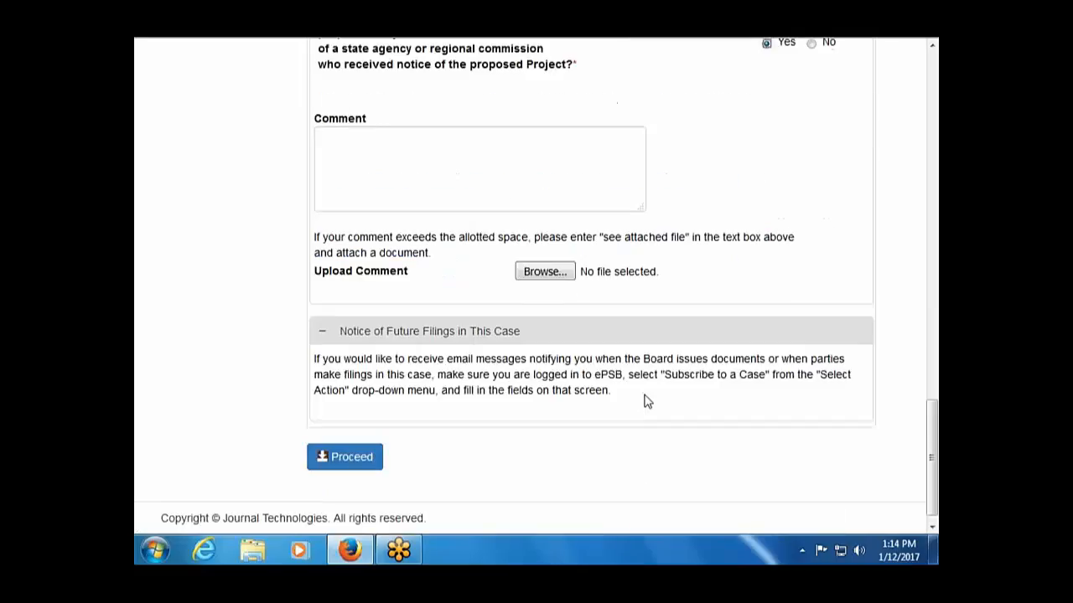
In the upload file picker, navigate to Computer's drives and network locations.
{"action": "left_click", "coordinate": [559, 276]}
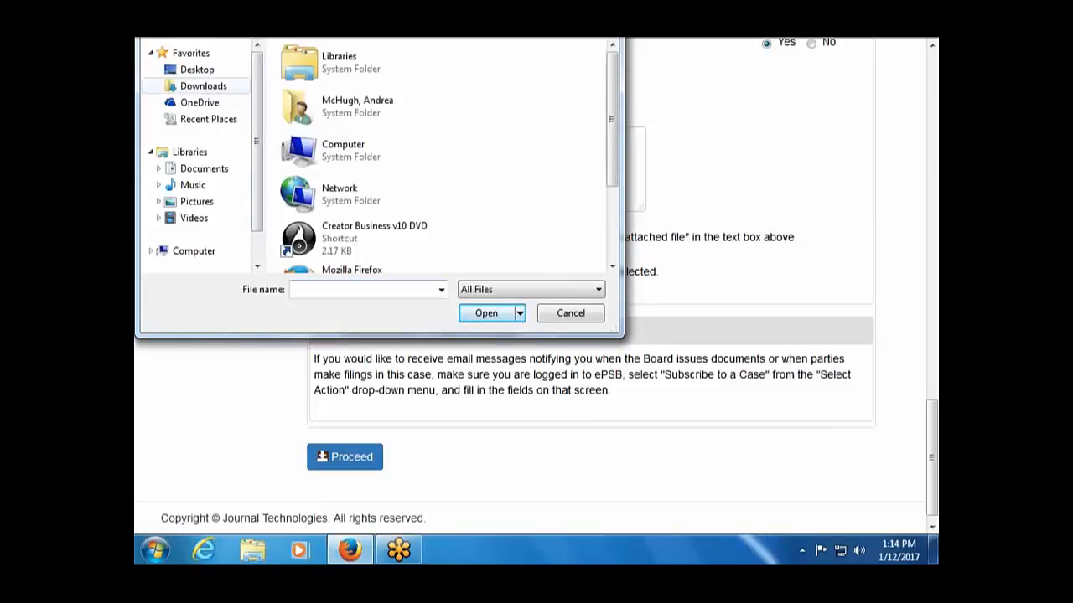
{"action": "scroll", "coordinate": [251, 142], "scroll_direction": "down", "scroll_amount": 1}
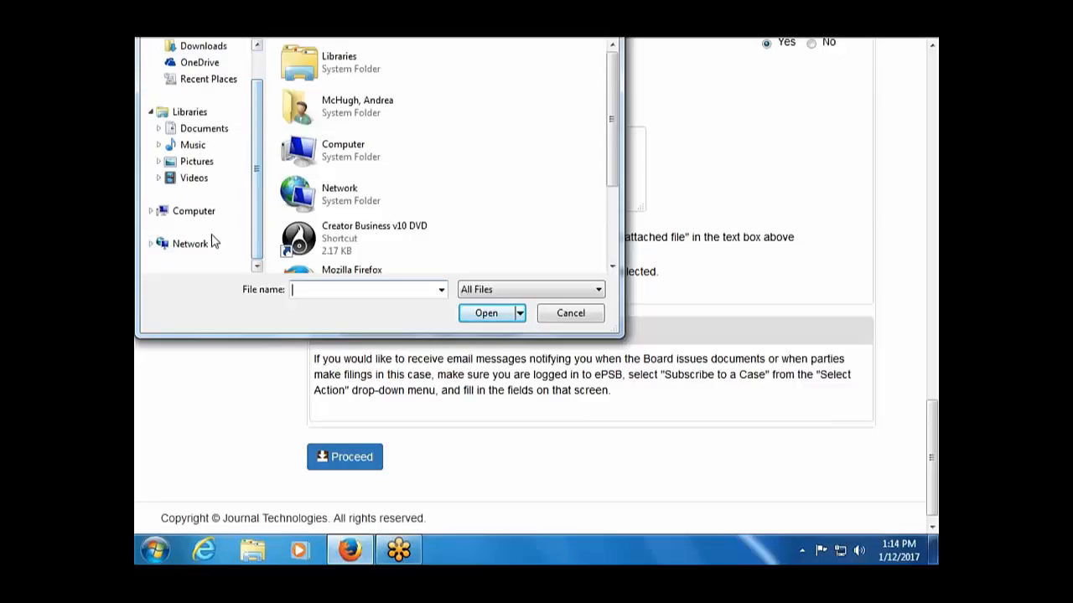
{"action": "left_click", "coordinate": [179, 249]}
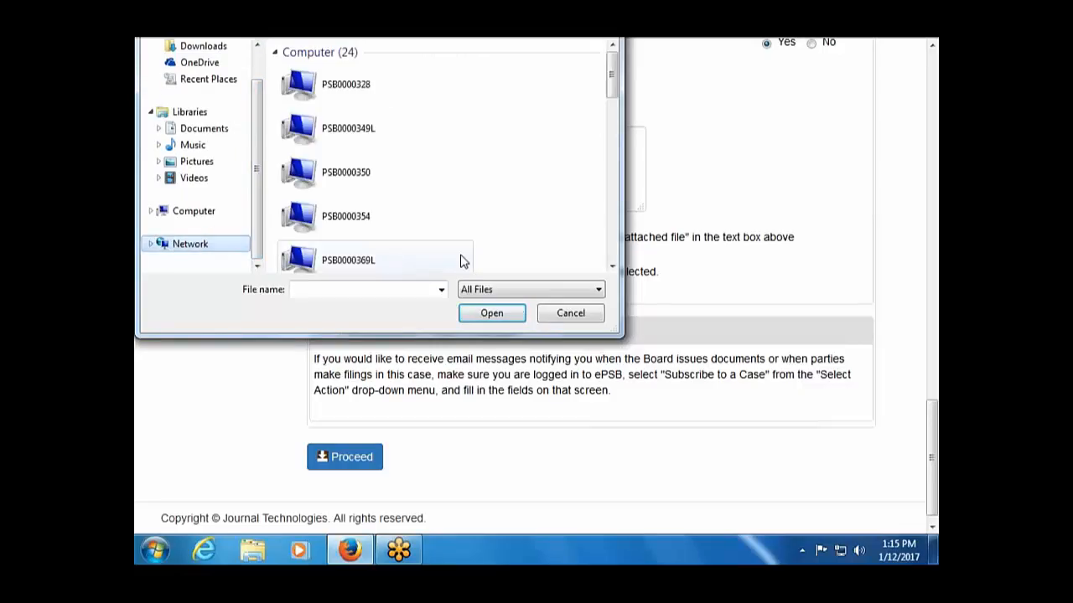
{"action": "left_click_drag", "start_coordinate": [611, 97], "coordinate": [651, 95]}
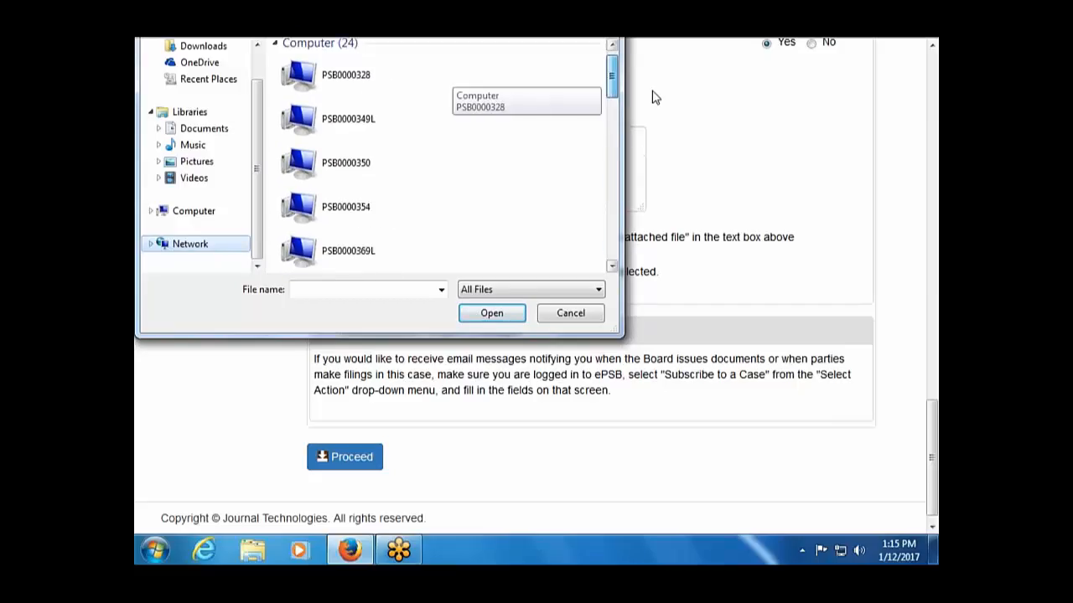
{"action": "left_click", "coordinate": [238, 114]}
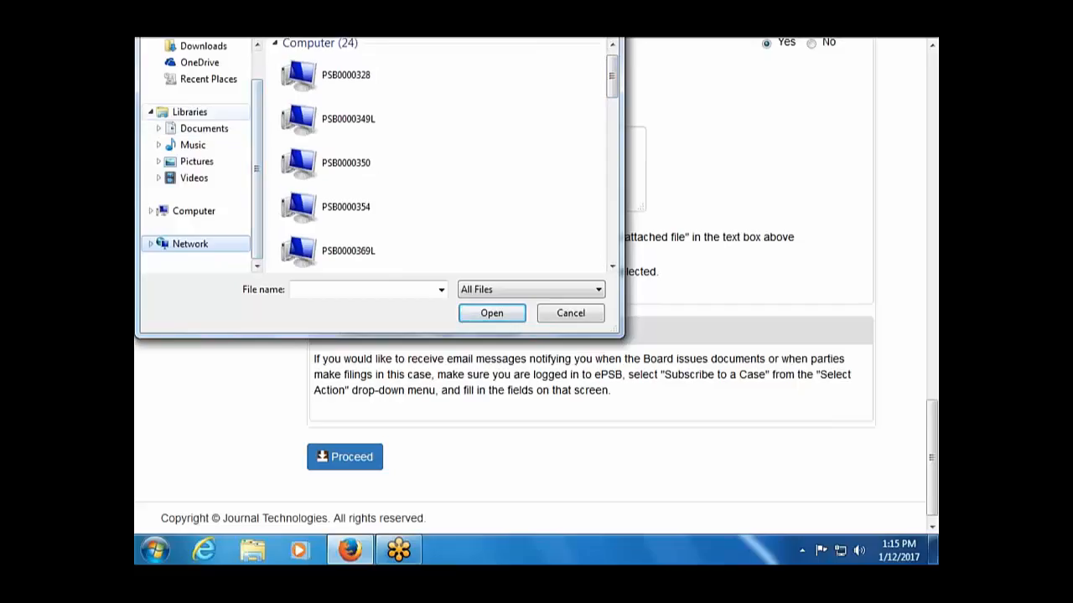
{"action": "left_click_drag", "start_coordinate": [254, 124], "coordinate": [259, 87]}
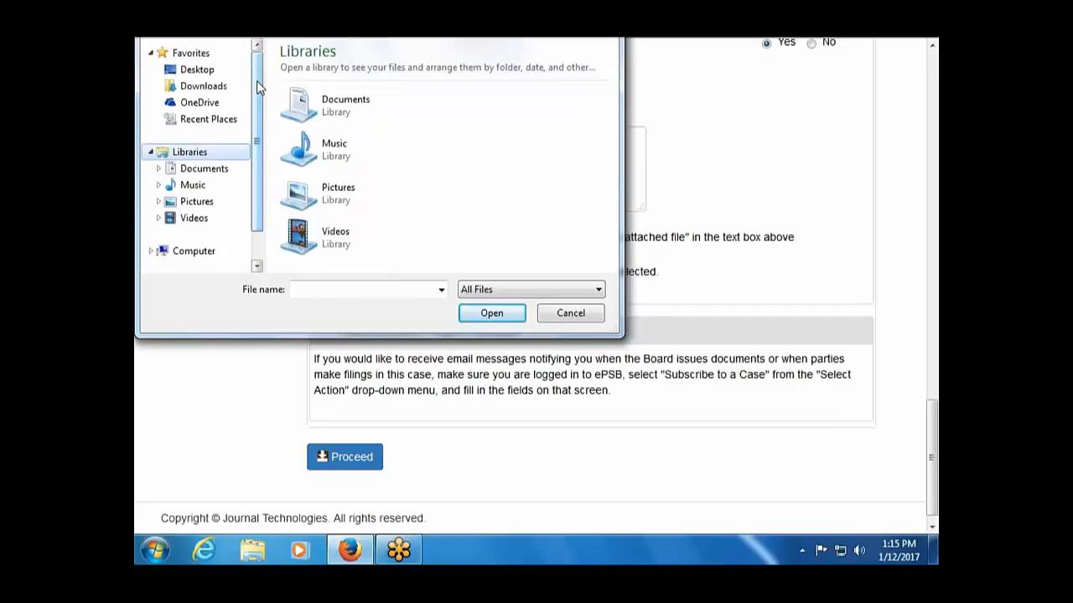
{"action": "left_click_drag", "start_coordinate": [259, 88], "coordinate": [259, 131]}
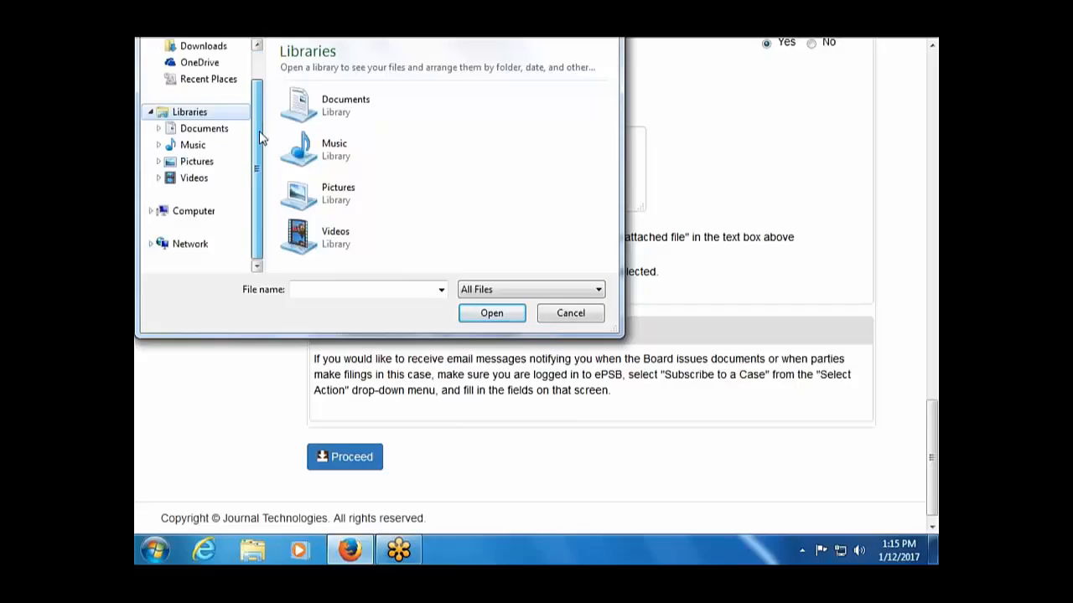
{"action": "left_click", "coordinate": [209, 210]}
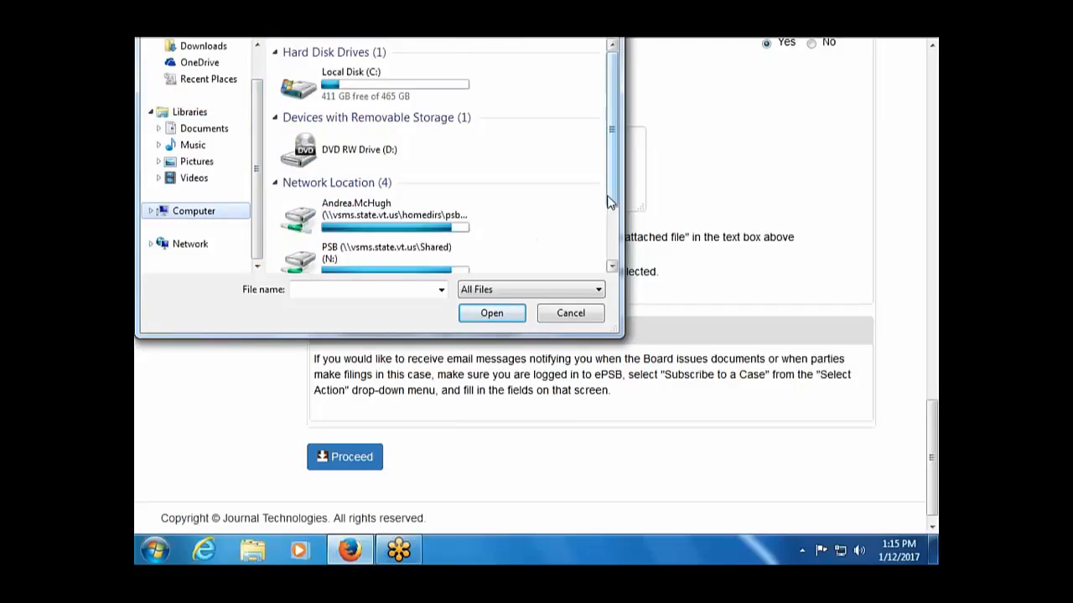
{"action": "left_click_drag", "start_coordinate": [610, 215], "coordinate": [609, 259]}
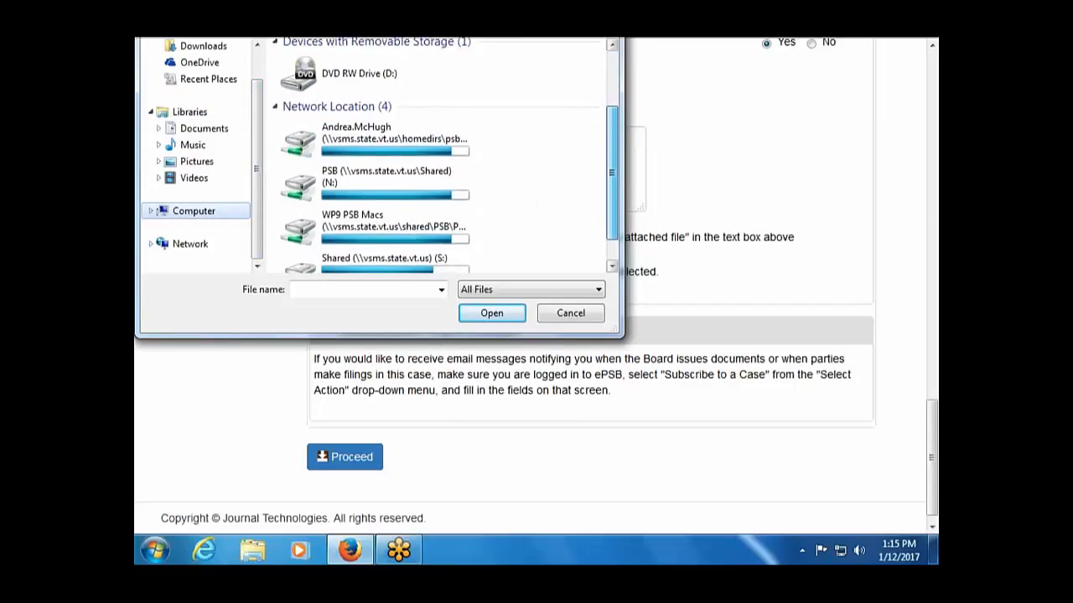
Go through PSB (N:) > PSB - Shared > _ePSB Practice > ePSB Test Docs and attach Document1.pdf.
{"action": "double_click", "coordinate": [394, 180]}
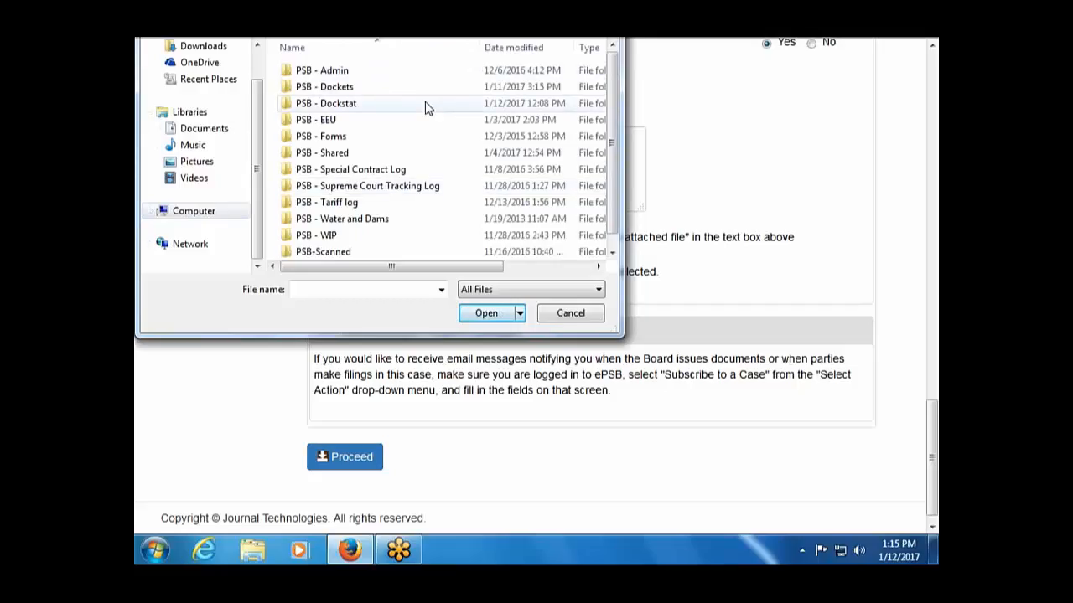
{"action": "double_click", "coordinate": [419, 152]}
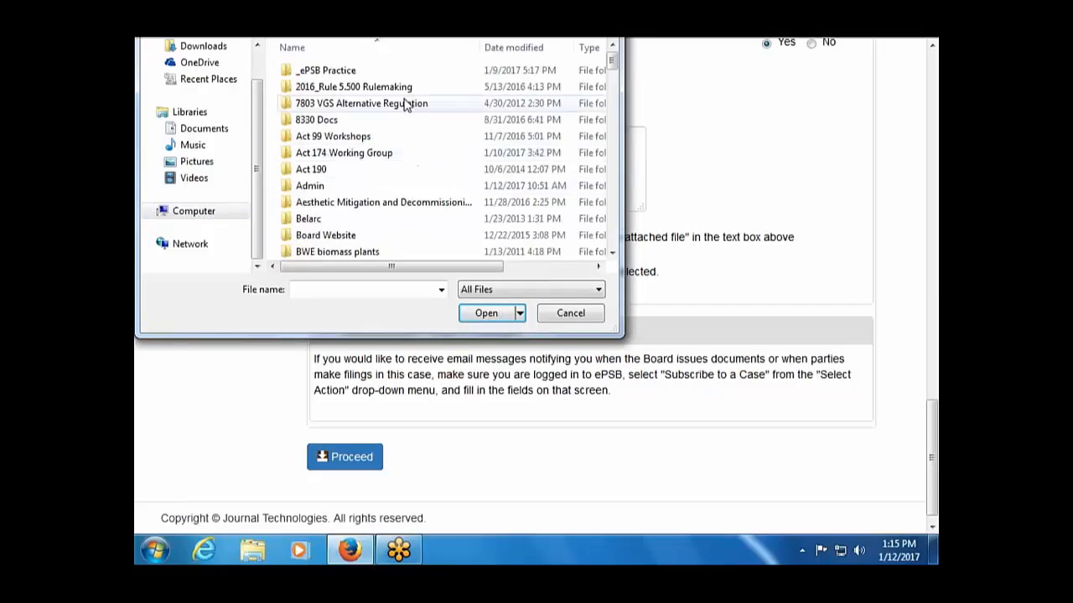
{"action": "double_click", "coordinate": [398, 72]}
{"action": "double_click", "coordinate": [399, 72]}
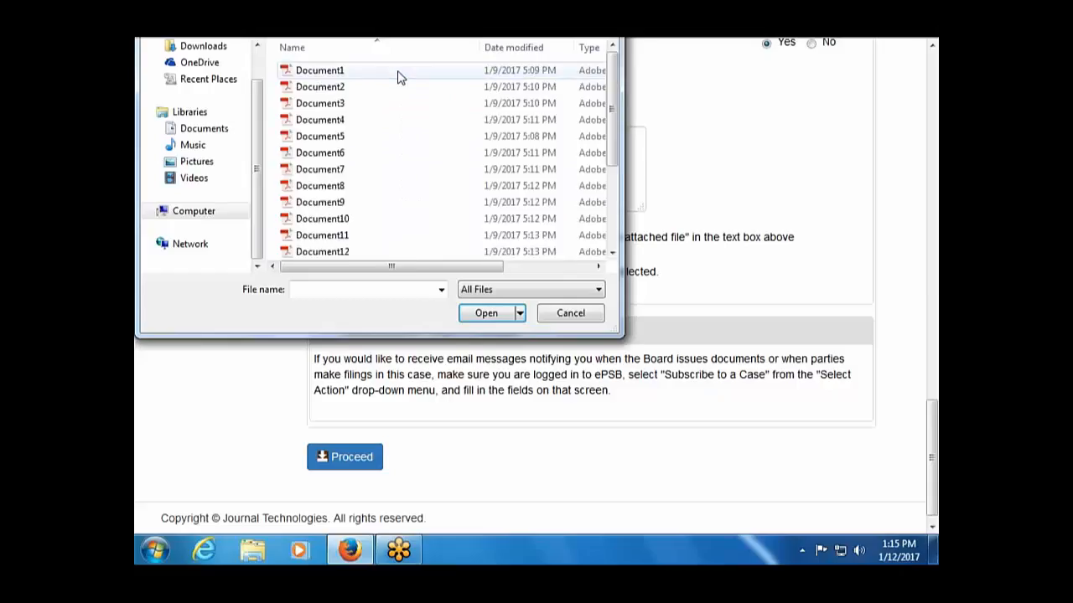
{"action": "double_click", "coordinate": [399, 72]}
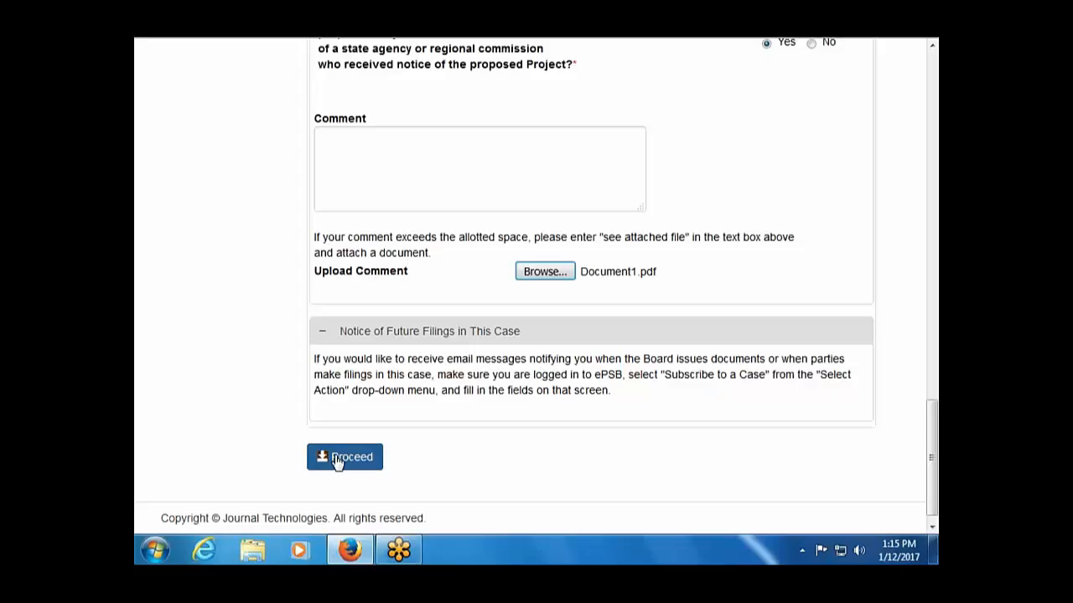
Submit the public comment form with the Comment box left empty.
{"action": "left_click", "coordinate": [389, 153]}
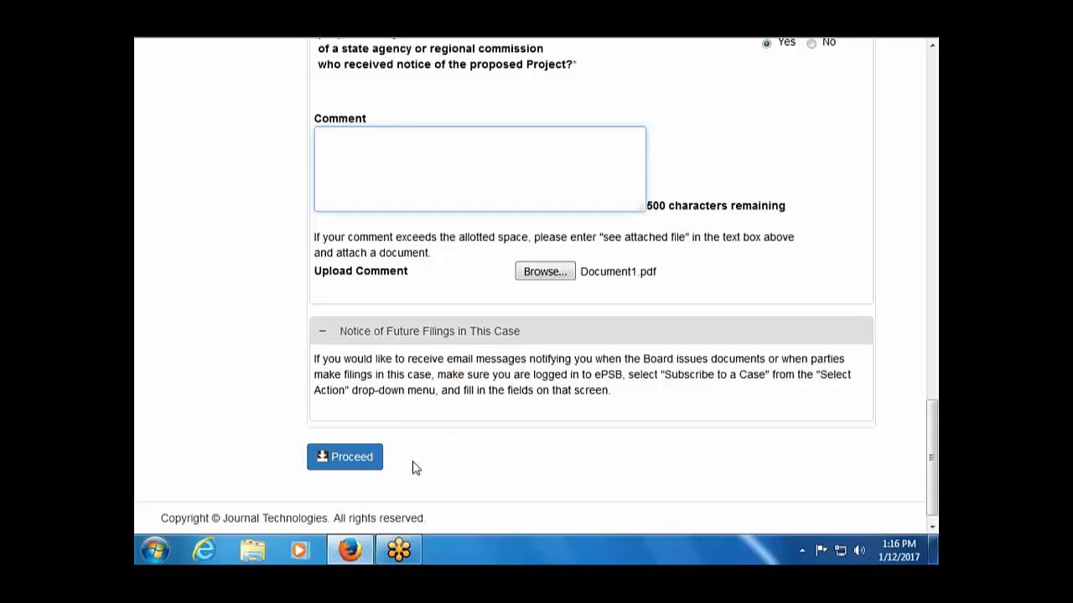
{"action": "left_click", "coordinate": [351, 459]}
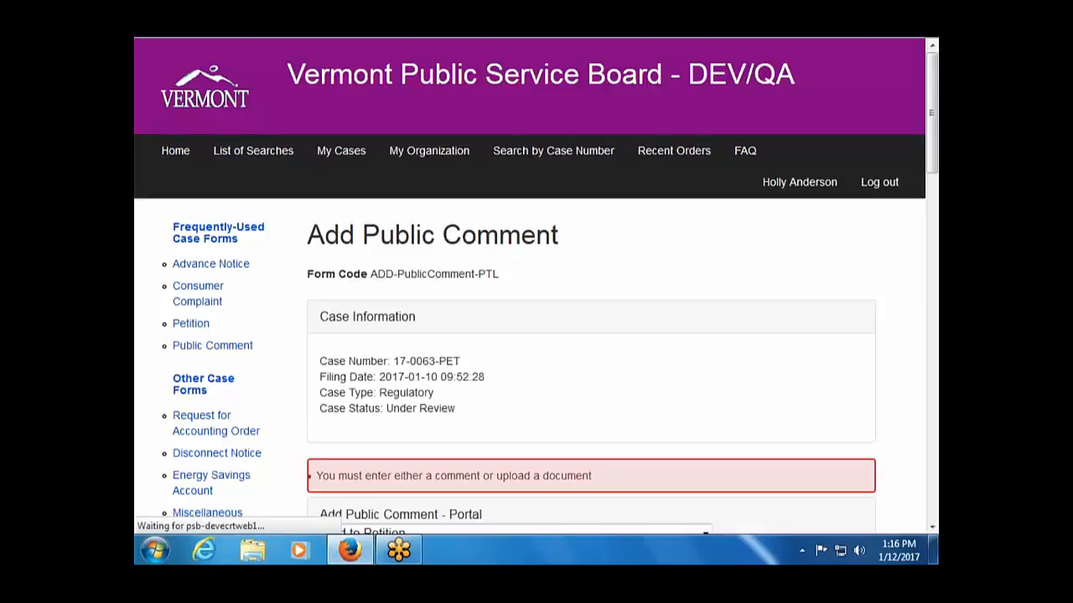
Reattach Document1.pdf as the upload and resubmit the public comment form.
{"action": "scroll", "coordinate": [307, 457], "scroll_direction": "down", "scroll_amount": 10}
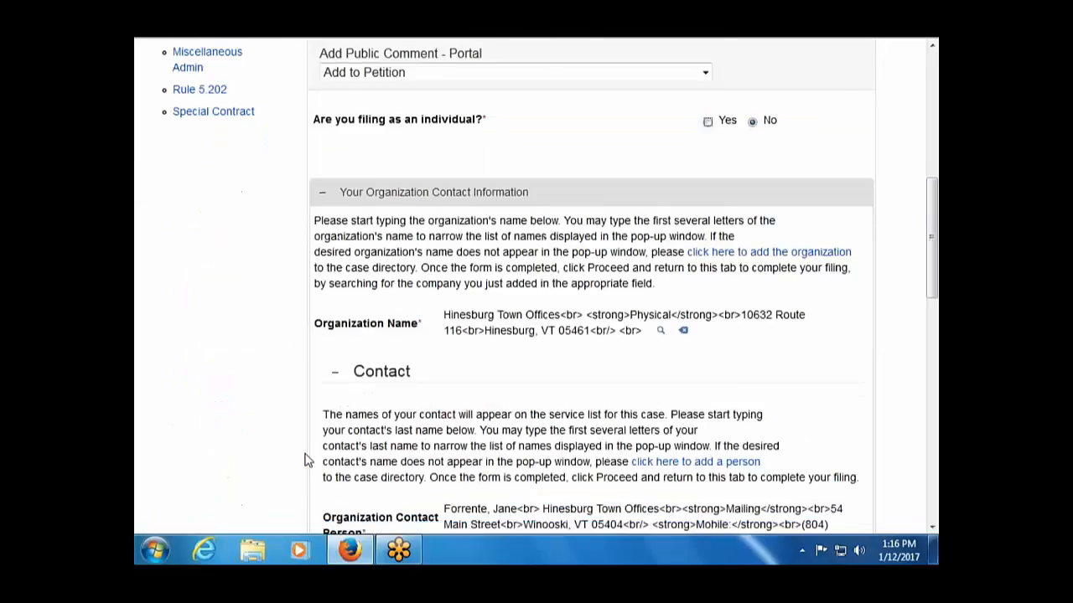
{"action": "scroll", "coordinate": [305, 457], "scroll_direction": "down", "scroll_amount": 4}
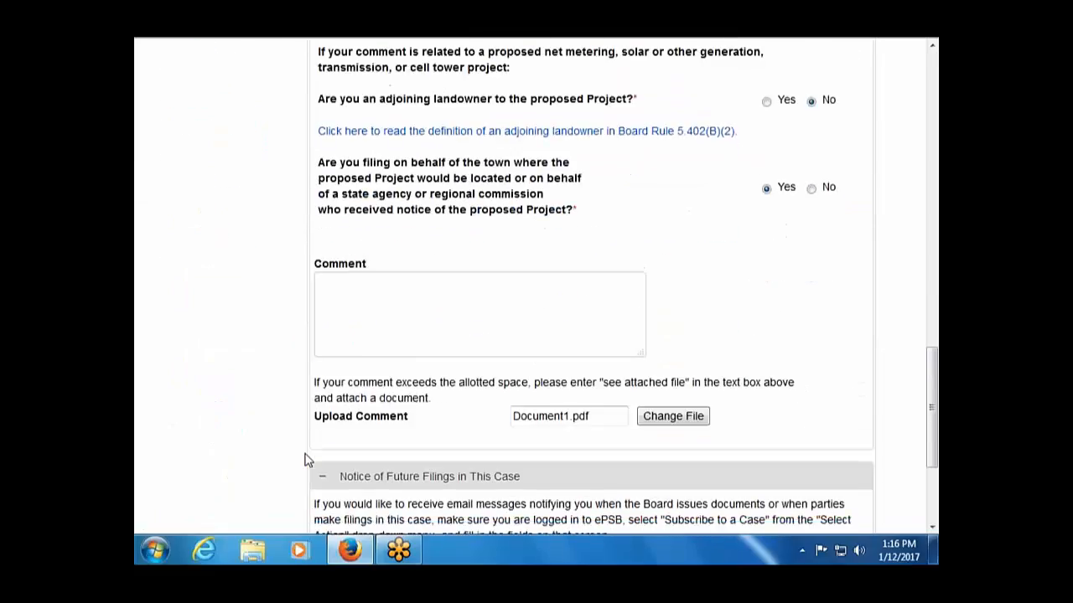
{"action": "left_click", "coordinate": [602, 339]}
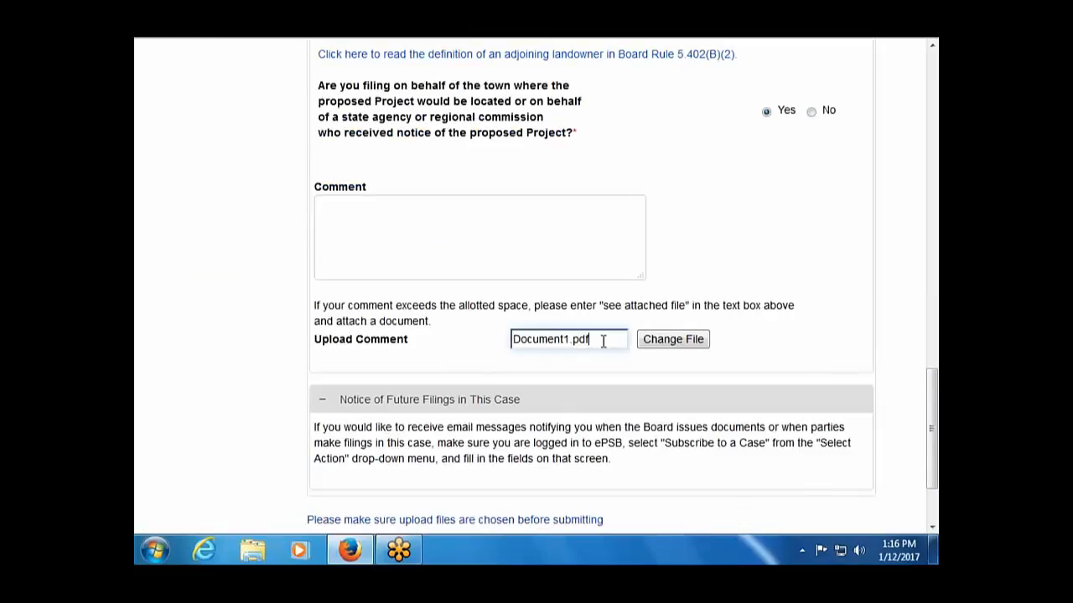
{"action": "left_click", "coordinate": [683, 339]}
{"action": "left_click", "coordinate": [553, 345]}
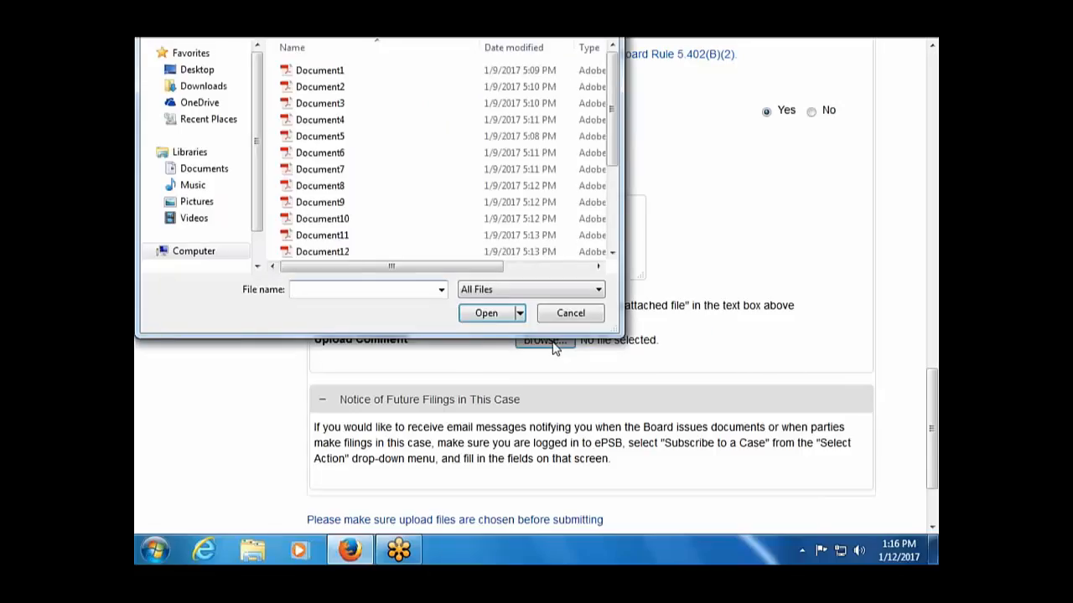
{"action": "double_click", "coordinate": [386, 72]}
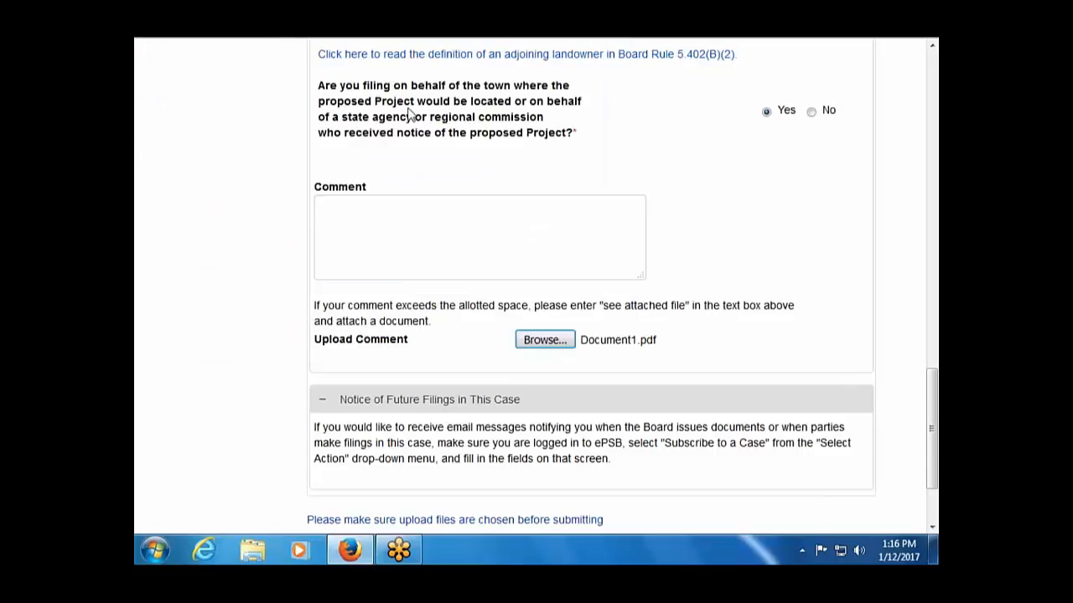
{"action": "scroll", "coordinate": [410, 251], "scroll_direction": "down", "scroll_amount": 3}
{"action": "left_click", "coordinate": [376, 441]}
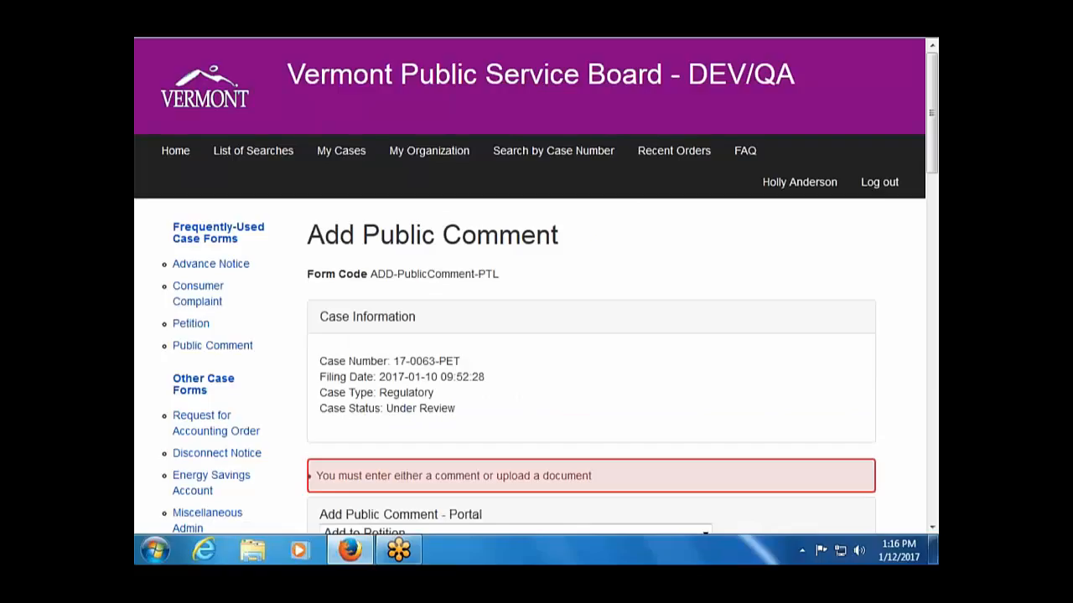
{"action": "scroll", "coordinate": [536, 284], "scroll_direction": "down", "scroll_amount": 15}
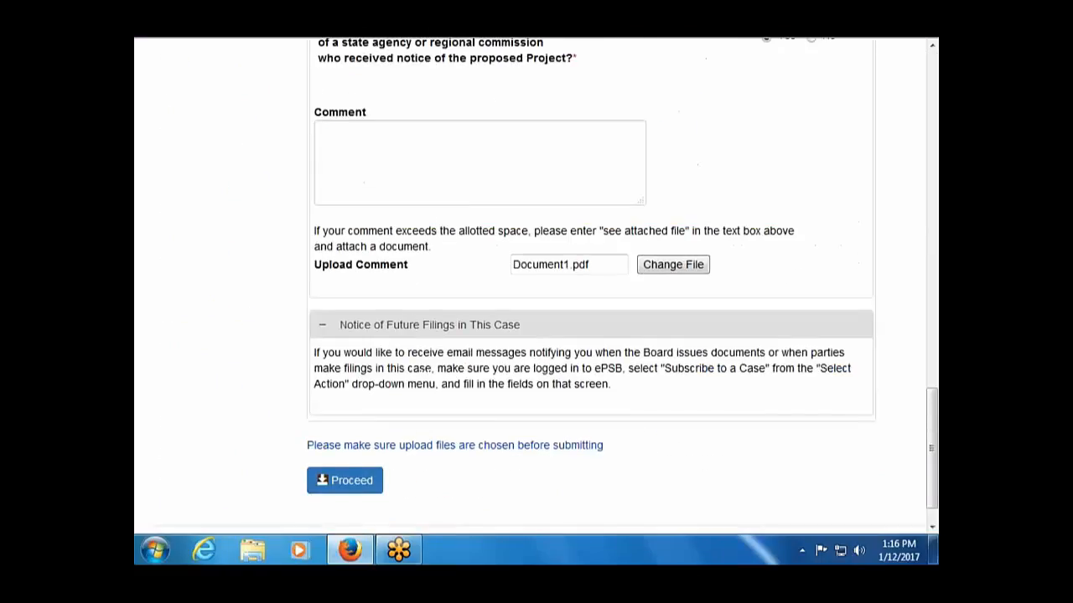
{"action": "scroll", "coordinate": [536, 285], "scroll_direction": "up", "scroll_amount": 4}
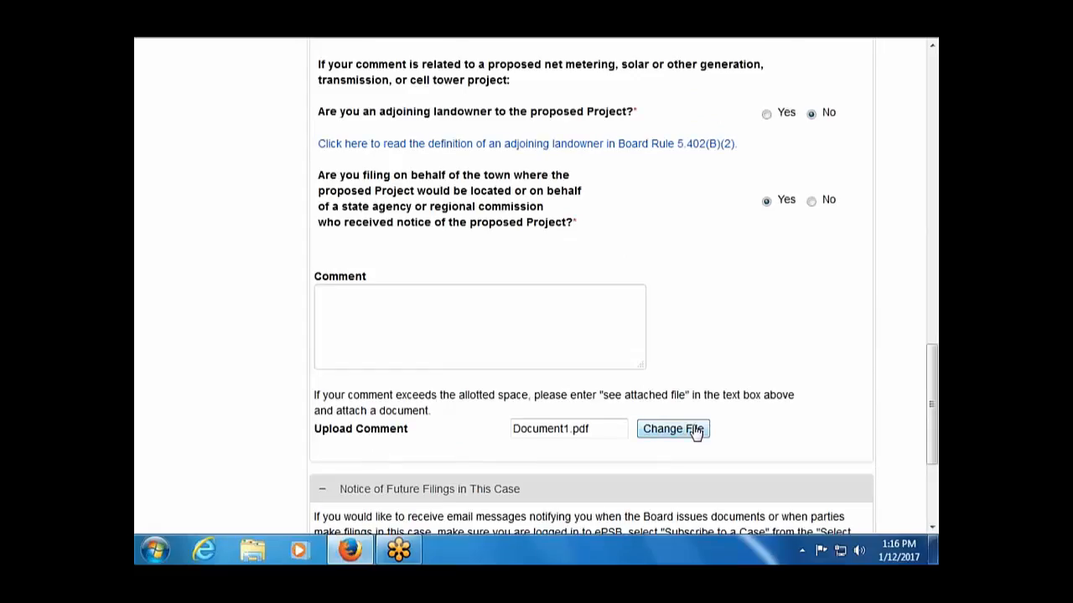
Enter 'See attached' as the comment and reattach Document1.pdf as the upload.
{"action": "left_click", "coordinate": [457, 301]}
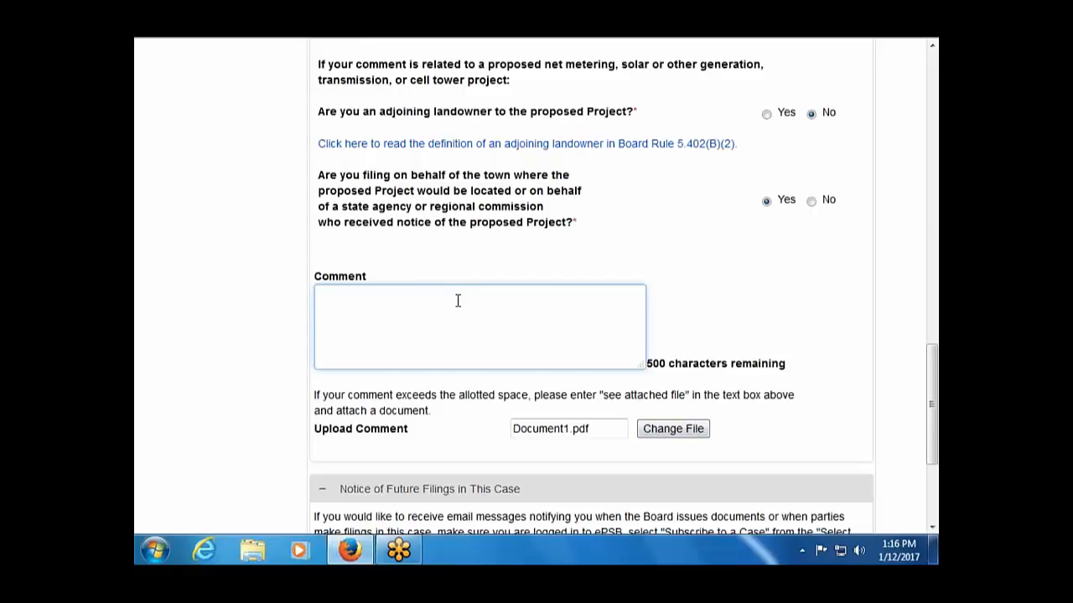
{"action": "type", "text": "See attached"}
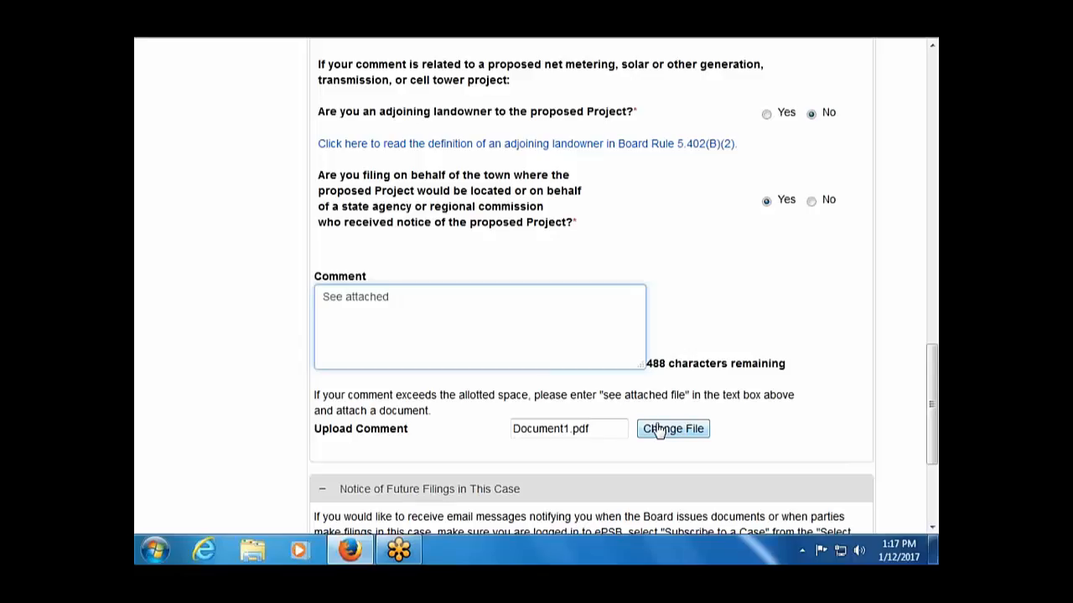
{"action": "left_click", "coordinate": [659, 429]}
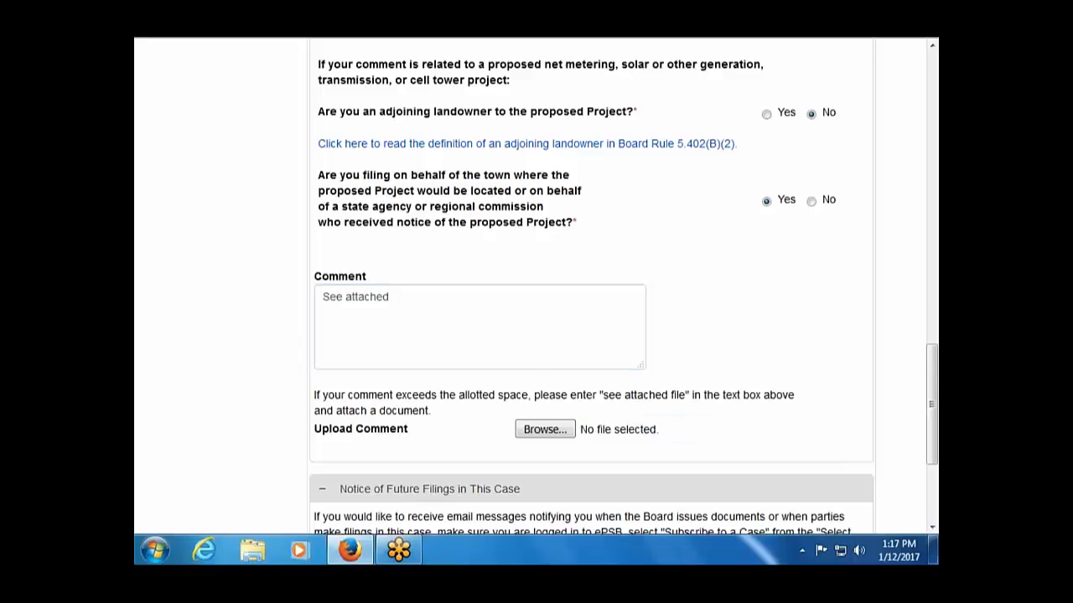
{"action": "left_click", "coordinate": [557, 431]}
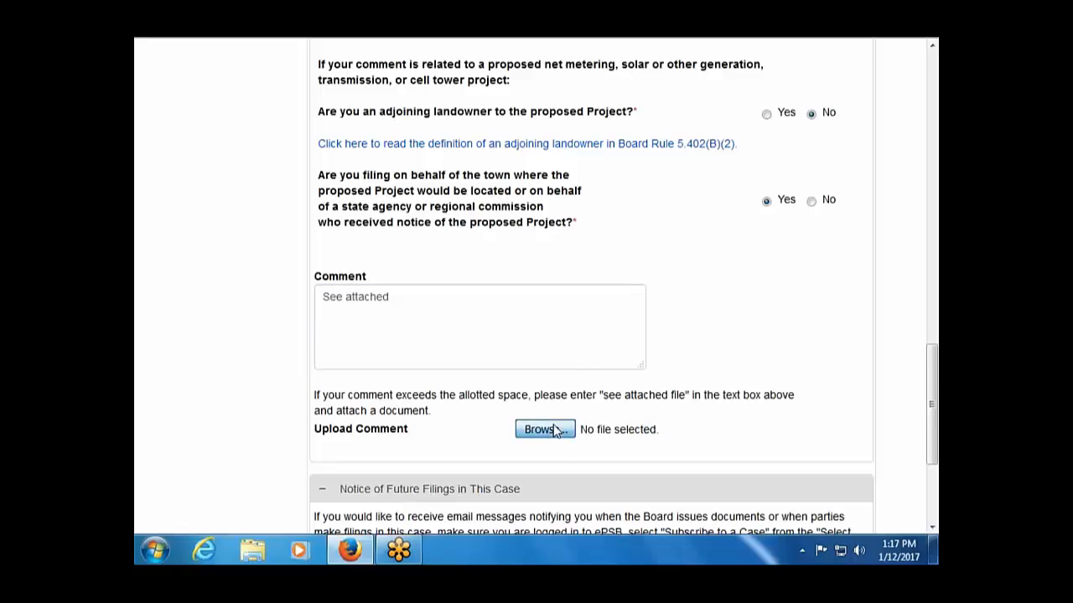
{"action": "double_click", "coordinate": [372, 77]}
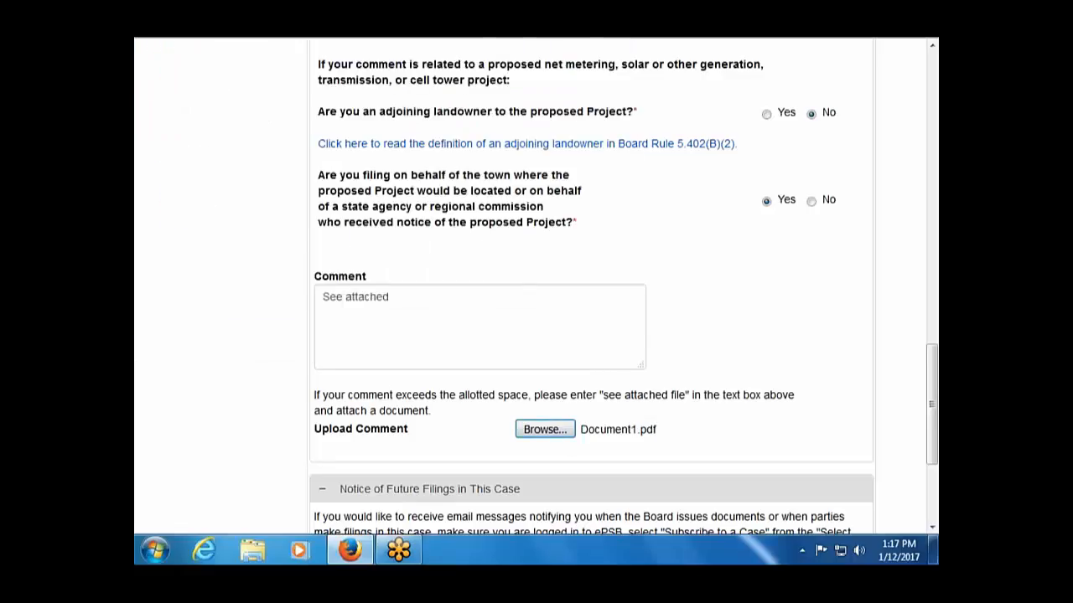
{"action": "scroll", "coordinate": [414, 251], "scroll_direction": "down", "scroll_amount": 5}
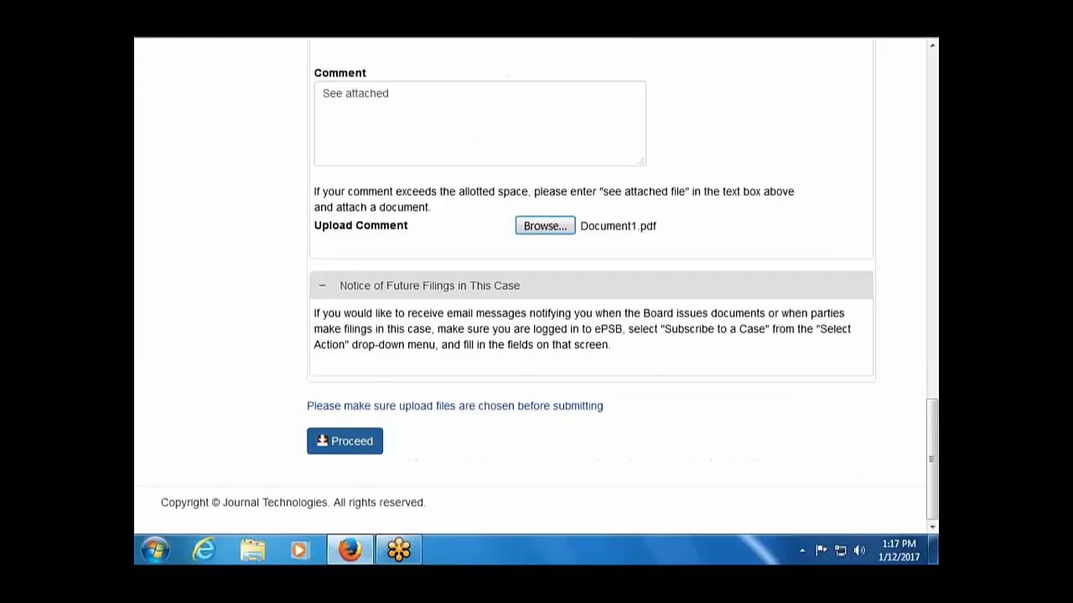
Submit the comment with its attachment, then go to Search by Case Number.
{"action": "left_click", "coordinate": [356, 442]}
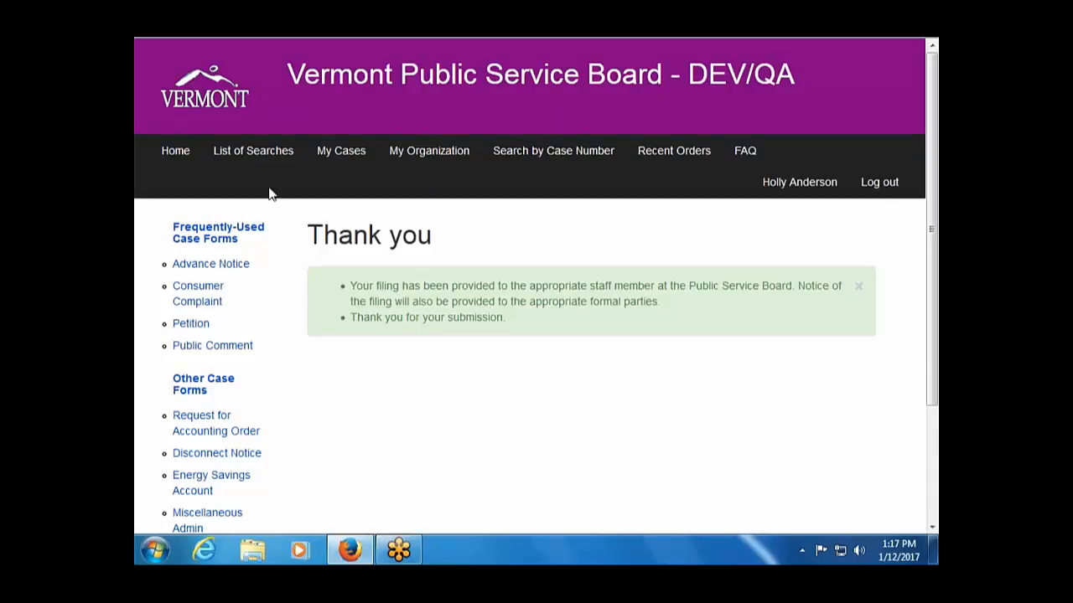
{"action": "left_click", "coordinate": [501, 155]}
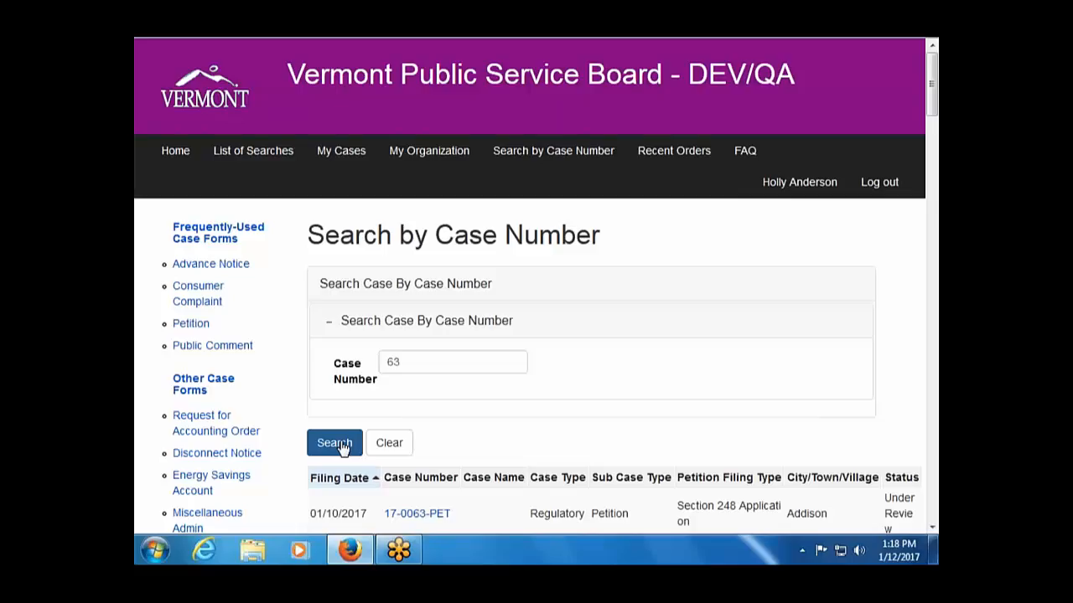
Search for case number 63 and view the 17-0063-PET result.
{"action": "left_click", "coordinate": [342, 448]}
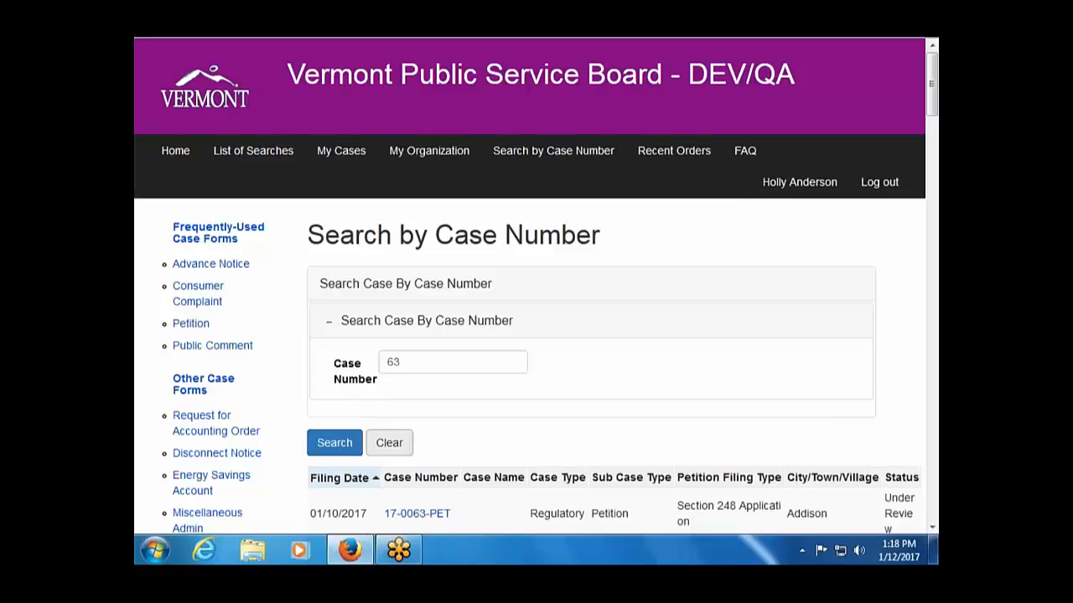
{"action": "scroll", "coordinate": [469, 473], "scroll_direction": "down", "scroll_amount": 2}
Open case 17-0063-PET and choose Add Motion to Intervene from its Select Action list.
{"action": "left_click", "coordinate": [423, 426]}
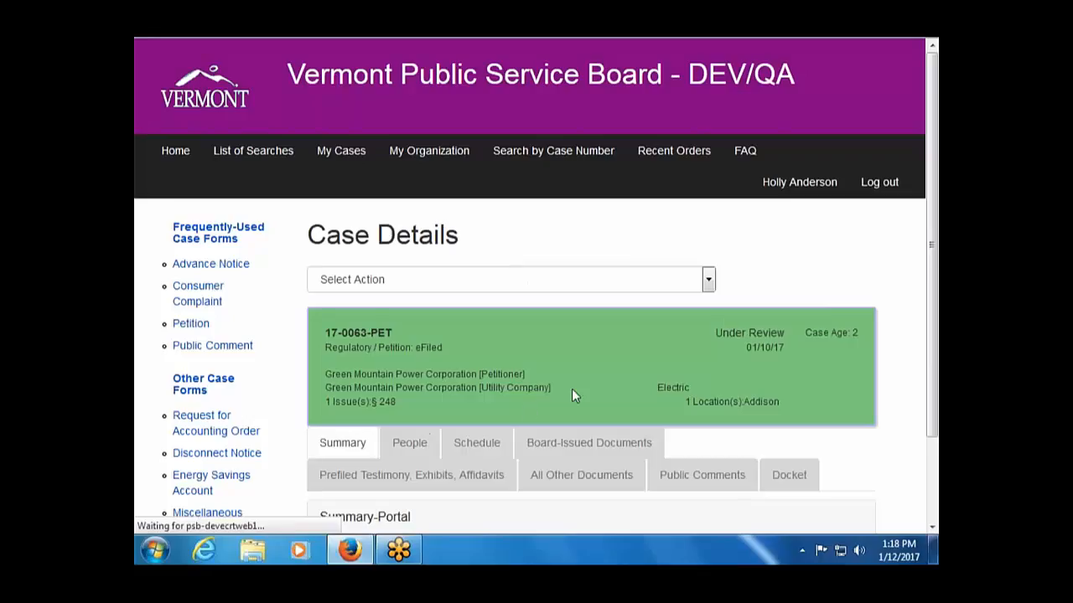
{"action": "scroll", "coordinate": [724, 327], "scroll_direction": "down", "scroll_amount": 2}
{"action": "left_click", "coordinate": [709, 191]}
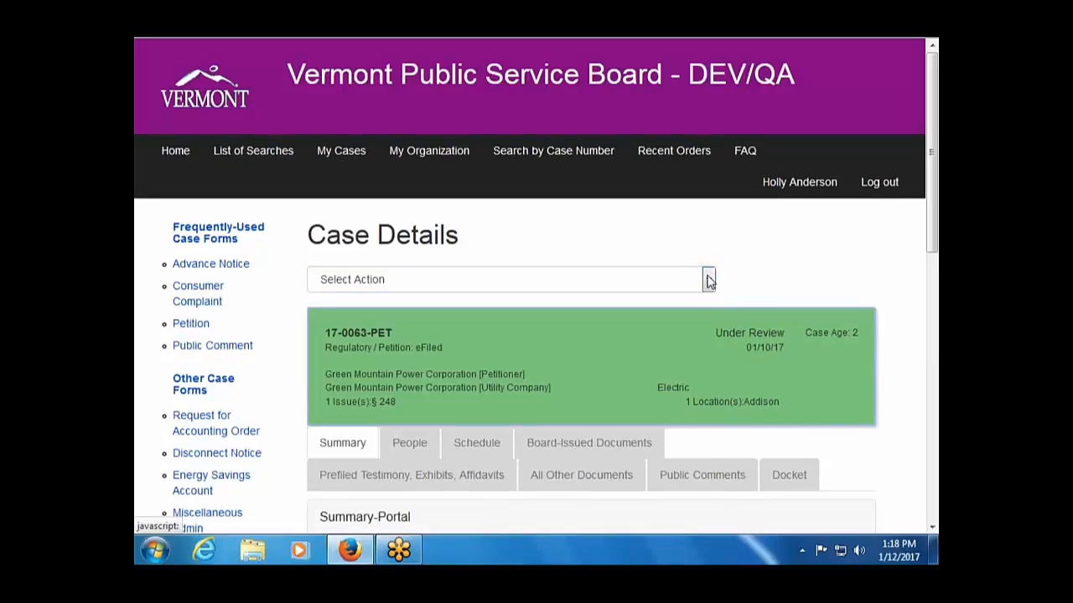
{"action": "left_click", "coordinate": [708, 280]}
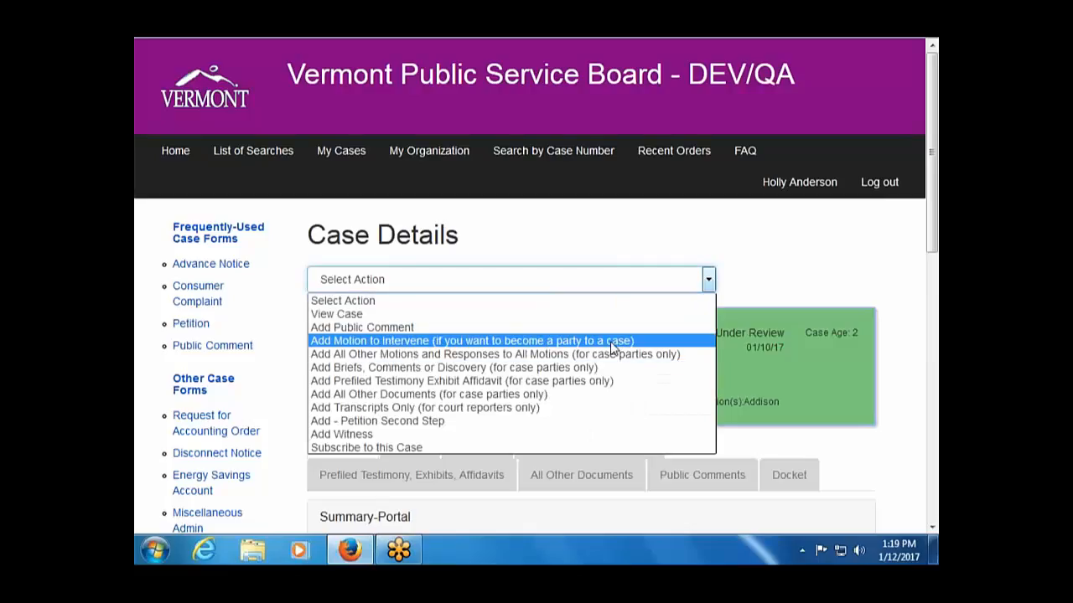
{"action": "left_click", "coordinate": [533, 342]}
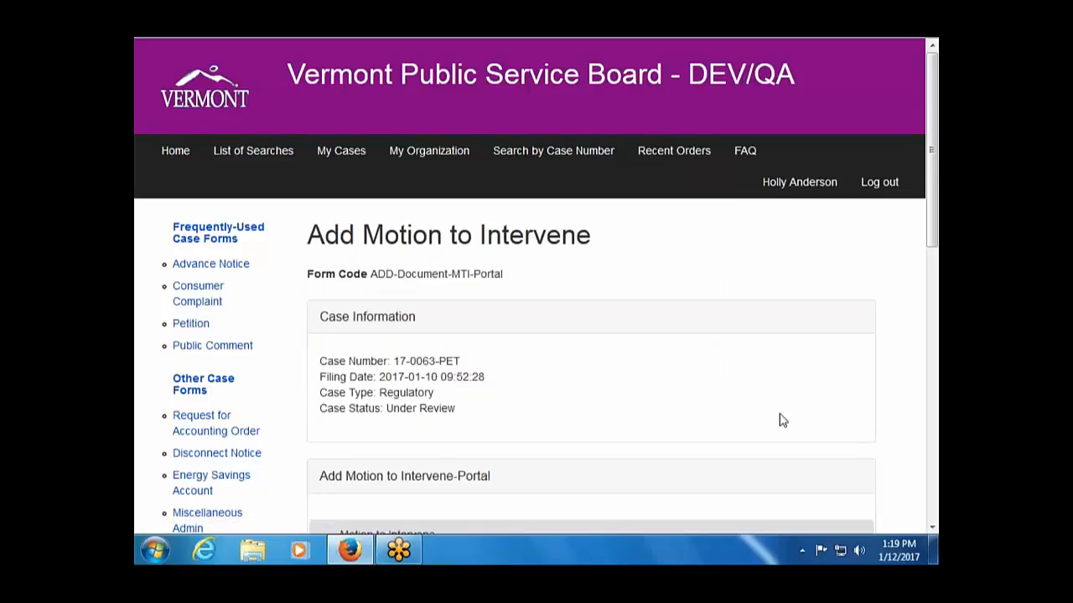
Answer No to filing for an organization and attach Document1.pdf as the motion to intervene.
{"action": "scroll", "coordinate": [751, 411], "scroll_direction": "down", "scroll_amount": 2}
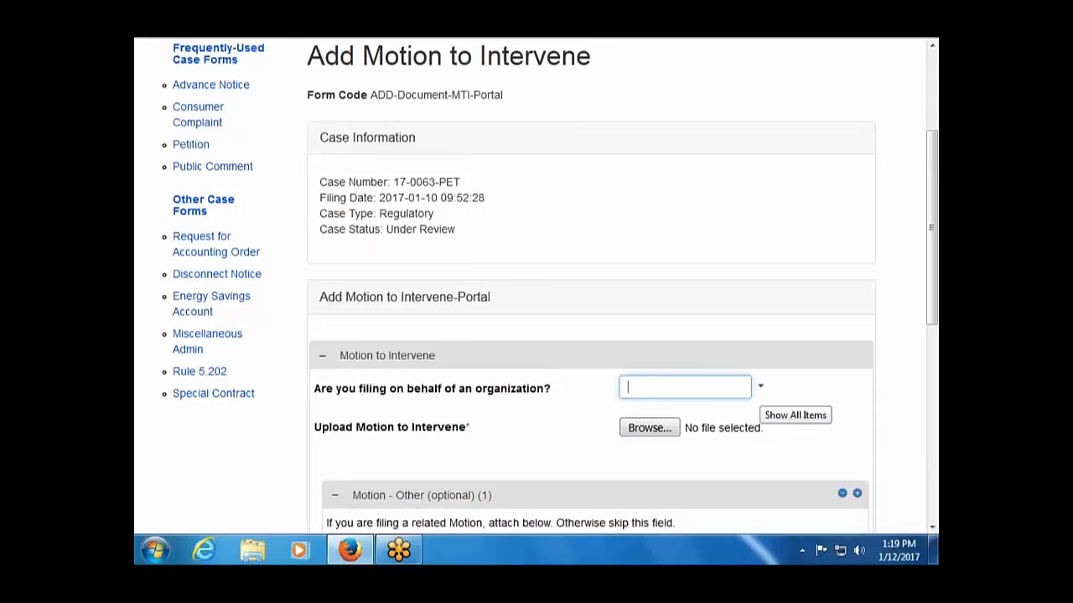
{"action": "scroll", "coordinate": [761, 388], "scroll_direction": "down", "scroll_amount": 2}
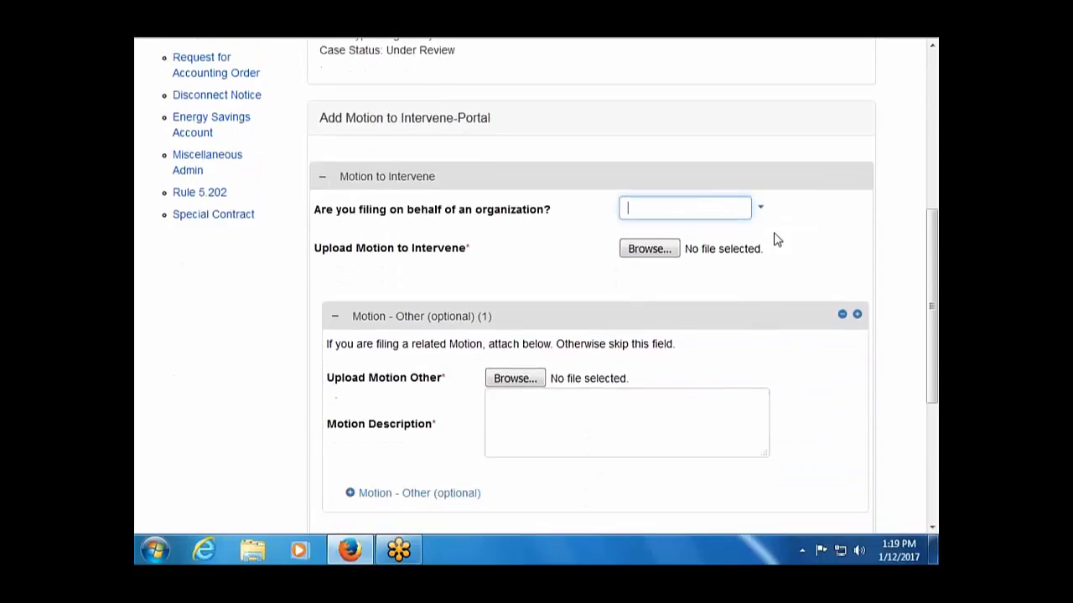
{"action": "left_click", "coordinate": [760, 208]}
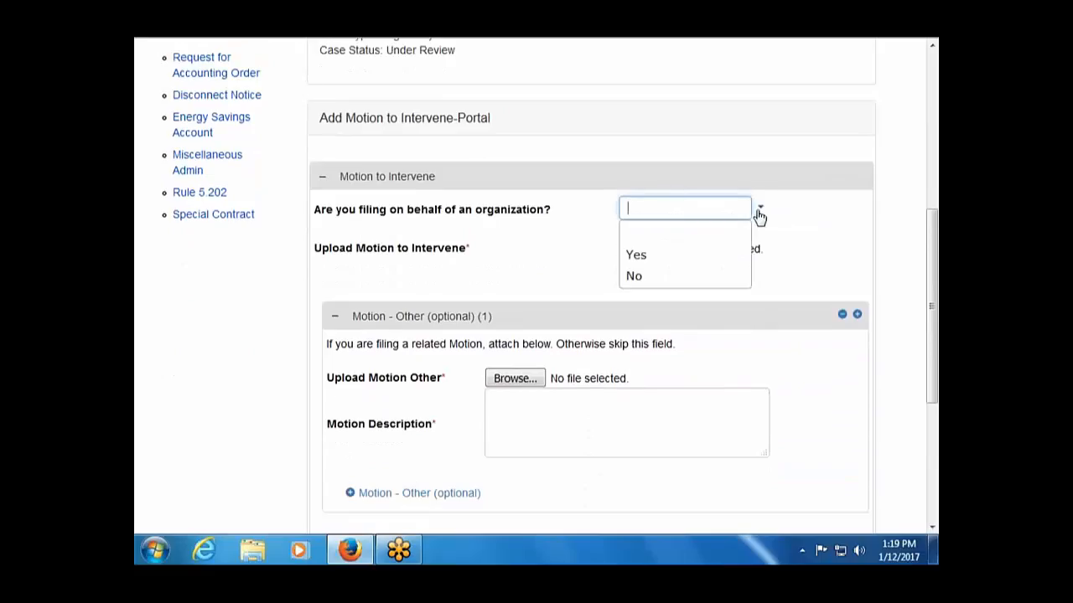
{"action": "left_click", "coordinate": [708, 284]}
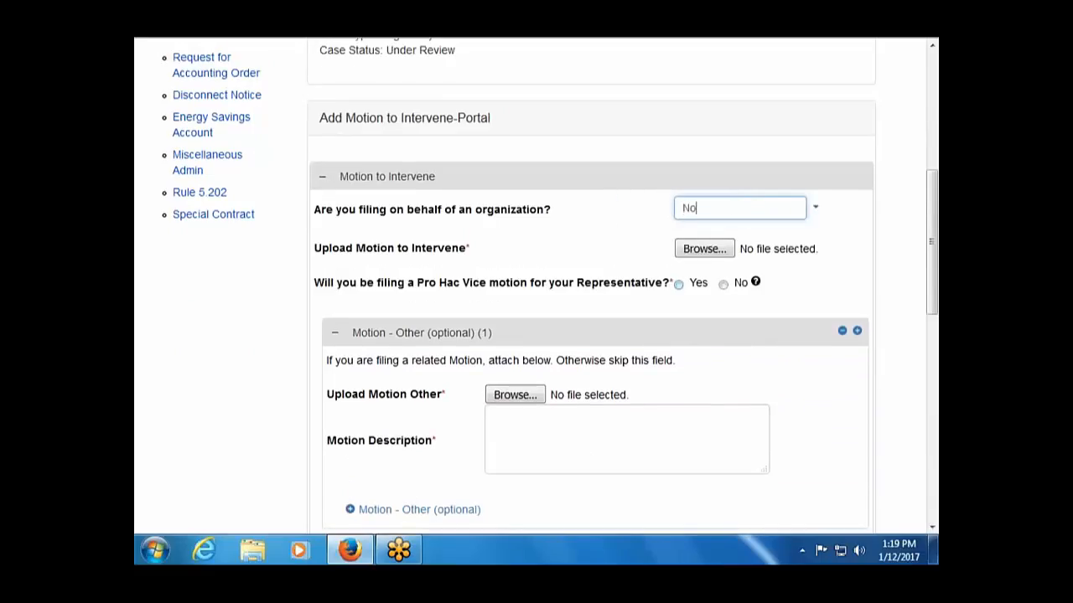
{"action": "left_click", "coordinate": [708, 251]}
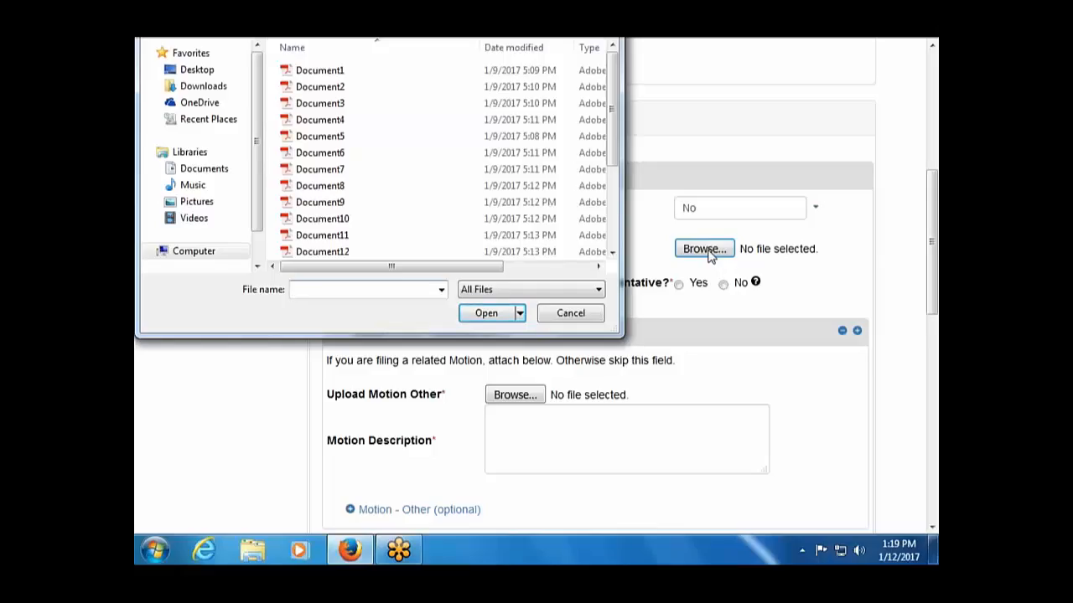
{"action": "double_click", "coordinate": [335, 71]}
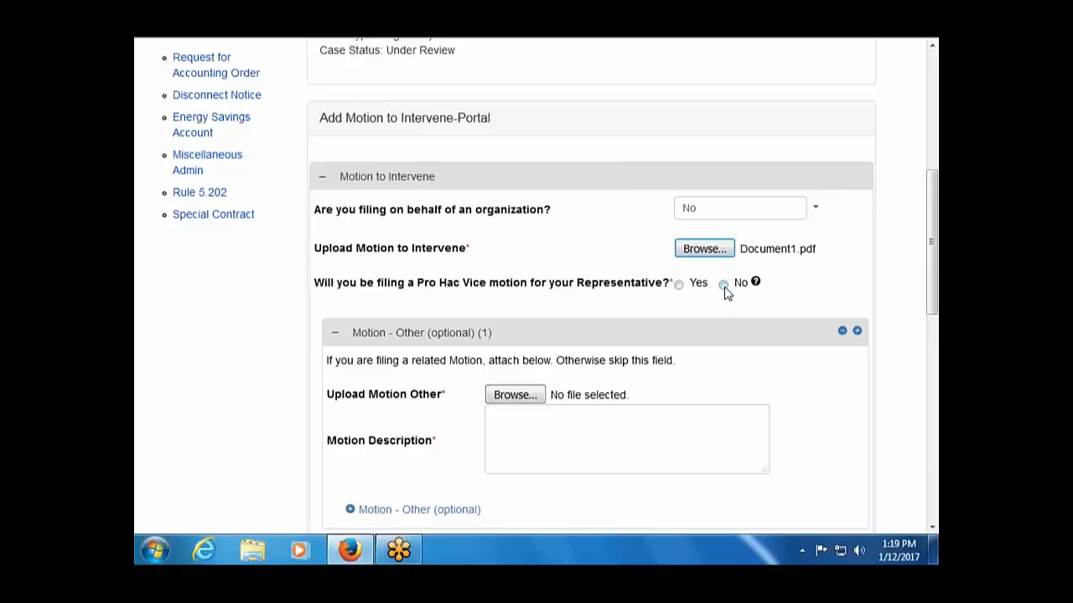
Answer No to Pro Hac Vice and attach Document1.pdf as the related motion.
{"action": "left_click", "coordinate": [723, 285]}
{"action": "left_click", "coordinate": [499, 394]}
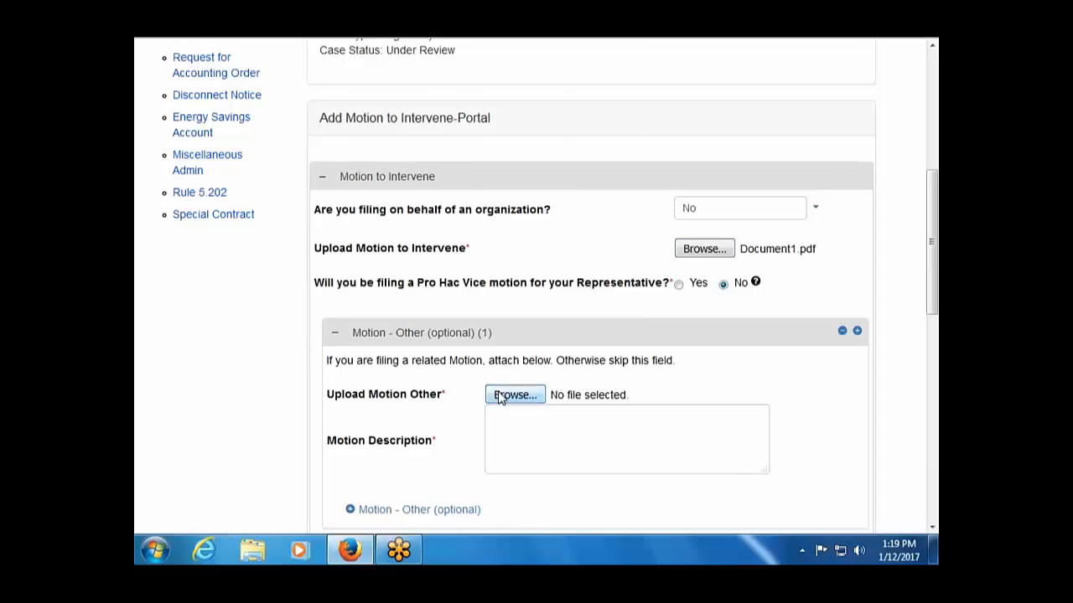
{"action": "double_click", "coordinate": [333, 72]}
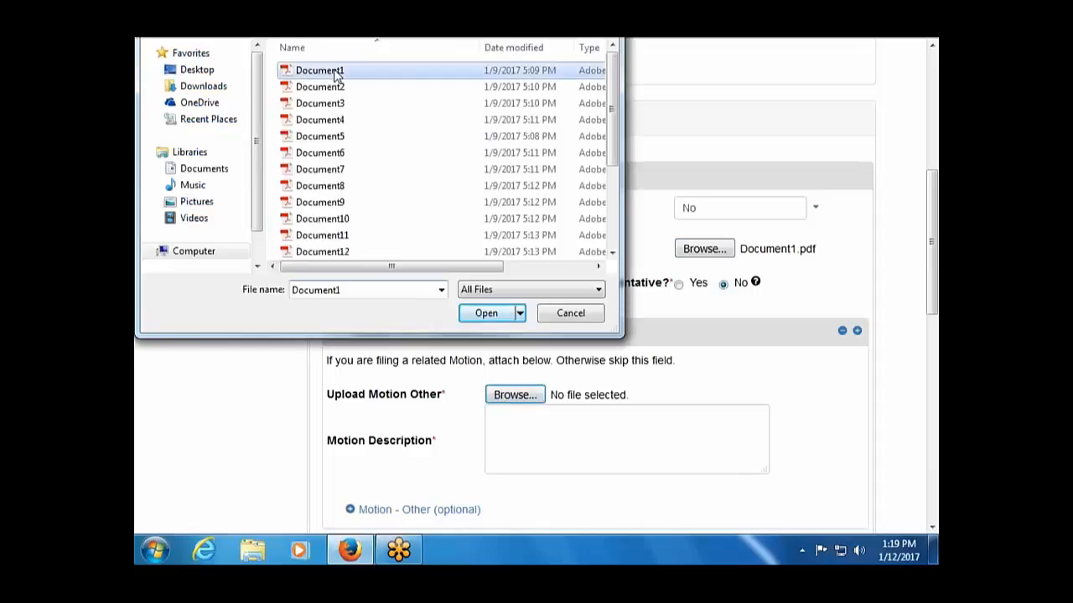
Enter a motion description stating the motion to intervene was filed by the new party.
{"action": "left_click", "coordinate": [558, 418]}
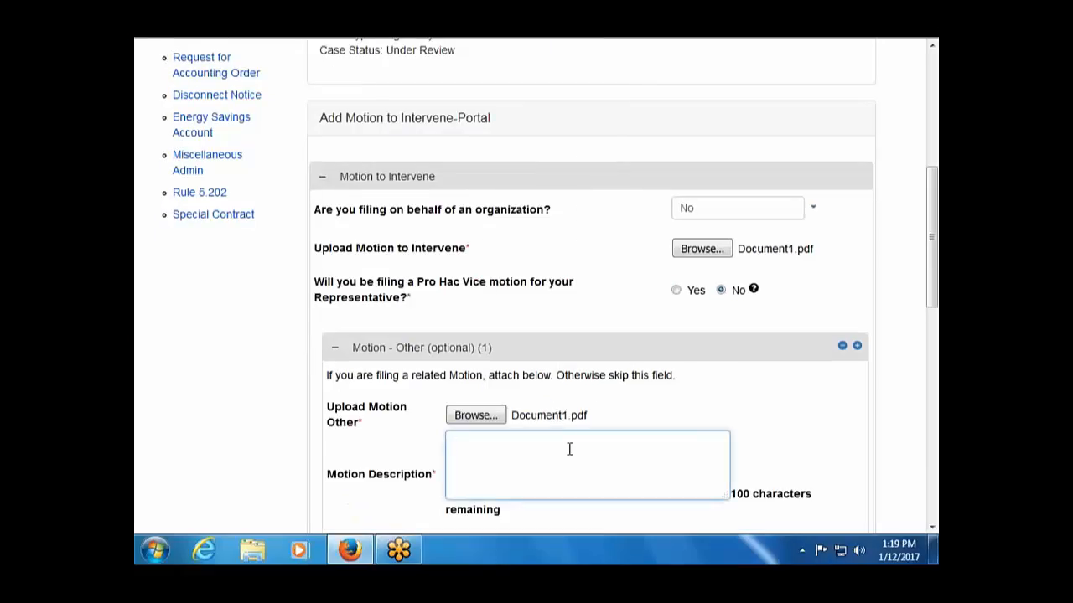
{"action": "type", "text": "Mo"}
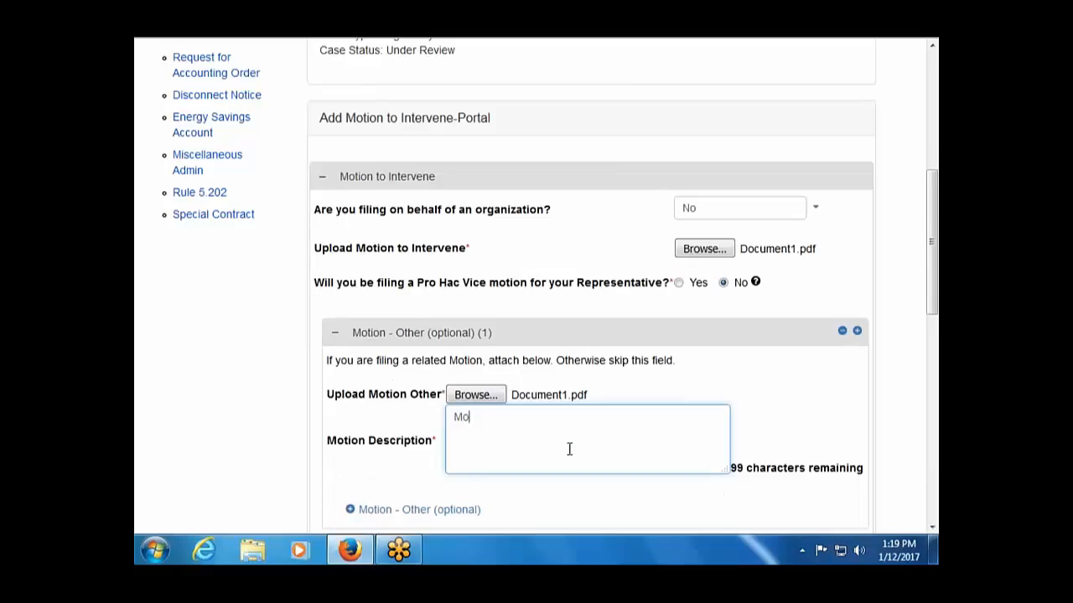
{"action": "type", "text": "tion to intervene"}
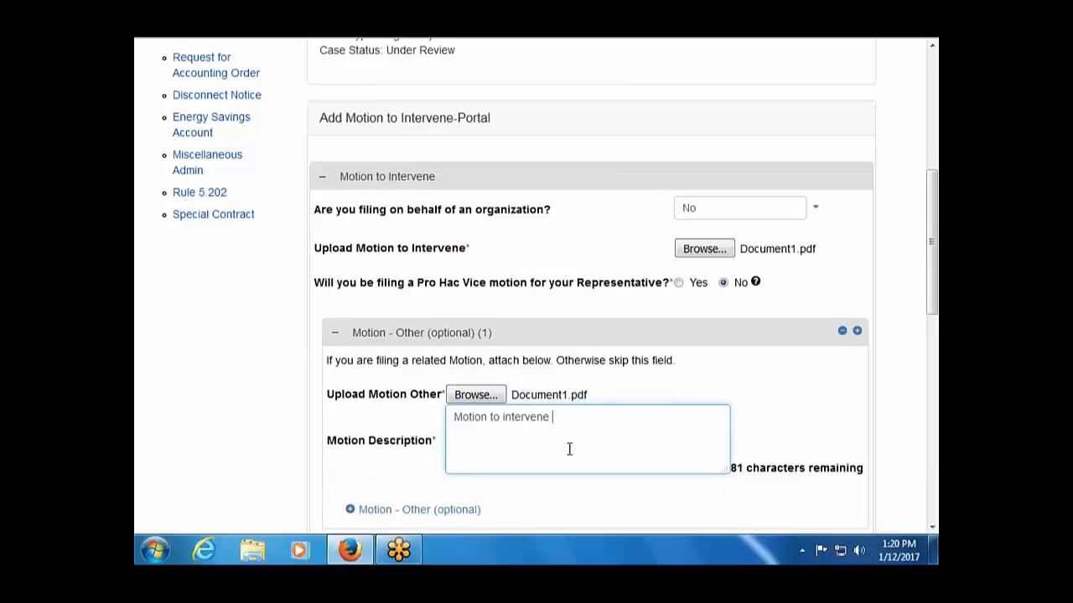
{"action": "type", "text": " filed by John Smith"}
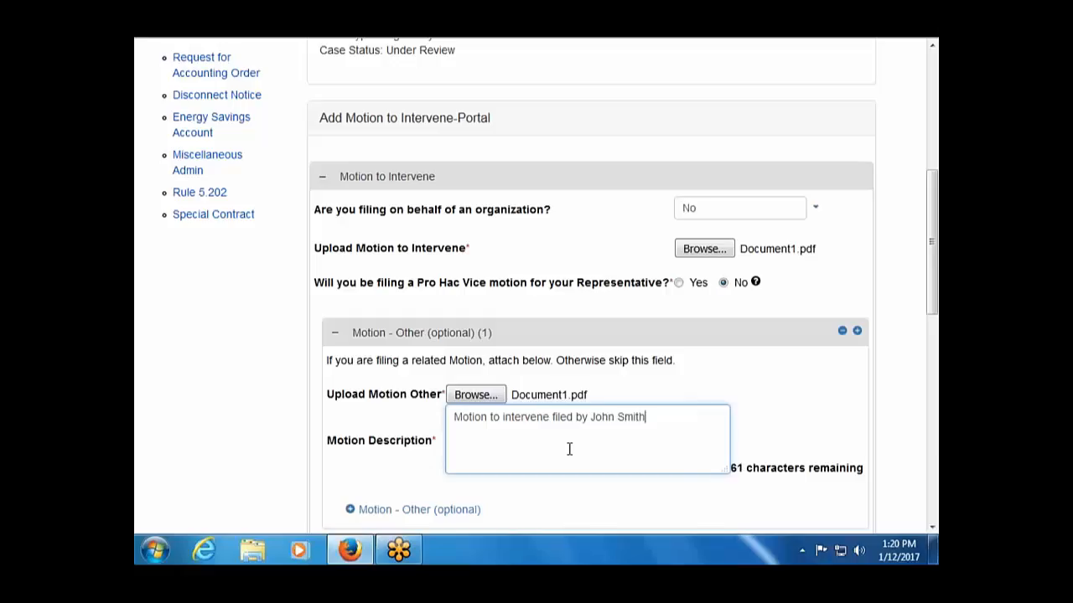
Go to Party Information and start adding a new person as the party.
{"action": "scroll", "coordinate": [569, 449], "scroll_direction": "down", "scroll_amount": 2}
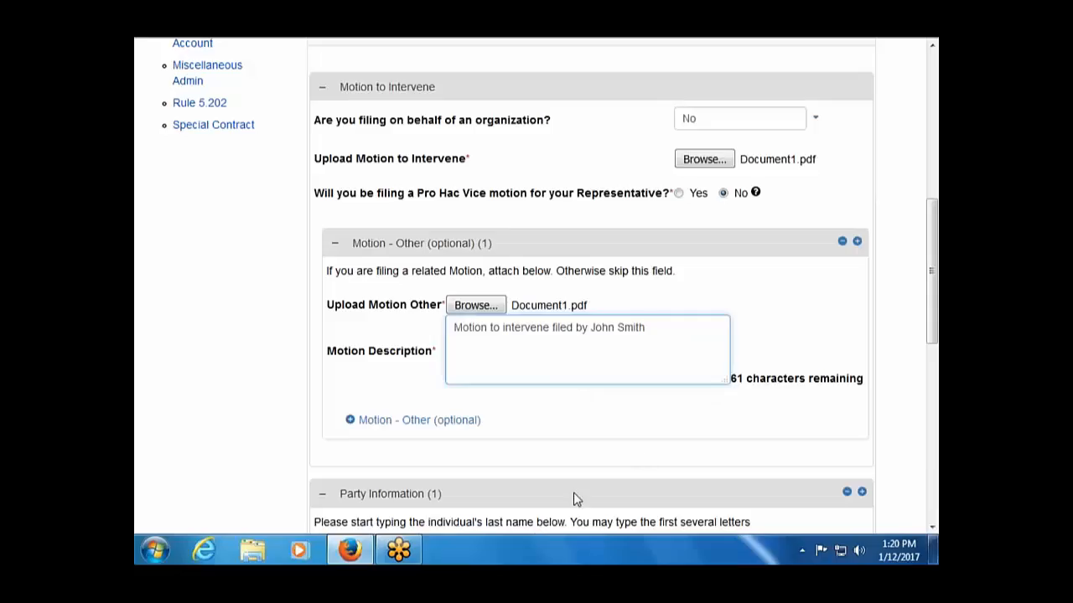
{"action": "scroll", "coordinate": [575, 500], "scroll_direction": "down", "scroll_amount": 3}
{"action": "scroll", "coordinate": [574, 499], "scroll_direction": "down", "scroll_amount": 2}
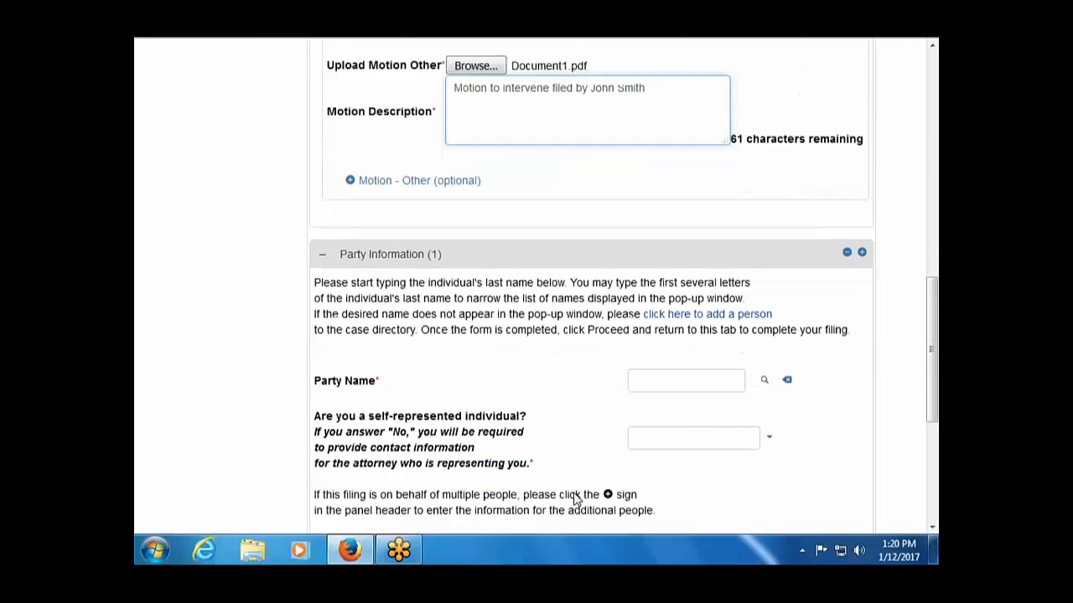
{"action": "left_click", "coordinate": [679, 352]}
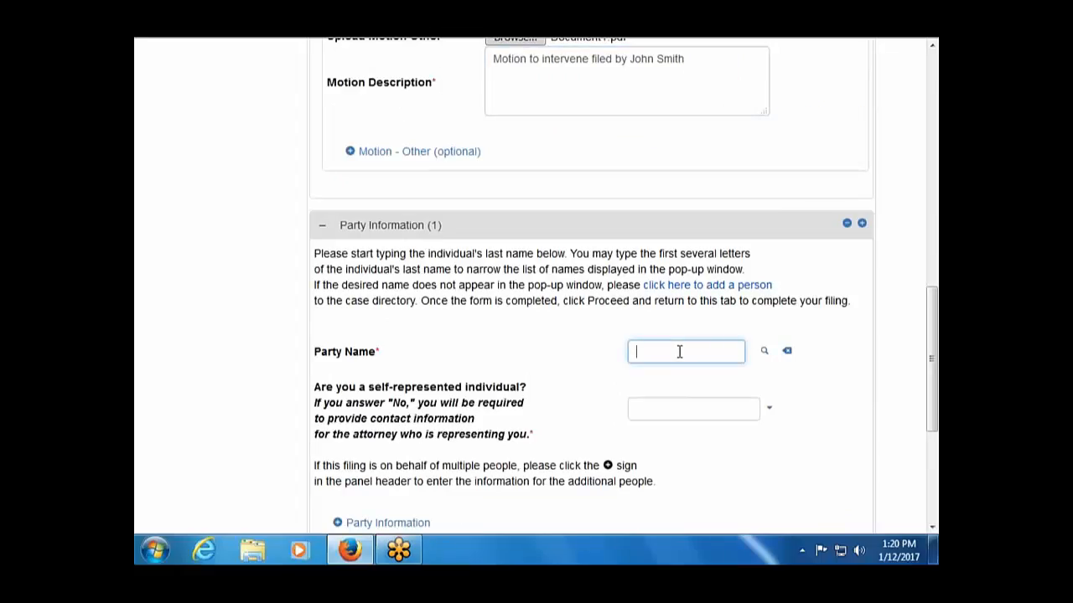
{"action": "left_click", "coordinate": [710, 286]}
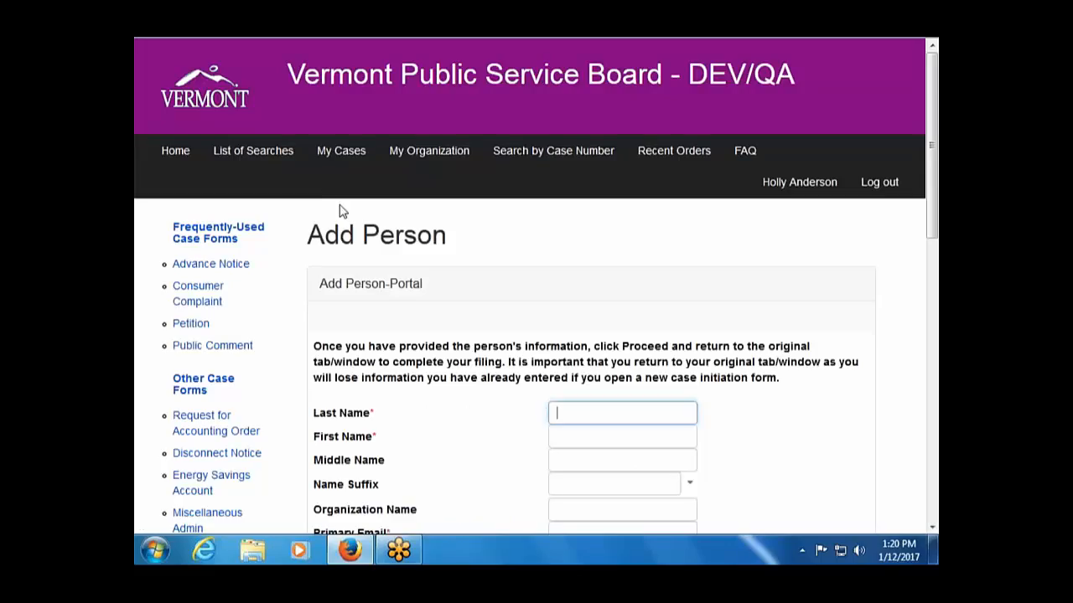
Fill the Add Person form with the party's surname, first name and primary e-mail address.
{"action": "scroll", "coordinate": [821, 496], "scroll_direction": "down", "scroll_amount": 3}
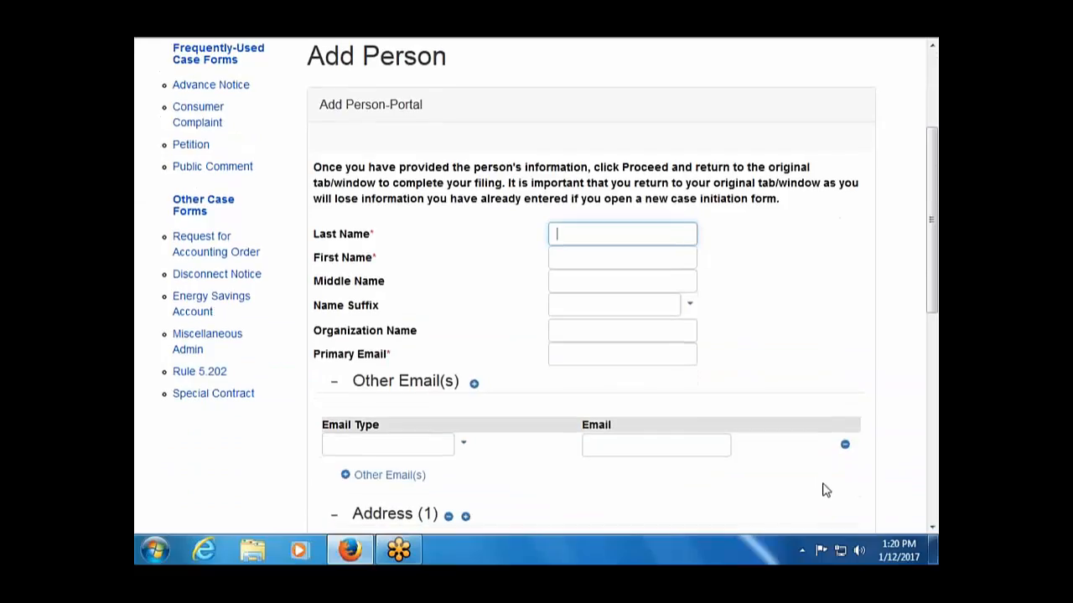
{"action": "type", "text": "Smith"}
{"action": "key", "text": "Tab"}
{"action": "type", "text": "John"}
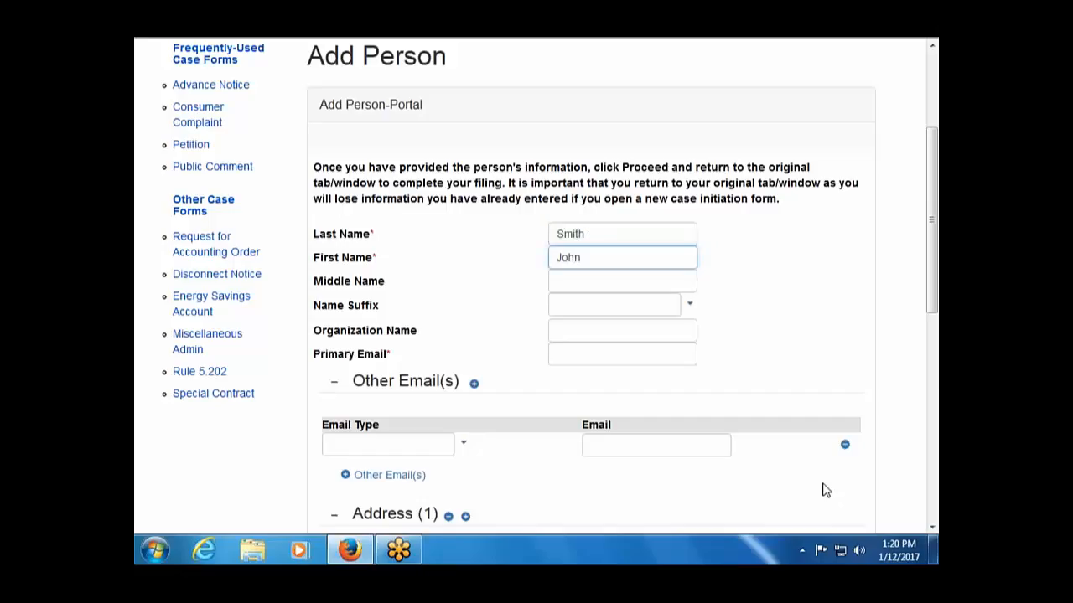
{"action": "left_click", "coordinate": [589, 354]}
{"action": "type", "text": "j"}
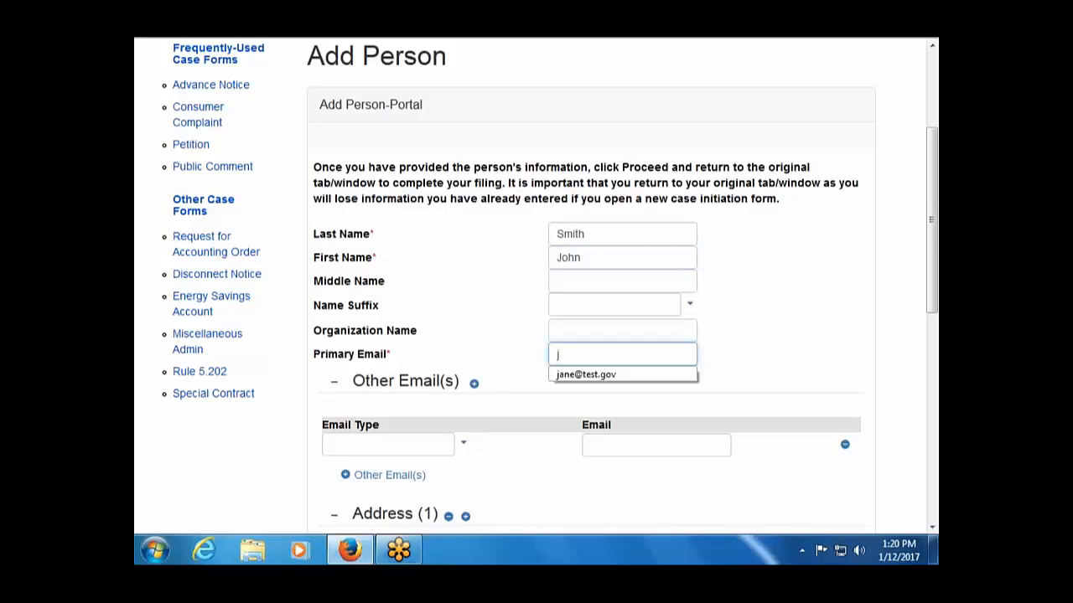
{"action": "type", "text": "mith"}
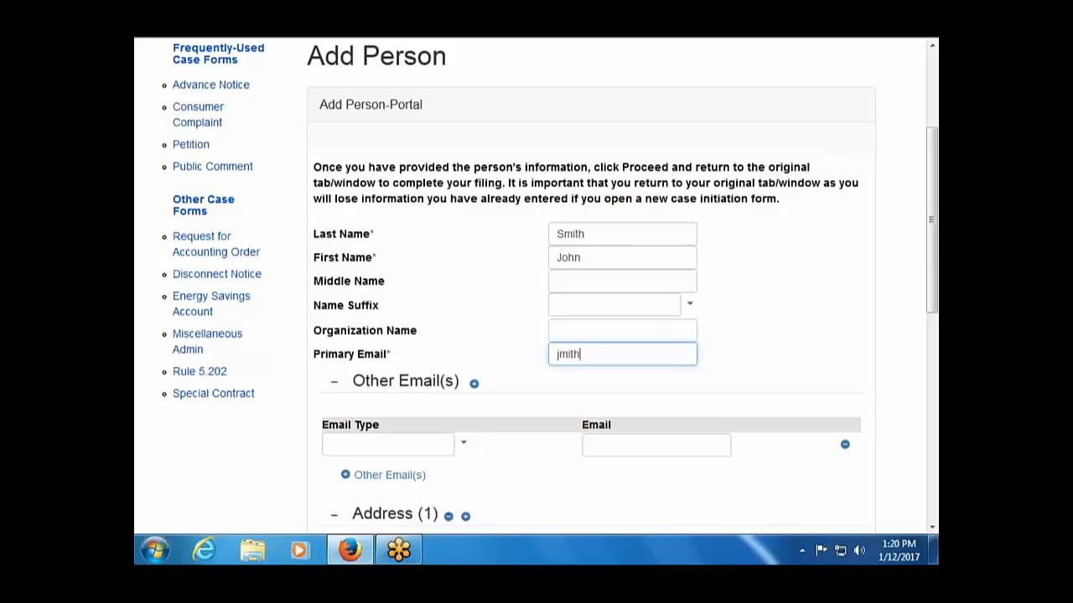
{"action": "key", "text": "BackSpace"}
{"action": "key", "text": "BackSpace"}
{"action": "key", "text": "BackSpace"}
{"action": "key", "text": "BackSpace"}
{"action": "key", "text": "BackSpace"}
{"action": "type", "text": "jsmith@test.com"}
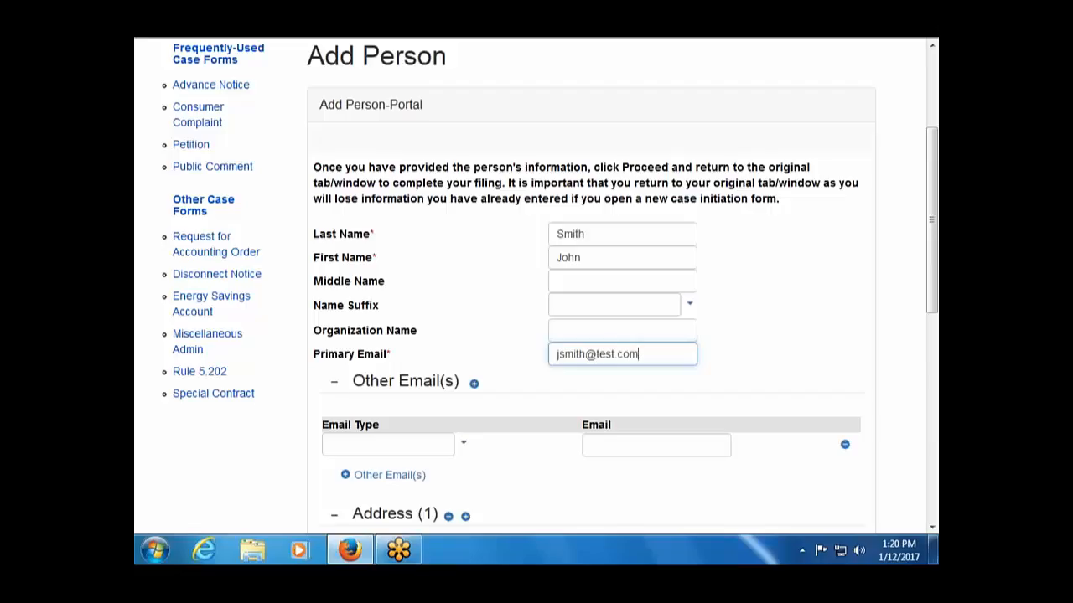
{"action": "key", "text": "Tab"}
{"action": "scroll", "coordinate": [574, 377], "scroll_direction": "down", "scroll_amount": 3}
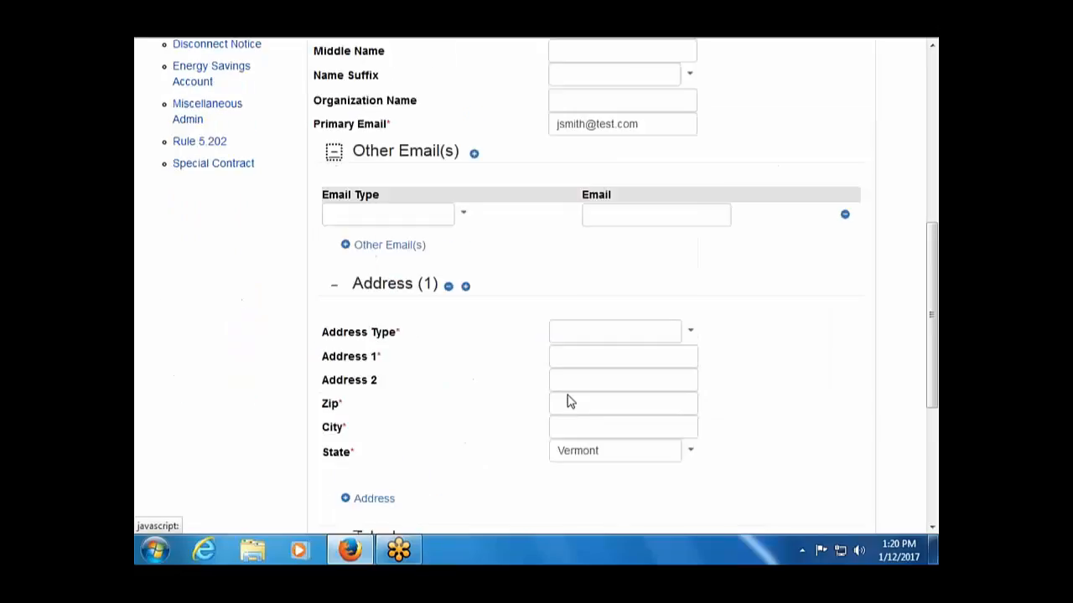
Add a Mailing address with the street line, a suggested zip code, city and state.
{"action": "left_click", "coordinate": [692, 294]}
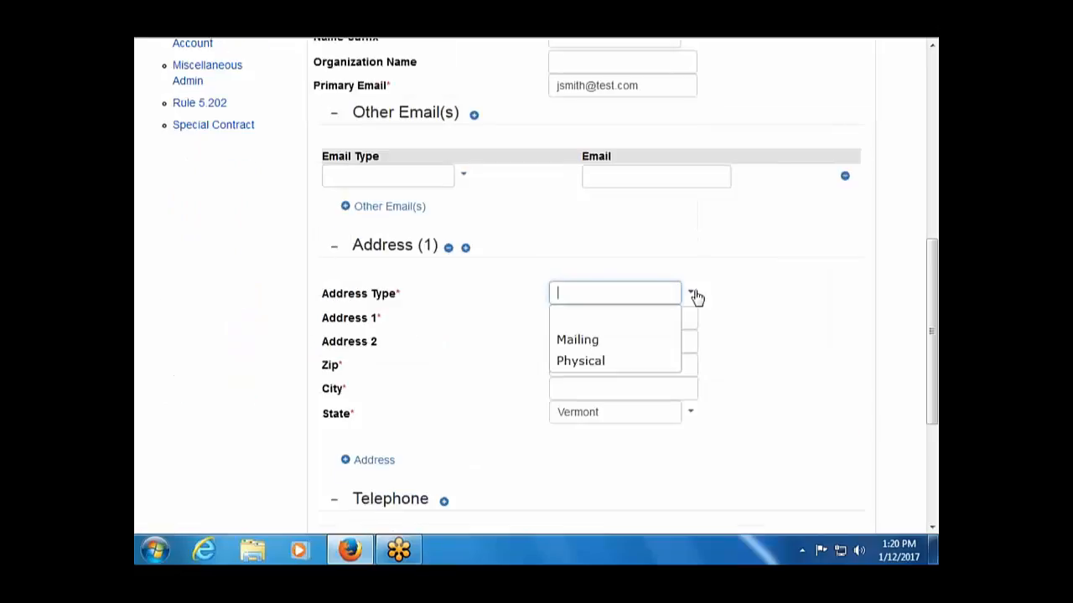
{"action": "left_click", "coordinate": [656, 346]}
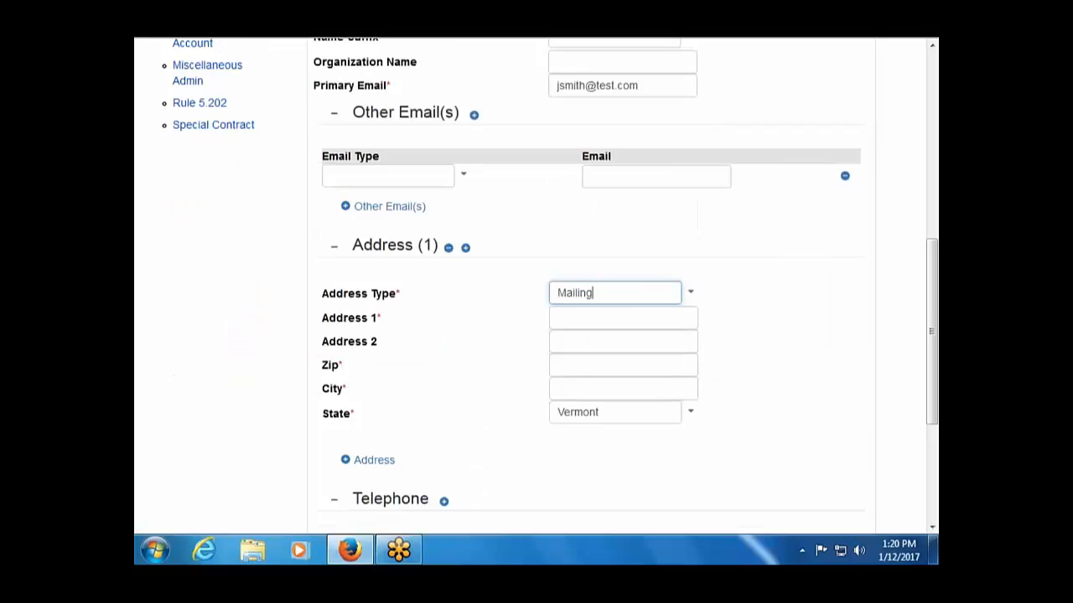
{"action": "left_click", "coordinate": [619, 316]}
{"action": "type", "text": "123"}
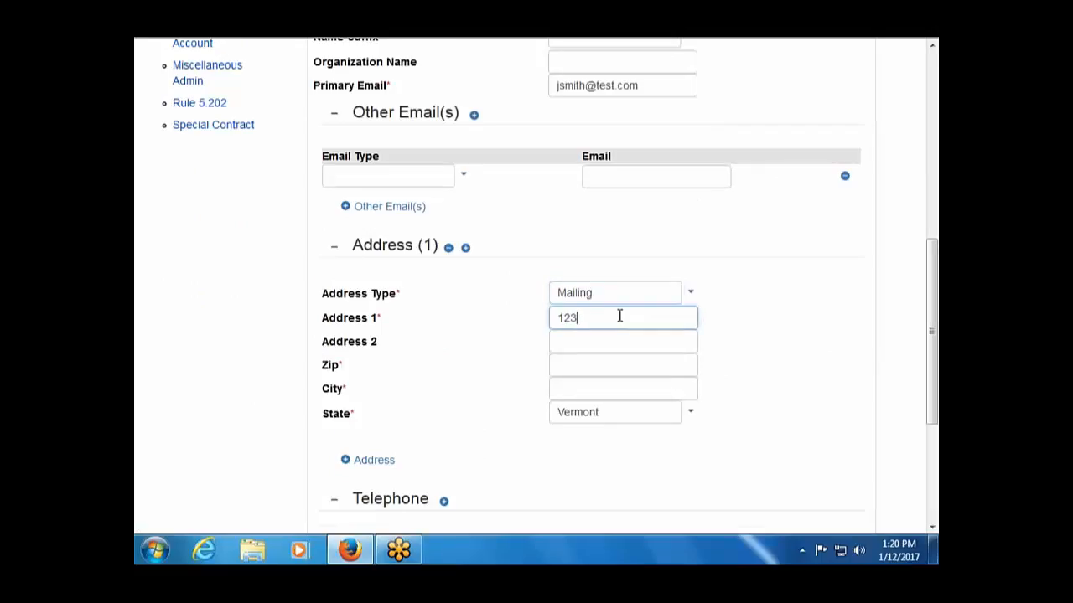
{"action": "type", "text": " Main Street"}
{"action": "key", "text": "Tab"}
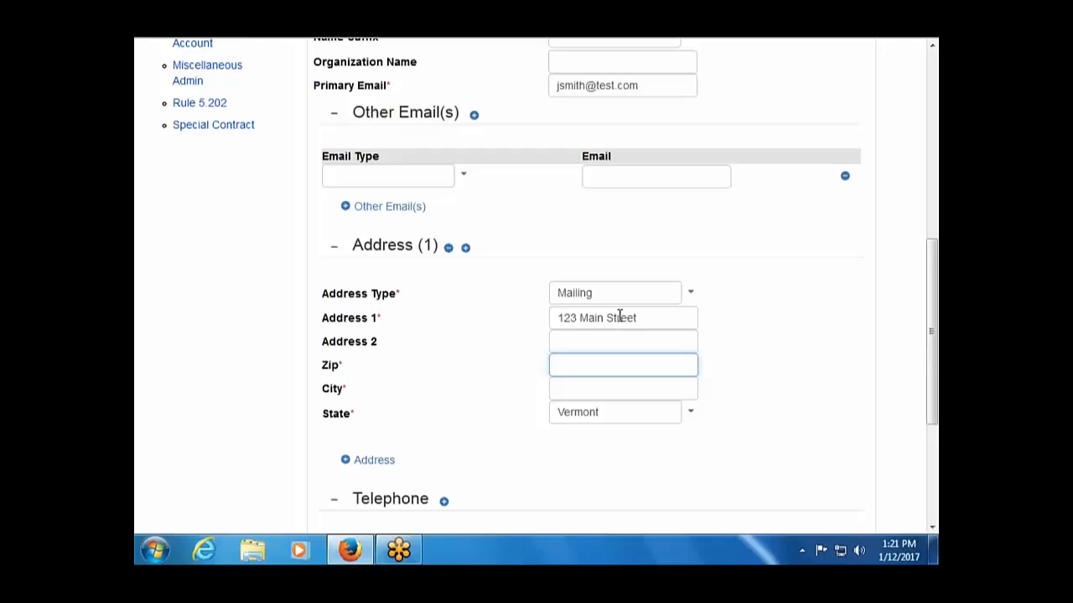
{"action": "left_click", "coordinate": [568, 364]}
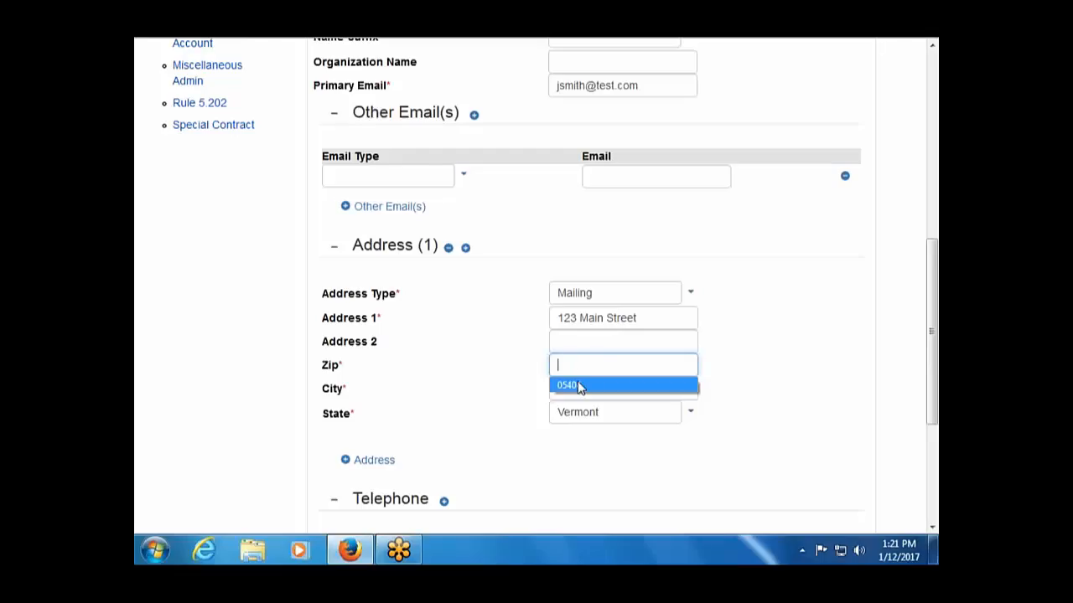
{"action": "left_click", "coordinate": [579, 385]}
{"action": "left_click", "coordinate": [579, 388]}
{"action": "left_click", "coordinate": [583, 415]}
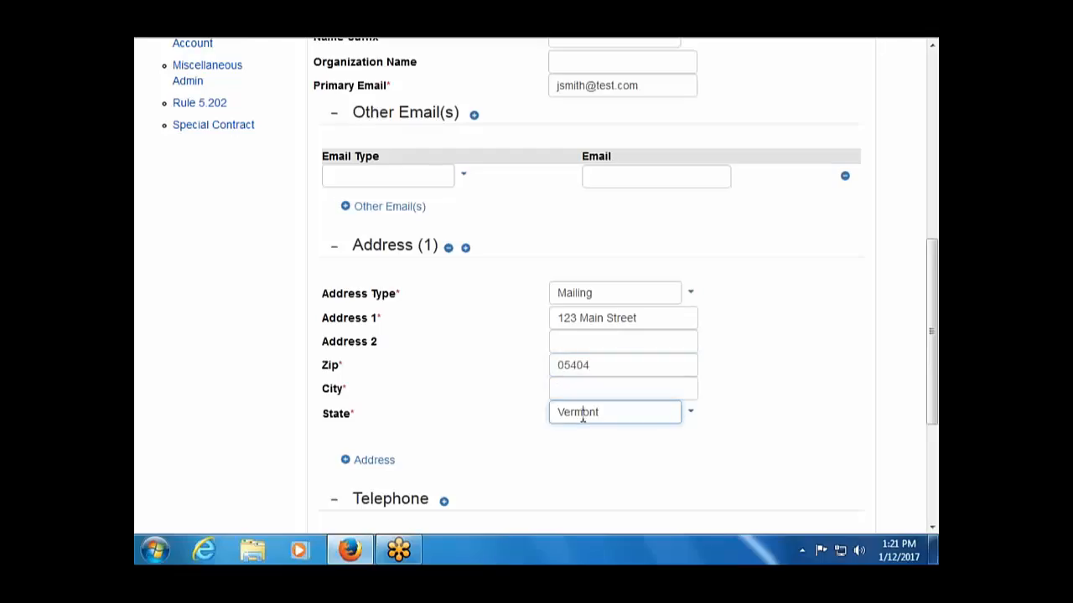
{"action": "scroll", "coordinate": [582, 417], "scroll_direction": "down", "scroll_amount": 5}
Set the telephone type to Mobile.
{"action": "left_click", "coordinate": [450, 332]}
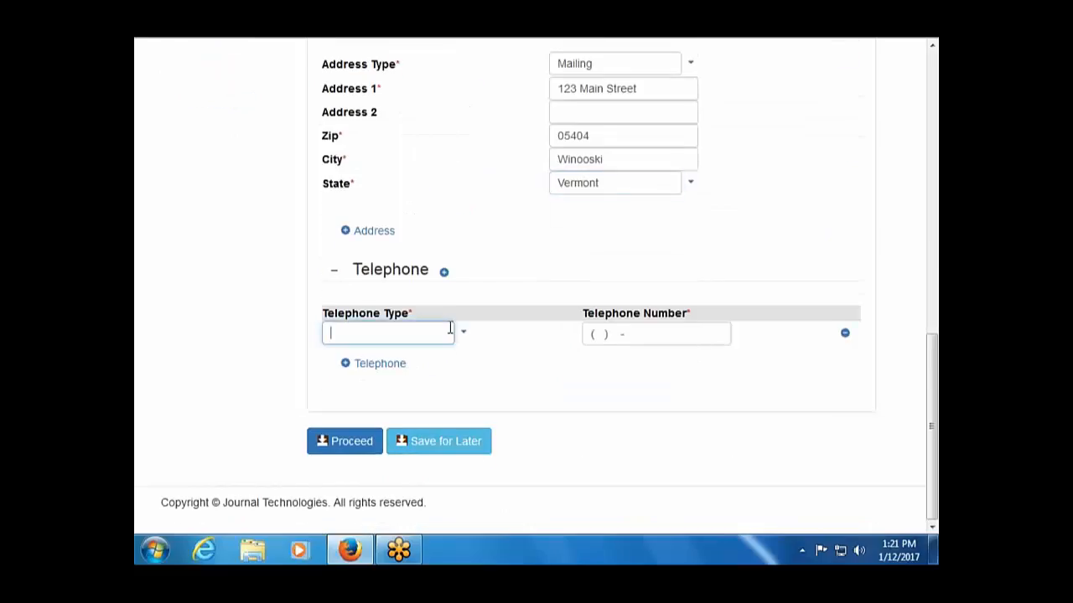
{"action": "left_click", "coordinate": [461, 339]}
{"action": "left_click", "coordinate": [432, 383]}
{"action": "left_click", "coordinate": [604, 331]}
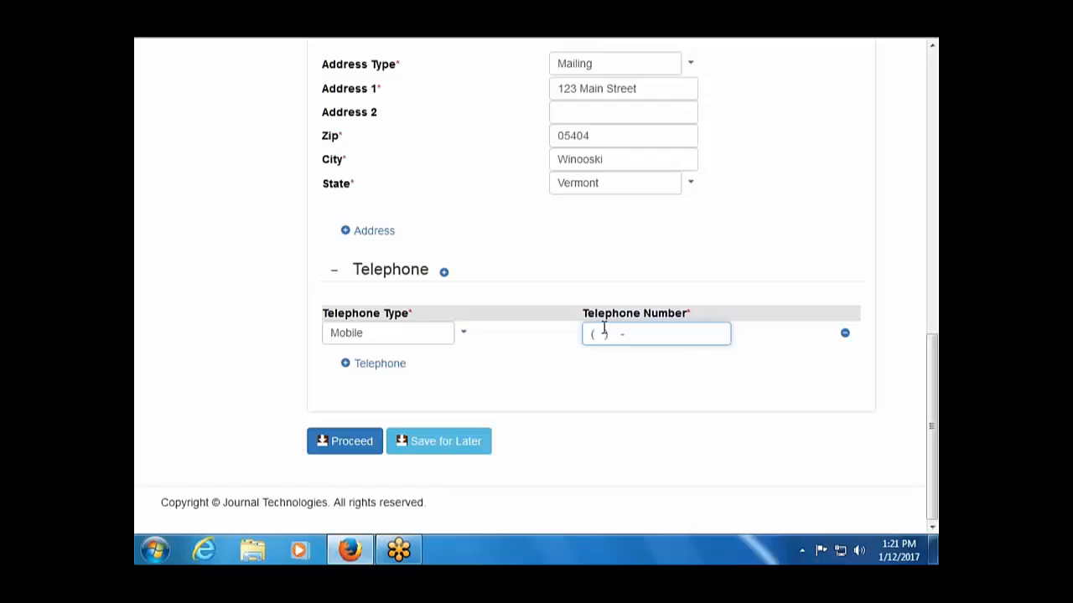
Save the new contact with its mobile number and select them as the party by last name.
{"action": "left_click", "coordinate": [321, 441]}
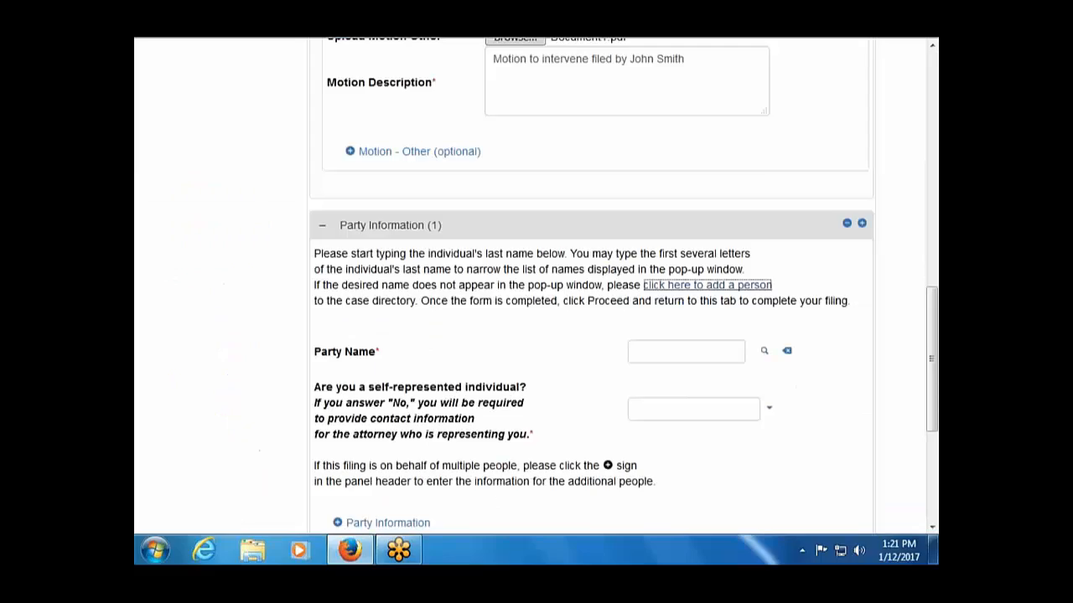
{"action": "left_click", "coordinate": [718, 350]}
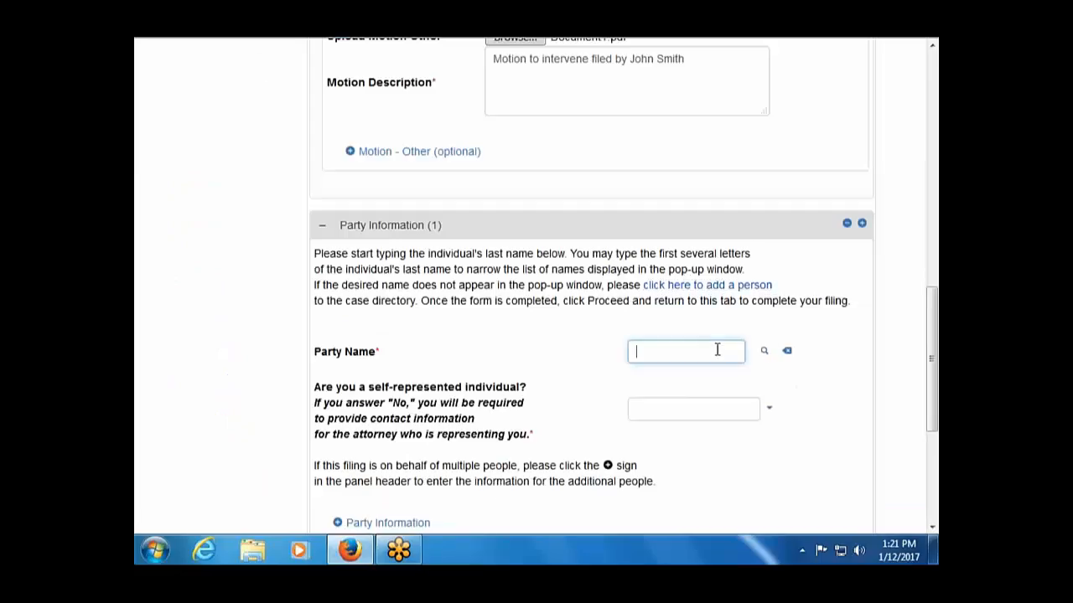
{"action": "type", "text": "smith"}
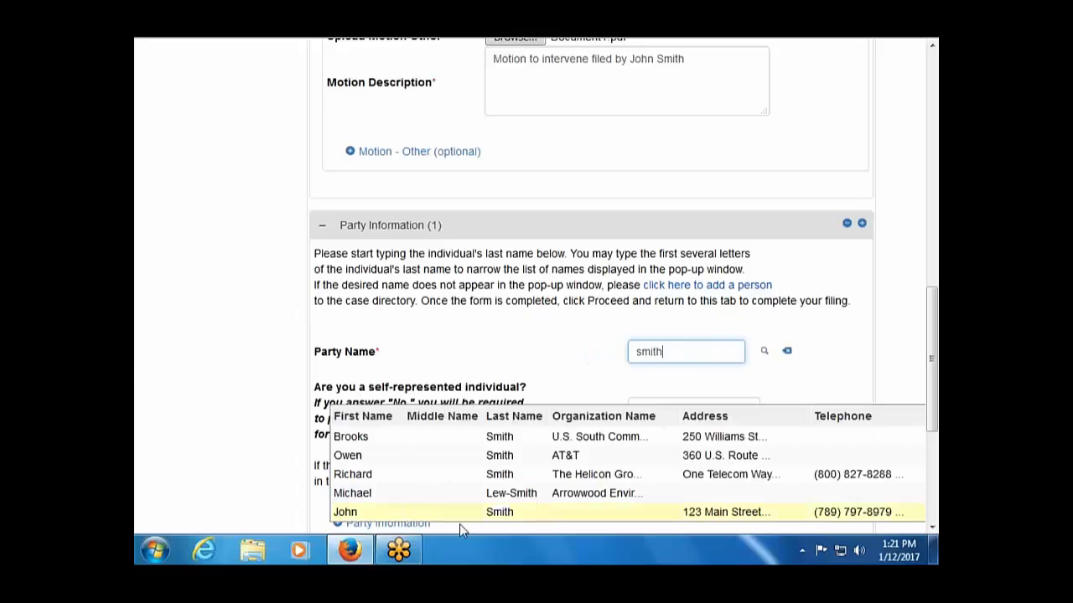
{"action": "left_click", "coordinate": [503, 516]}
Answer No to self-representation and choose the official representative by last name.
{"action": "scroll", "coordinate": [467, 446], "scroll_direction": "down", "scroll_amount": 3}
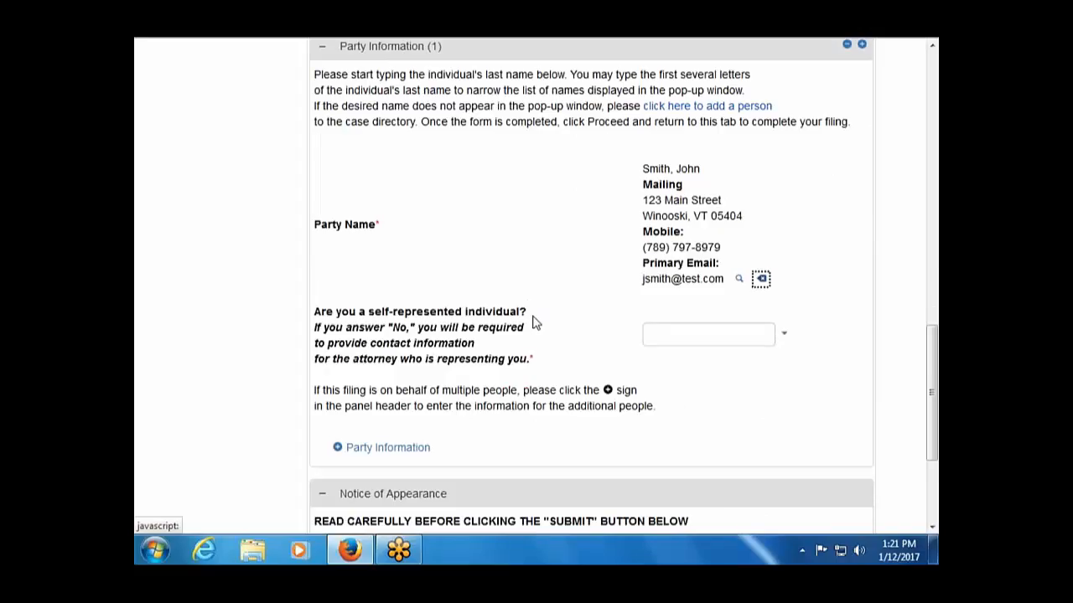
{"action": "left_click", "coordinate": [785, 335]}
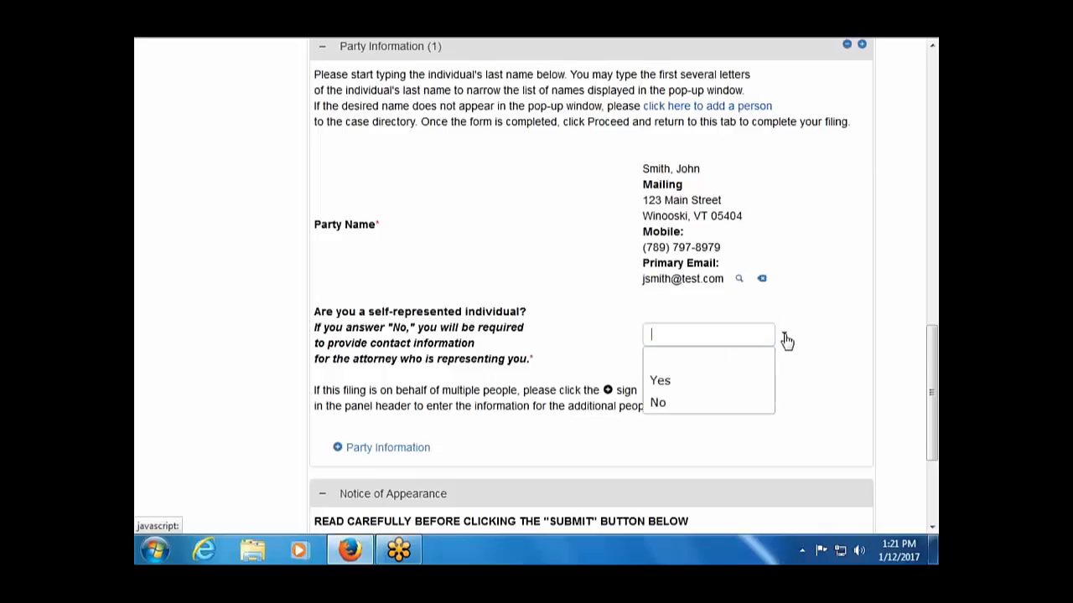
{"action": "left_click", "coordinate": [713, 406]}
{"action": "scroll", "coordinate": [663, 455], "scroll_direction": "down", "scroll_amount": 4}
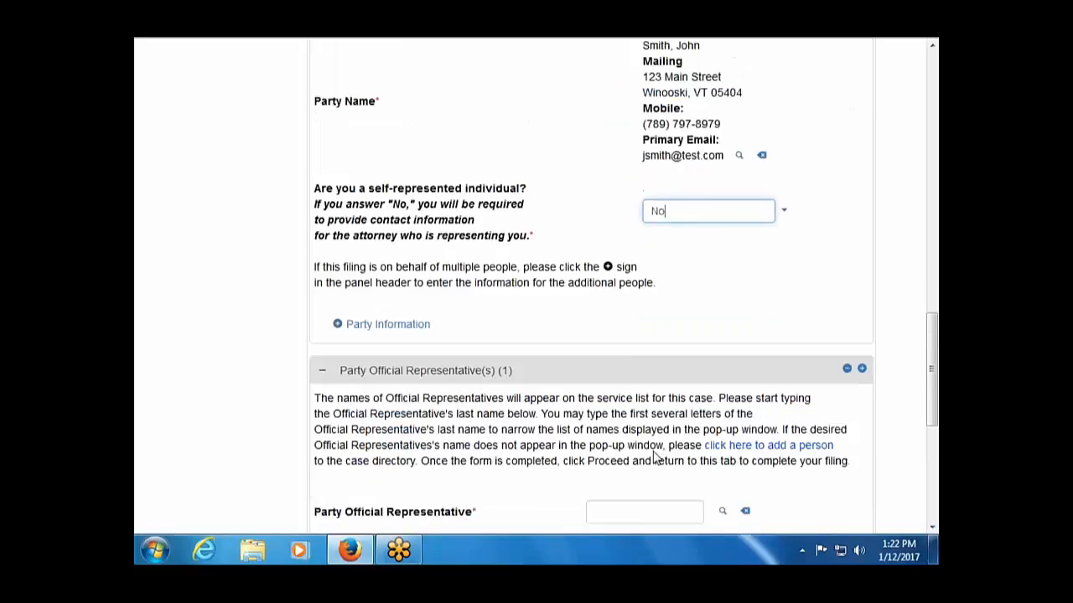
{"action": "scroll", "coordinate": [667, 367], "scroll_direction": "down", "scroll_amount": 2}
{"action": "left_click", "coordinate": [666, 367]}
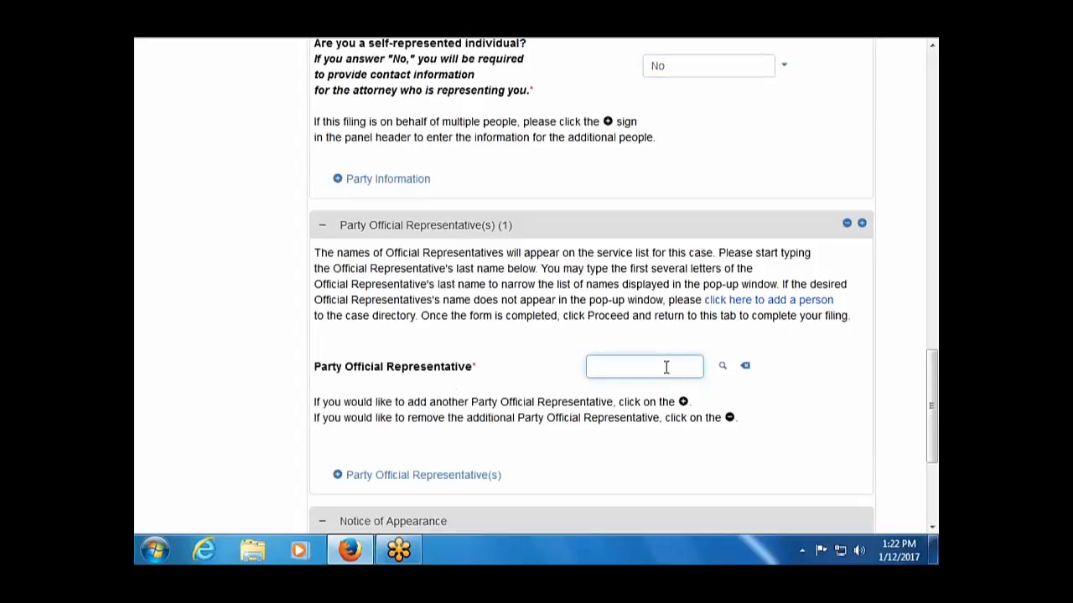
{"action": "type", "text": "mchugh"}
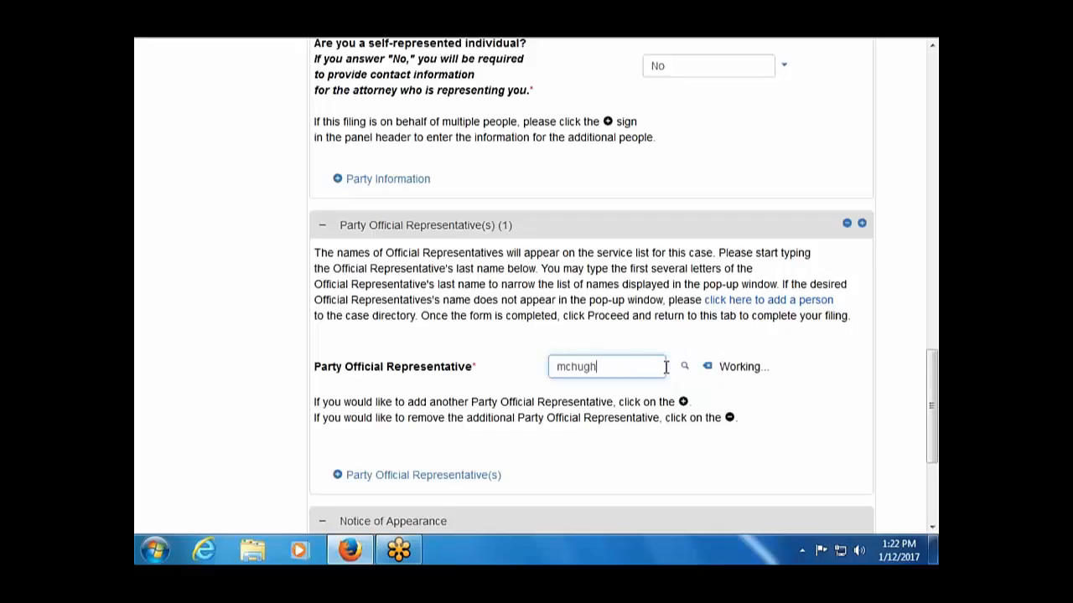
{"action": "scroll", "coordinate": [666, 368], "scroll_direction": "down", "scroll_amount": 2}
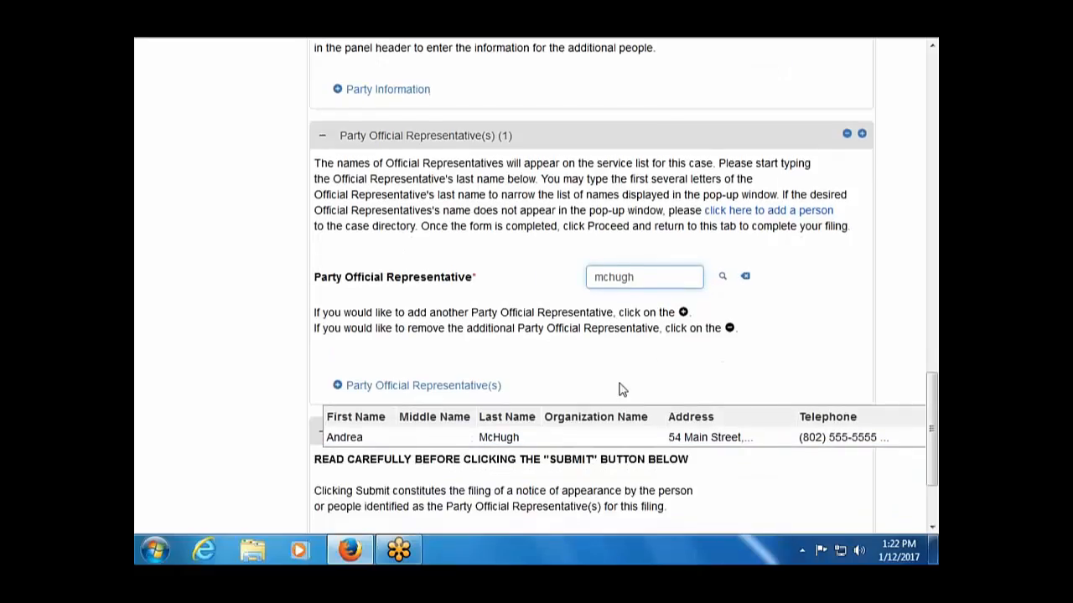
{"action": "left_click", "coordinate": [489, 439]}
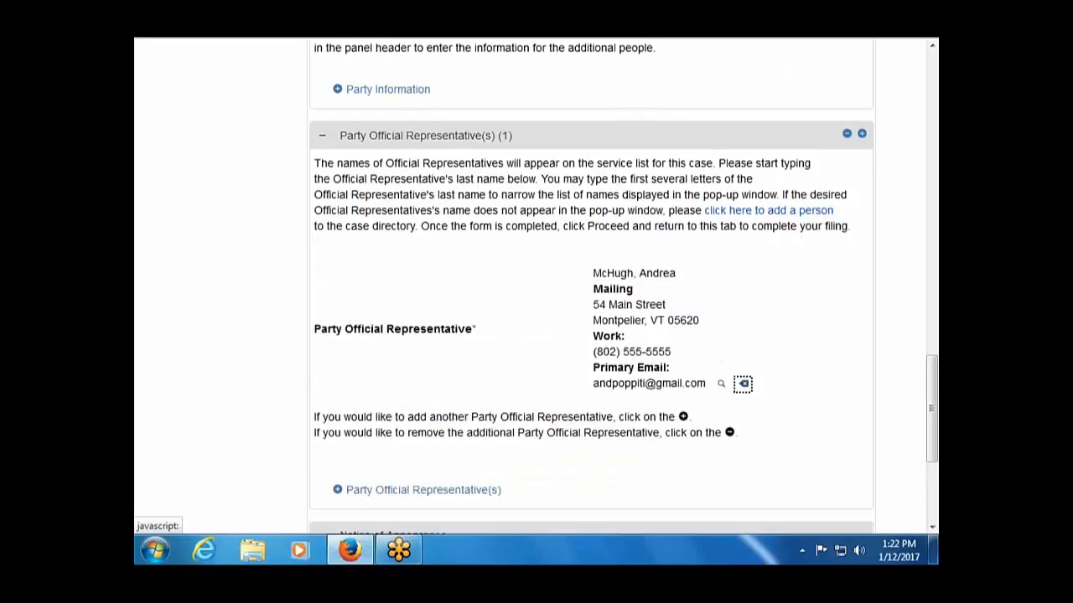
Submit the Motion to Intervene filing.
{"action": "scroll", "coordinate": [607, 492], "scroll_direction": "down", "scroll_amount": 2}
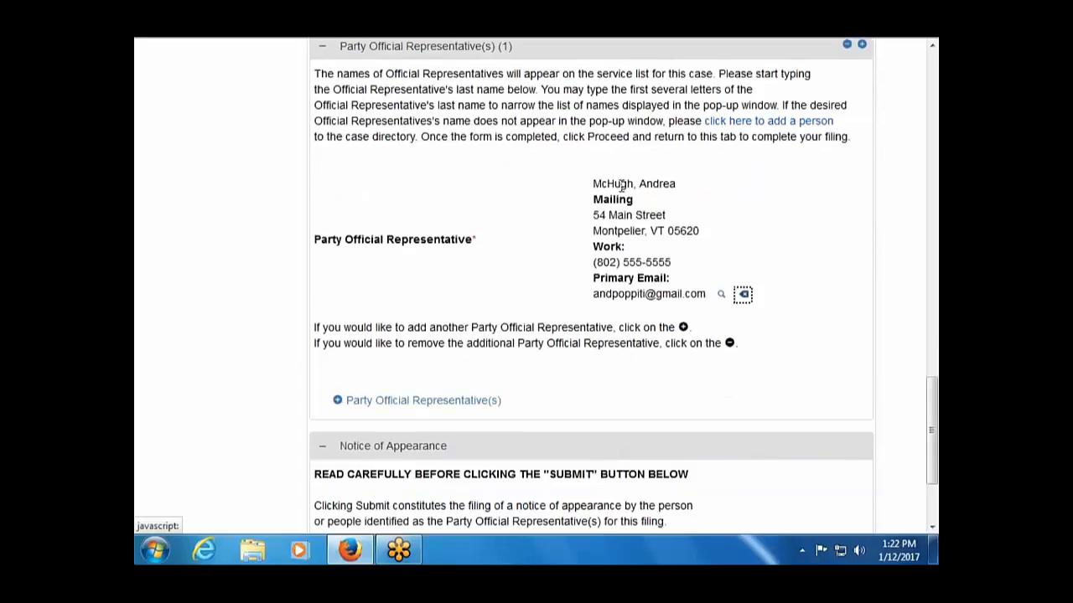
{"action": "right_click", "coordinate": [530, 437]}
{"action": "left_click", "coordinate": [520, 416]}
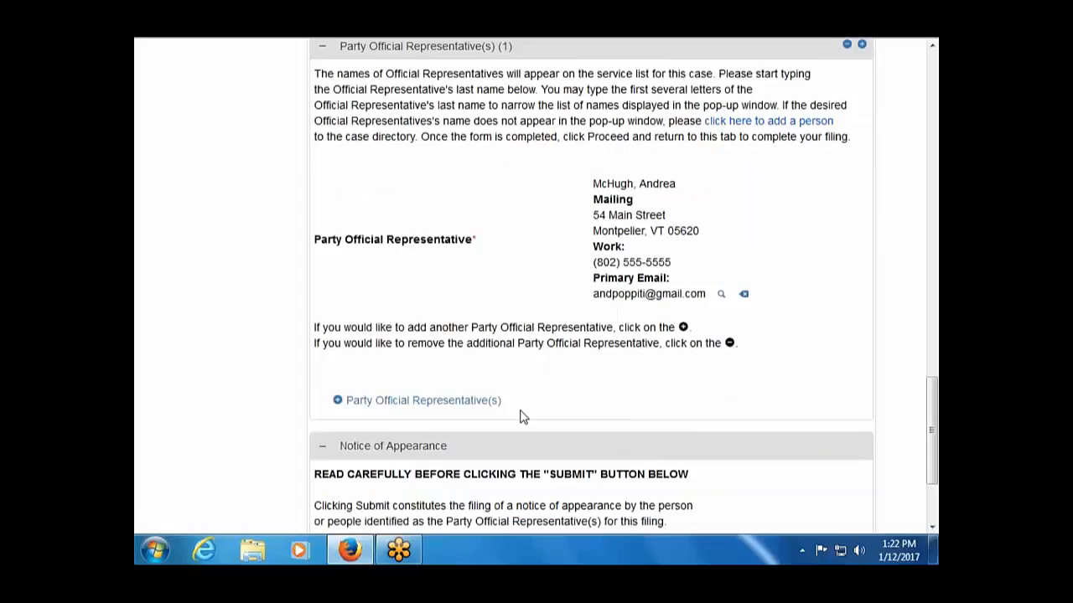
{"action": "scroll", "coordinate": [520, 416], "scroll_direction": "down", "scroll_amount": 3}
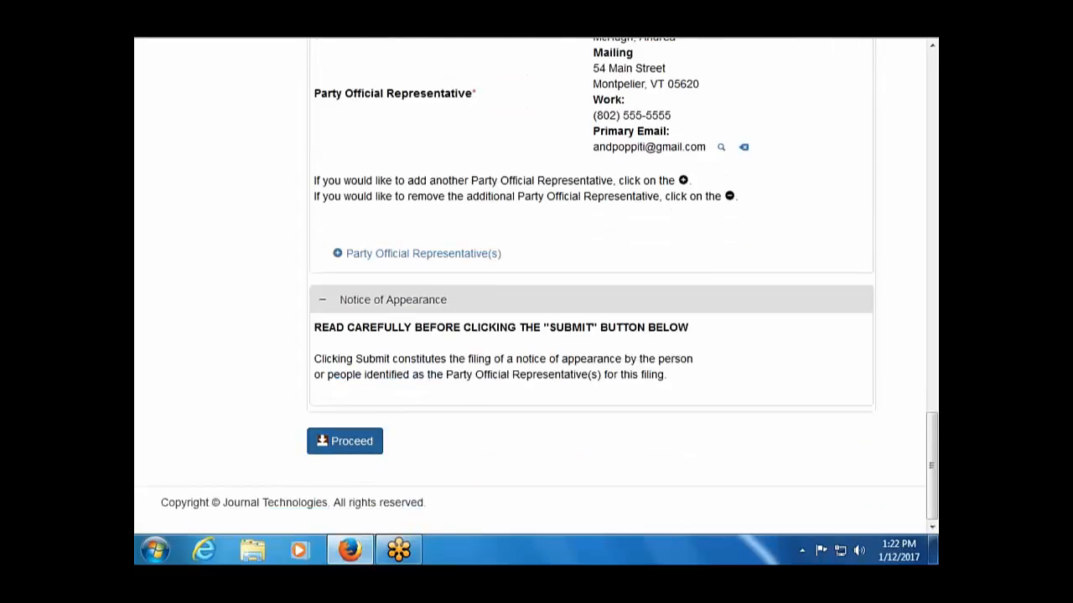
{"action": "left_click", "coordinate": [344, 440]}
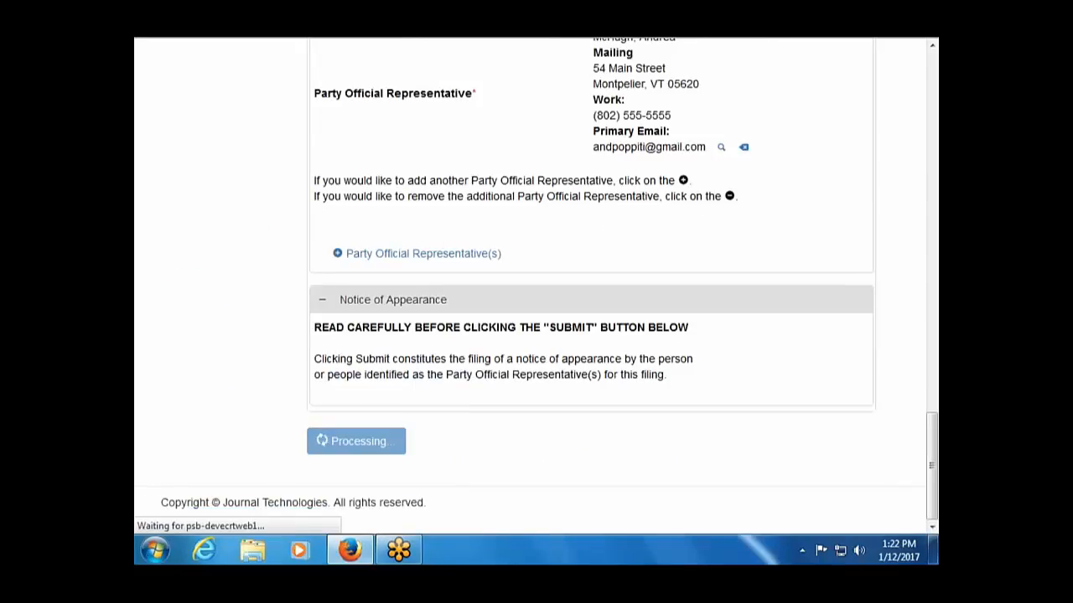
Replace the duplicate-named file by attaching Document11.pdf as the motion to intervene.
{"action": "scroll", "coordinate": [529, 284], "scroll_direction": "down", "scroll_amount": 10}
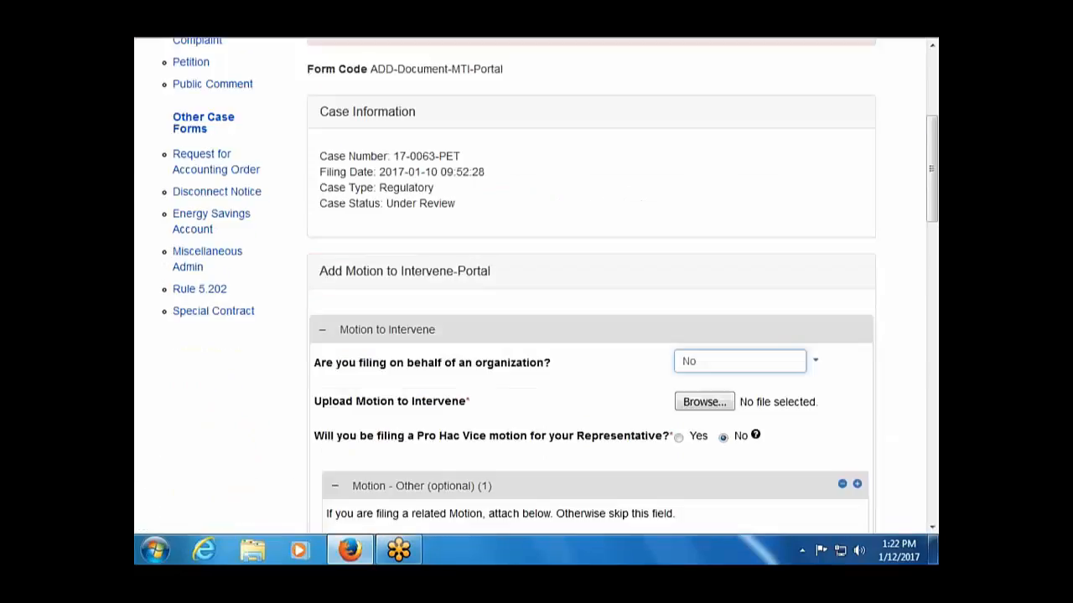
{"action": "scroll", "coordinate": [591, 284], "scroll_direction": "up", "scroll_amount": 5}
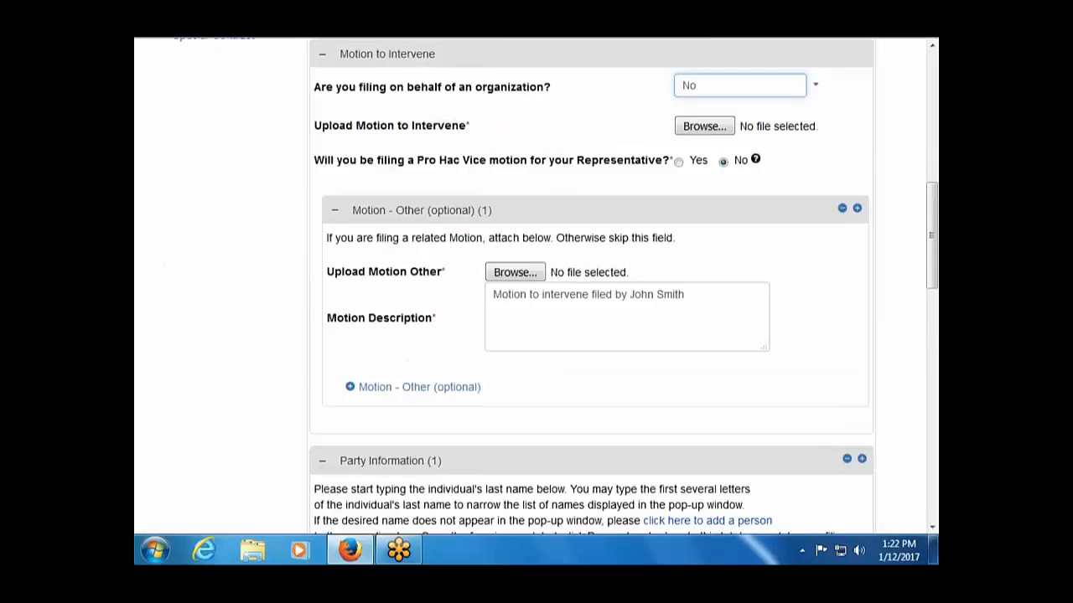
{"action": "scroll", "coordinate": [536, 285], "scroll_direction": "up", "scroll_amount": 7}
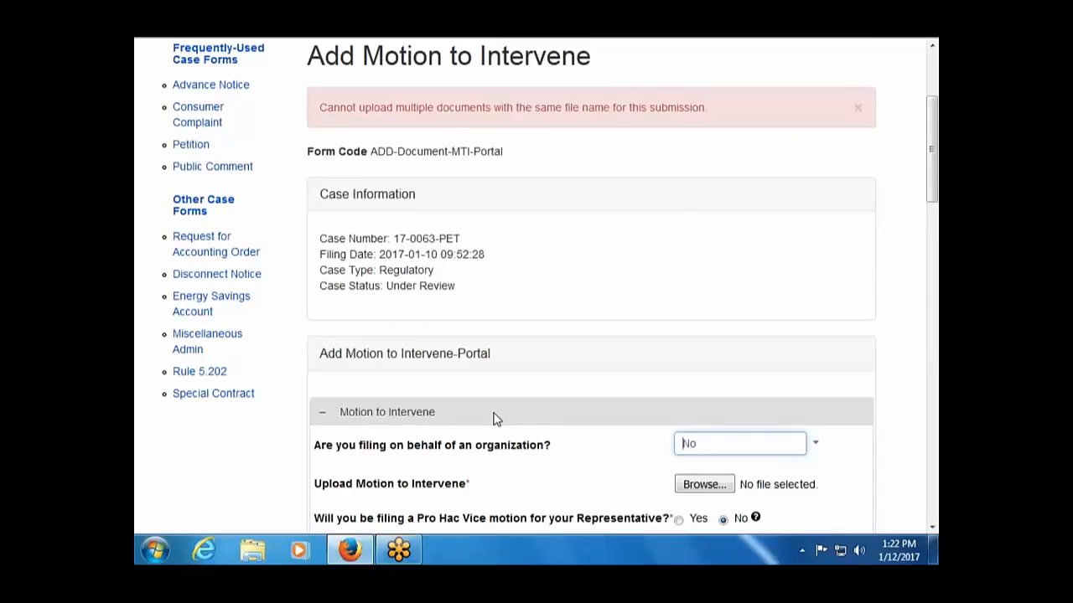
{"action": "scroll", "coordinate": [492, 419], "scroll_direction": "down", "scroll_amount": 2}
{"action": "right_click", "coordinate": [557, 258]}
{"action": "left_click", "coordinate": [252, 427]}
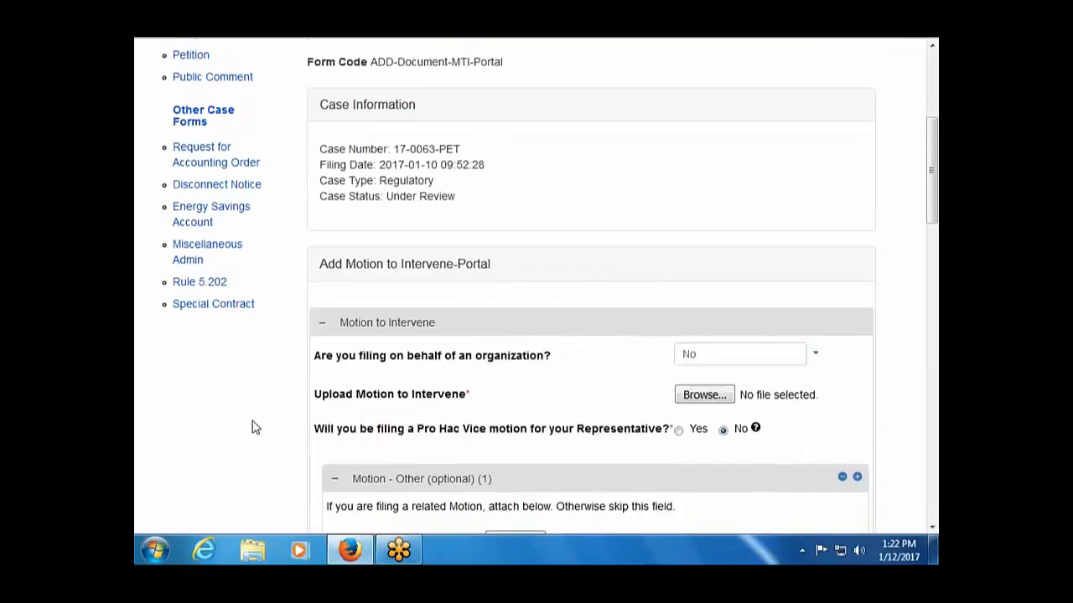
{"action": "left_click", "coordinate": [726, 398]}
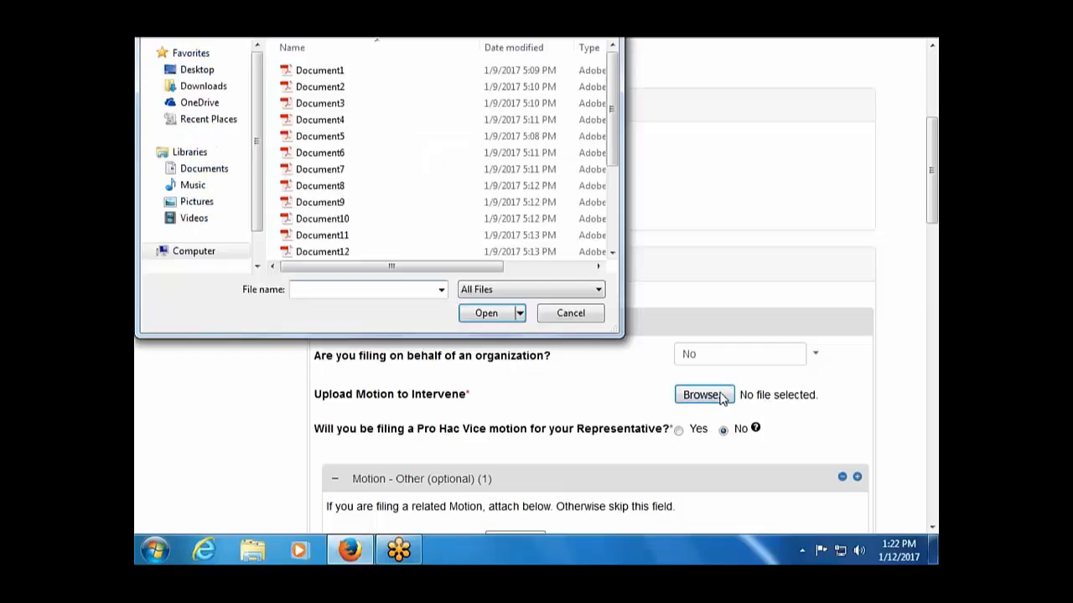
{"action": "double_click", "coordinate": [421, 234]}
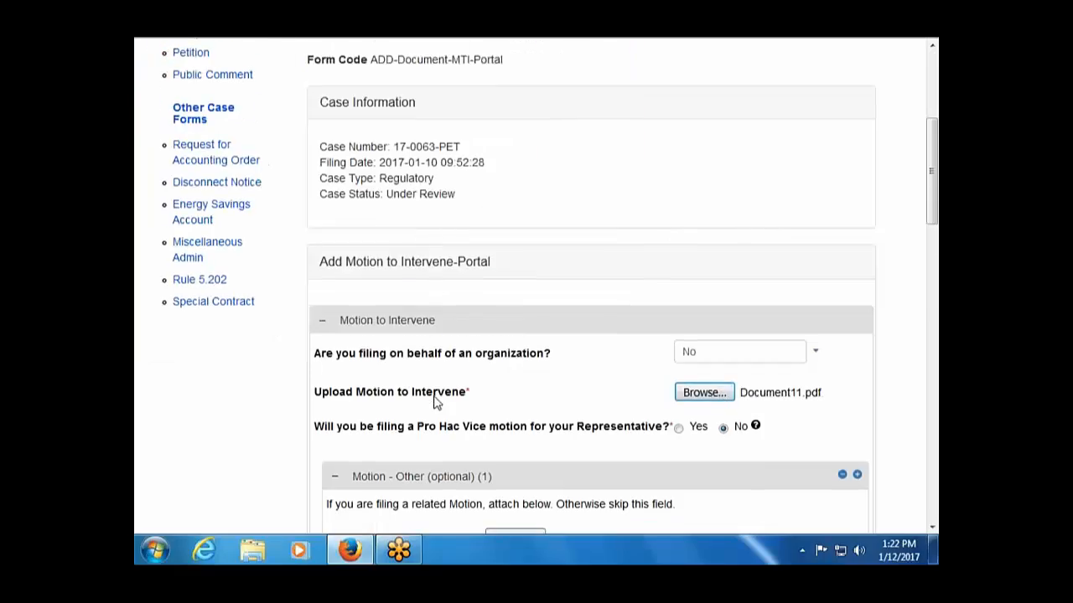
Leave Upload Motion Other without a file, cancelling its file picker.
{"action": "scroll", "coordinate": [434, 404], "scroll_direction": "down", "scroll_amount": 4}
{"action": "scroll", "coordinate": [434, 404], "scroll_direction": "down", "scroll_amount": 2}
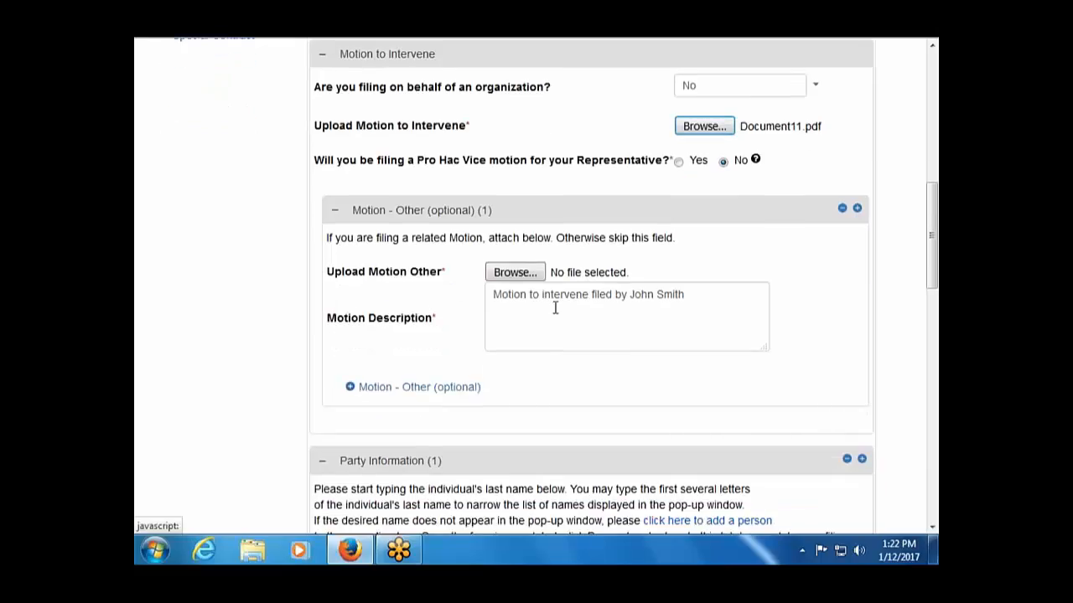
{"action": "left_click", "coordinate": [520, 275]}
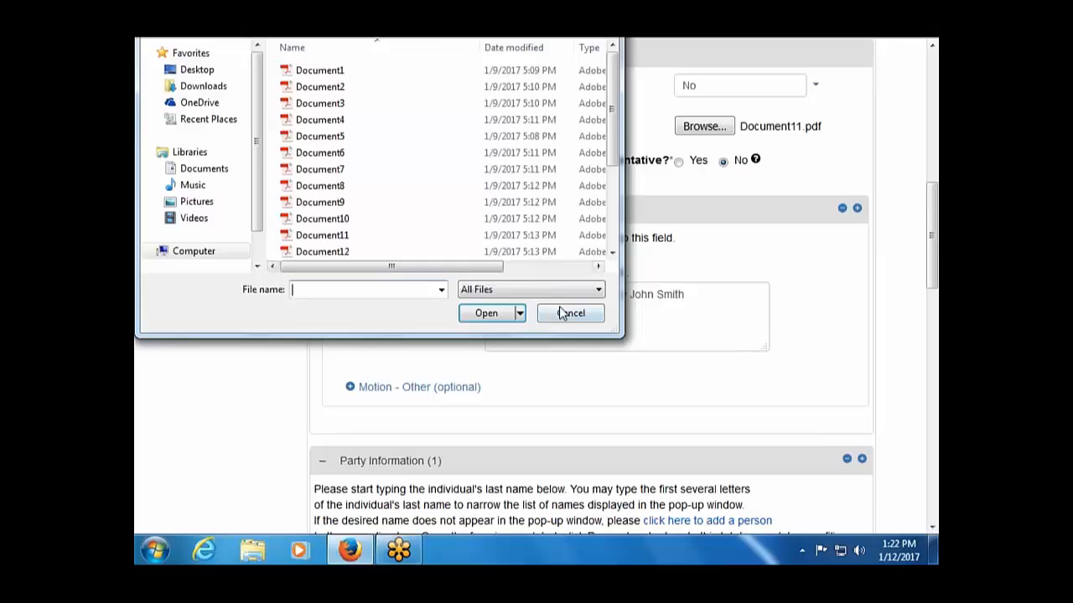
{"action": "left_click", "coordinate": [570, 312]}
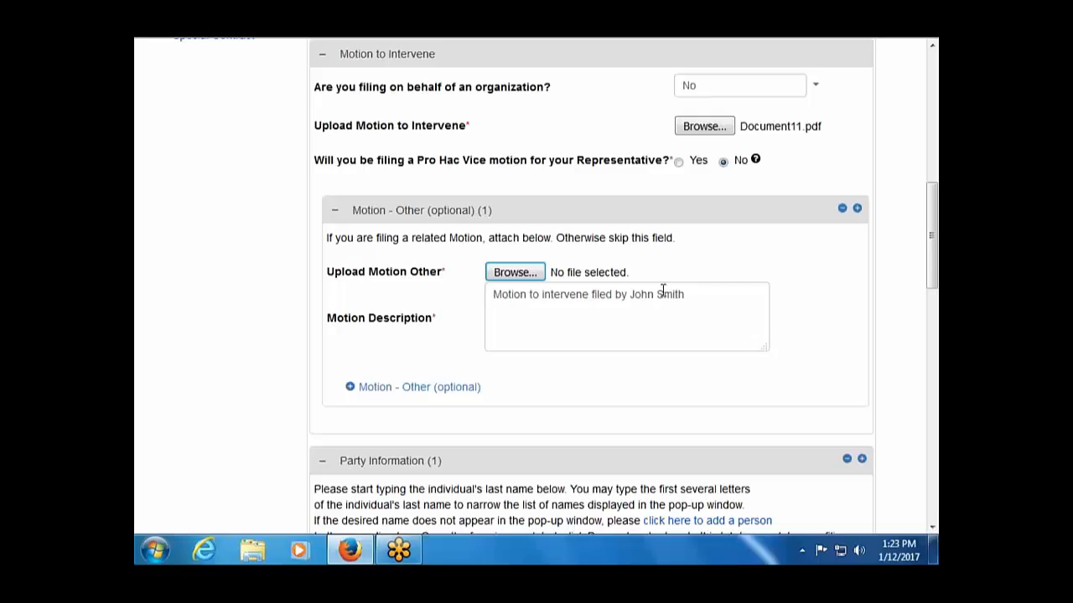
Erase the motion description text and submit the Motion to Intervene filing again.
{"action": "left_click", "coordinate": [696, 302]}
{"action": "left_click_drag", "start_coordinate": [697, 302], "coordinate": [417, 313]}
{"action": "key", "text": "BackSpace"}
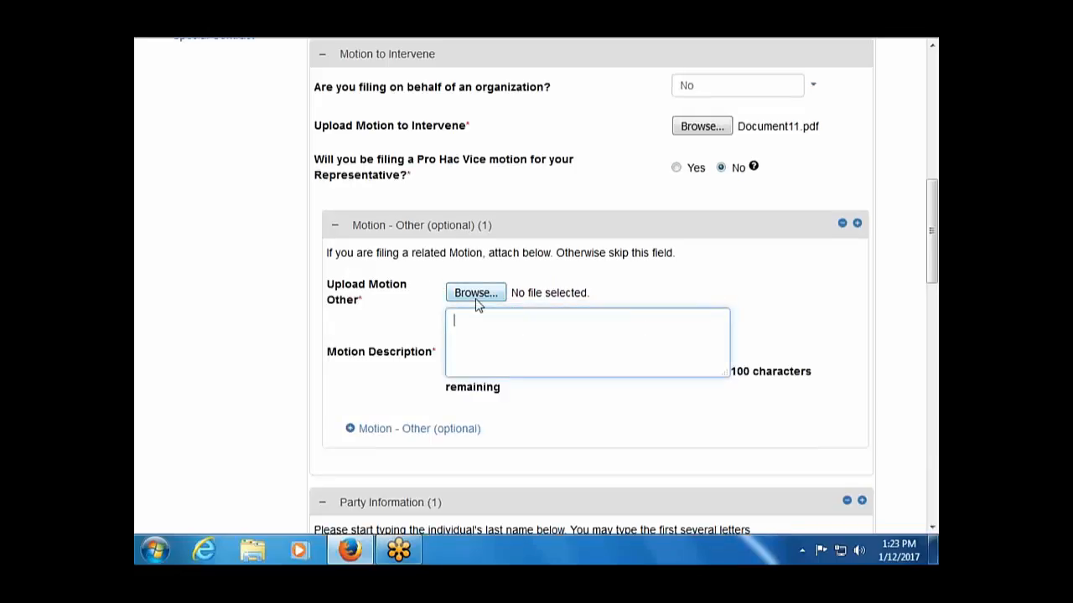
{"action": "scroll", "coordinate": [469, 366], "scroll_direction": "down", "scroll_amount": 2}
{"action": "scroll", "coordinate": [469, 366], "scroll_direction": "down", "scroll_amount": 15}
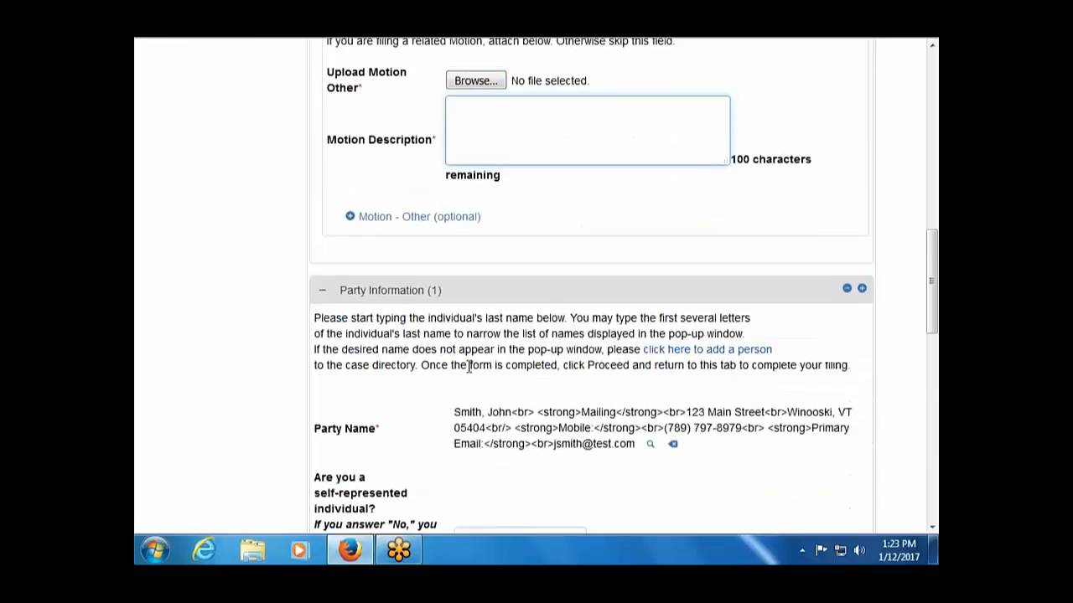
{"action": "scroll", "coordinate": [469, 366], "scroll_direction": "down", "scroll_amount": 3}
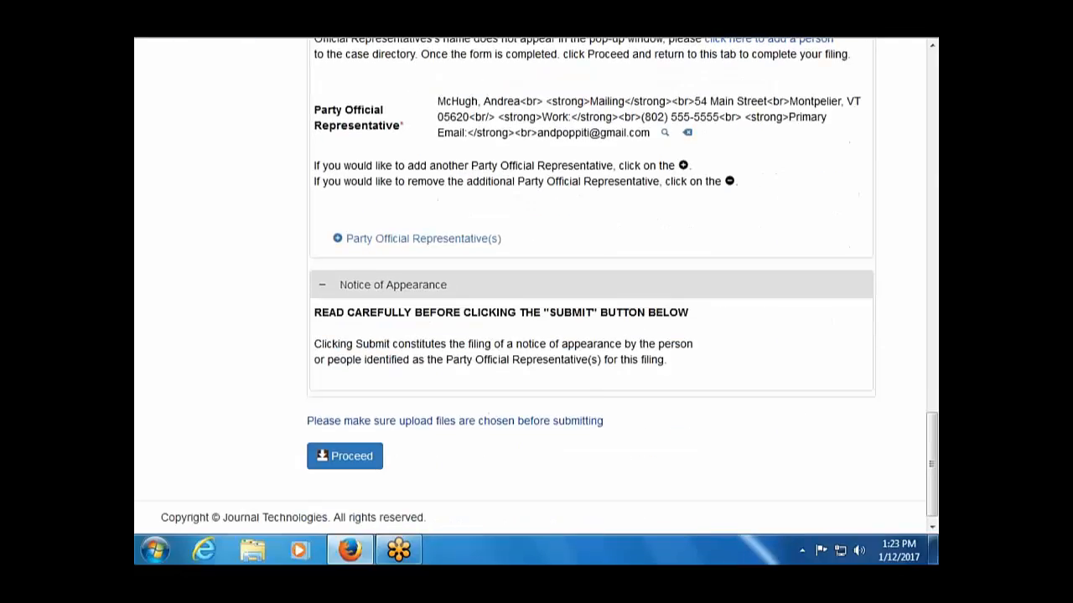
{"action": "left_click", "coordinate": [356, 441]}
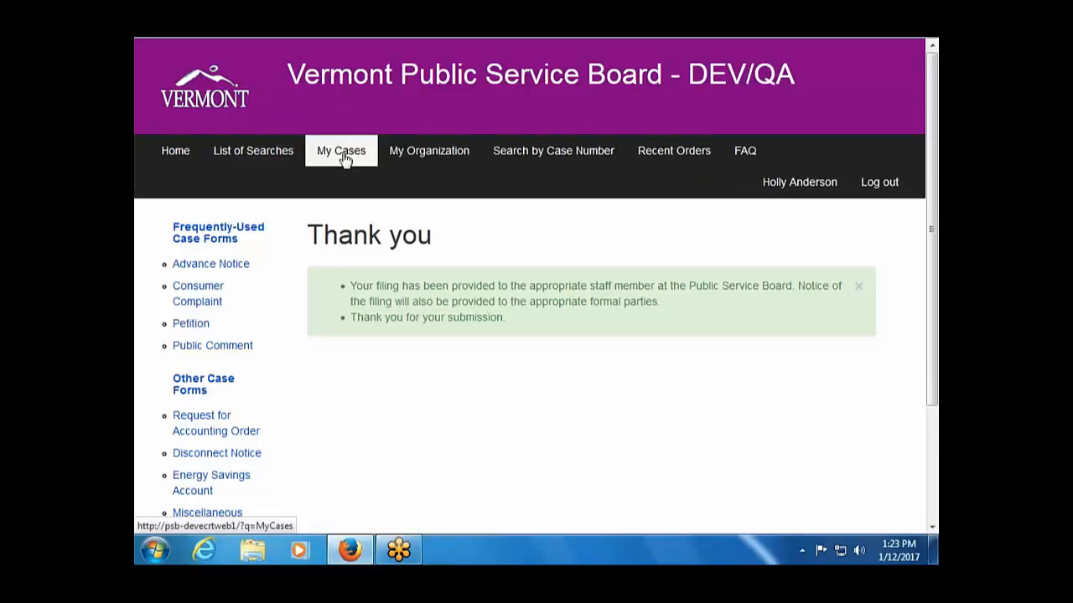
Open My Cases and review existing cases 17-0068-PET and 17-0067-CC.
{"action": "left_click", "coordinate": [342, 152]}
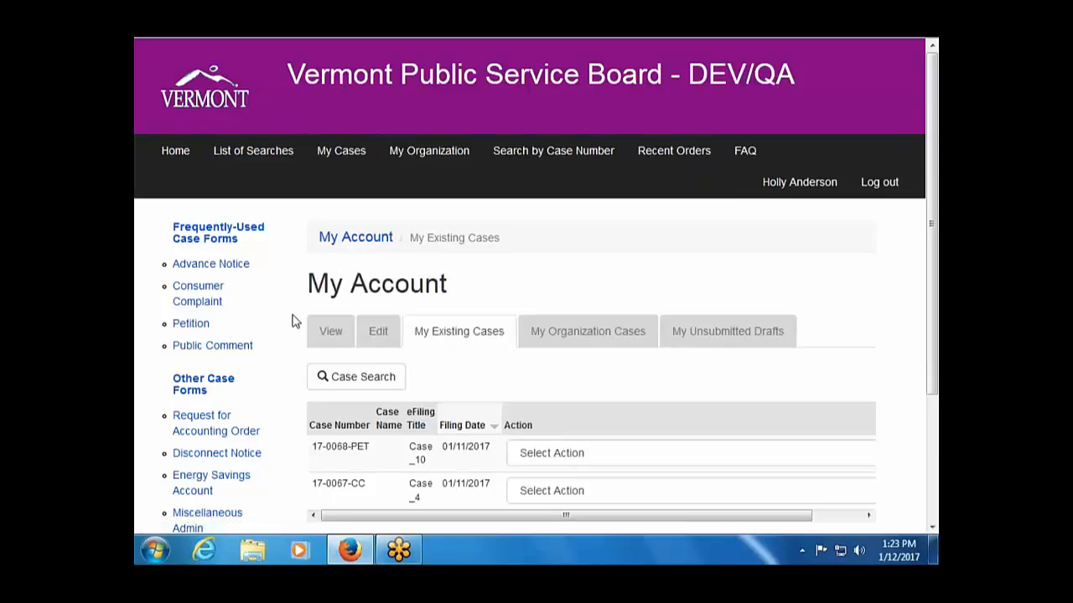
{"action": "scroll", "coordinate": [291, 338], "scroll_direction": "down", "scroll_amount": 2}
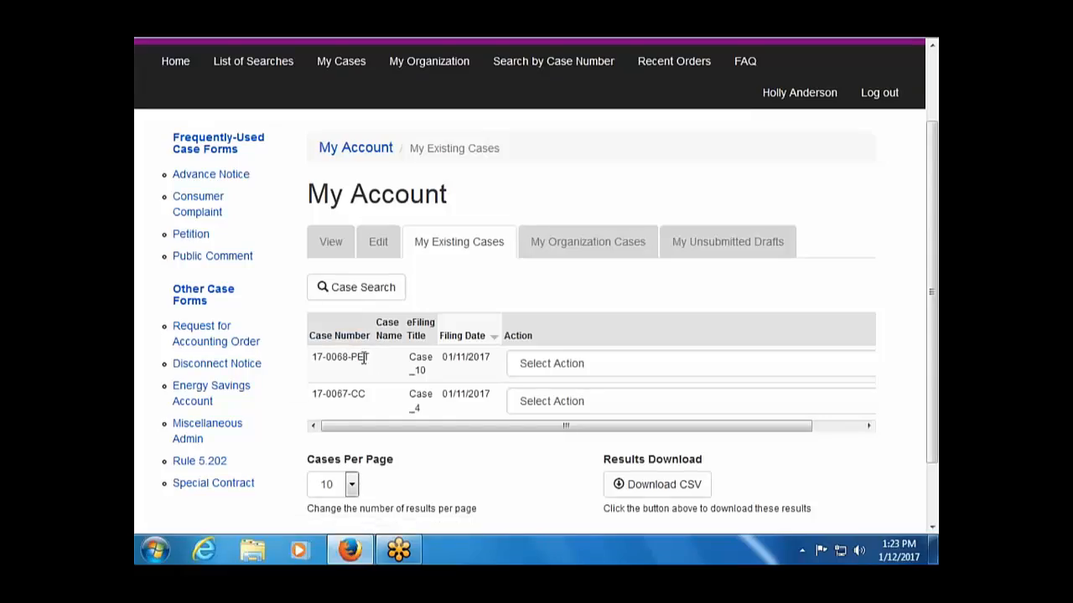
{"action": "scroll", "coordinate": [276, 377], "scroll_direction": "up", "scroll_amount": 2}
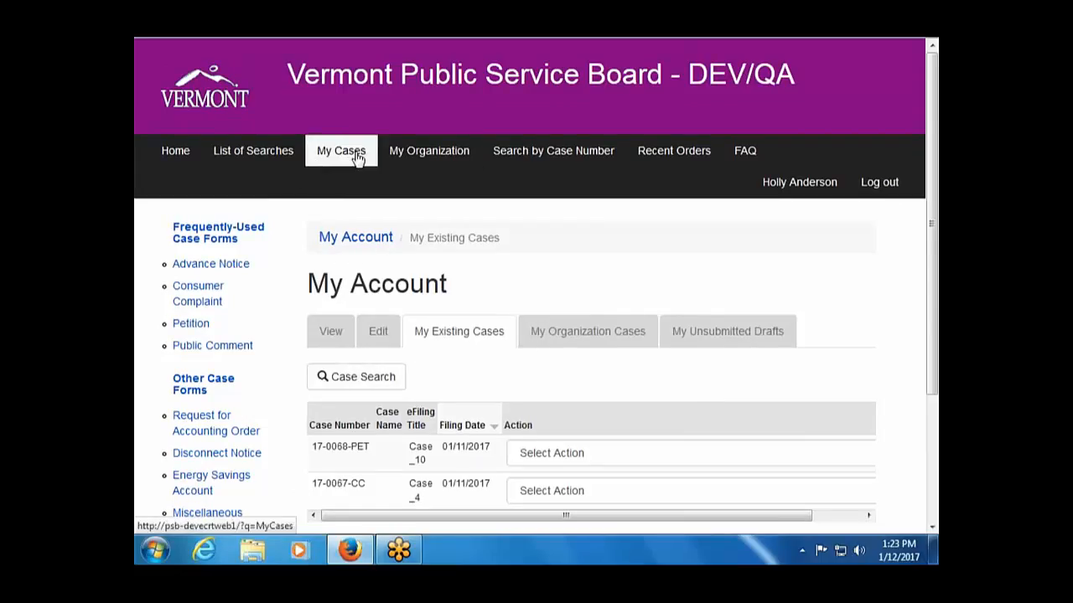
Find case 17-0063-PET by case number and choose Subscribe to this Case from its actions.
{"action": "left_click", "coordinate": [515, 148]}
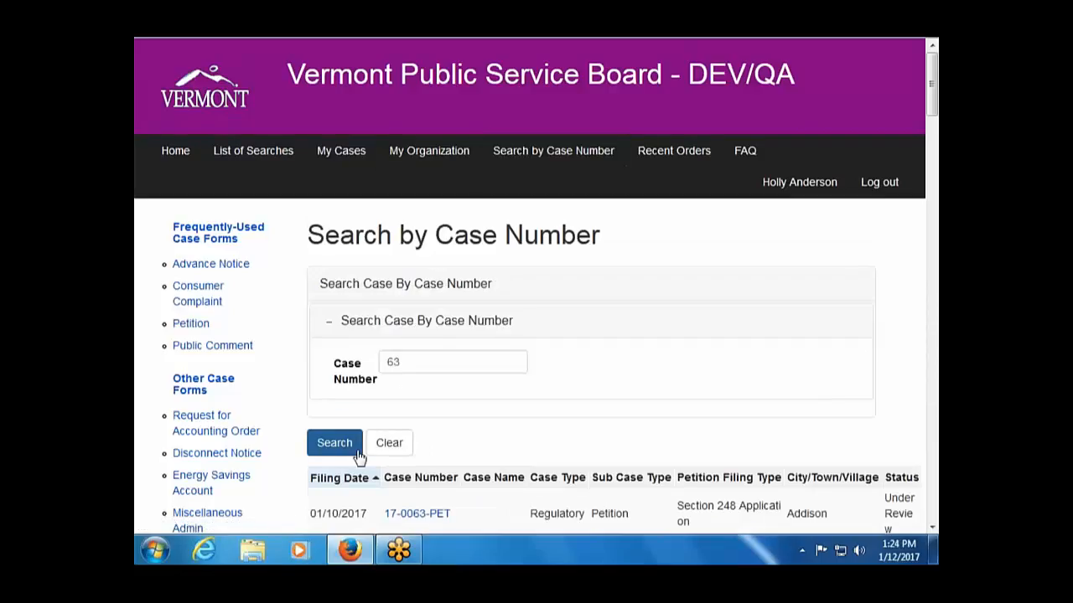
{"action": "left_click", "coordinate": [418, 516]}
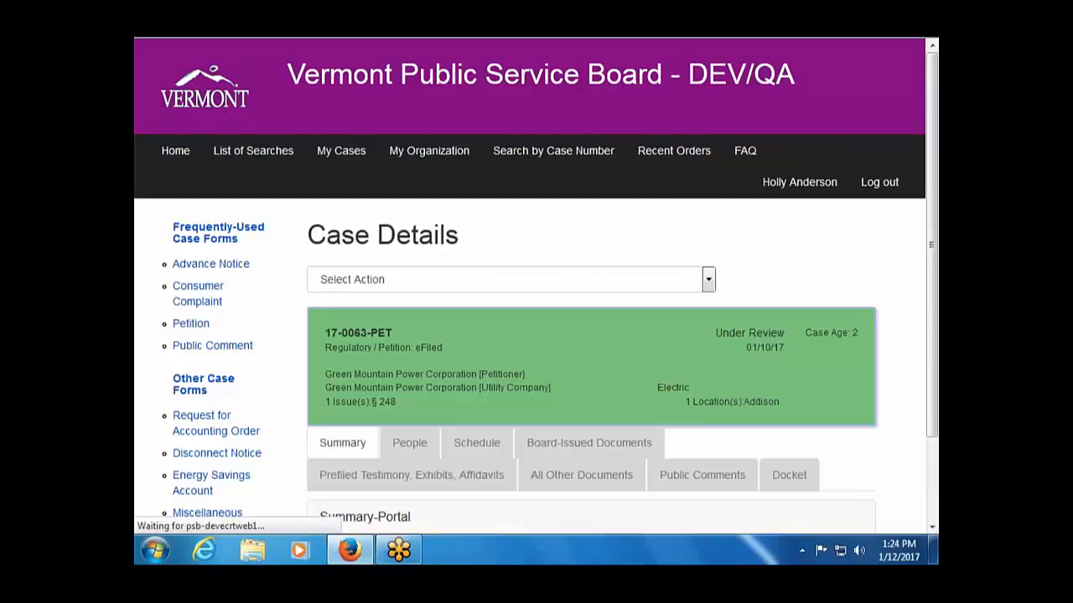
{"action": "scroll", "coordinate": [276, 459], "scroll_direction": "down", "scroll_amount": 2}
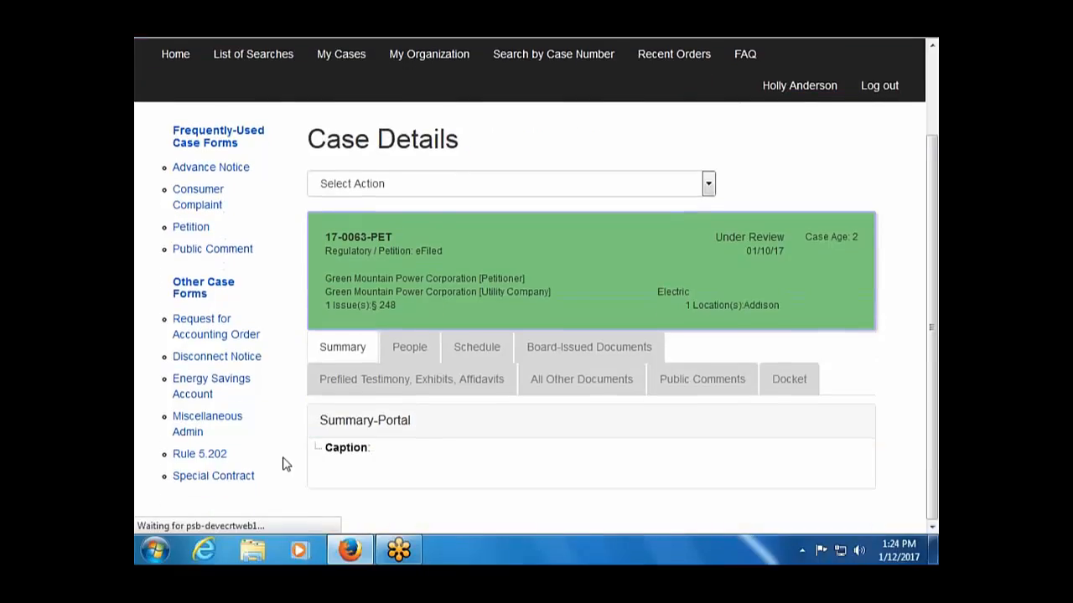
{"action": "left_click", "coordinate": [467, 473]}
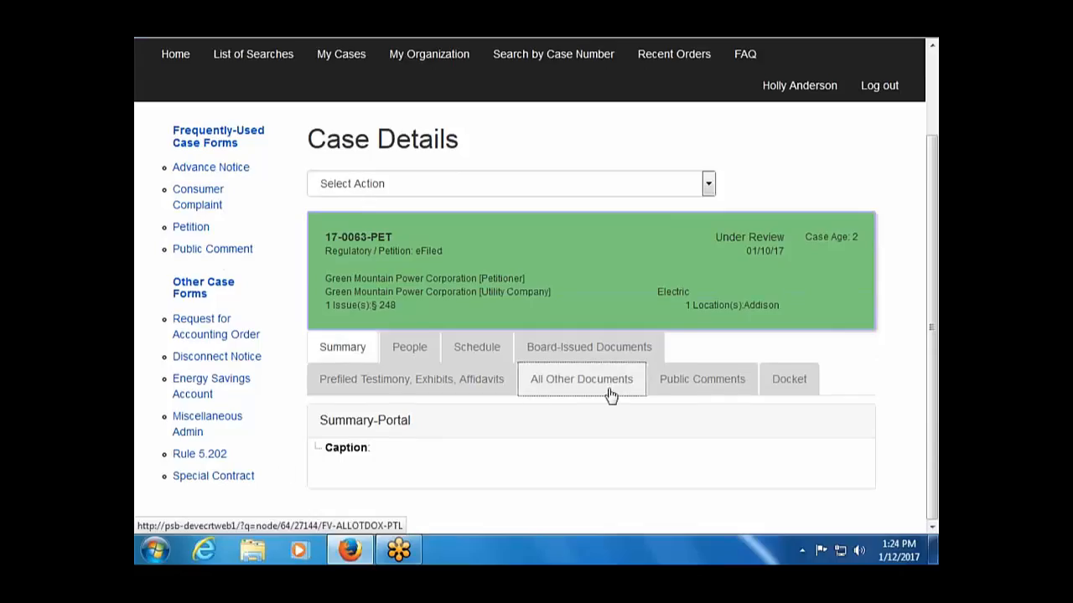
{"action": "left_click", "coordinate": [708, 183]}
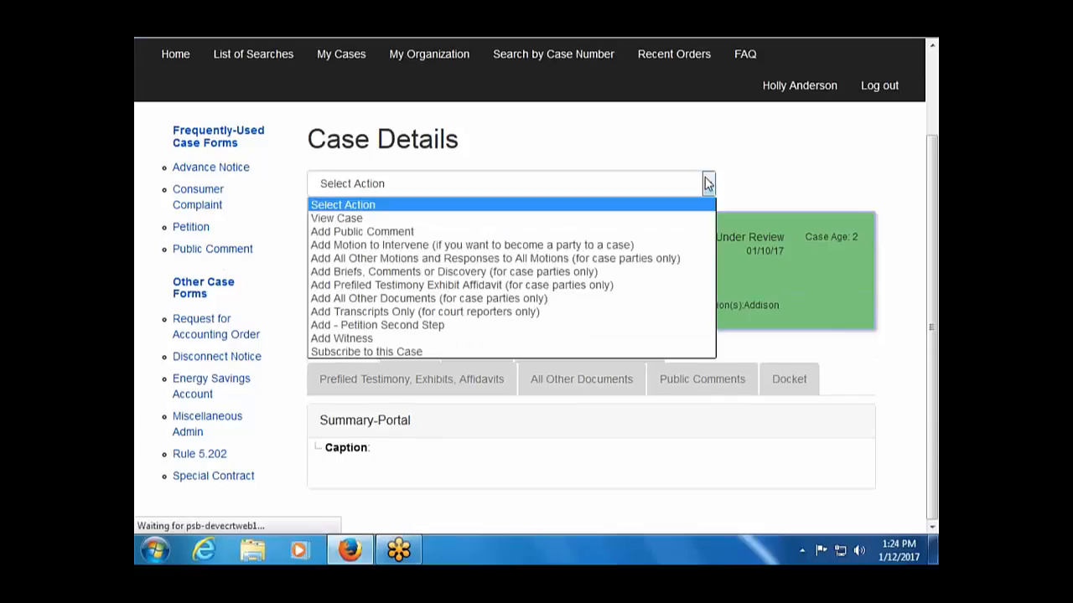
{"action": "left_click", "coordinate": [501, 351]}
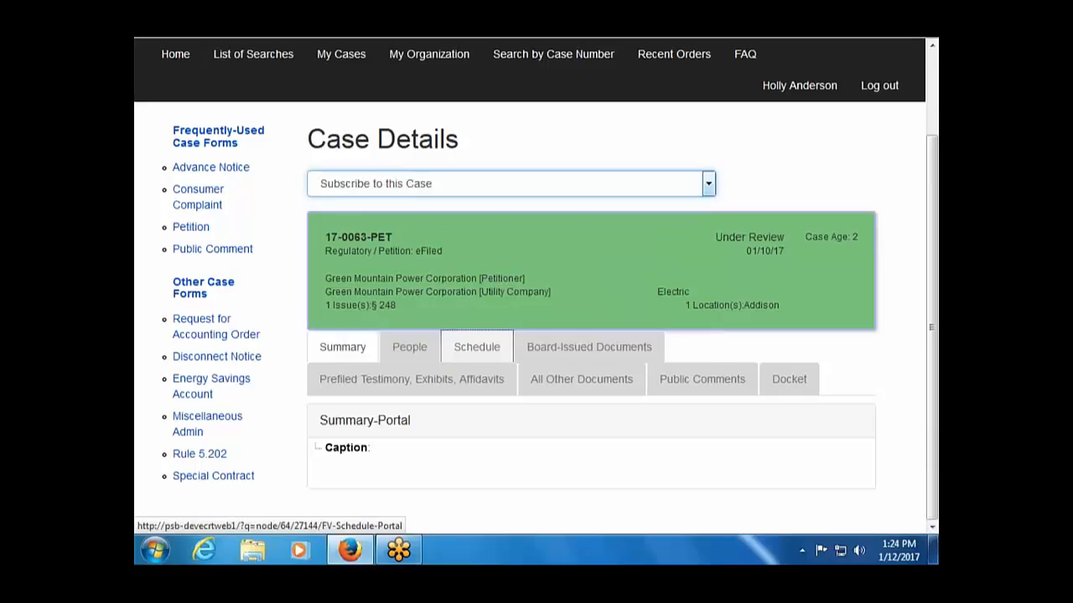
{"action": "scroll", "coordinate": [551, 383], "scroll_direction": "down", "scroll_amount": 3}
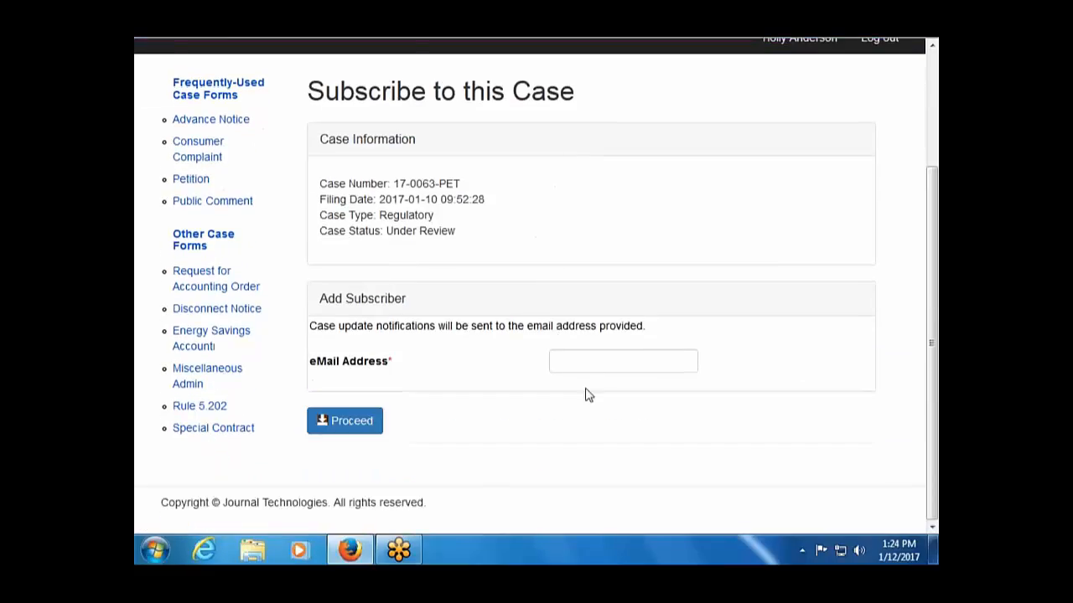
Enter the subscriber's e-mail address and submit the subscription to case 17-0063-PET.
{"action": "left_click", "coordinate": [596, 367]}
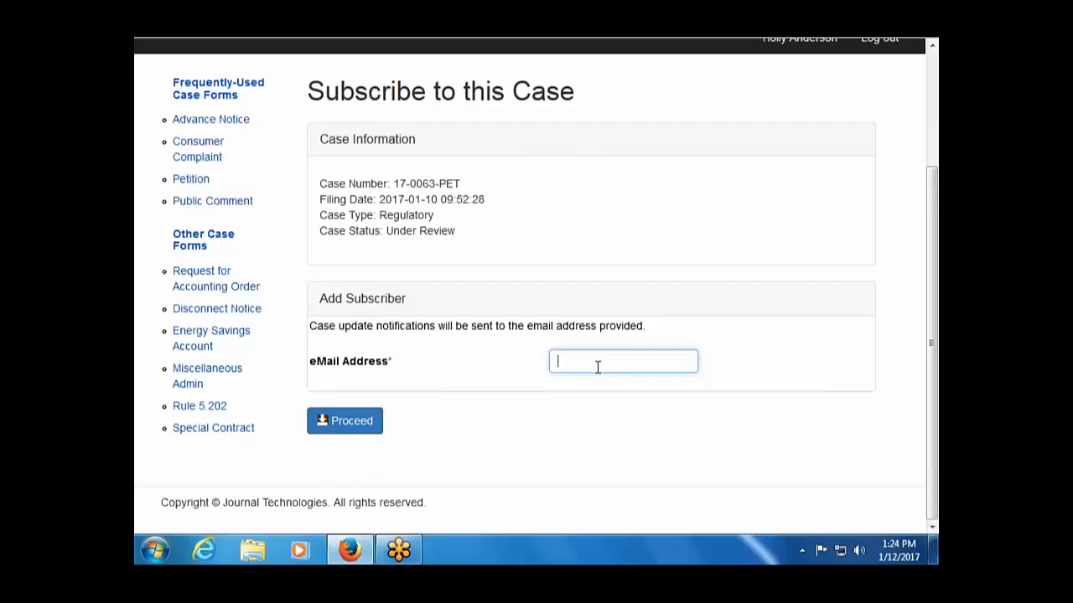
{"action": "left_click", "coordinate": [357, 429]}
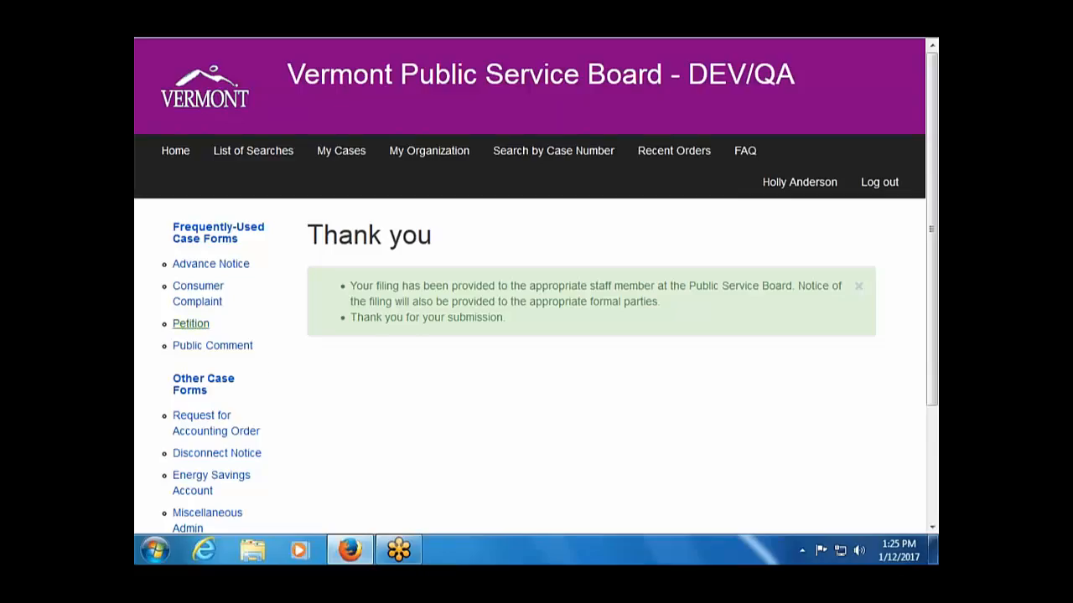
Run the All Case Numbers search from the List of Searches.
{"action": "left_click", "coordinate": [241, 159]}
{"action": "scroll", "coordinate": [478, 399], "scroll_direction": "down", "scroll_amount": 2}
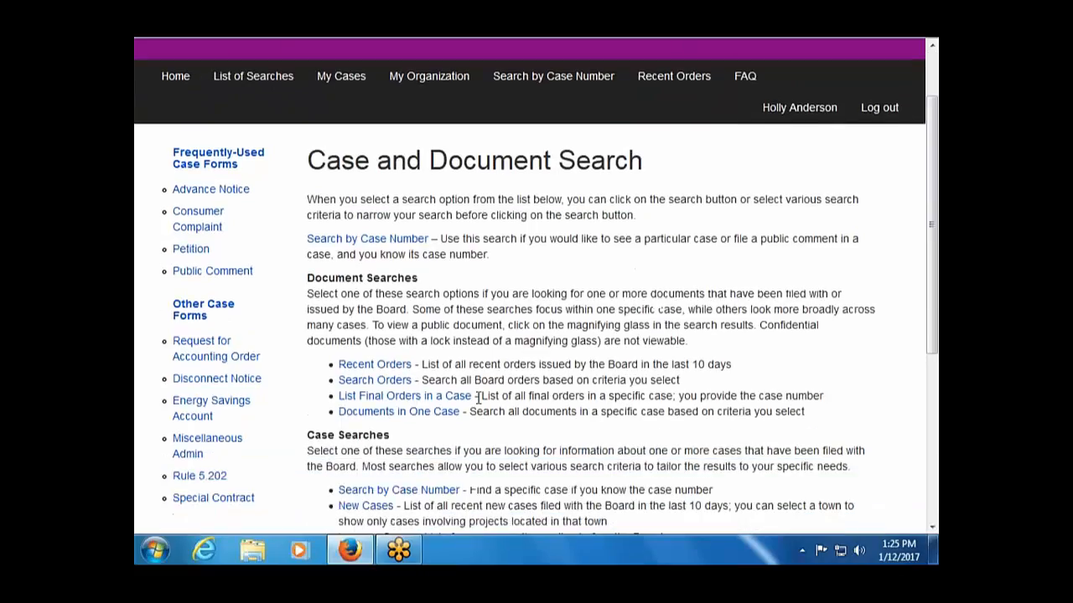
{"action": "scroll", "coordinate": [479, 399], "scroll_direction": "down", "scroll_amount": 3}
{"action": "scroll", "coordinate": [478, 398], "scroll_direction": "down", "scroll_amount": 2}
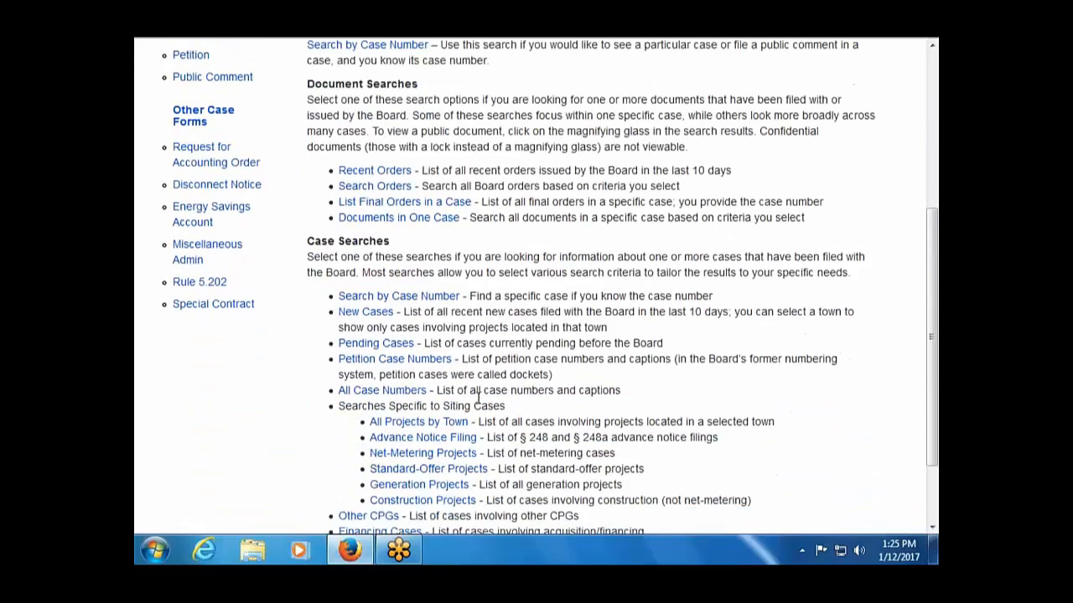
{"action": "scroll", "coordinate": [479, 399], "scroll_direction": "down", "scroll_amount": 2}
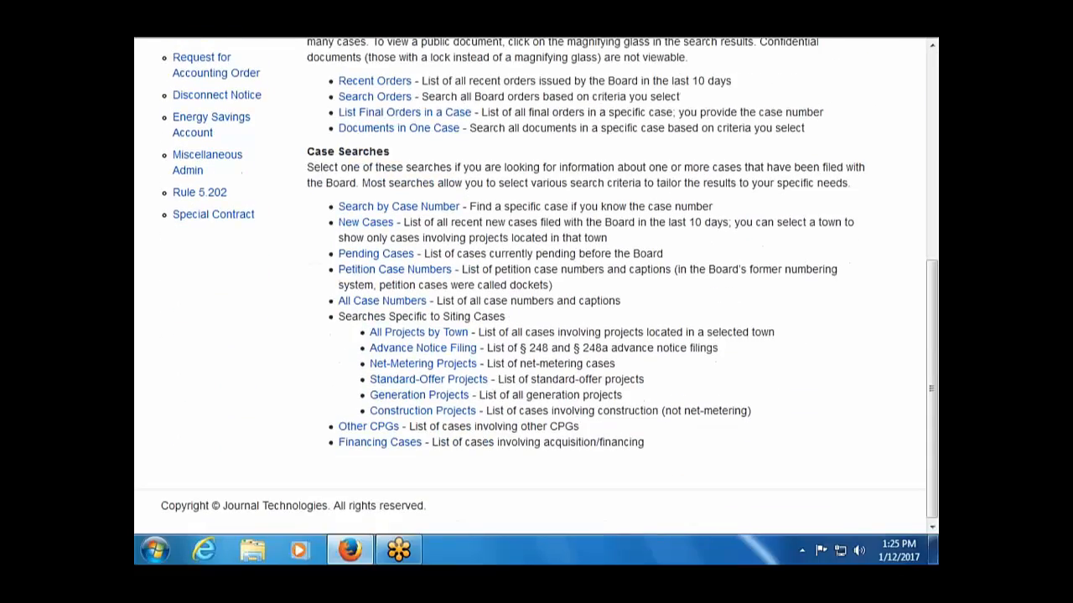
{"action": "left_click", "coordinate": [385, 307]}
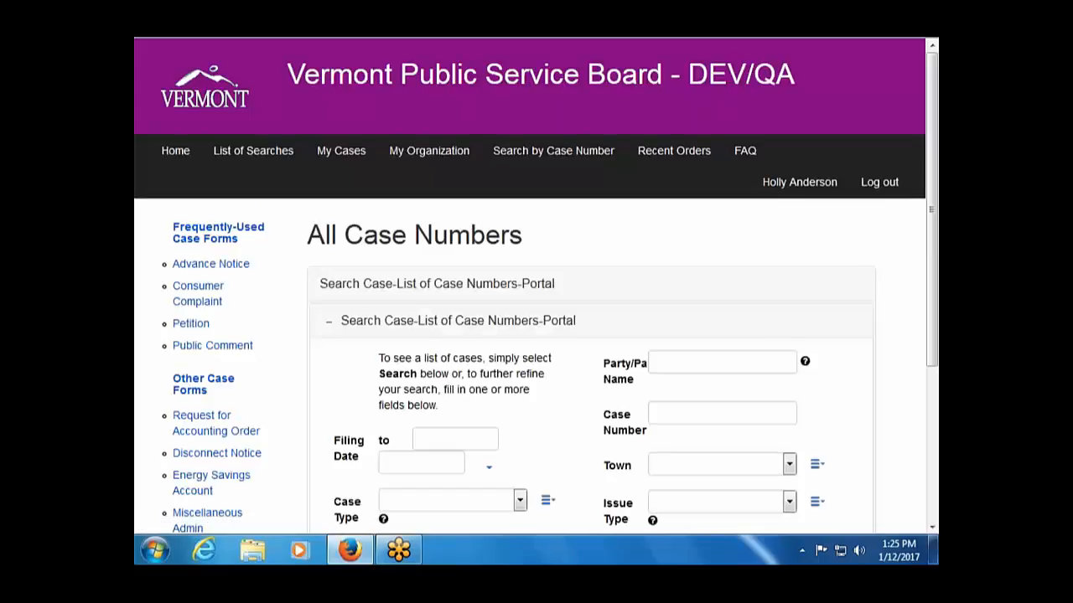
{"action": "scroll", "coordinate": [536, 285], "scroll_direction": "down", "scroll_amount": 5}
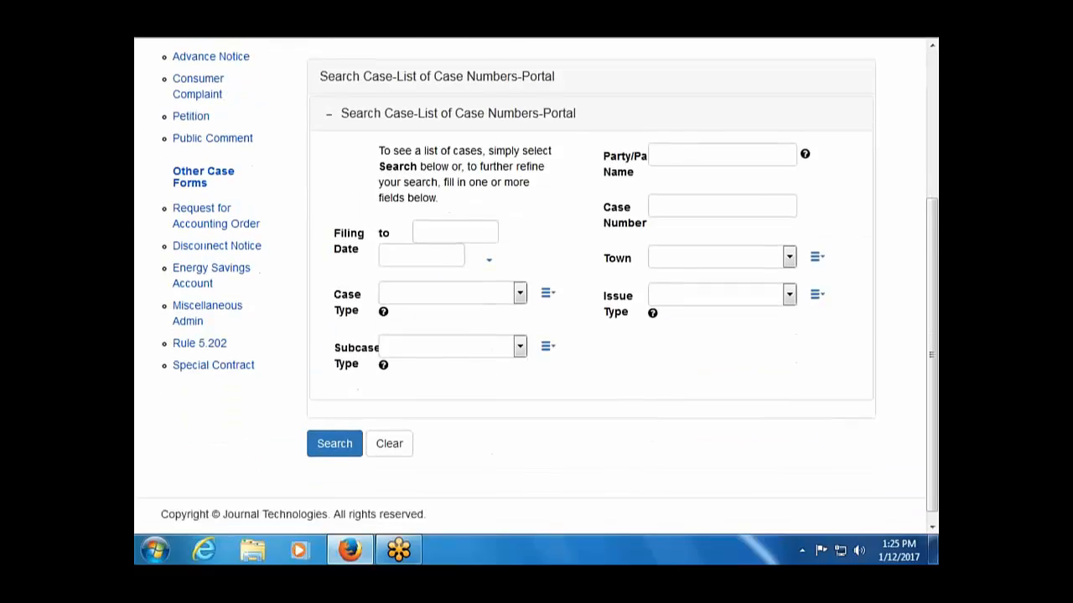
{"action": "left_click", "coordinate": [344, 430]}
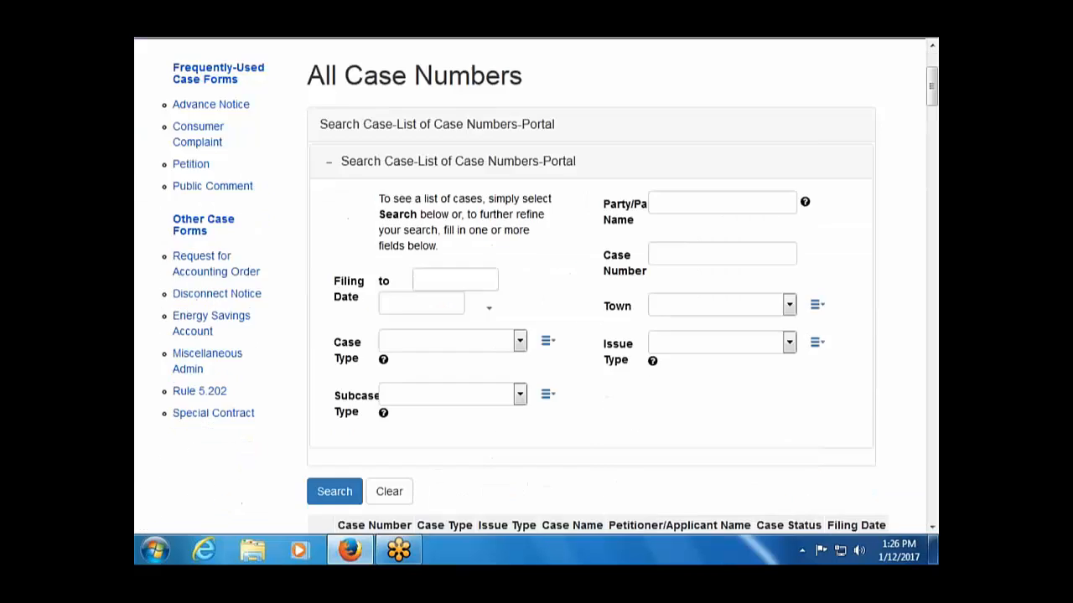
Look over the case list, including Tariff-8626, then go back to the Welcome page.
{"action": "scroll", "coordinate": [550, 281], "scroll_direction": "down", "scroll_amount": 7}
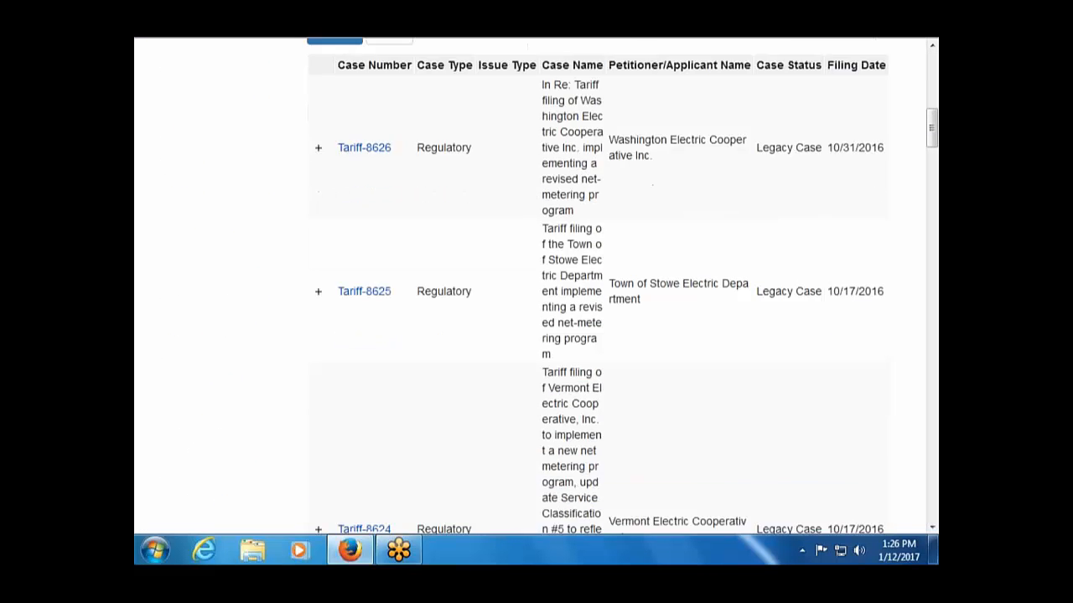
{"action": "scroll", "coordinate": [229, 308], "scroll_direction": "up", "scroll_amount": 15}
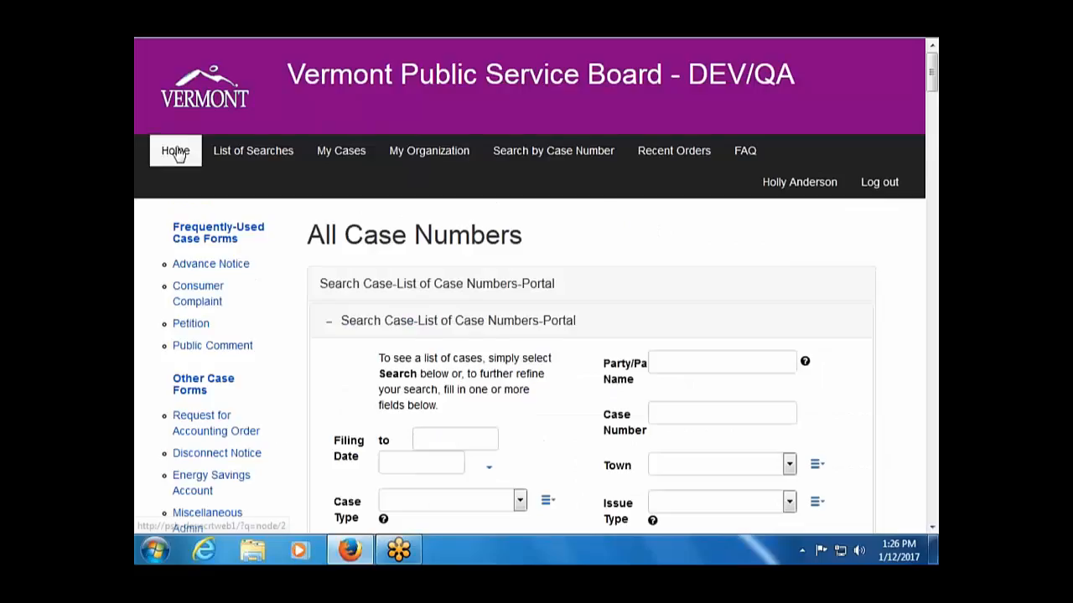
{"action": "left_click", "coordinate": [178, 155]}
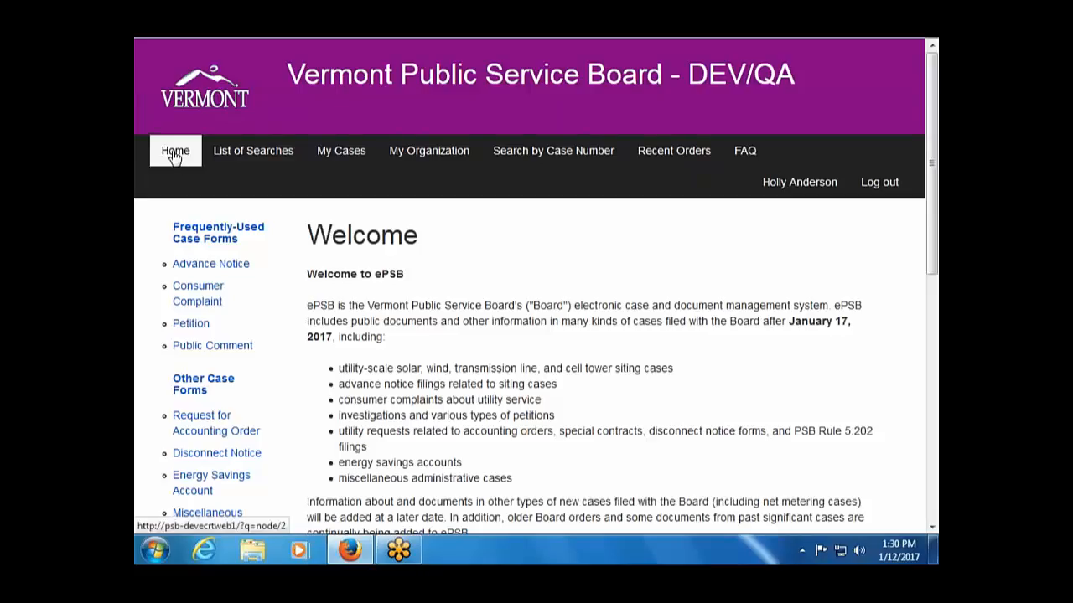
Reload the ePSB Welcome page and scroll down to the footer and back to the top.
{"action": "left_click", "coordinate": [175, 156]}
{"action": "scroll", "coordinate": [726, 369], "scroll_direction": "down", "scroll_amount": 5}
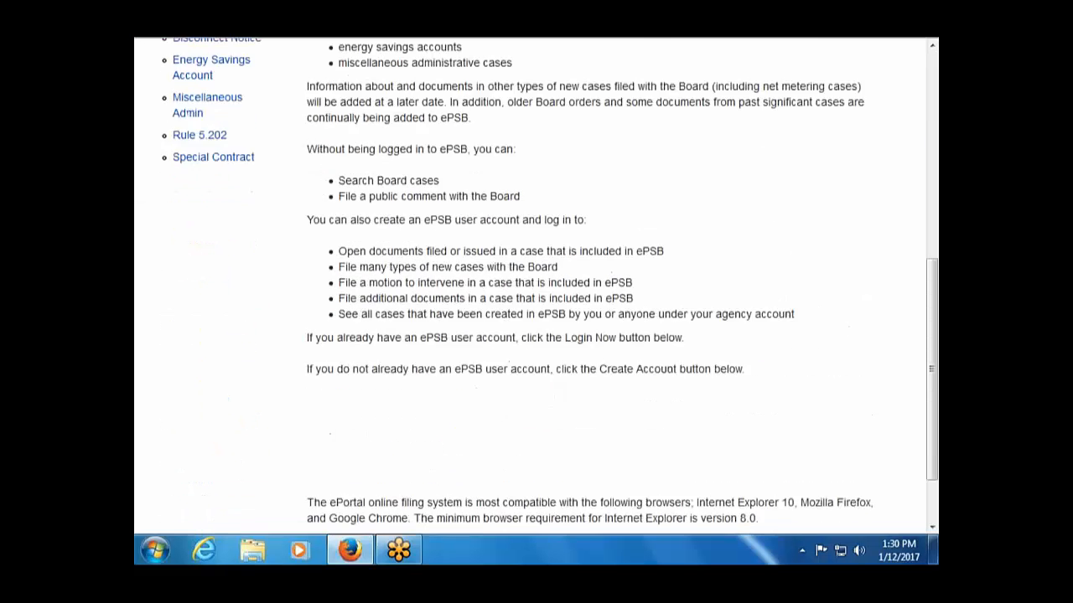
{"action": "scroll", "coordinate": [701, 290], "scroll_direction": "down", "scroll_amount": 2}
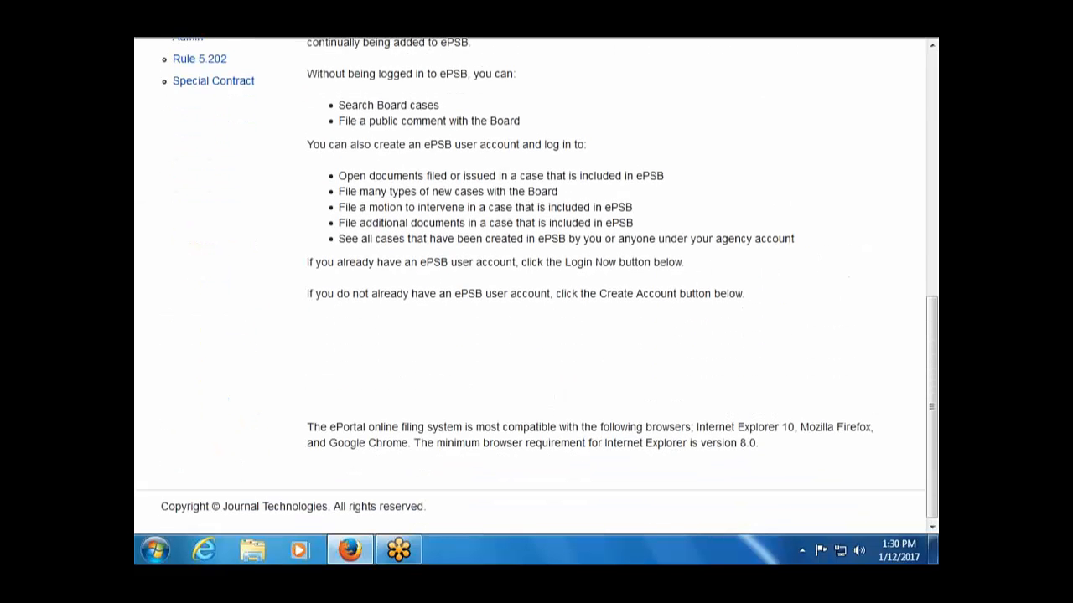
{"action": "scroll", "coordinate": [696, 209], "scroll_direction": "up", "scroll_amount": 5}
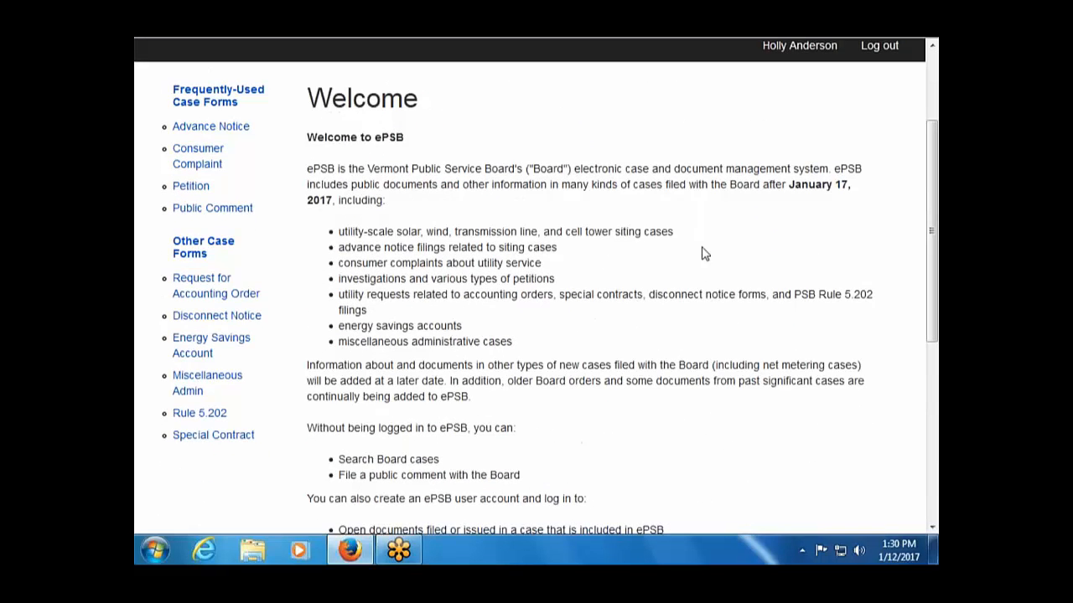
{"action": "scroll", "coordinate": [670, 342], "scroll_direction": "up", "scroll_amount": 2}
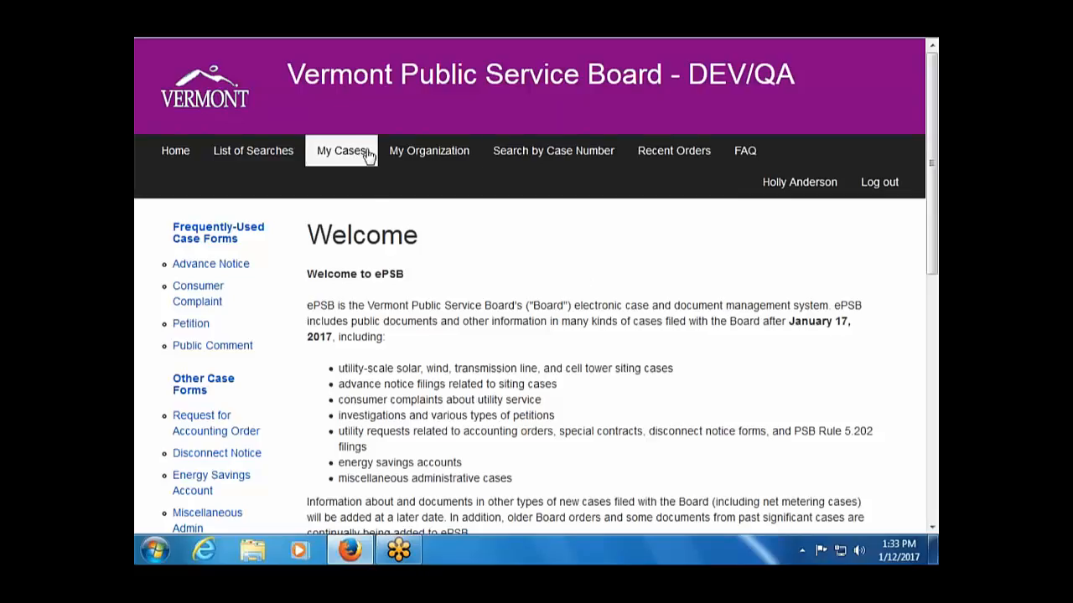
Go to My Existing Cases and show the available actions for case 17-0068-PET.
{"action": "left_click", "coordinate": [516, 157]}
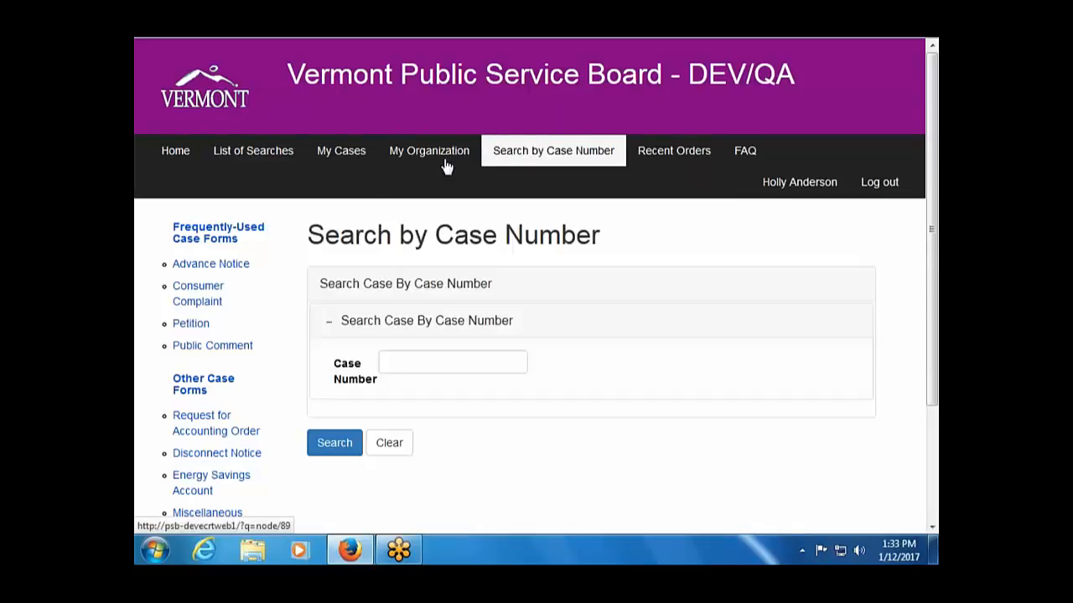
{"action": "left_click", "coordinate": [348, 158]}
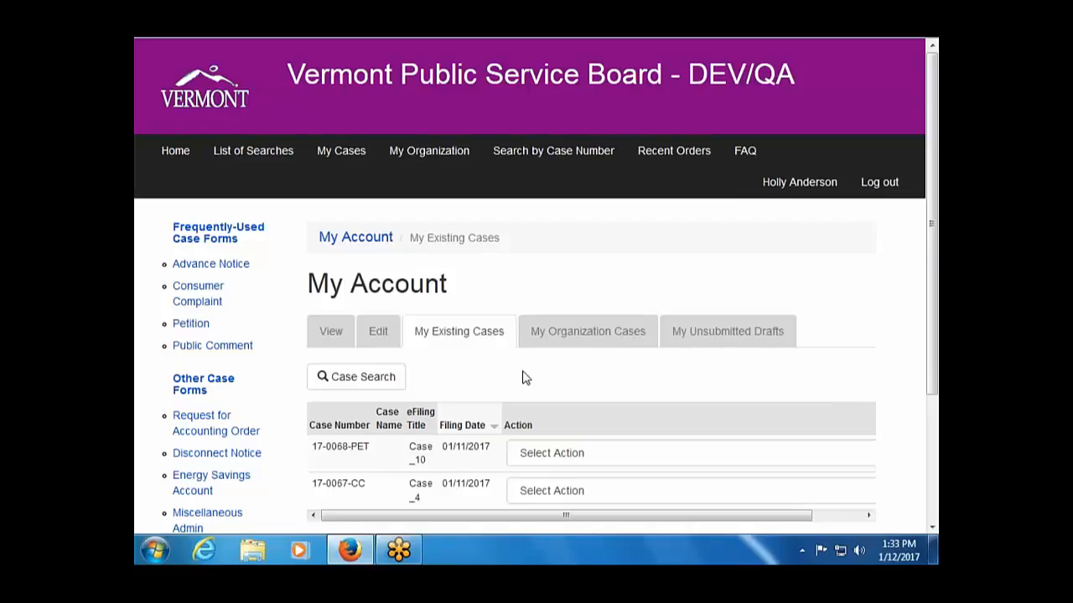
{"action": "scroll", "coordinate": [531, 390], "scroll_direction": "down", "scroll_amount": 2}
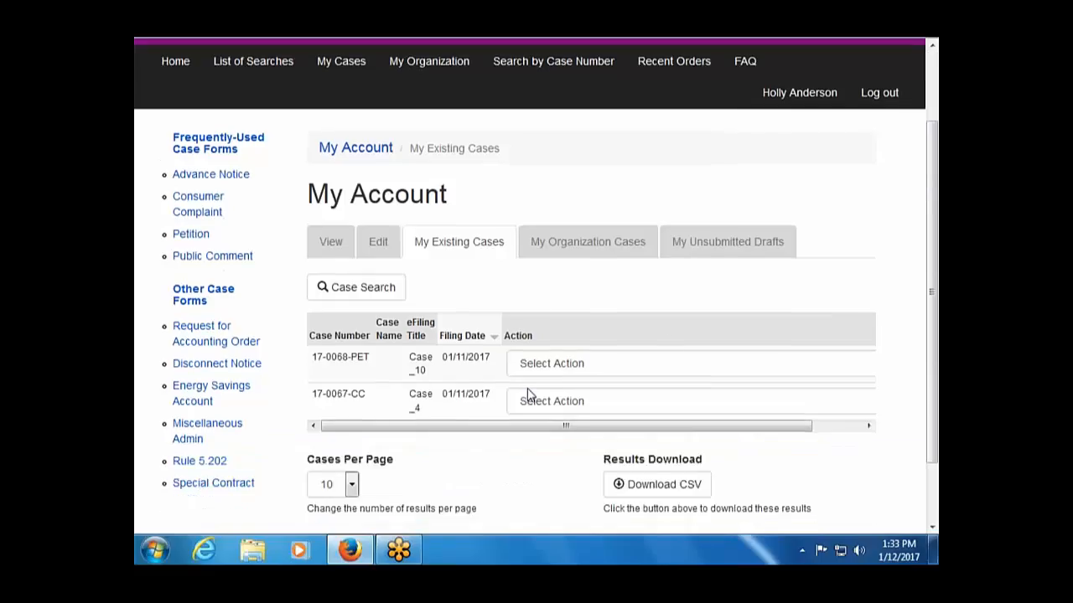
{"action": "left_click", "coordinate": [711, 364]}
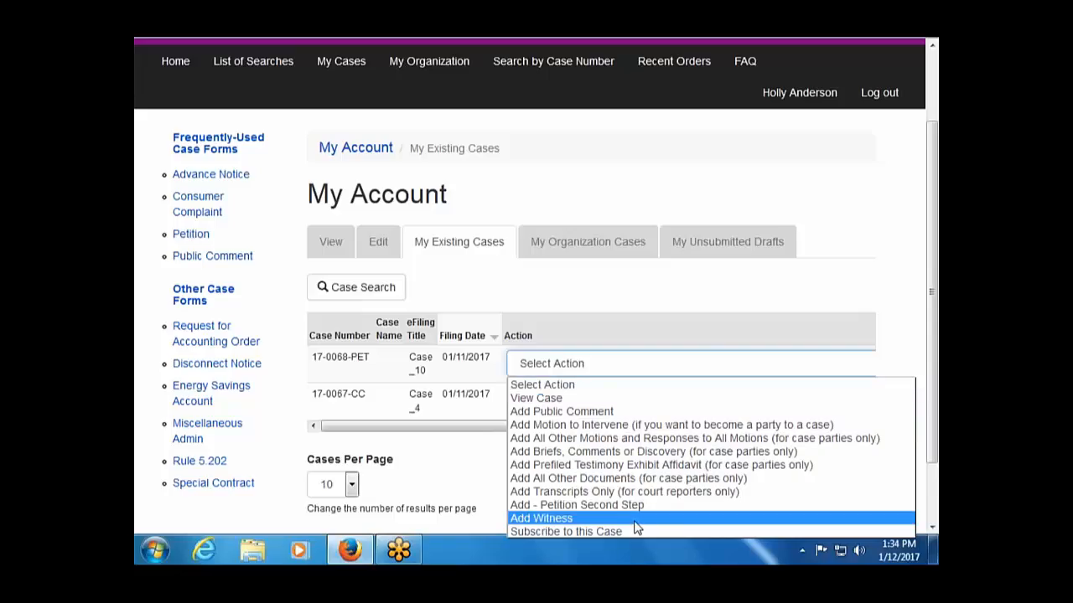
Choose Add Witness for case 17-0068-PET and open a blank Add Person form.
{"action": "left_click", "coordinate": [544, 519]}
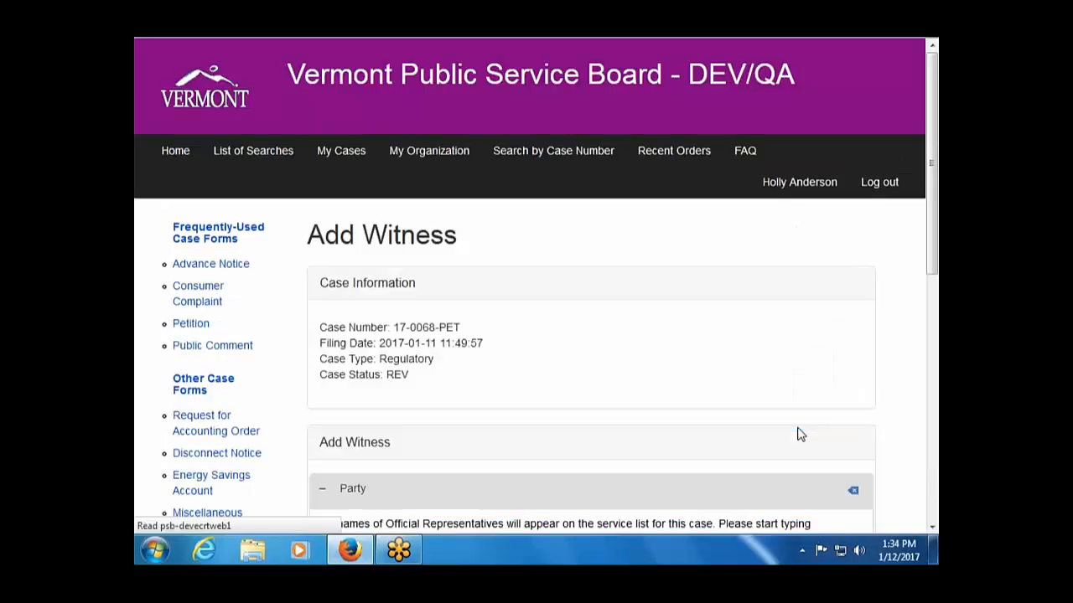
{"action": "scroll", "coordinate": [798, 434], "scroll_direction": "down", "scroll_amount": 5}
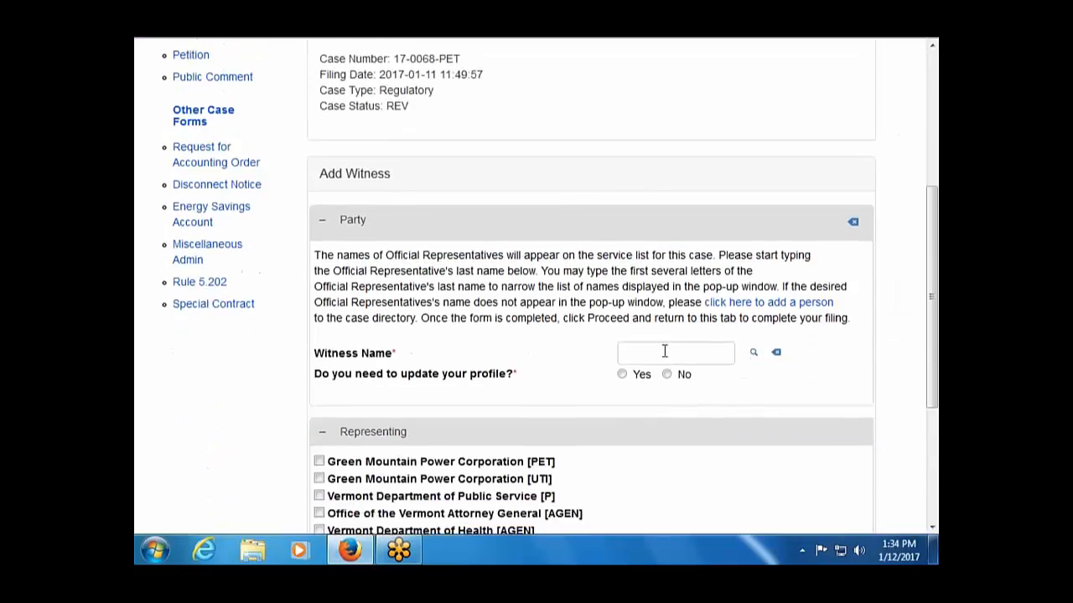
{"action": "left_click", "coordinate": [665, 351]}
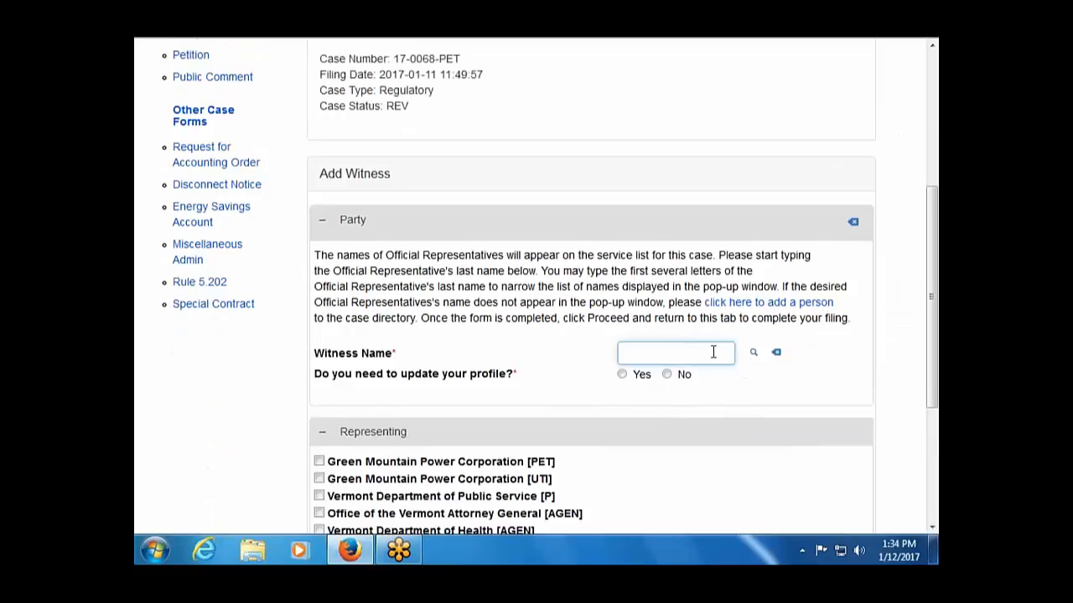
{"action": "left_click", "coordinate": [736, 303]}
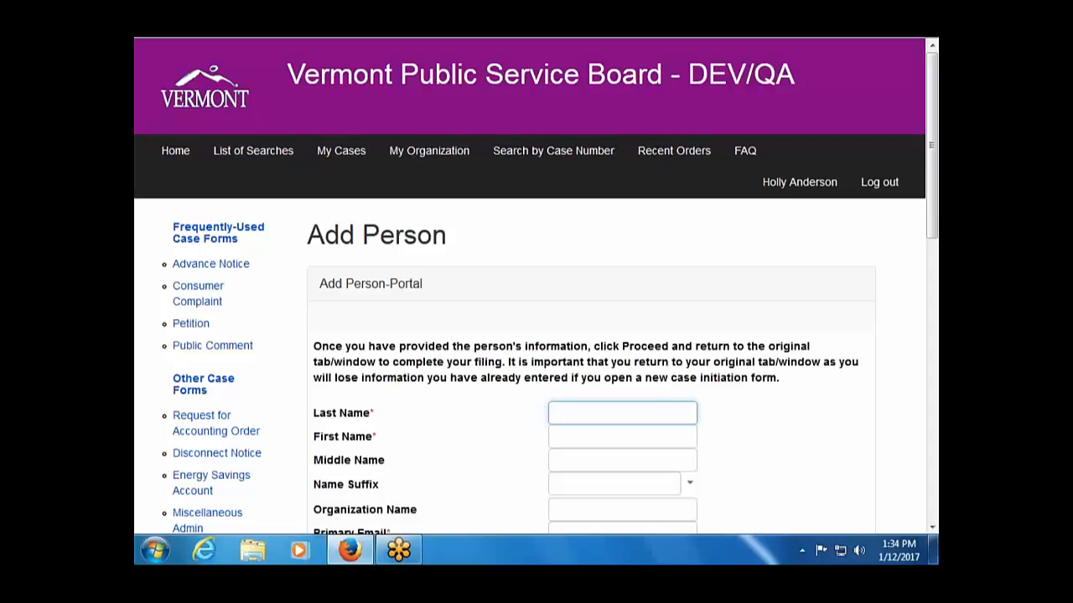
Enter the new person's last name, first name and primary e-mail address.
{"action": "key", "text": "Tab"}
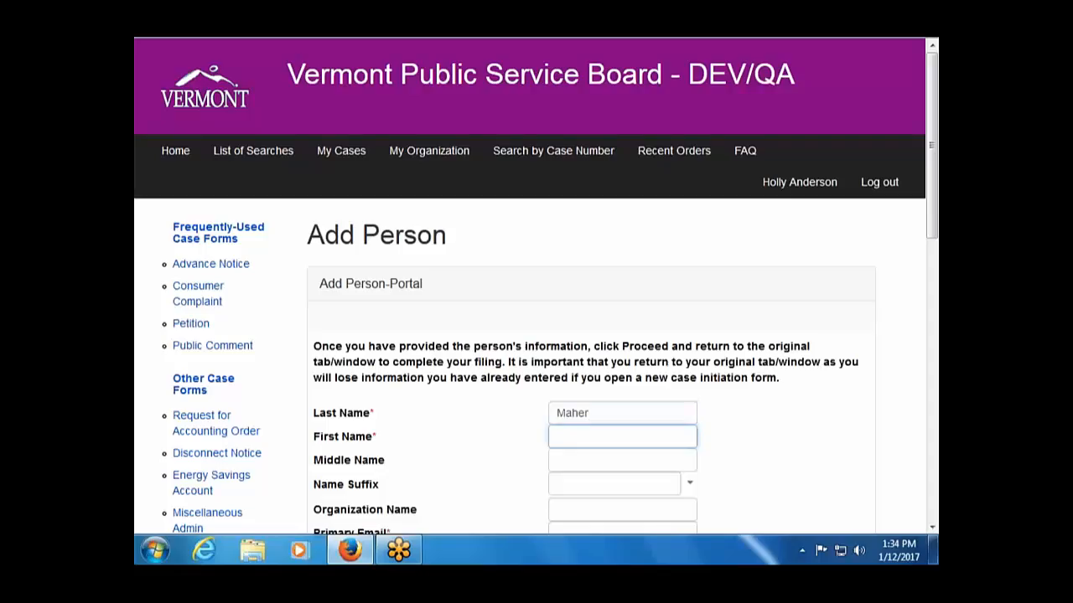
{"action": "left_click", "coordinate": [642, 526]}
{"action": "scroll", "coordinate": [642, 526], "scroll_direction": "down", "scroll_amount": 1}
{"action": "scroll", "coordinate": [757, 501], "scroll_direction": "down", "scroll_amount": 5}
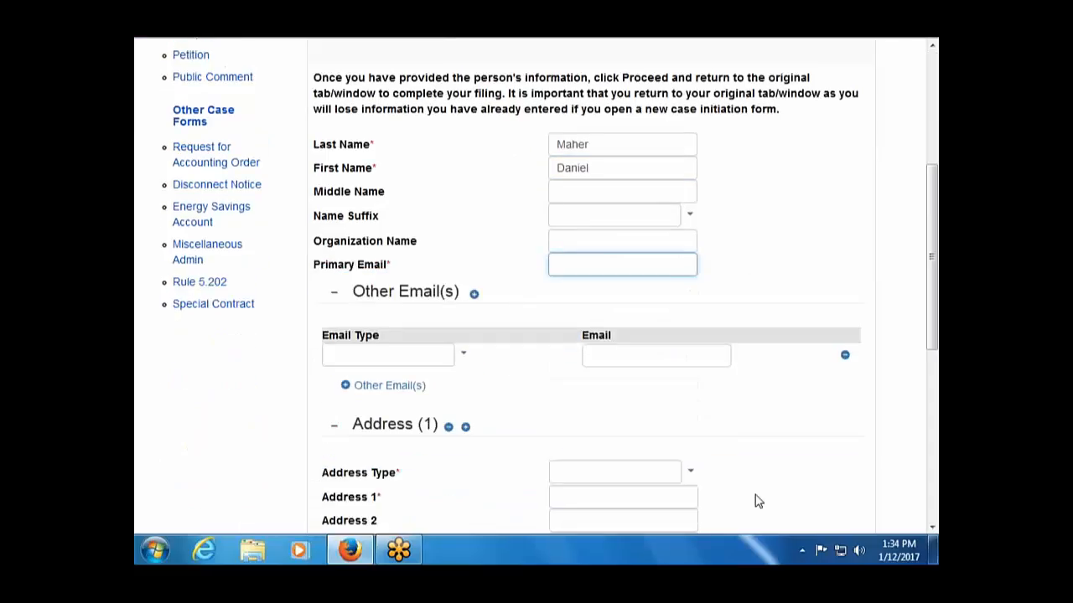
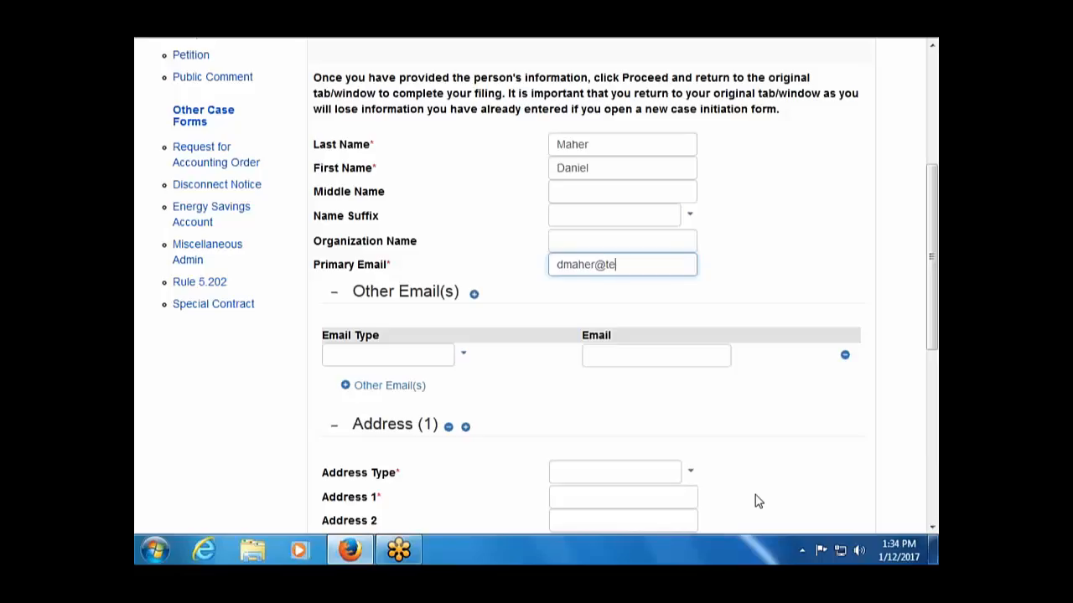
Set the address type to Physical and fill in the street address and zip code.
{"action": "scroll", "coordinate": [751, 500], "scroll_direction": "down", "scroll_amount": 4}
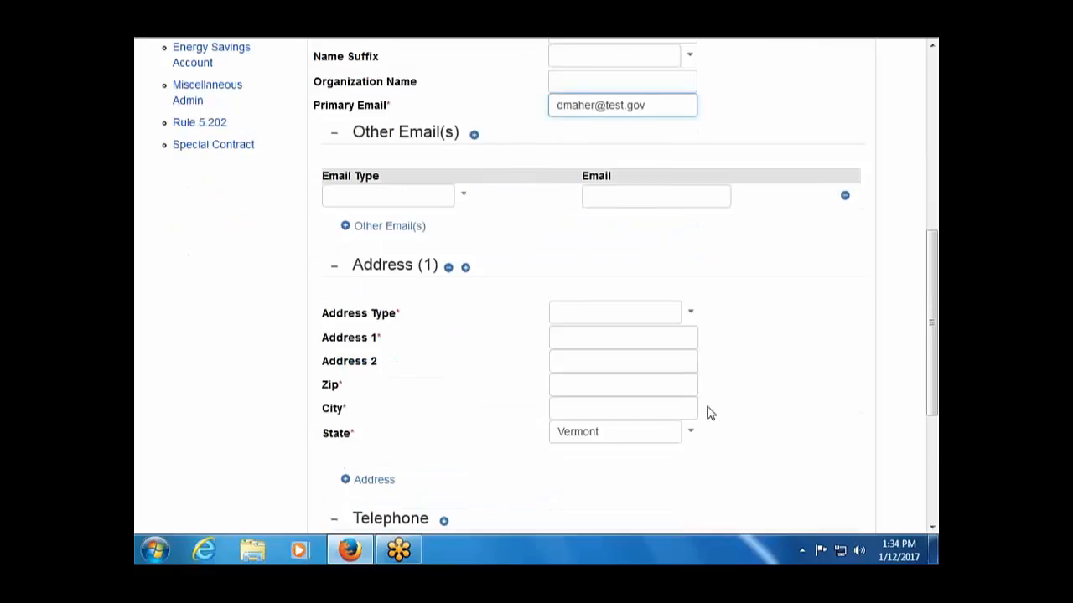
{"action": "left_click", "coordinate": [691, 295]}
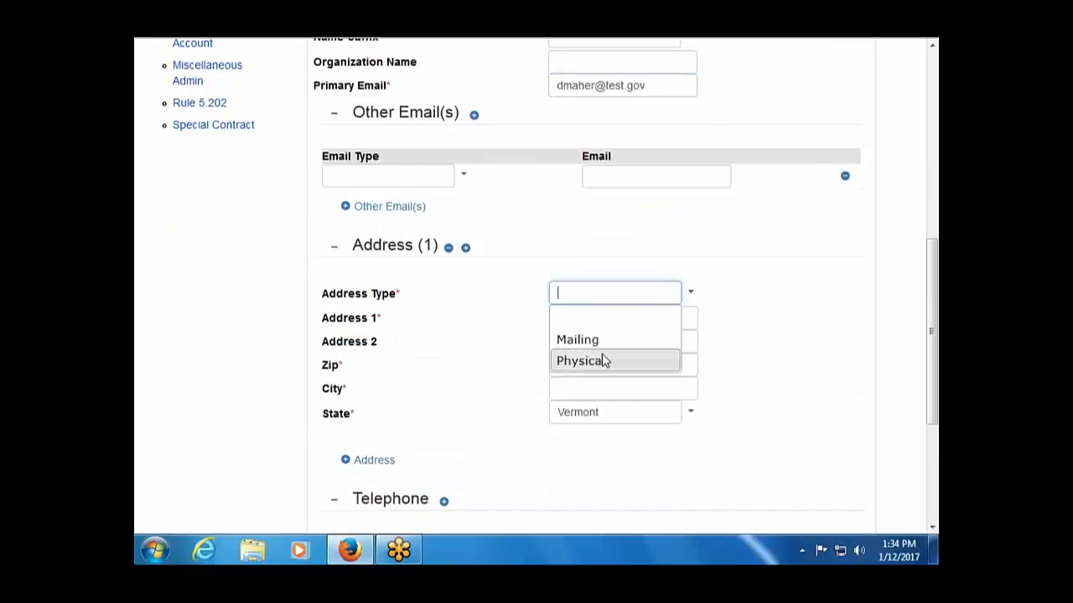
{"action": "left_click", "coordinate": [604, 361]}
{"action": "left_click", "coordinate": [592, 58]}
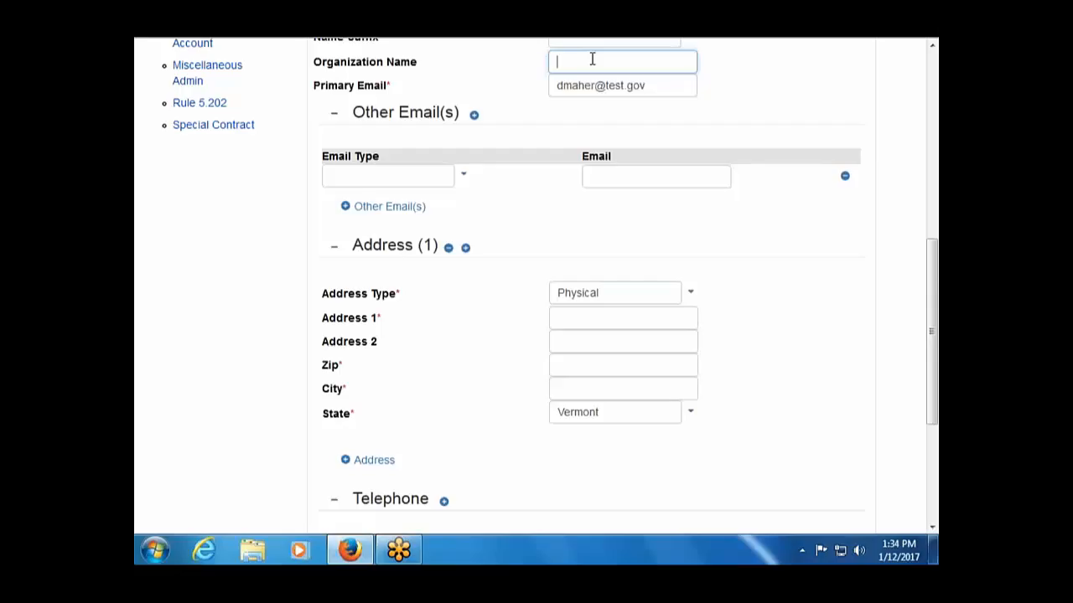
{"action": "type", "text": "Green Mo"}
{"action": "key", "text": "BackSpace"}
{"action": "key", "text": "BackSpace"}
{"action": "key", "text": "BackSpace"}
{"action": "key", "text": "BackSpace"}
{"action": "key", "text": "BackSpace"}
{"action": "key", "text": "BackSpace"}
{"action": "key", "text": "BackSpace"}
{"action": "key", "text": "BackSpace"}
{"action": "scroll", "coordinate": [591, 59], "scroll_direction": "up", "scroll_amount": 2}
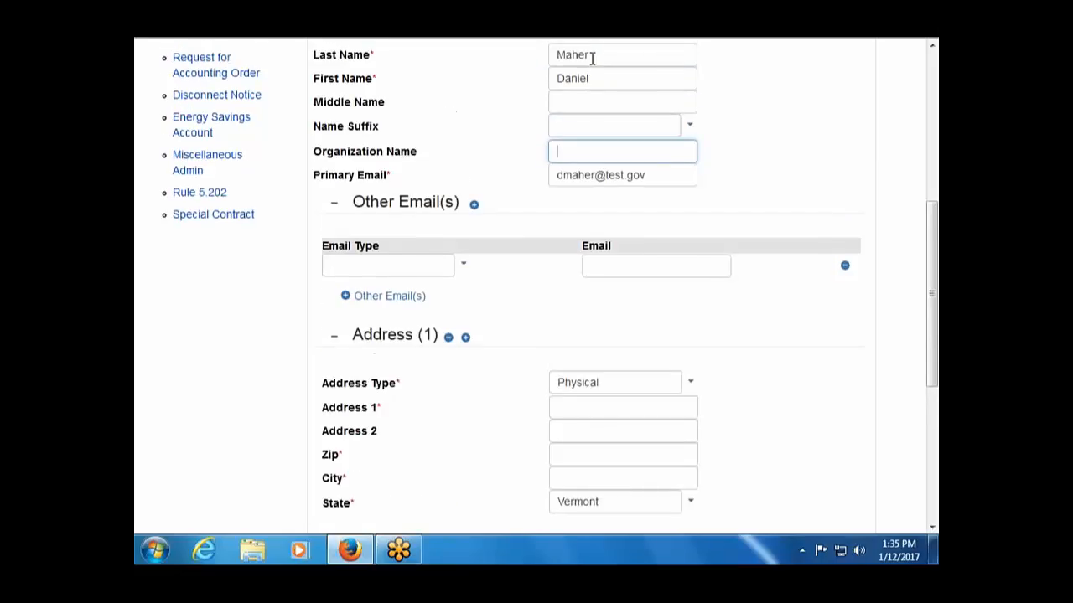
{"action": "scroll", "coordinate": [592, 59], "scroll_direction": "down", "scroll_amount": 3}
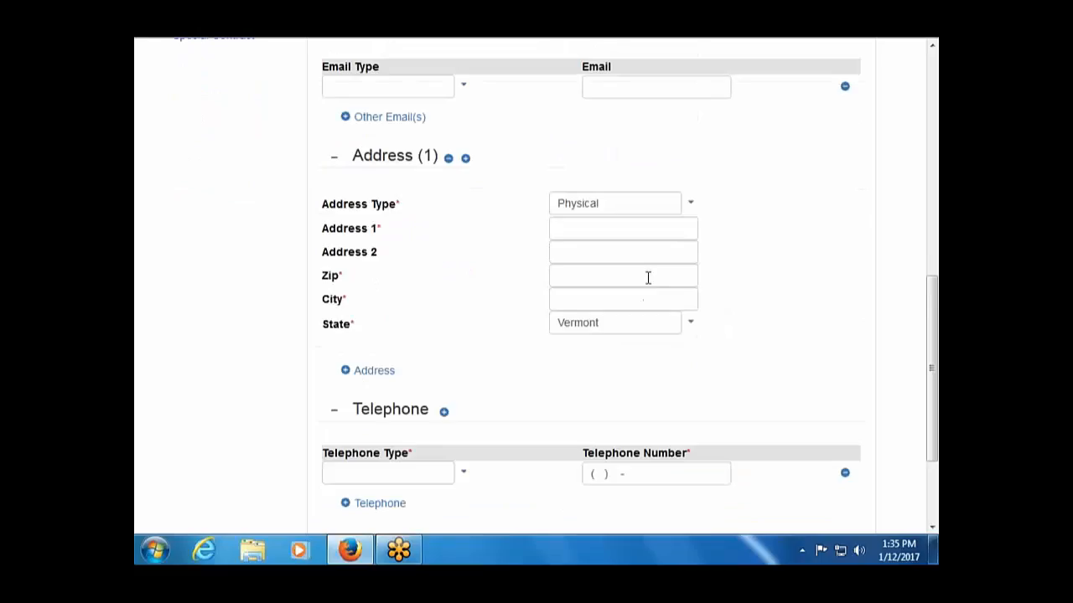
{"action": "left_click", "coordinate": [615, 233]}
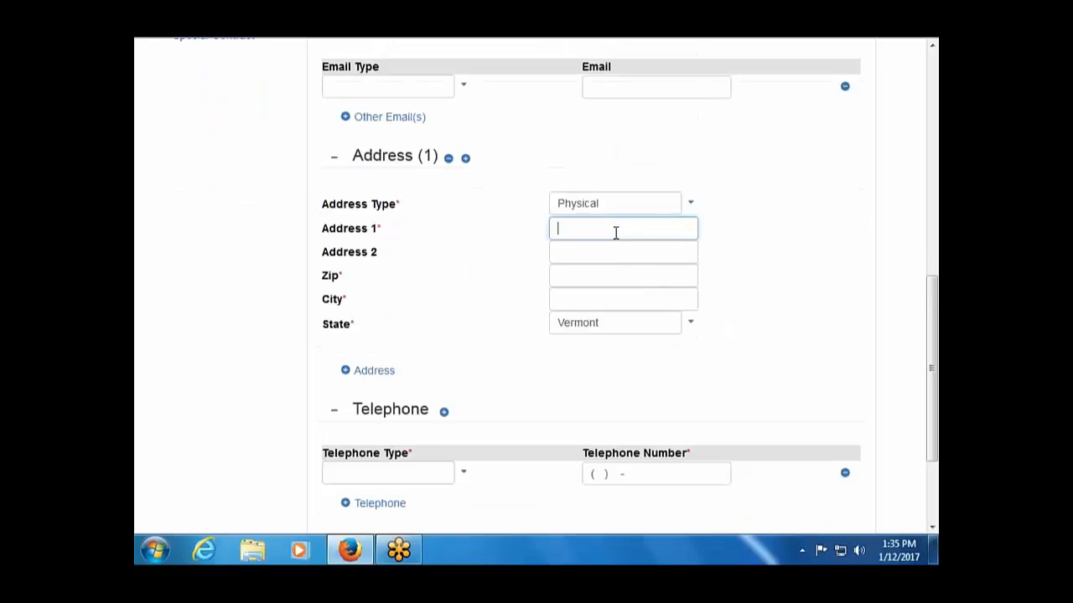
{"action": "key", "text": "Tab"}
{"action": "key", "text": "Tab"}
{"action": "type", "text": "0"}
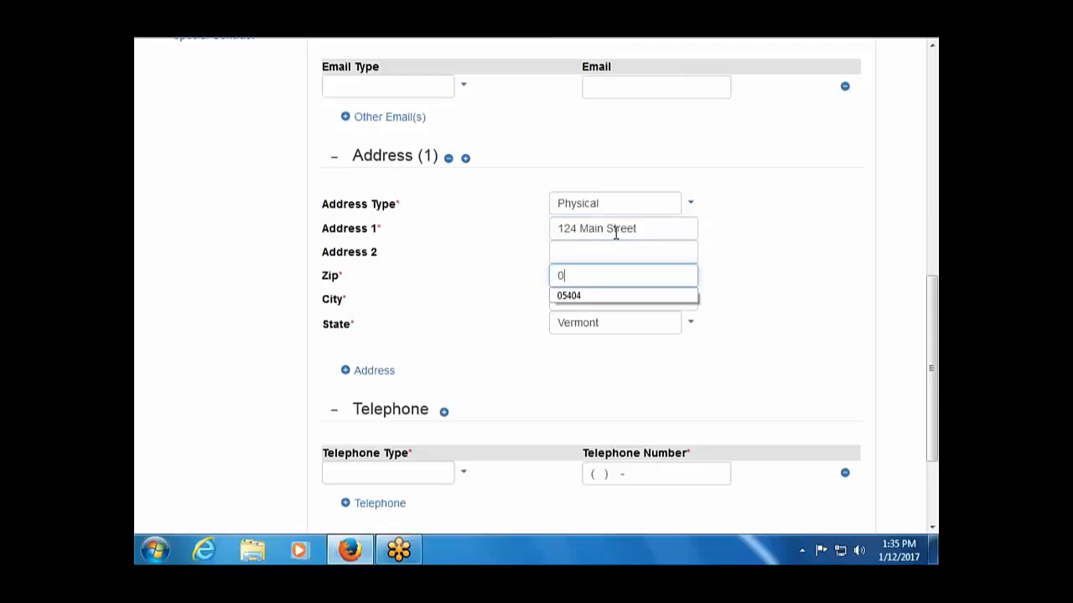
{"action": "type", "text": "5402"}
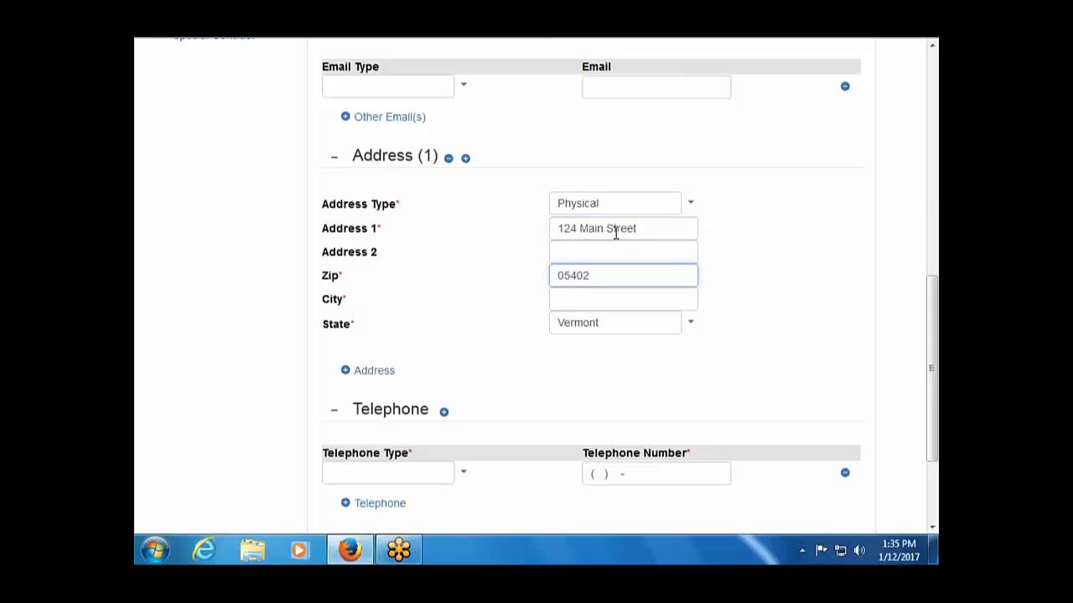
{"action": "key", "text": "Tab"}
Set telephone type to Mobile, enter the phone number, and submit the person's details.
{"action": "scroll", "coordinate": [507, 392], "scroll_direction": "down", "scroll_amount": 3}
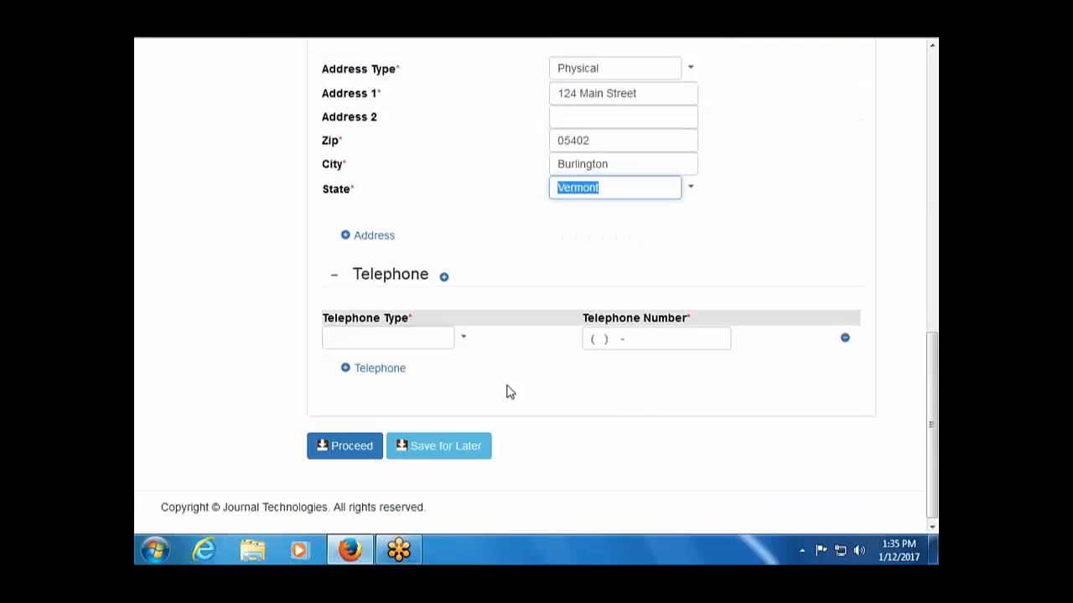
{"action": "left_click", "coordinate": [463, 335]}
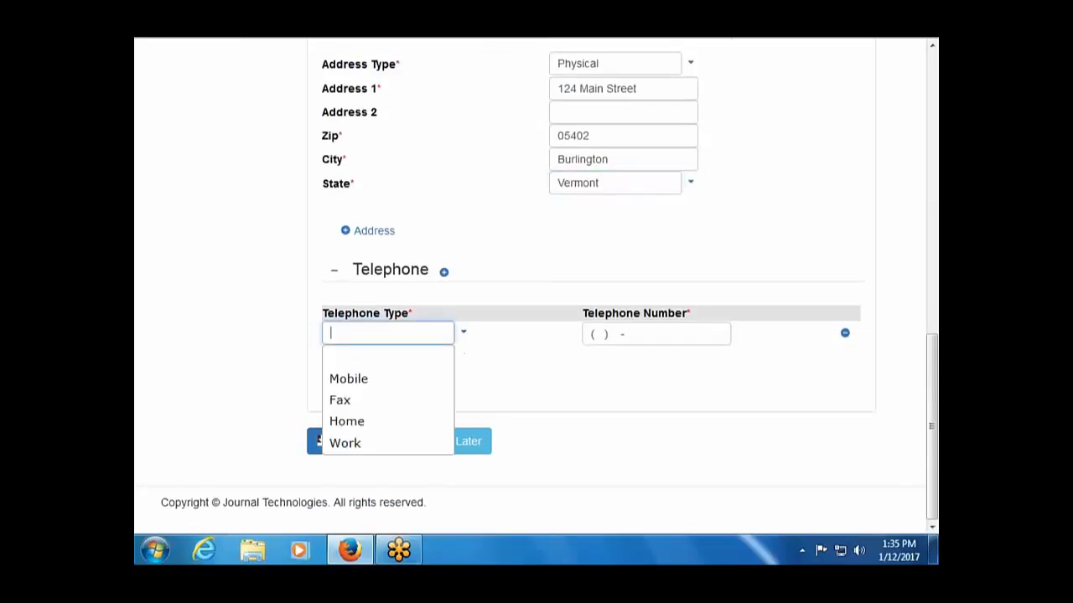
{"action": "left_click", "coordinate": [437, 383]}
{"action": "left_click", "coordinate": [605, 333]}
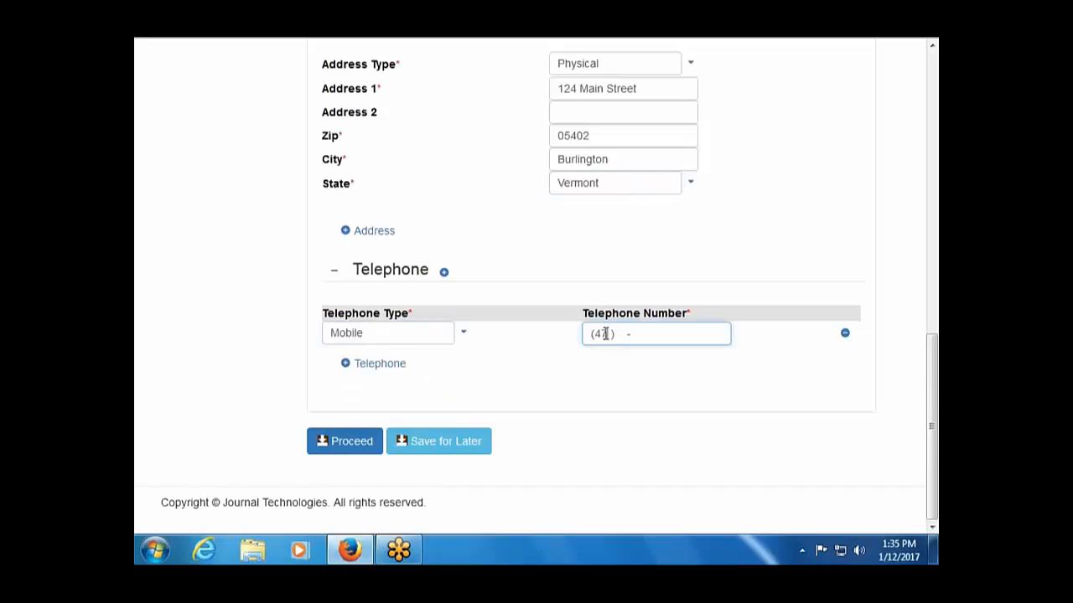
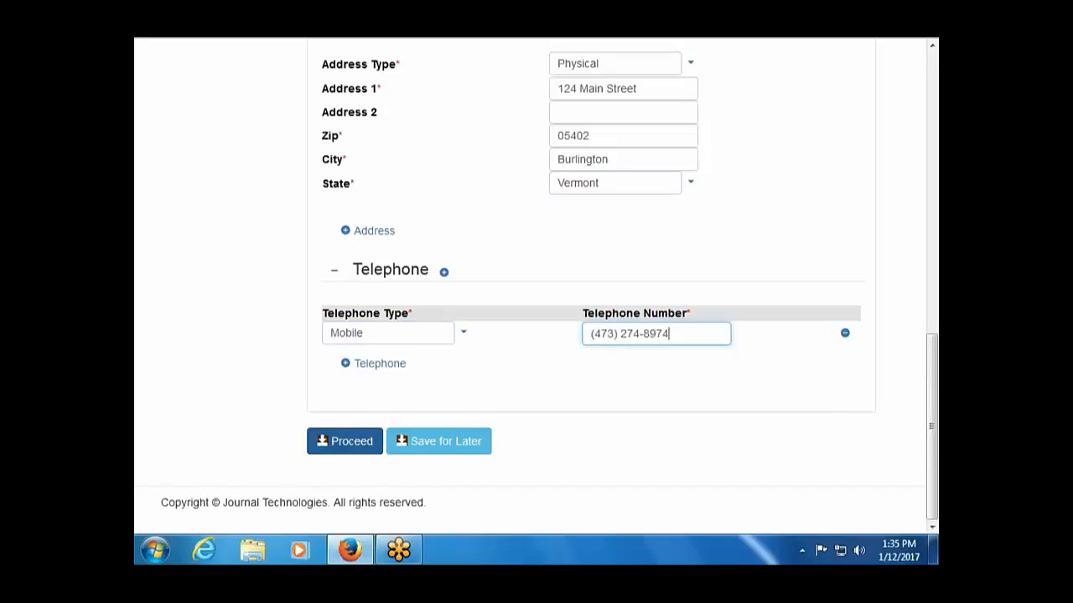
{"action": "left_click", "coordinate": [347, 444]}
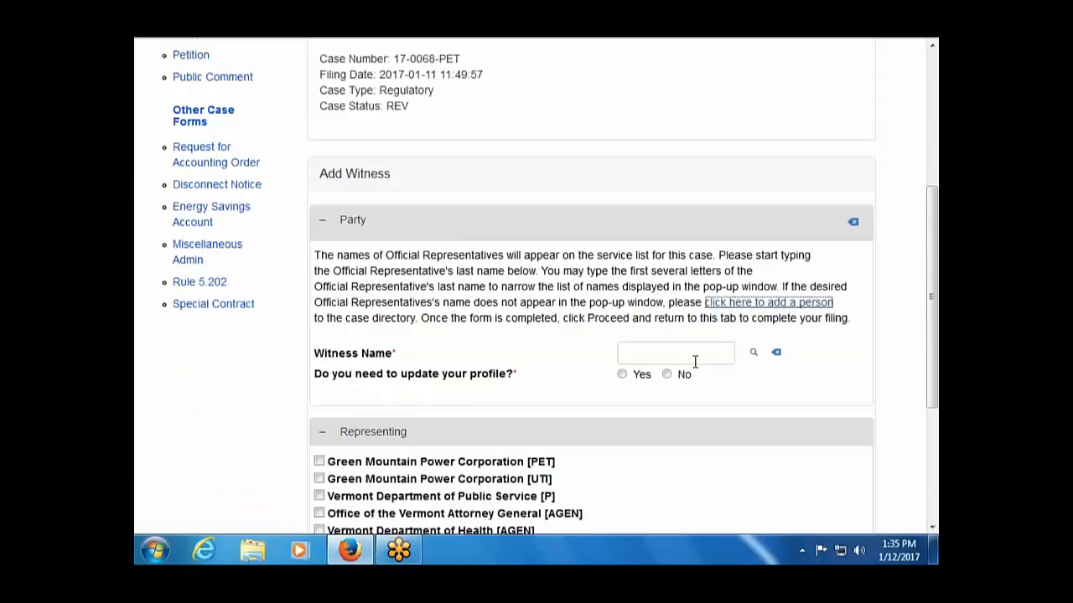
Select the newly added person as the witness and answer No to updating the profile.
{"action": "left_click", "coordinate": [695, 359]}
{"action": "type", "text": "maher"}
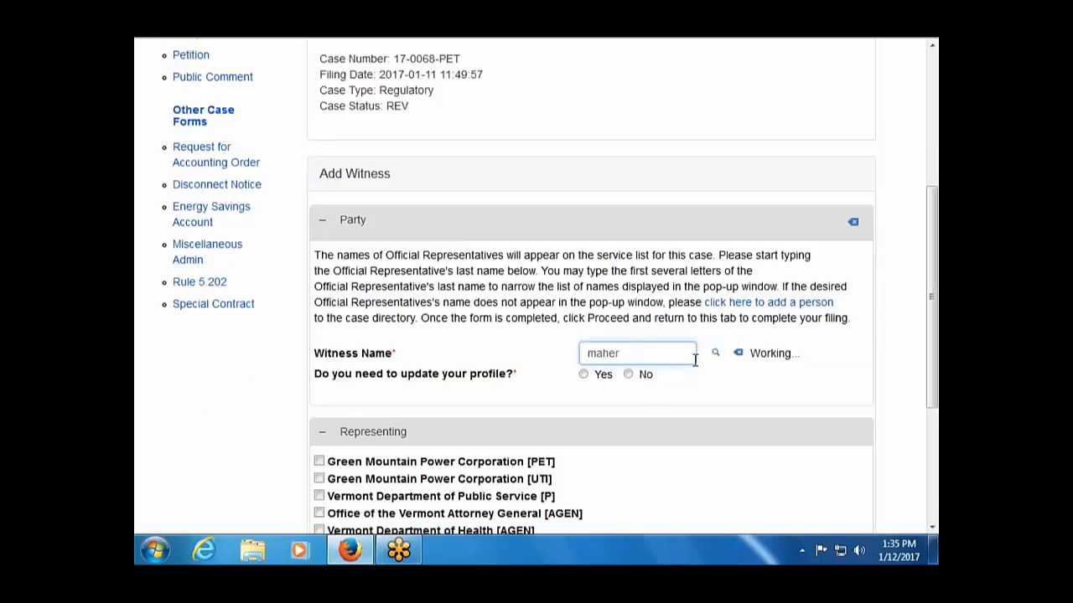
{"action": "scroll", "coordinate": [682, 383], "scroll_direction": "down", "scroll_amount": 2}
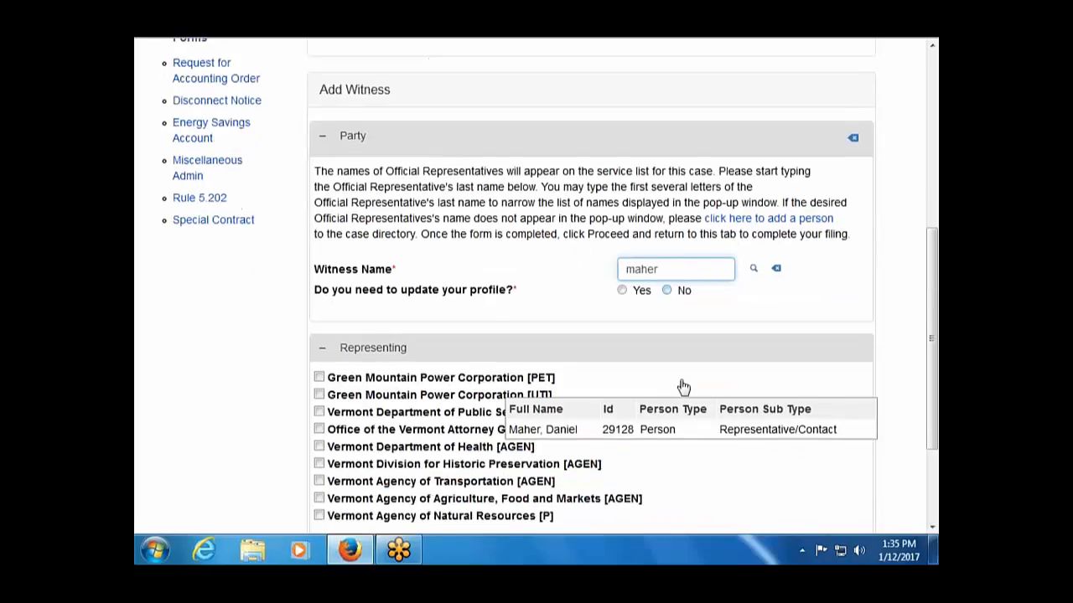
{"action": "key", "text": "Down"}
{"action": "key", "text": "Tab"}
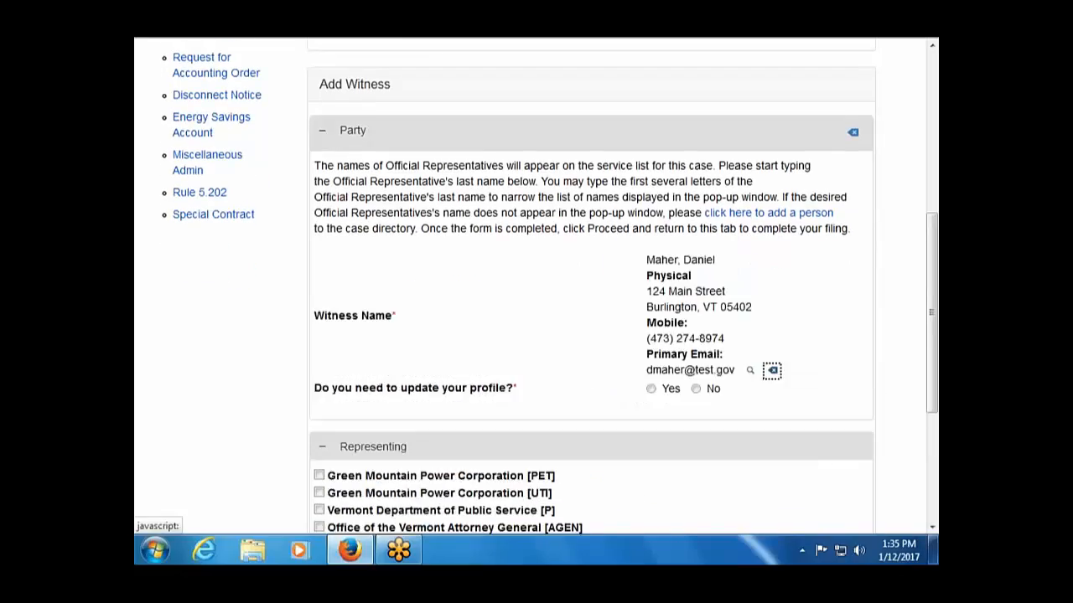
{"action": "right_click", "coordinate": [695, 392]}
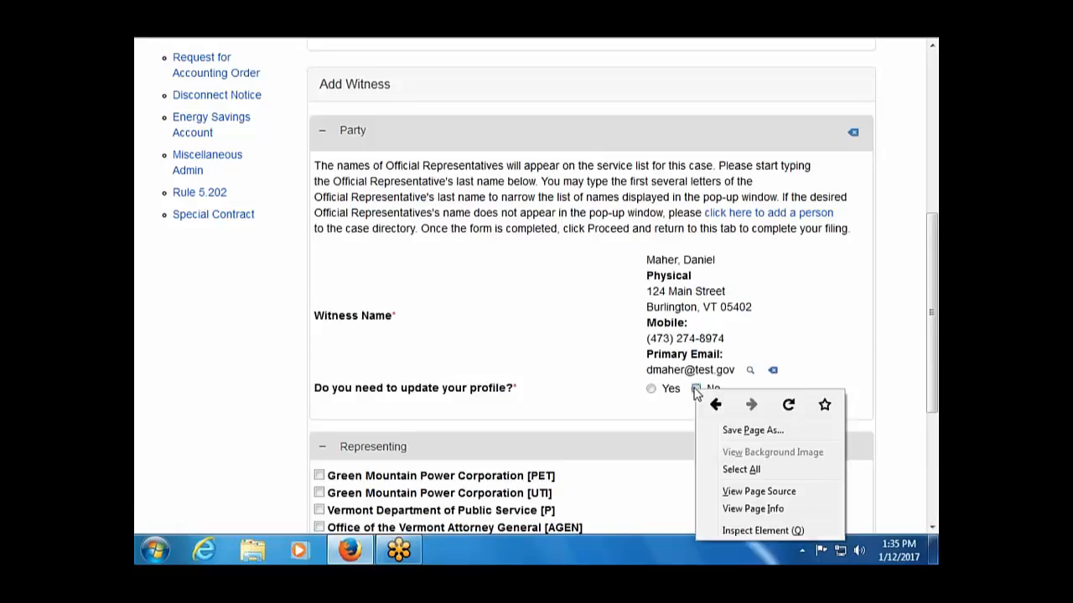
{"action": "left_click", "coordinate": [592, 460]}
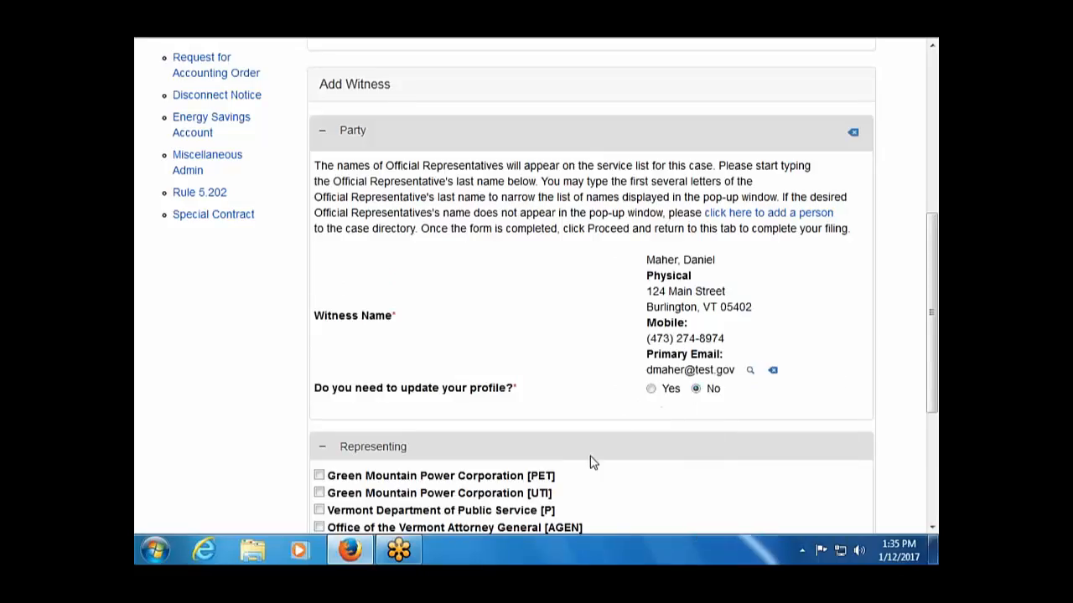
Mark Green Mountain Power Corporation [PET] as represented and submit the witness filing.
{"action": "scroll", "coordinate": [592, 460], "scroll_direction": "down", "scroll_amount": 2}
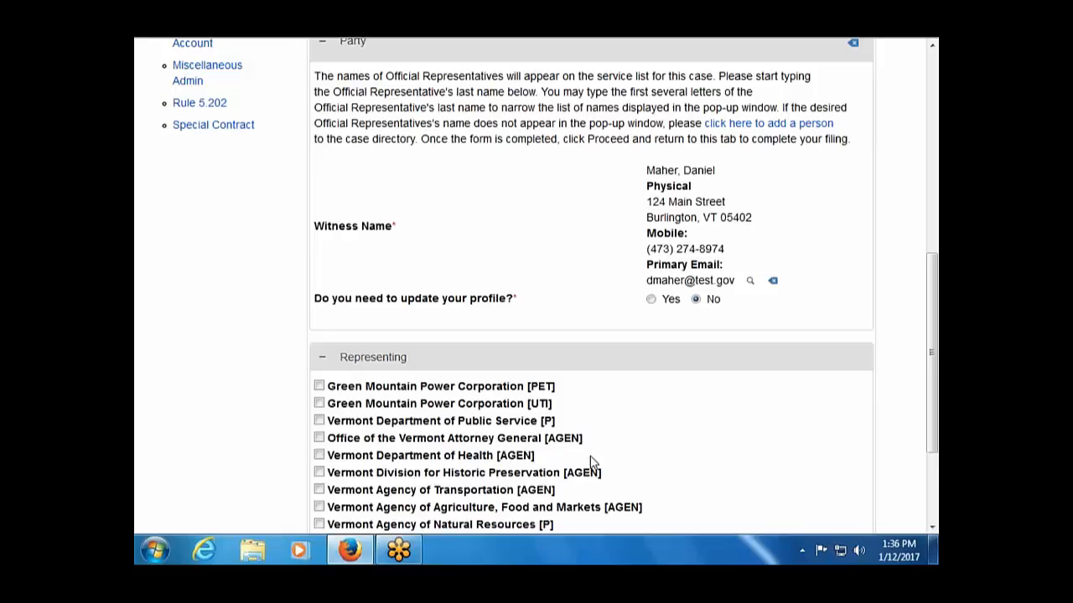
{"action": "scroll", "coordinate": [652, 394], "scroll_direction": "down", "scroll_amount": 1}
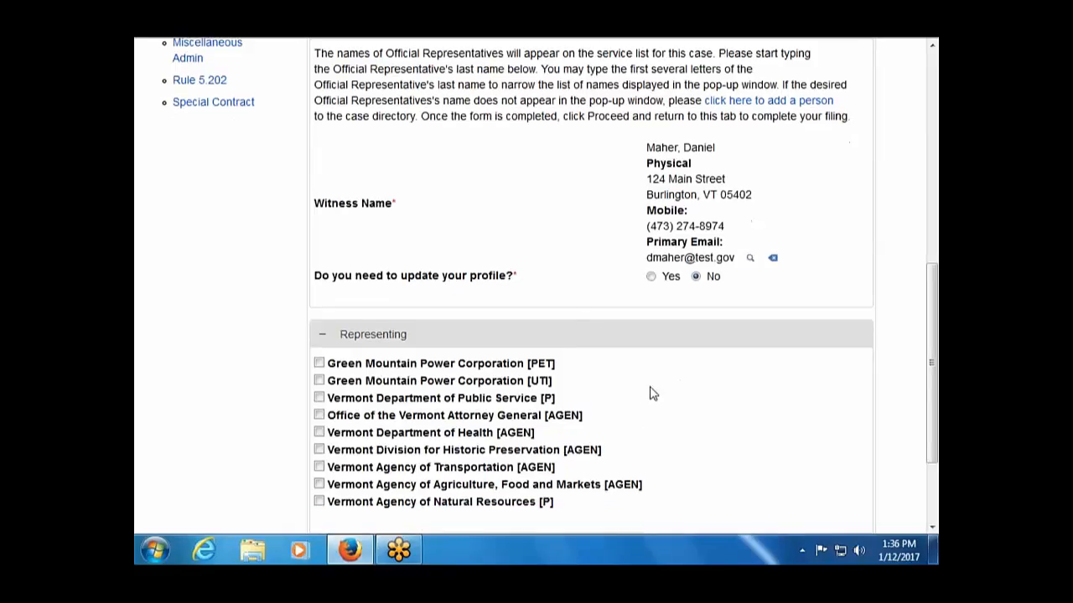
{"action": "scroll", "coordinate": [652, 394], "scroll_direction": "down", "scroll_amount": 3}
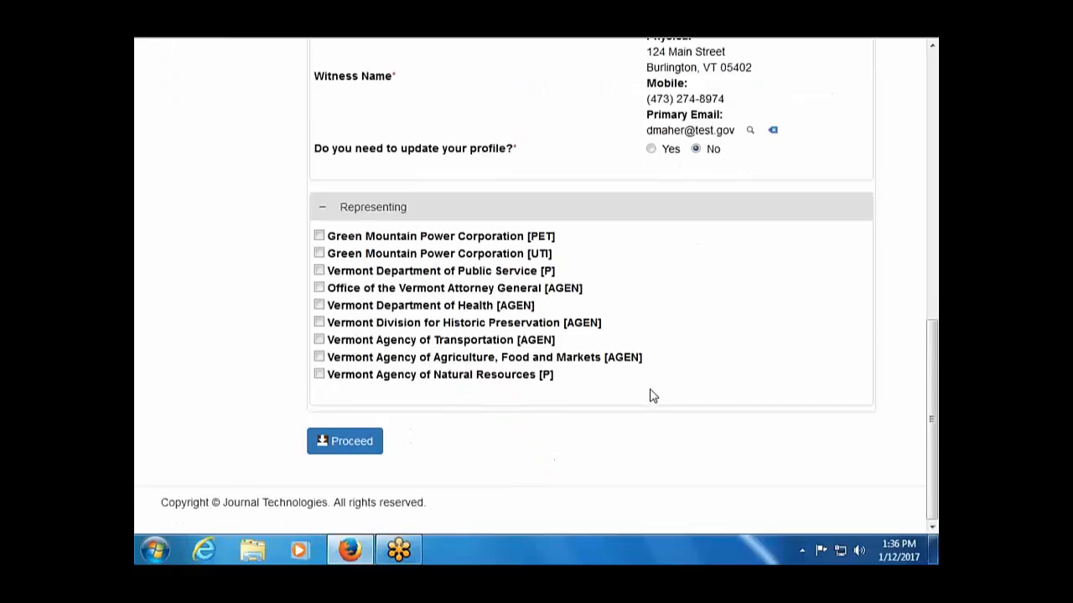
{"action": "left_click", "coordinate": [318, 236]}
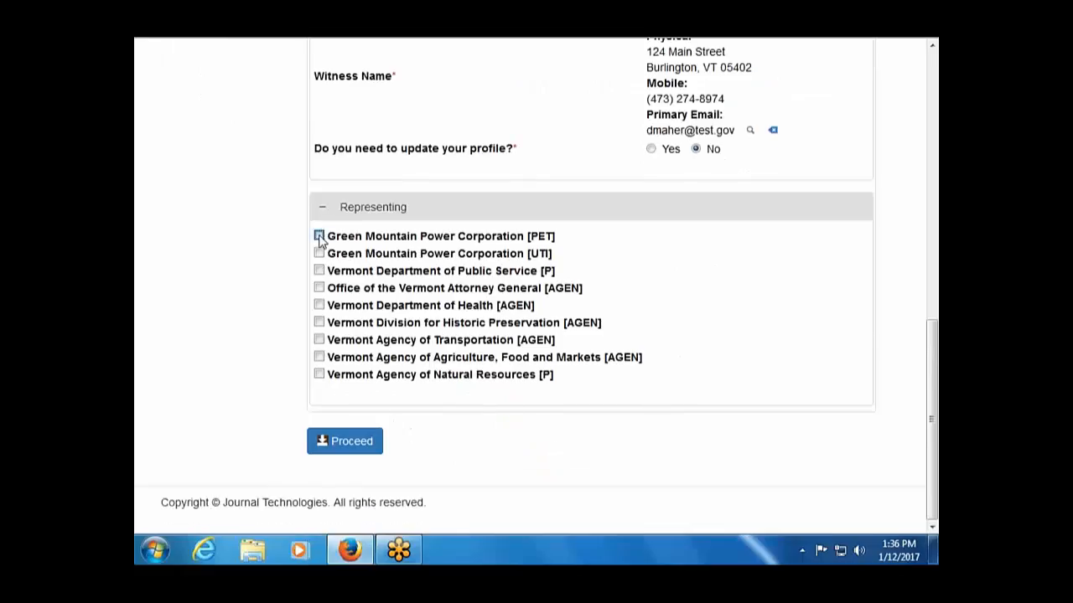
{"action": "left_click", "coordinate": [352, 442]}
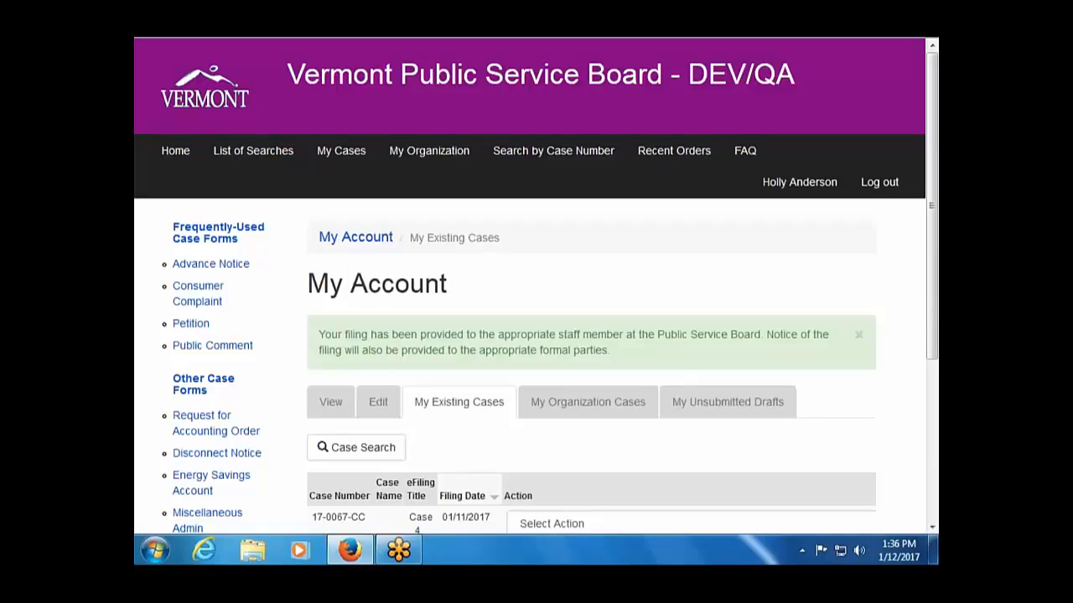
{"action": "scroll", "coordinate": [536, 335], "scroll_direction": "down", "scroll_amount": 2}
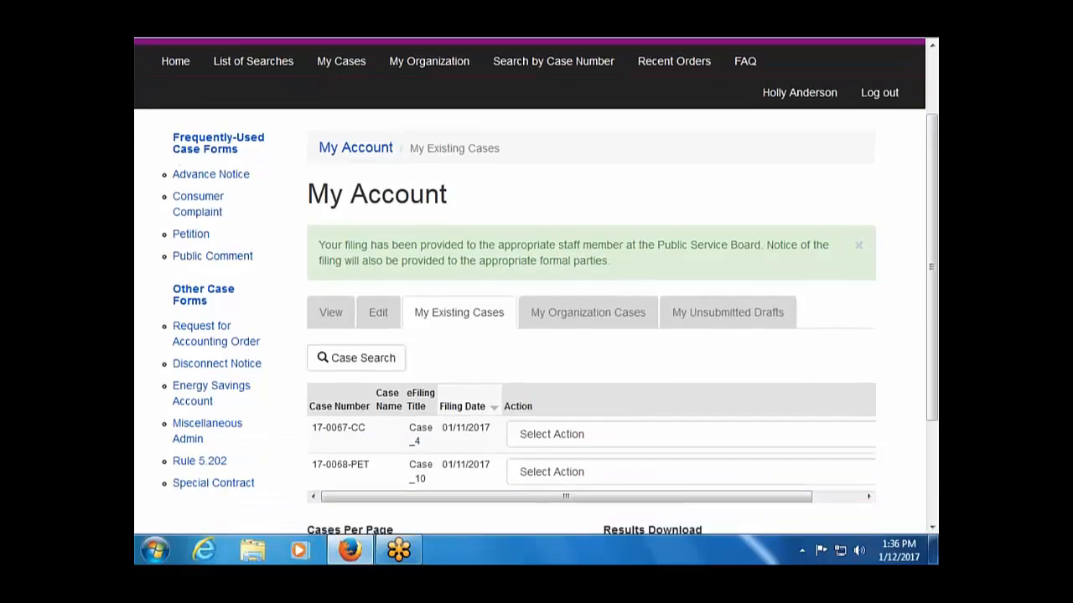
{"action": "scroll", "coordinate": [537, 285], "scroll_direction": "down", "scroll_amount": 2}
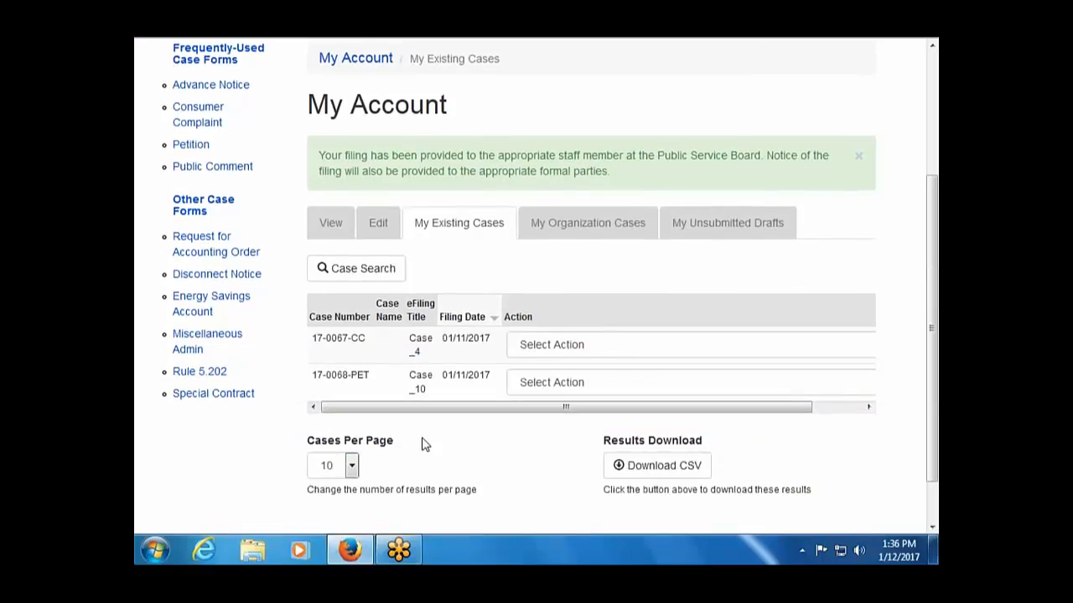
Choose Add Prefiled Testimony Exhibit Affidavit from case 17-0067-CC's action list.
{"action": "scroll", "coordinate": [289, 243], "scroll_direction": "up", "scroll_amount": 4}
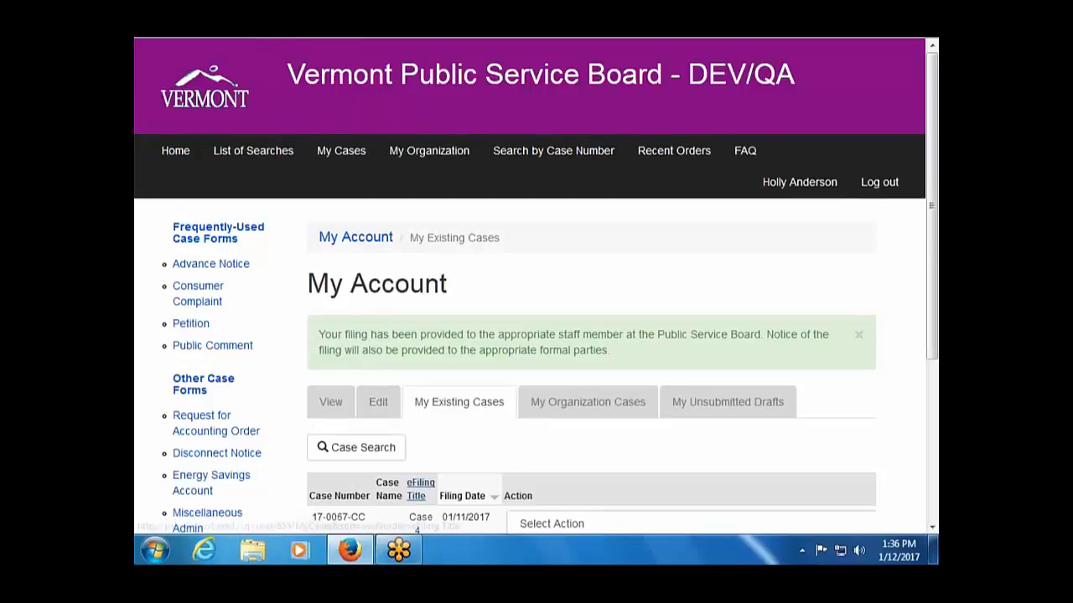
{"action": "scroll", "coordinate": [419, 429], "scroll_direction": "down", "scroll_amount": 1}
{"action": "scroll", "coordinate": [419, 429], "scroll_direction": "down", "scroll_amount": 1}
{"action": "left_click", "coordinate": [544, 434]}
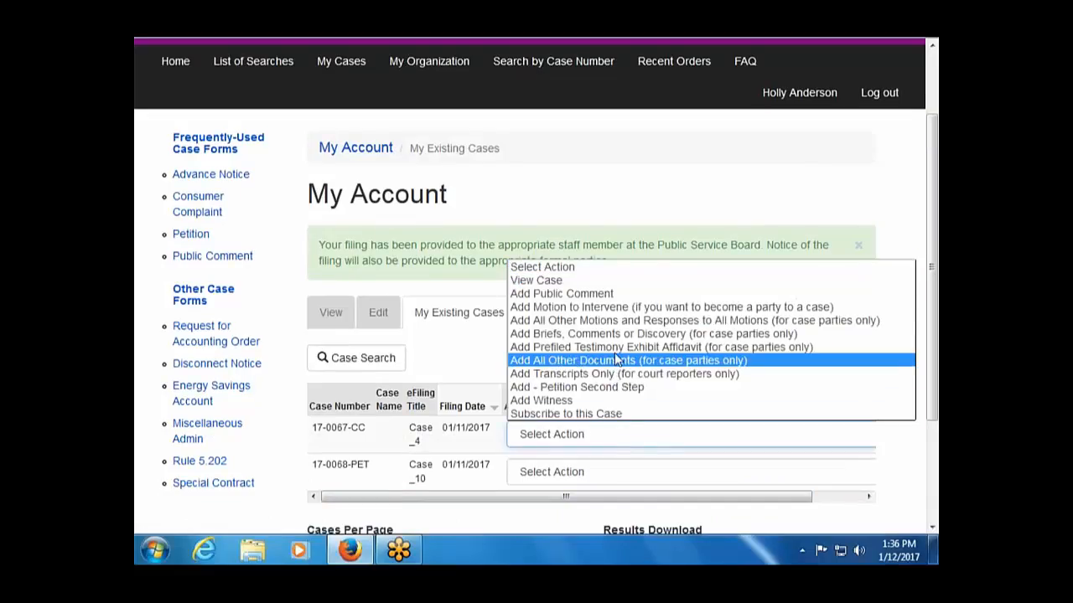
{"action": "left_click", "coordinate": [614, 347]}
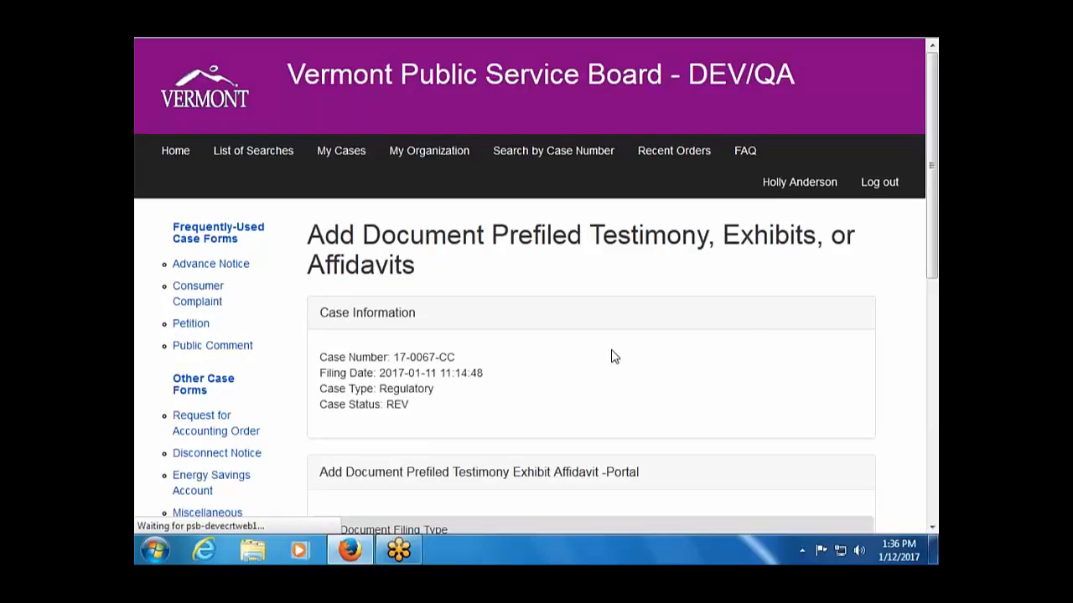
Mark it a New Filing, make item 1 PFDIR Direct Prefiled with Document1.pdf, and add a second item.
{"action": "scroll", "coordinate": [613, 356], "scroll_direction": "down", "scroll_amount": 4}
{"action": "scroll", "coordinate": [611, 350], "scroll_direction": "down", "scroll_amount": 2}
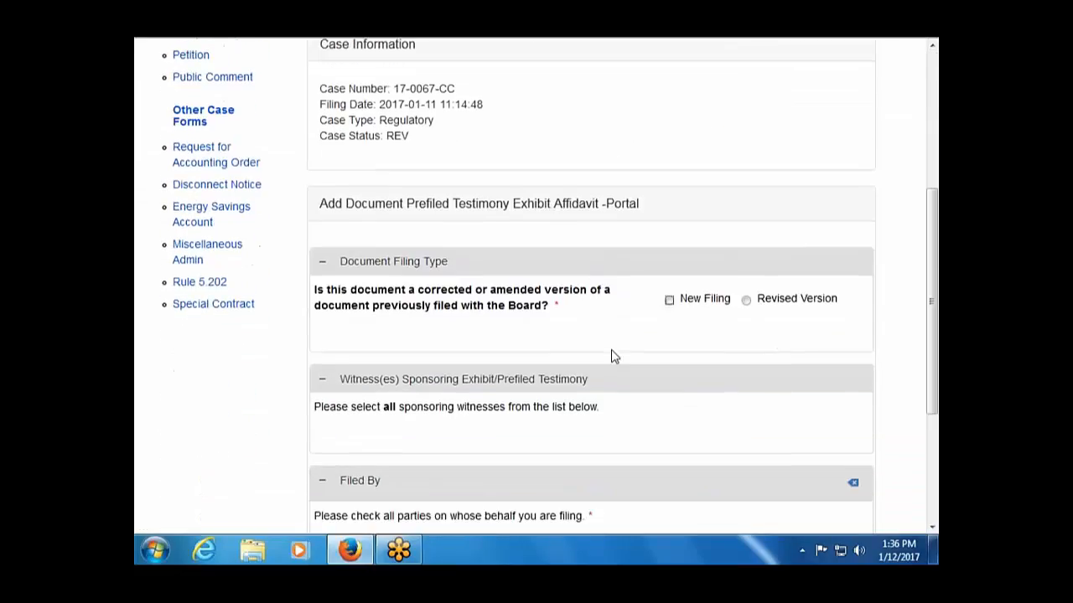
{"action": "left_click", "coordinate": [669, 300]}
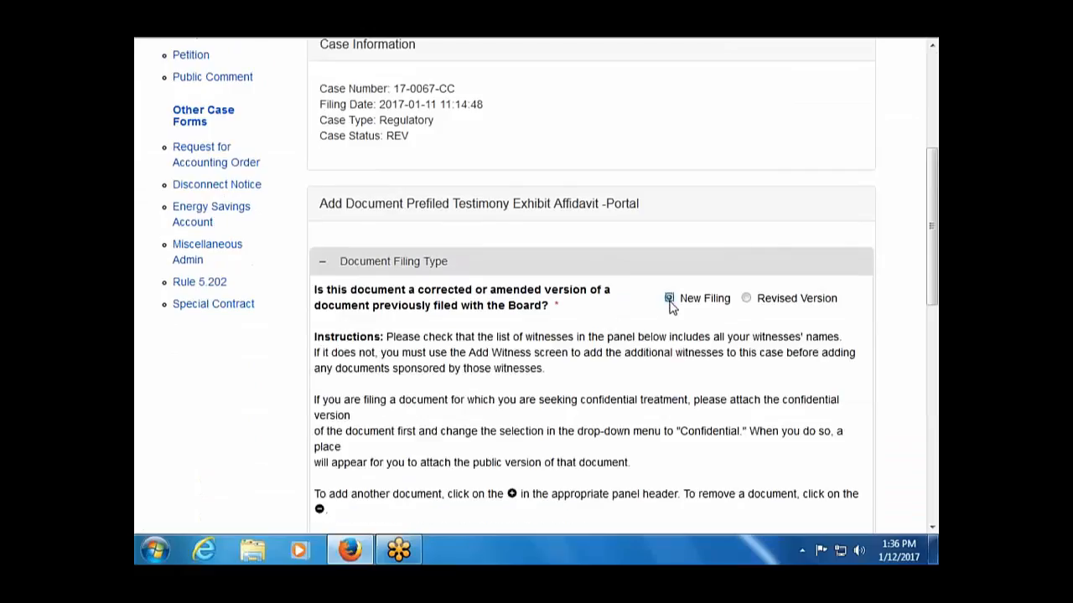
{"action": "scroll", "coordinate": [585, 341], "scroll_direction": "down", "scroll_amount": 4}
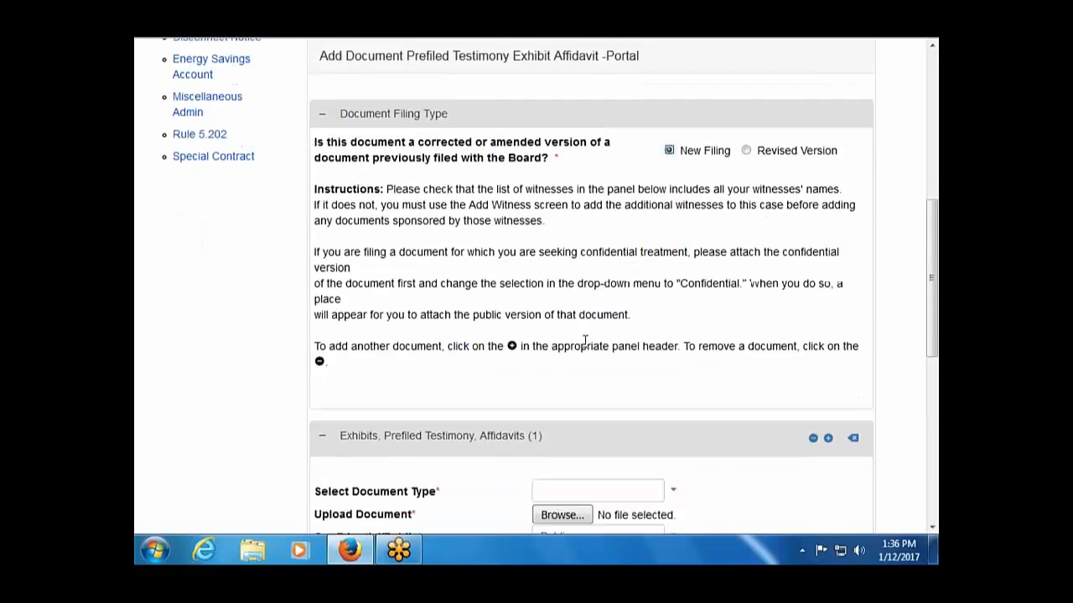
{"action": "scroll", "coordinate": [585, 341], "scroll_direction": "down", "scroll_amount": 2}
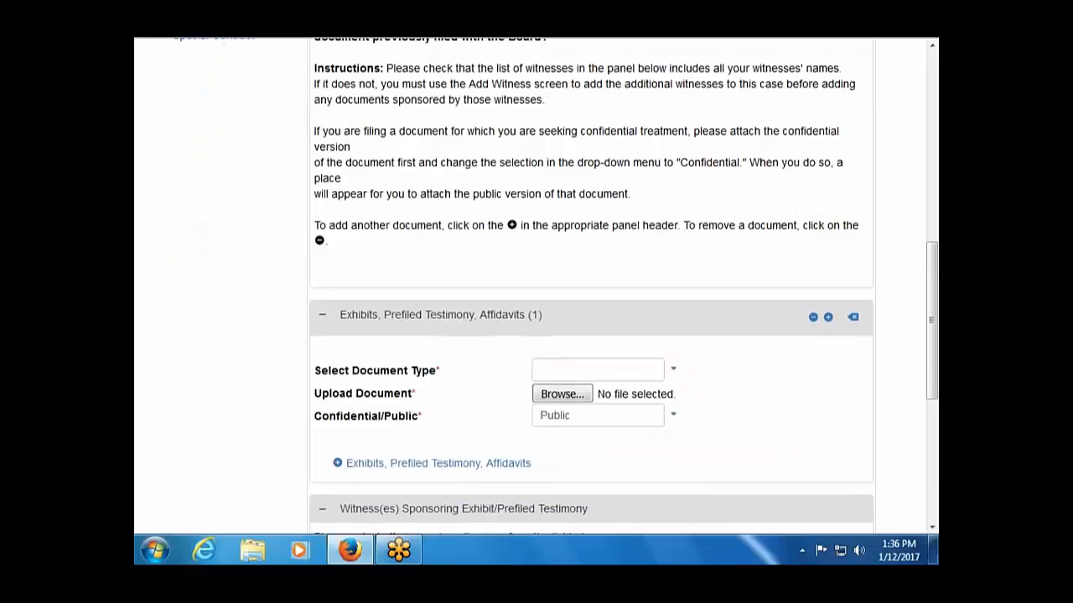
{"action": "left_click", "coordinate": [673, 373]}
{"action": "left_click", "coordinate": [630, 440]}
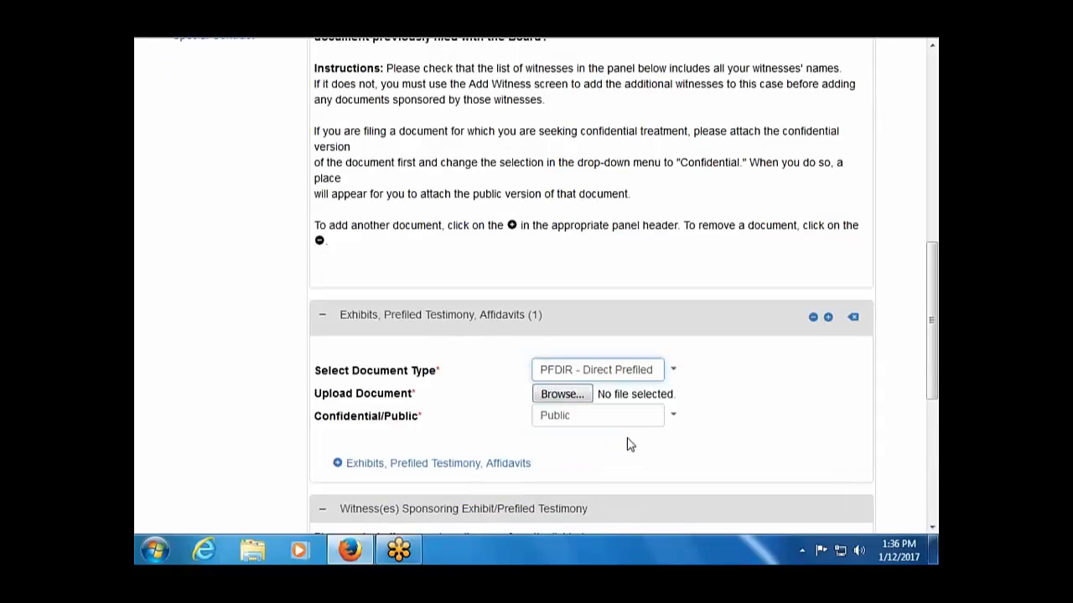
{"action": "left_click", "coordinate": [566, 397]}
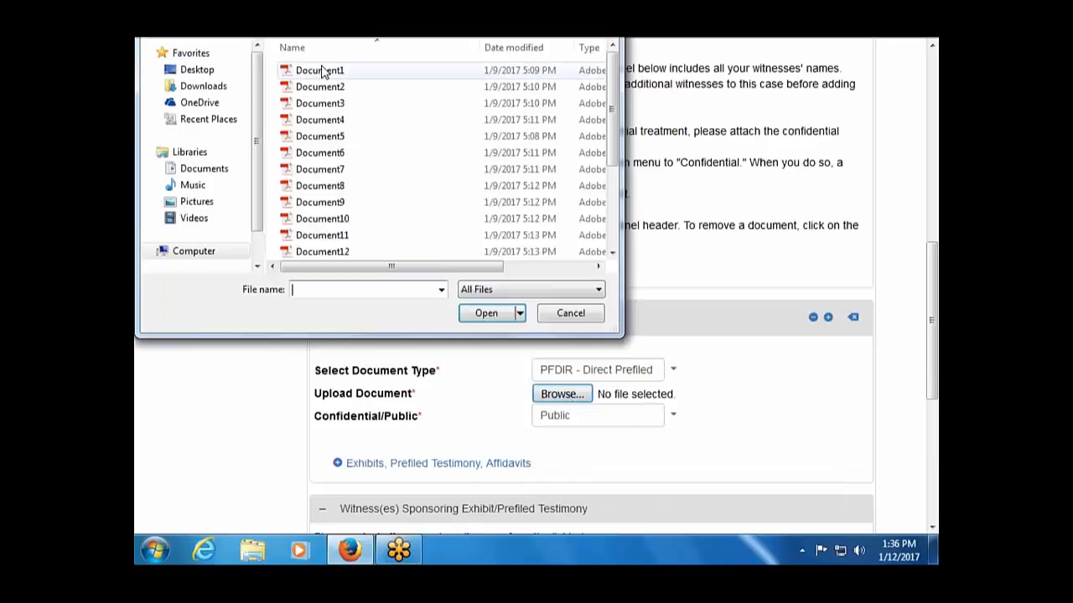
{"action": "double_click", "coordinate": [322, 72]}
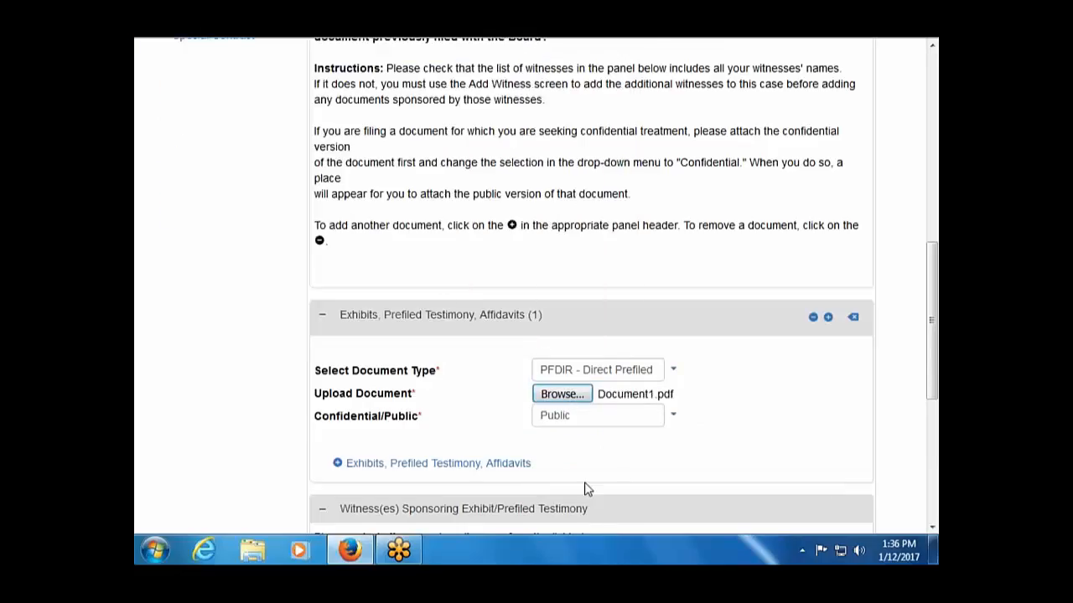
{"action": "scroll", "coordinate": [574, 482], "scroll_direction": "down", "scroll_amount": 2}
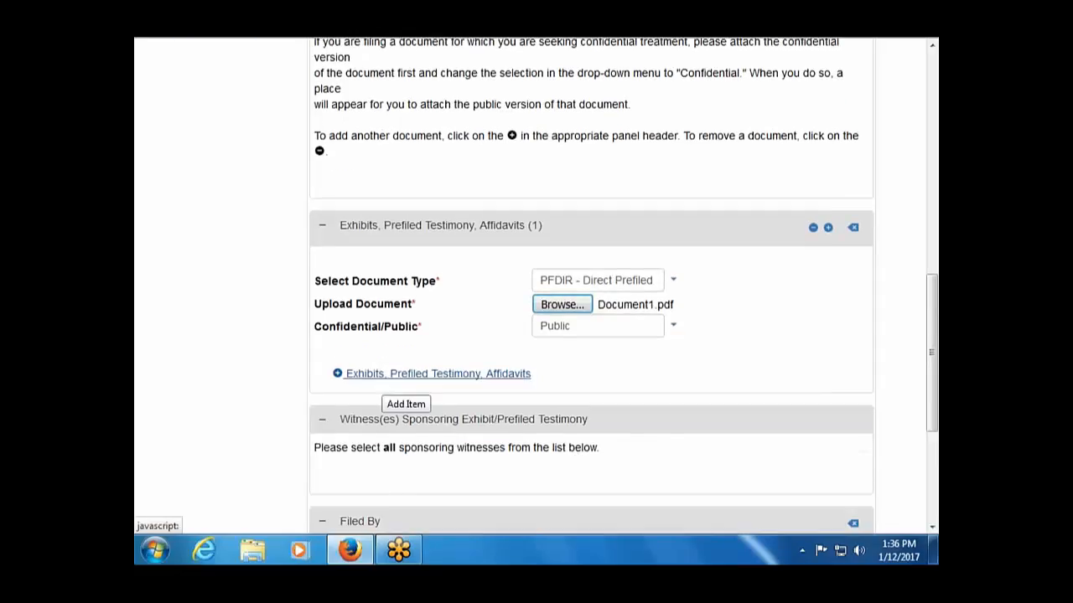
{"action": "left_click", "coordinate": [387, 377]}
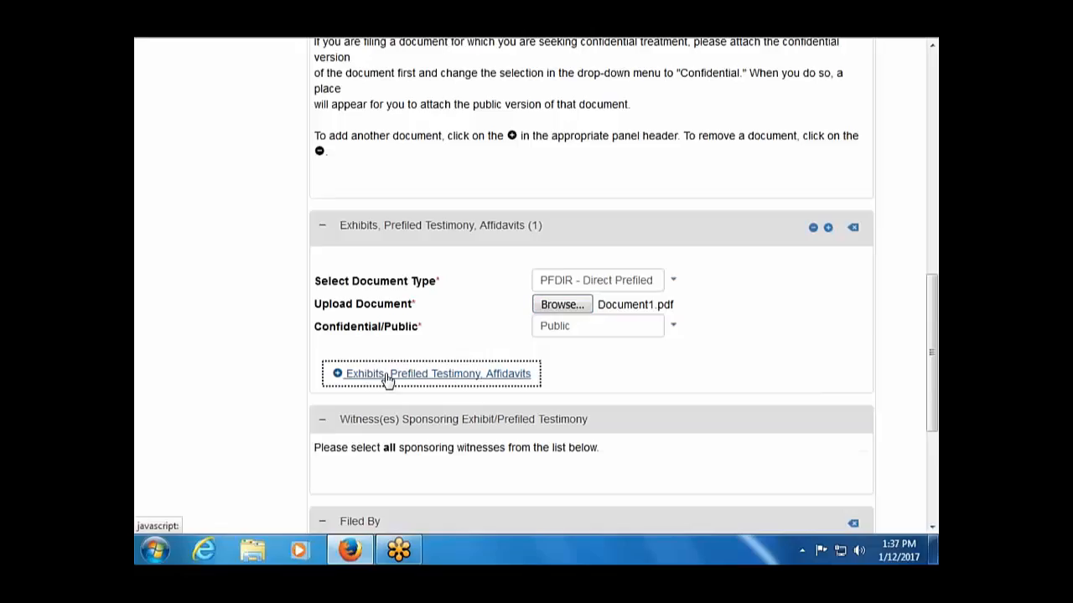
{"action": "scroll", "coordinate": [386, 400], "scroll_direction": "down", "scroll_amount": 4}
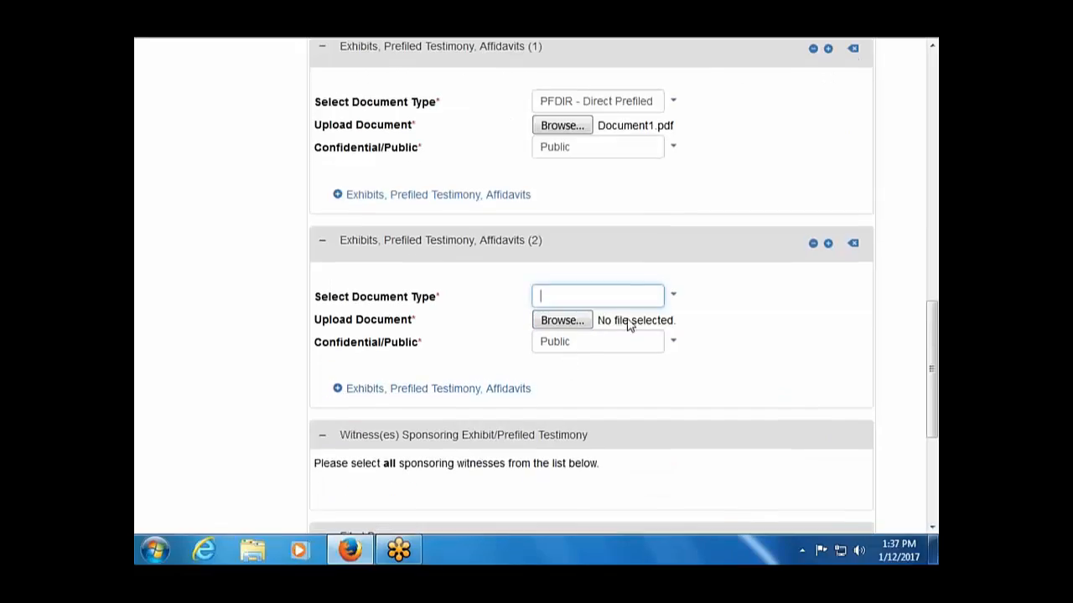
Make the second item an EXH Exhibit with Document2.pdf attached and exhibit type Other.
{"action": "left_click", "coordinate": [676, 298]}
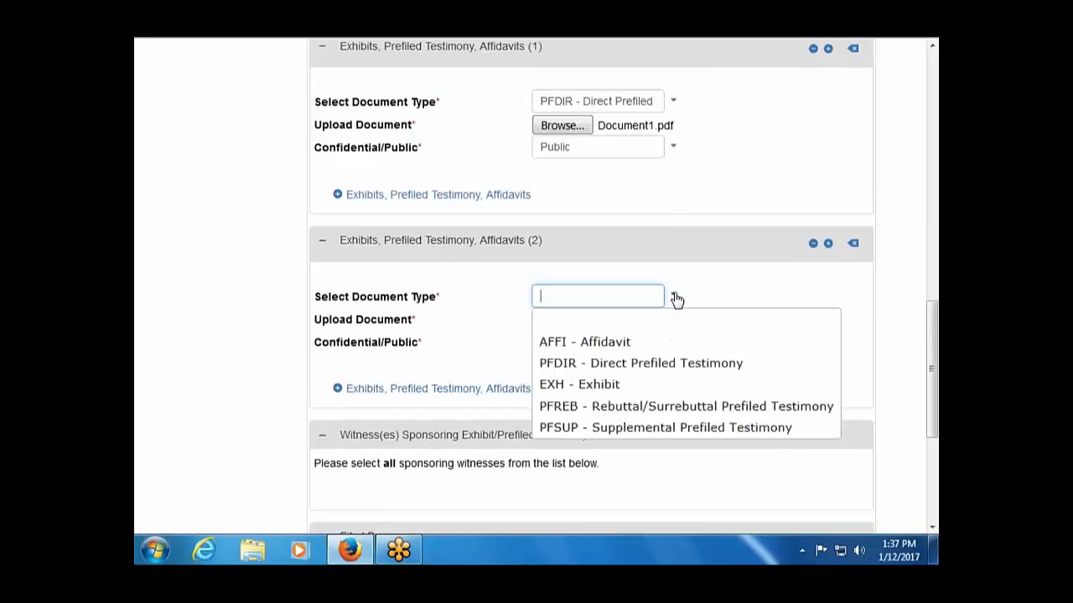
{"action": "left_click", "coordinate": [661, 387]}
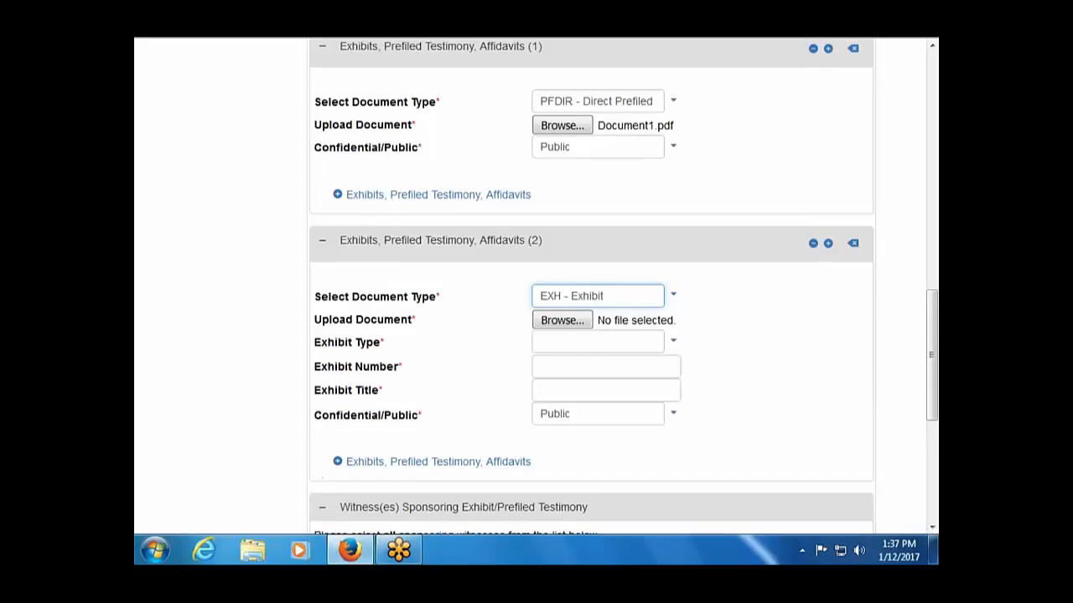
{"action": "left_click", "coordinate": [557, 322]}
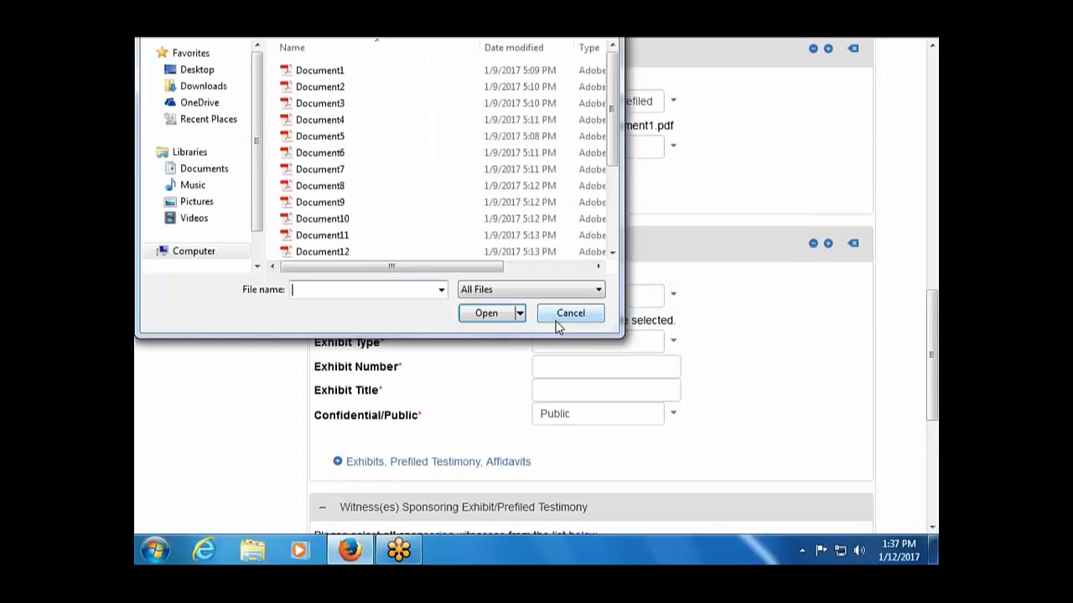
{"action": "double_click", "coordinate": [352, 92]}
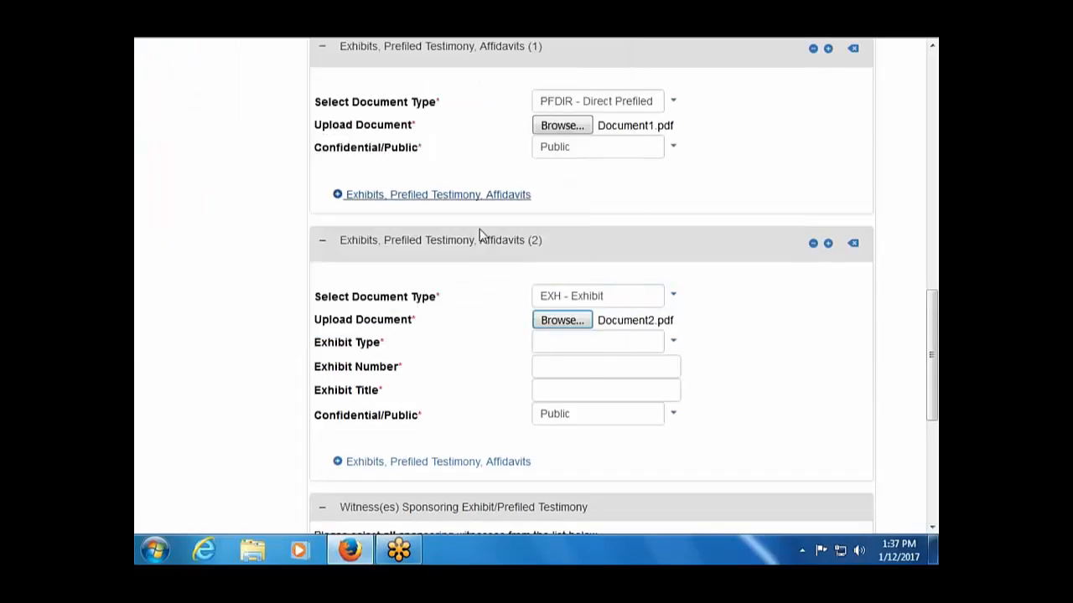
{"action": "left_click", "coordinate": [673, 347]}
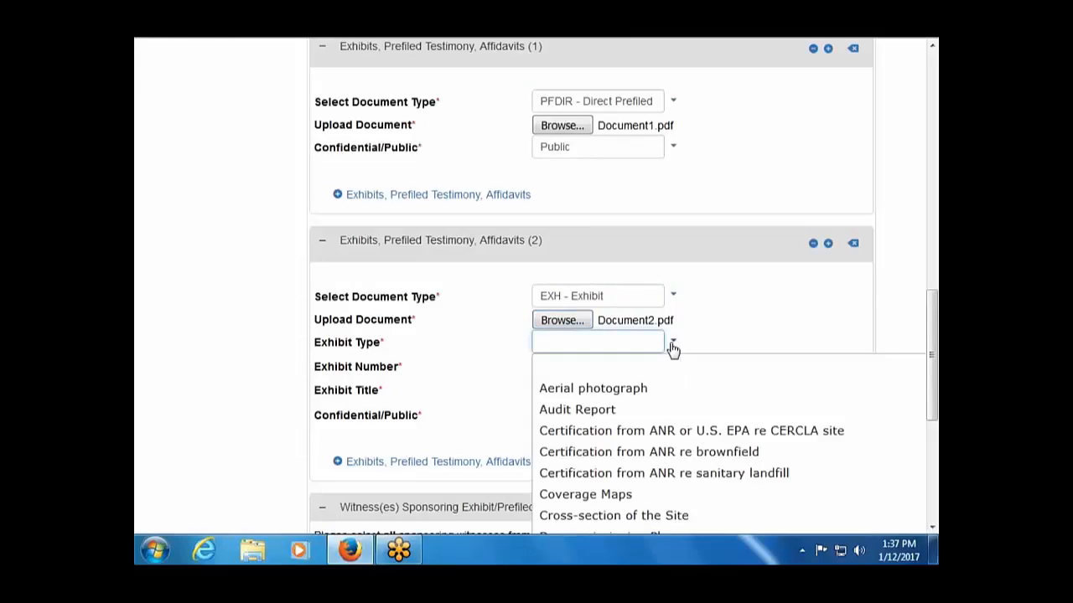
{"action": "scroll", "coordinate": [673, 347], "scroll_direction": "down", "scroll_amount": 4}
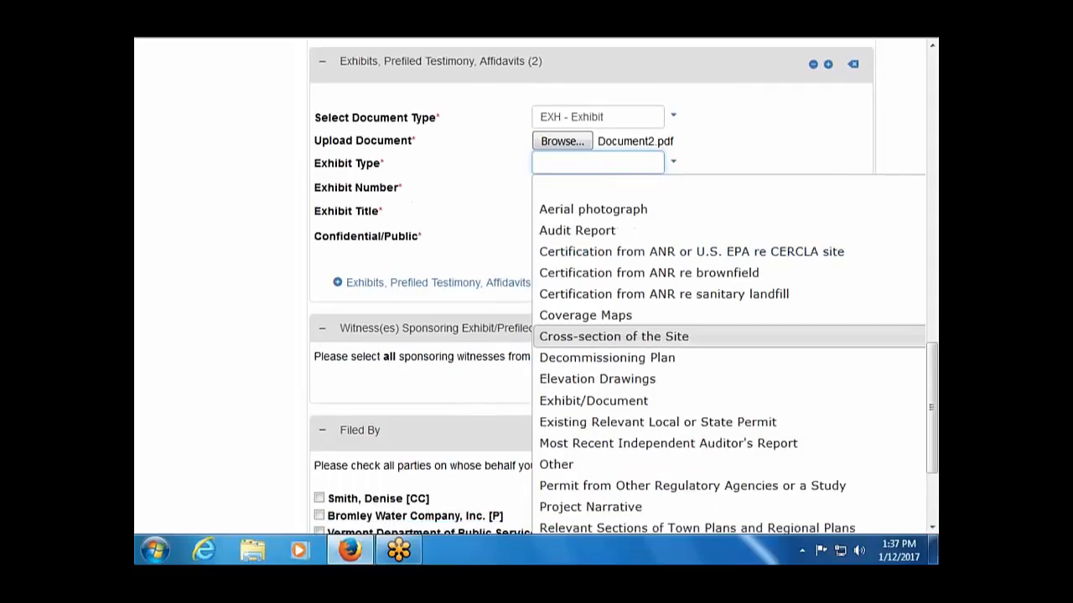
{"action": "scroll", "coordinate": [673, 335], "scroll_direction": "down", "scroll_amount": 2}
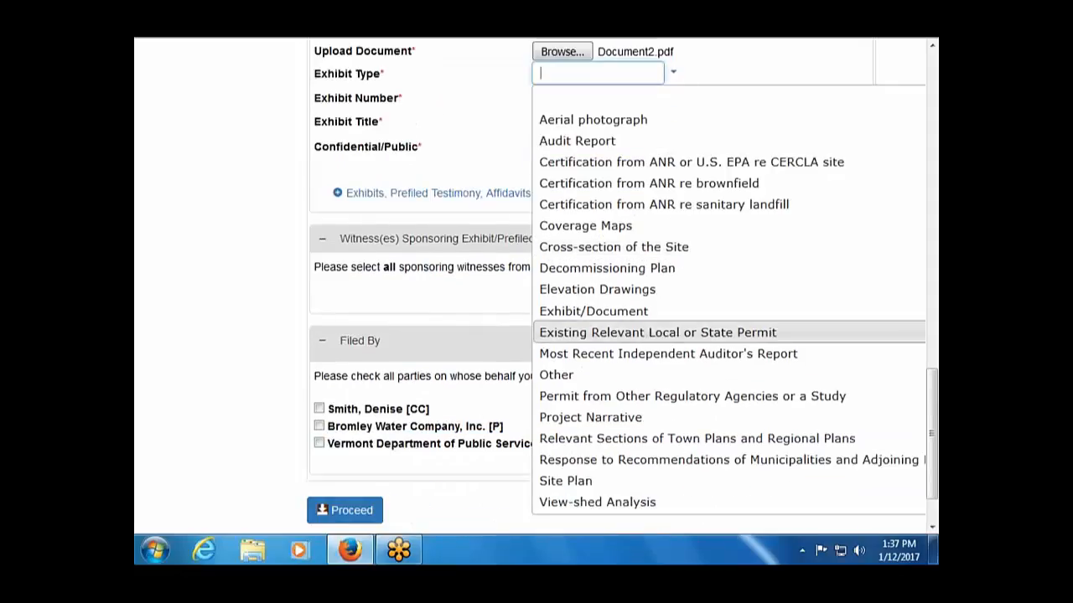
{"action": "scroll", "coordinate": [673, 340], "scroll_direction": "down", "scroll_amount": 2}
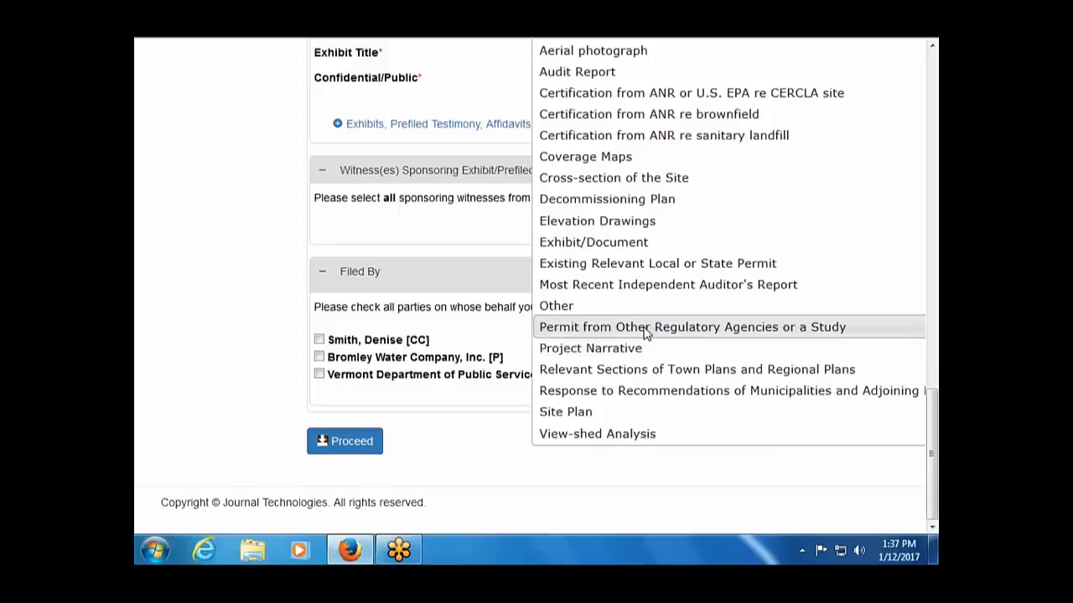
{"action": "left_click", "coordinate": [591, 308]}
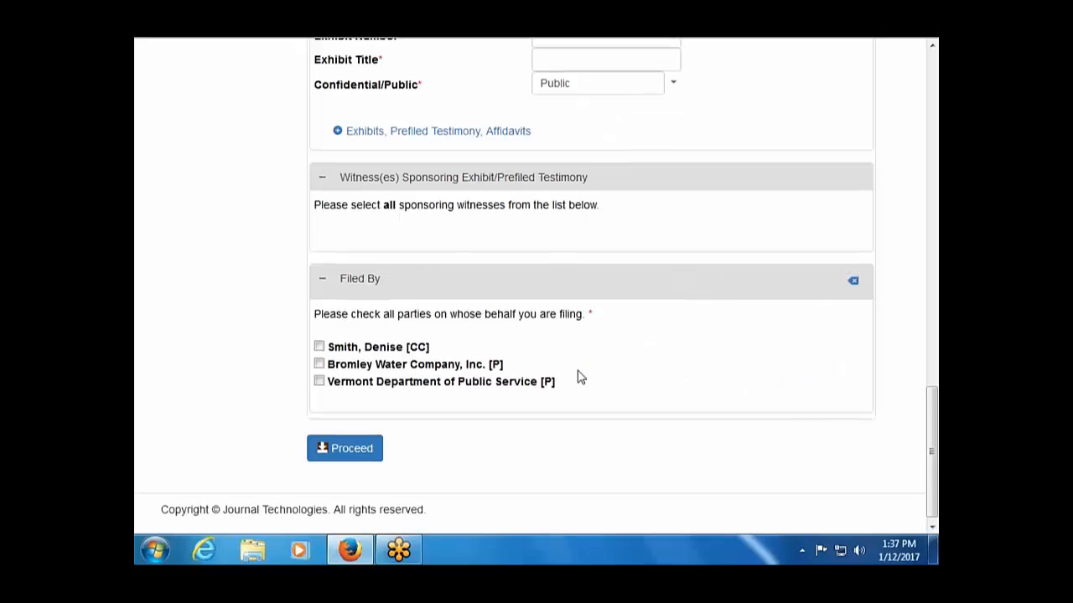
{"action": "left_click", "coordinate": [557, 295]}
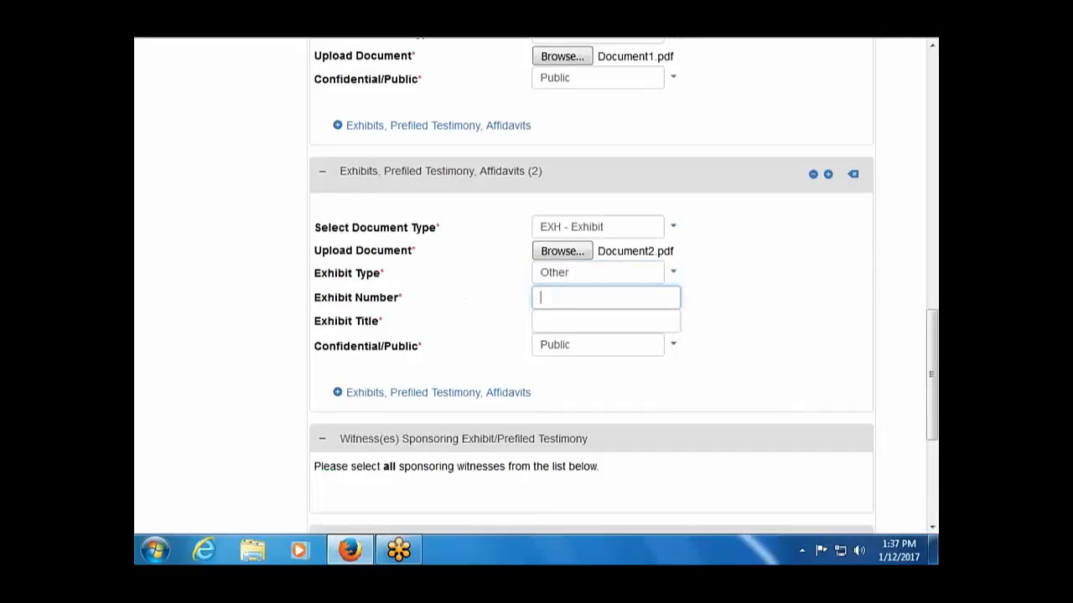
Title the exhibit 'Map of Sound Analysis' and give it exhibit number PET-DM-1.
{"action": "left_click", "coordinate": [548, 320]}
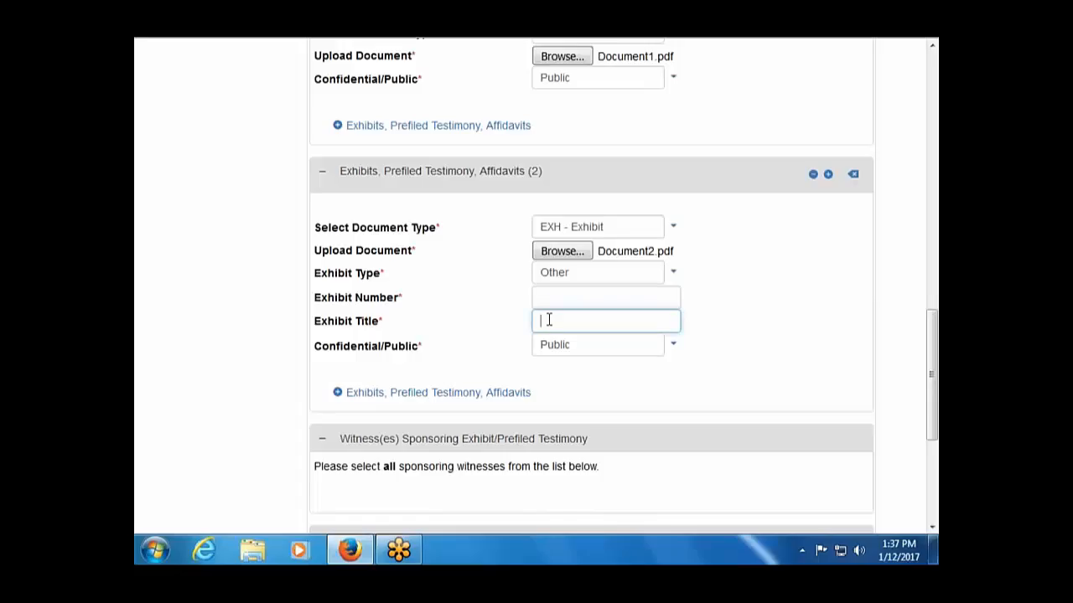
{"action": "type", "text": "Map of Sound Analysis"}
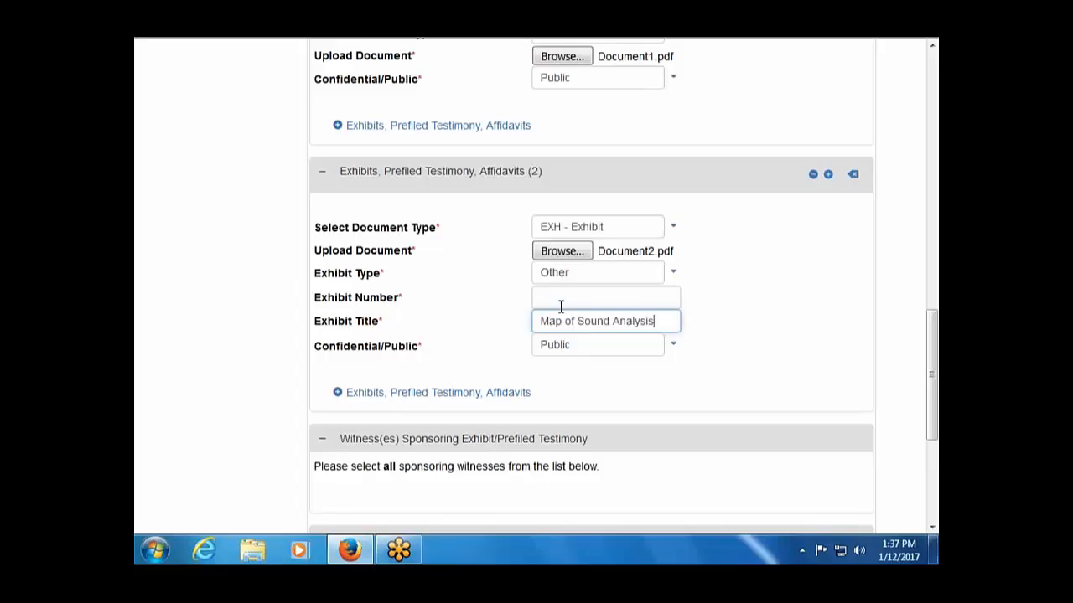
{"action": "left_click", "coordinate": [563, 300]}
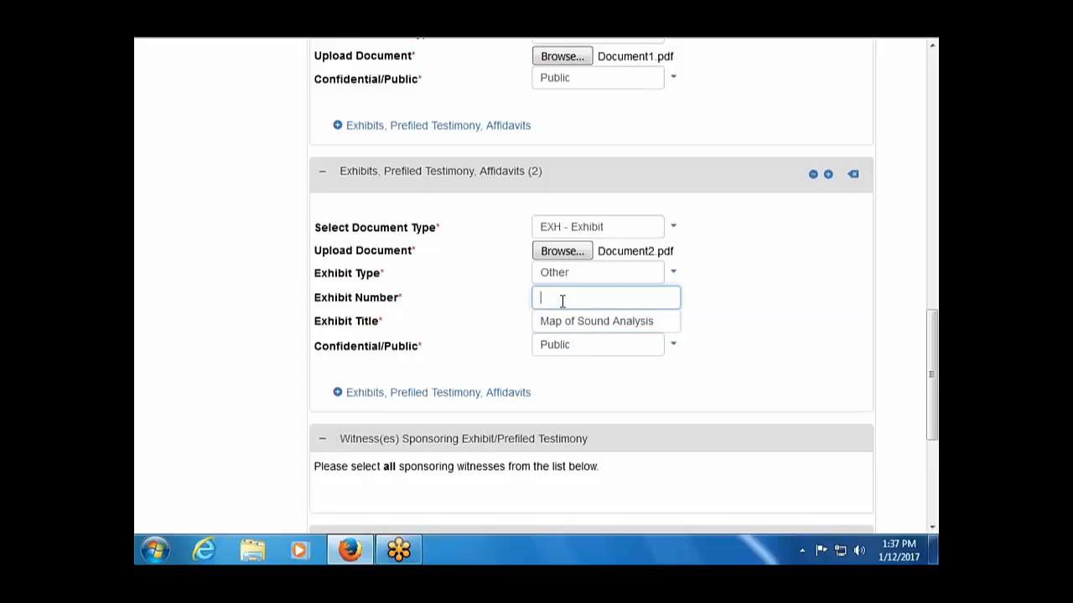
{"action": "type", "text": "D"}
{"action": "key", "text": "BackSpace"}
{"action": "type", "text": "PET-DM-1"}
{"action": "scroll", "coordinate": [561, 302], "scroll_direction": "down", "scroll_amount": 3}
{"action": "scroll", "coordinate": [549, 287], "scroll_direction": "down", "scroll_amount": 1}
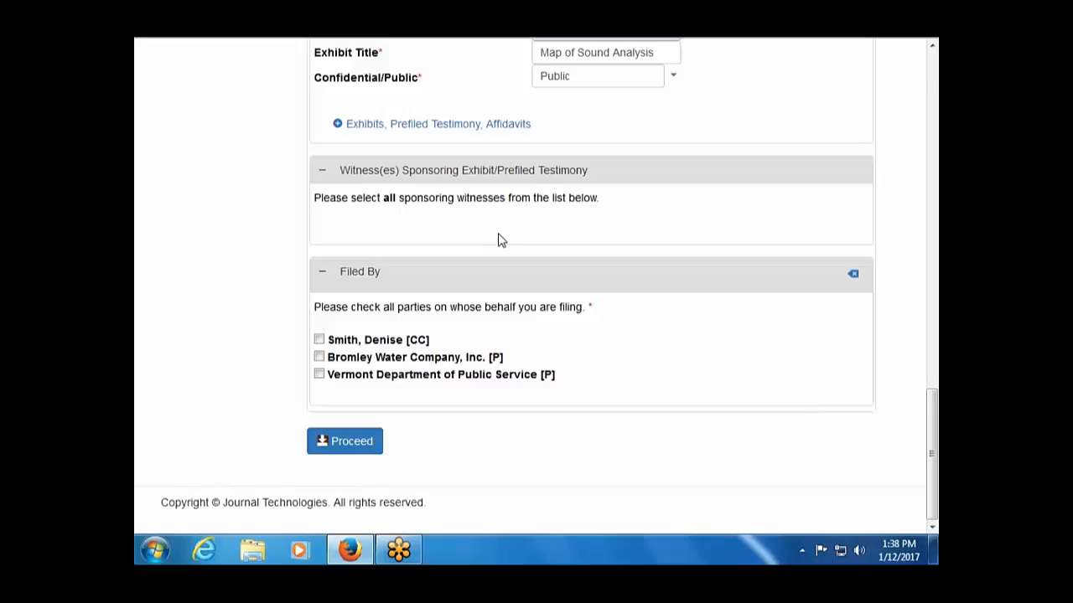
Review the filing form and spot that it is for the wrong case, 17-0067-CC.
{"action": "scroll", "coordinate": [498, 240], "scroll_direction": "up", "scroll_amount": 15}
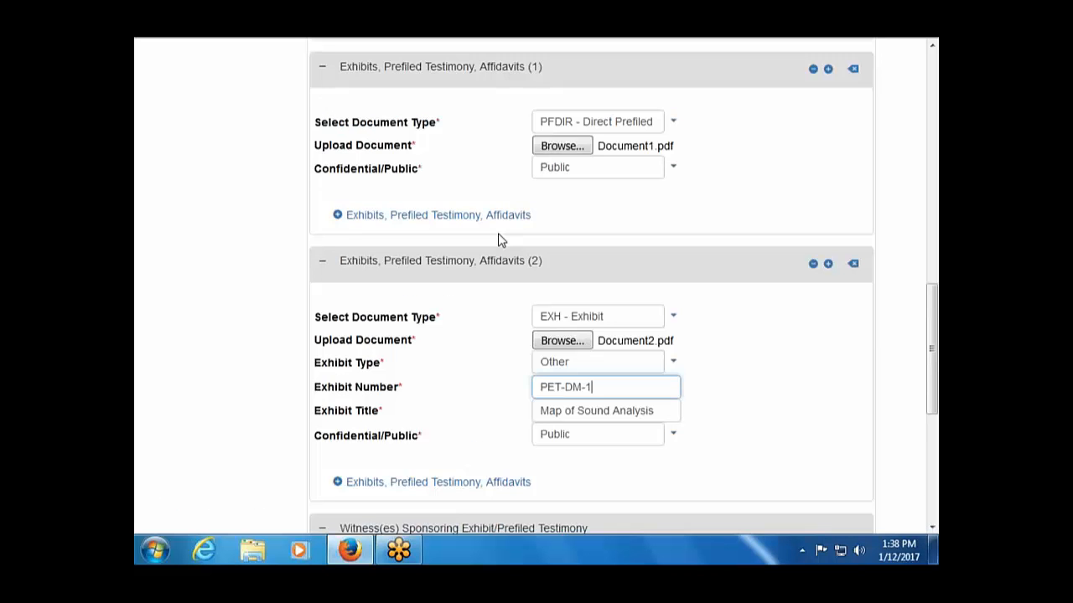
{"action": "scroll", "coordinate": [498, 241], "scroll_direction": "up", "scroll_amount": 5}
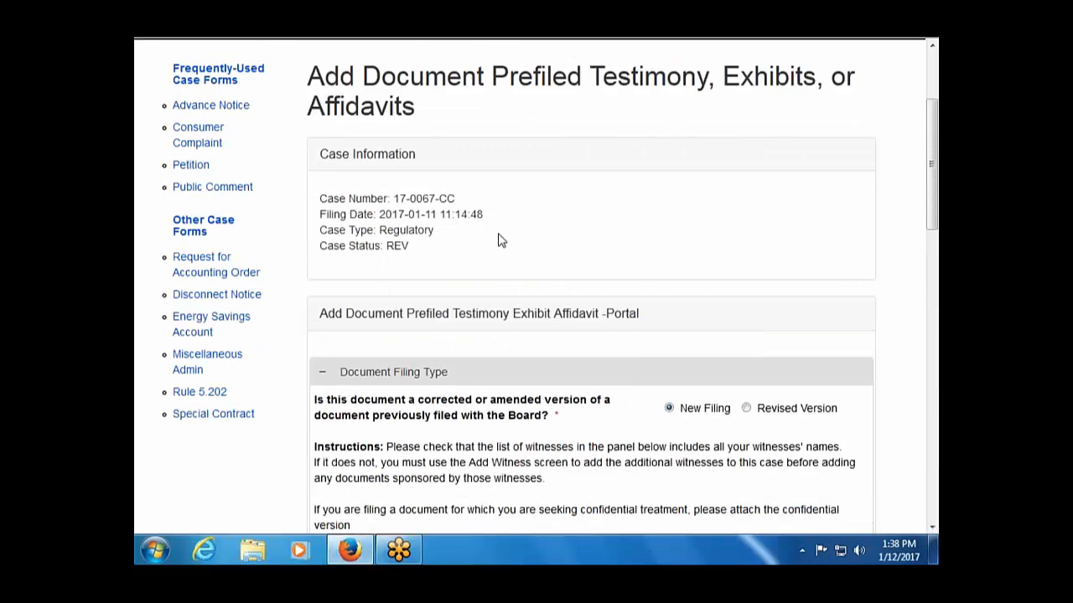
{"action": "scroll", "coordinate": [497, 240], "scroll_direction": "down", "scroll_amount": 15}
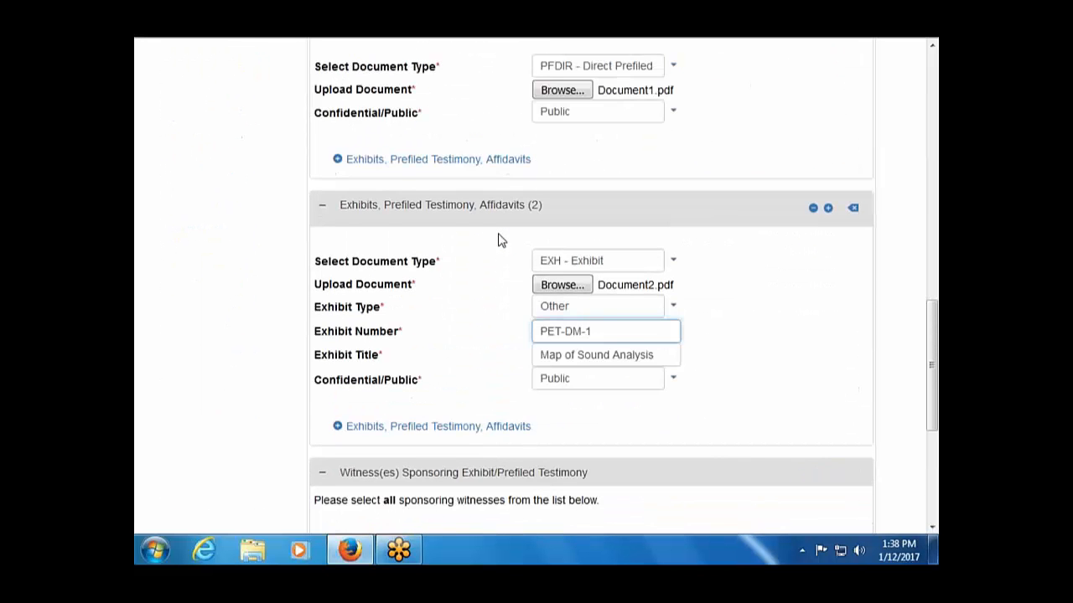
{"action": "scroll", "coordinate": [497, 241], "scroll_direction": "down", "scroll_amount": 5}
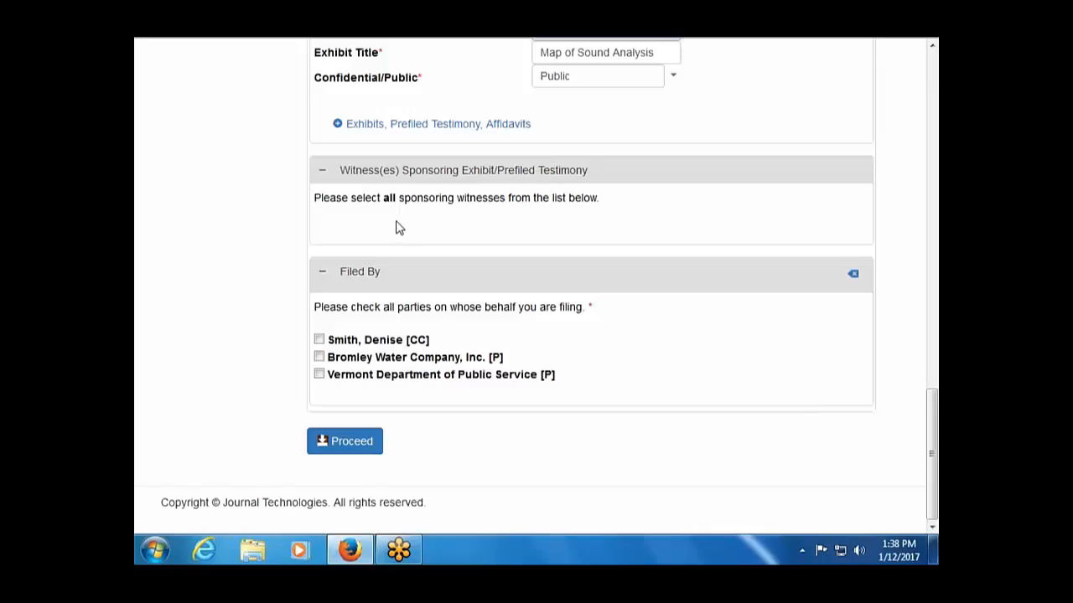
{"action": "scroll", "coordinate": [398, 228], "scroll_direction": "up", "scroll_amount": 10}
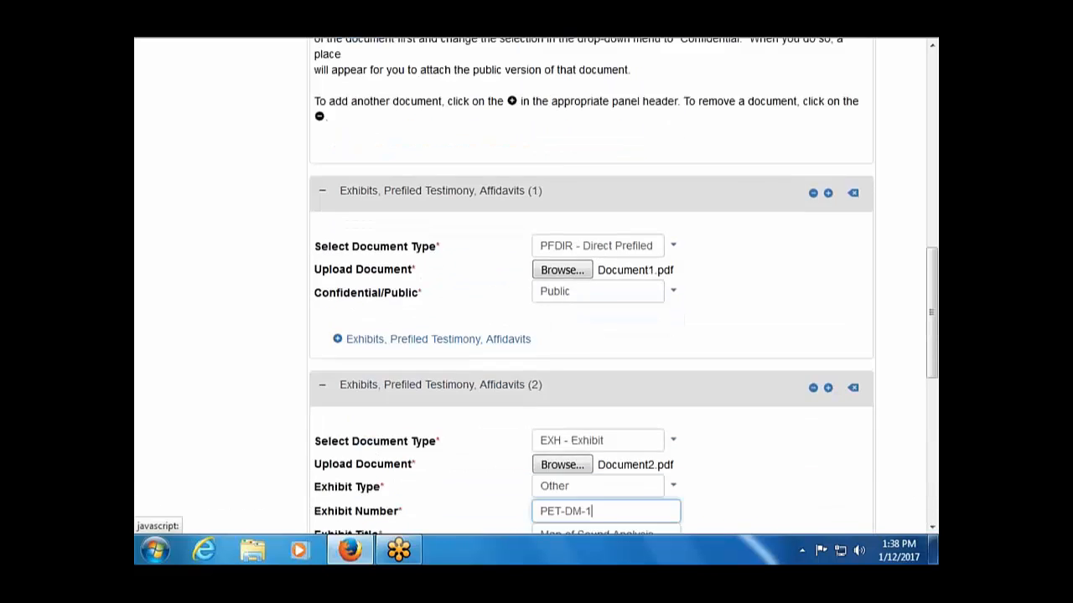
{"action": "scroll", "coordinate": [536, 285], "scroll_direction": "up", "scroll_amount": 10}
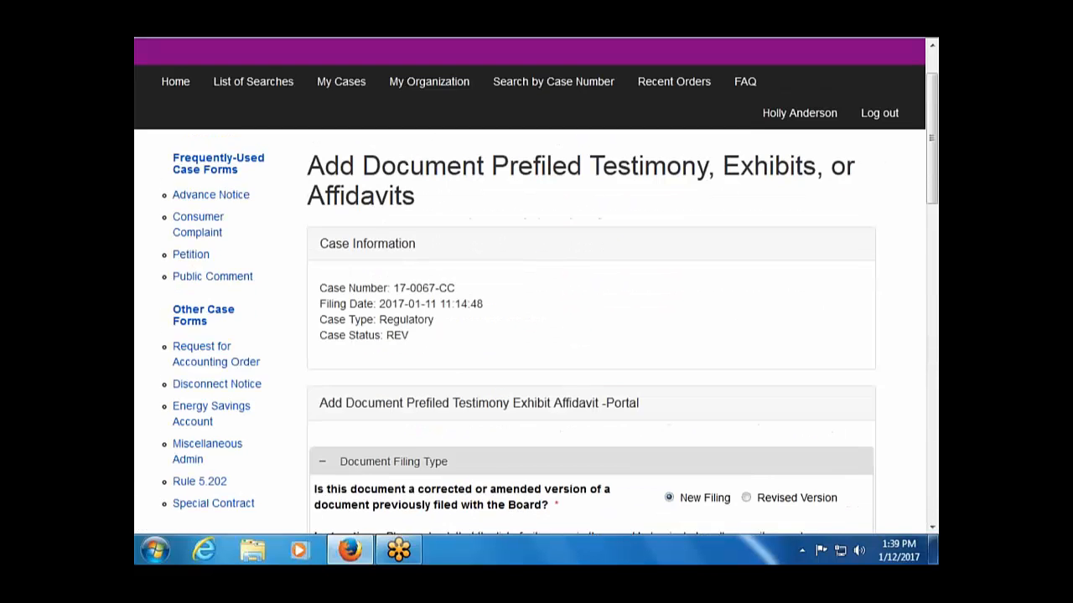
{"action": "scroll", "coordinate": [536, 285], "scroll_direction": "down", "scroll_amount": 6}
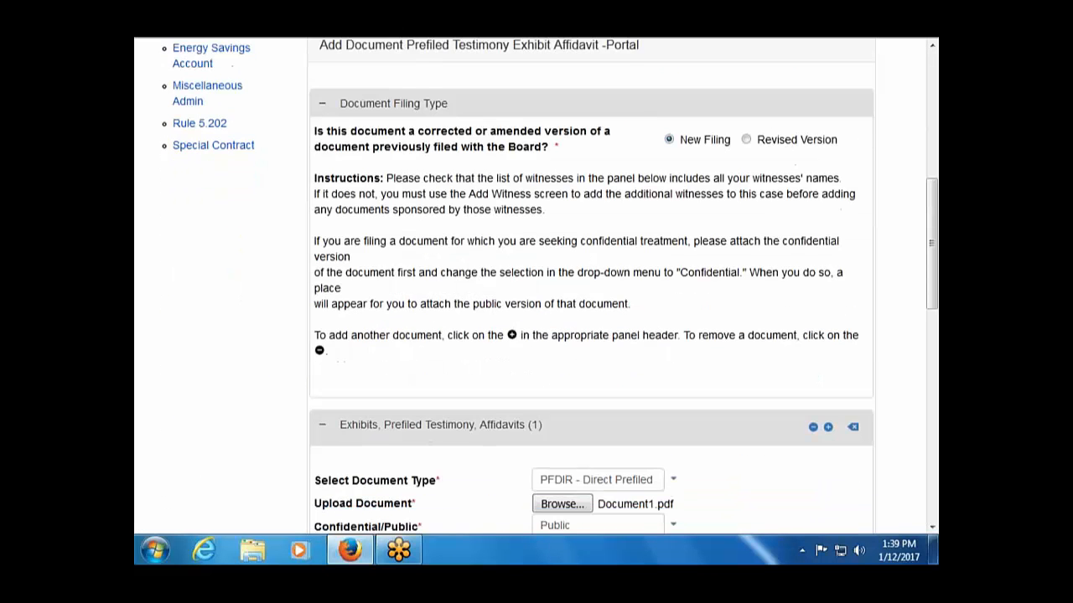
{"action": "scroll", "coordinate": [536, 285], "scroll_direction": "down", "scroll_amount": 7}
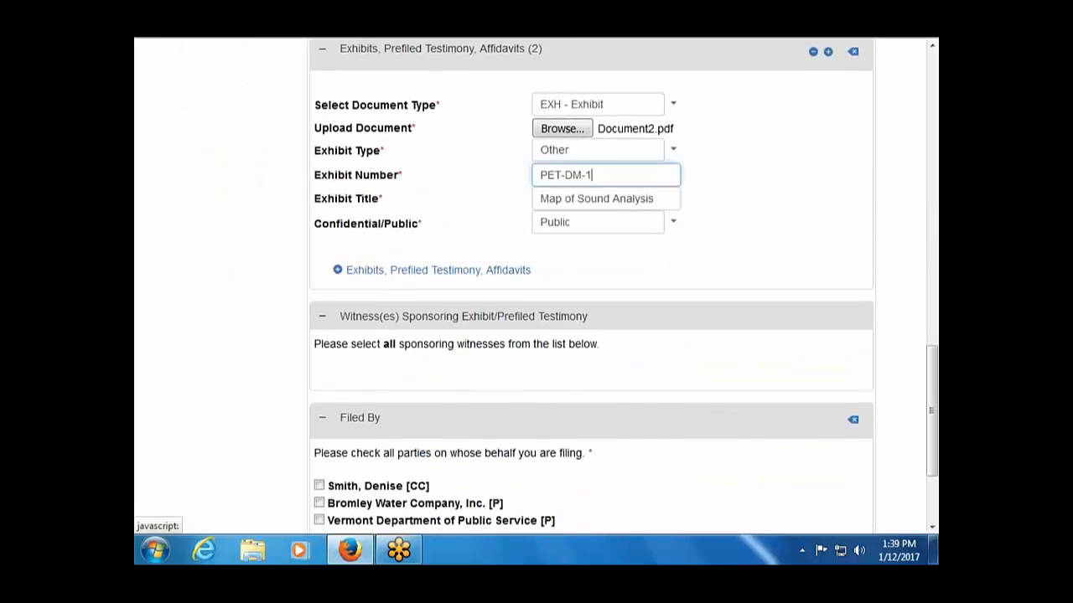
{"action": "scroll", "coordinate": [536, 285], "scroll_direction": "down", "scroll_amount": 3}
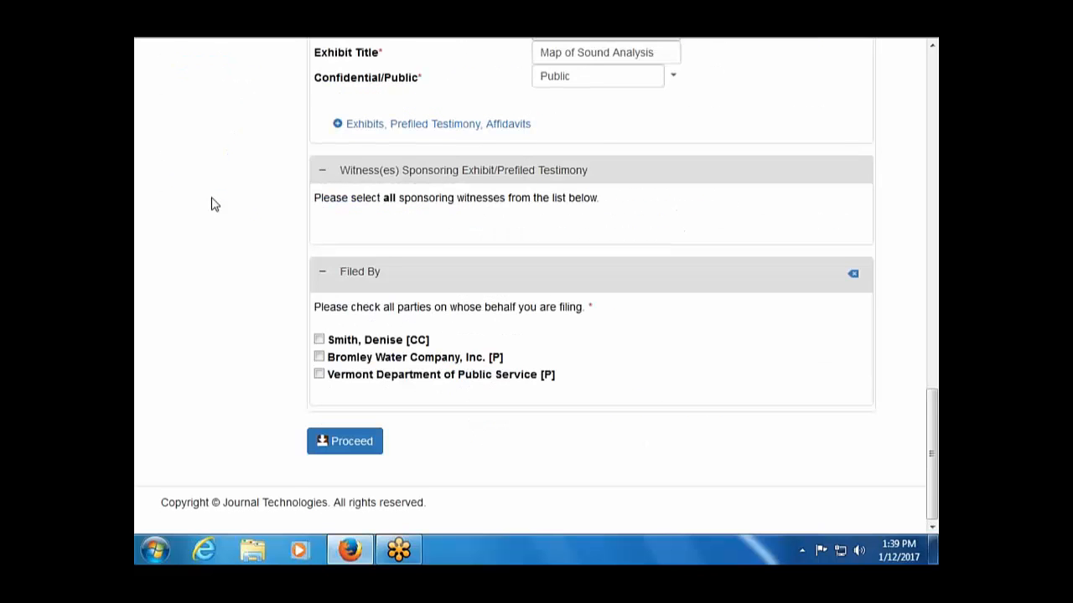
{"action": "scroll", "coordinate": [211, 203], "scroll_direction": "up", "scroll_amount": 3}
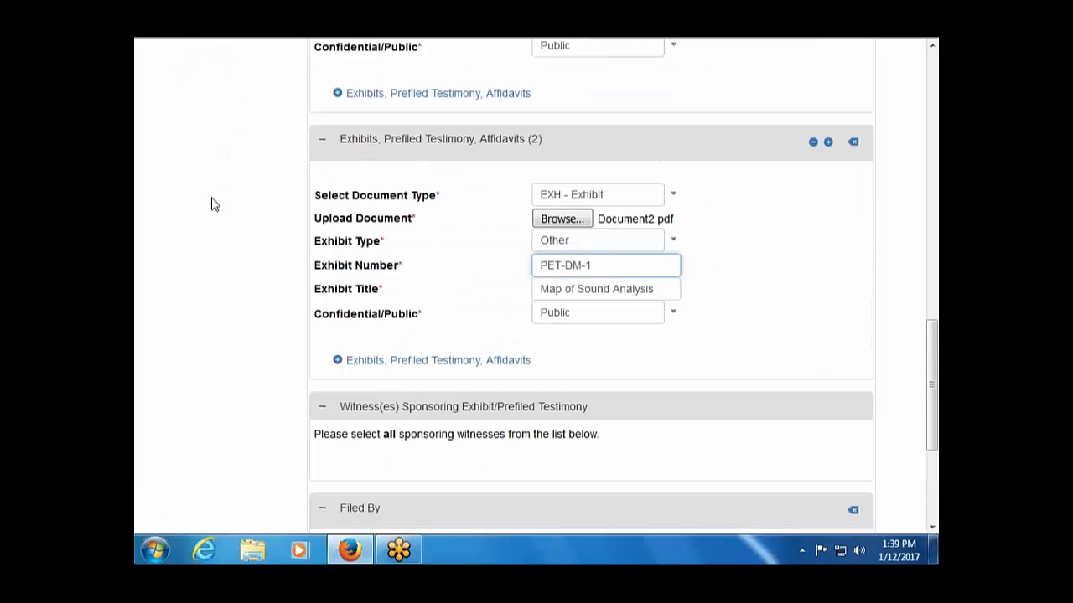
{"action": "scroll", "coordinate": [211, 203], "scroll_direction": "up", "scroll_amount": 10}
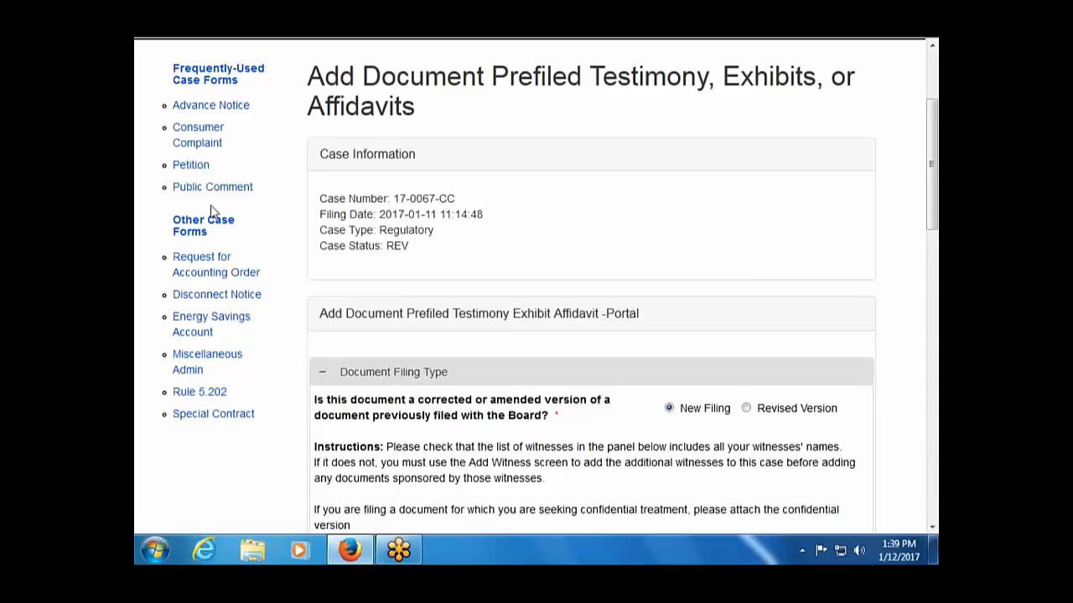
{"action": "scroll", "coordinate": [211, 201], "scroll_direction": "down", "scroll_amount": 2}
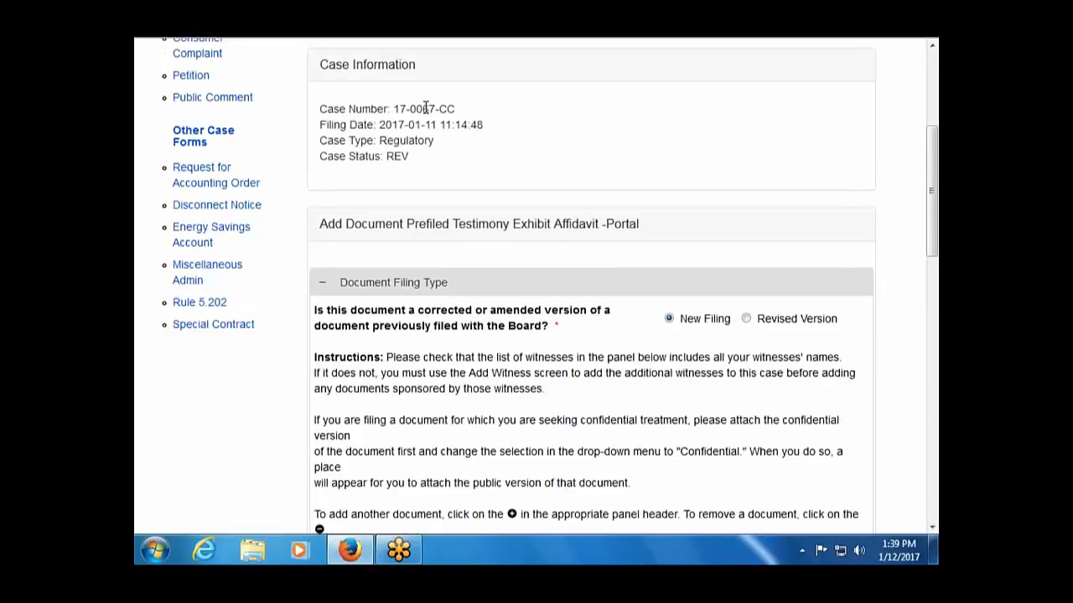
{"action": "left_click_drag", "start_coordinate": [424, 108], "coordinate": [482, 111]}
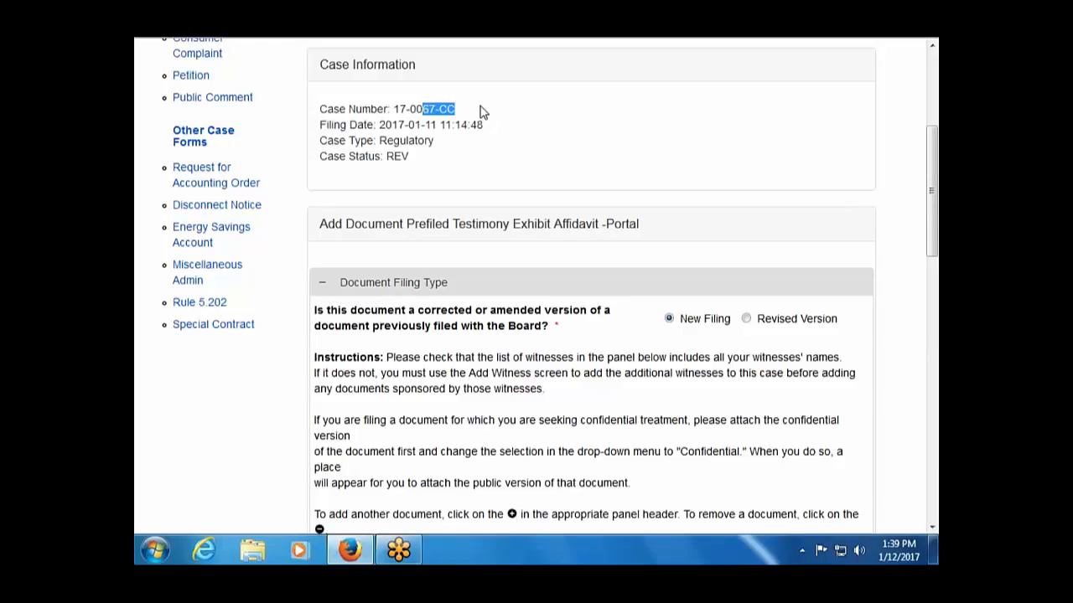
{"action": "scroll", "coordinate": [460, 203], "scroll_direction": "down", "scroll_amount": 10}
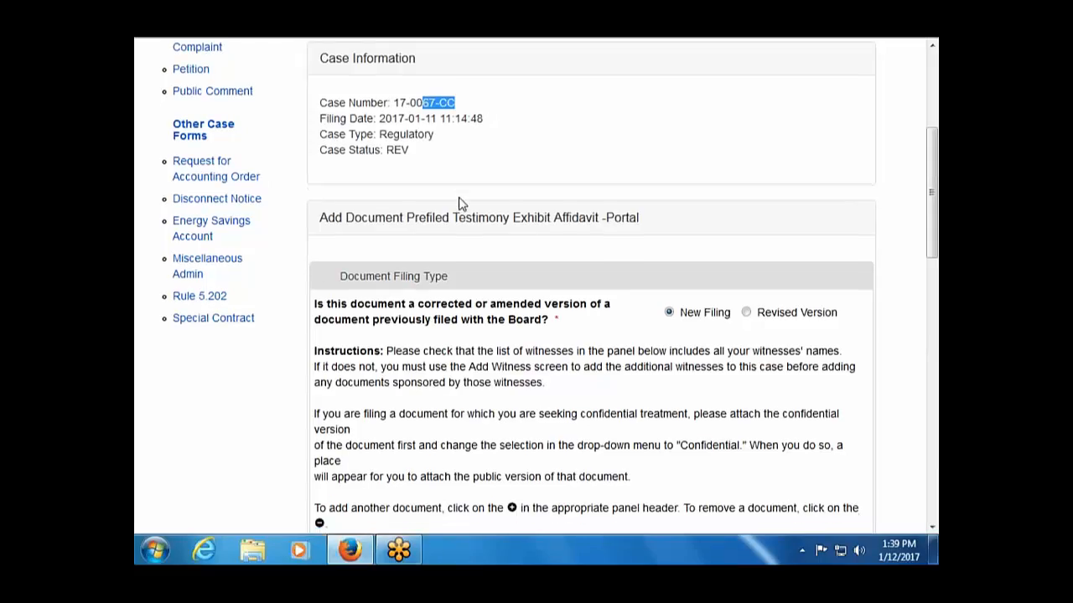
{"action": "scroll", "coordinate": [460, 203], "scroll_direction": "down", "scroll_amount": 4}
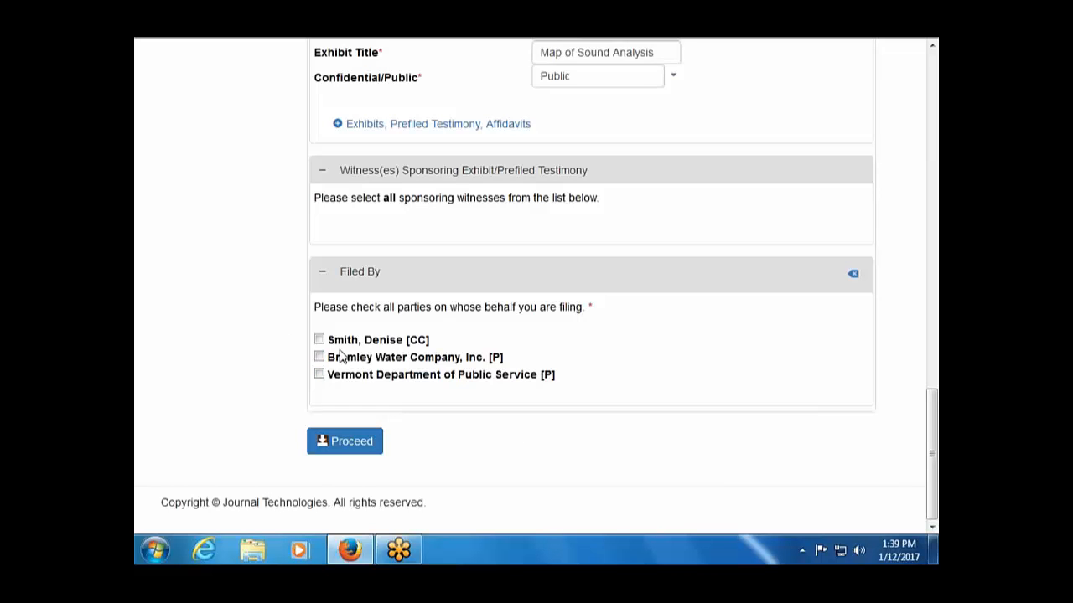
{"action": "scroll", "coordinate": [341, 357], "scroll_direction": "up", "scroll_amount": 15}
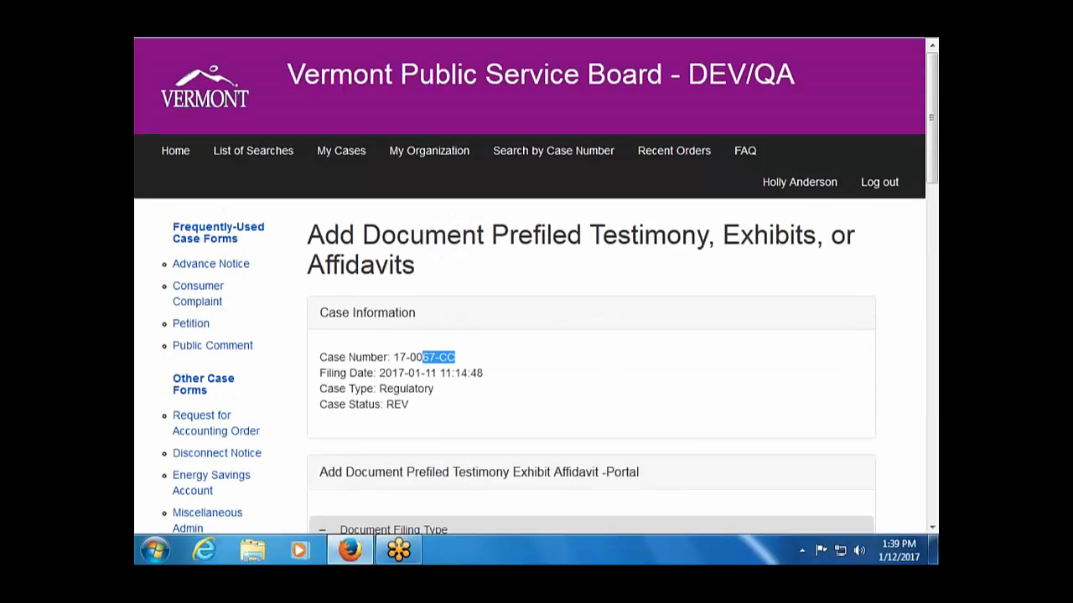
Navigate back away from the 17-0067-CC filing form, bringing up the leave-page warning.
{"action": "key", "text": "alt+Left"}
{"action": "key", "text": "alt+Right"}
{"action": "key", "text": "alt+Left"}
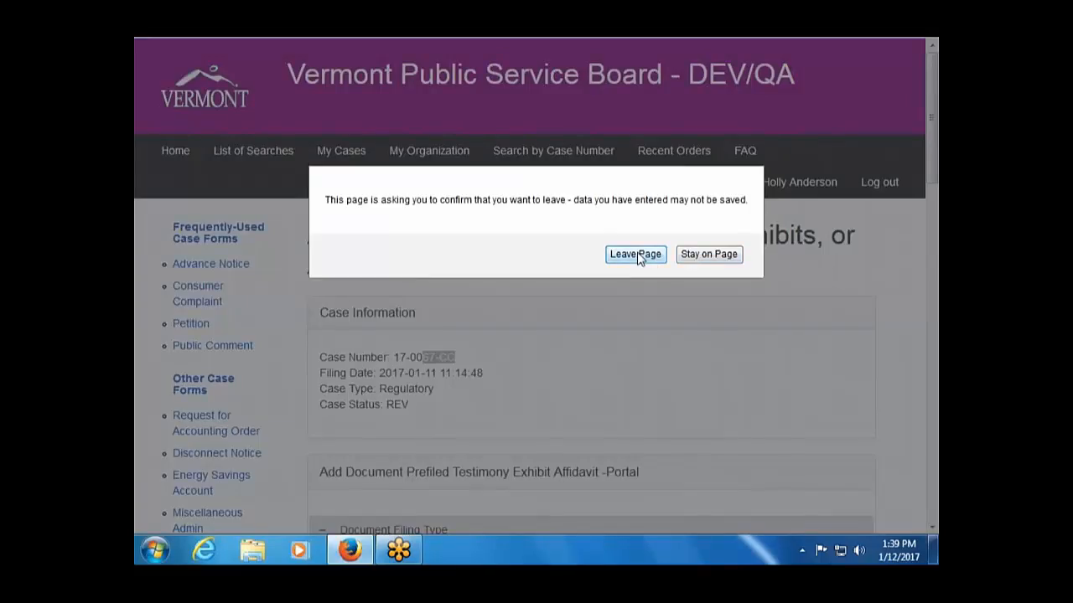
Leave the unsaved form and start an Add Prefiled Testimony Exhibit Affidavit filing for 17-0068-PET.
{"action": "left_click", "coordinate": [635, 253]}
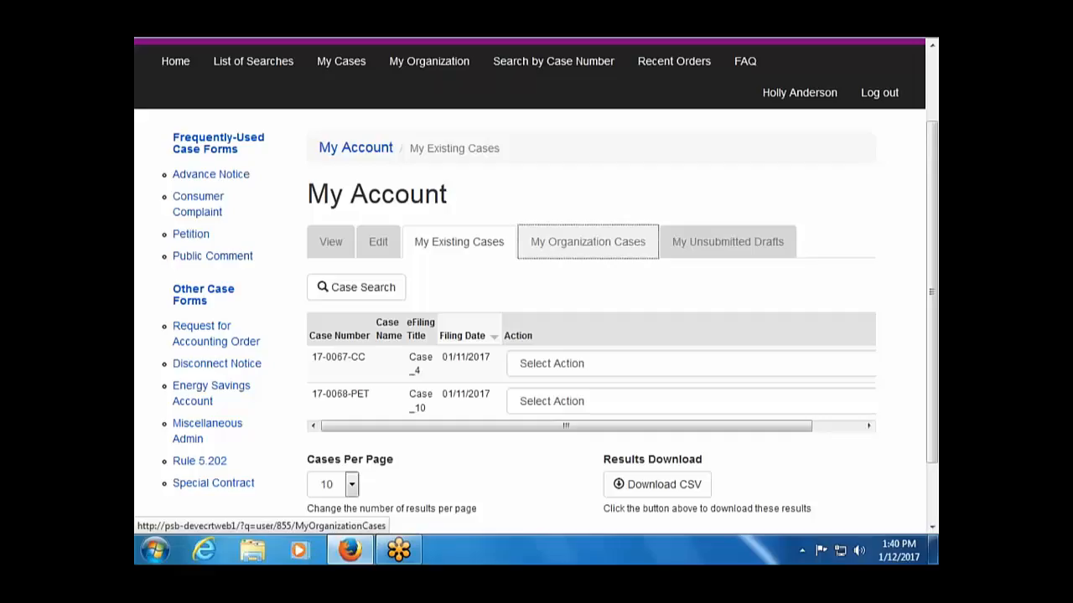
{"action": "left_click", "coordinate": [657, 404]}
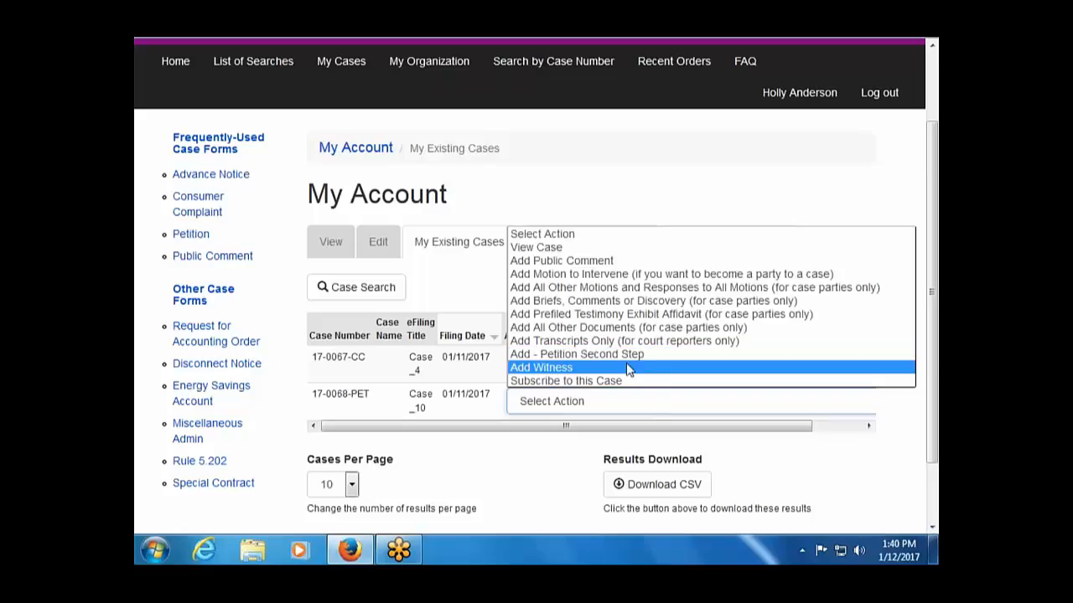
{"action": "left_click", "coordinate": [613, 314]}
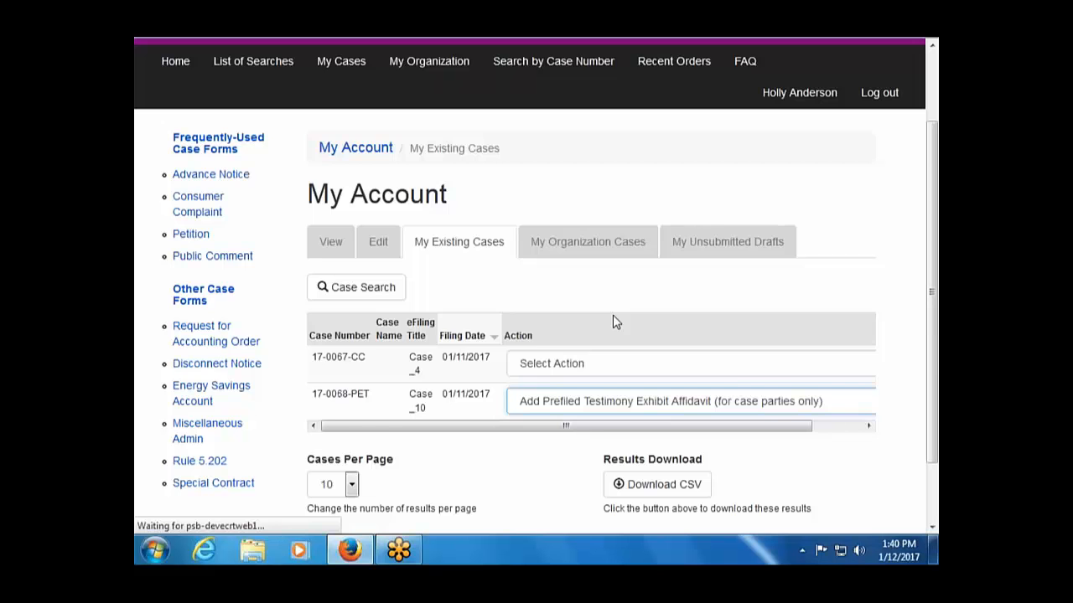
{"action": "scroll", "coordinate": [615, 322], "scroll_direction": "down", "scroll_amount": 5}
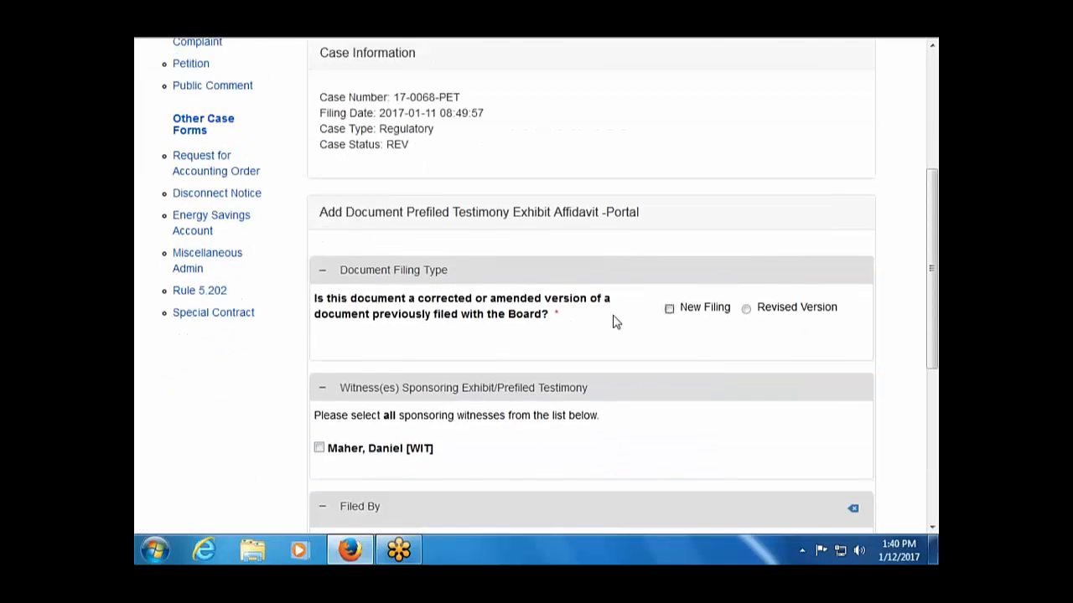
Make a new filing with PFDIR - Direct Prefiled Testimony and Document1.pdf, then add a second entry.
{"action": "left_click", "coordinate": [672, 301]}
{"action": "scroll", "coordinate": [710, 326], "scroll_direction": "down", "scroll_amount": 6}
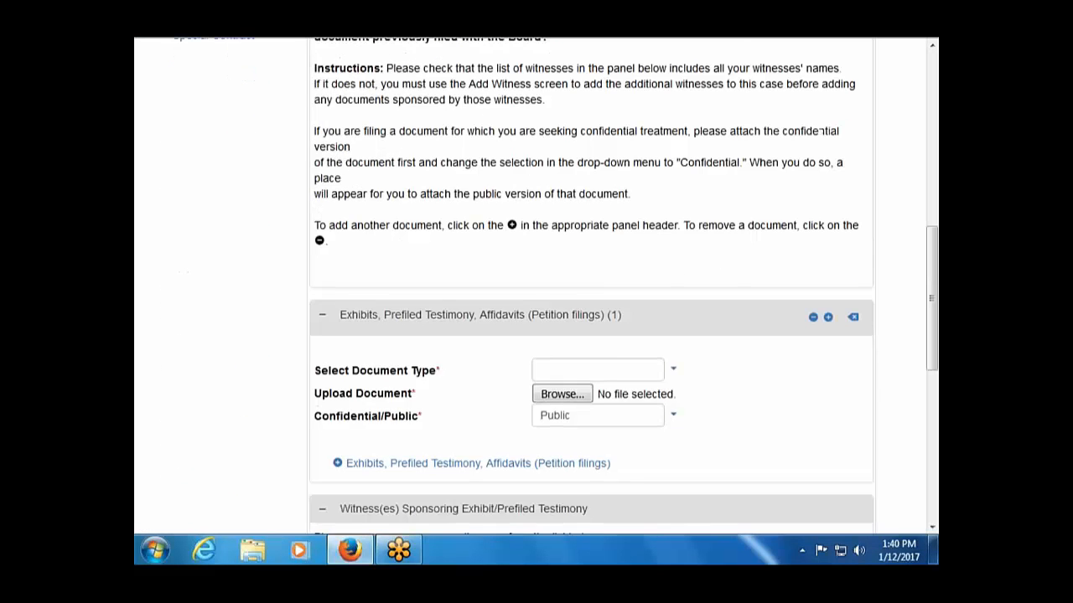
{"action": "scroll", "coordinate": [623, 285], "scroll_direction": "down", "scroll_amount": 2}
{"action": "left_click", "coordinate": [675, 282]}
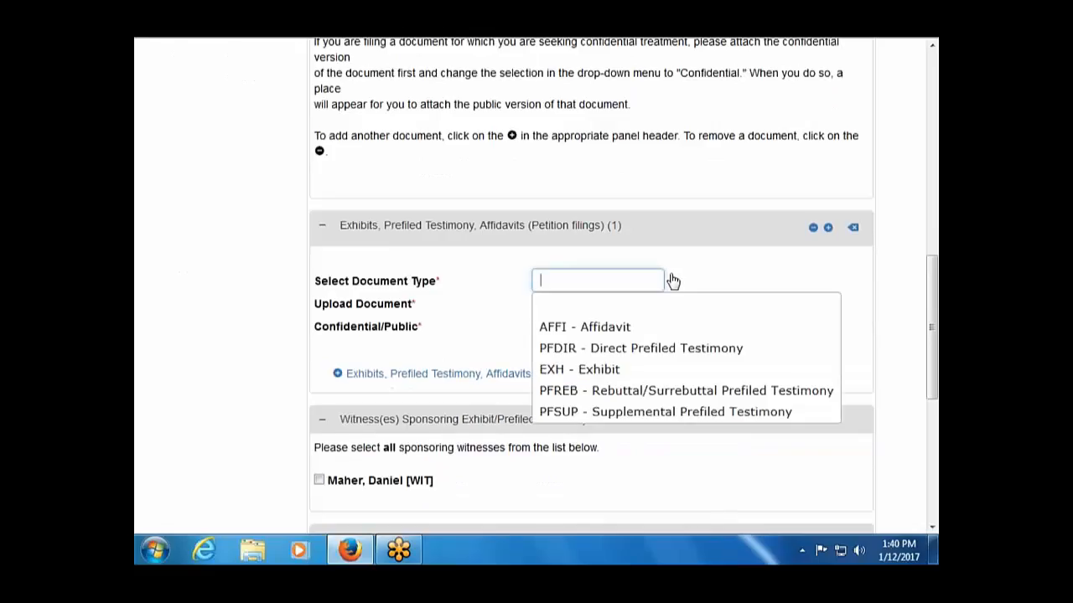
{"action": "left_click", "coordinate": [644, 350]}
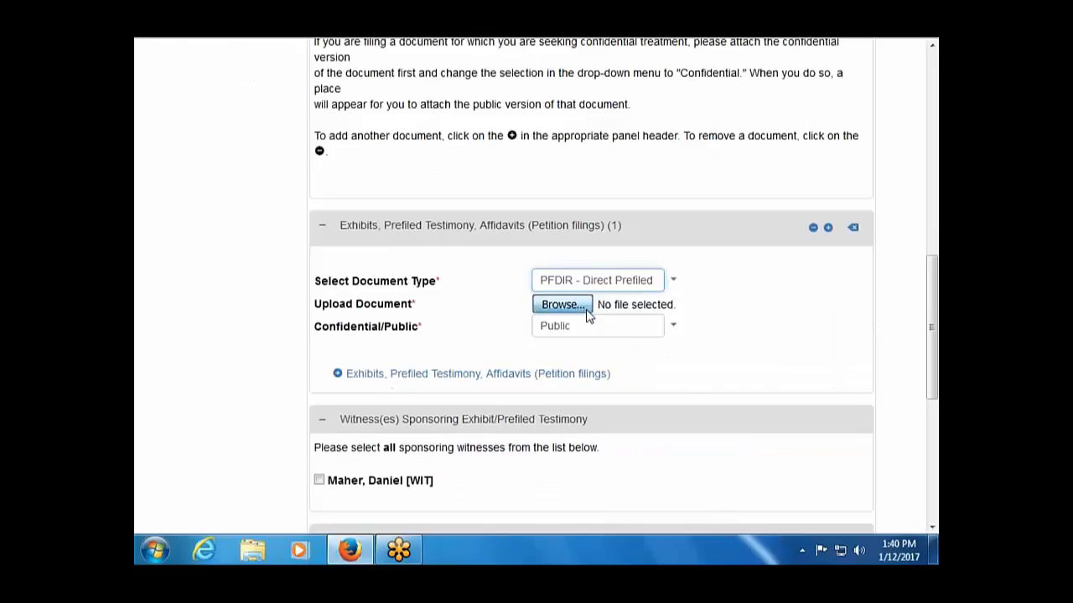
{"action": "left_click", "coordinate": [585, 311]}
{"action": "double_click", "coordinate": [350, 74]}
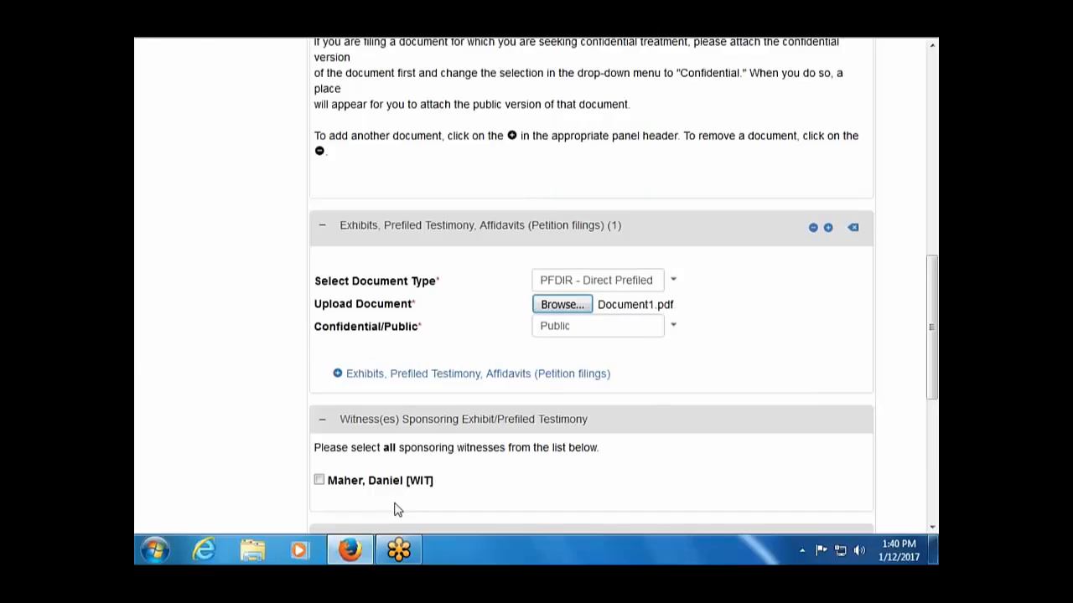
{"action": "left_click", "coordinate": [463, 378]}
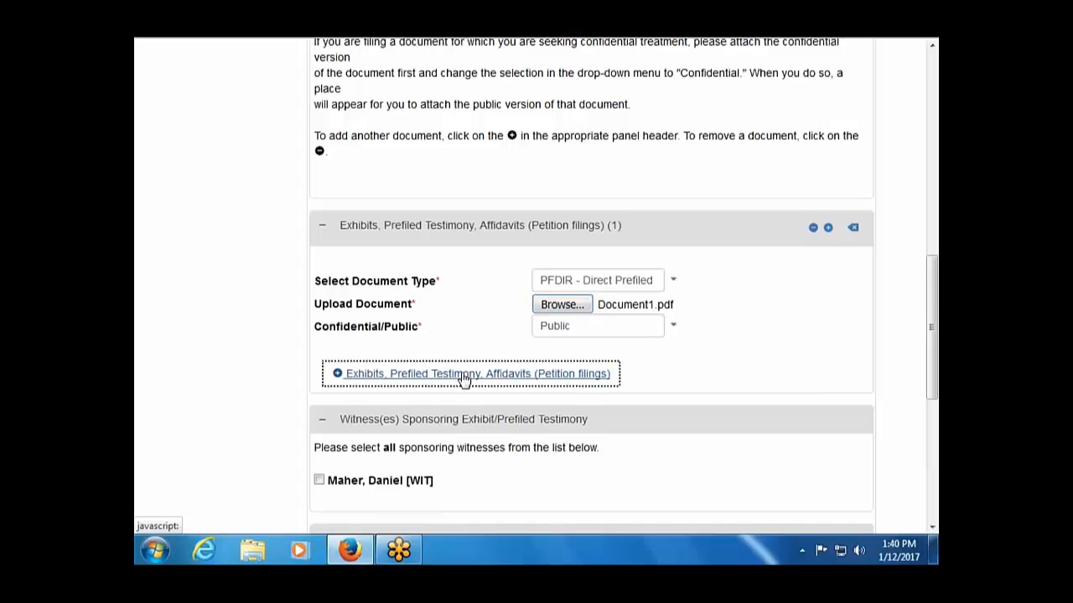
{"action": "left_click", "coordinate": [463, 378]}
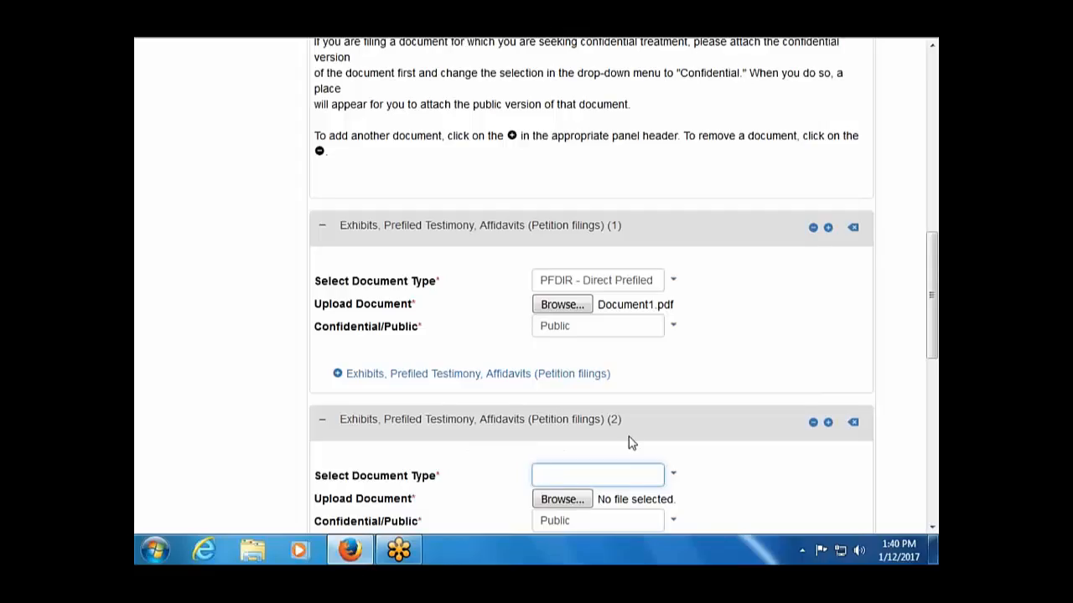
Set the second entry to EXH - Exhibit with Document2.pdf attached.
{"action": "scroll", "coordinate": [629, 441], "scroll_direction": "down", "scroll_amount": 2}
{"action": "left_click", "coordinate": [675, 384]}
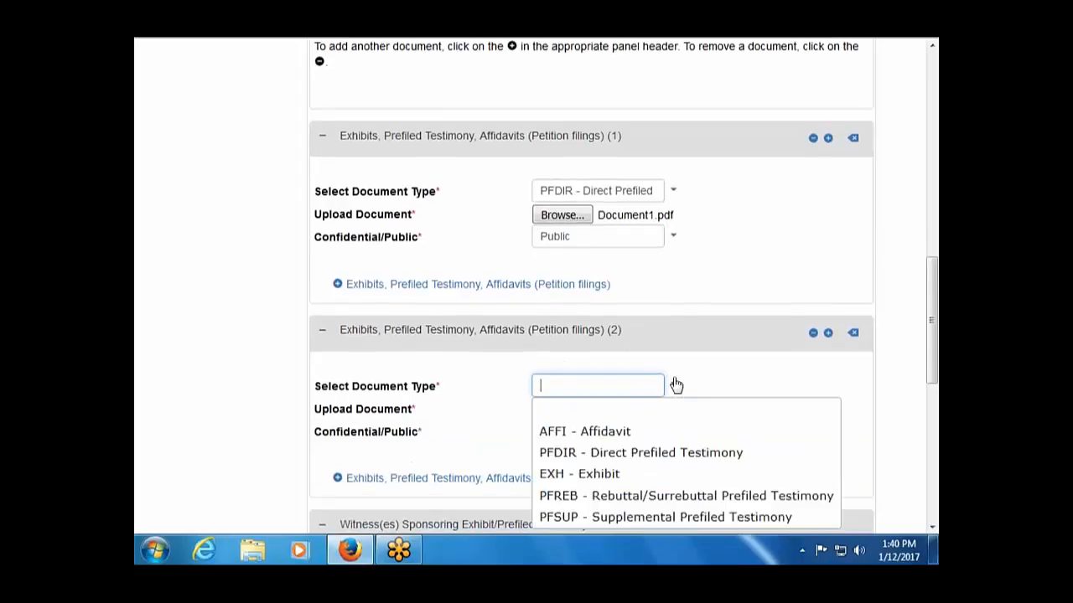
{"action": "left_click", "coordinate": [624, 473]}
{"action": "left_click", "coordinate": [563, 408]}
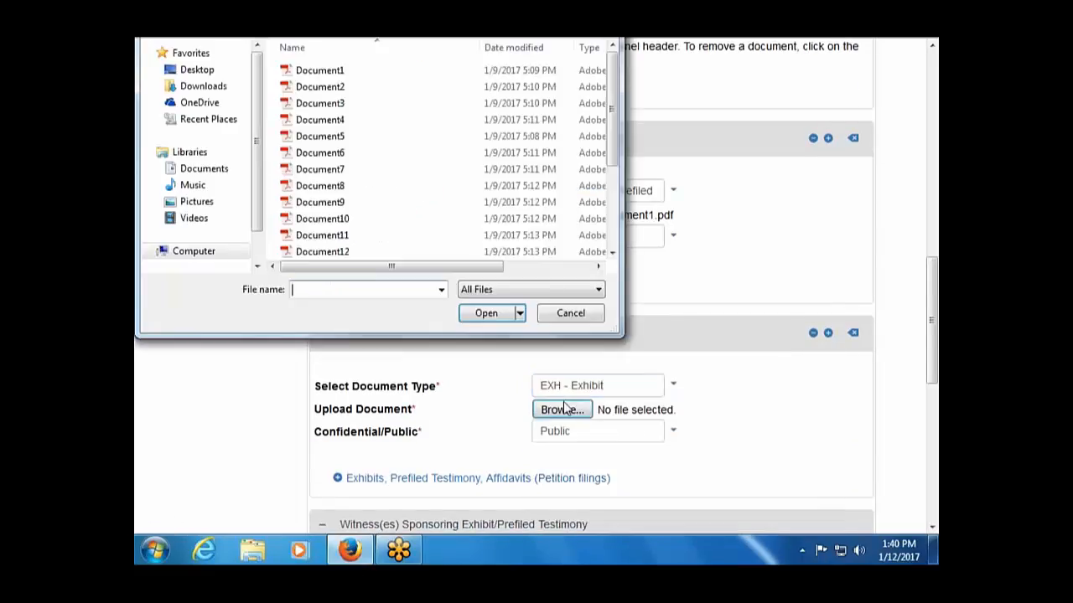
{"action": "double_click", "coordinate": [354, 88]}
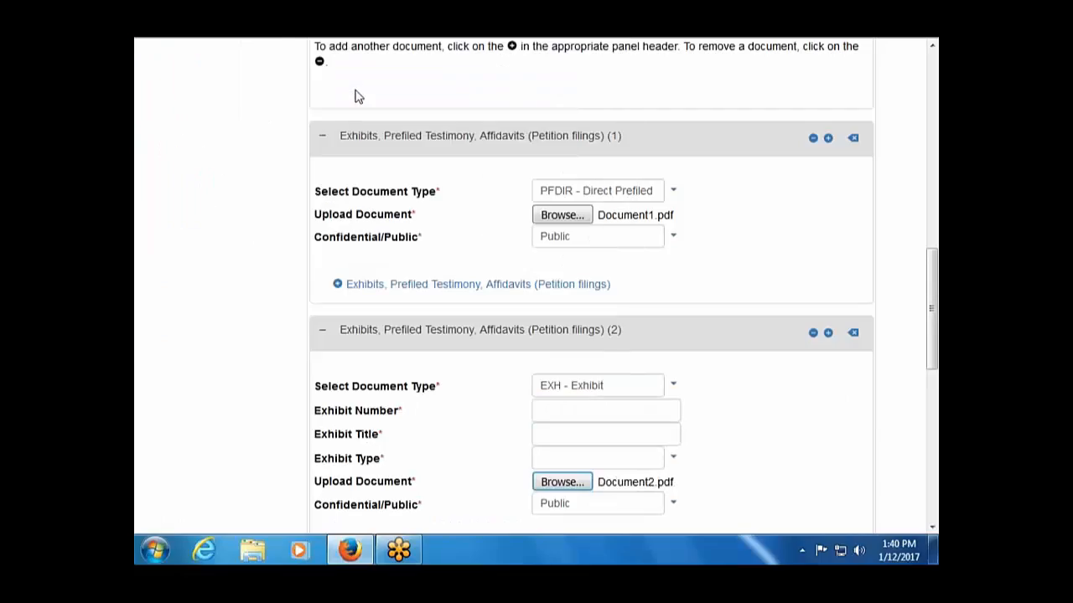
Give the exhibit number PET-DM-1, title 'Site map of sound analysis', type Other, and check the sponsoring witness.
{"action": "left_click", "coordinate": [590, 417]}
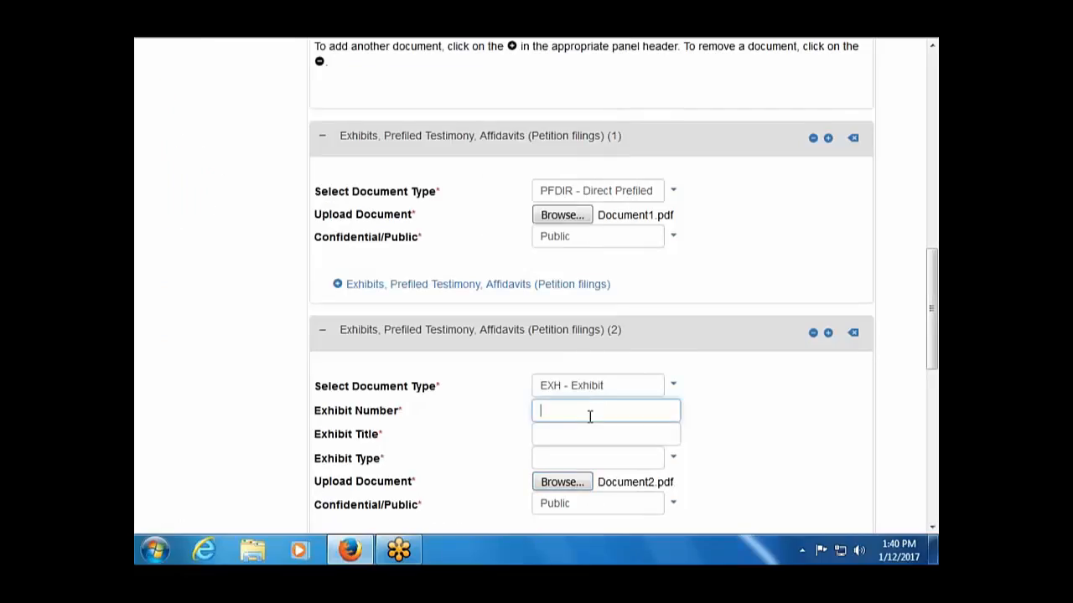
{"action": "type", "text": "PET-DM-1"}
{"action": "left_click", "coordinate": [577, 435]}
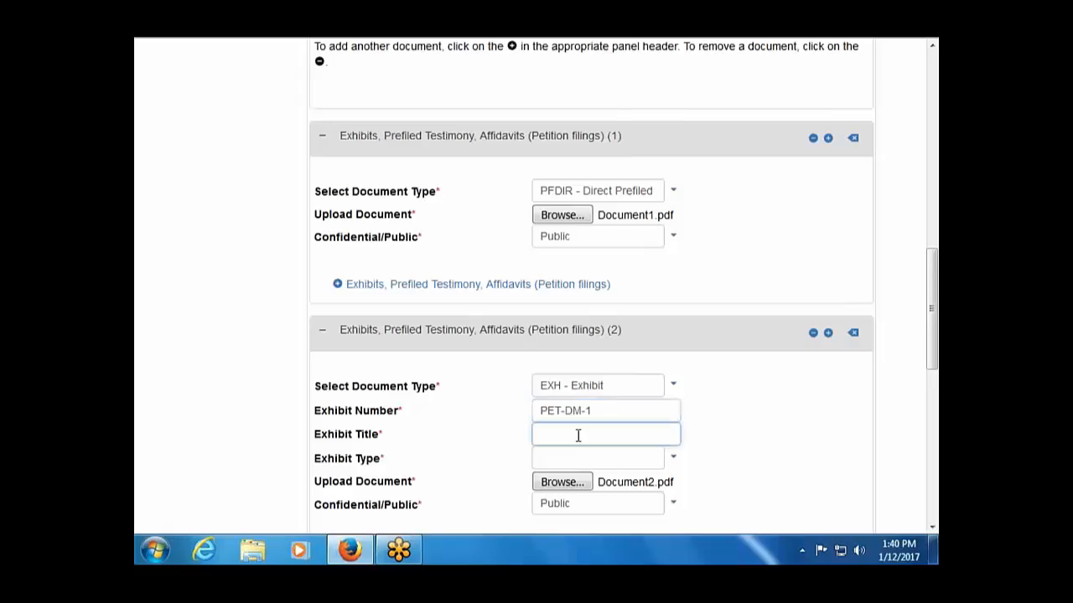
{"action": "type", "text": "Site map of sound anal"}
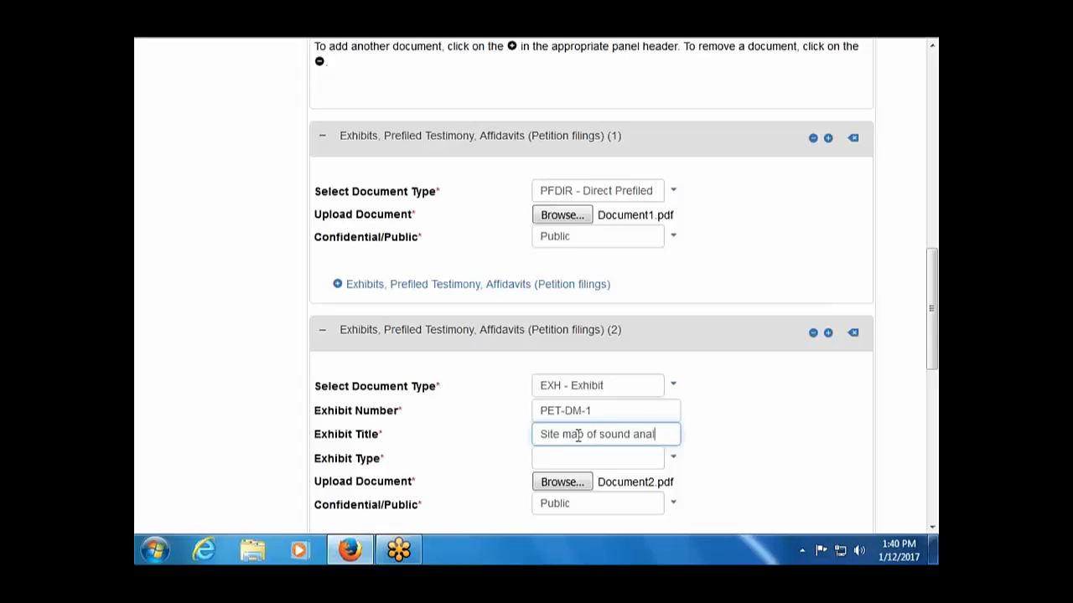
{"action": "type", "text": "ysis"}
{"action": "key", "text": "Tab"}
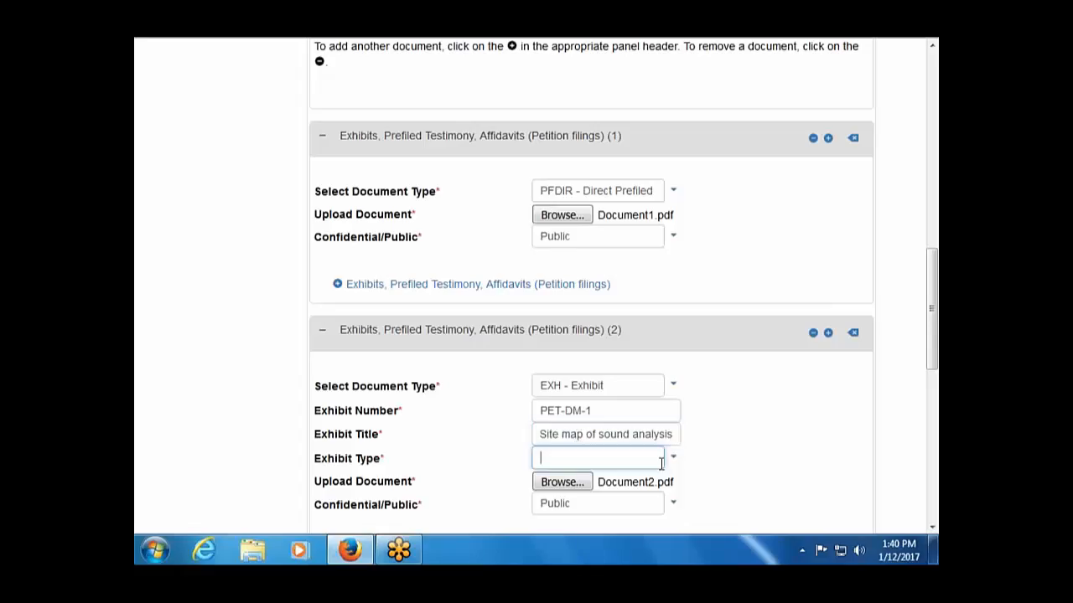
{"action": "left_click", "coordinate": [672, 456]}
{"action": "scroll", "coordinate": [666, 464], "scroll_direction": "down", "scroll_amount": 5}
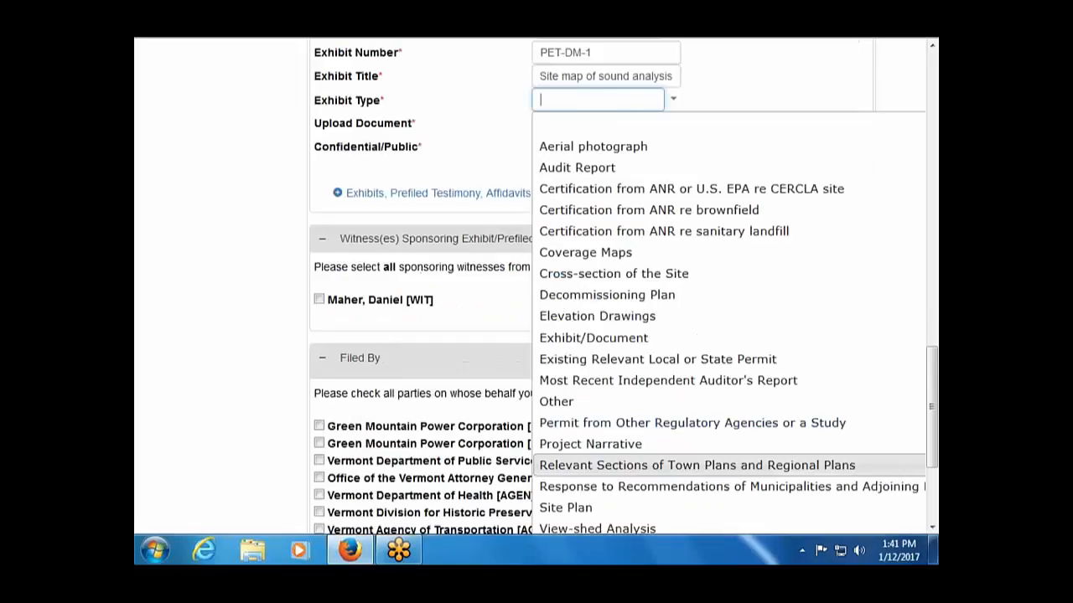
{"action": "left_click", "coordinate": [623, 404]}
{"action": "left_click", "coordinate": [320, 300]}
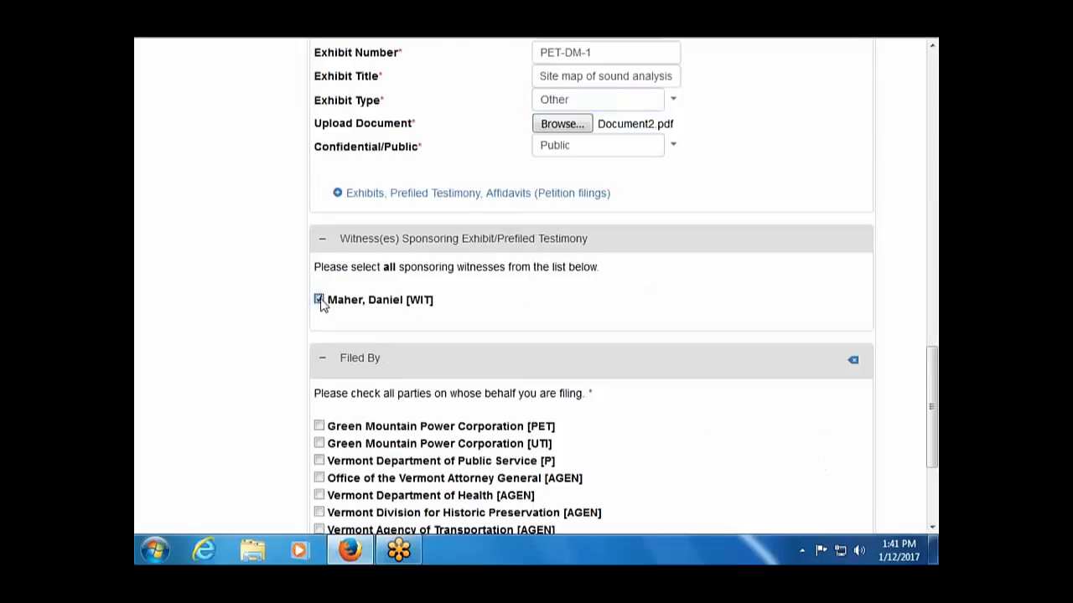
Check Green Mountain Power Corporation [PET] as the filing party and proceed.
{"action": "scroll", "coordinate": [450, 455], "scroll_direction": "down", "scroll_amount": 2}
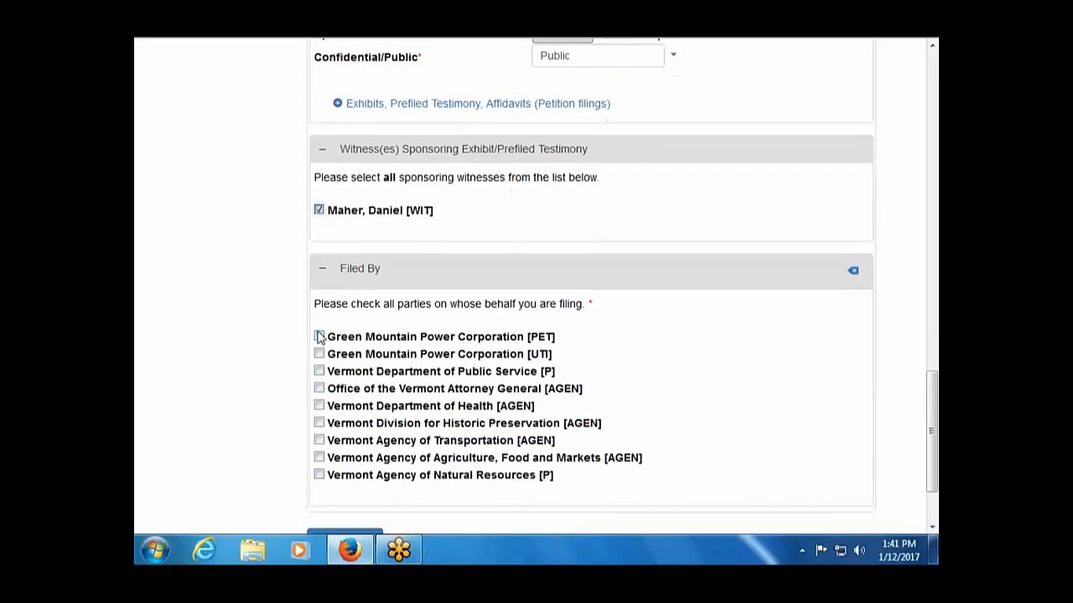
{"action": "left_click", "coordinate": [319, 336]}
{"action": "scroll", "coordinate": [212, 450], "scroll_direction": "down", "scroll_amount": 2}
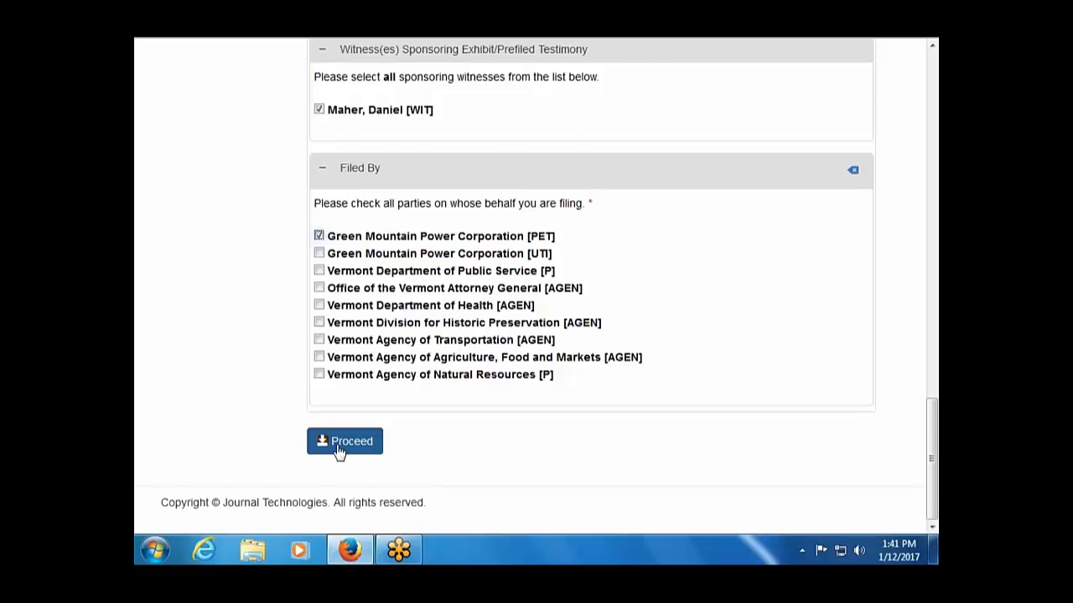
{"action": "left_click", "coordinate": [342, 449]}
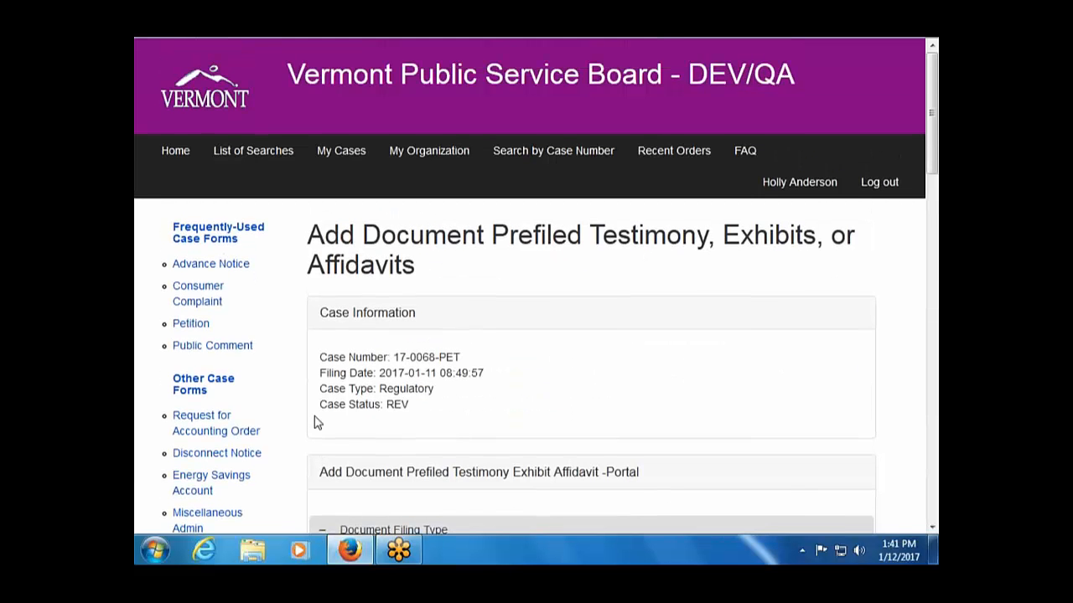
Submit the 17-0068-PET filing with Proceed from the bottom of the form.
{"action": "scroll", "coordinate": [317, 423], "scroll_direction": "down", "scroll_amount": 2}
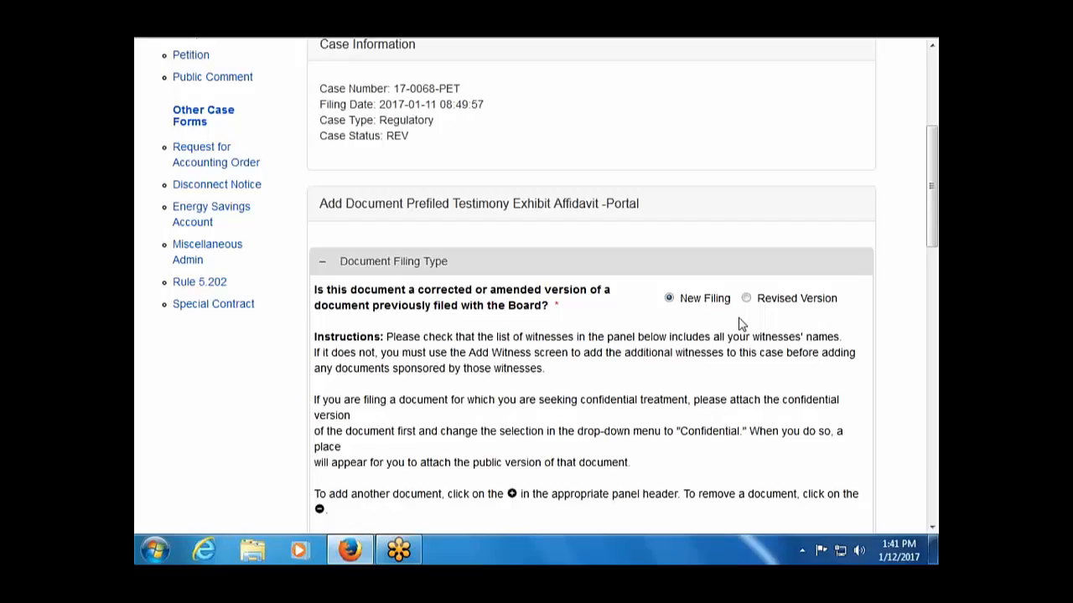
{"action": "scroll", "coordinate": [739, 324], "scroll_direction": "down", "scroll_amount": 15}
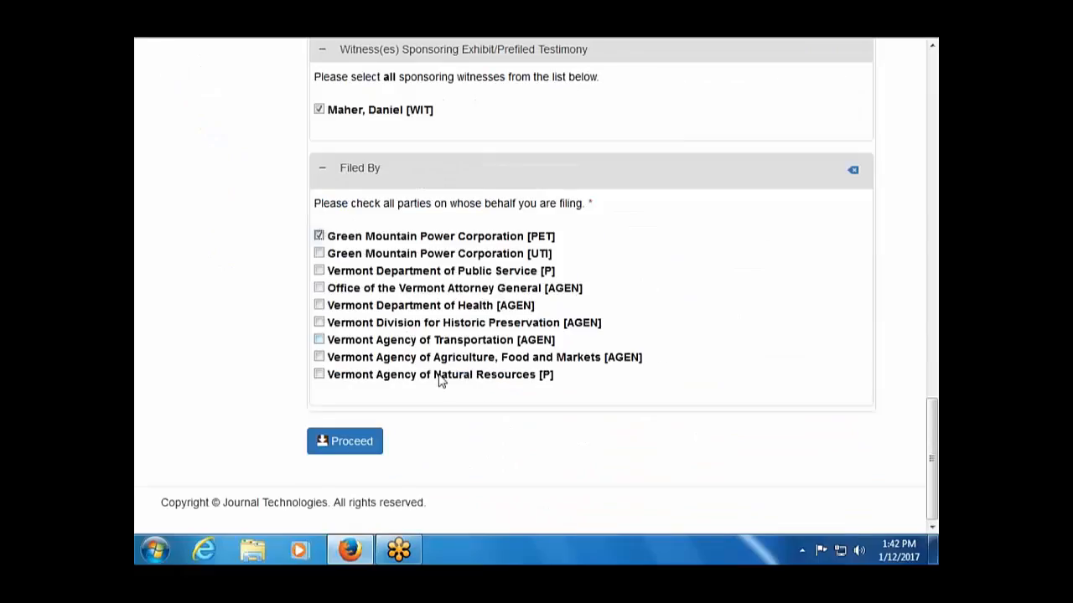
{"action": "left_click", "coordinate": [345, 440]}
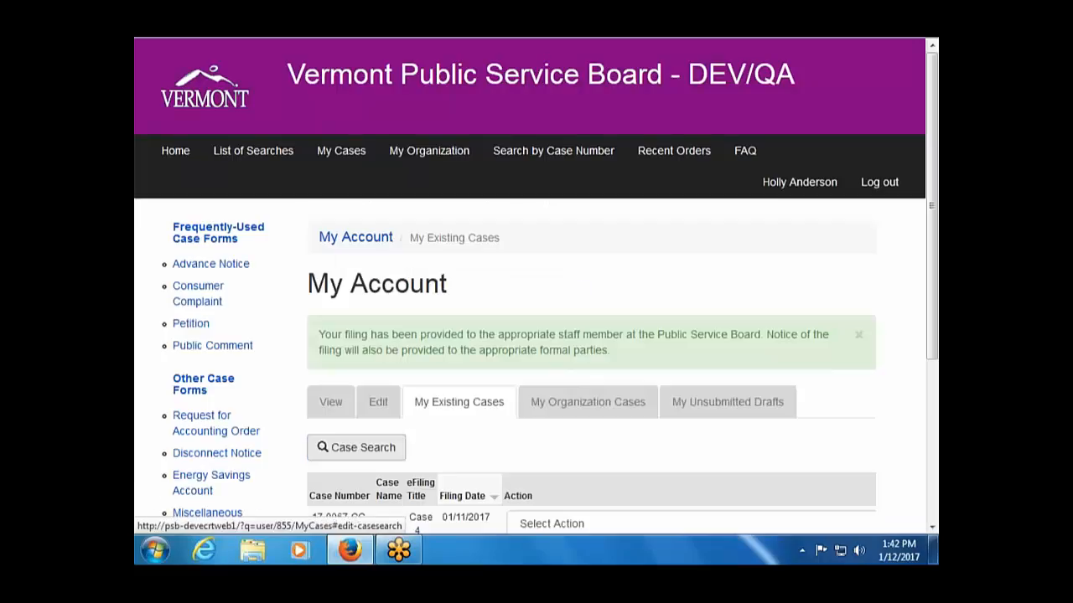
Open the case details for 17-0068-PET from My Existing Cases.
{"action": "scroll", "coordinate": [465, 411], "scroll_direction": "down", "scroll_amount": 4}
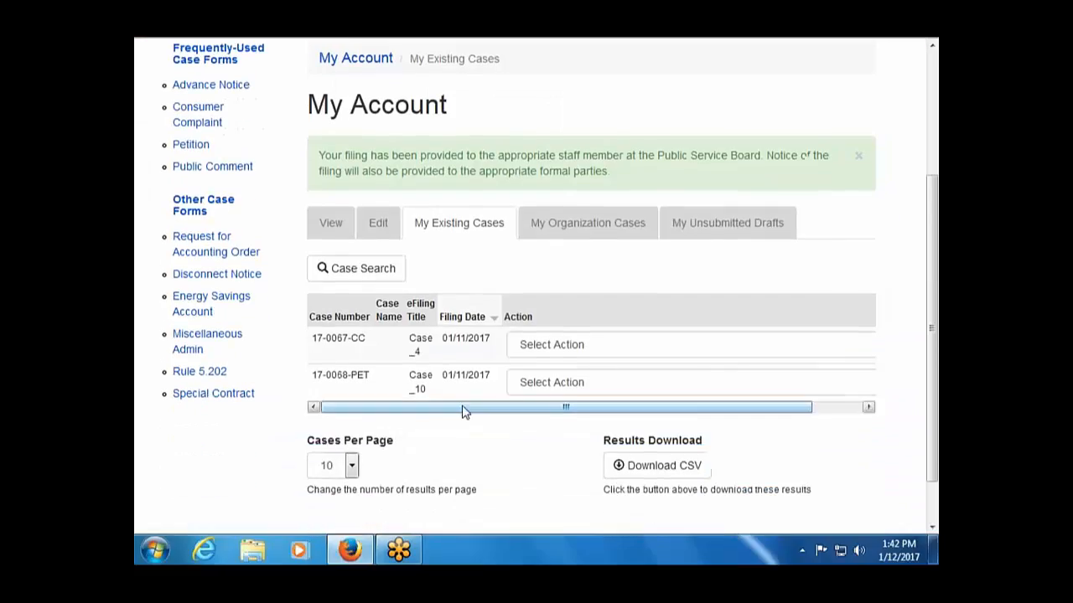
{"action": "left_click", "coordinate": [566, 385]}
{"action": "left_click", "coordinate": [572, 419]}
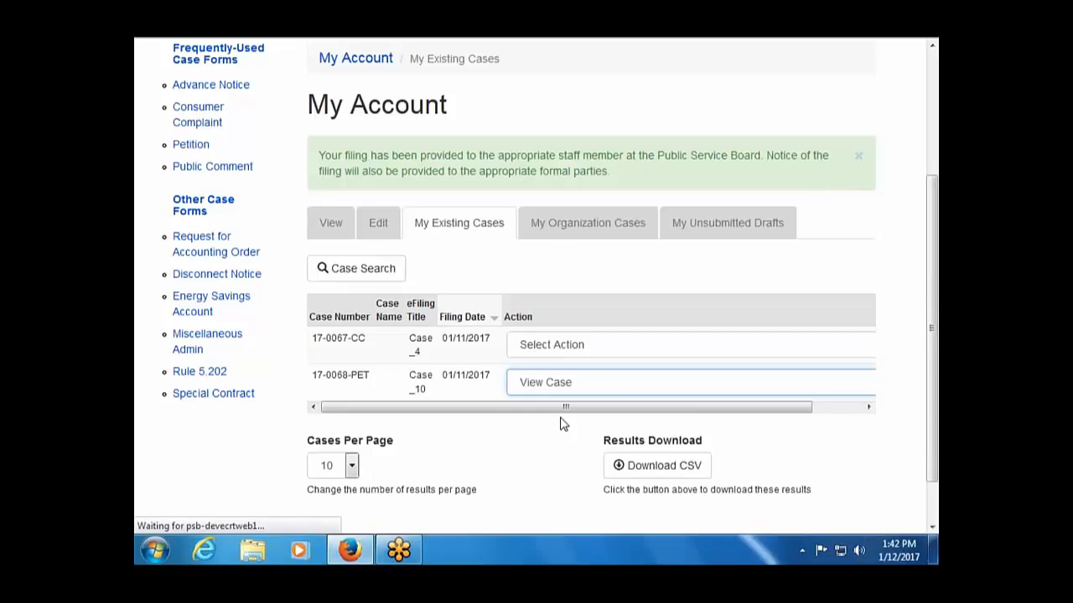
Look through the case's People and Schedule tabs.
{"action": "scroll", "coordinate": [402, 415], "scroll_direction": "down", "scroll_amount": 2}
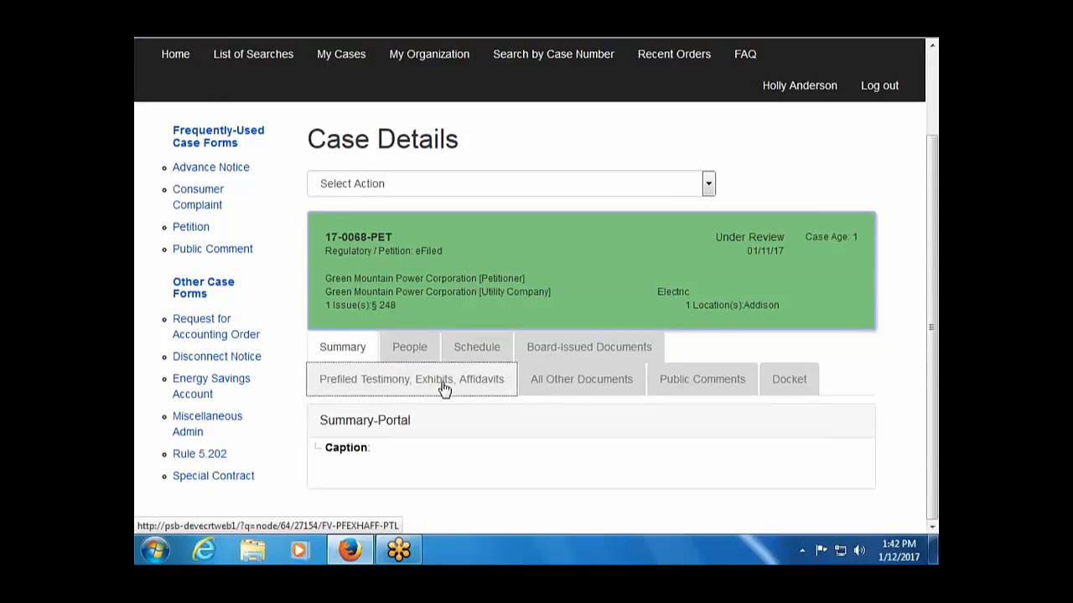
{"action": "left_click", "coordinate": [421, 353]}
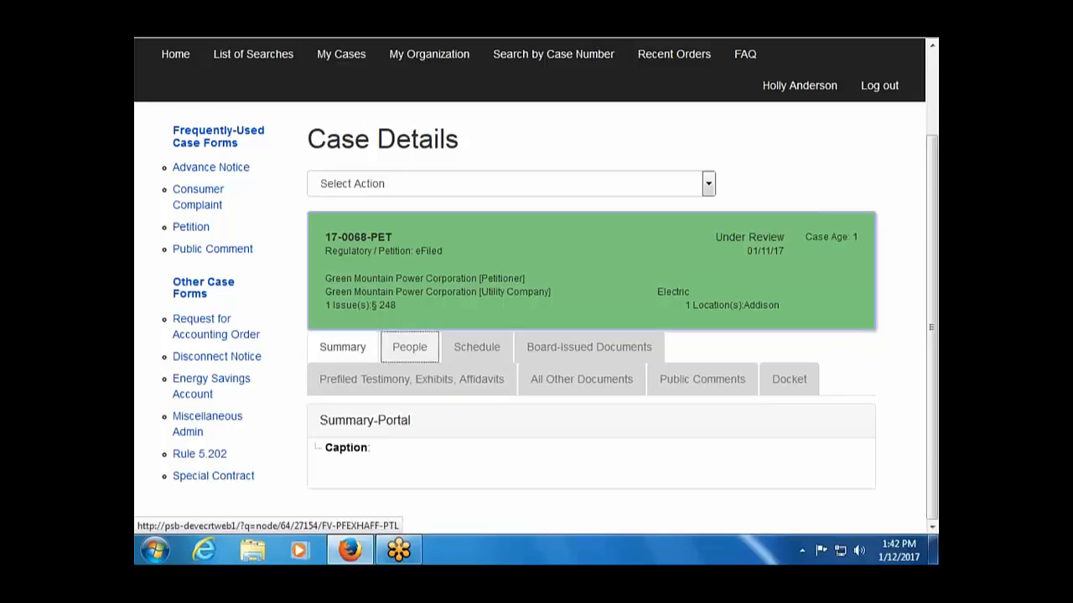
{"action": "scroll", "coordinate": [510, 450], "scroll_direction": "down", "scroll_amount": 3}
{"action": "scroll", "coordinate": [511, 450], "scroll_direction": "down", "scroll_amount": 5}
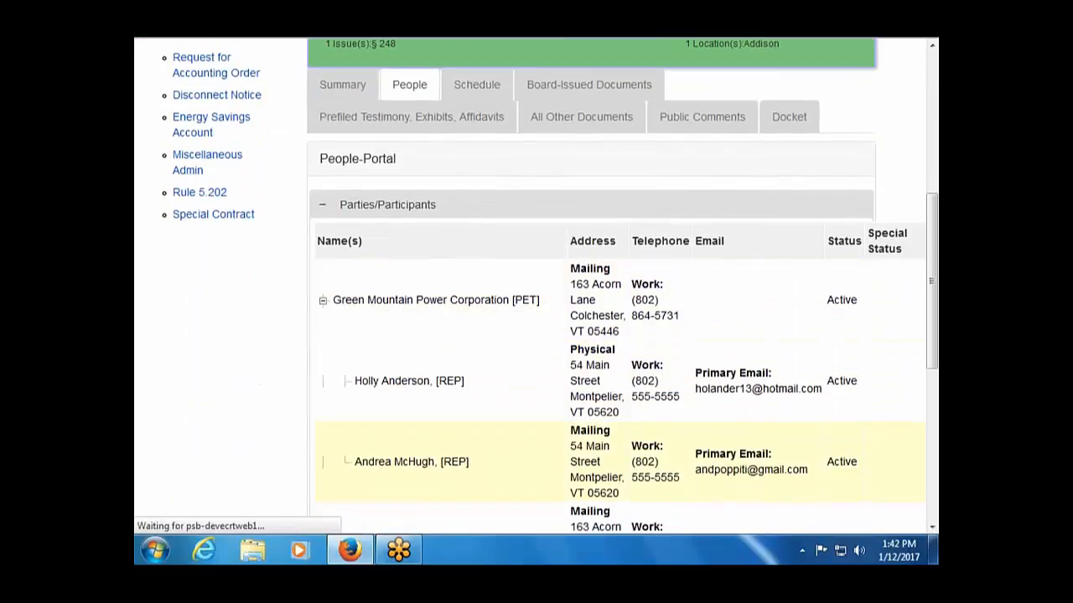
{"action": "scroll", "coordinate": [510, 450], "scroll_direction": "down", "scroll_amount": 5}
{"action": "scroll", "coordinate": [510, 436], "scroll_direction": "down", "scroll_amount": 3}
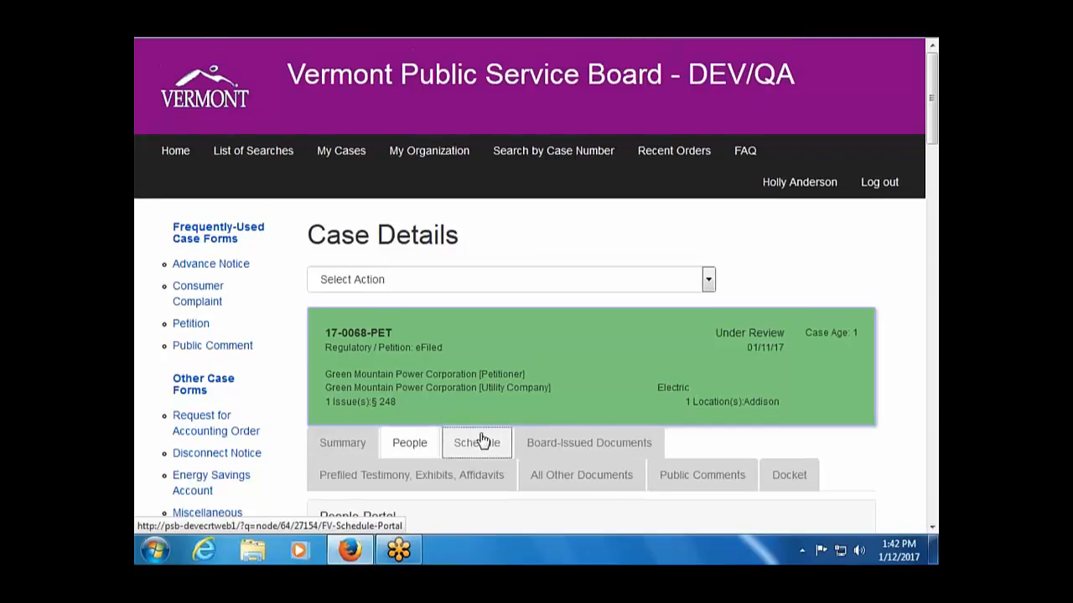
{"action": "left_click", "coordinate": [482, 442]}
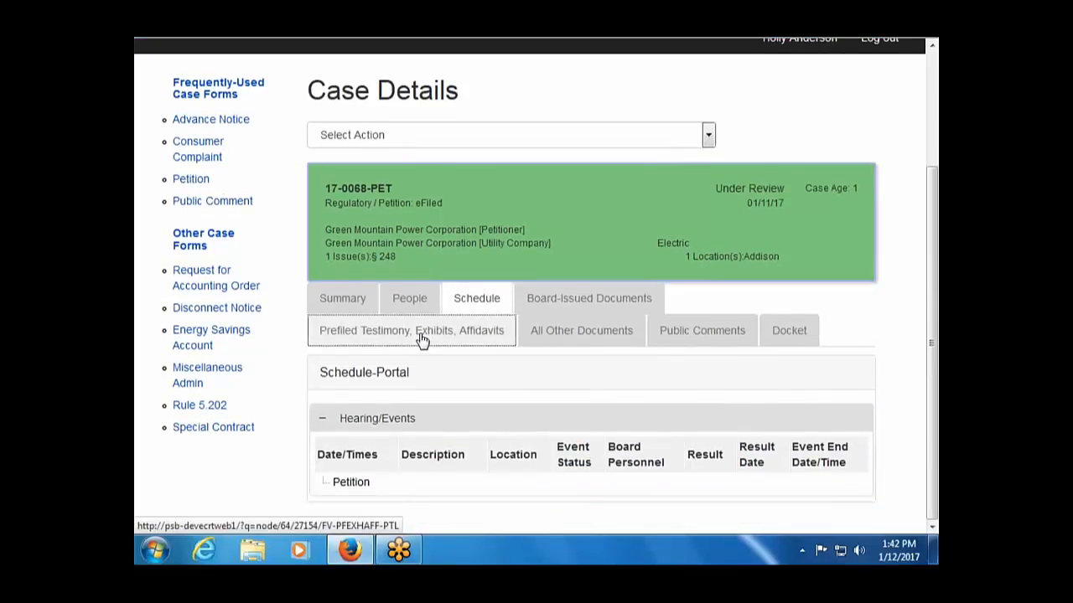
Show the Prefiled Testimony, Exhibits, Affidavits list with Direct Prefiled Testimony and Exhibit PET-DM-1 Filed.
{"action": "left_click", "coordinate": [422, 335]}
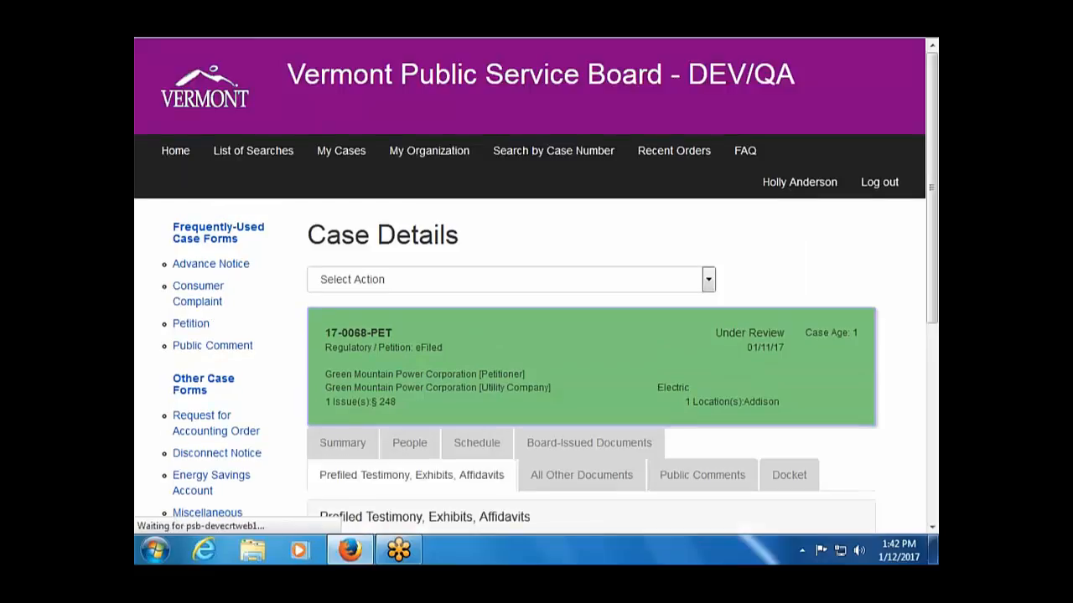
{"action": "scroll", "coordinate": [587, 377], "scroll_direction": "down", "scroll_amount": 1}
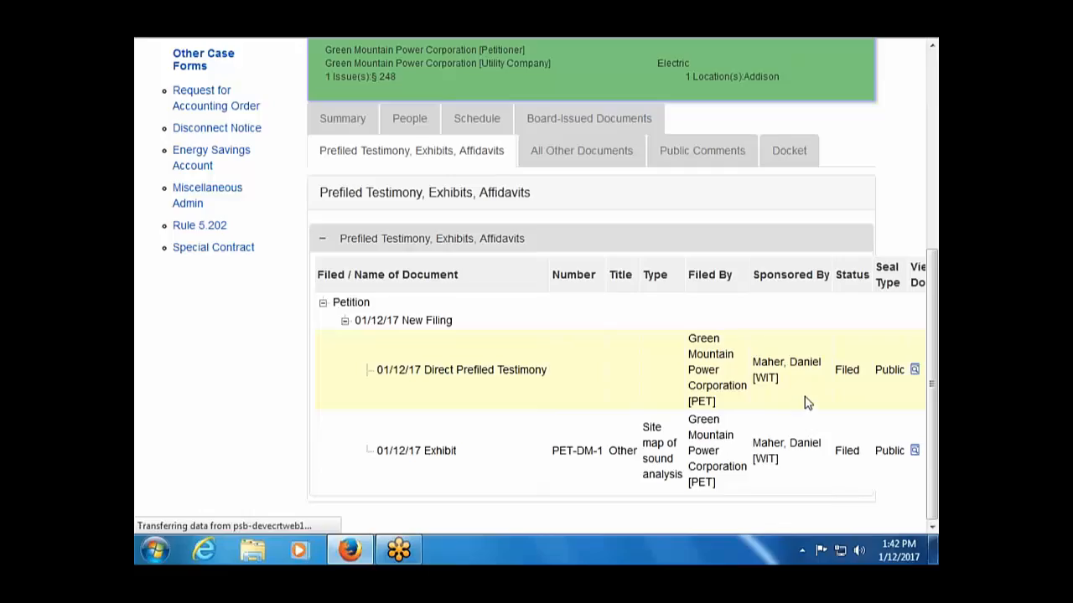
{"action": "scroll", "coordinate": [419, 356], "scroll_direction": "up", "scroll_amount": 5}
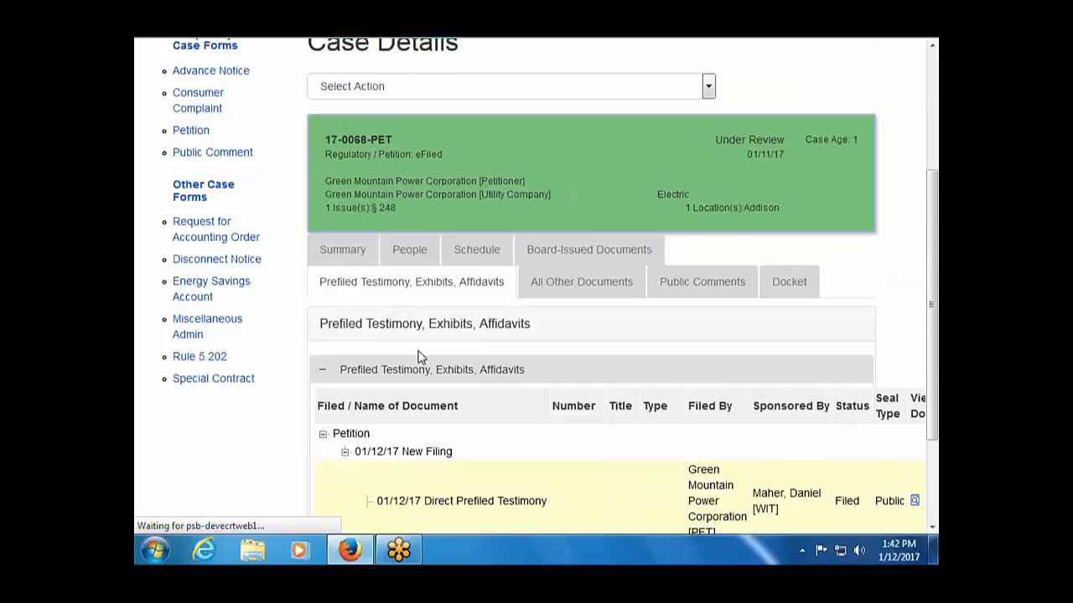
Start a Revised Version prefiled filing that corrects the 01/12/17 Exhibit PET-DM-1.
{"action": "left_click", "coordinate": [708, 281]}
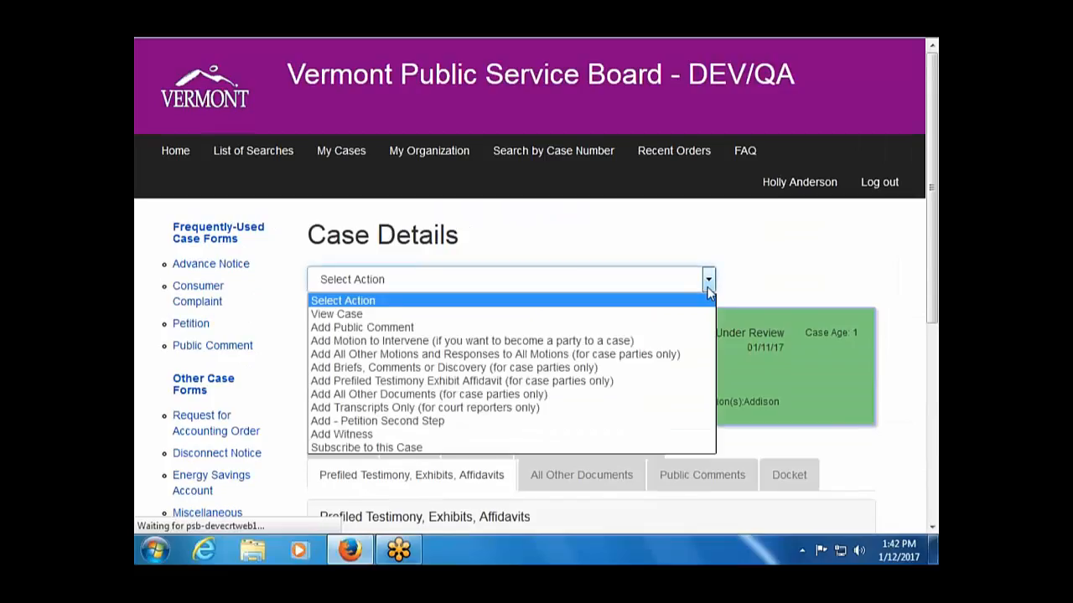
{"action": "left_click", "coordinate": [597, 385]}
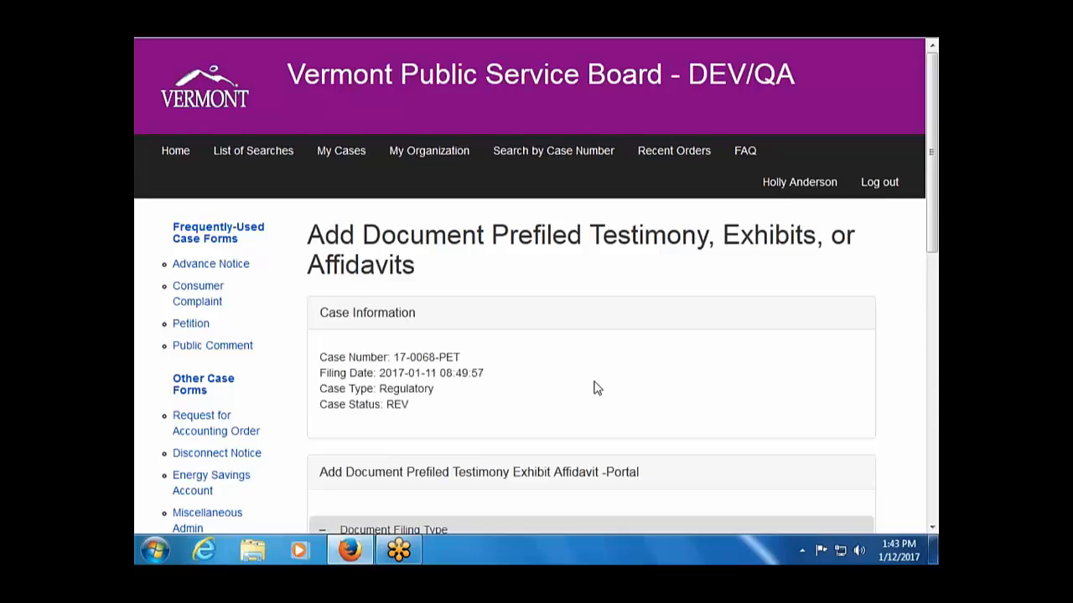
{"action": "scroll", "coordinate": [596, 387], "scroll_direction": "down", "scroll_amount": 4}
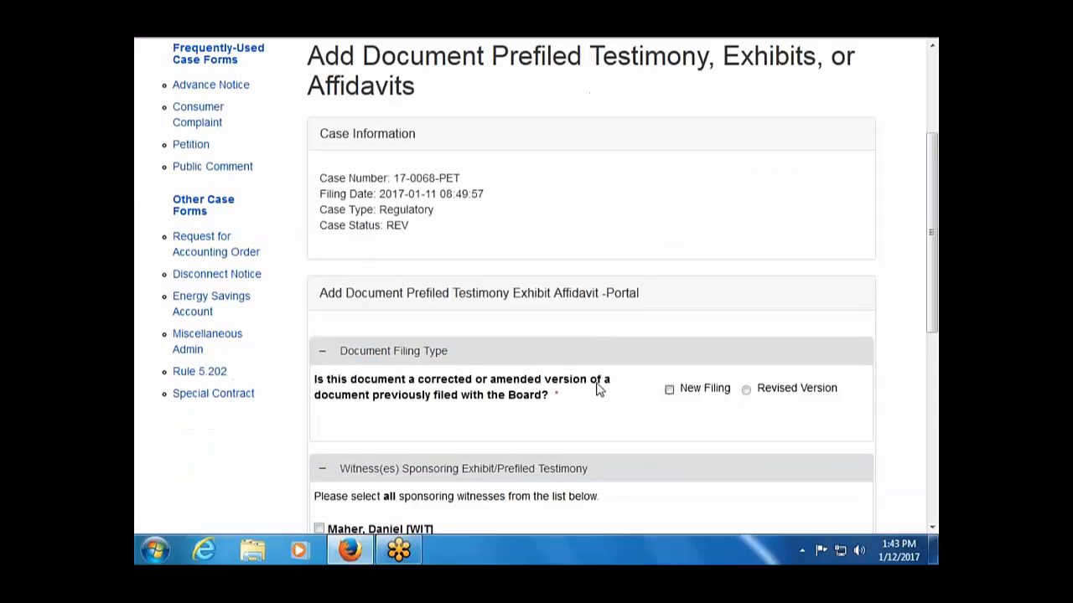
{"action": "left_click", "coordinate": [745, 391]}
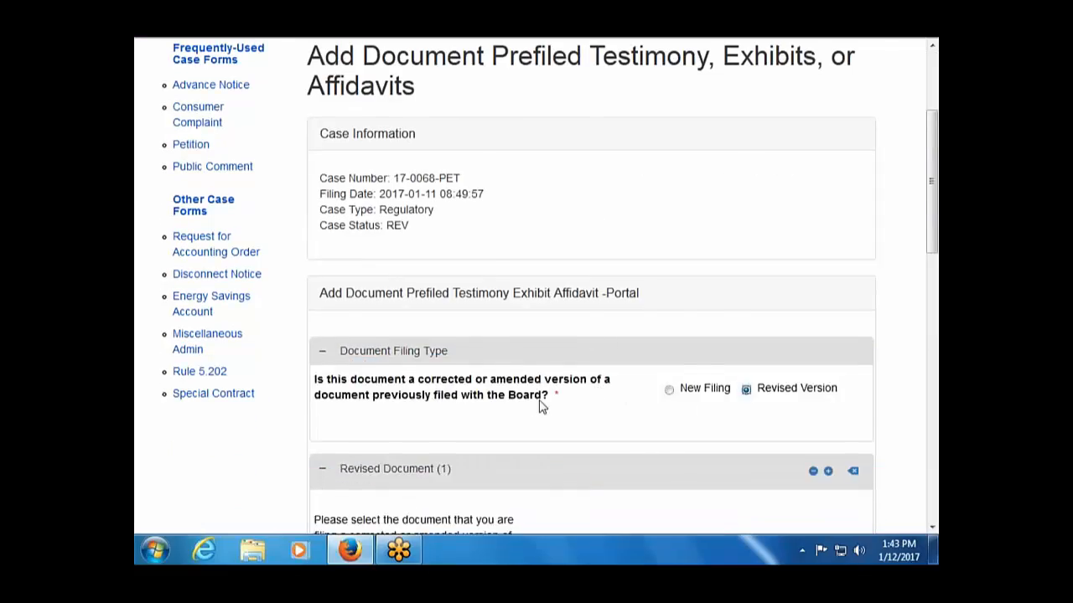
{"action": "scroll", "coordinate": [536, 406], "scroll_direction": "down", "scroll_amount": 3}
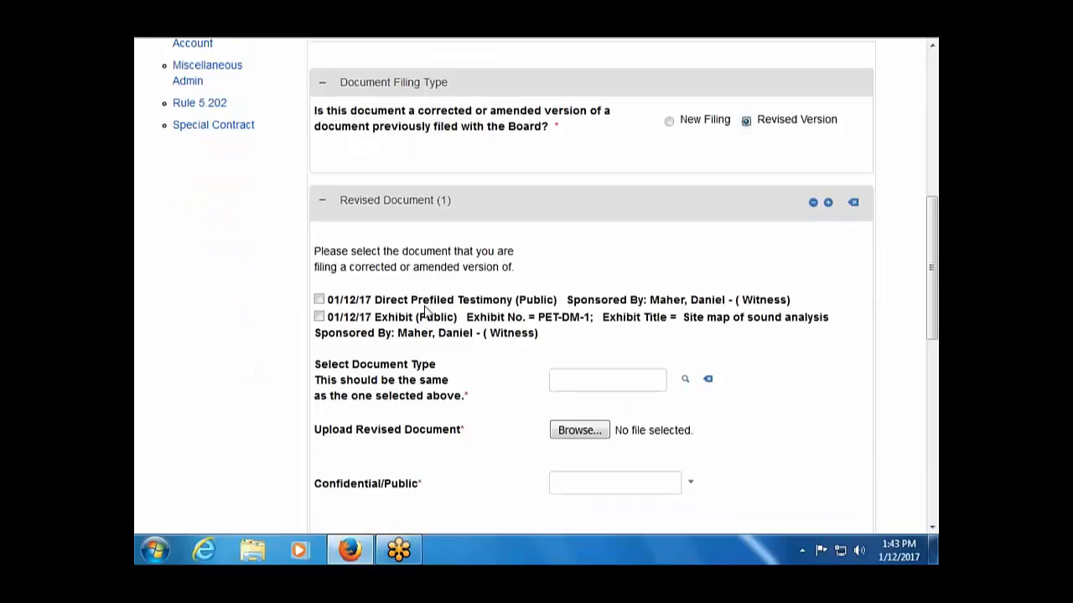
{"action": "left_click", "coordinate": [318, 319]}
{"action": "scroll", "coordinate": [657, 368], "scroll_direction": "down", "scroll_amount": 2}
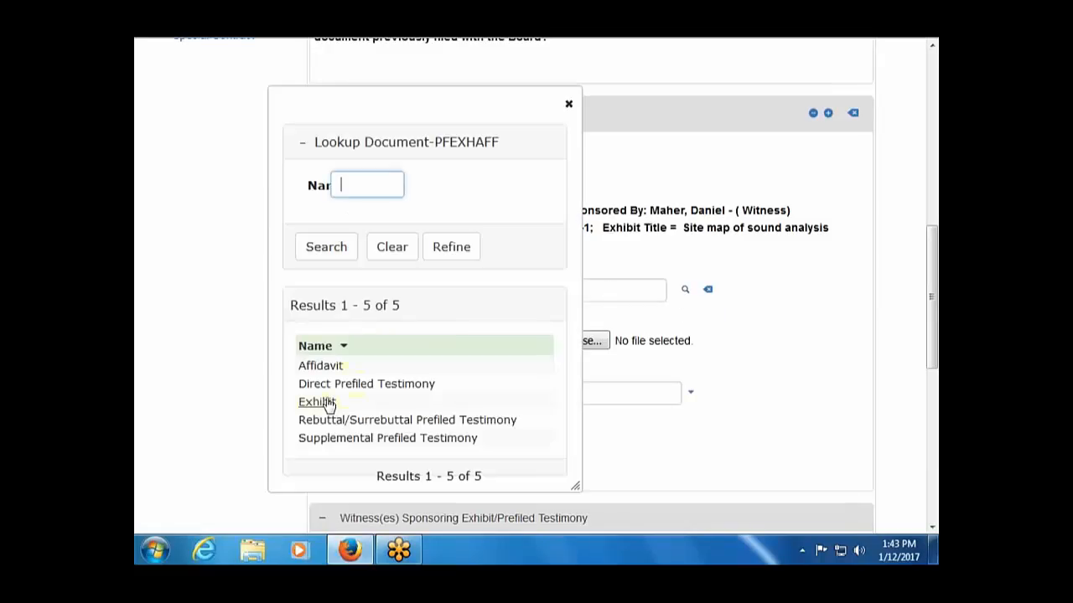
Make the revised document an Exhibit with Document8.pdf attached and exhibit type Other.
{"action": "left_click", "coordinate": [322, 401]}
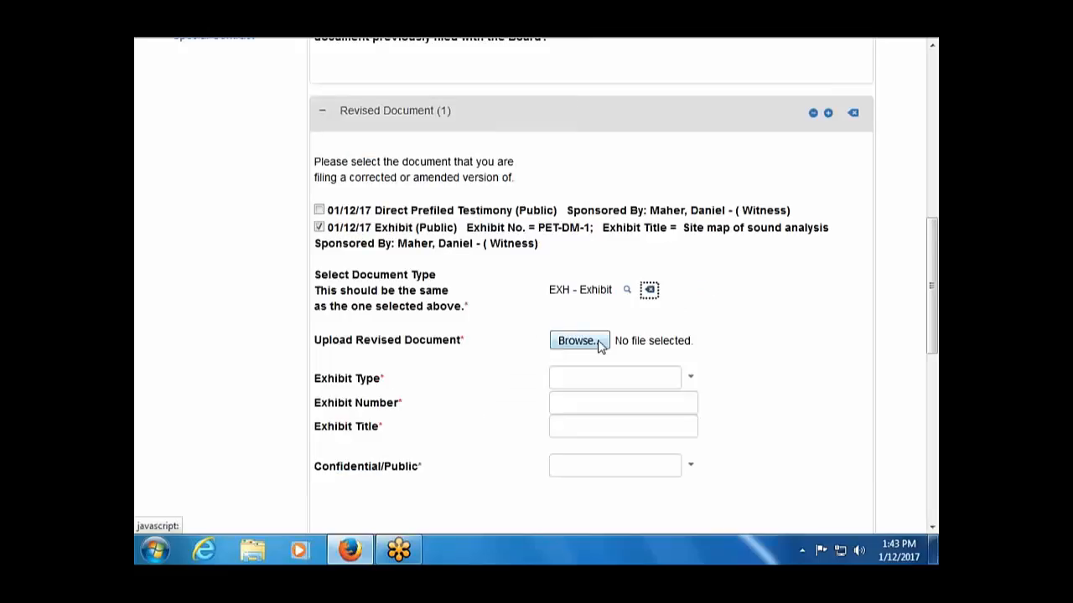
{"action": "left_click", "coordinate": [570, 342]}
{"action": "double_click", "coordinate": [372, 189]}
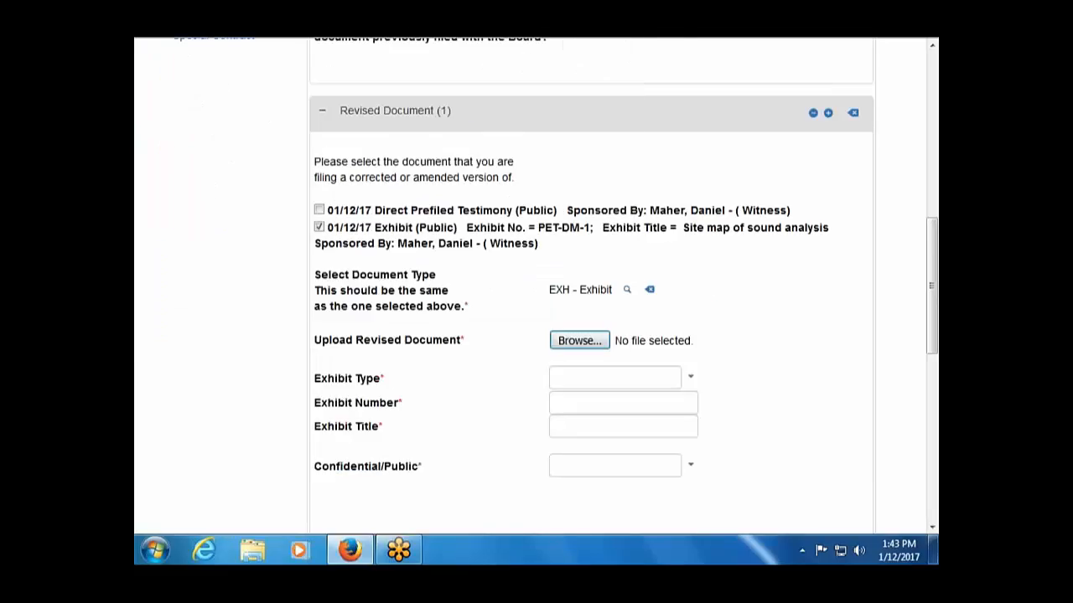
{"action": "left_click", "coordinate": [692, 379]}
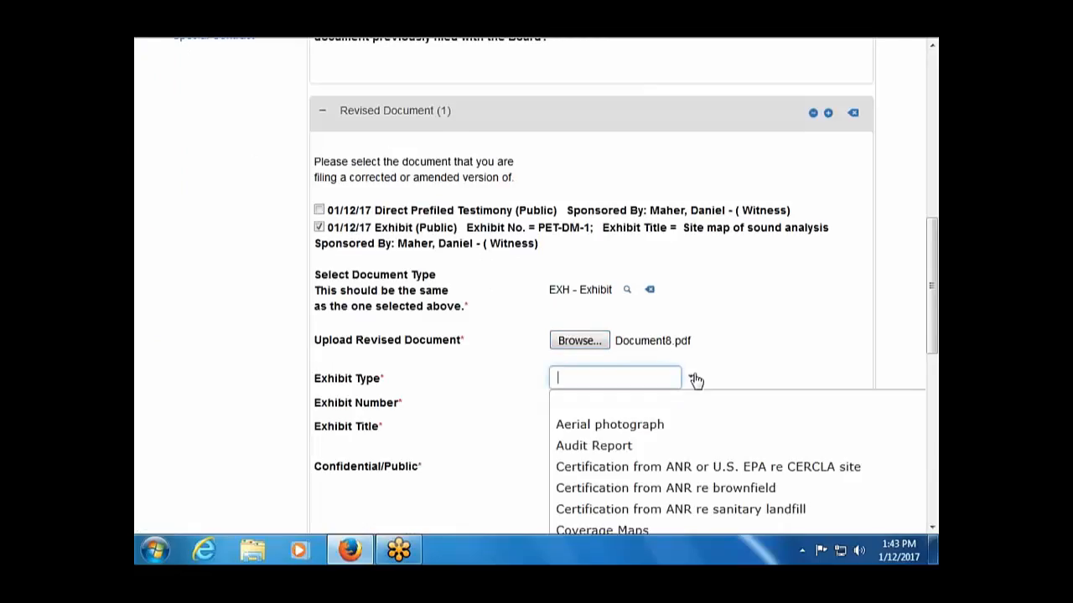
{"action": "scroll", "coordinate": [695, 382], "scroll_direction": "down", "scroll_amount": 3}
{"action": "scroll", "coordinate": [658, 394], "scroll_direction": "down", "scroll_amount": 4}
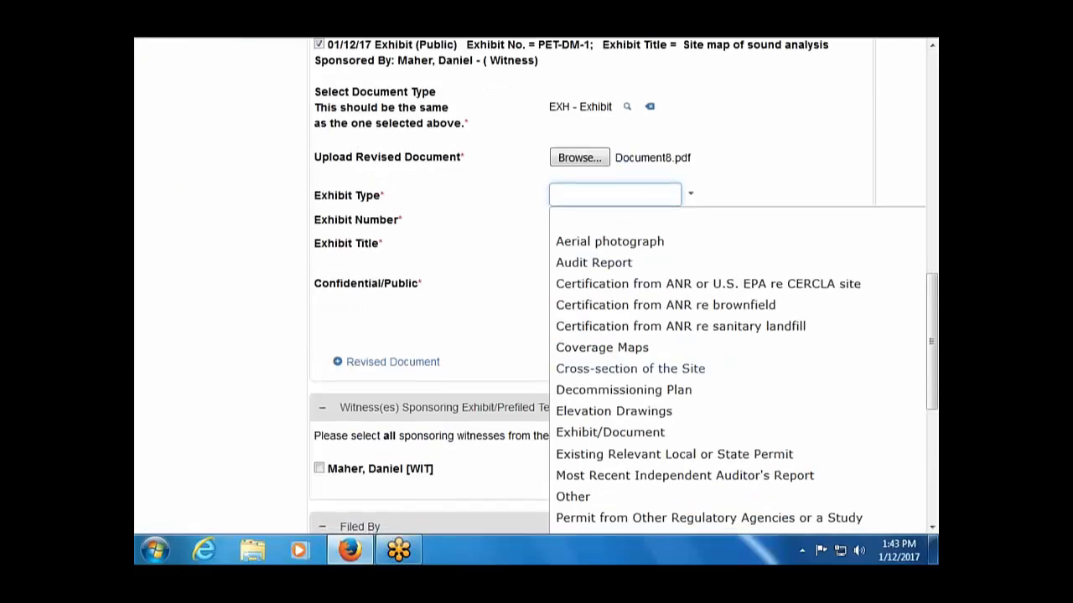
{"action": "left_click", "coordinate": [625, 322]}
Enter exhibit number PET-DM-1 and title 'Site map of sound analysis', and mark it Public.
{"action": "scroll", "coordinate": [570, 361], "scroll_direction": "up", "scroll_amount": 3}
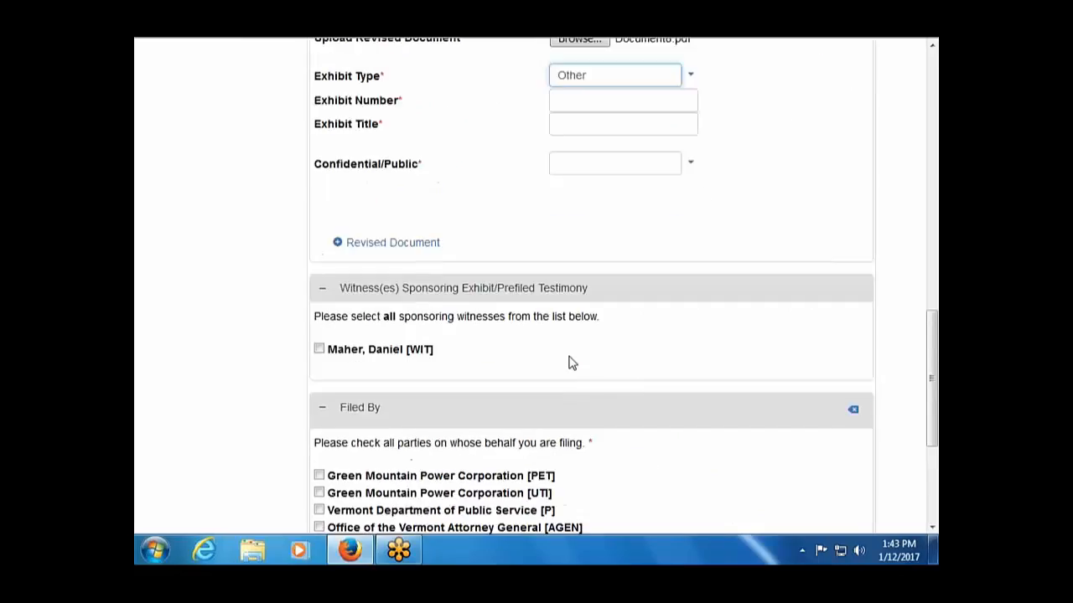
{"action": "left_click", "coordinate": [612, 224]}
{"action": "scroll", "coordinate": [788, 319], "scroll_direction": "up", "scroll_amount": 2}
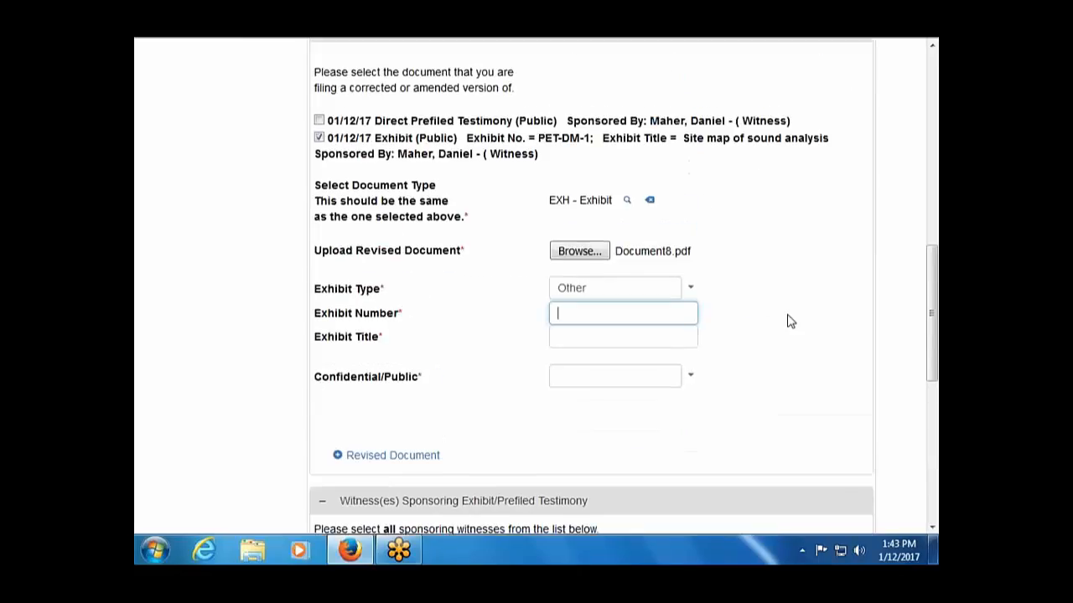
{"action": "type", "text": "PET_DM-1"}
{"action": "left_click", "coordinate": [588, 313]}
{"action": "key", "text": "BackSpace"}
{"action": "type", "text": "-"}
{"action": "left_click", "coordinate": [585, 341]}
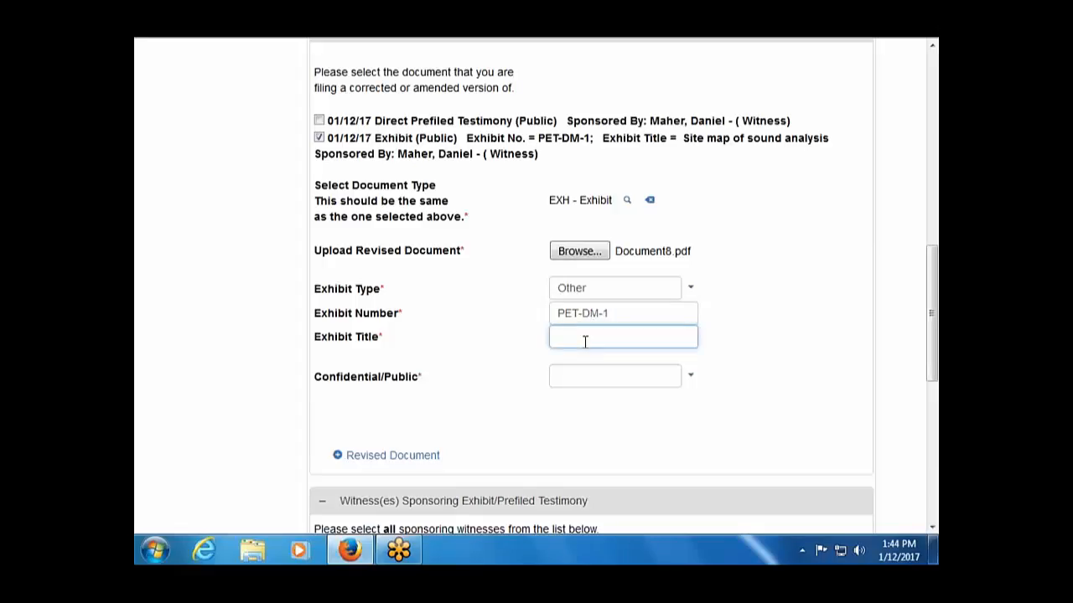
{"action": "type", "text": "Site map of sound analysis"}
{"action": "left_click", "coordinate": [620, 376]}
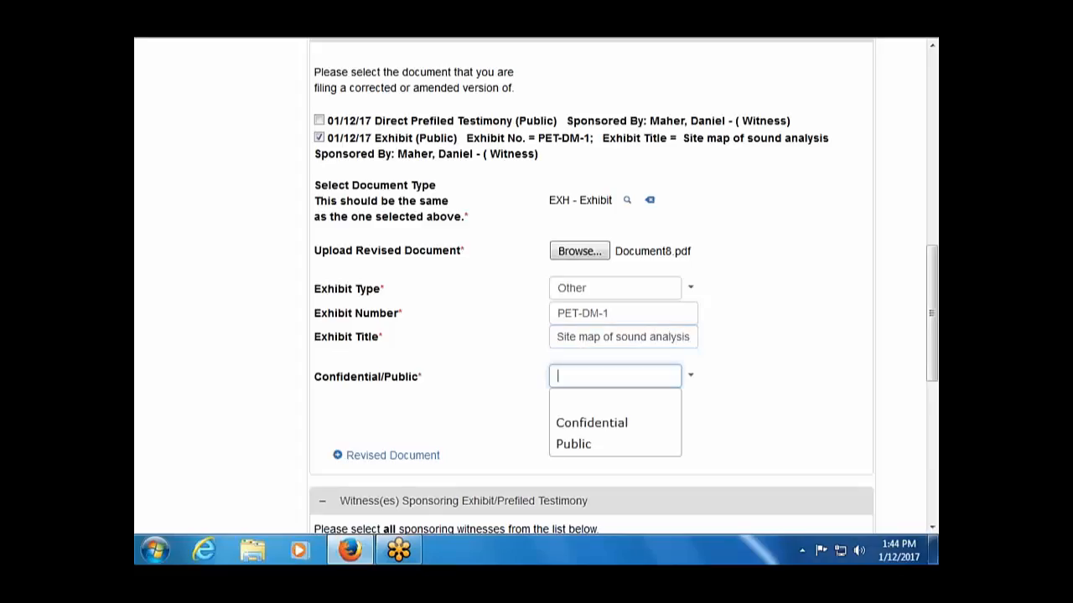
{"action": "left_click", "coordinate": [622, 445]}
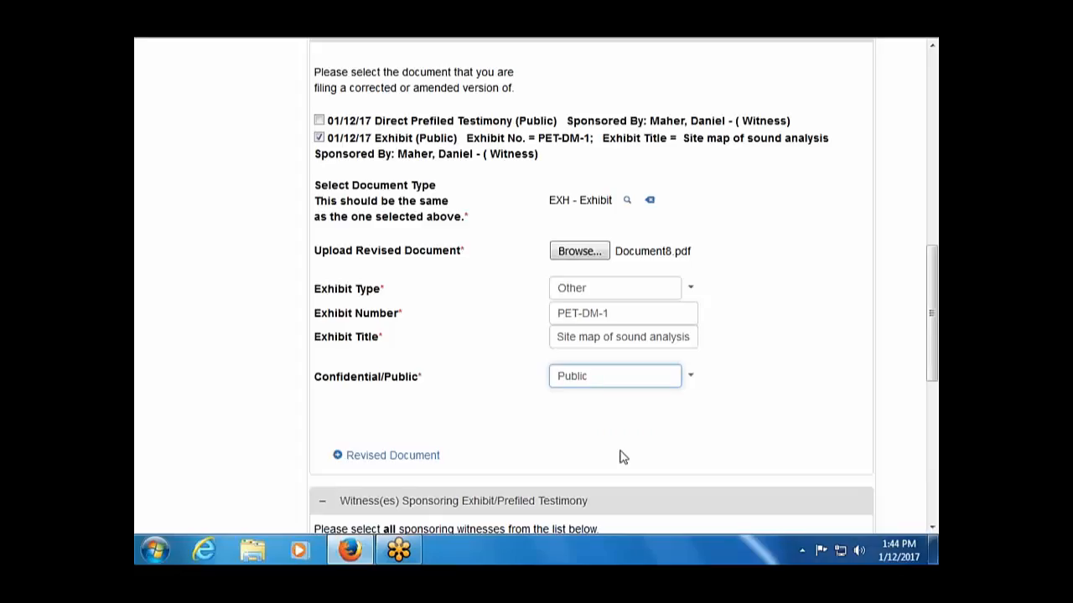
Check the sponsoring witness and Green Mountain Power Corporation [PET] as filer, then submit the revised exhibit.
{"action": "scroll", "coordinate": [610, 458], "scroll_direction": "down", "scroll_amount": 2}
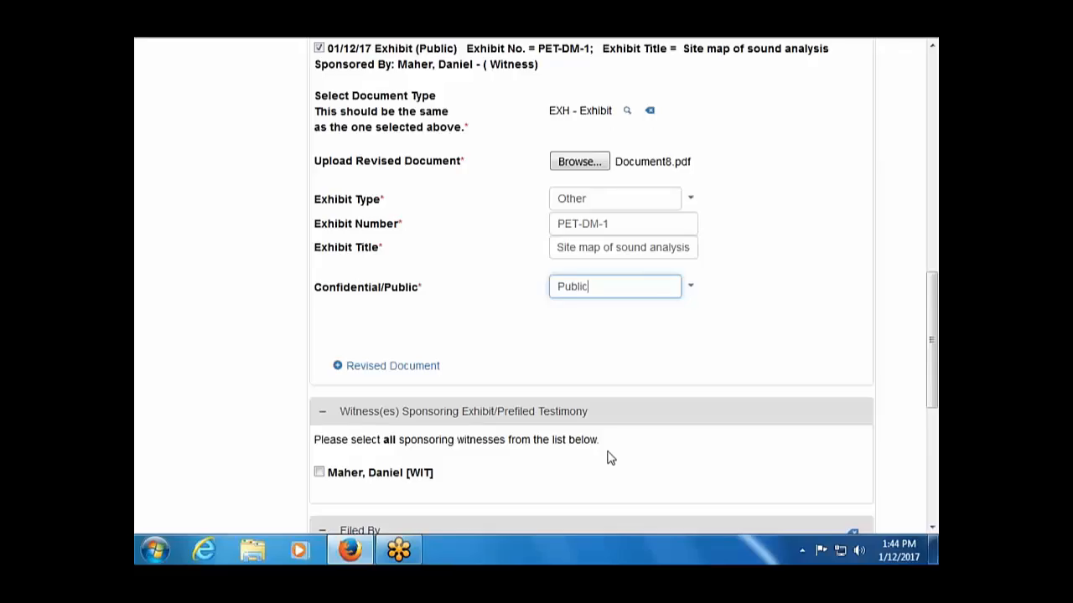
{"action": "scroll", "coordinate": [610, 457], "scroll_direction": "down", "scroll_amount": 4}
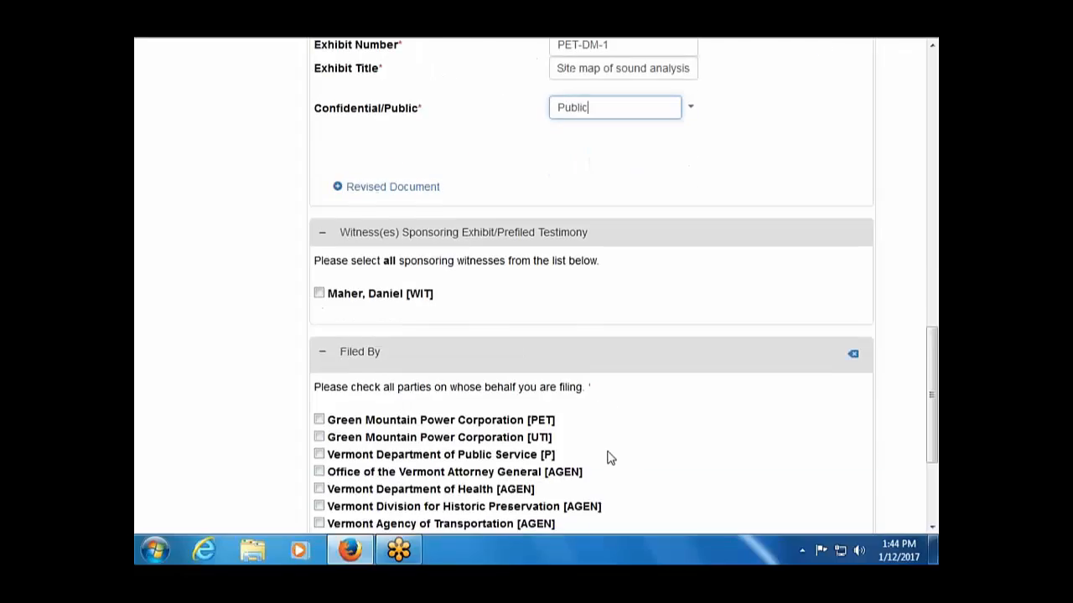
{"action": "scroll", "coordinate": [609, 457], "scroll_direction": "up", "scroll_amount": 4}
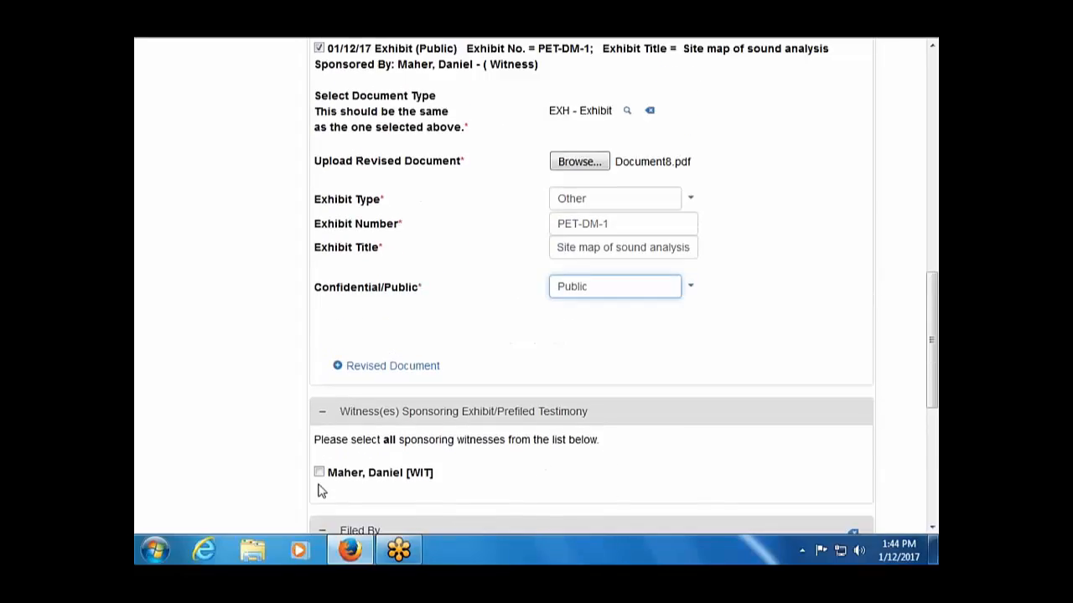
{"action": "left_click", "coordinate": [320, 472]}
{"action": "scroll", "coordinate": [572, 506], "scroll_direction": "down", "scroll_amount": 7}
{"action": "scroll", "coordinate": [571, 506], "scroll_direction": "down", "scroll_amount": 1}
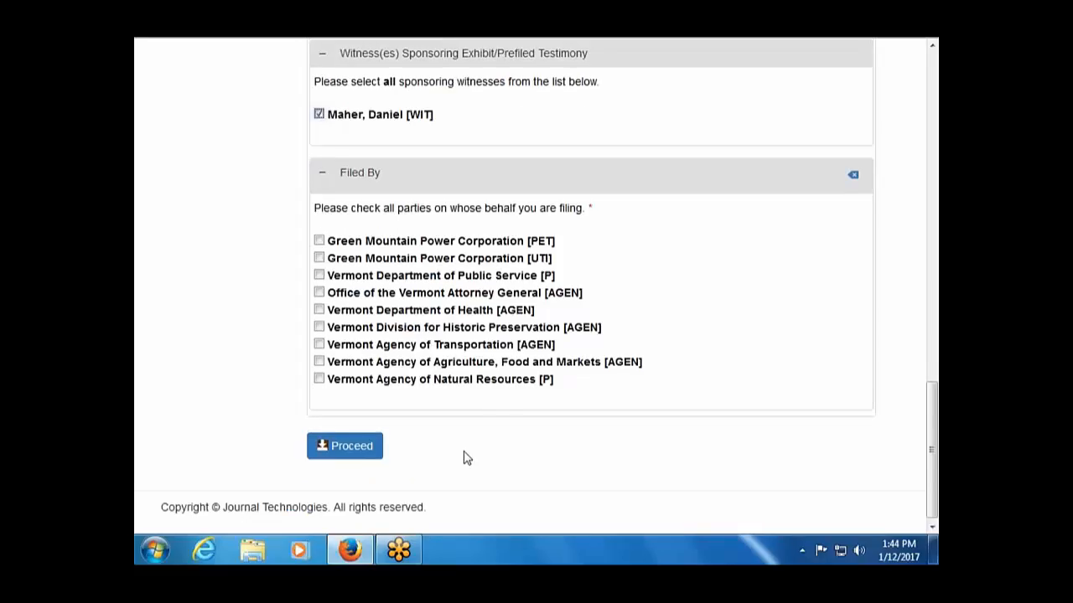
{"action": "left_click", "coordinate": [320, 241]}
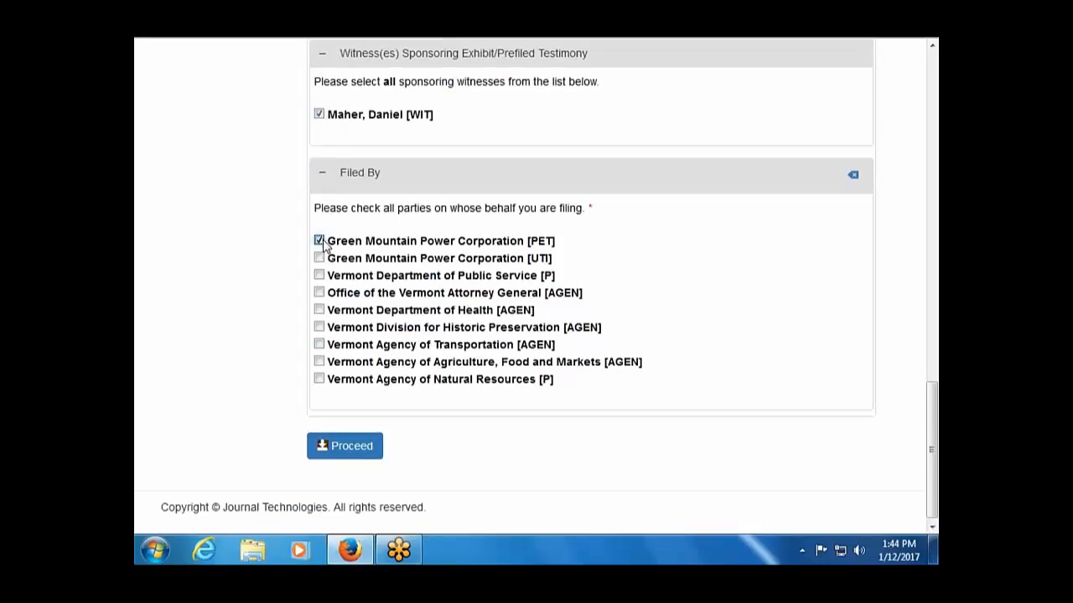
{"action": "left_click", "coordinate": [360, 453]}
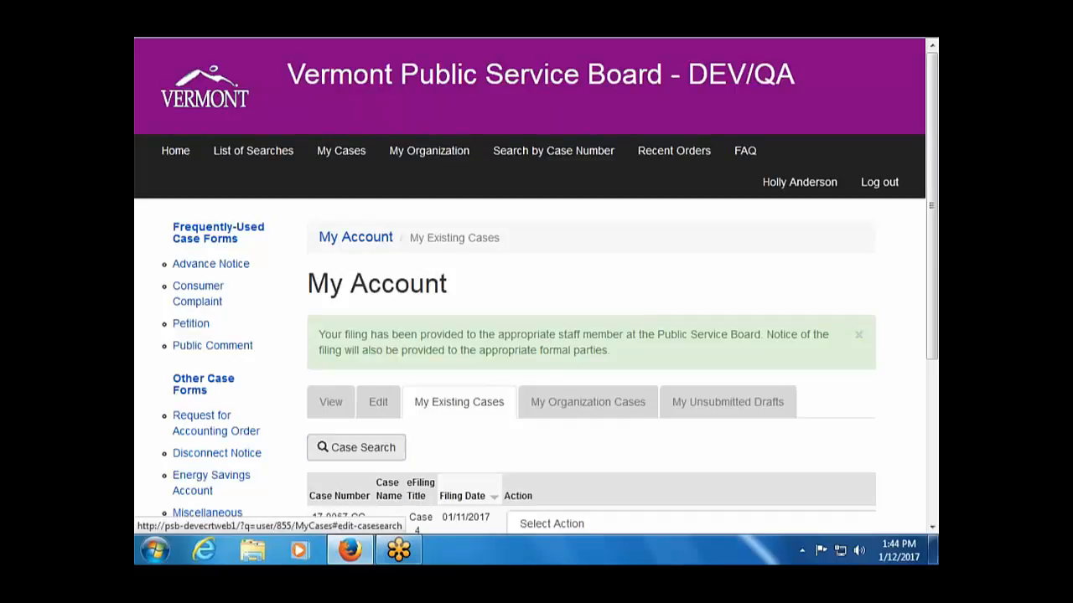
{"action": "scroll", "coordinate": [463, 264], "scroll_direction": "down", "scroll_amount": 3}
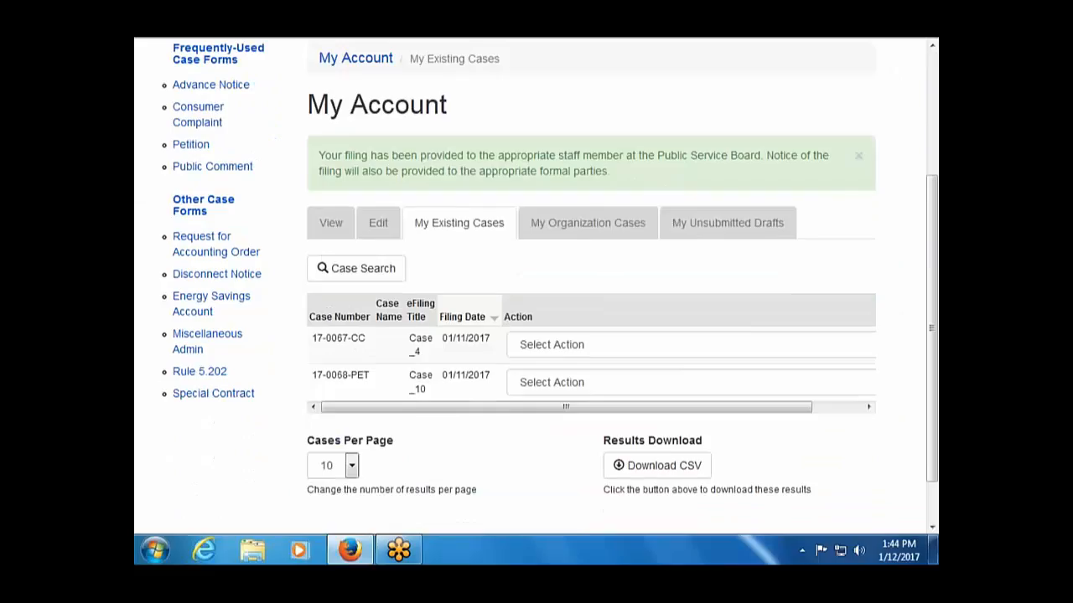
{"action": "left_click", "coordinate": [559, 346]}
{"action": "left_click", "coordinate": [572, 383]}
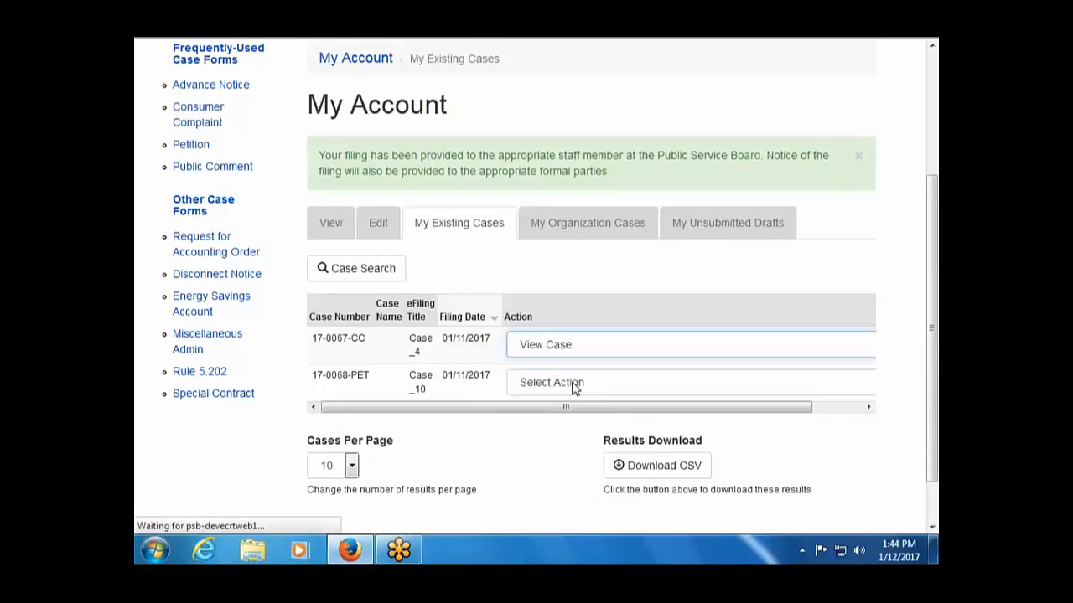
{"action": "scroll", "coordinate": [572, 387], "scroll_direction": "down", "scroll_amount": 2}
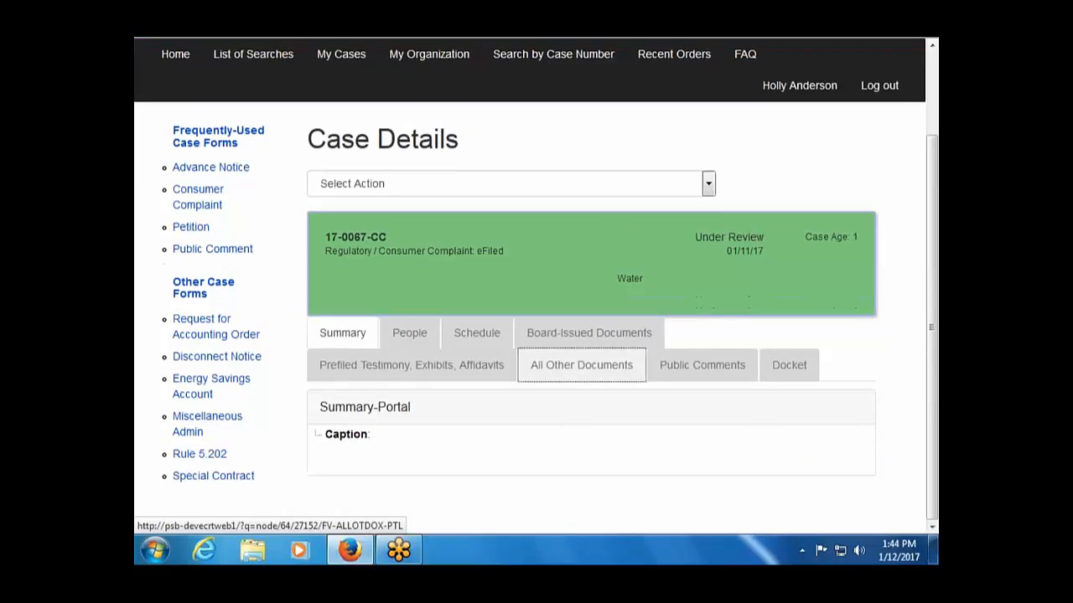
{"action": "left_click", "coordinate": [381, 369]}
{"action": "scroll", "coordinate": [381, 368], "scroll_direction": "down", "scroll_amount": 1}
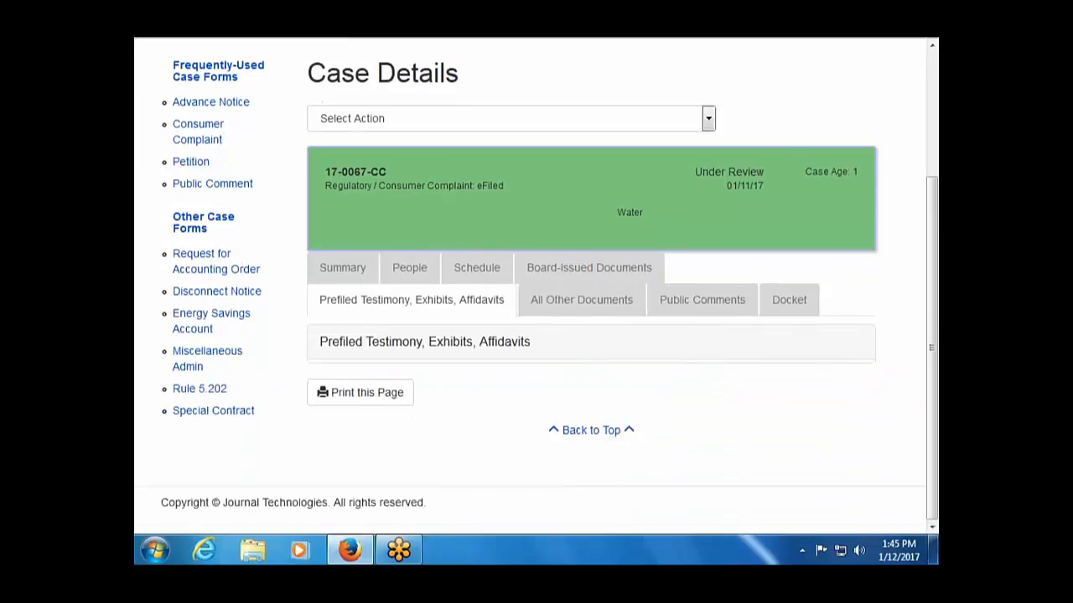
{"action": "scroll", "coordinate": [134, 87], "scroll_direction": "up", "scroll_amount": 3}
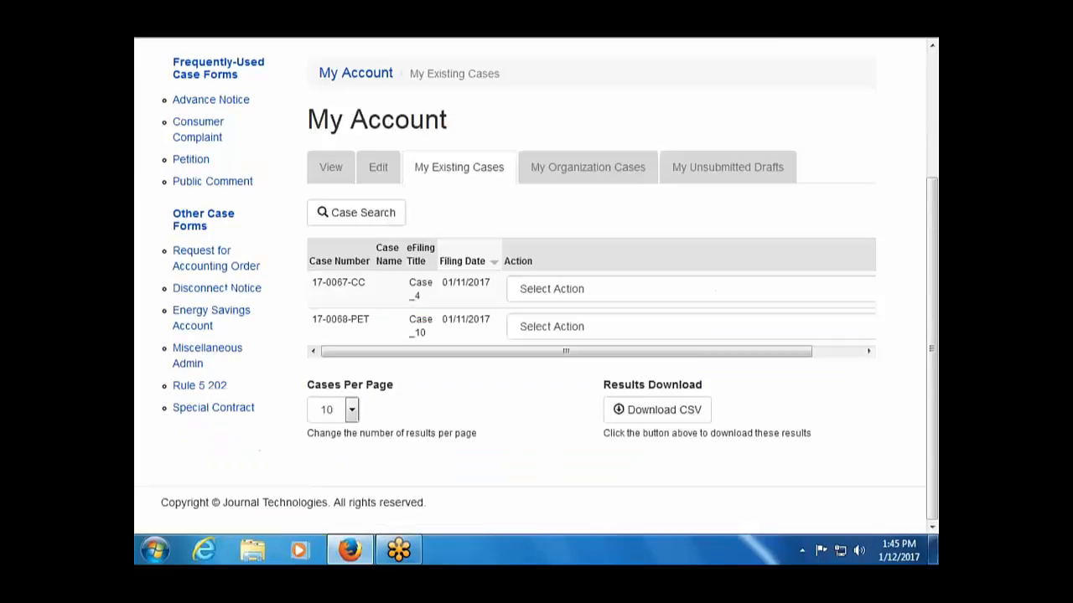
Open 17-0068-PET's case details on the Prefiled Testimony, Exhibits, Affidavits tab and review the filings.
{"action": "left_click", "coordinate": [574, 328]}
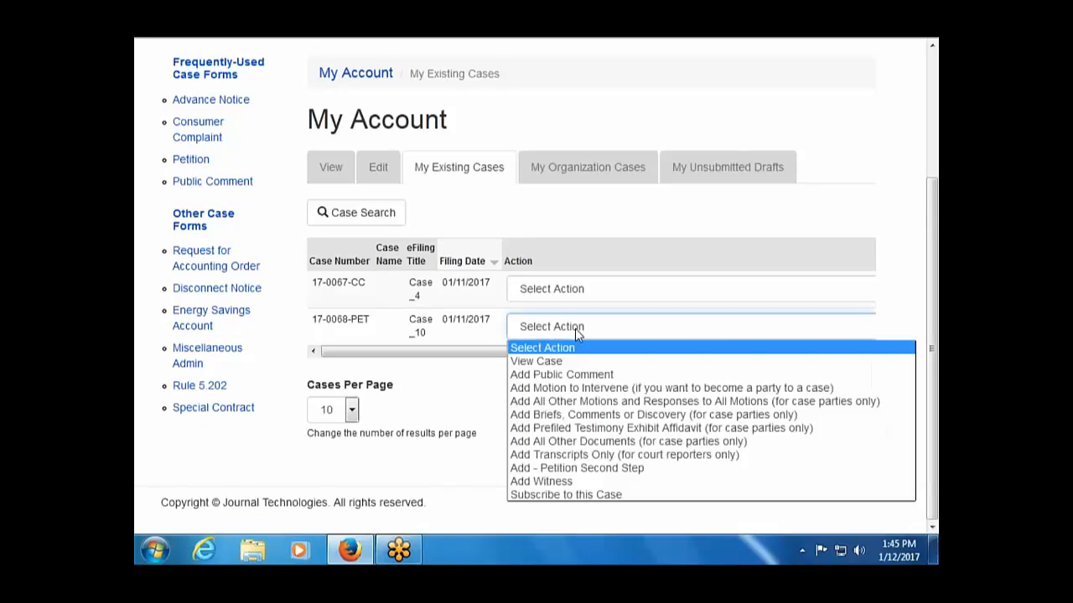
{"action": "left_click", "coordinate": [573, 362]}
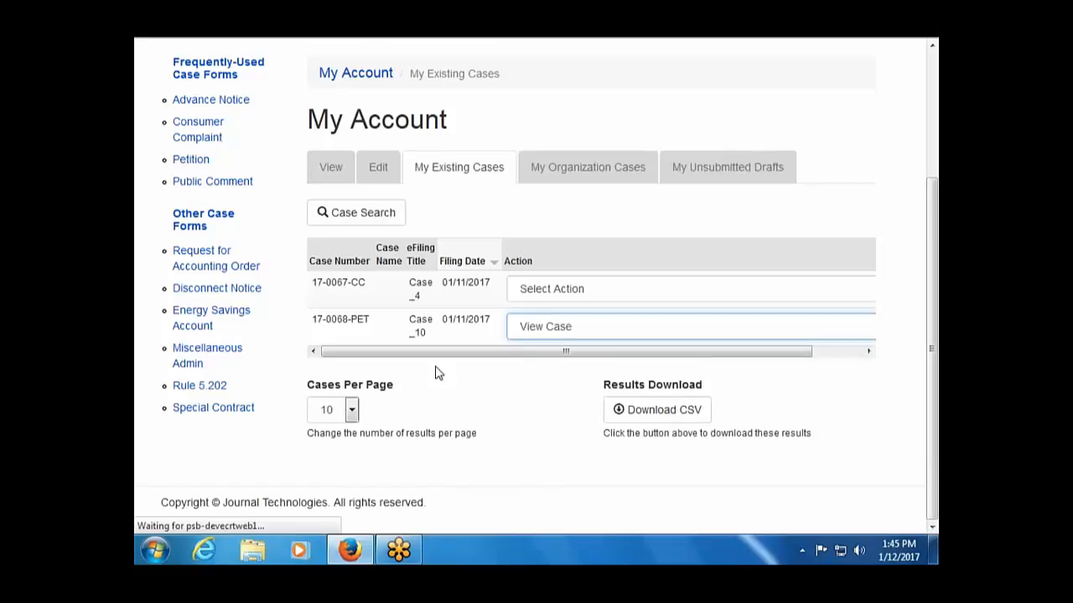
{"action": "scroll", "coordinate": [435, 374], "scroll_direction": "down", "scroll_amount": 2}
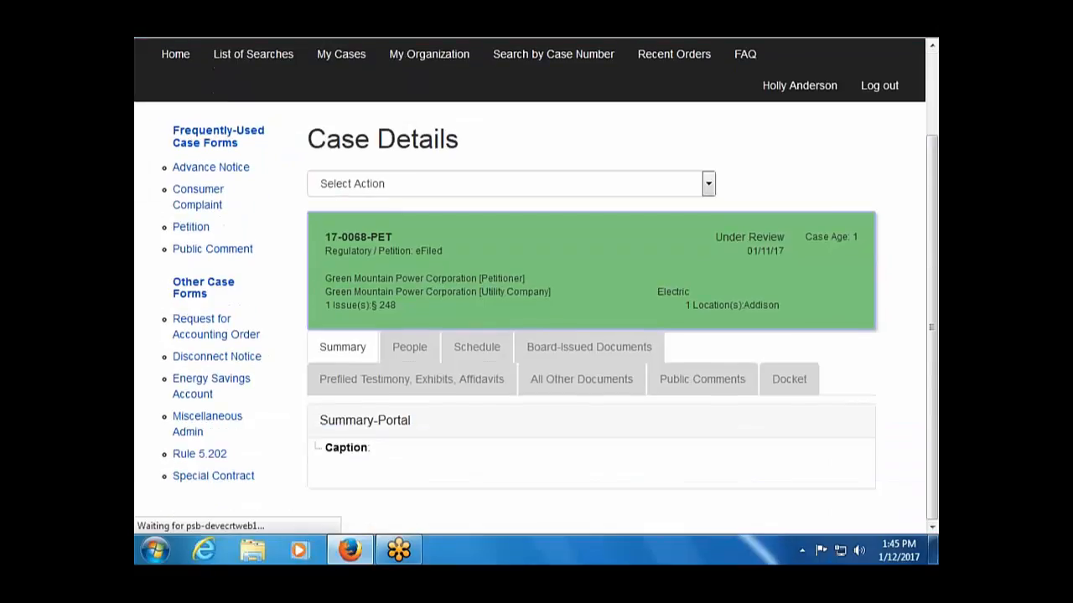
{"action": "left_click", "coordinate": [429, 387]}
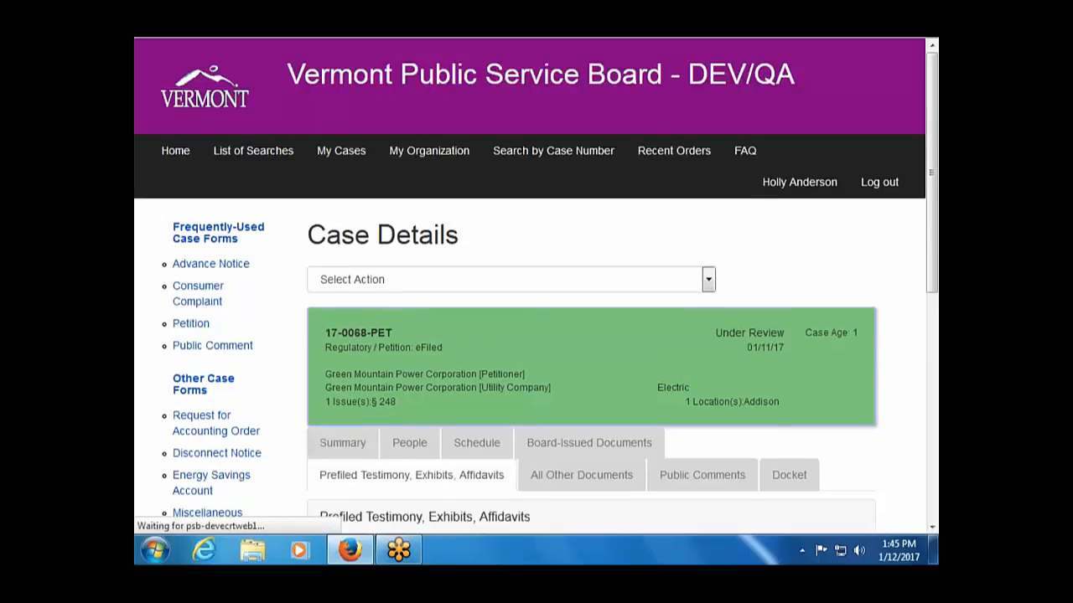
{"action": "scroll", "coordinate": [428, 387], "scroll_direction": "down", "scroll_amount": 5}
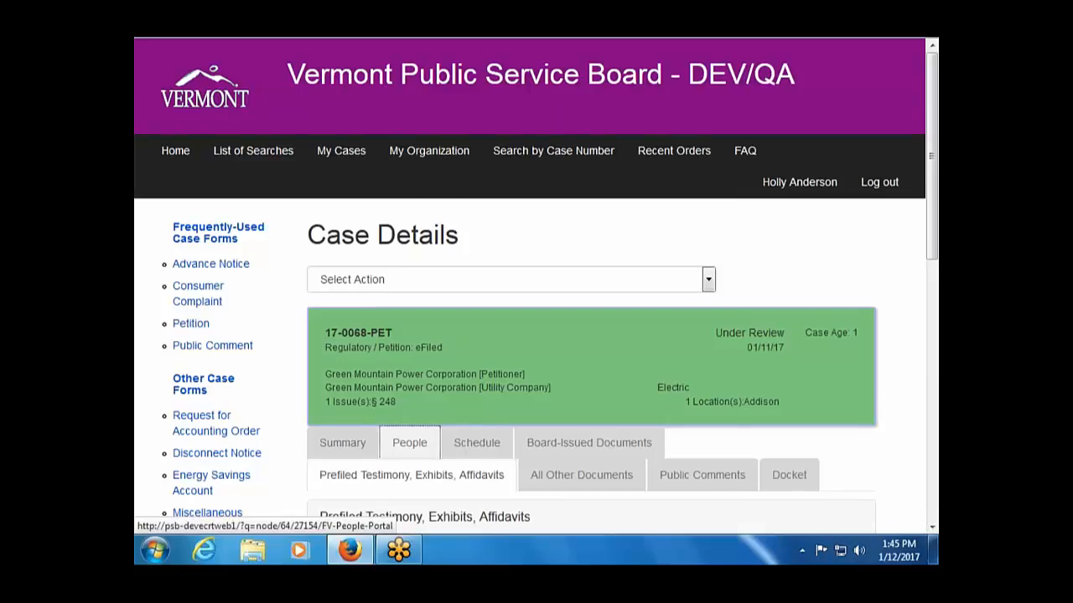
{"action": "scroll", "coordinate": [409, 443], "scroll_direction": "down", "scroll_amount": 2}
{"action": "scroll", "coordinate": [409, 443], "scroll_direction": "up", "scroll_amount": 2}
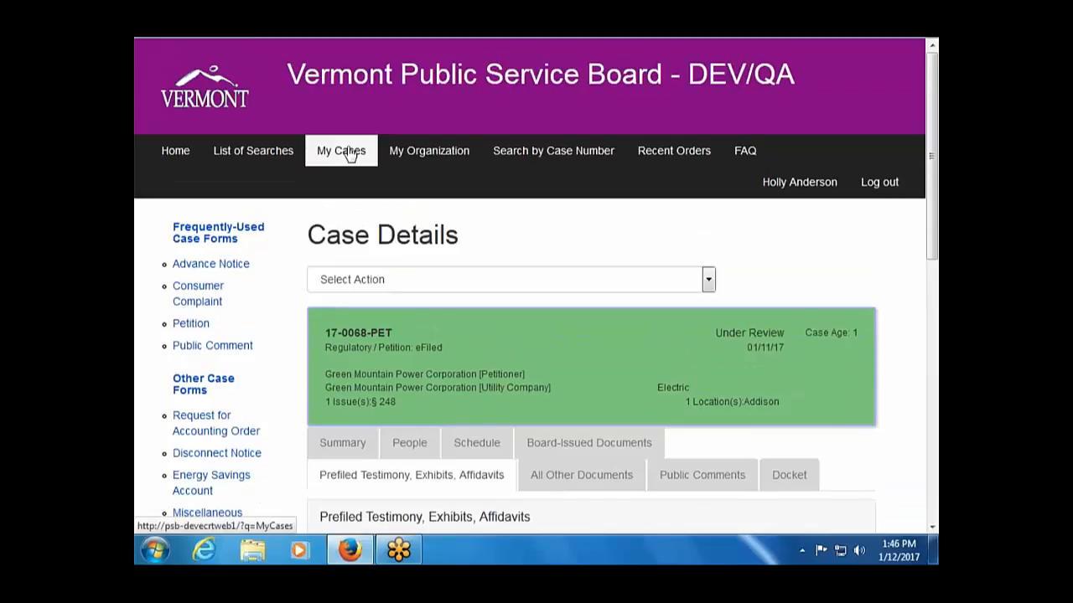
Open the case details for 17-0067-CC from My Cases and expand its Select Action list.
{"action": "left_click", "coordinate": [349, 155]}
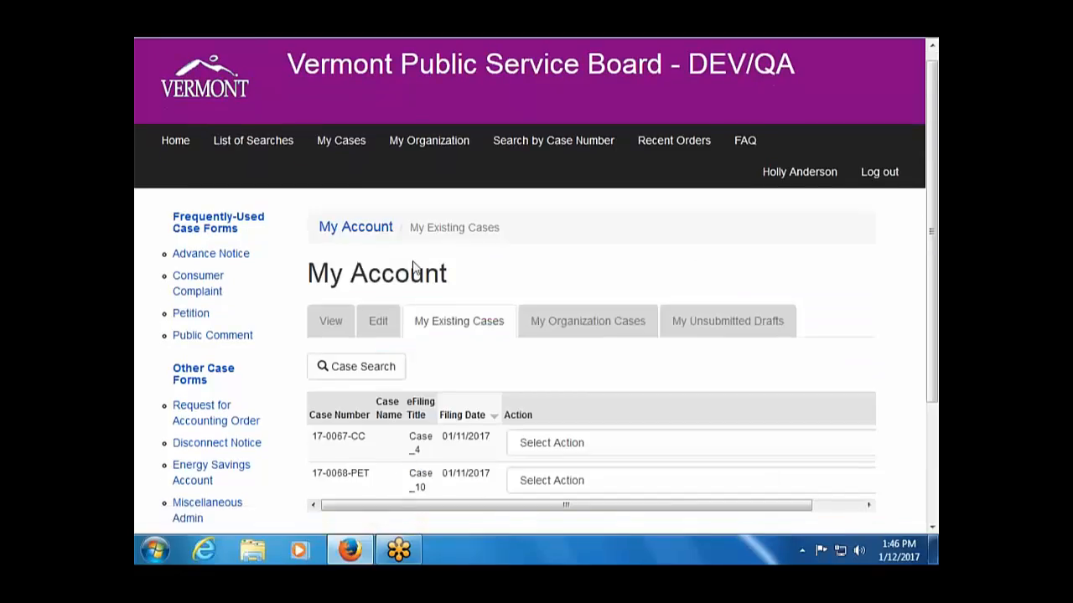
{"action": "scroll", "coordinate": [412, 267], "scroll_direction": "down", "scroll_amount": 2}
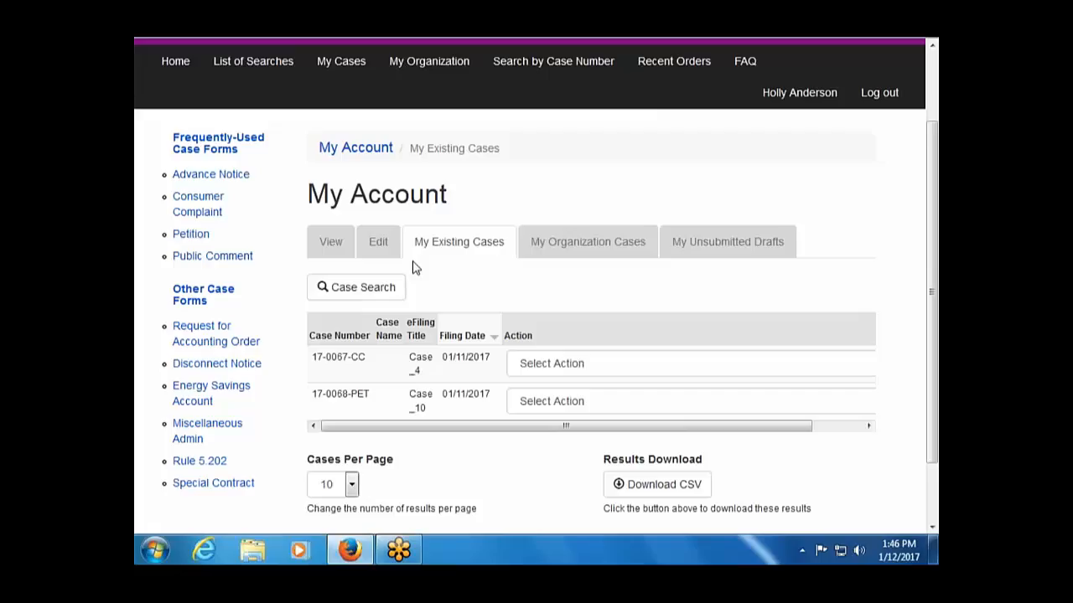
{"action": "left_click", "coordinate": [584, 366]}
{"action": "left_click", "coordinate": [584, 399]}
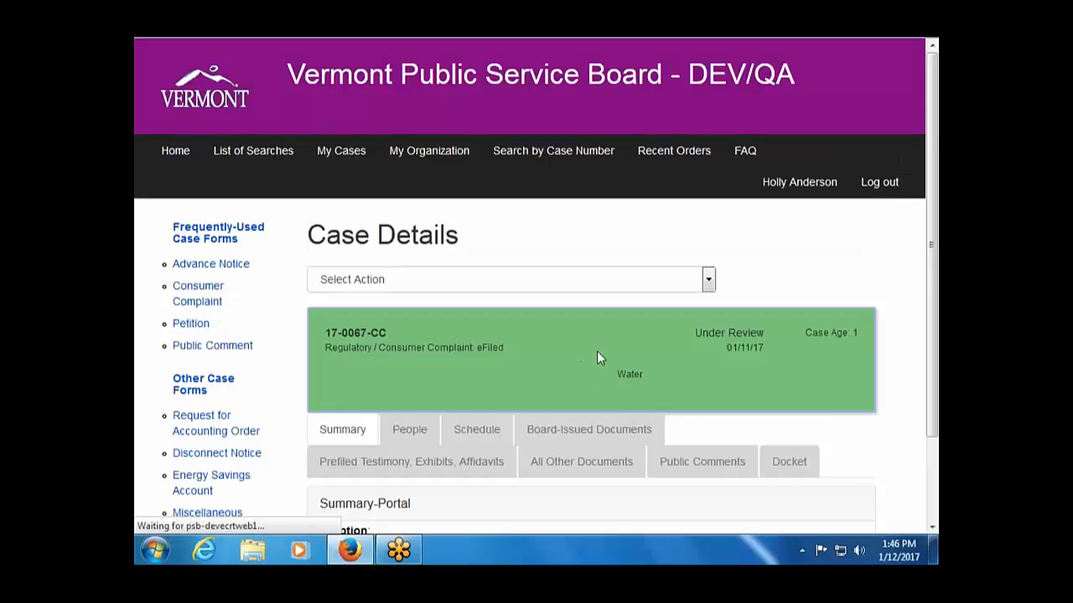
{"action": "left_click", "coordinate": [708, 282]}
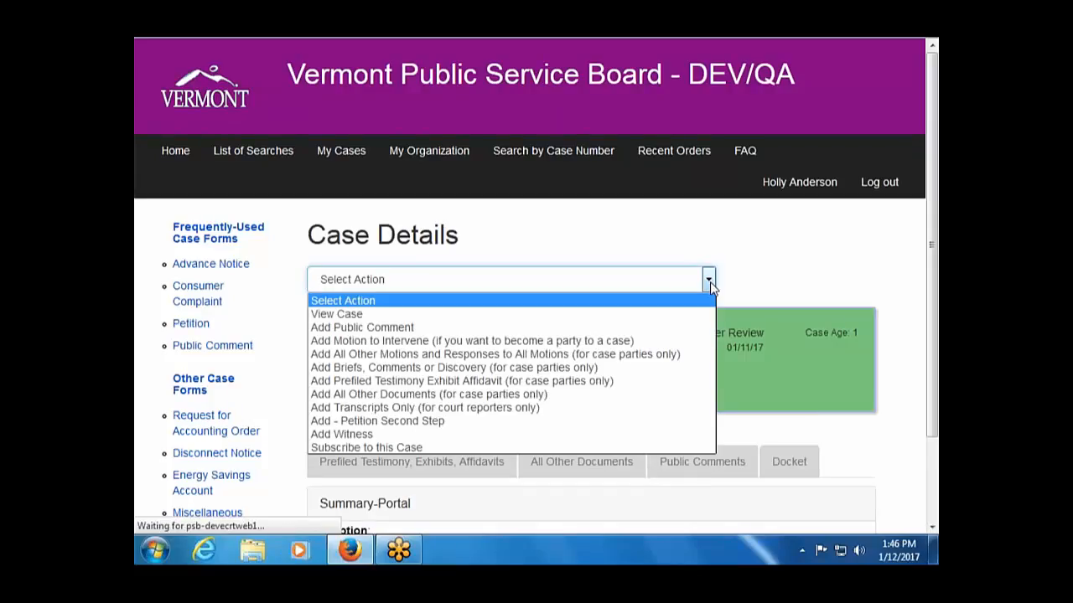
Choose 'Add All Other Motions and Responses to All Motions' for case 17-0067-CC and review the form.
{"action": "left_click", "coordinate": [577, 358]}
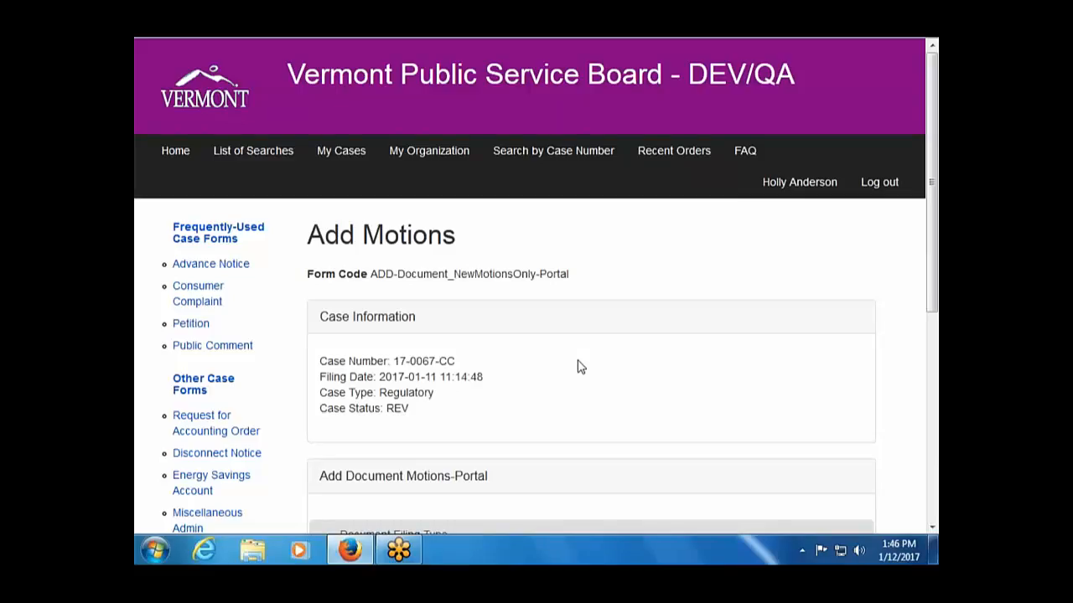
{"action": "scroll", "coordinate": [578, 366], "scroll_direction": "down", "scroll_amount": 1}
{"action": "scroll", "coordinate": [578, 366], "scroll_direction": "up", "scroll_amount": 1}
Show the My Organization Cases list and expand the actions for case 17-0068-PET.
{"action": "left_click", "coordinate": [327, 153]}
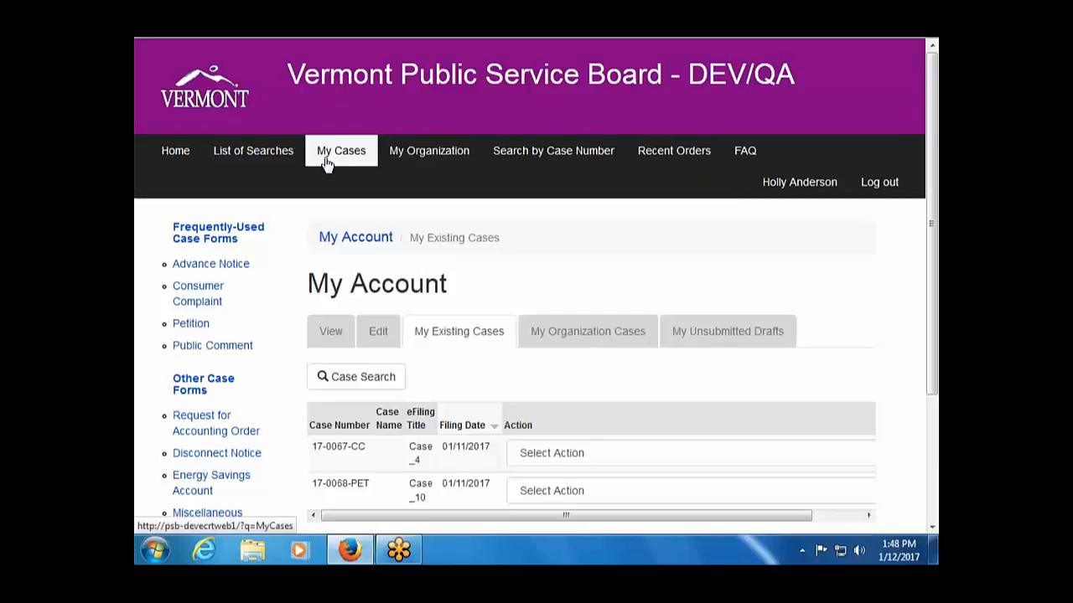
{"action": "left_click", "coordinate": [460, 335]}
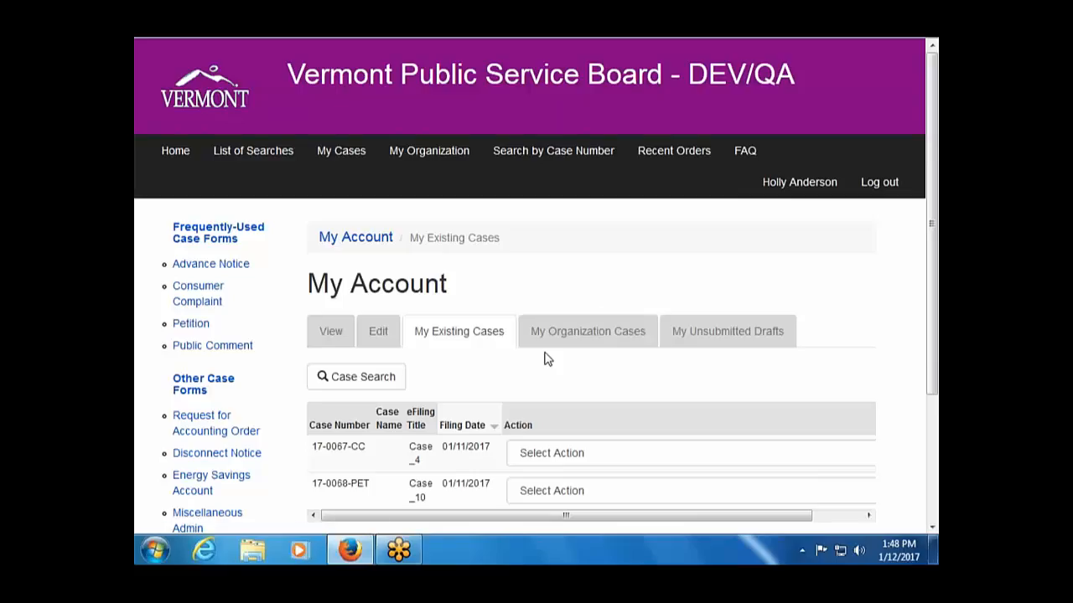
{"action": "left_click", "coordinate": [579, 333]}
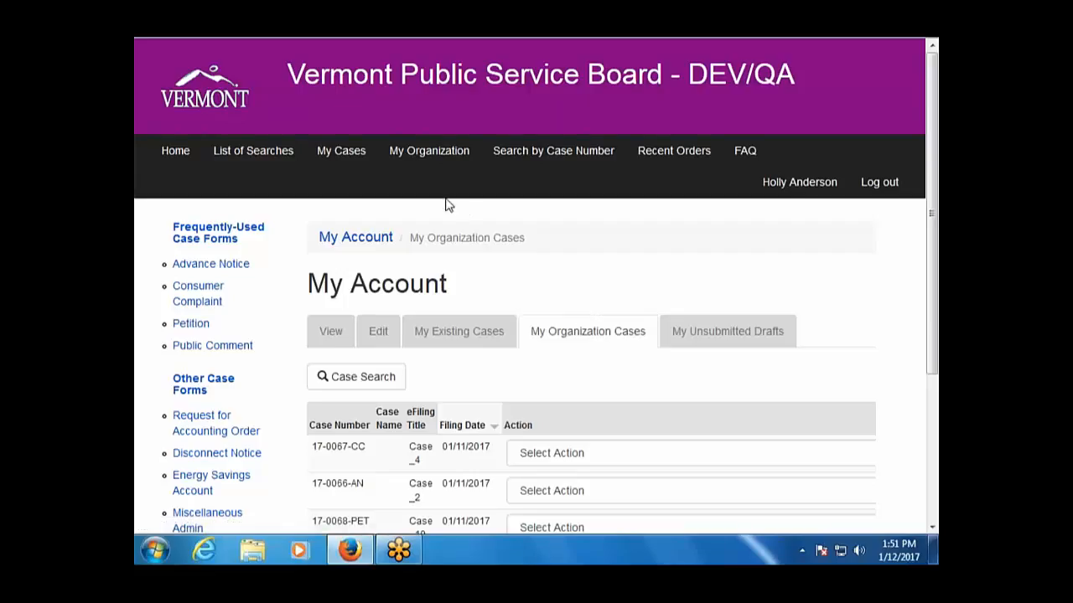
{"action": "scroll", "coordinate": [517, 423], "scroll_direction": "down", "scroll_amount": 2}
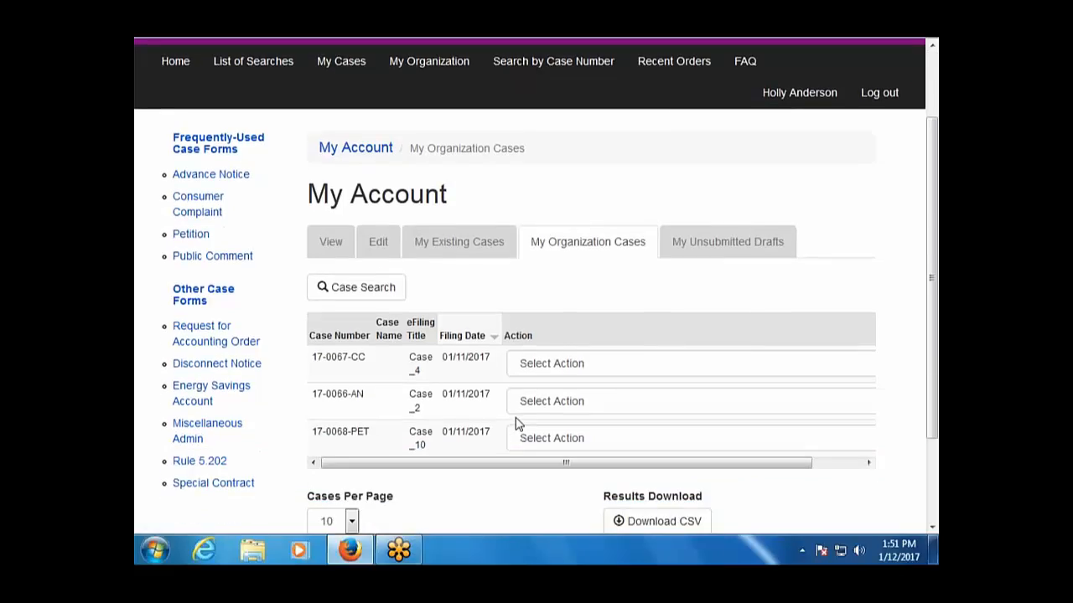
{"action": "left_click", "coordinate": [603, 444]}
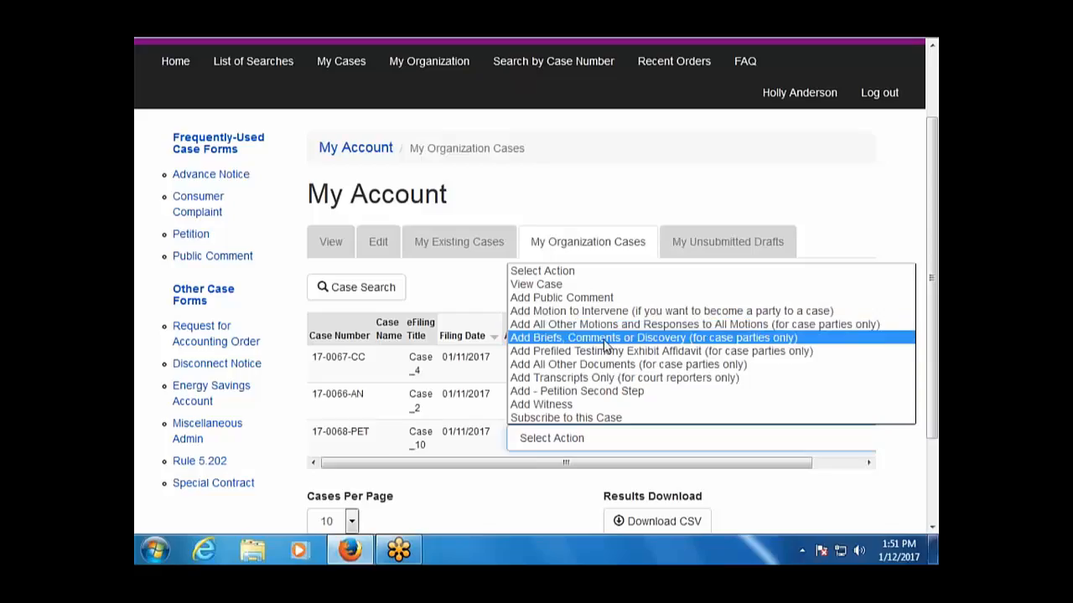
Start a Briefs, Comments or Discovery filing on 17-0068-PET and mark it as a New Filing.
{"action": "left_click", "coordinate": [609, 339]}
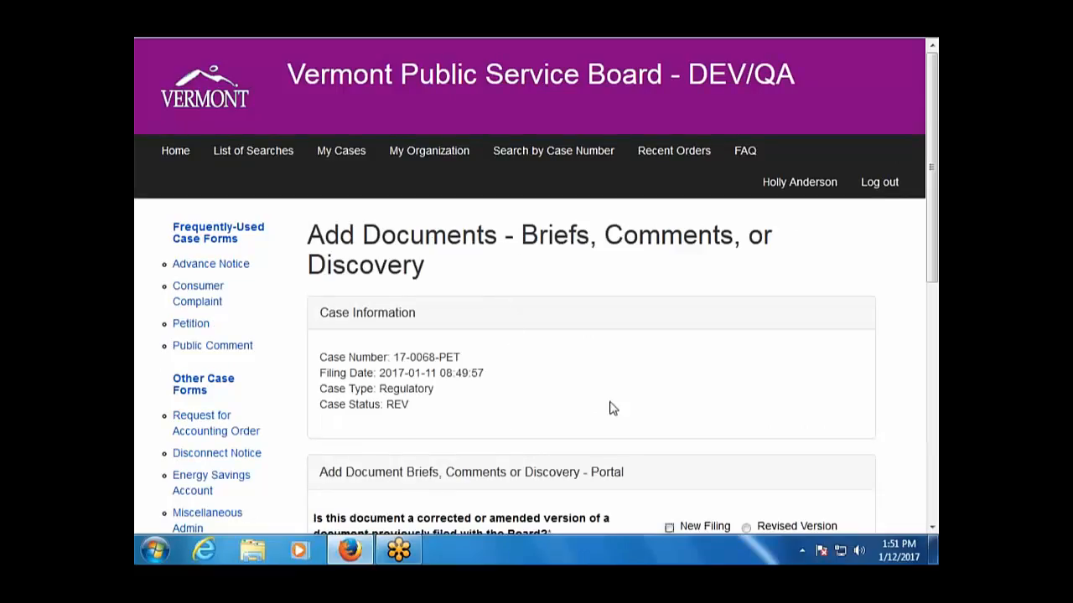
{"action": "scroll", "coordinate": [610, 408], "scroll_direction": "down", "scroll_amount": 5}
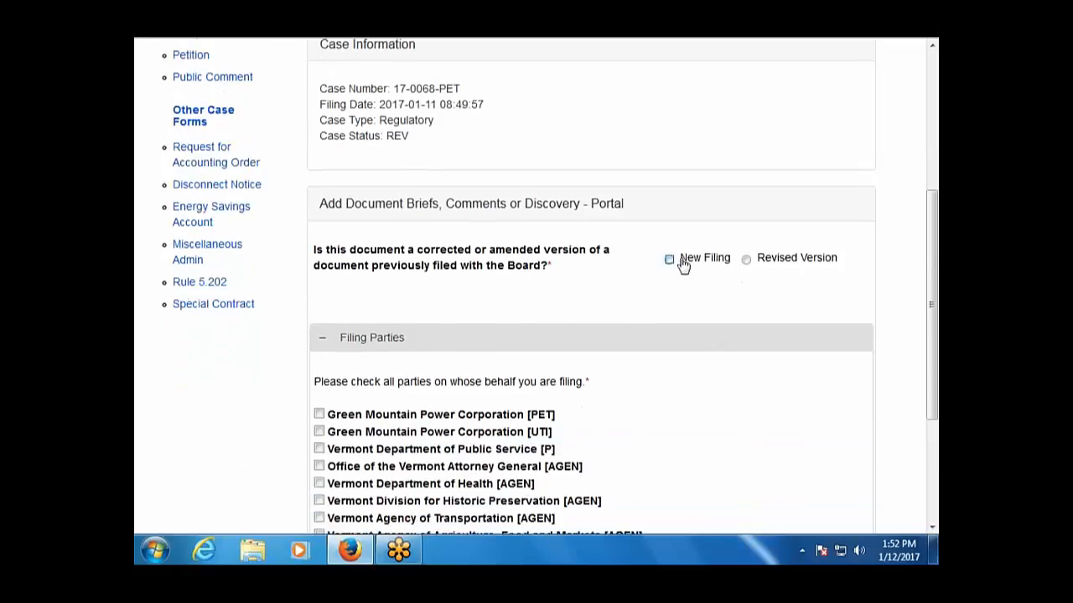
{"action": "left_click", "coordinate": [669, 259]}
{"action": "scroll", "coordinate": [661, 316], "scroll_direction": "down", "scroll_amount": 2}
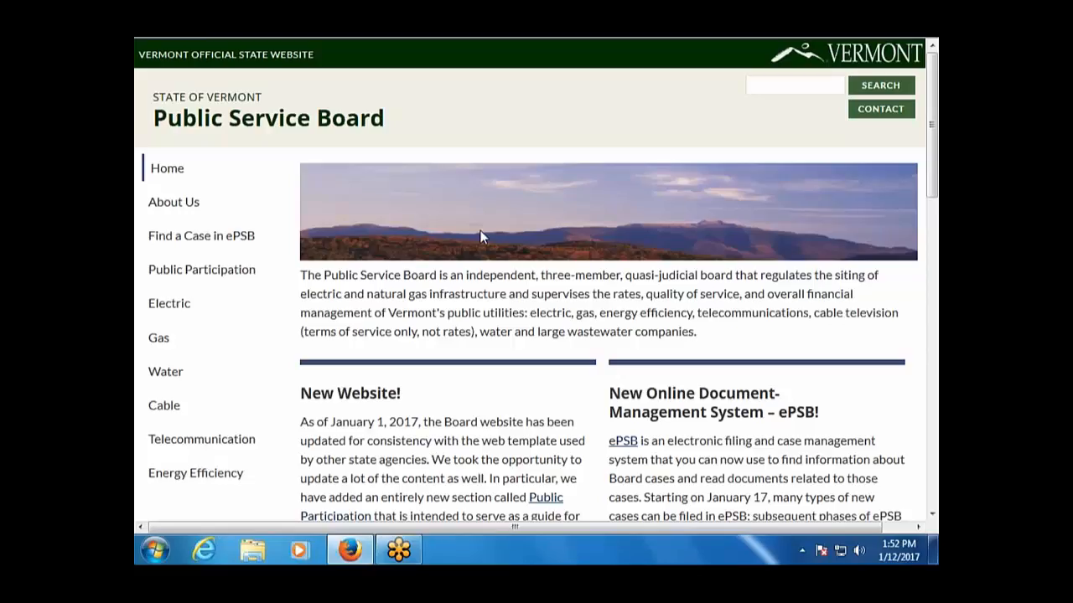
Open epsb-procedures.pdf from the PSB site's Procedures for Electronic Filing Using ePSB page.
{"action": "scroll", "coordinate": [479, 232], "scroll_direction": "down", "scroll_amount": 3}
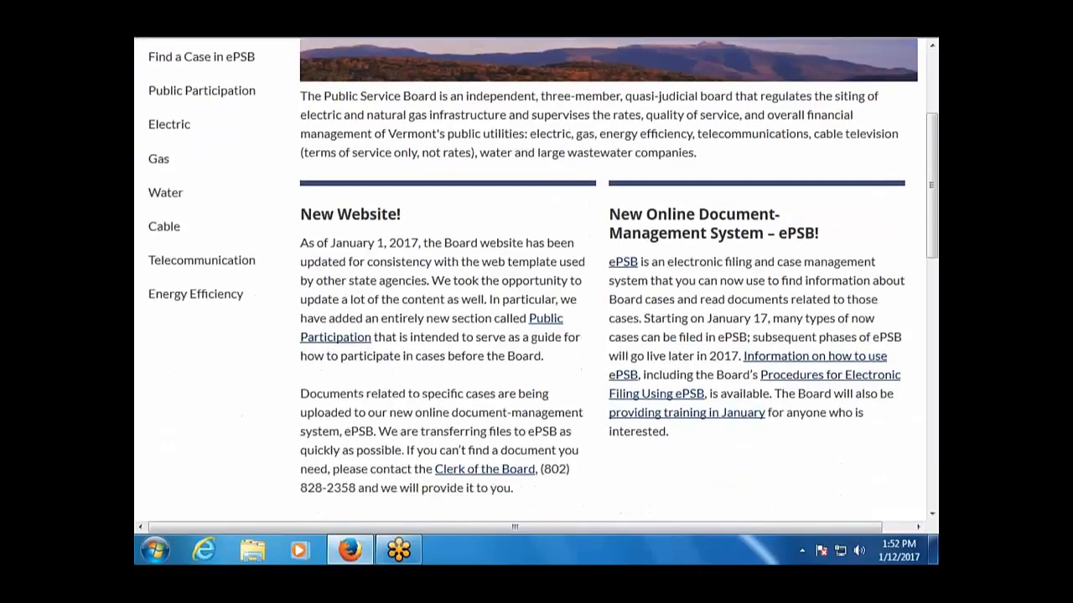
{"action": "scroll", "coordinate": [536, 277], "scroll_direction": "up", "scroll_amount": 3}
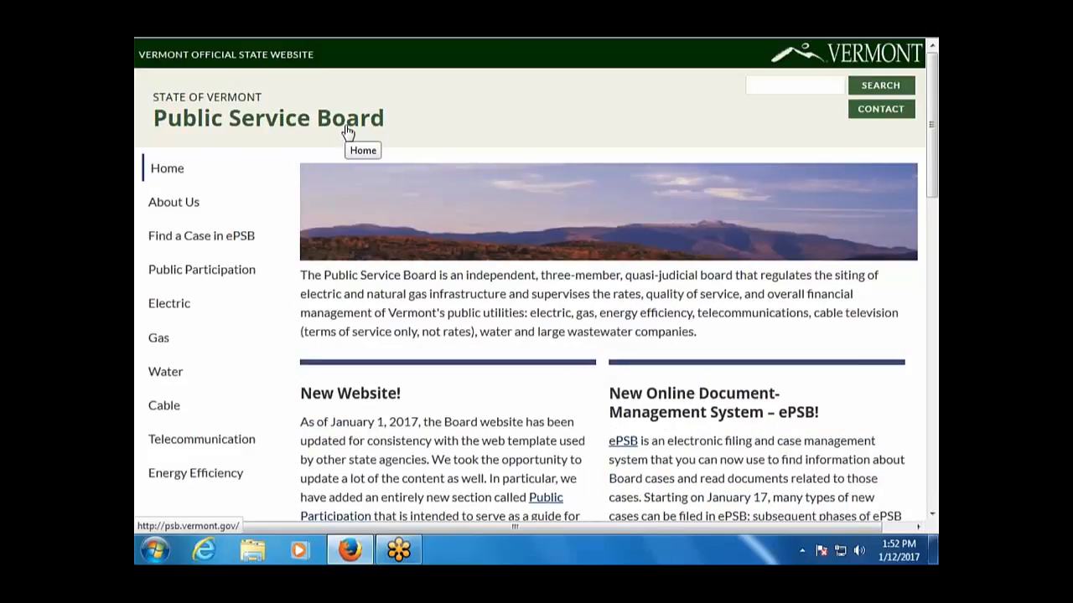
{"action": "scroll", "coordinate": [765, 360], "scroll_direction": "down", "scroll_amount": 3}
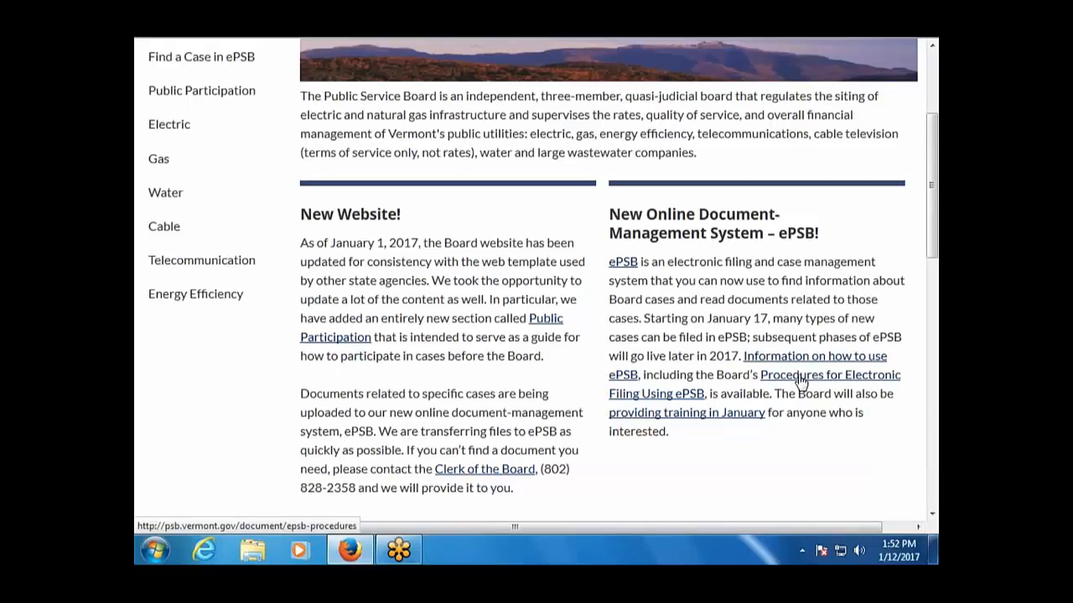
{"action": "left_click", "coordinate": [802, 382]}
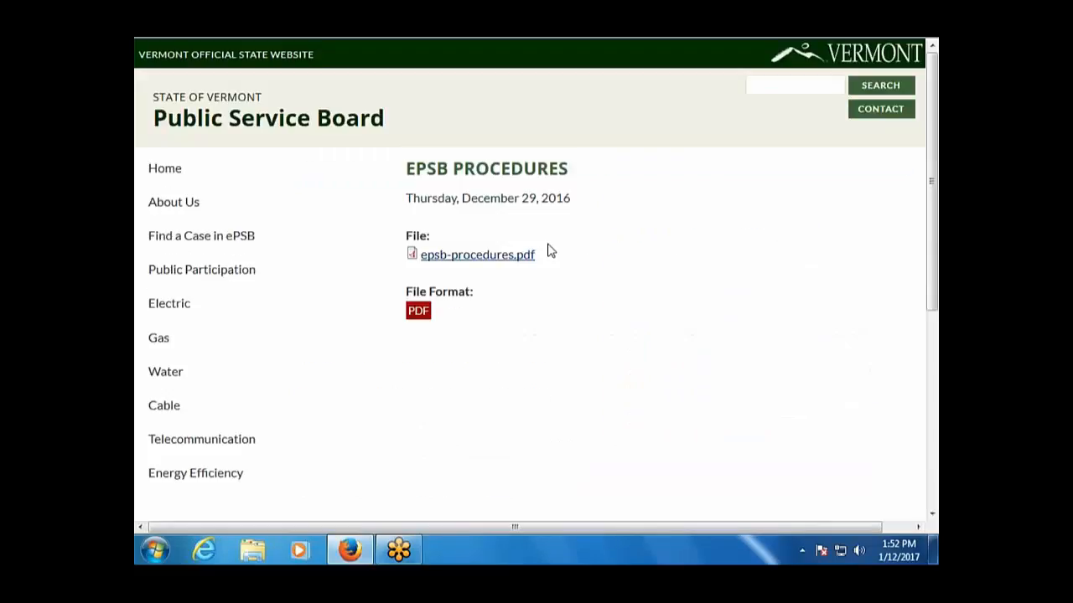
{"action": "left_click", "coordinate": [501, 258]}
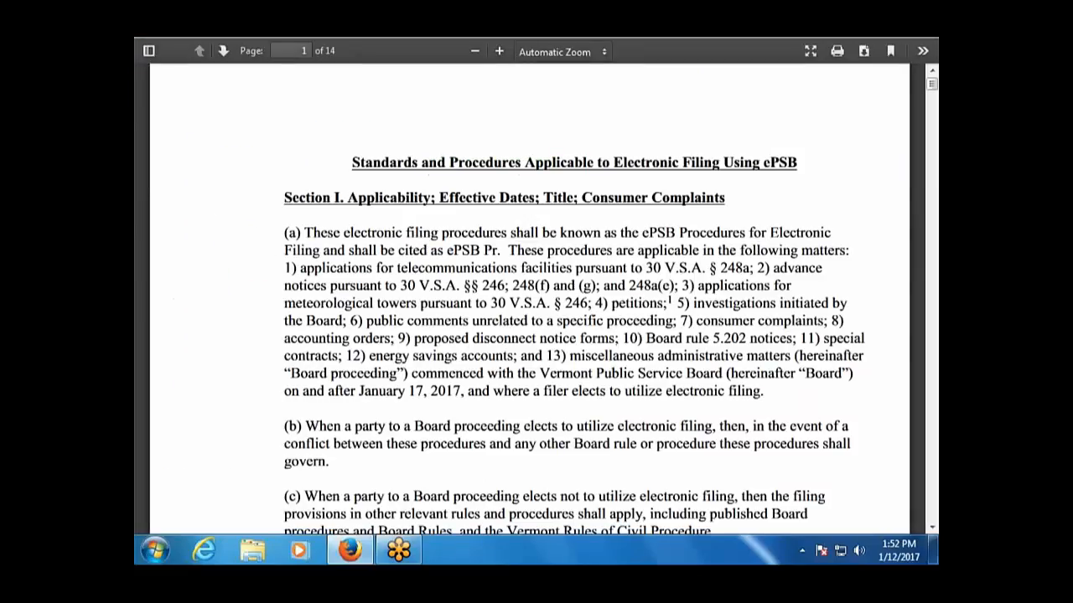
Skim the first page of the procedures PDF, then close it to return to the filing form.
{"action": "scroll", "coordinate": [495, 243], "scroll_direction": "down", "scroll_amount": 1}
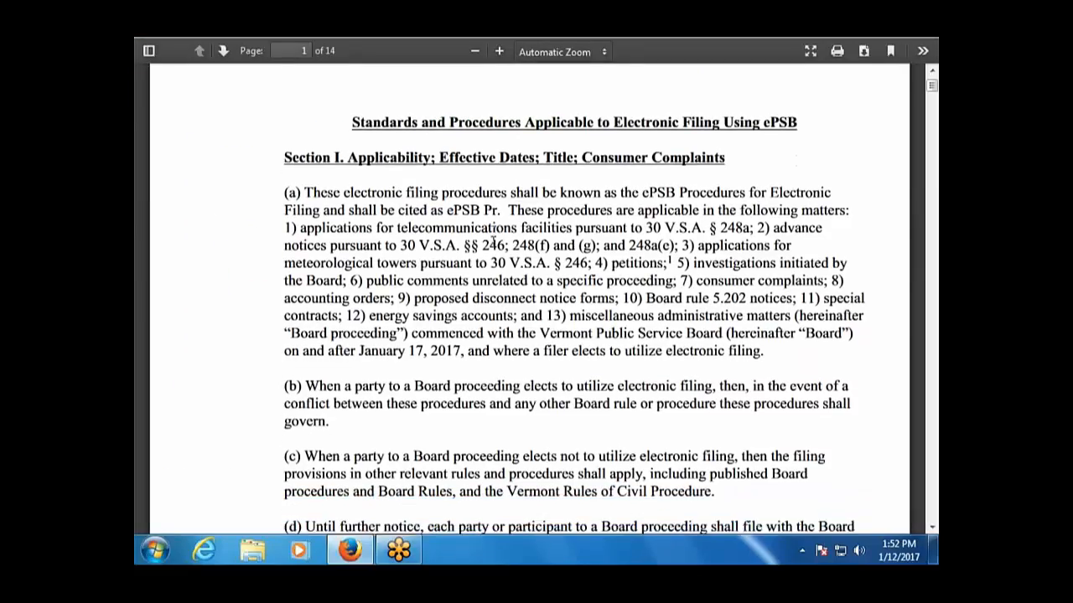
{"action": "scroll", "coordinate": [494, 243], "scroll_direction": "up", "scroll_amount": 1}
{"action": "scroll", "coordinate": [495, 242], "scroll_direction": "down", "scroll_amount": 2}
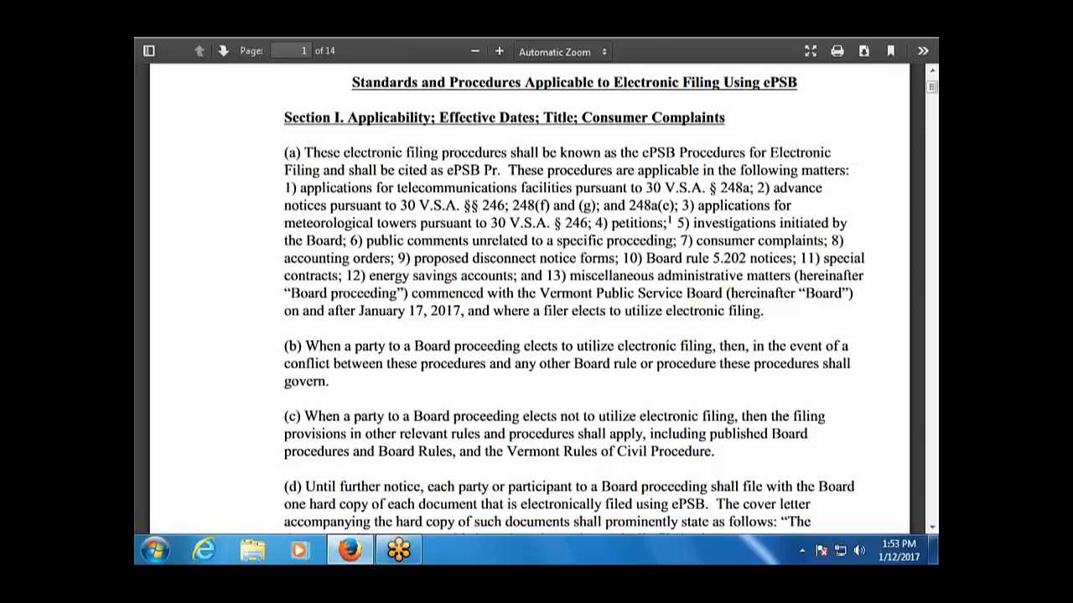
{"action": "scroll", "coordinate": [337, 79], "scroll_direction": "up", "scroll_amount": 2}
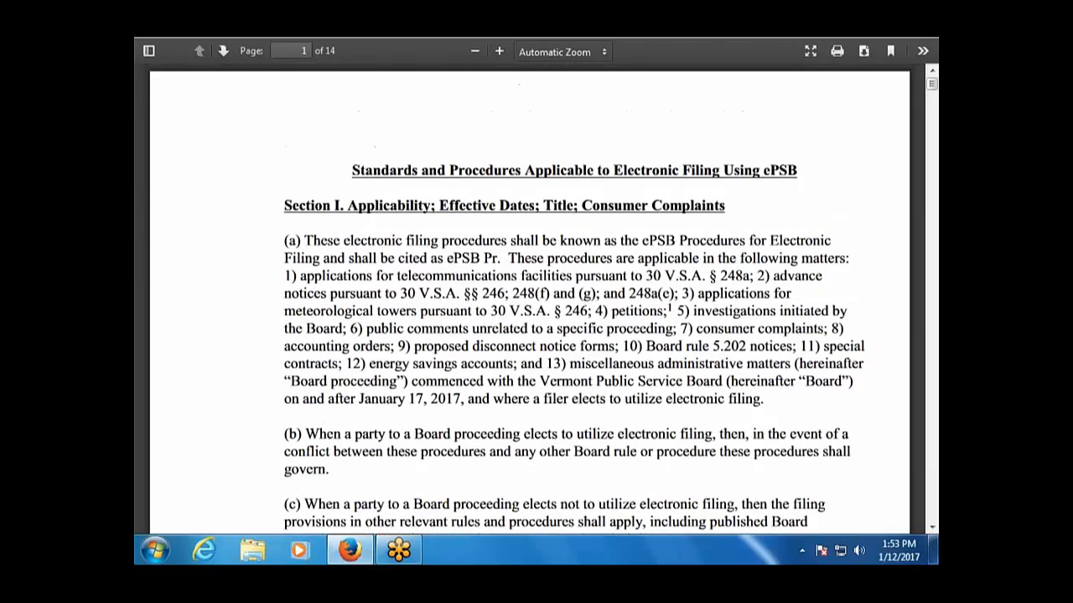
{"action": "key", "text": "ctrl+w"}
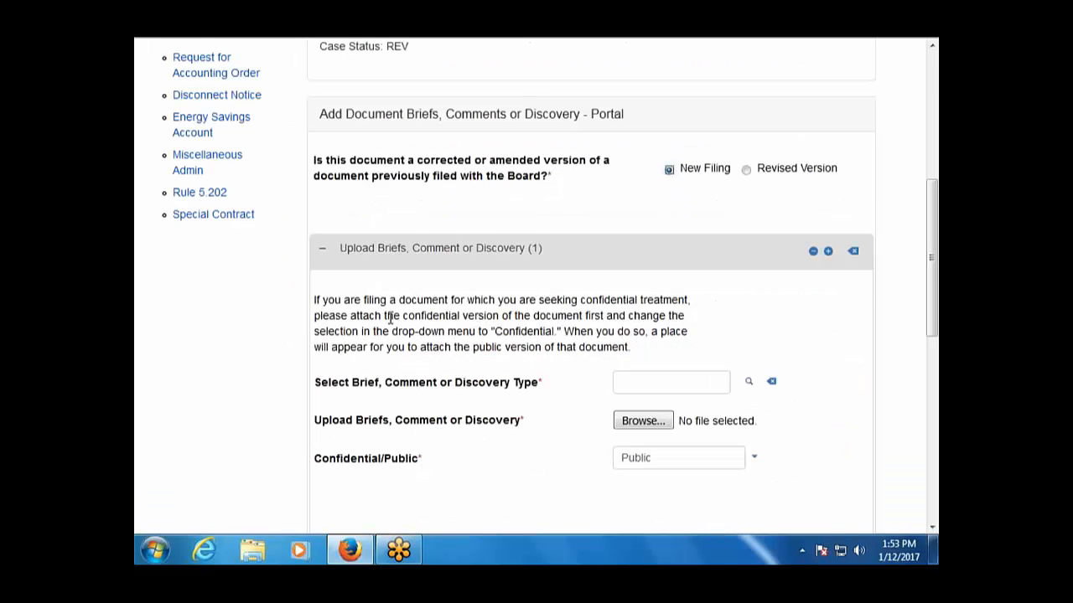
Set the upload entry's document type to DISQ - Discovery question.
{"action": "scroll", "coordinate": [391, 317], "scroll_direction": "up", "scroll_amount": 8}
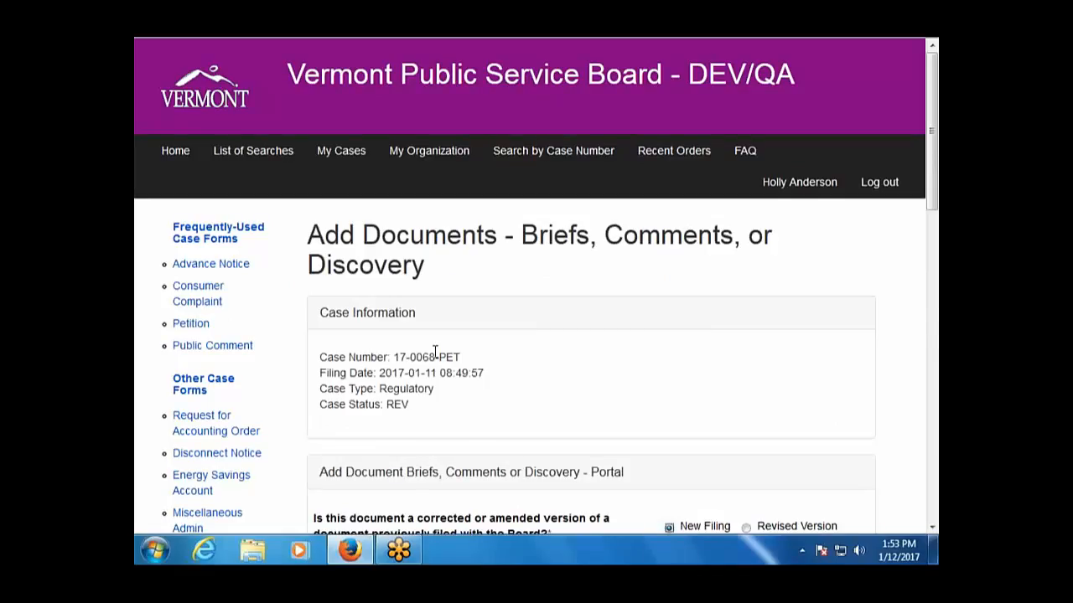
{"action": "left_click_drag", "start_coordinate": [435, 358], "coordinate": [409, 356]}
{"action": "scroll", "coordinate": [462, 431], "scroll_direction": "down", "scroll_amount": 5}
{"action": "scroll", "coordinate": [462, 430], "scroll_direction": "up", "scroll_amount": 1}
{"action": "scroll", "coordinate": [611, 331], "scroll_direction": "down", "scroll_amount": 1}
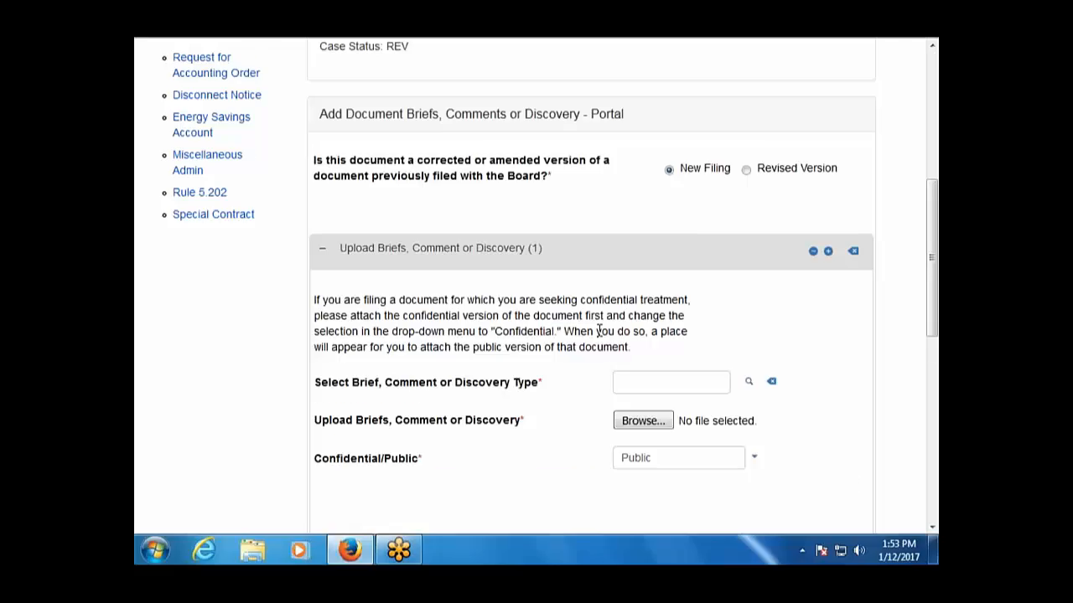
{"action": "scroll", "coordinate": [599, 331], "scroll_direction": "down", "scroll_amount": 1}
{"action": "left_click", "coordinate": [701, 295]}
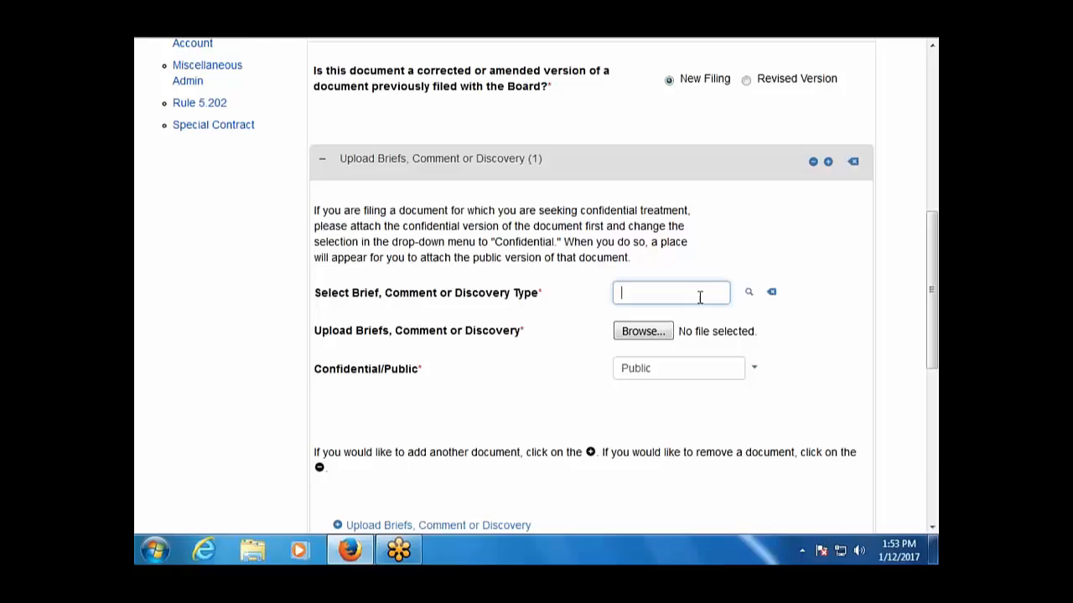
{"action": "left_click", "coordinate": [745, 293]}
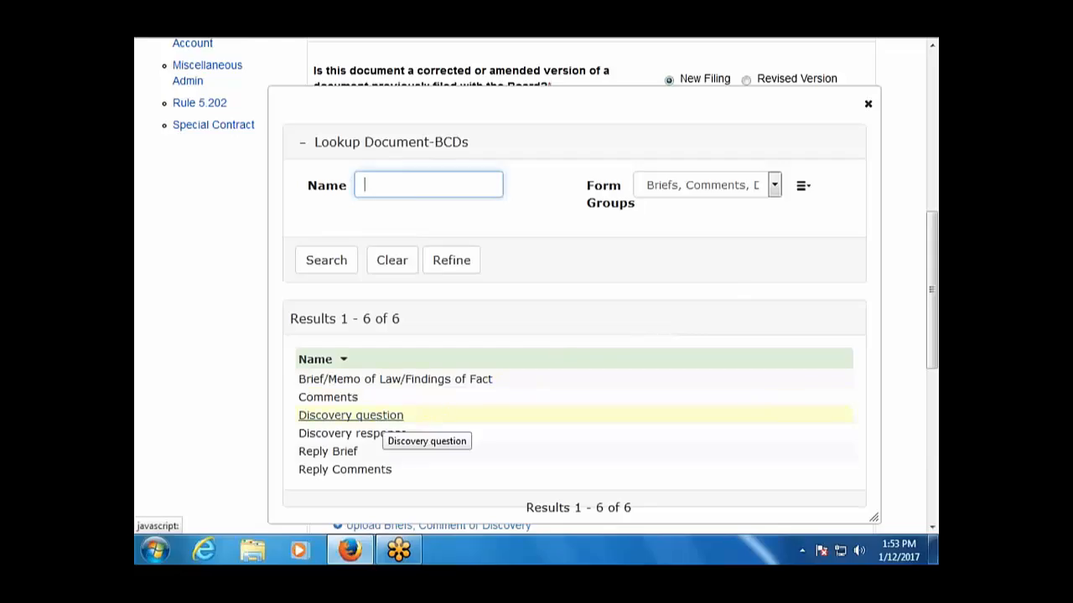
{"action": "left_click", "coordinate": [386, 417]}
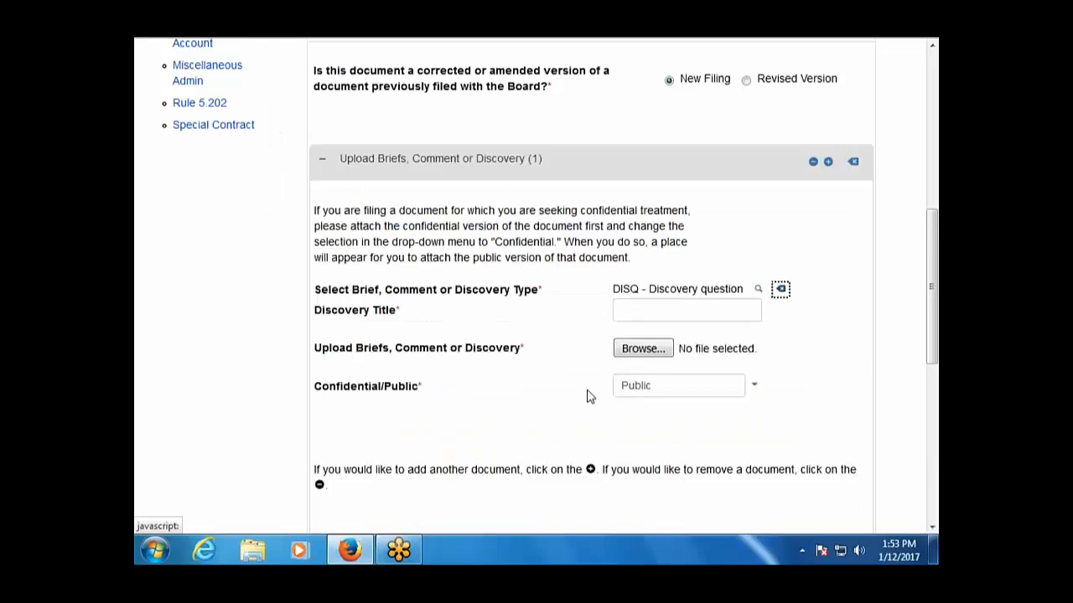
Title the entry 'Discovery questions first round on DPS' and open the file picker for its upload.
{"action": "left_click", "coordinate": [656, 309]}
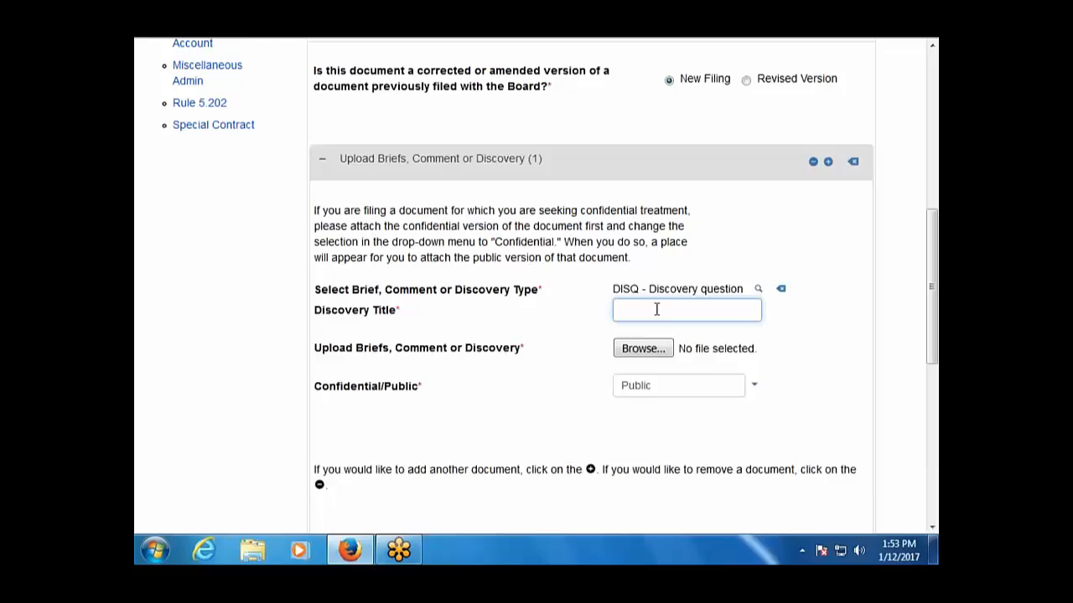
{"action": "type", "text": "Ques"}
{"action": "key", "text": "BackSpace"}
{"action": "key", "text": "BackSpace"}
{"action": "key", "text": "BackSpace"}
{"action": "key", "text": "BackSpace"}
{"action": "type", "text": "D"}
{"action": "type", "text": "iscove"}
{"action": "type", "text": "ry questi"}
{"action": "type", "text": "ons first round on "}
{"action": "type", "text": "DPS"}
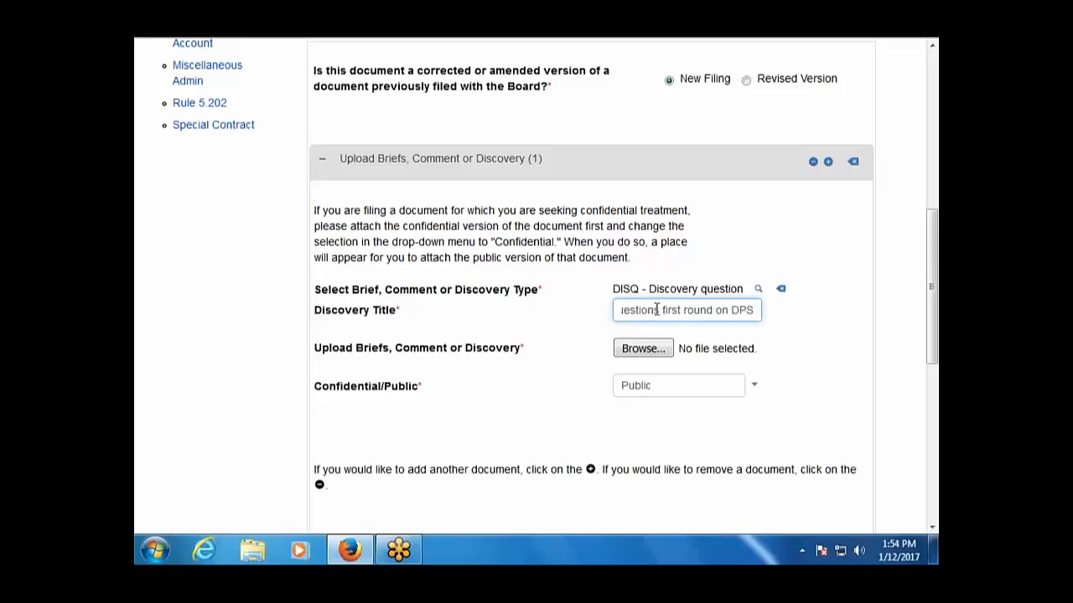
{"action": "left_click", "coordinate": [651, 362]}
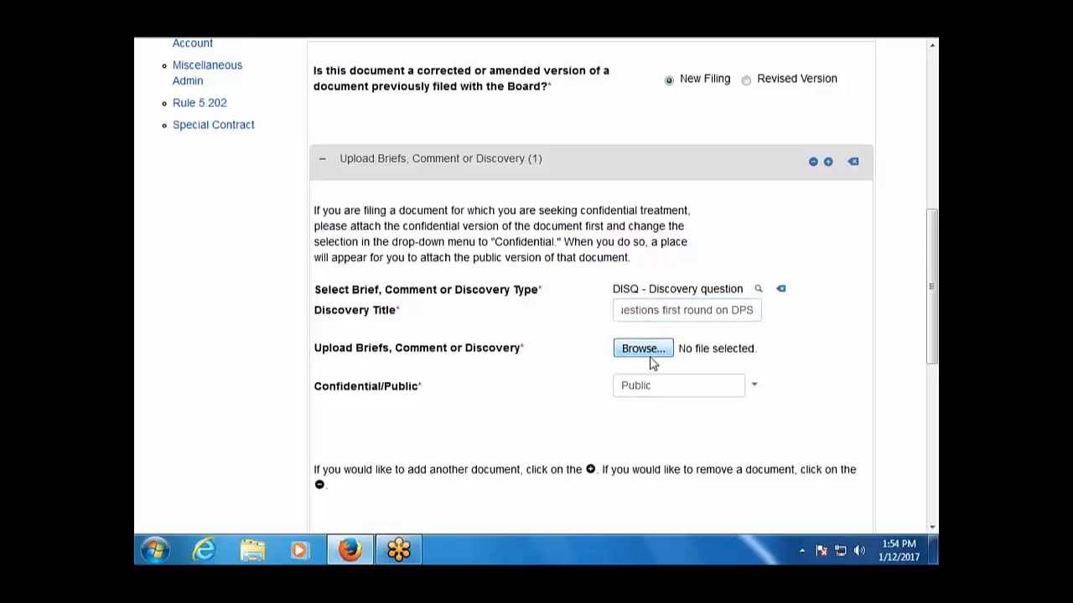
Attach Document1.pdf, file on behalf of Green Mountain Power Corporation [PET], and submit.
{"action": "double_click", "coordinate": [321, 71]}
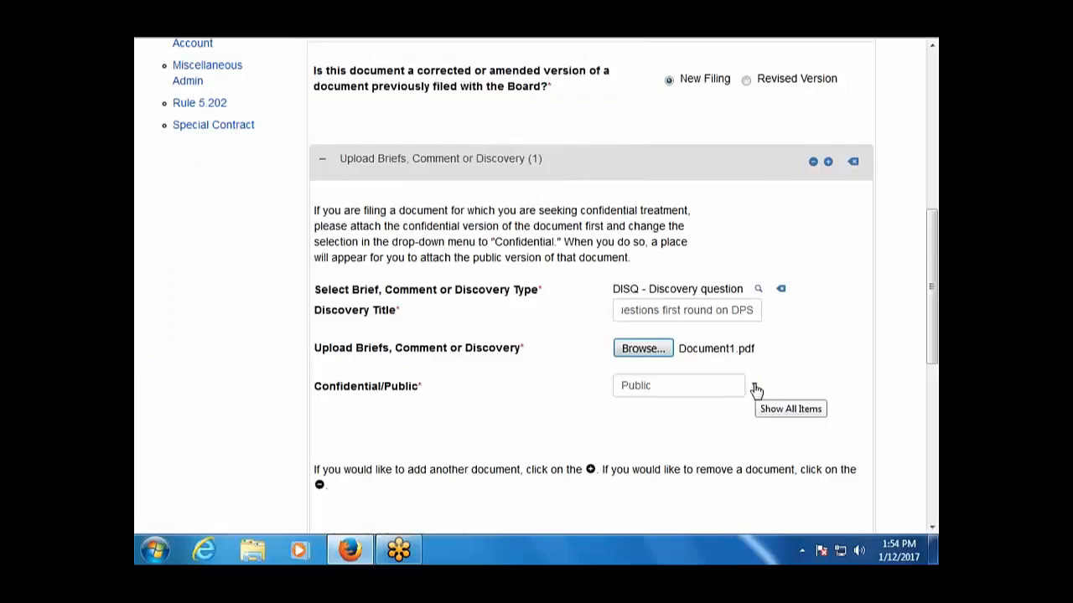
{"action": "scroll", "coordinate": [748, 449], "scroll_direction": "down", "scroll_amount": 4}
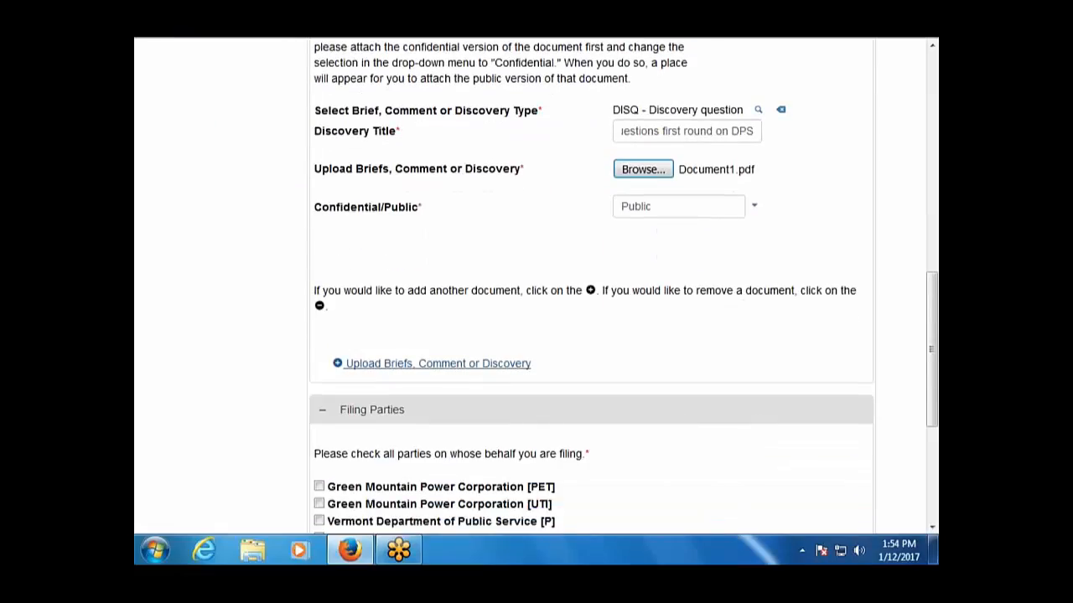
{"action": "scroll", "coordinate": [511, 390], "scroll_direction": "down", "scroll_amount": 2}
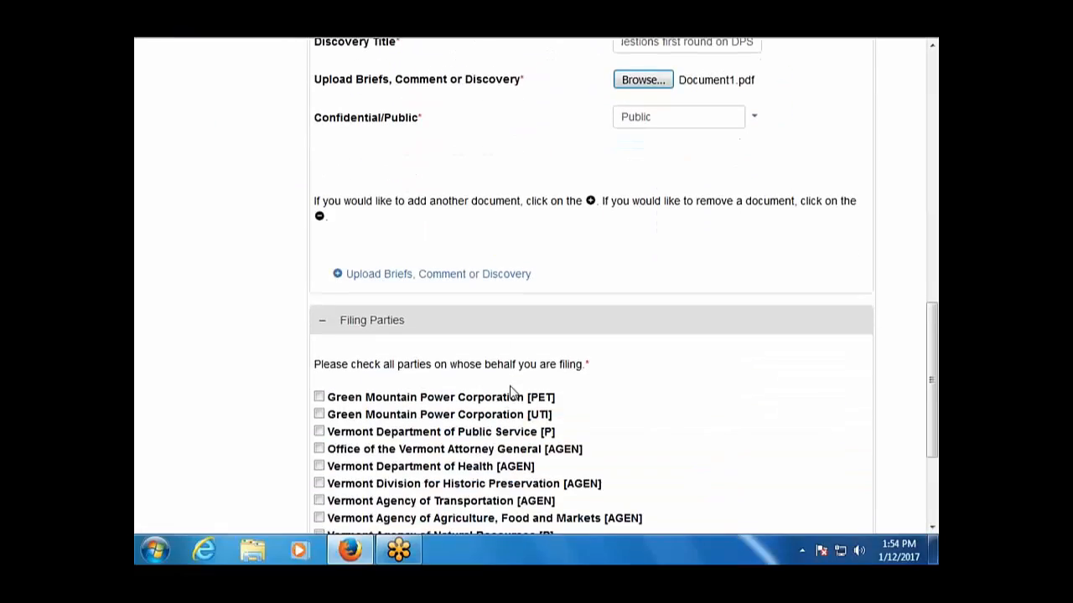
{"action": "scroll", "coordinate": [511, 389], "scroll_direction": "down", "scroll_amount": 2}
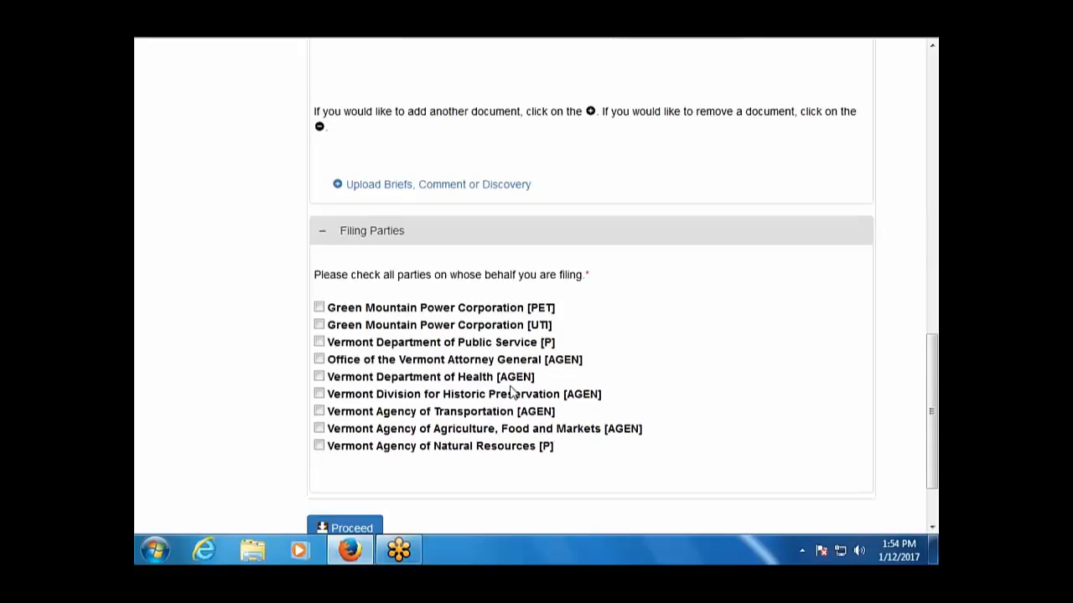
{"action": "left_click", "coordinate": [318, 307]}
{"action": "scroll", "coordinate": [264, 423], "scroll_direction": "down", "scroll_amount": 2}
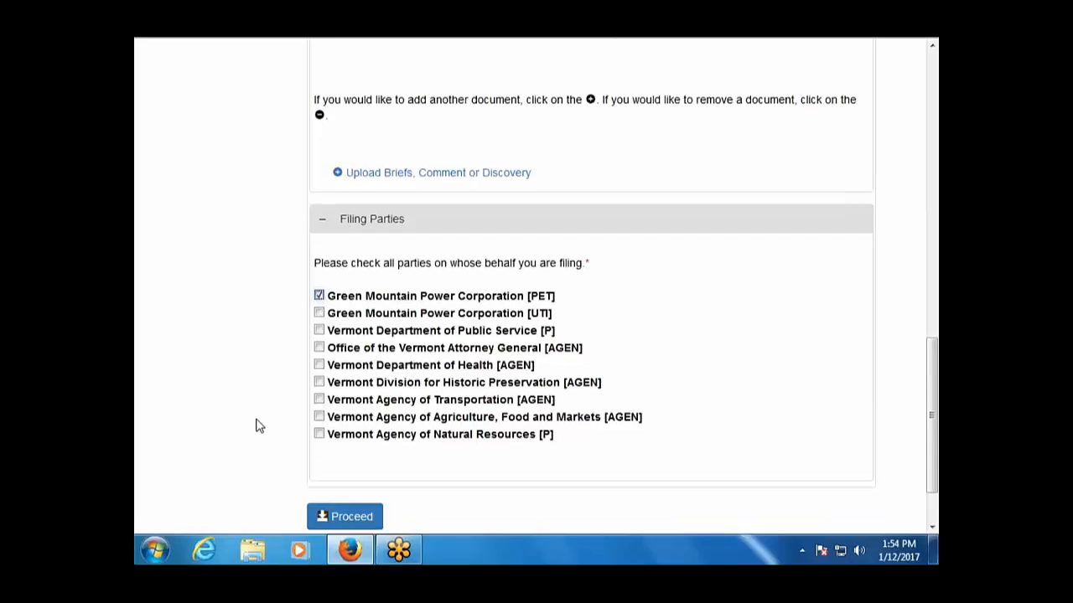
{"action": "left_click", "coordinate": [360, 442]}
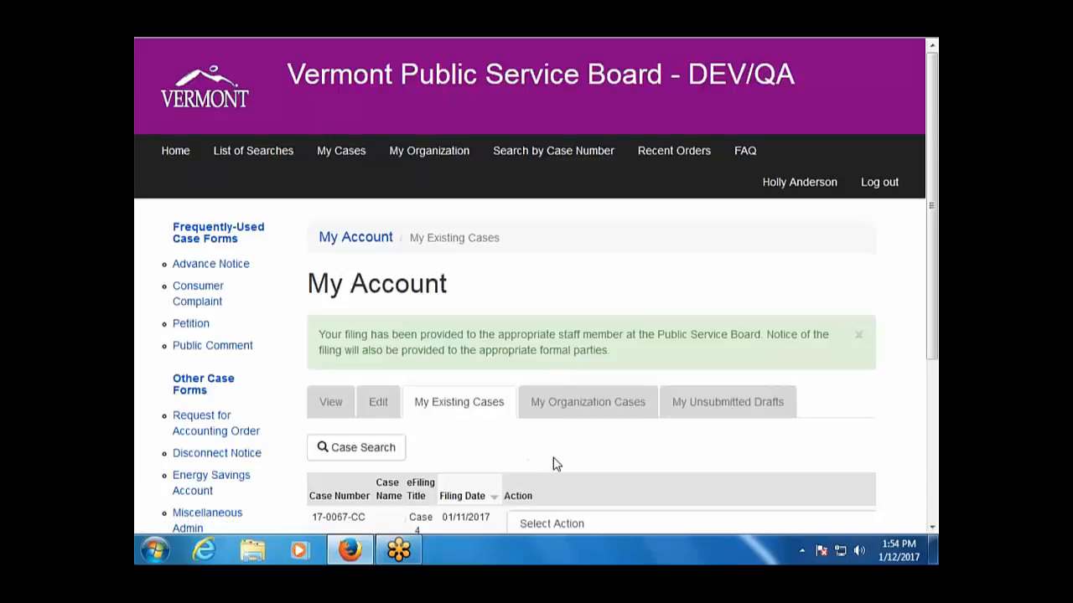
Open case 17-0068-PET's details and show its All Other Documents list.
{"action": "scroll", "coordinate": [553, 462], "scroll_direction": "down", "scroll_amount": 1}
{"action": "scroll", "coordinate": [553, 462], "scroll_direction": "down", "scroll_amount": 1}
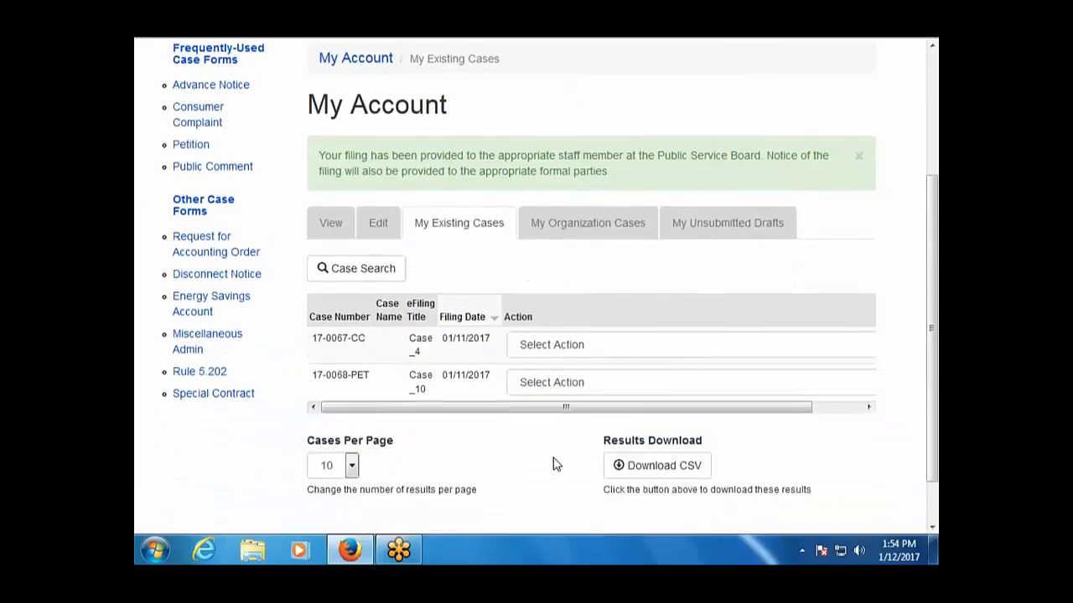
{"action": "left_click", "coordinate": [572, 382]}
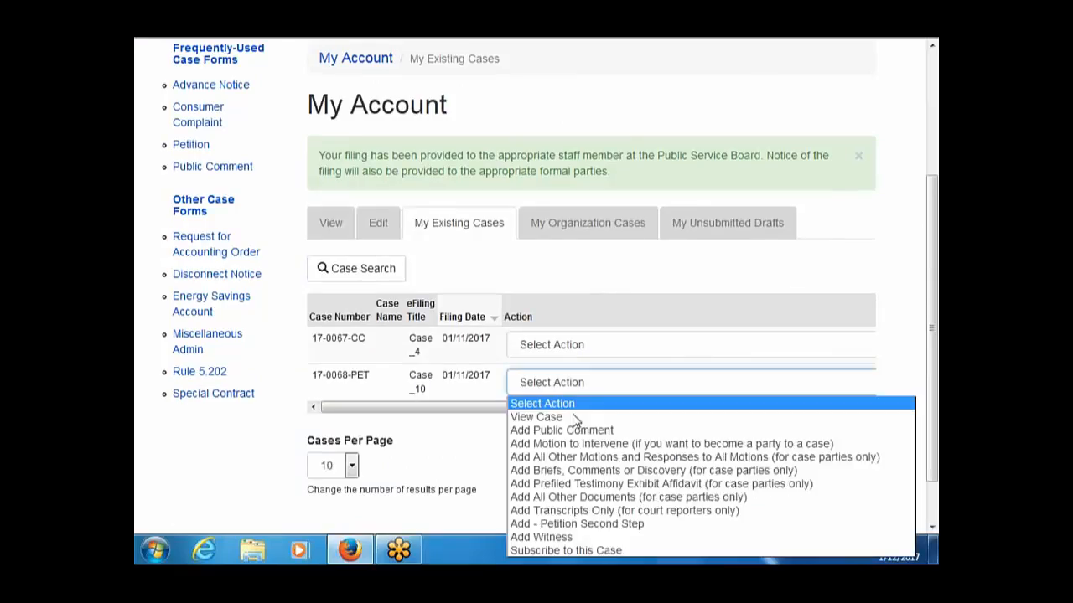
{"action": "left_click", "coordinate": [575, 417]}
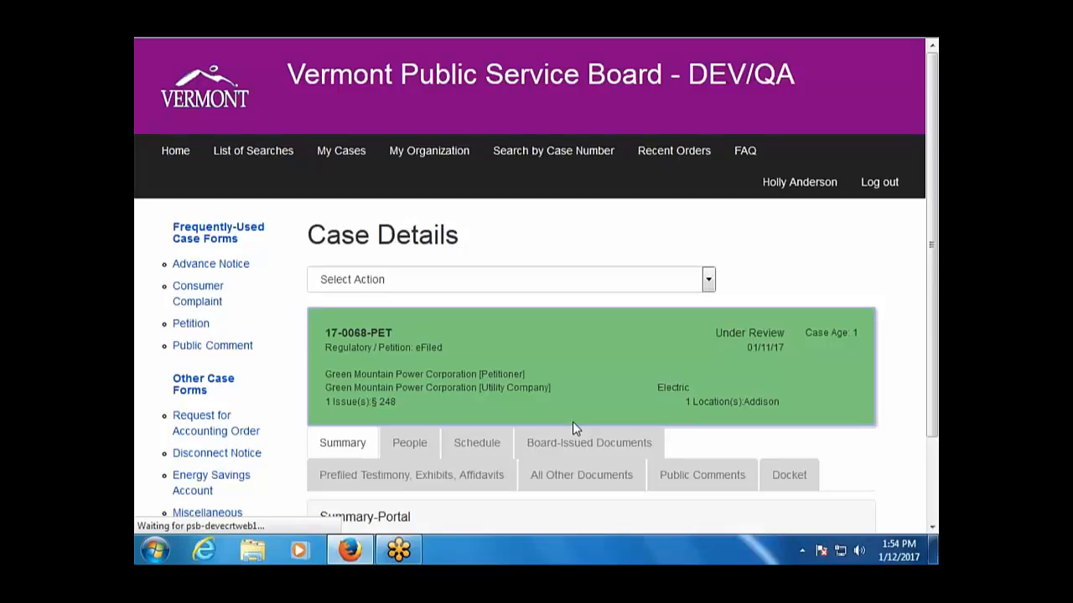
{"action": "scroll", "coordinate": [598, 462], "scroll_direction": "down", "scroll_amount": 2}
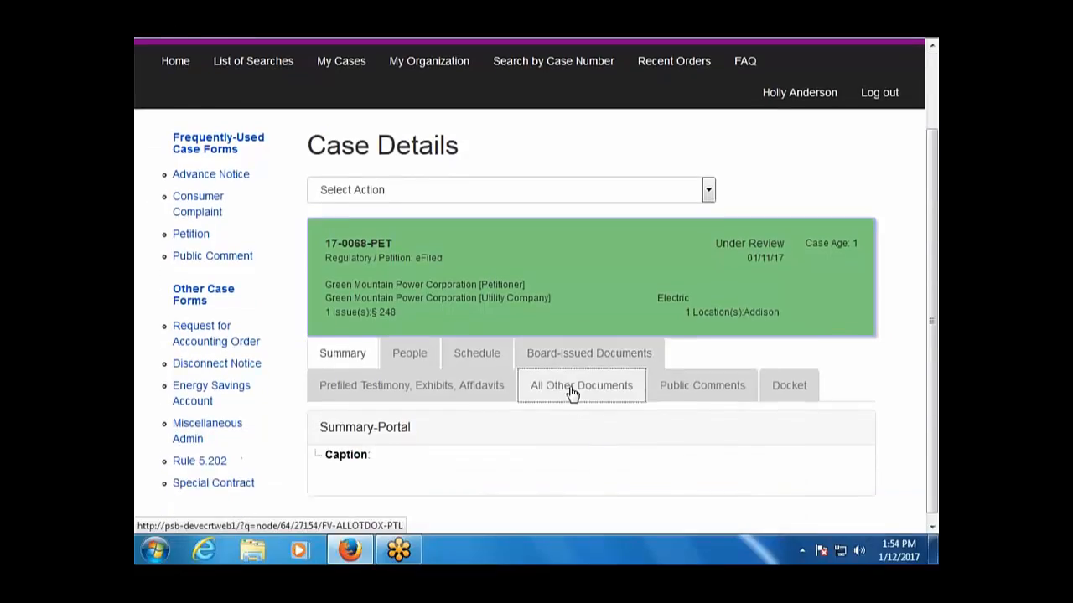
{"action": "left_click", "coordinate": [572, 394]}
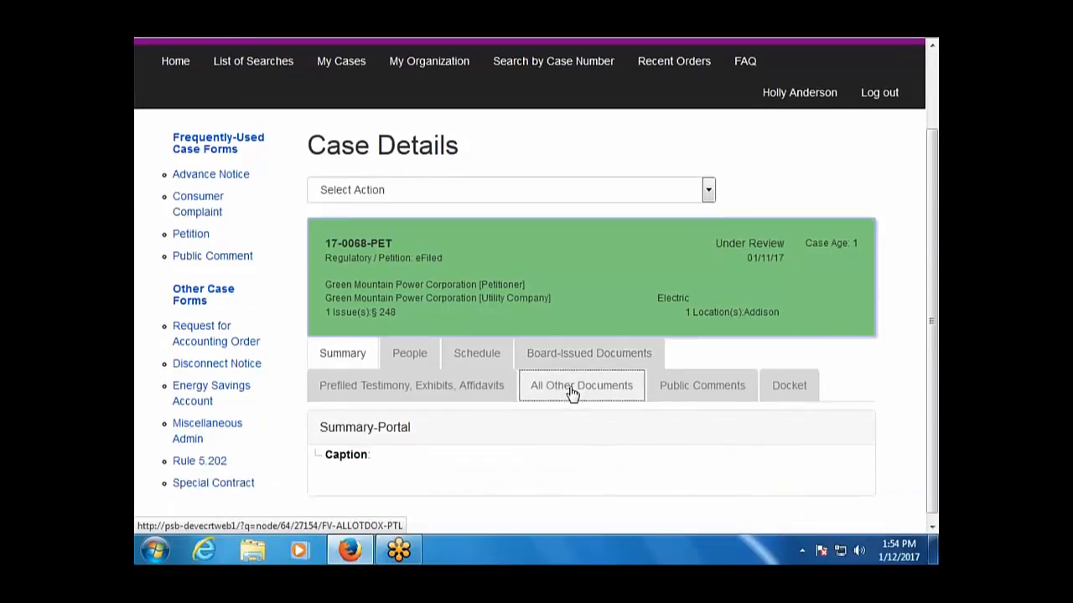
{"action": "left_click", "coordinate": [558, 392]}
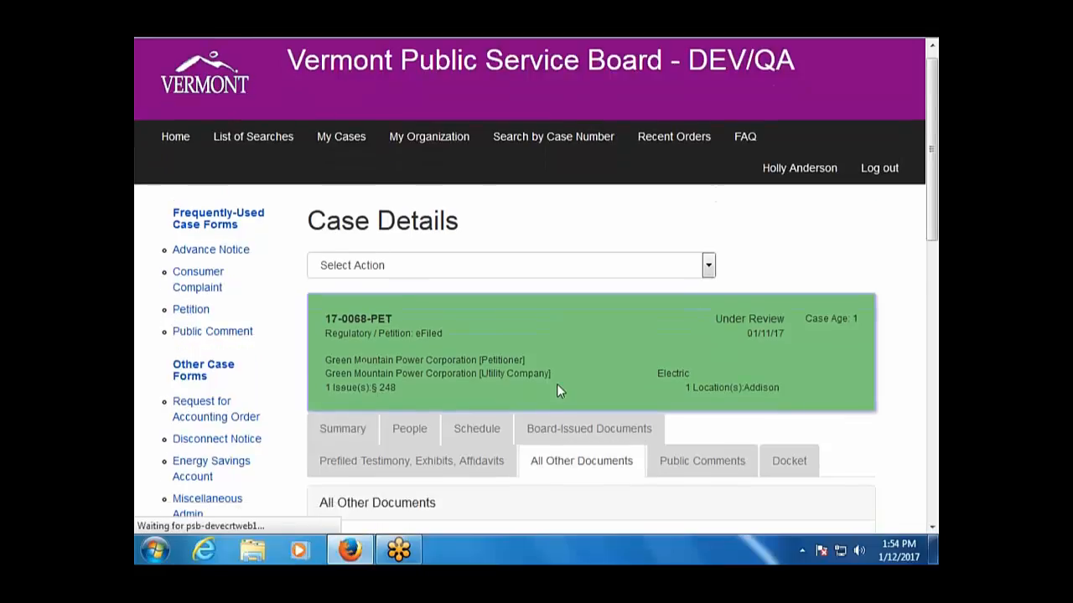
{"action": "scroll", "coordinate": [556, 384], "scroll_direction": "down", "scroll_amount": 4}
{"action": "scroll", "coordinate": [556, 369], "scroll_direction": "down", "scroll_amount": 10}
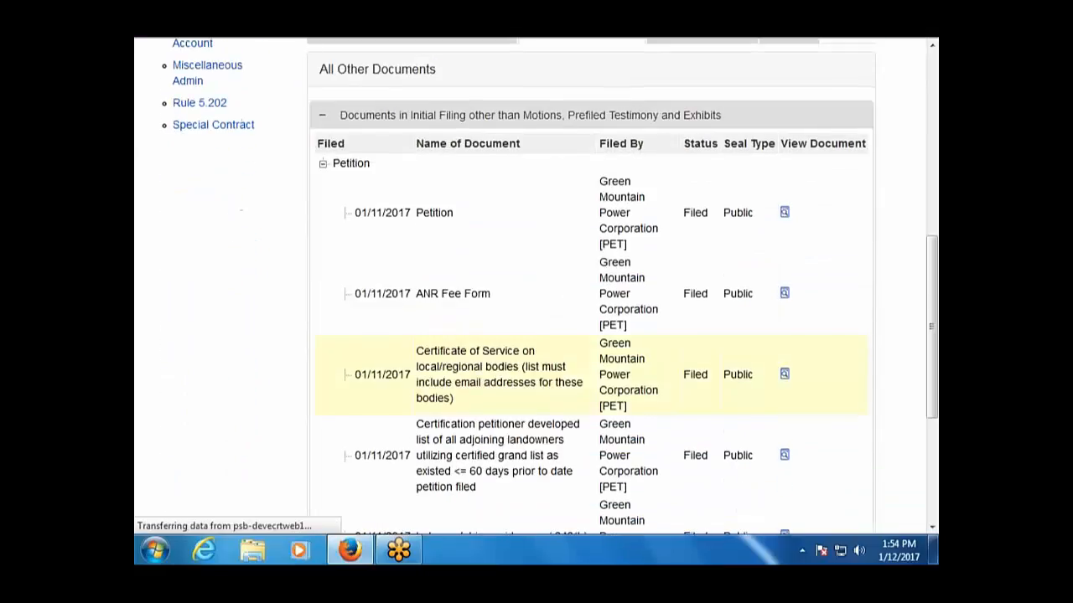
{"action": "scroll", "coordinate": [556, 369], "scroll_direction": "up", "scroll_amount": 14}
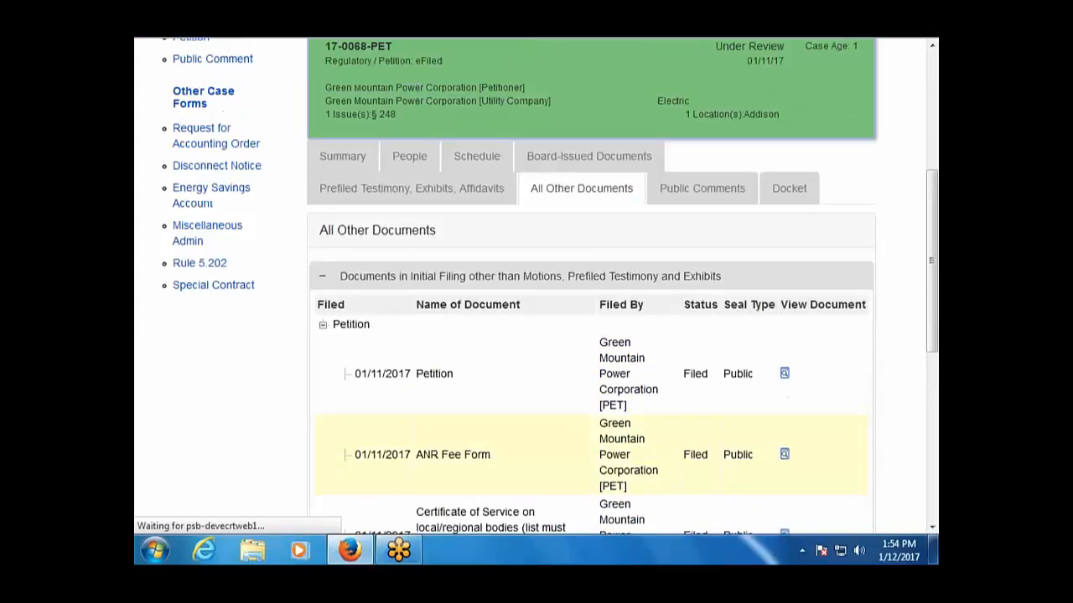
{"action": "scroll", "coordinate": [537, 285], "scroll_direction": "down", "scroll_amount": 4}
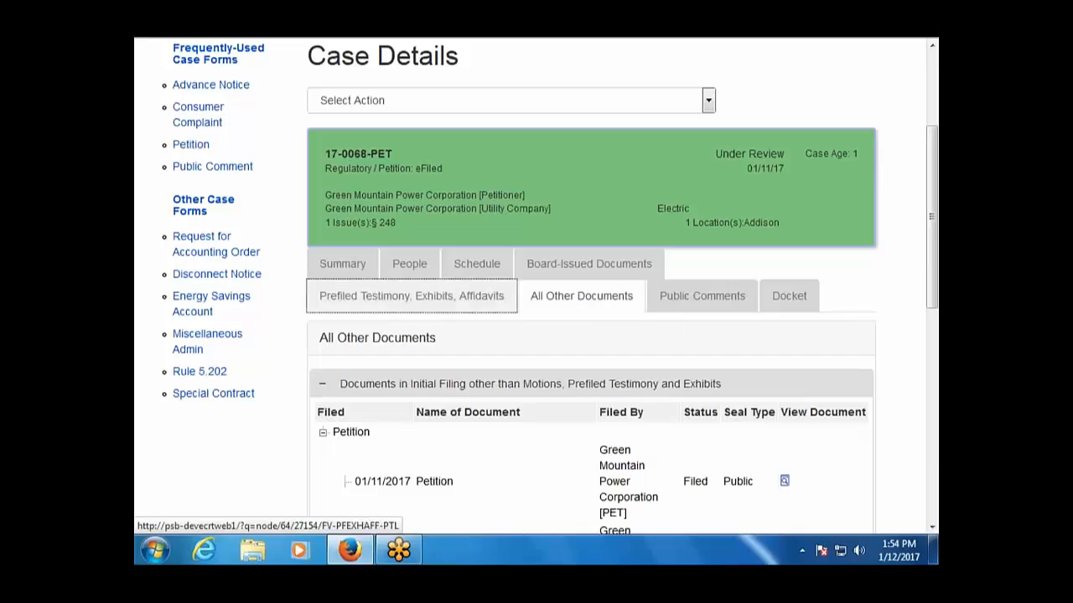
Look through the Prefiled Testimony and Exhibits list, then go back to All Other Documents.
{"action": "left_click", "coordinate": [495, 309]}
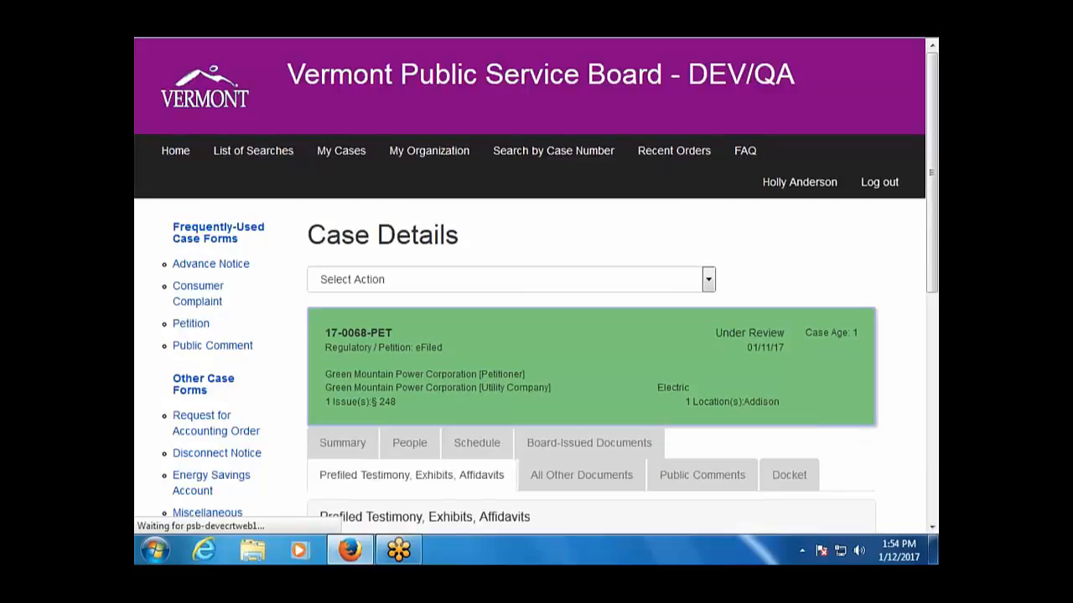
{"action": "scroll", "coordinate": [494, 308], "scroll_direction": "down", "scroll_amount": 5}
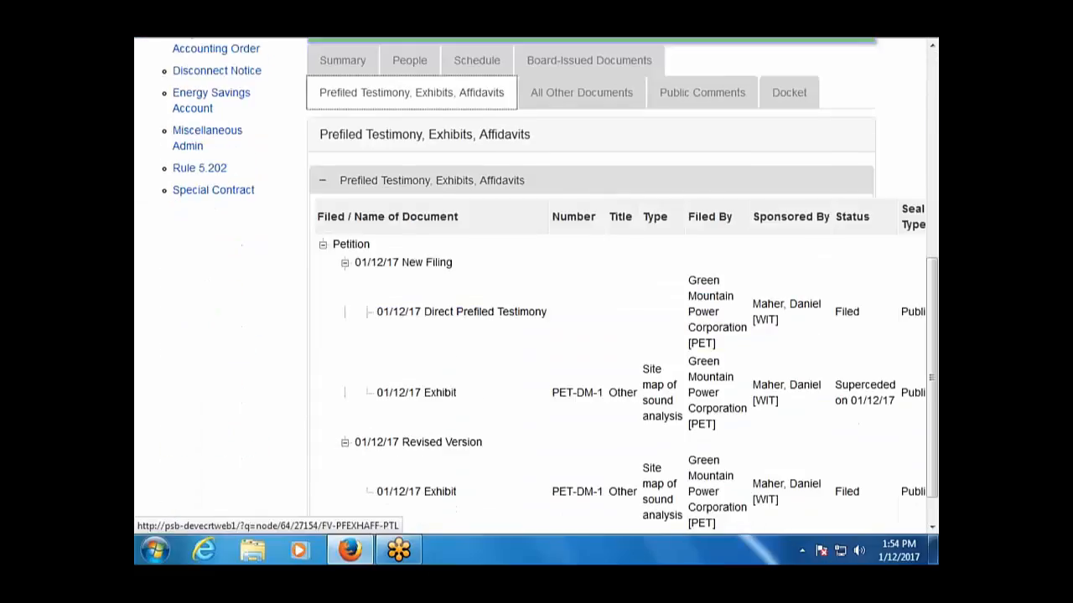
{"action": "scroll", "coordinate": [494, 308], "scroll_direction": "down", "scroll_amount": 1}
{"action": "scroll", "coordinate": [558, 276], "scroll_direction": "up", "scroll_amount": 4}
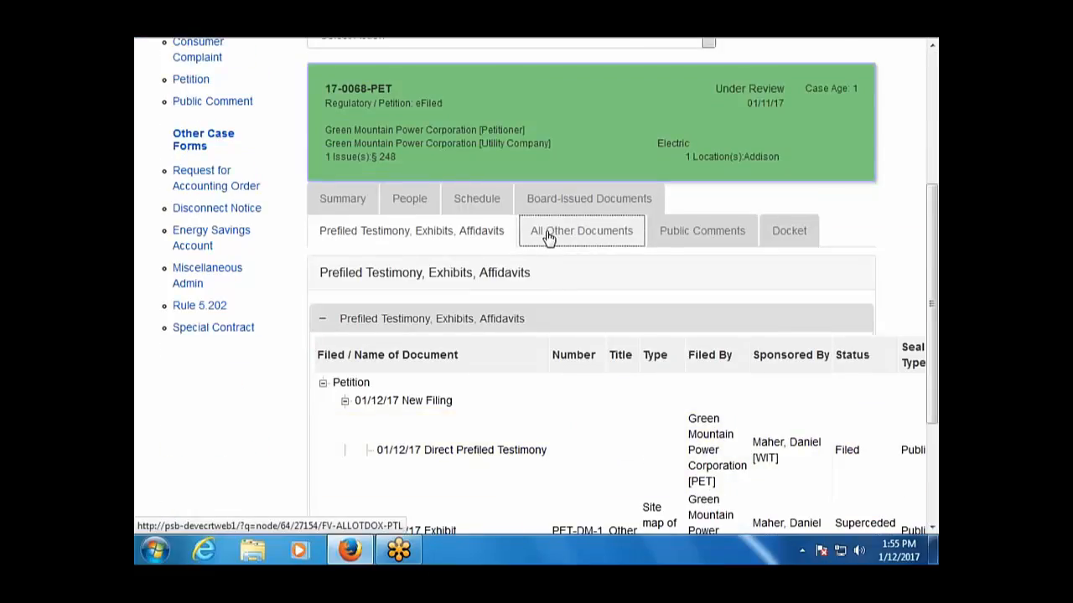
{"action": "left_click", "coordinate": [547, 237]}
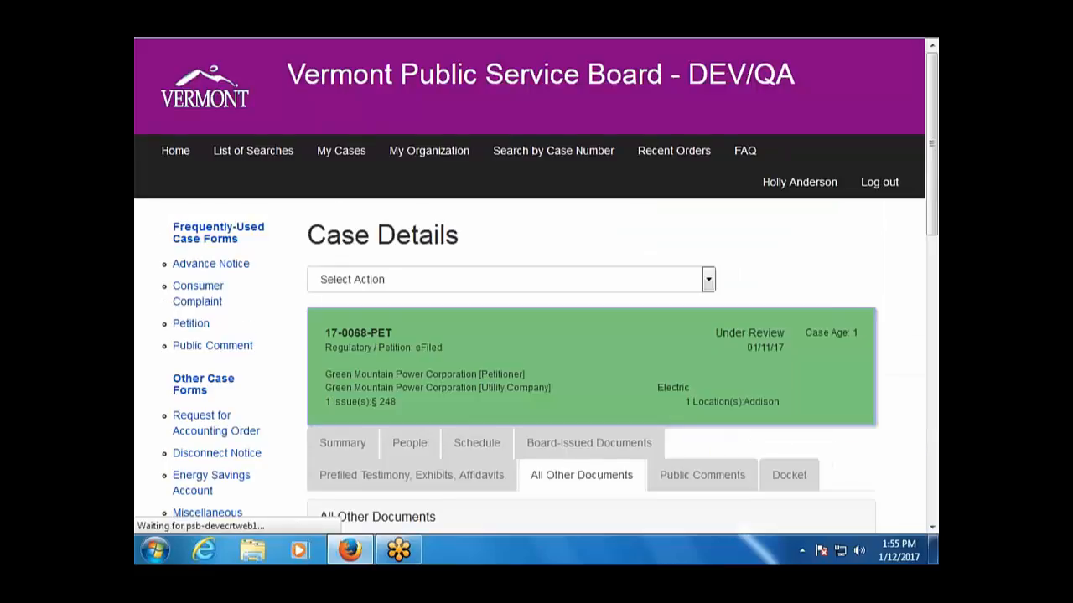
{"action": "scroll", "coordinate": [537, 240], "scroll_direction": "down", "scroll_amount": 10}
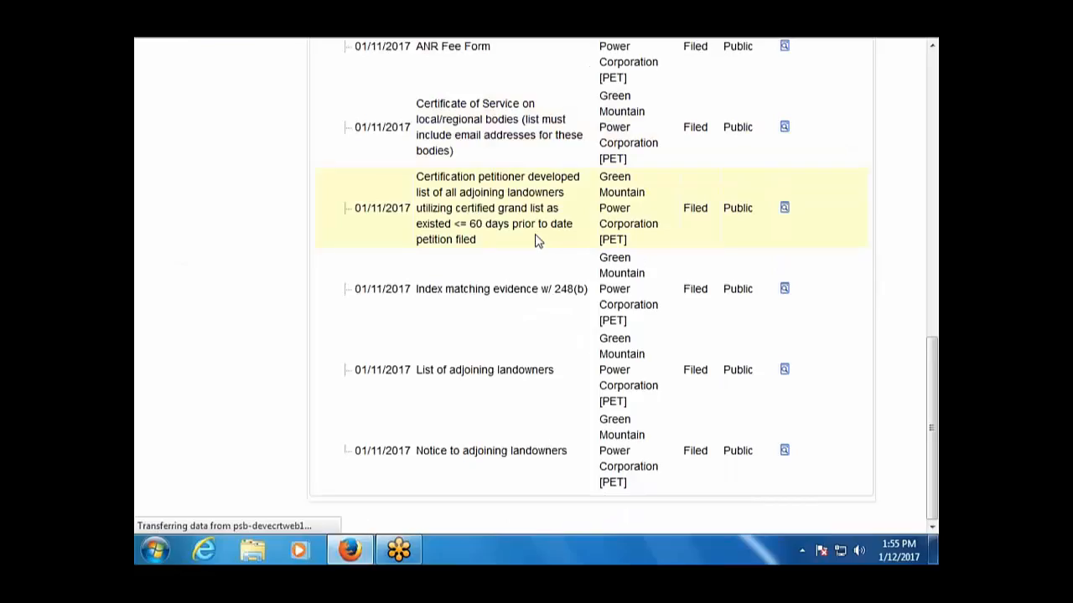
{"action": "scroll", "coordinate": [537, 241], "scroll_direction": "up", "scroll_amount": 12}
{"action": "scroll", "coordinate": [533, 237], "scroll_direction": "up", "scroll_amount": 4}
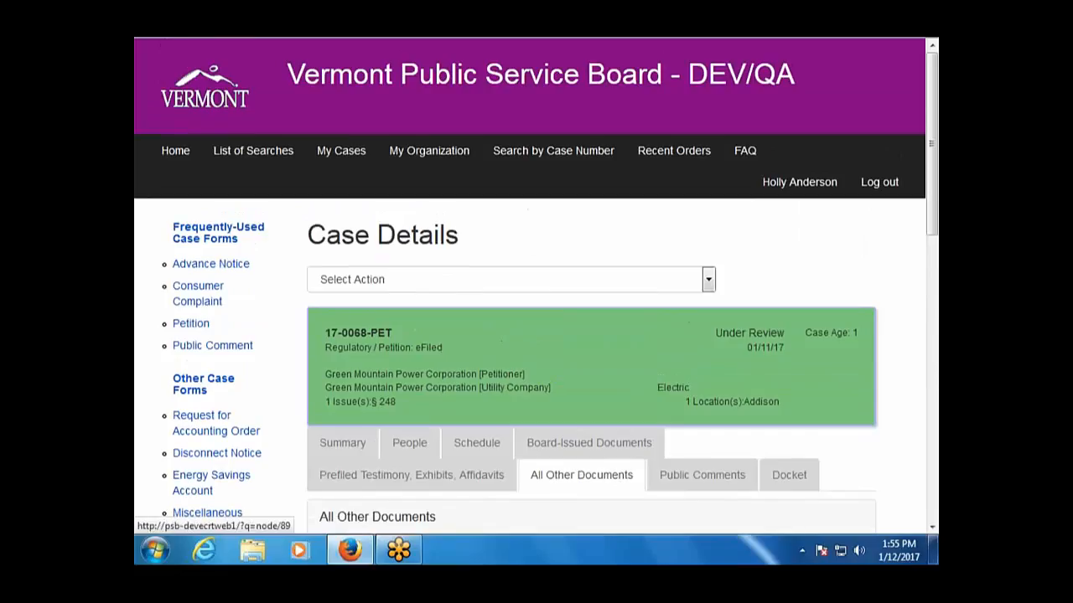
Reload the case page and find the 01/12/17 'Discovery questions first round on DPS' filing.
{"action": "key", "text": "alt+Left"}
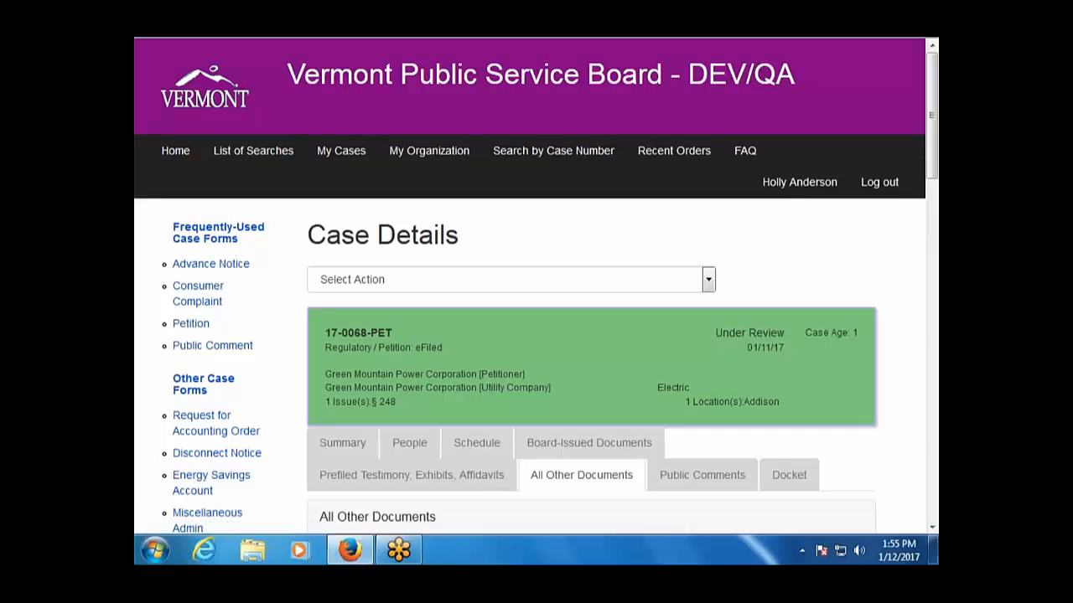
{"action": "scroll", "coordinate": [238, 415], "scroll_direction": "down", "scroll_amount": 15}
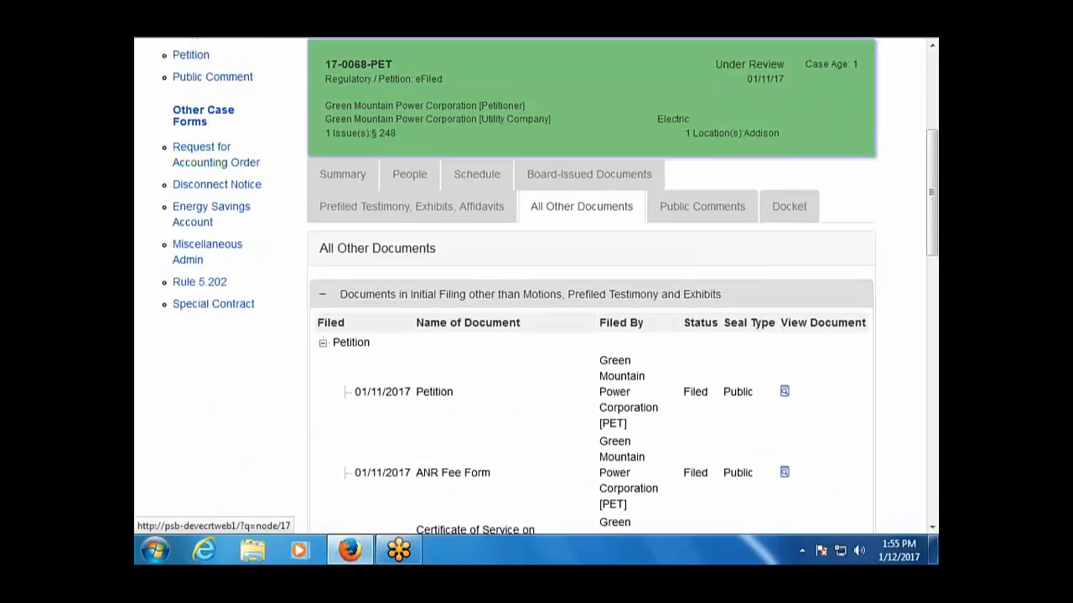
{"action": "scroll", "coordinate": [536, 285], "scroll_direction": "down", "scroll_amount": 5}
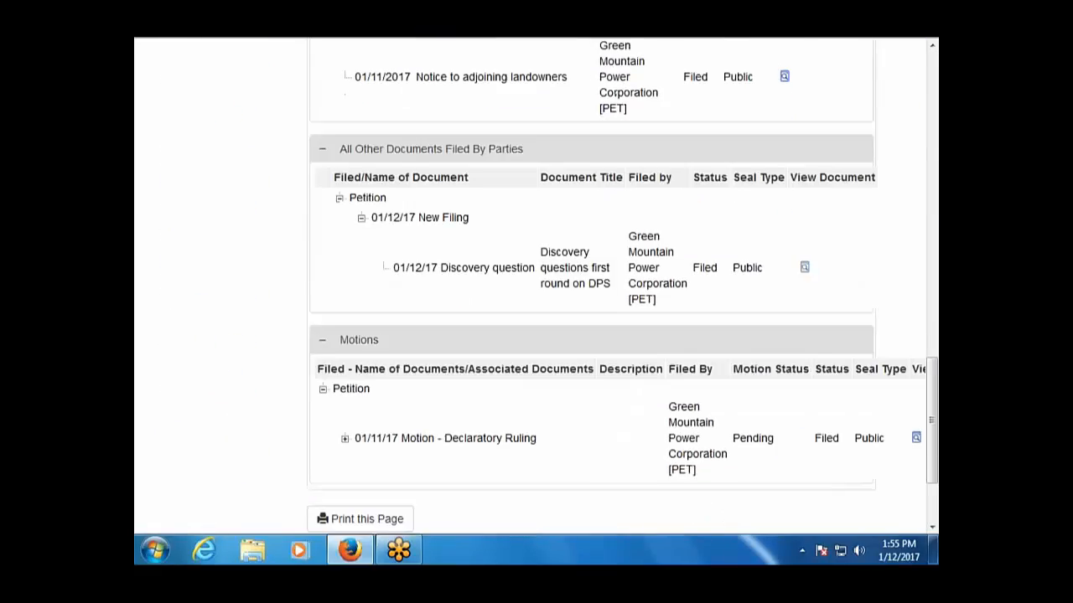
{"action": "scroll", "coordinate": [536, 285], "scroll_direction": "up", "scroll_amount": 2}
{"action": "scroll", "coordinate": [623, 283], "scroll_direction": "up", "scroll_amount": 1}
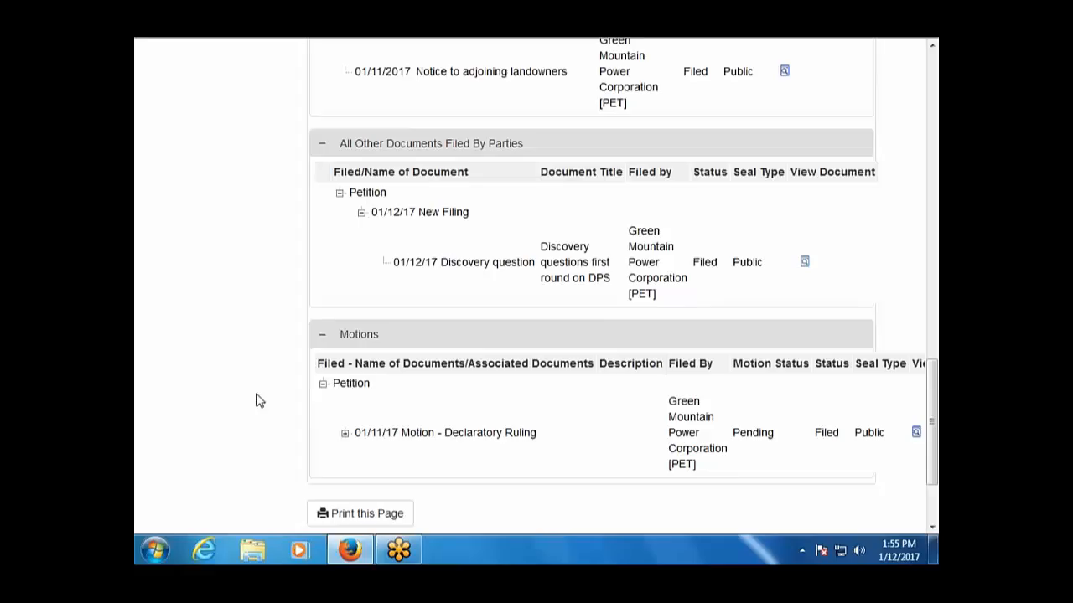
{"action": "scroll", "coordinate": [258, 400], "scroll_direction": "up", "scroll_amount": 5}
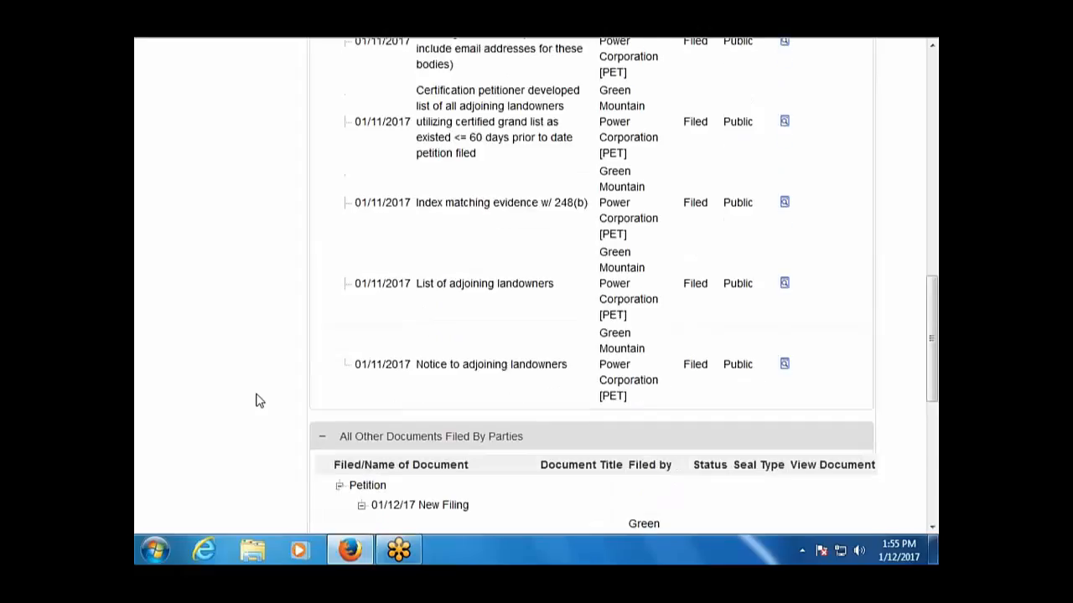
{"action": "scroll", "coordinate": [258, 400], "scroll_direction": "up", "scroll_amount": 12}
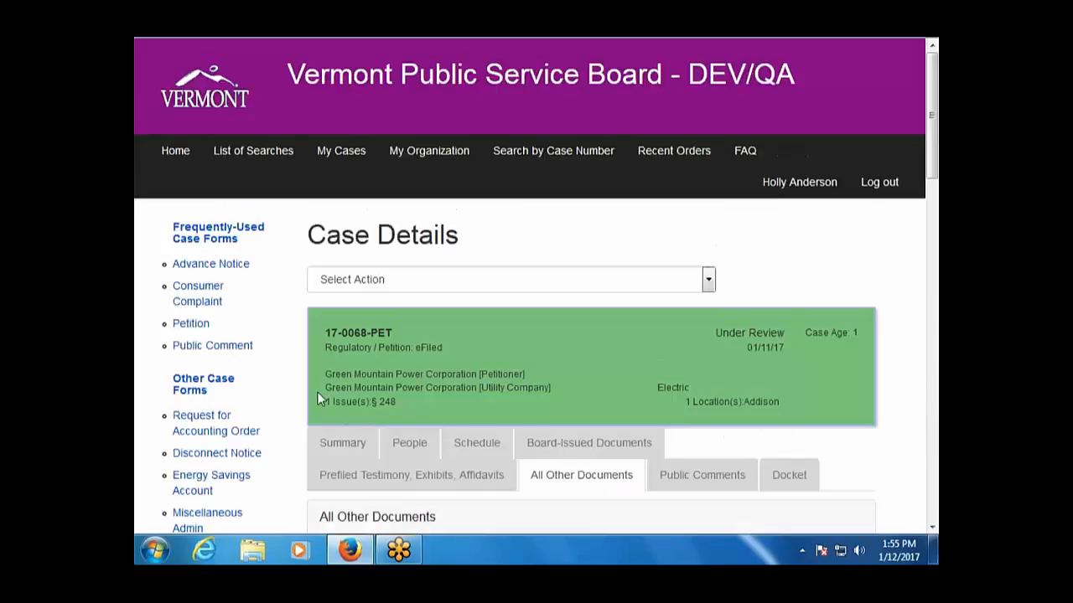
Start another Briefs, Comments or Discovery filing on 17-0068-PET, marked as a New Filing.
{"action": "left_click", "coordinate": [708, 280]}
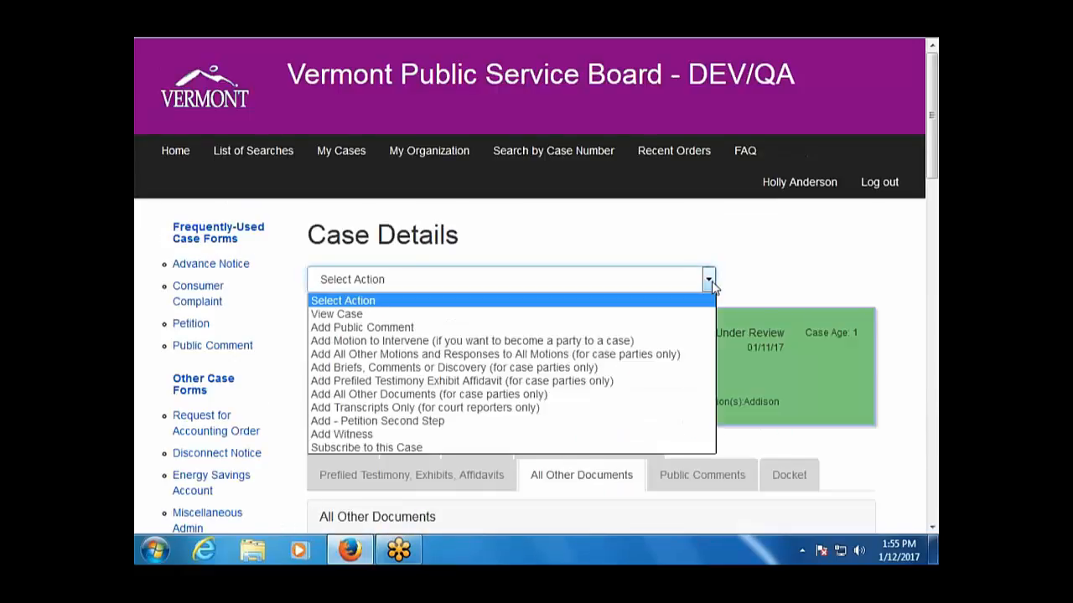
{"action": "left_click", "coordinate": [574, 368]}
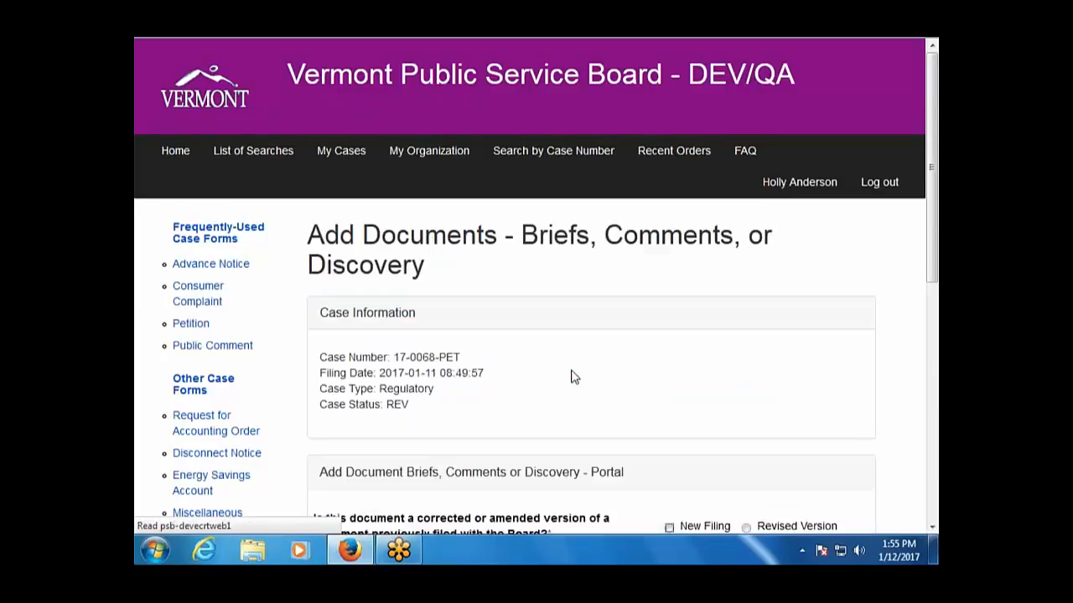
{"action": "scroll", "coordinate": [571, 369], "scroll_direction": "down", "scroll_amount": 4}
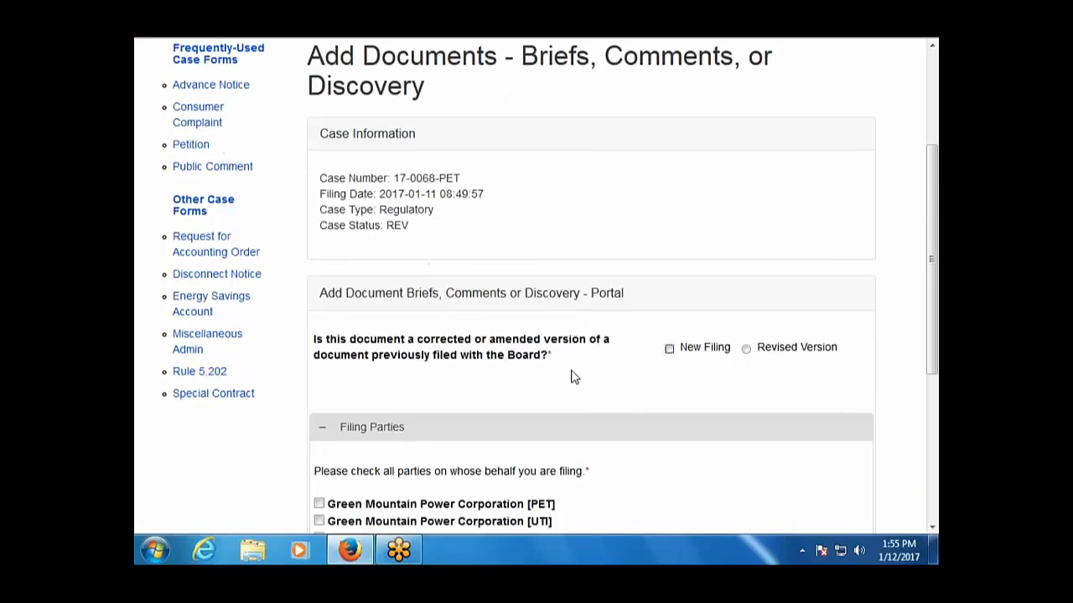
{"action": "left_click", "coordinate": [669, 348]}
{"action": "scroll", "coordinate": [610, 373], "scroll_direction": "down", "scroll_amount": 5}
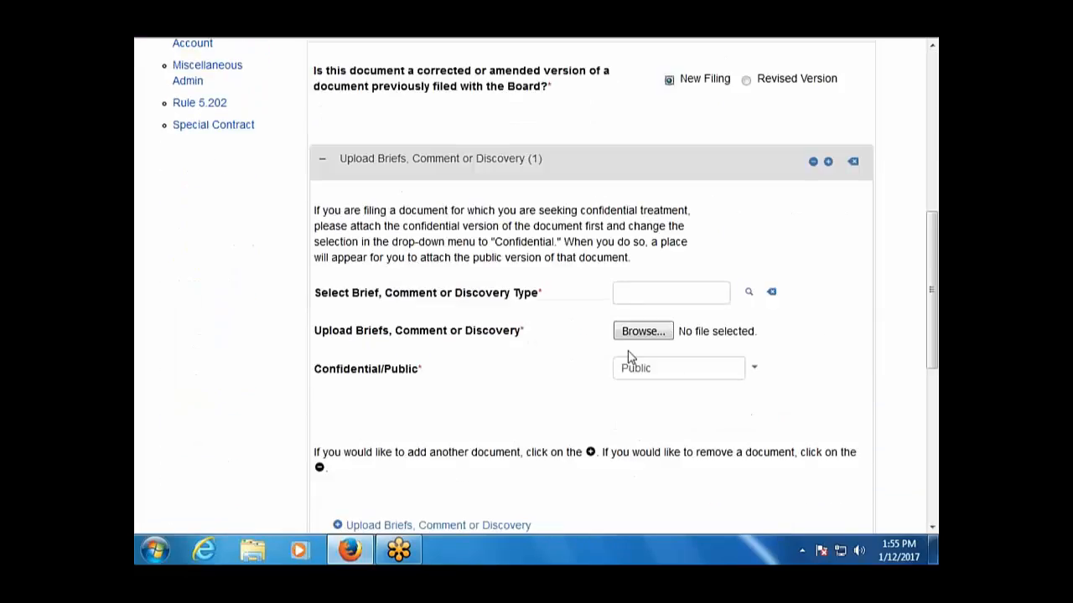
Set type DISR - Discovery response, titled 'Petitioner response to DPS first round discovery'.
{"action": "left_click", "coordinate": [671, 295]}
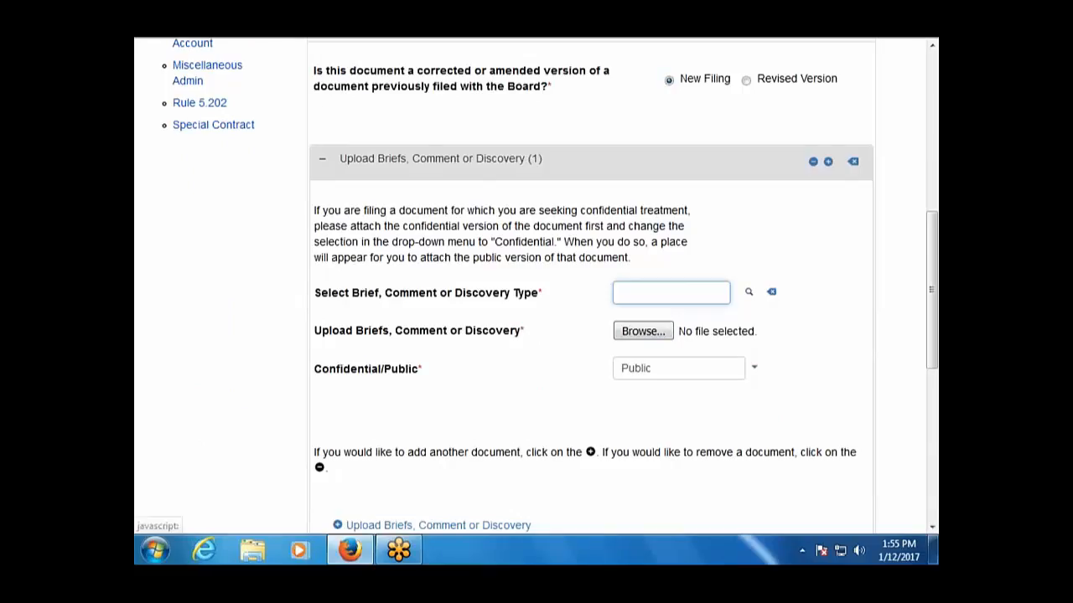
{"action": "left_click", "coordinate": [748, 292]}
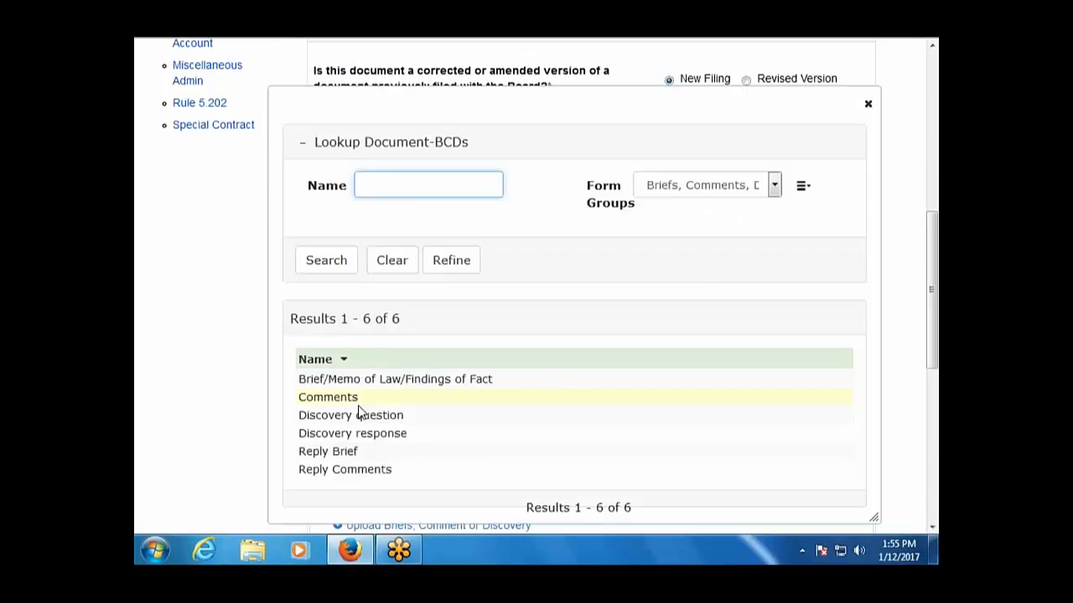
{"action": "left_click", "coordinate": [358, 433]}
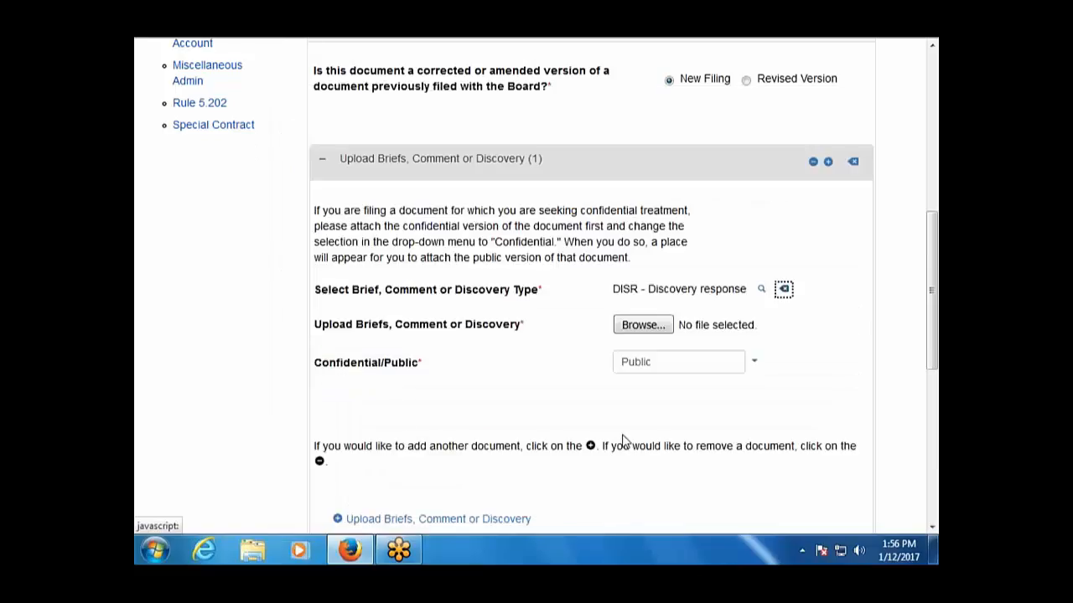
{"action": "left_click", "coordinate": [640, 313]}
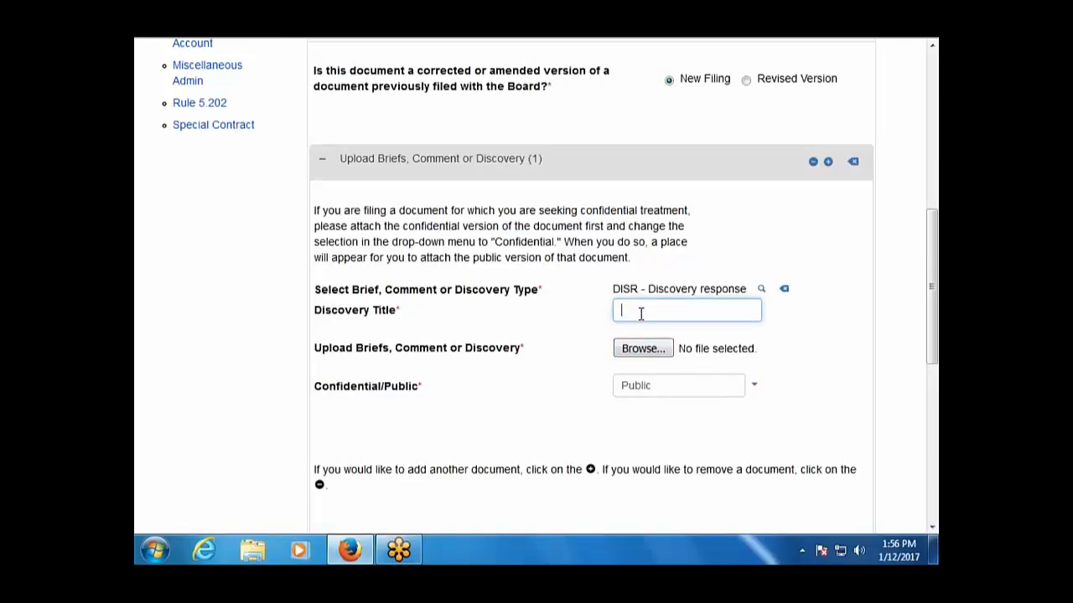
{"action": "type", "text": "R"}
{"action": "type", "text": "Pet"}
{"action": "type", "text": "ition "}
{"action": "type", "text": "r response to"}
{"action": "type", "text": " DPS first"}
{"action": "type", "text": " round discov"}
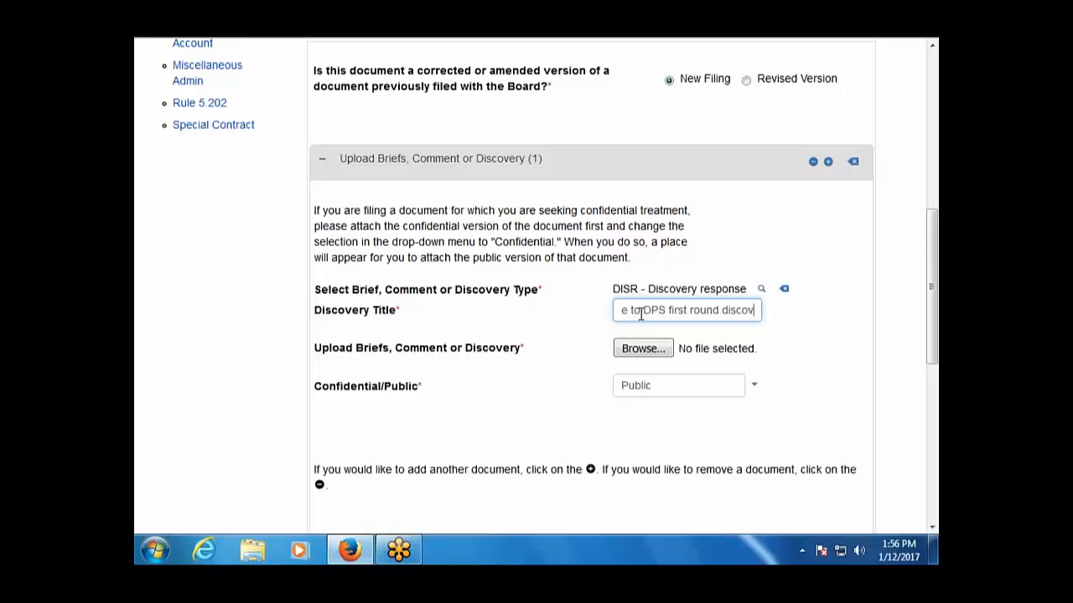
{"action": "type", "text": "ery"}
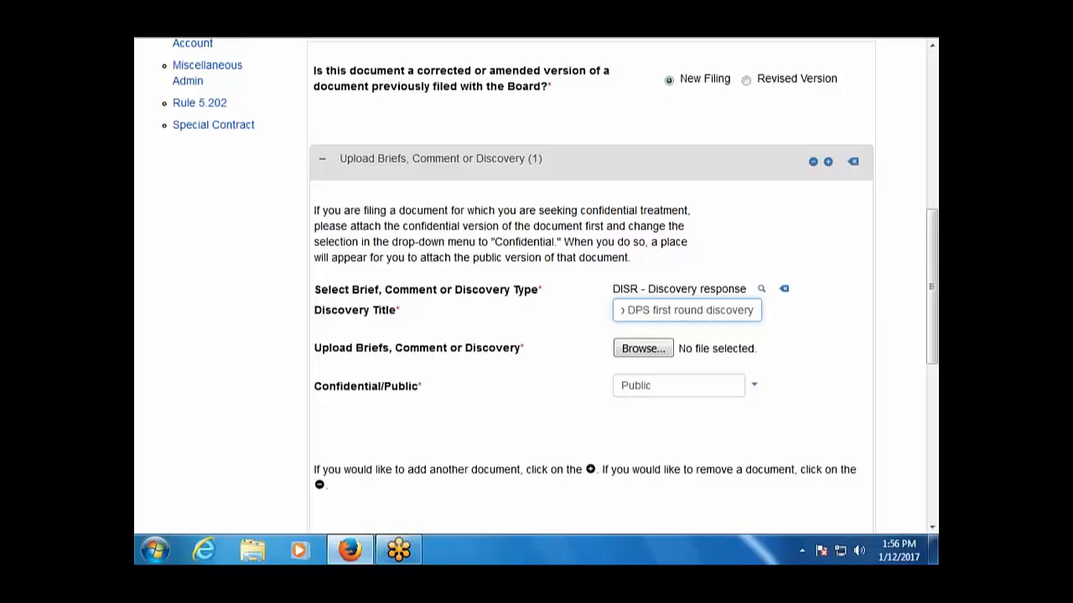
Attach Document2.pdf, file on behalf of Green Mountain Power Corporation [PET], and submit the discovery response.
{"action": "left_click", "coordinate": [644, 348]}
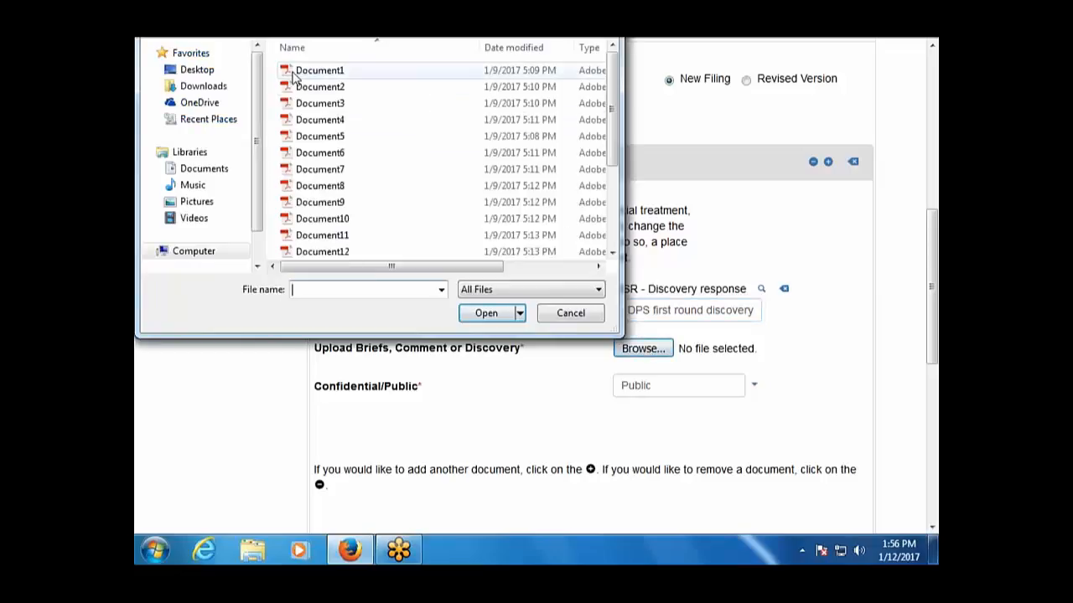
{"action": "double_click", "coordinate": [319, 86]}
{"action": "scroll", "coordinate": [439, 512], "scroll_direction": "down", "scroll_amount": 2}
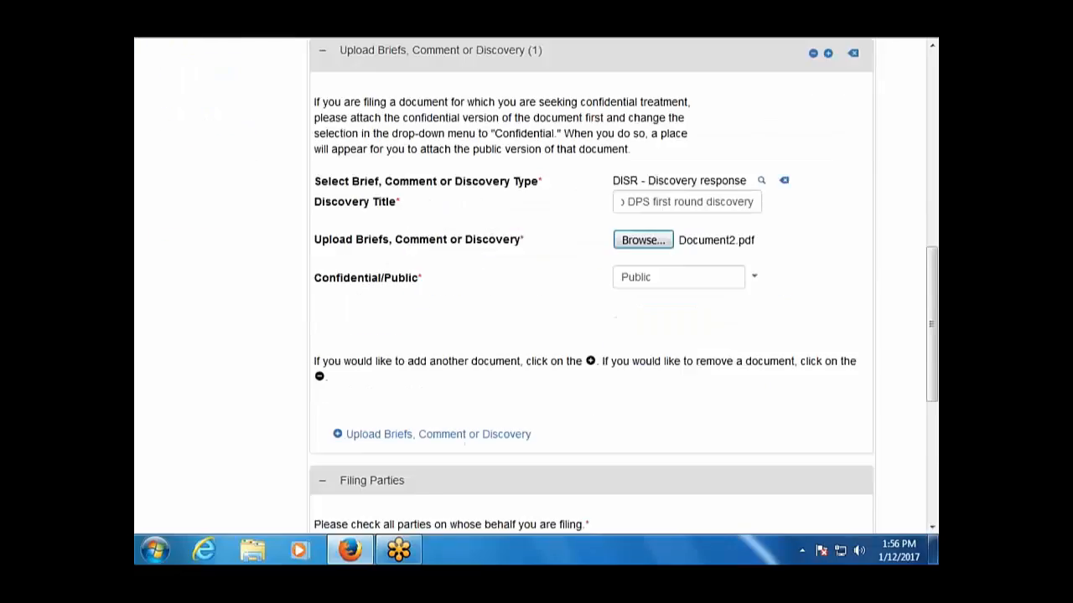
{"action": "scroll", "coordinate": [429, 469], "scroll_direction": "down", "scroll_amount": 3}
{"action": "left_click", "coordinate": [319, 307]}
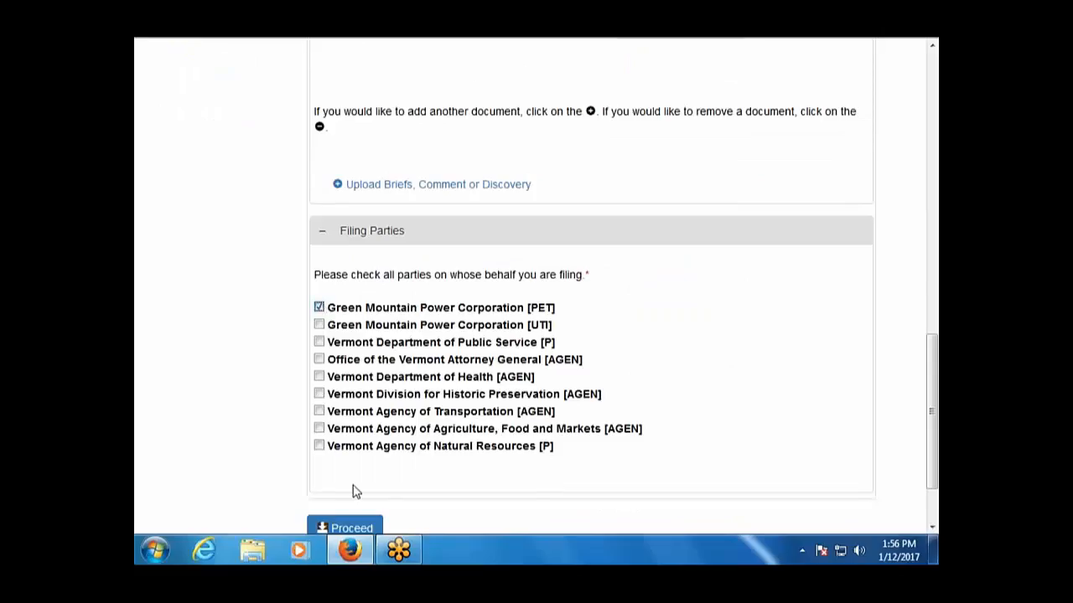
{"action": "scroll", "coordinate": [353, 492], "scroll_direction": "down", "scroll_amount": 2}
{"action": "left_click", "coordinate": [368, 440]}
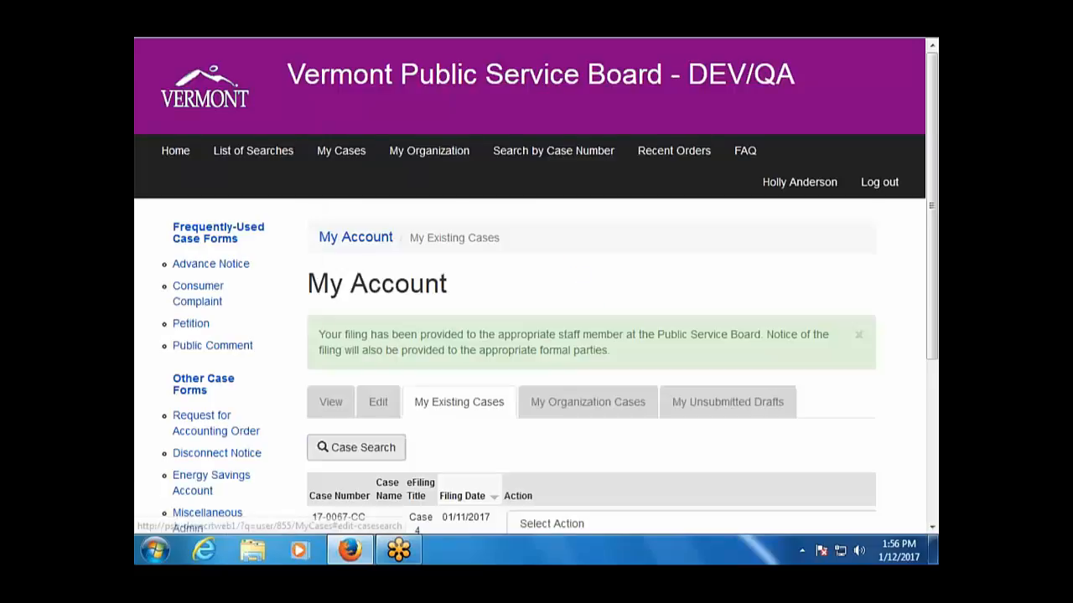
Open case 17-0068-PET with View Case and display its All Other Documents listing.
{"action": "scroll", "coordinate": [565, 387], "scroll_direction": "down", "scroll_amount": 4}
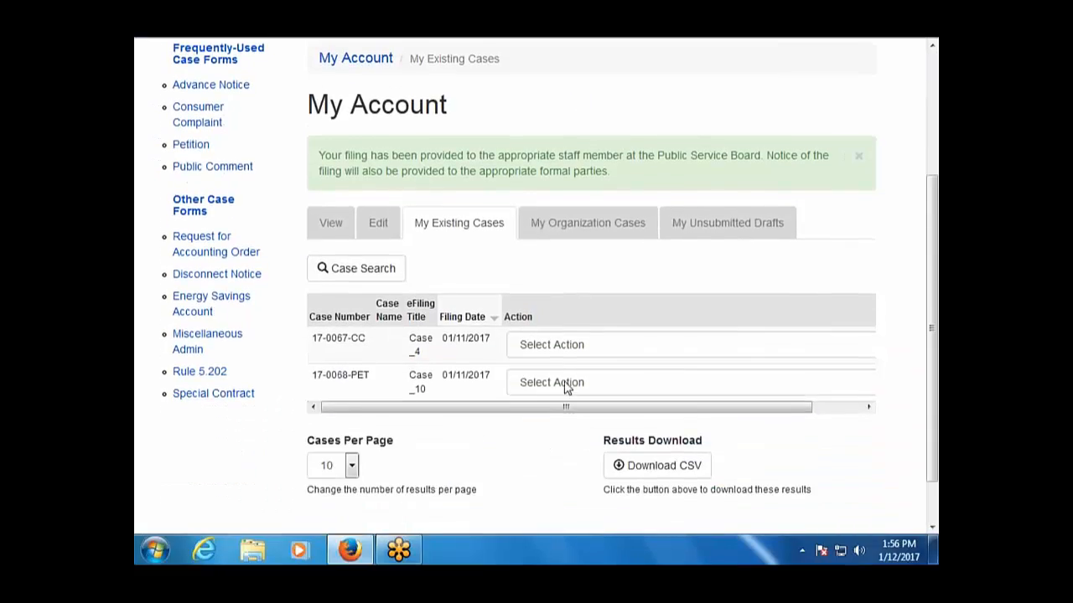
{"action": "left_click", "coordinate": [566, 385]}
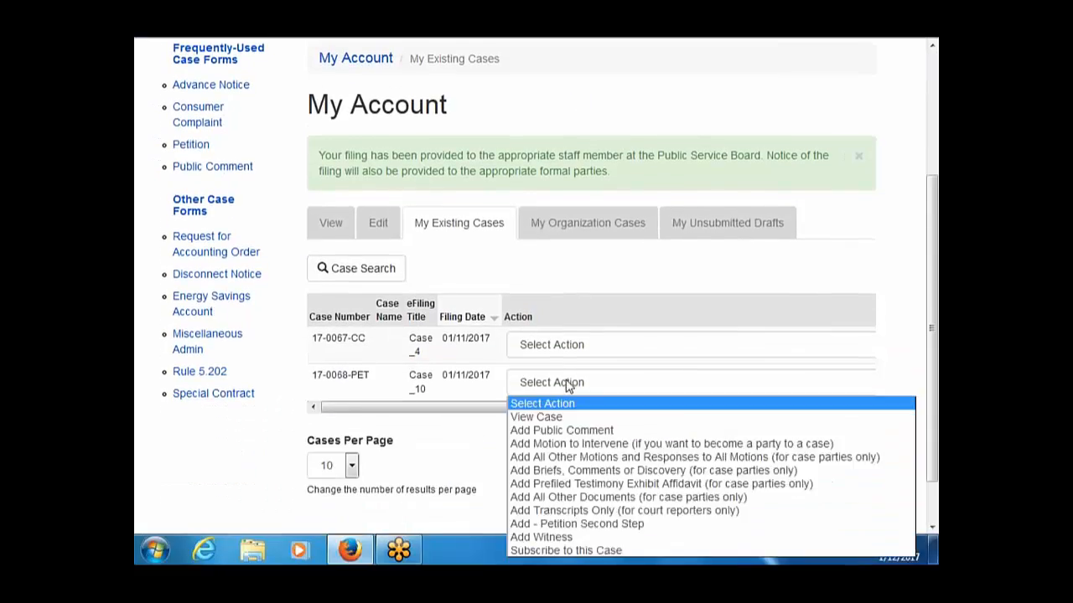
{"action": "left_click", "coordinate": [562, 417]}
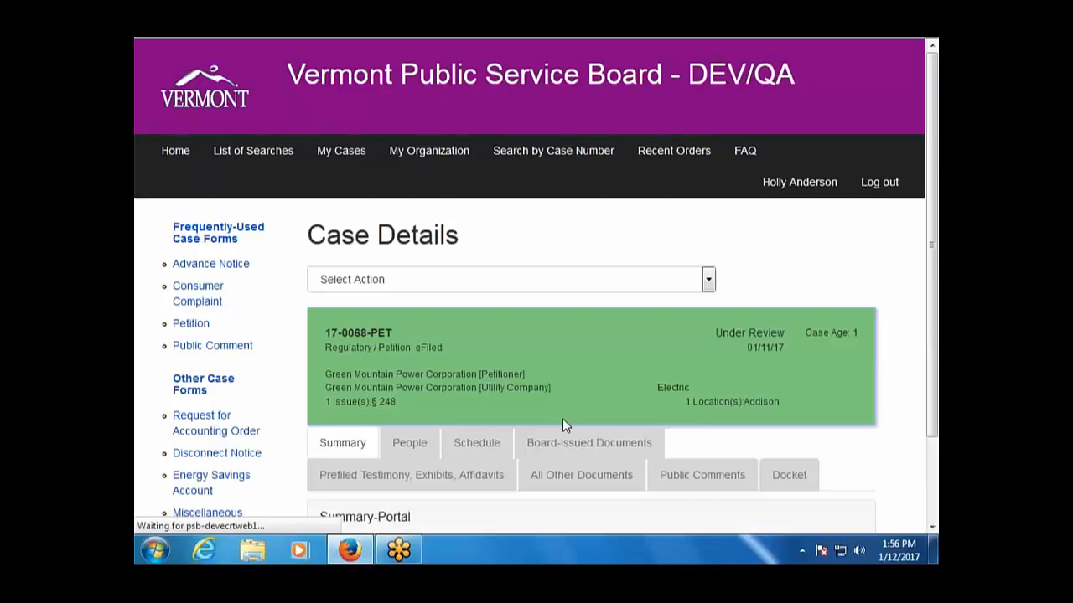
{"action": "scroll", "coordinate": [562, 418], "scroll_direction": "down", "scroll_amount": 2}
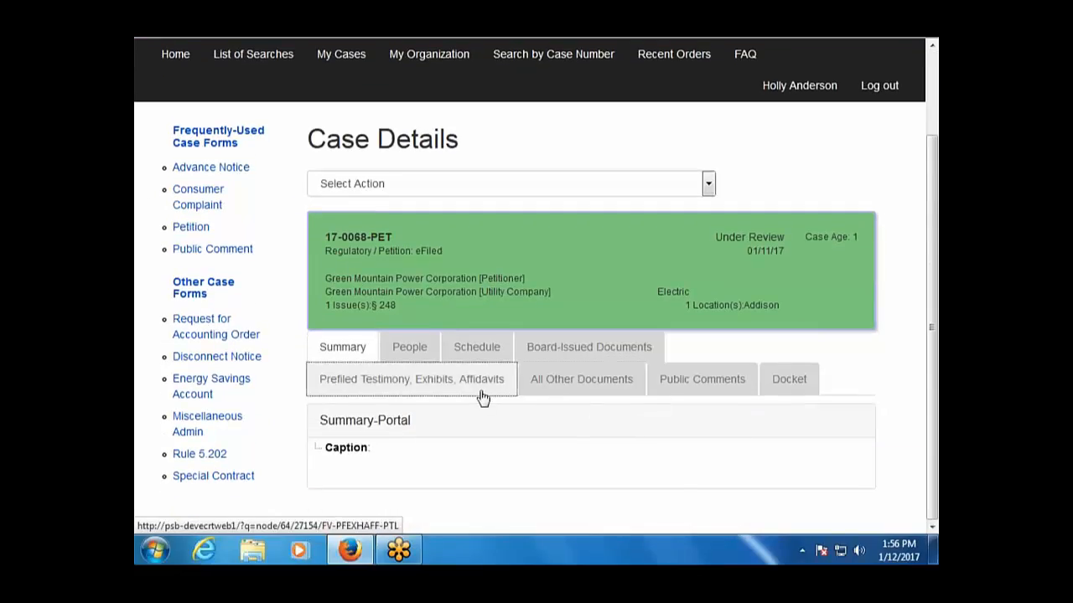
{"action": "left_click", "coordinate": [543, 384]}
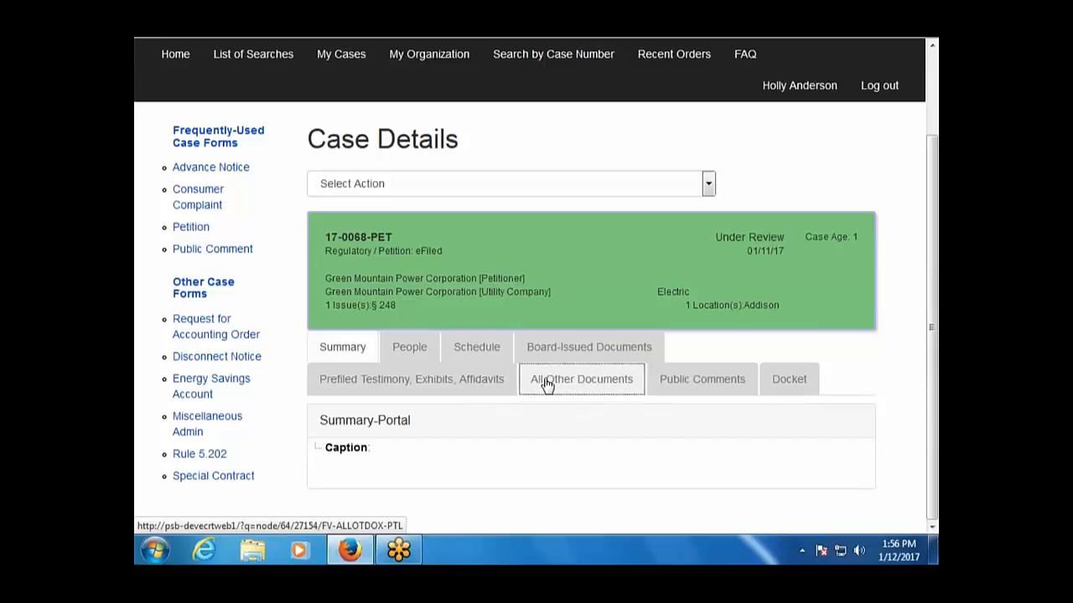
{"action": "left_click", "coordinate": [546, 383]}
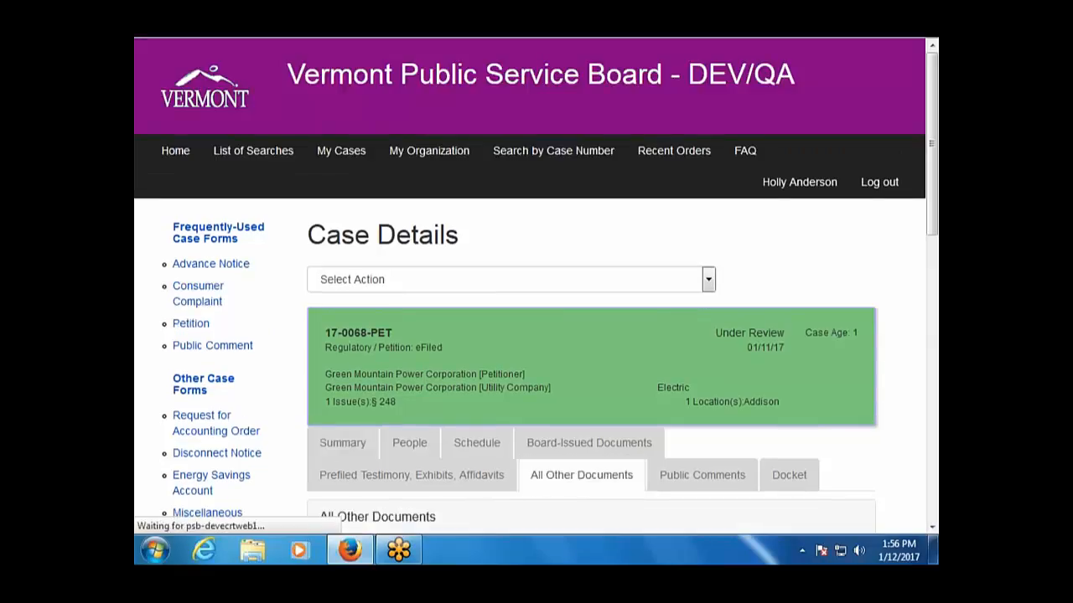
{"action": "scroll", "coordinate": [384, 365], "scroll_direction": "down", "scroll_amount": 10}
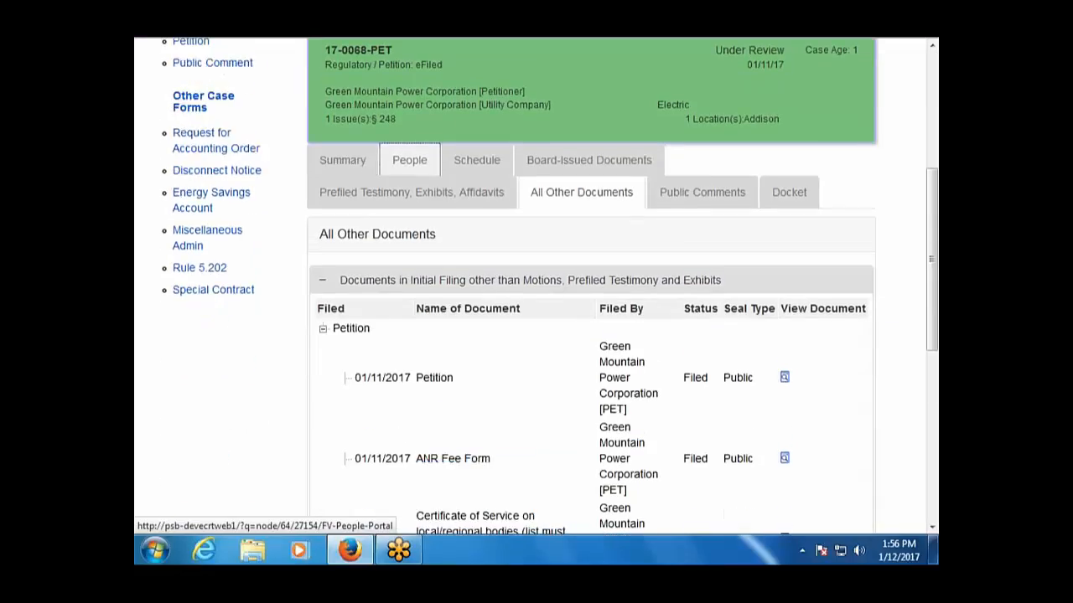
{"action": "scroll", "coordinate": [384, 368], "scroll_direction": "down", "scroll_amount": 3}
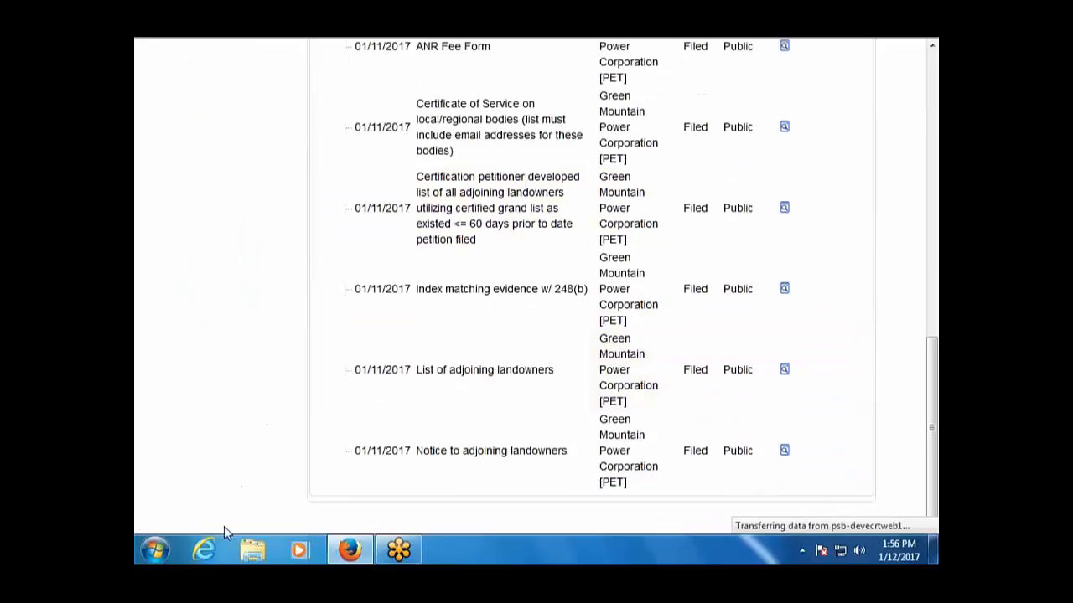
{"action": "scroll", "coordinate": [258, 438], "scroll_direction": "up", "scroll_amount": 15}
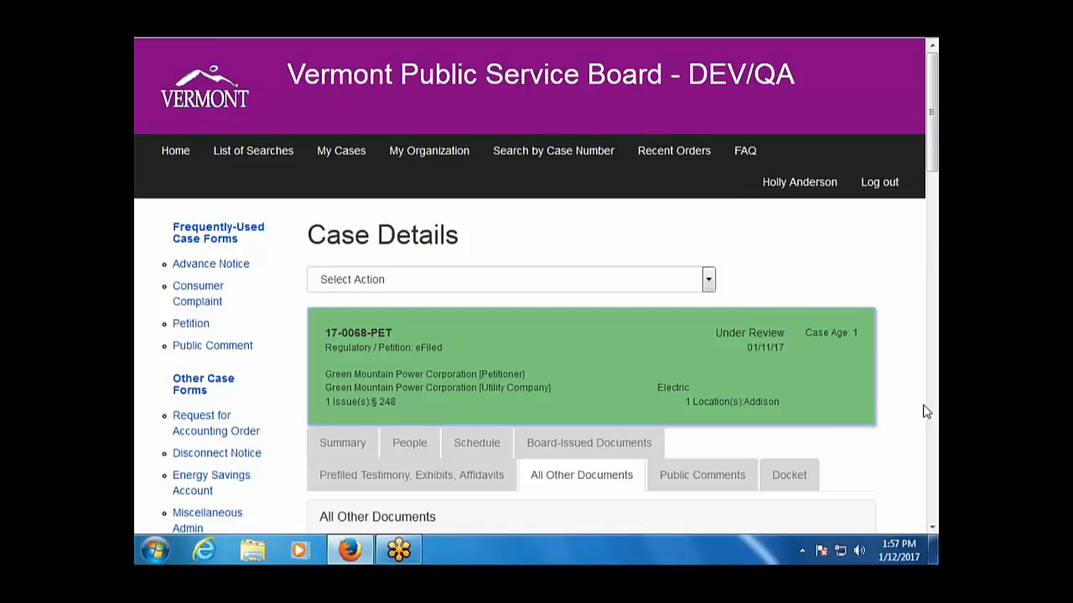
Check the new 01/12/17 Discovery question and response entries, then open the case's Select Action list.
{"action": "left_click_drag", "start_coordinate": [930, 163], "coordinate": [930, 496]}
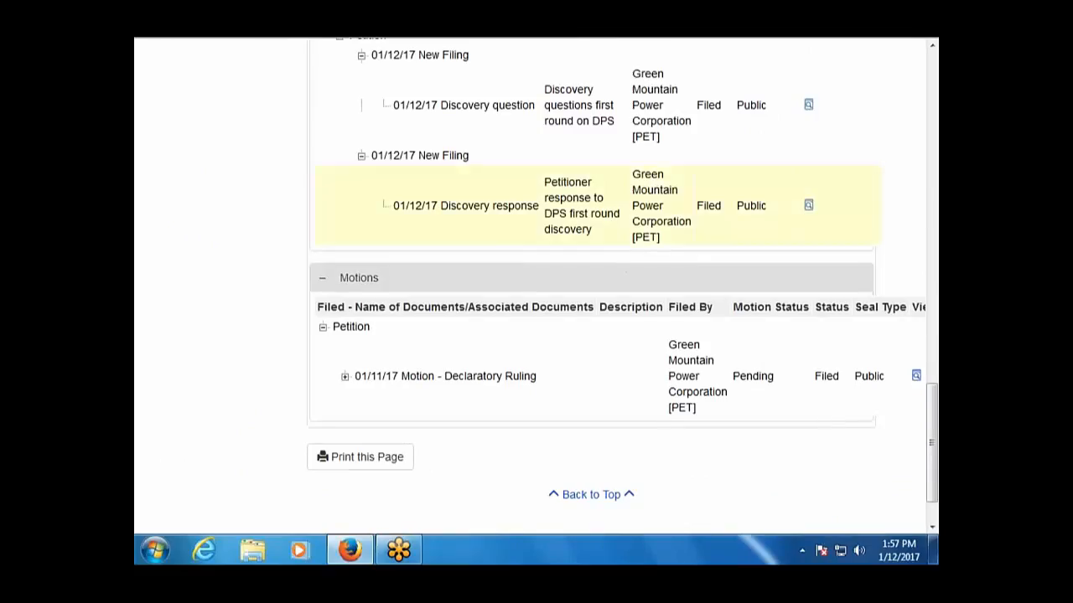
{"action": "left_click_drag", "start_coordinate": [931, 403], "coordinate": [930, 85]}
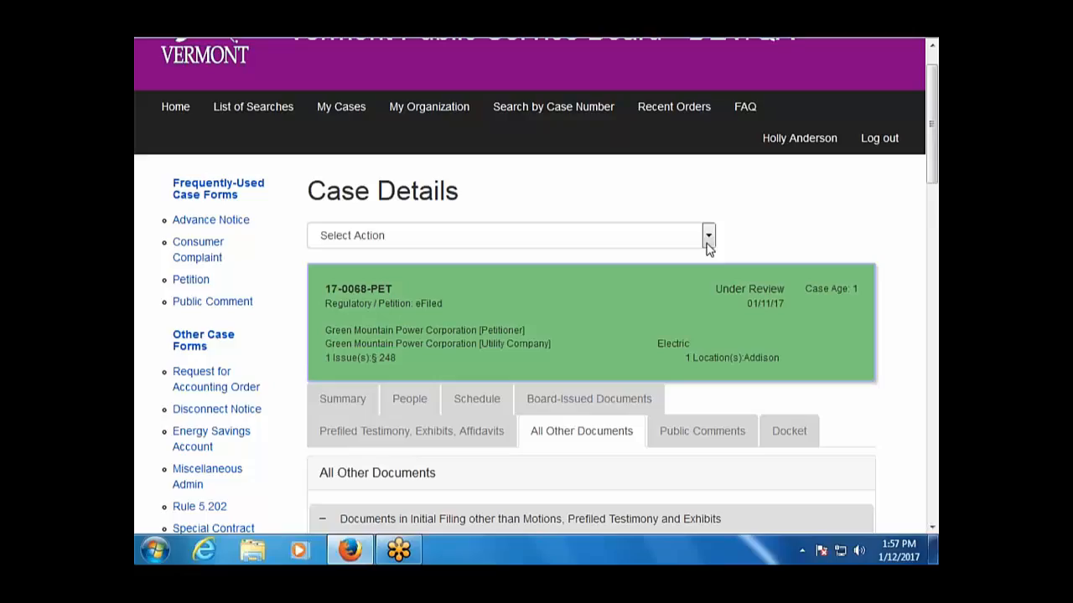
{"action": "left_click", "coordinate": [708, 236]}
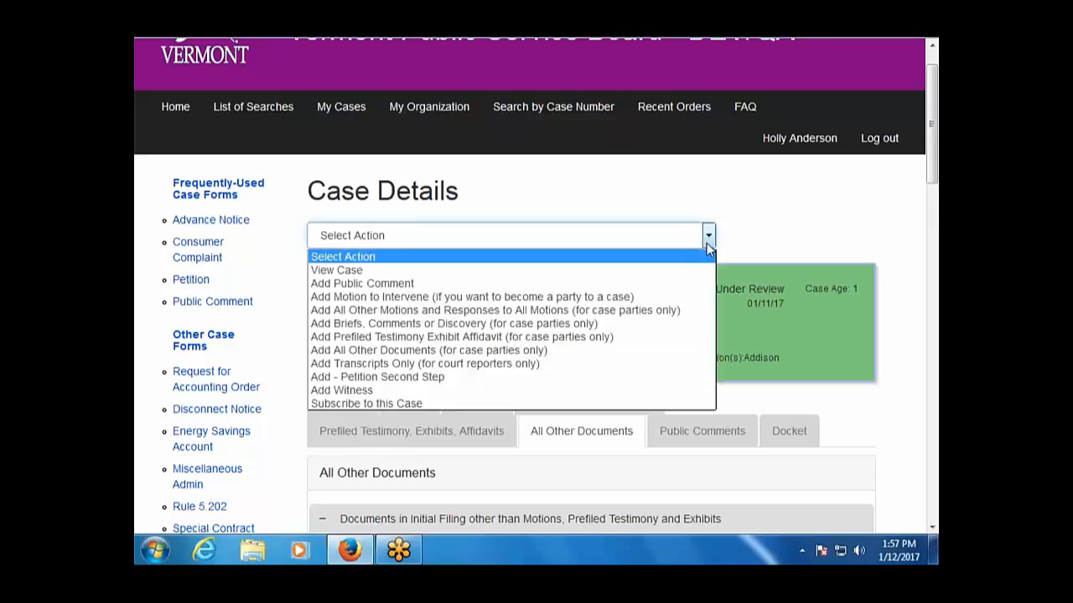
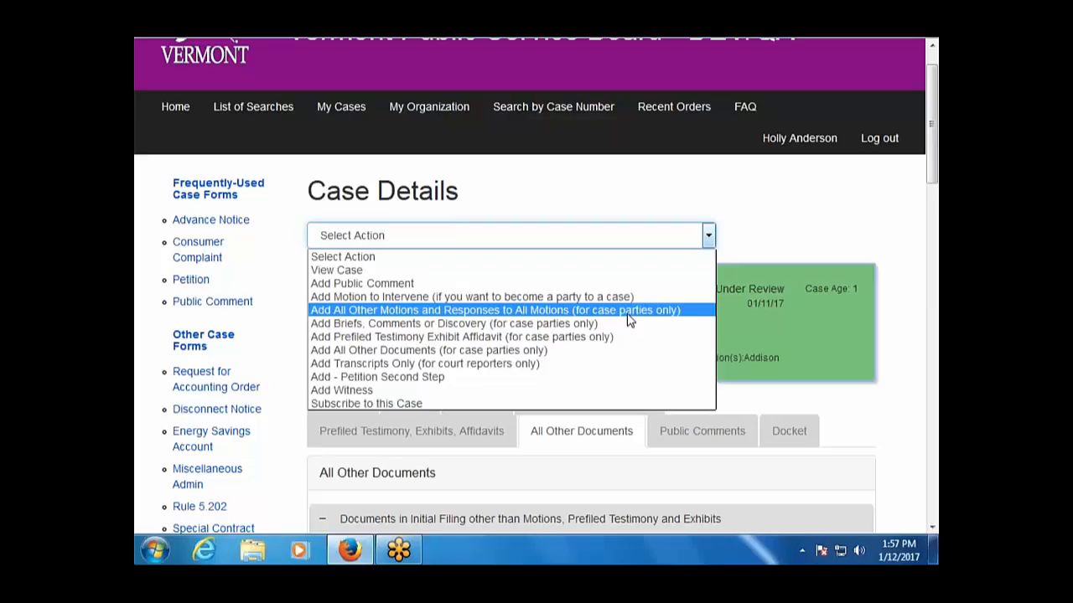
Start a New Filing motion for 17-0068-PET with Document Type MOTDERU - Motion - Declaratory Ruling.
{"action": "left_click", "coordinate": [629, 310]}
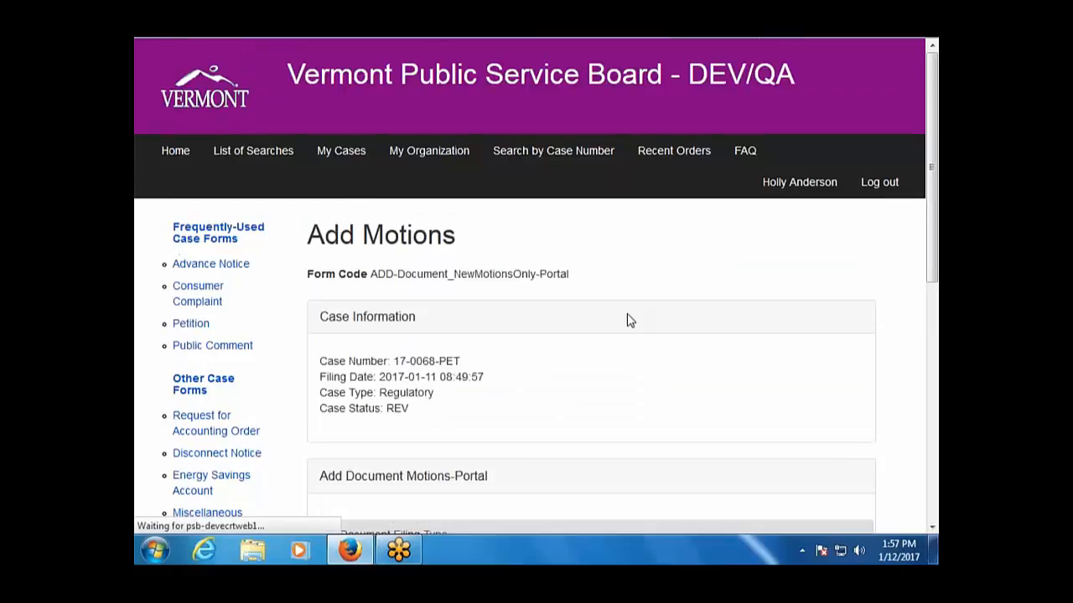
{"action": "scroll", "coordinate": [629, 318], "scroll_direction": "down", "scroll_amount": 5}
{"action": "scroll", "coordinate": [629, 319], "scroll_direction": "down", "scroll_amount": 2}
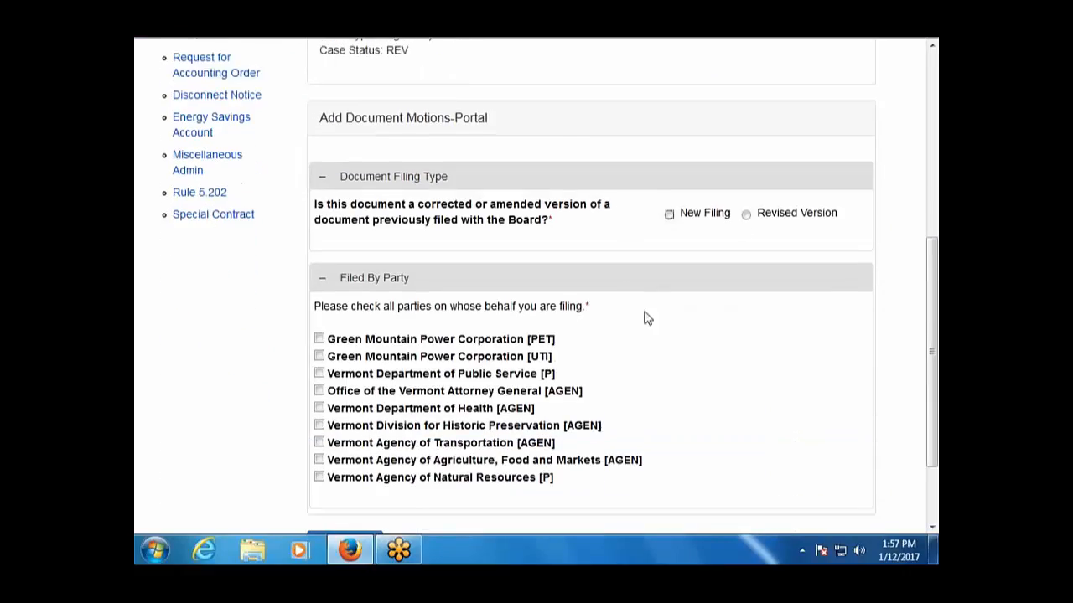
{"action": "left_click", "coordinate": [697, 220]}
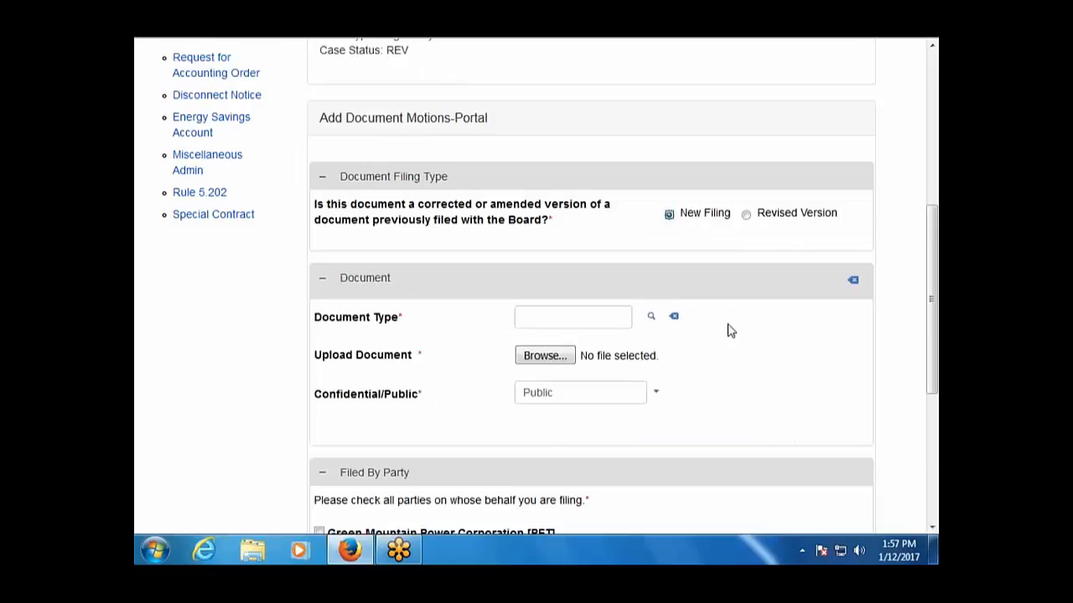
{"action": "scroll", "coordinate": [666, 330], "scroll_direction": "down", "scroll_amount": 2}
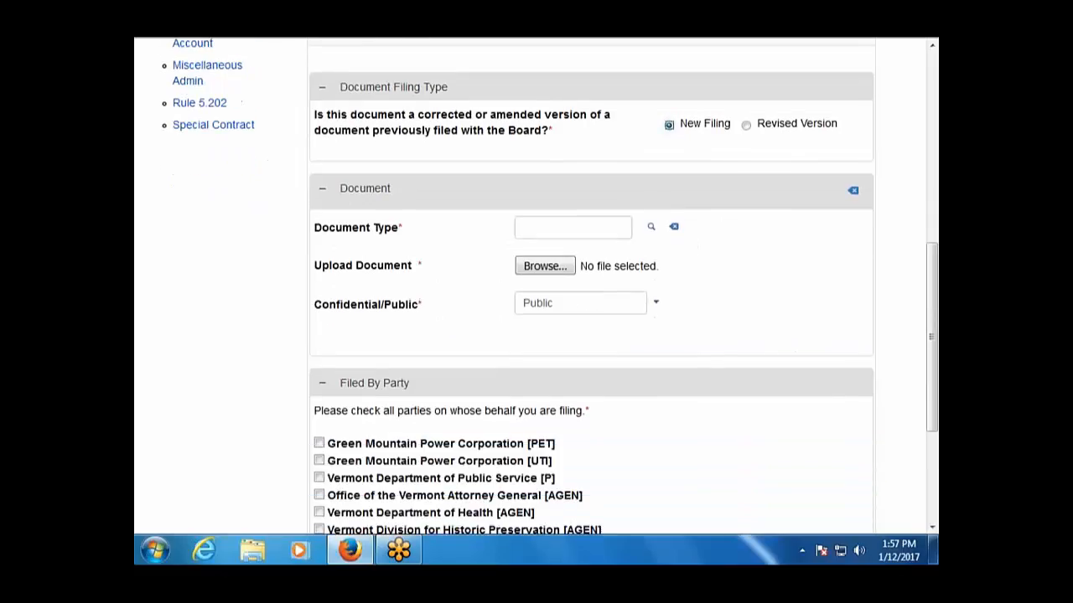
{"action": "left_click", "coordinate": [651, 228]}
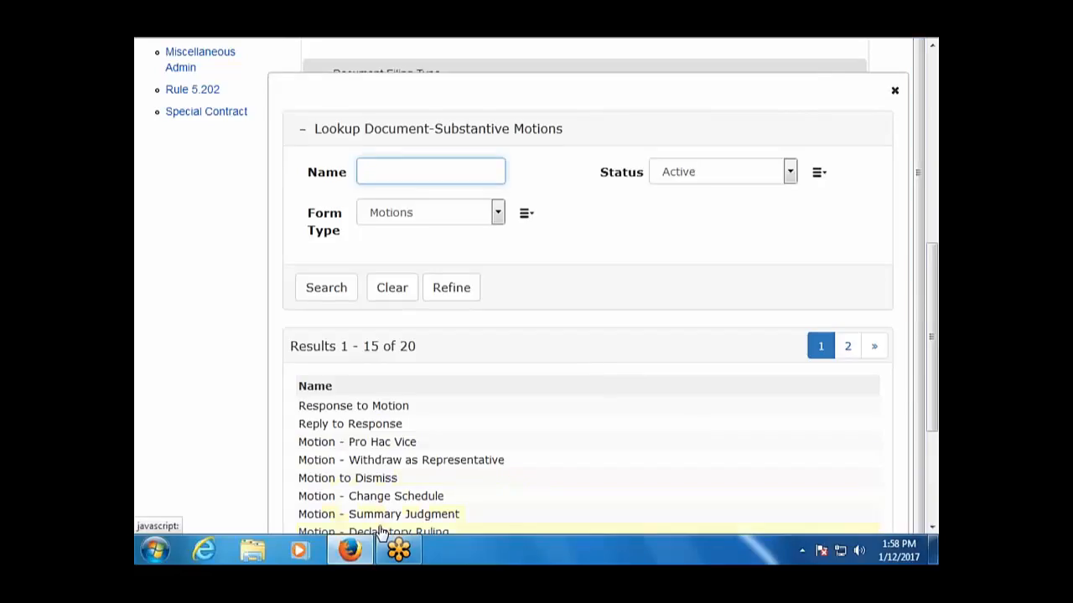
{"action": "left_click", "coordinate": [408, 531]}
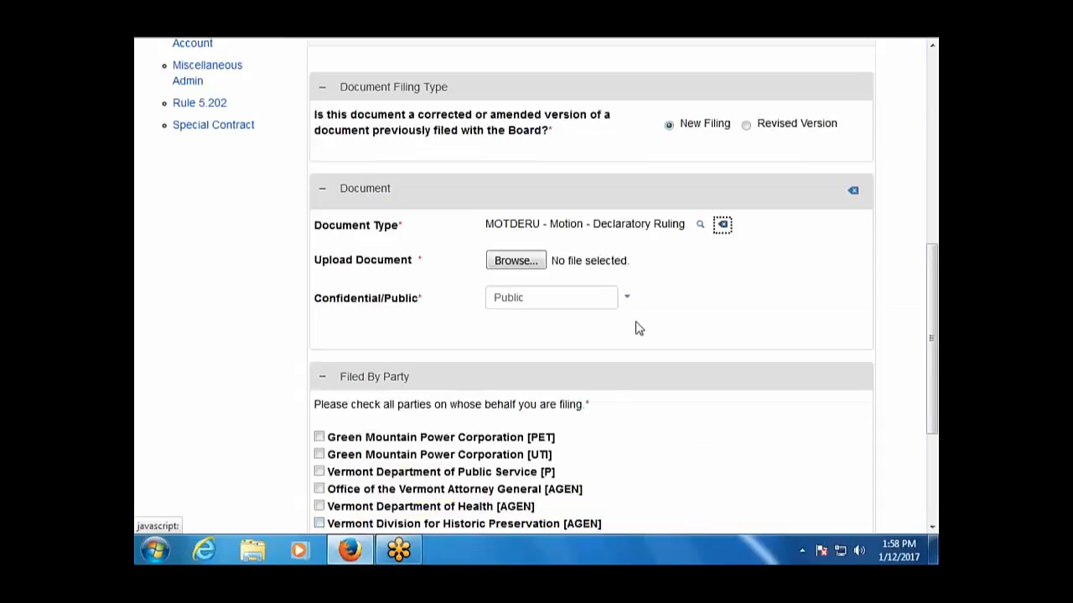
Attach Document12.pdf as the motion, Document10.pdf as the proposed order of notice and Document3.pdf as the brief.
{"action": "left_click", "coordinate": [543, 354]}
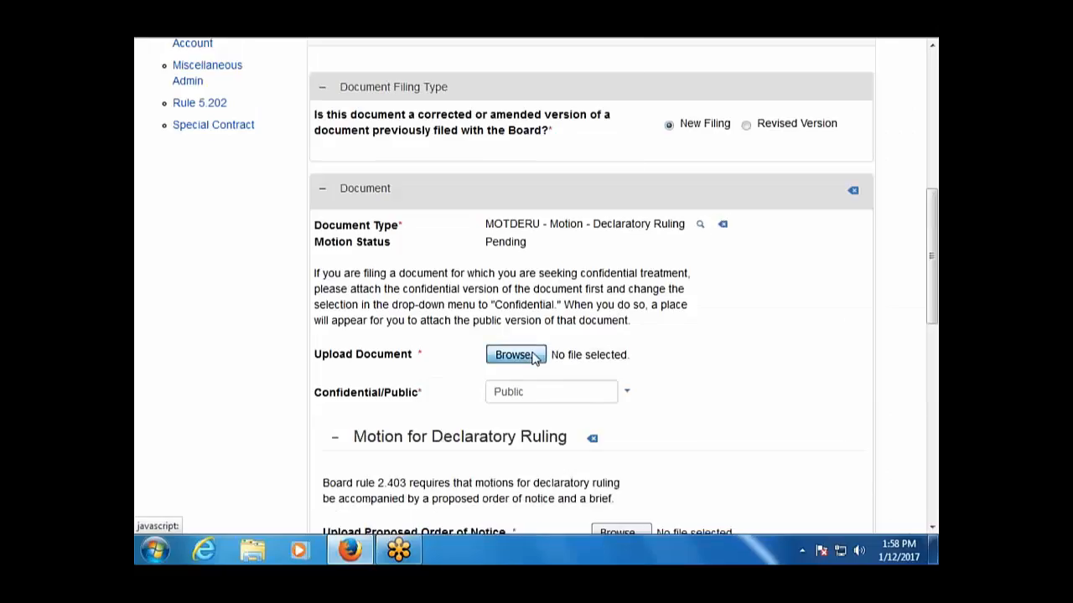
{"action": "left_click", "coordinate": [356, 252]}
{"action": "double_click", "coordinate": [357, 252]}
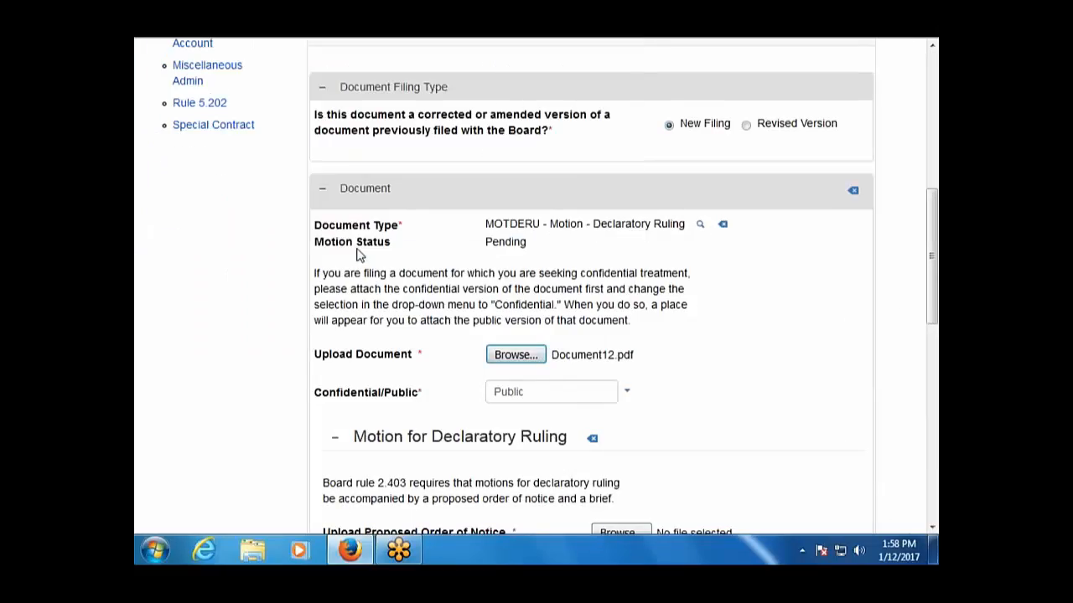
{"action": "scroll", "coordinate": [385, 376], "scroll_direction": "down", "scroll_amount": 4}
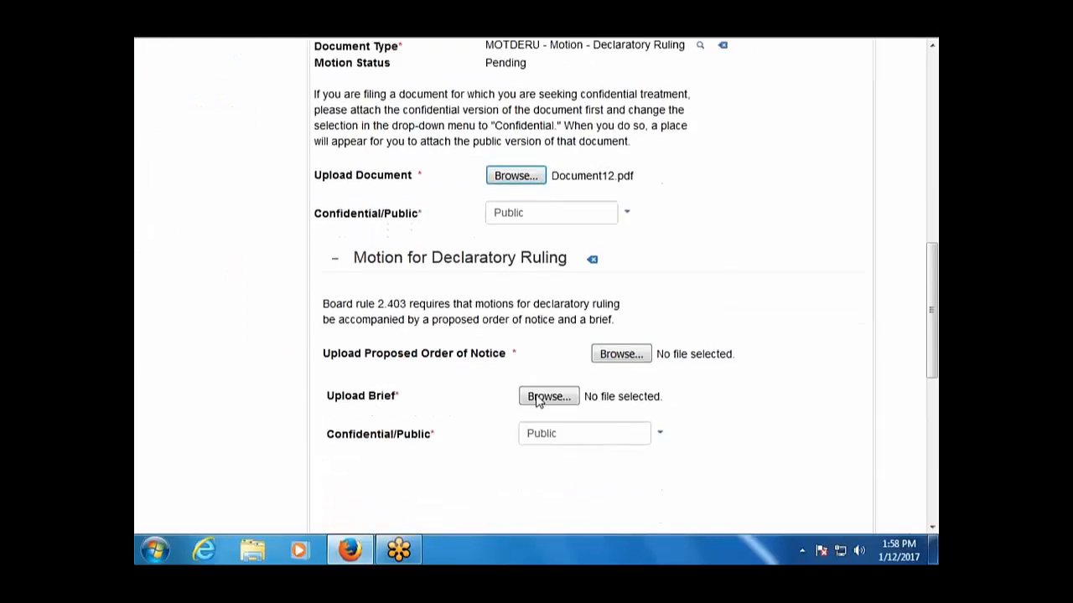
{"action": "left_click", "coordinate": [621, 354]}
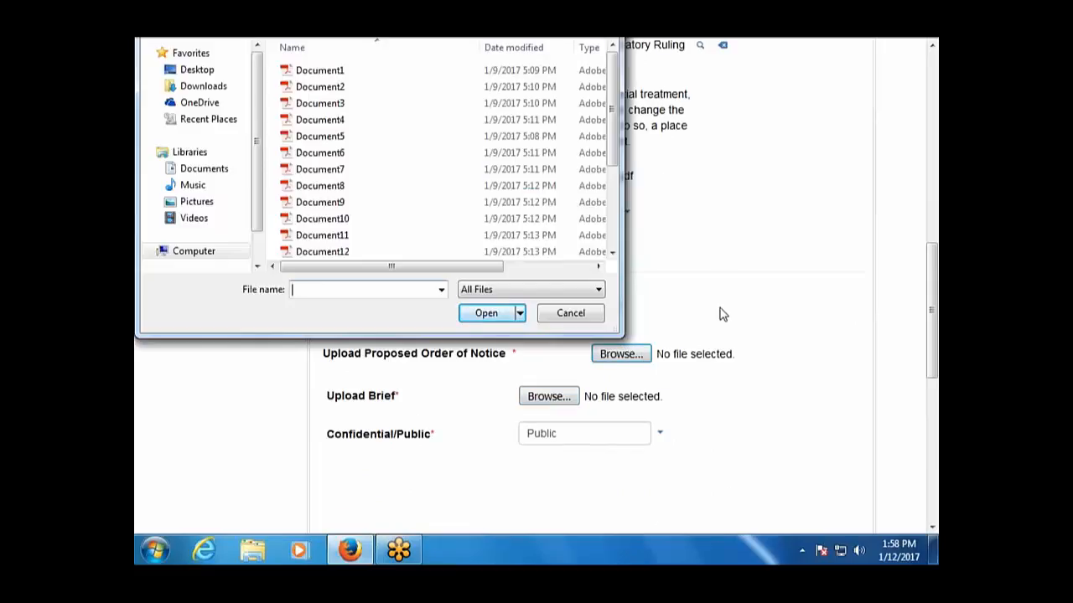
{"action": "left_click", "coordinate": [570, 313]}
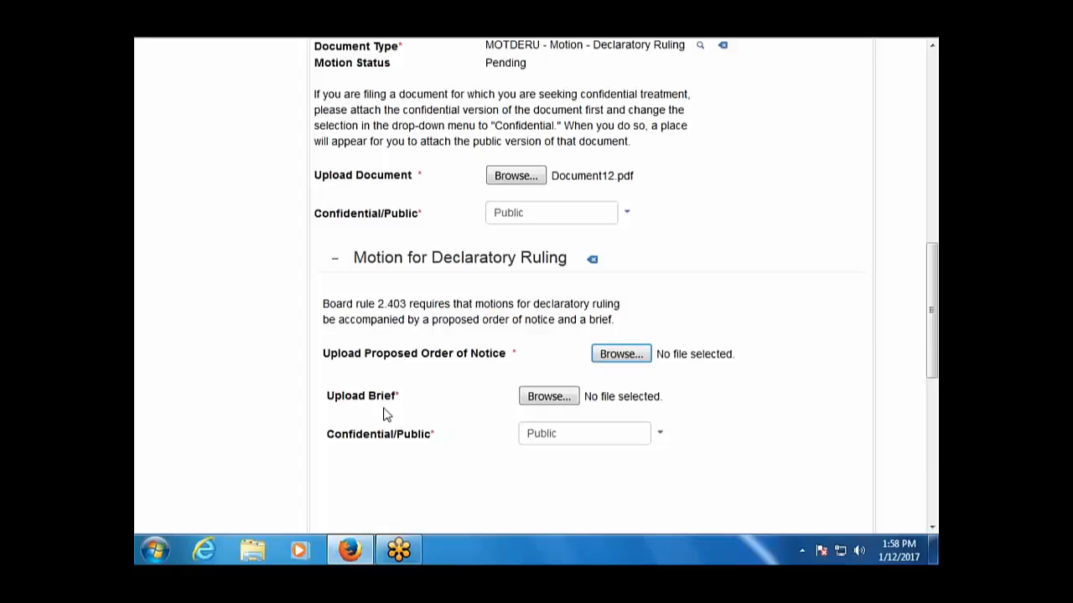
{"action": "left_click", "coordinate": [620, 355]}
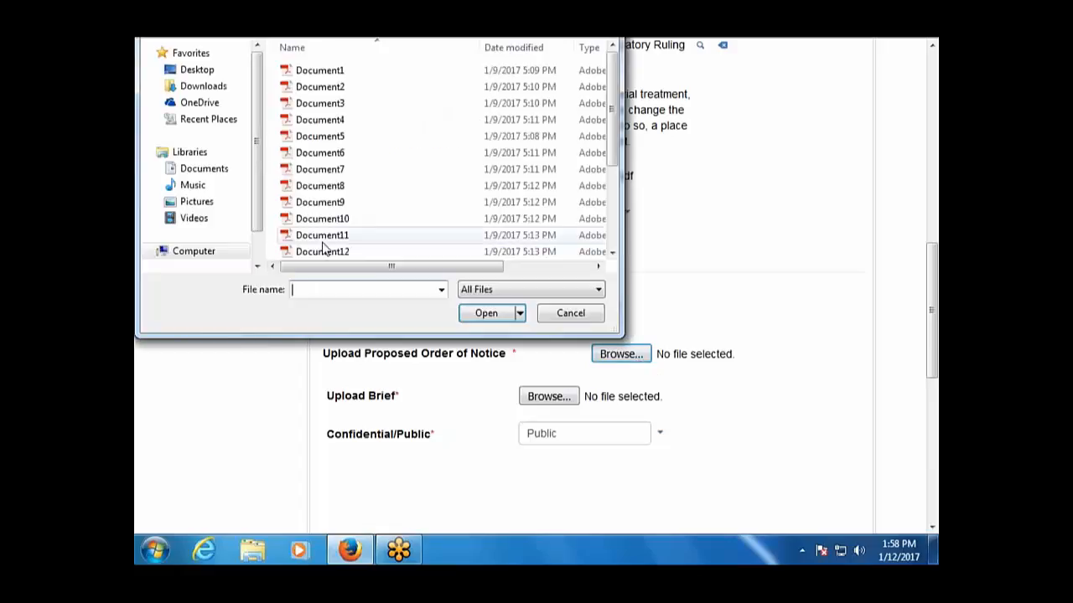
{"action": "double_click", "coordinate": [310, 220]}
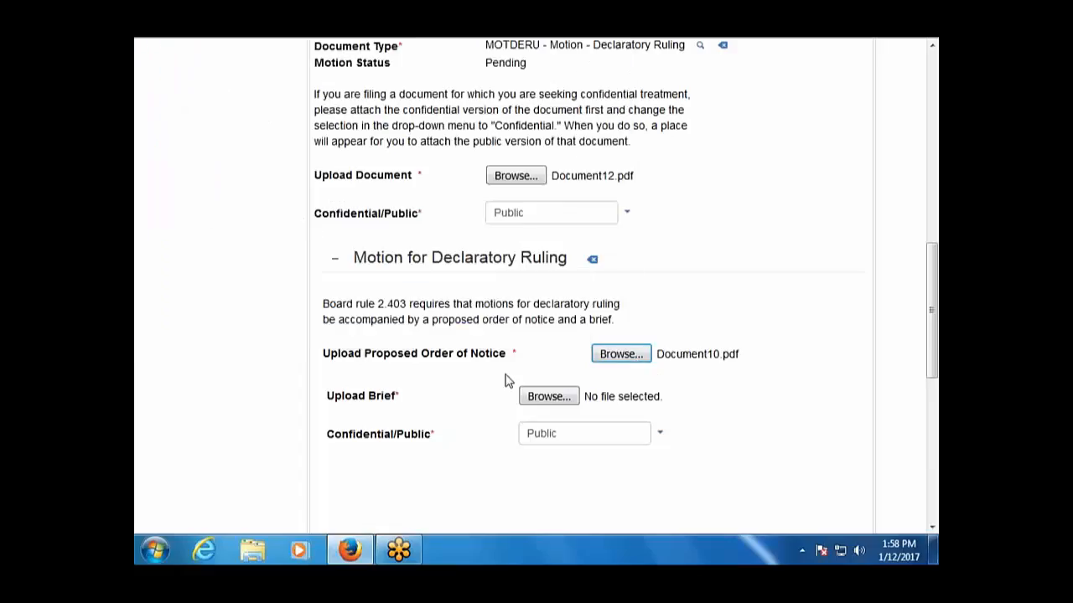
{"action": "left_click", "coordinate": [549, 396]}
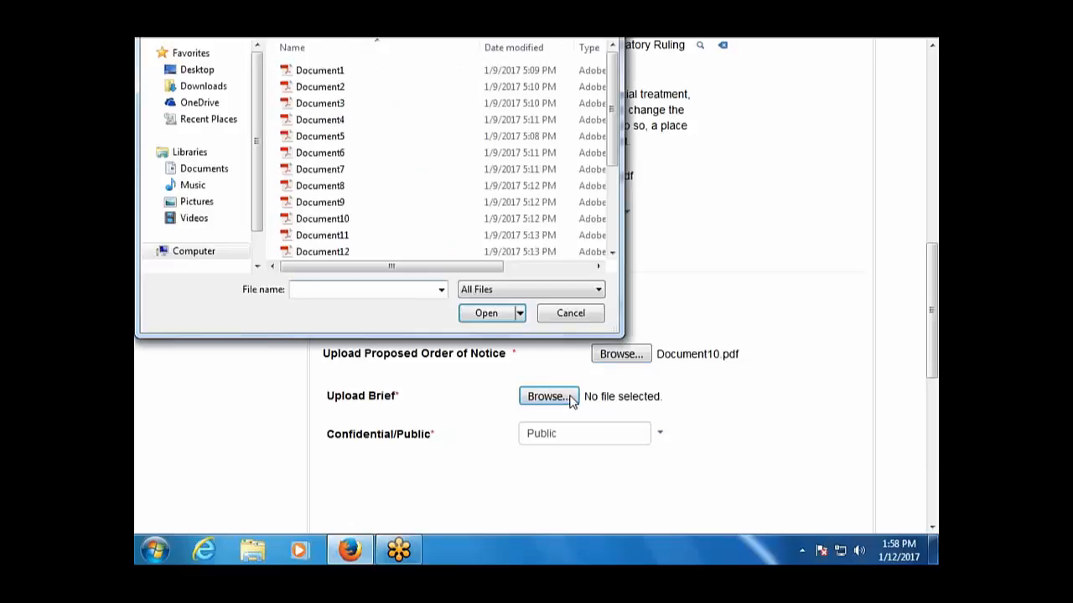
{"action": "double_click", "coordinate": [378, 105]}
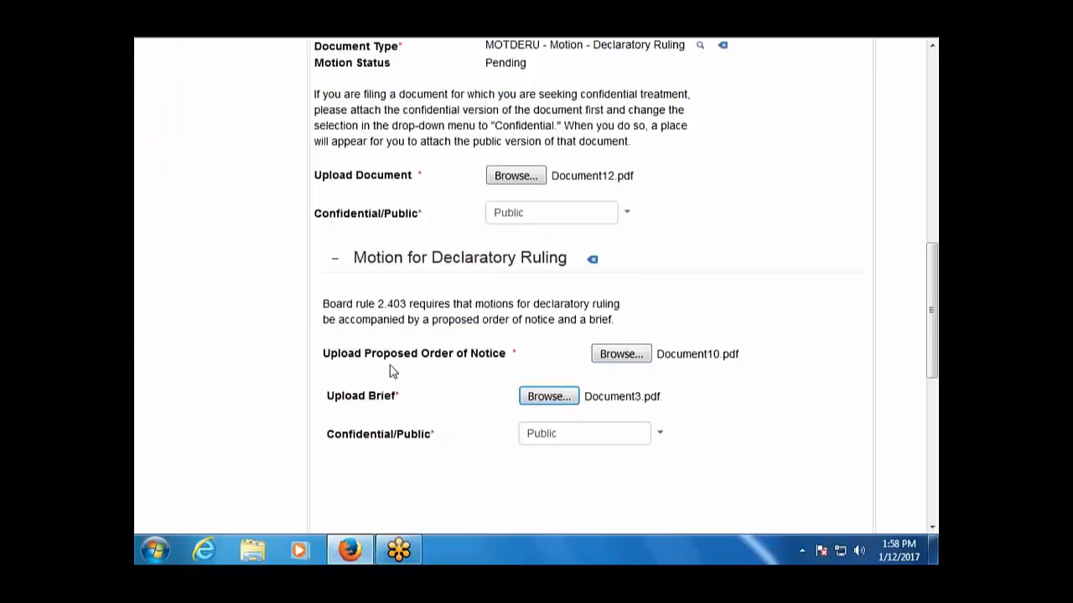
File on behalf of Green Mountain Power Corporation [PET] and submit the motion.
{"action": "scroll", "coordinate": [402, 431], "scroll_direction": "down", "scroll_amount": 3}
{"action": "scroll", "coordinate": [402, 431], "scroll_direction": "down", "scroll_amount": 2}
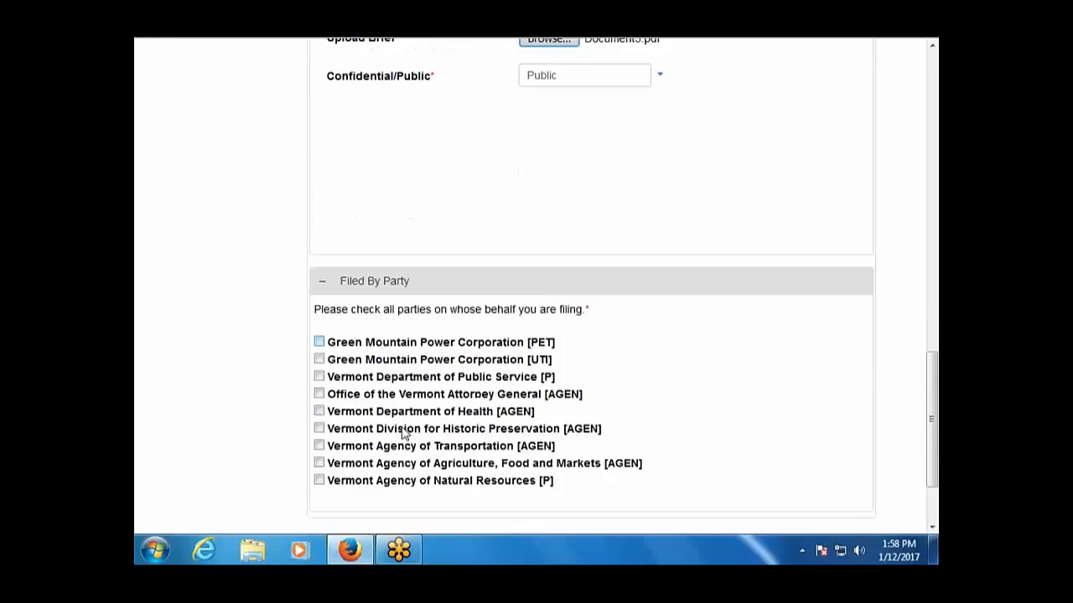
{"action": "left_click", "coordinate": [319, 342]}
{"action": "scroll", "coordinate": [226, 390], "scroll_direction": "down", "scroll_amount": 2}
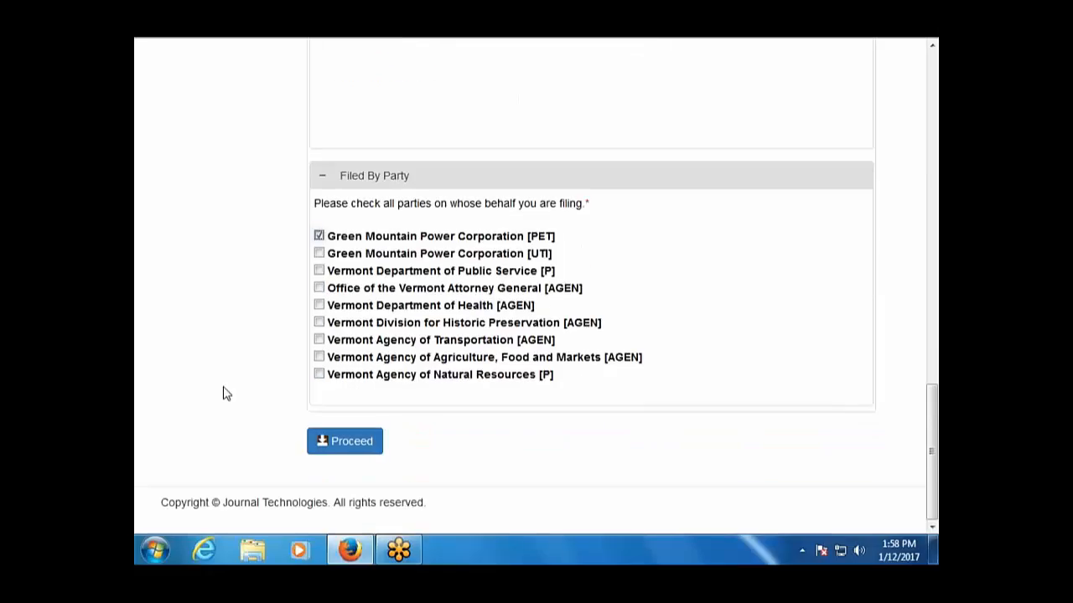
{"action": "left_click", "coordinate": [358, 449]}
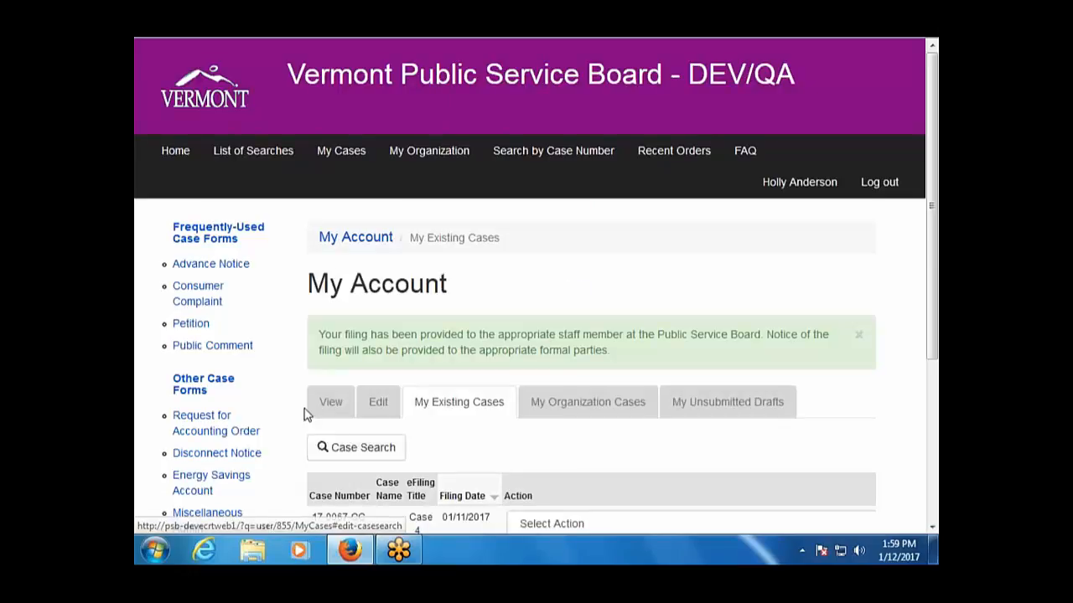
{"action": "scroll", "coordinate": [304, 411], "scroll_direction": "down", "scroll_amount": 4}
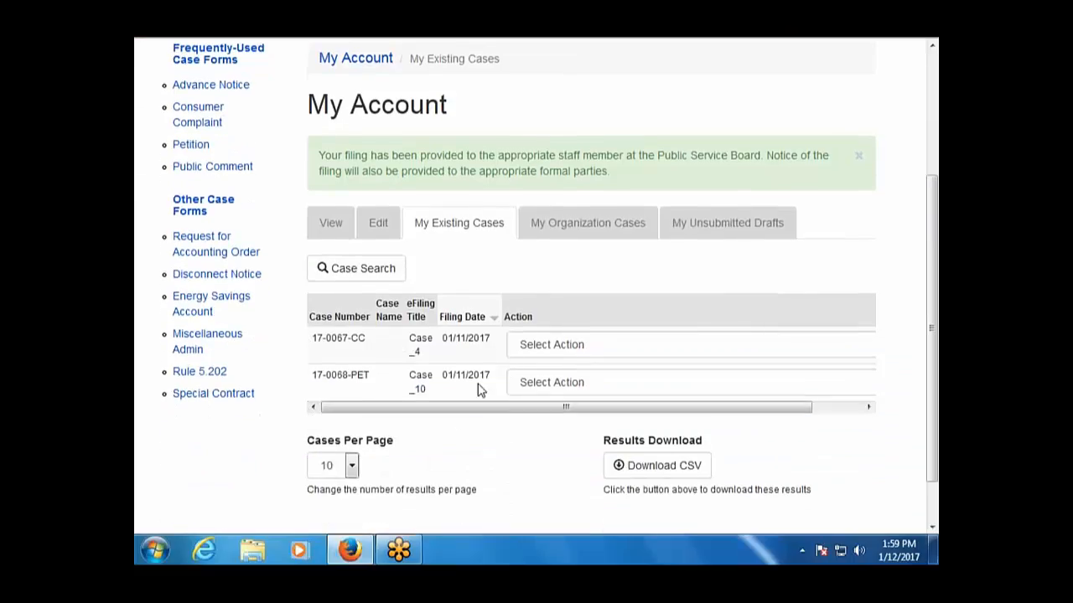
{"action": "left_click", "coordinate": [556, 382]}
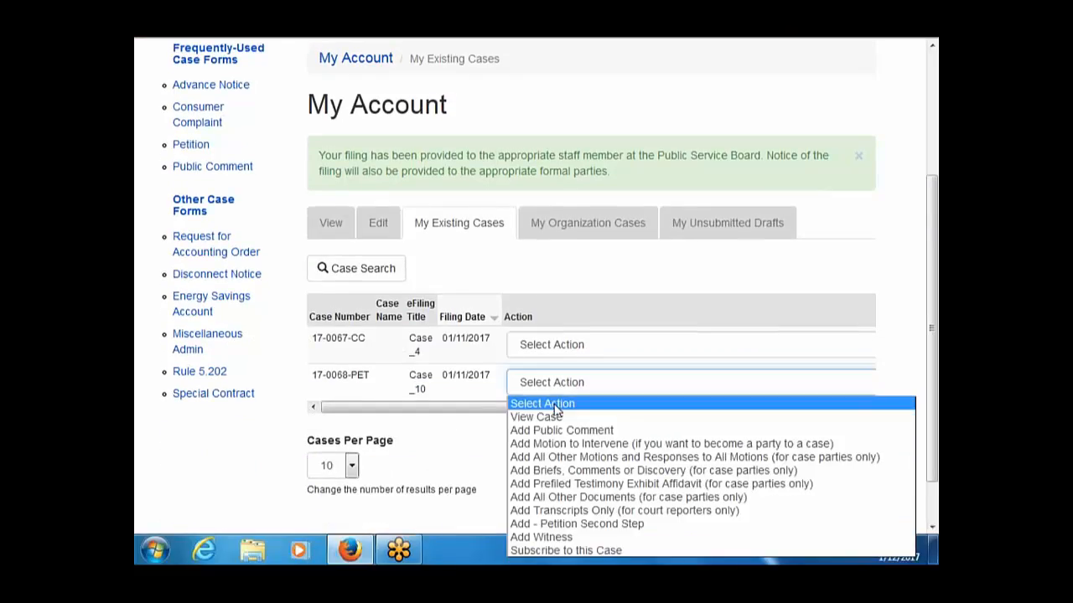
{"action": "left_click", "coordinate": [552, 417]}
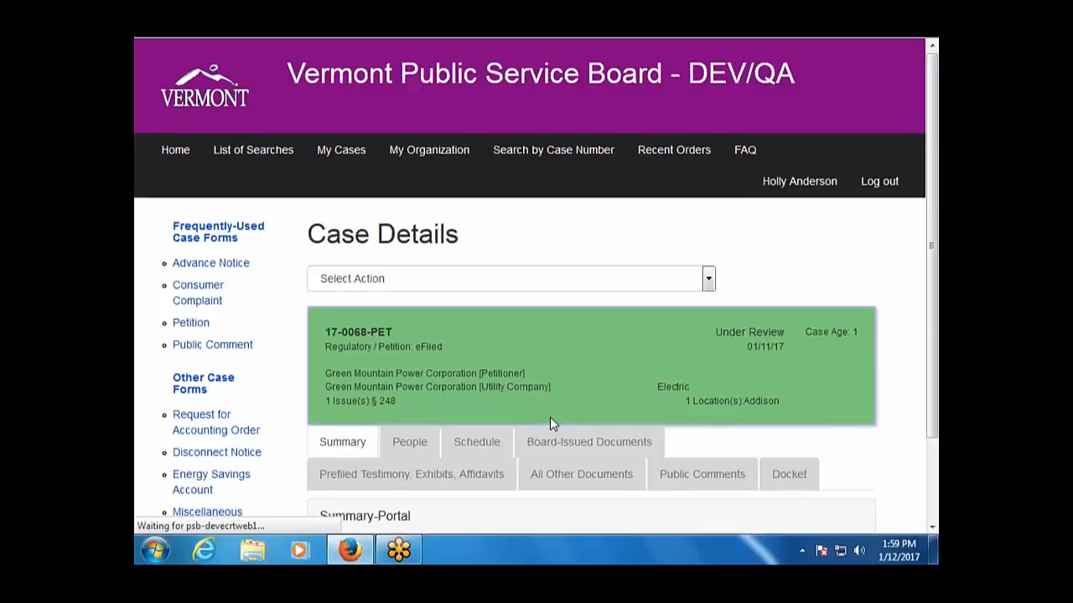
{"action": "scroll", "coordinate": [551, 422], "scroll_direction": "down", "scroll_amount": 2}
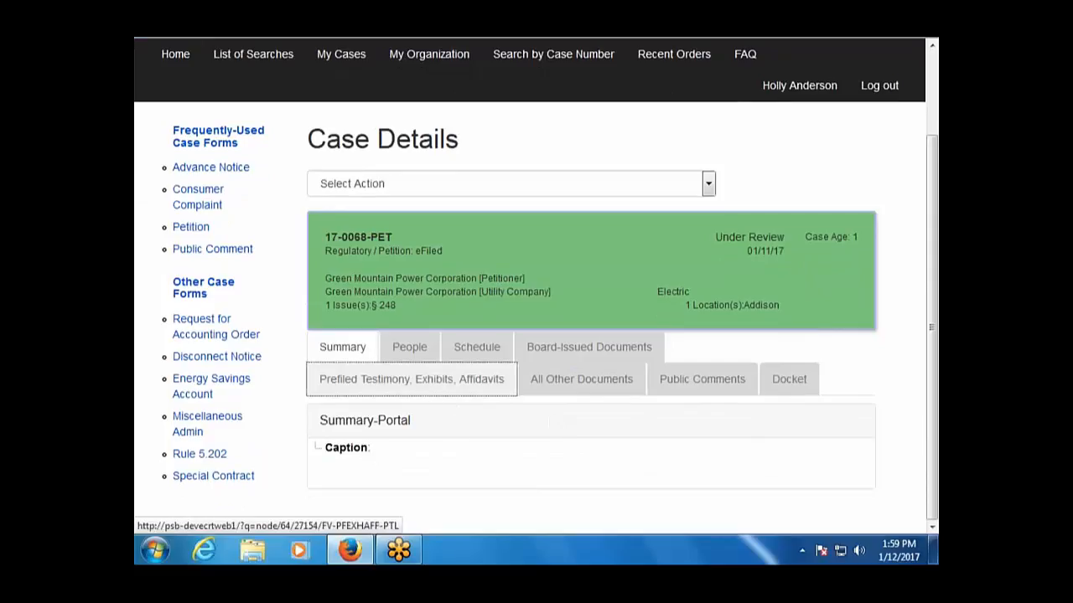
Review the pending 01/12/17 Motion - Declaratory Ruling, order of notice and brief under All Other Documents.
{"action": "left_click", "coordinate": [558, 381]}
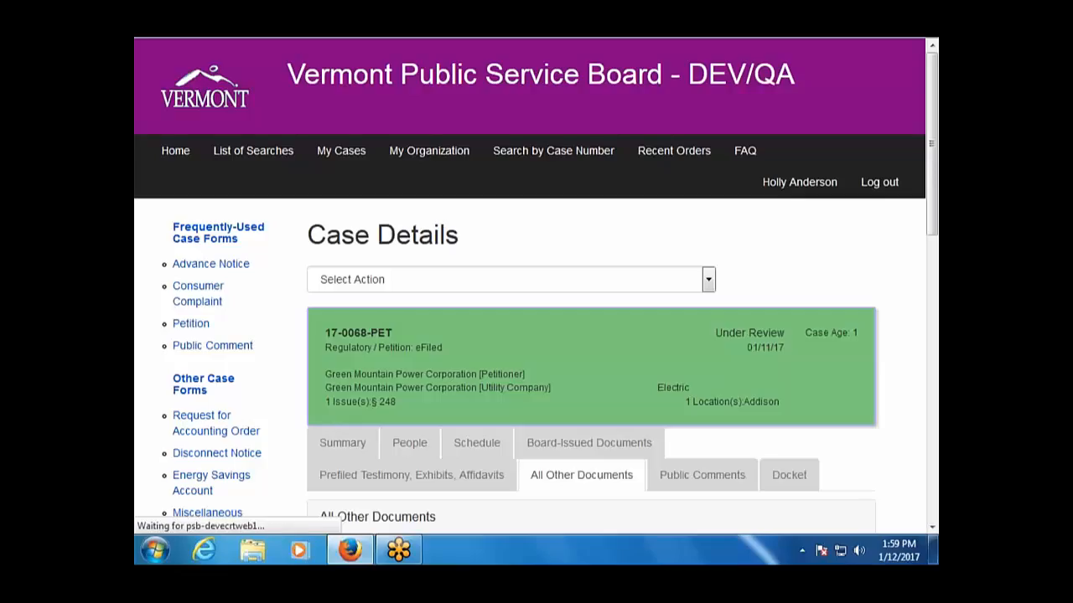
{"action": "scroll", "coordinate": [536, 285], "scroll_direction": "down", "scroll_amount": 4}
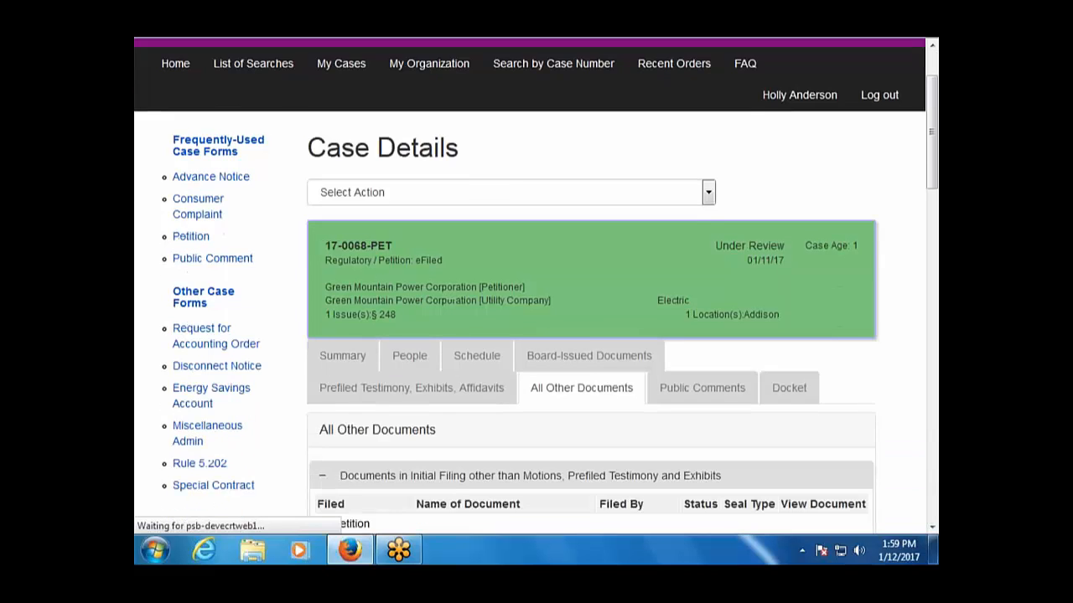
{"action": "scroll", "coordinate": [550, 287], "scroll_direction": "down", "scroll_amount": 9}
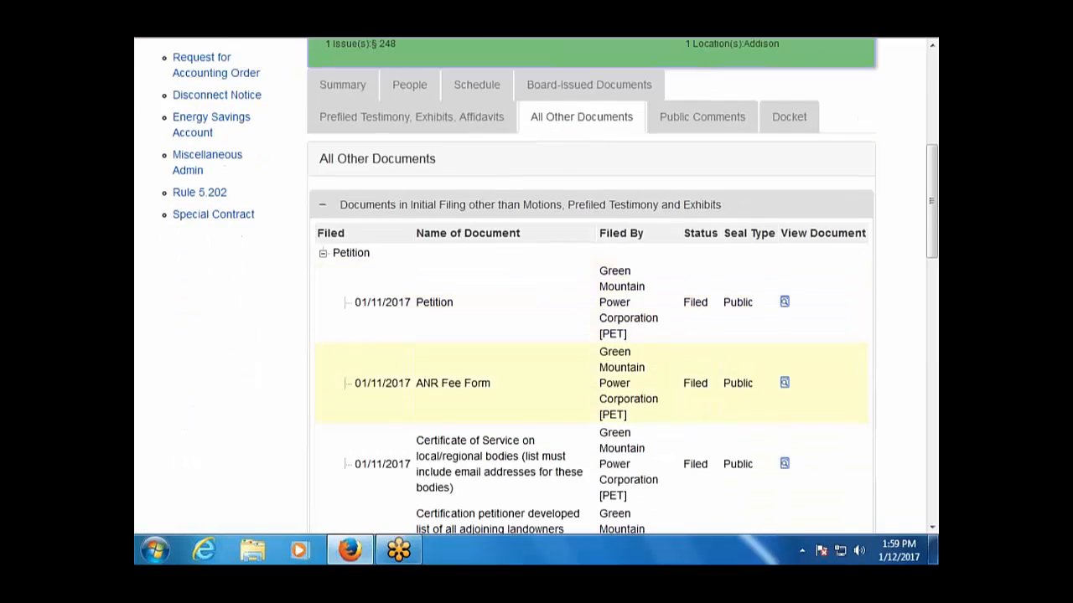
{"action": "scroll", "coordinate": [470, 379], "scroll_direction": "down", "scroll_amount": 3}
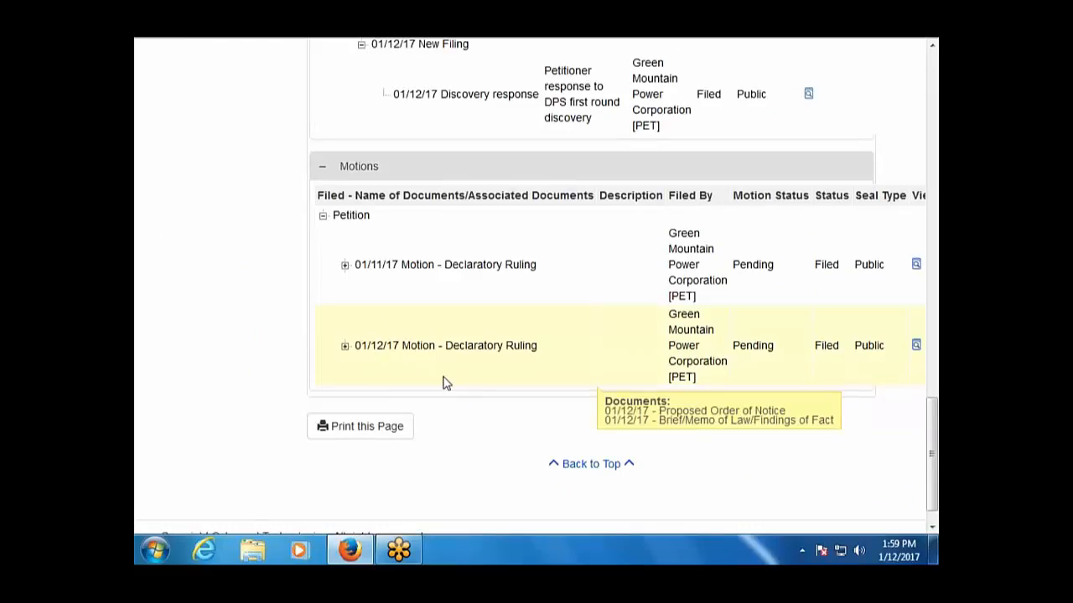
{"action": "scroll", "coordinate": [508, 411], "scroll_direction": "down", "scroll_amount": 1}
{"action": "scroll", "coordinate": [512, 413], "scroll_direction": "up", "scroll_amount": 10}
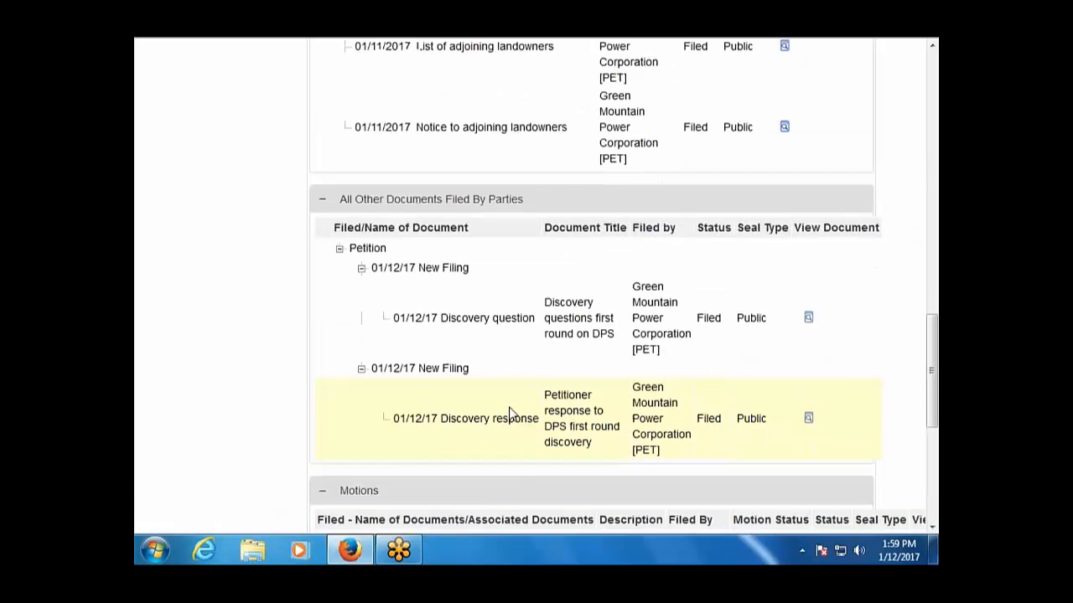
{"action": "scroll", "coordinate": [511, 411], "scroll_direction": "up", "scroll_amount": 10}
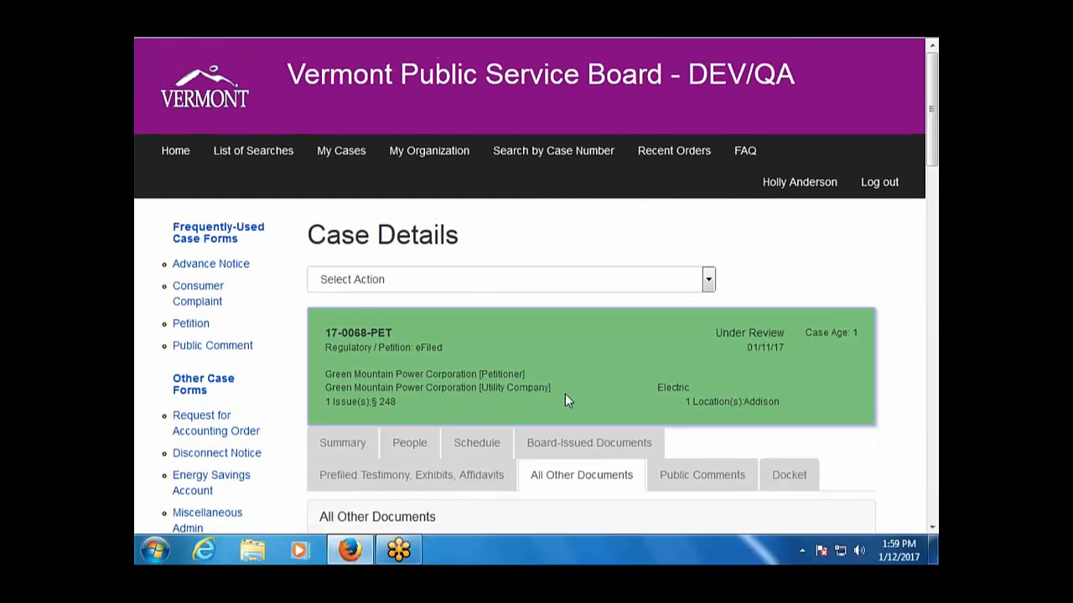
{"action": "left_click", "coordinate": [708, 280]}
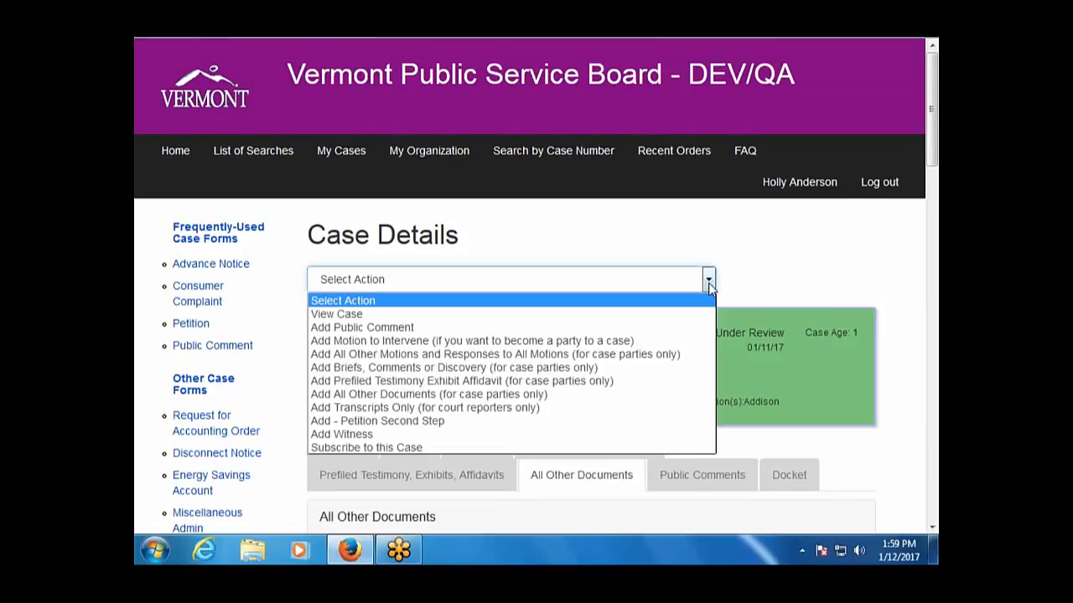
Start a New Filing under Add All Other Motions and Responses with Document Type MOTR - Response to Motion.
{"action": "left_click", "coordinate": [605, 355]}
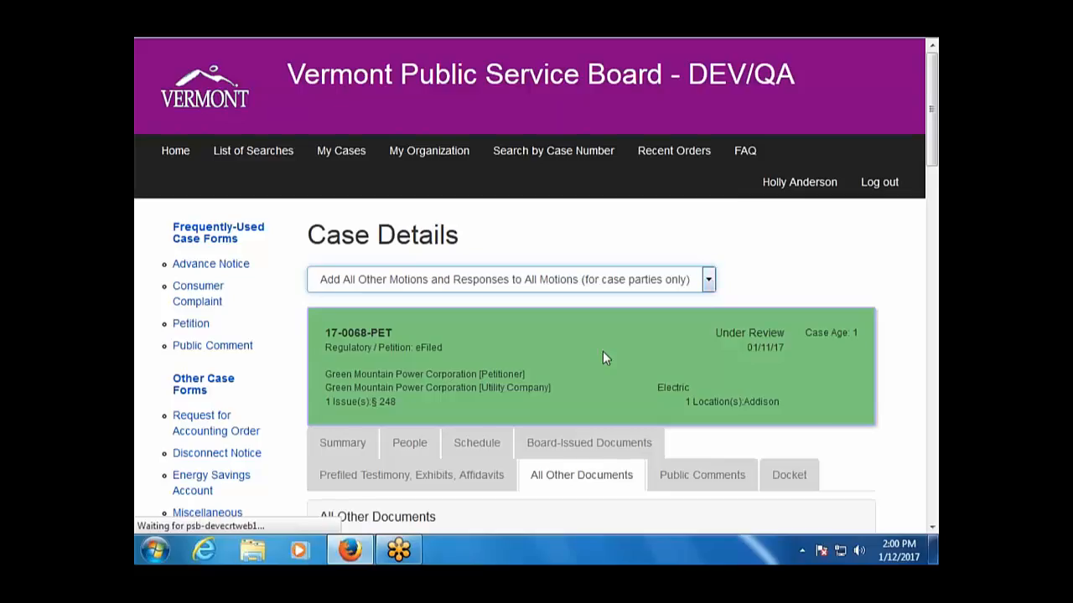
{"action": "scroll", "coordinate": [605, 357], "scroll_direction": "down", "scroll_amount": 2}
{"action": "scroll", "coordinate": [605, 358], "scroll_direction": "down", "scroll_amount": 4}
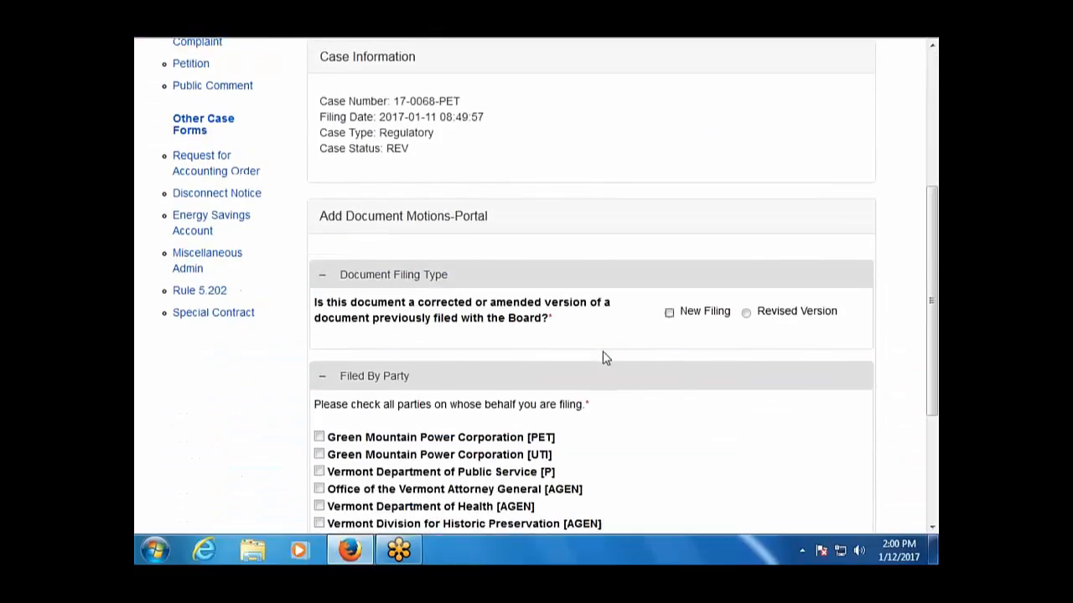
{"action": "left_click", "coordinate": [681, 309]}
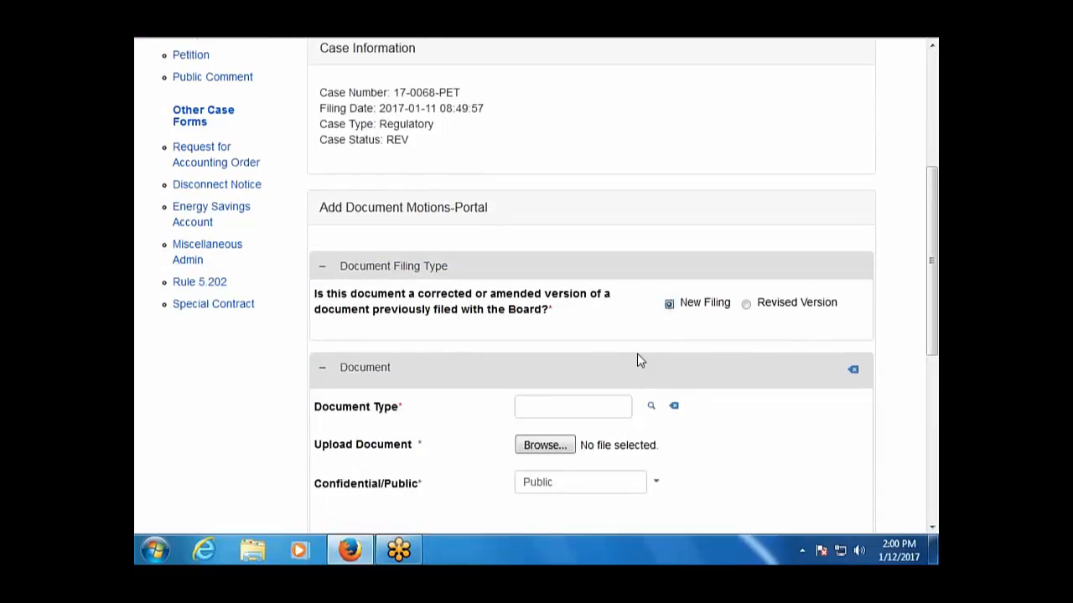
{"action": "scroll", "coordinate": [637, 359], "scroll_direction": "down", "scroll_amount": 2}
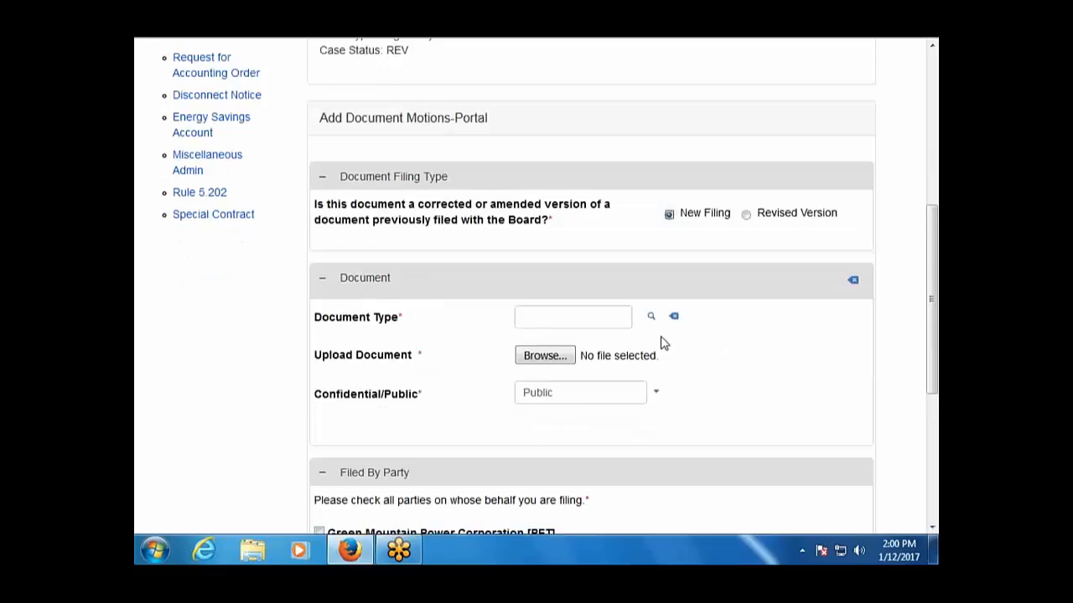
{"action": "left_click", "coordinate": [651, 319]}
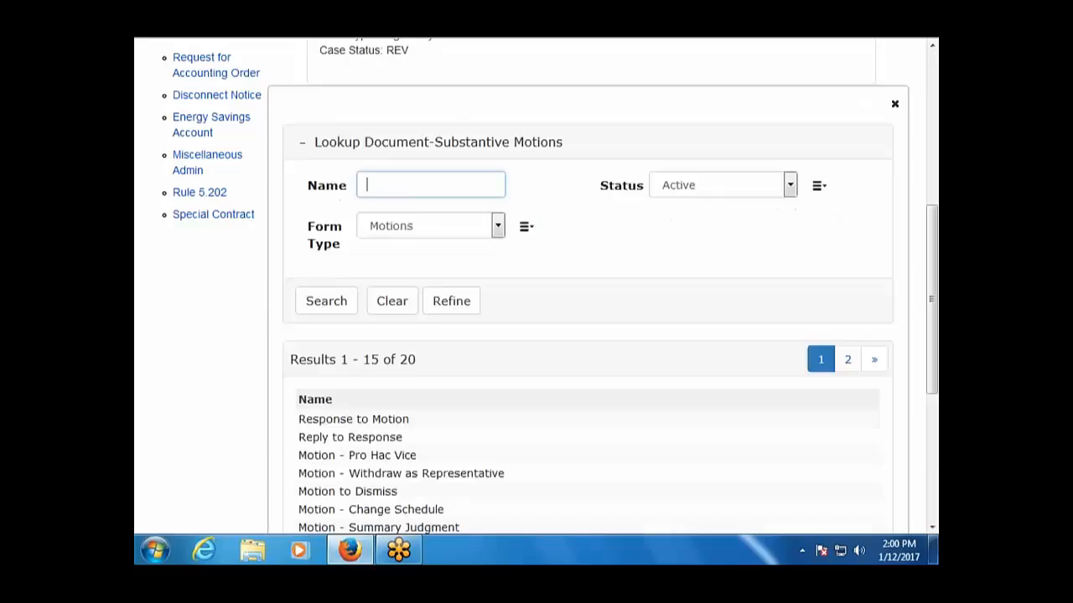
{"action": "left_click", "coordinate": [384, 421]}
{"action": "scroll", "coordinate": [650, 457], "scroll_direction": "down", "scroll_amount": 2}
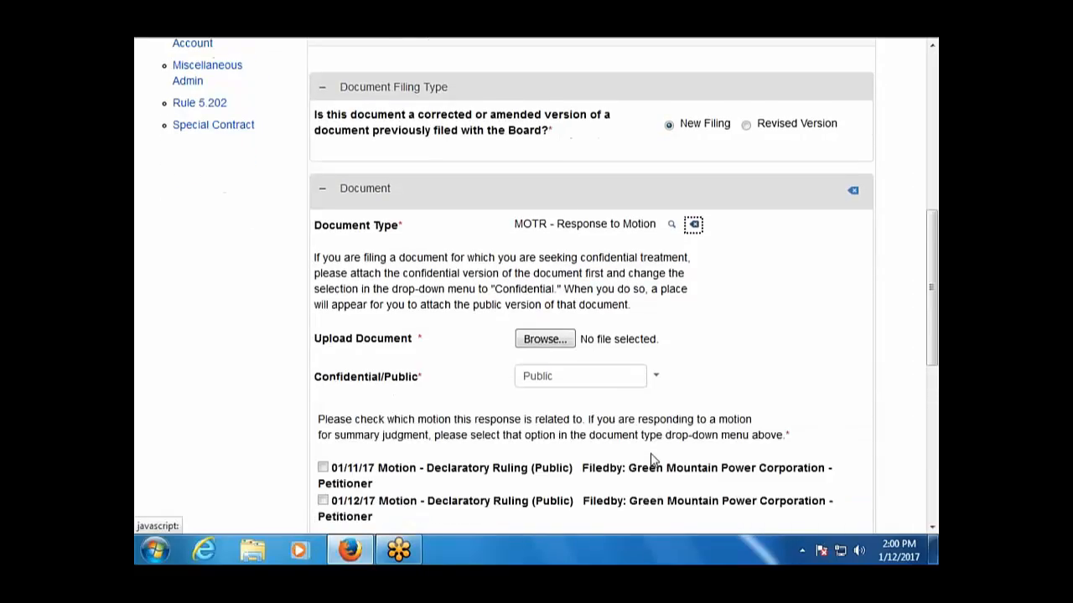
{"action": "scroll", "coordinate": [611, 450], "scroll_direction": "down", "scroll_amount": 2}
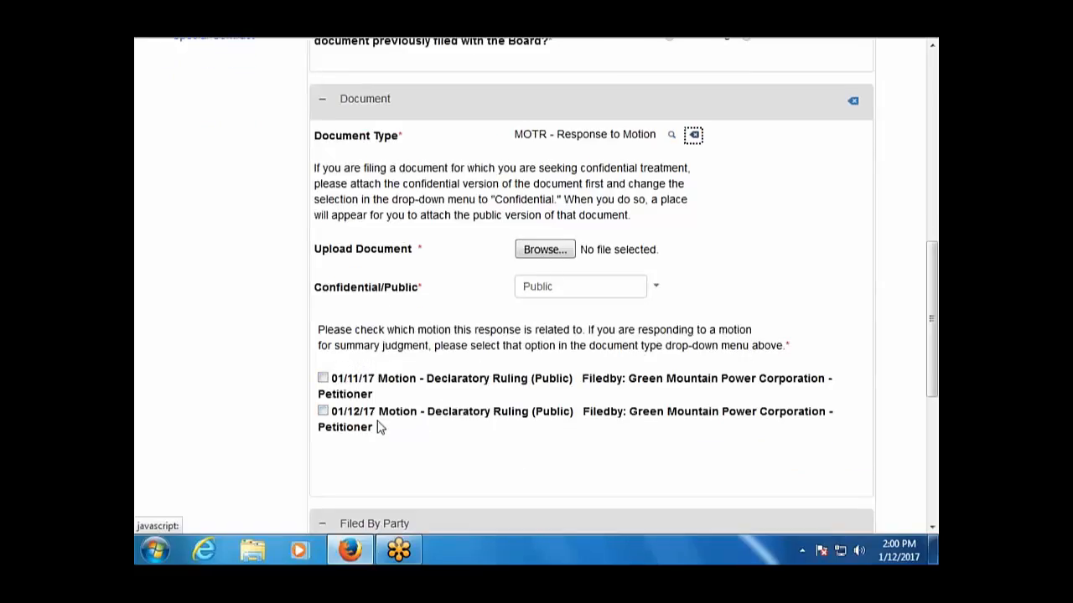
Link the response to the 01/11/17 motion only, file for Vermont Department of Public Service, and proceed.
{"action": "left_click", "coordinate": [323, 378]}
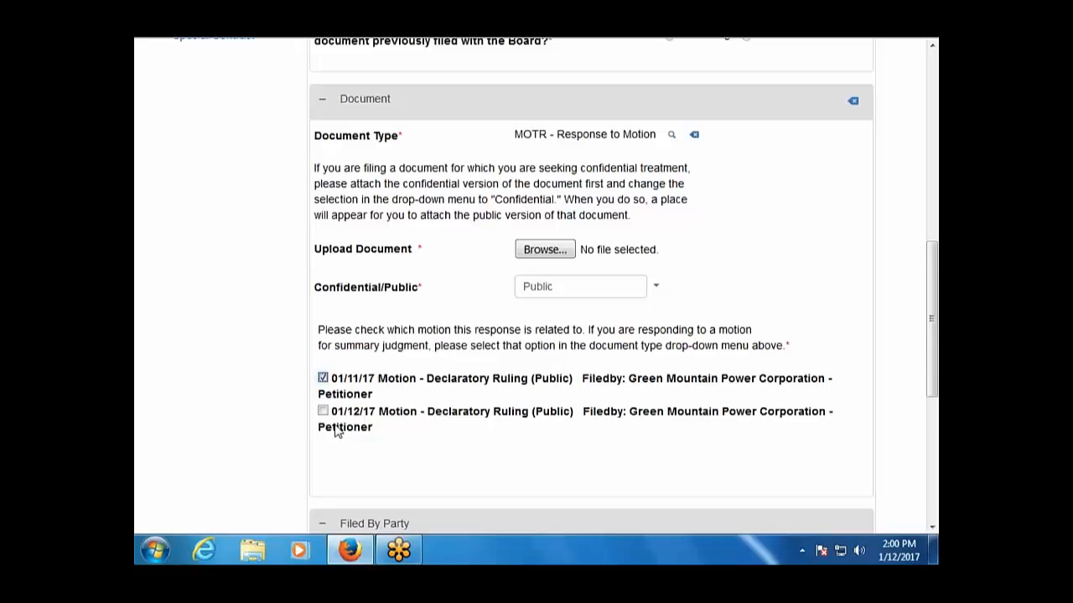
{"action": "scroll", "coordinate": [483, 461], "scroll_direction": "down", "scroll_amount": 4}
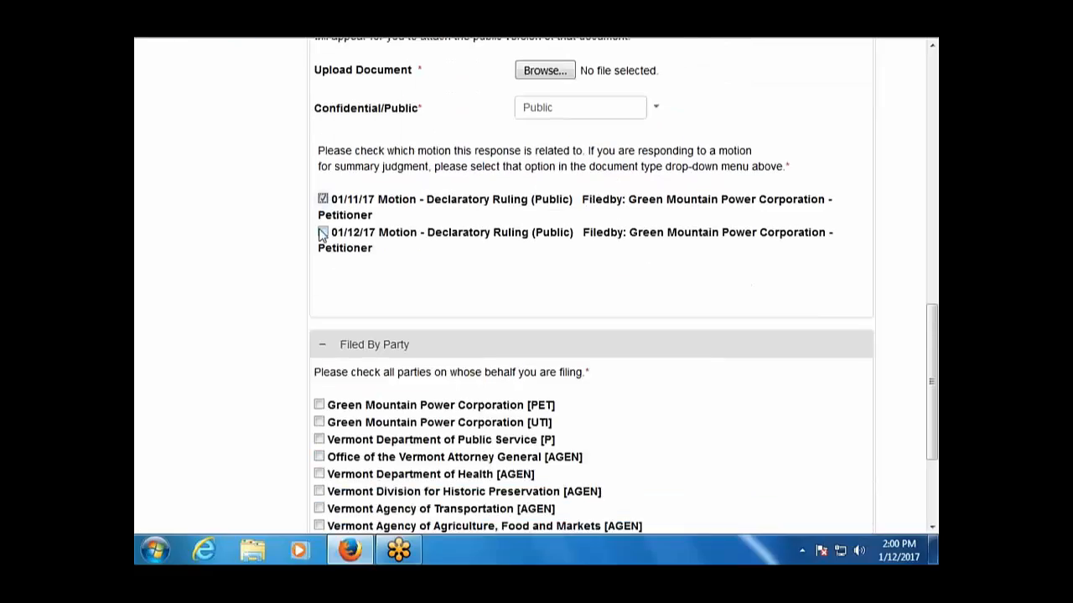
{"action": "left_click", "coordinate": [322, 233]}
{"action": "left_click", "coordinate": [322, 232]}
{"action": "scroll", "coordinate": [517, 328], "scroll_direction": "down", "scroll_amount": 2}
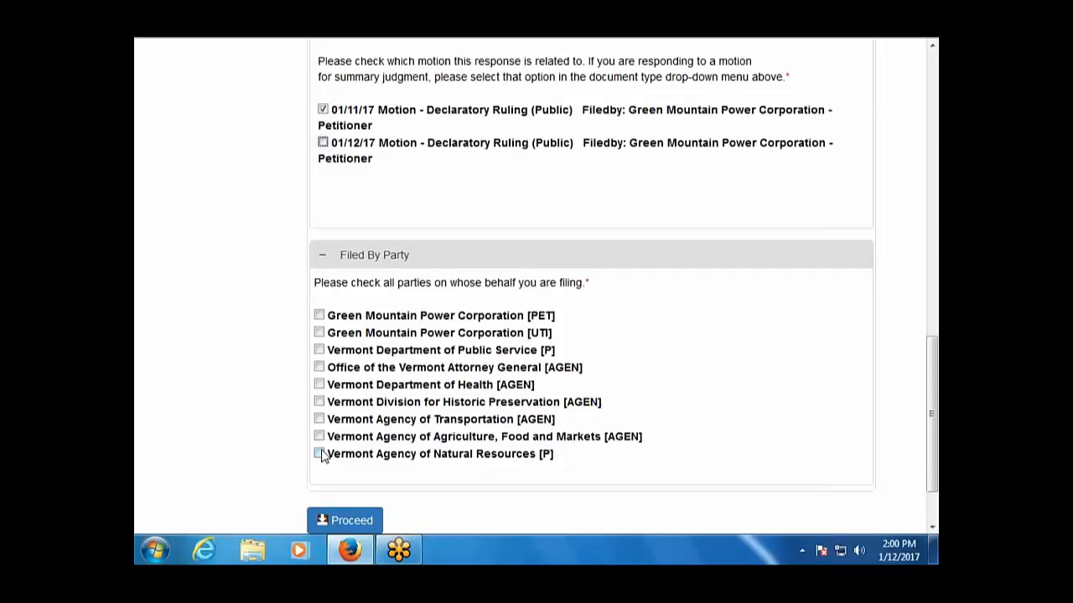
{"action": "left_click", "coordinate": [319, 351]}
{"action": "scroll", "coordinate": [594, 503], "scroll_direction": "down", "scroll_amount": 2}
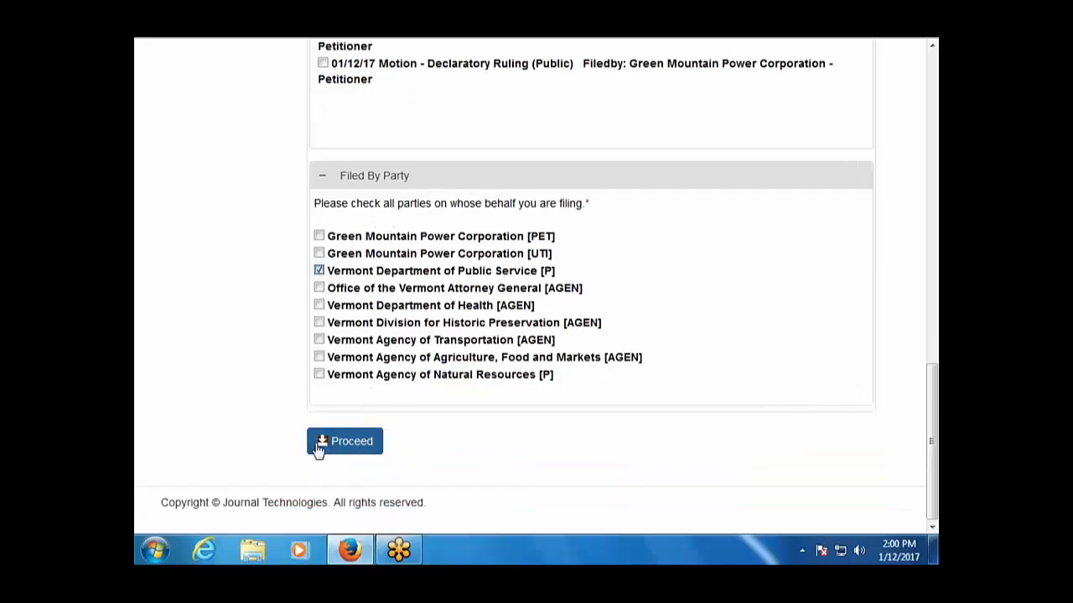
{"action": "left_click", "coordinate": [347, 443]}
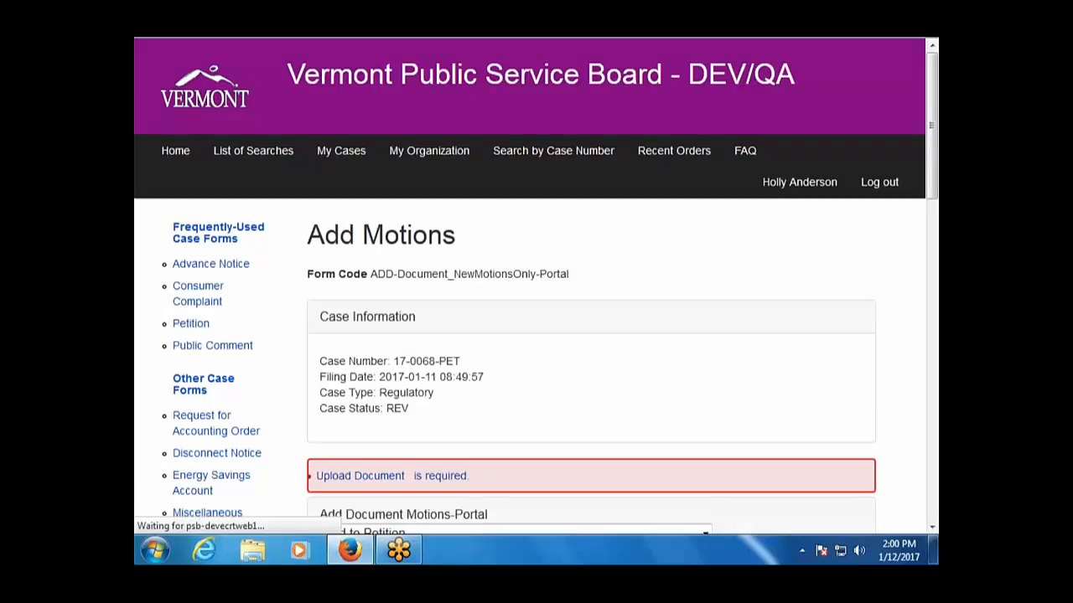
Attach Document1.pdf as the response document and submit the filing.
{"action": "scroll", "coordinate": [563, 431], "scroll_direction": "down", "scroll_amount": 4}
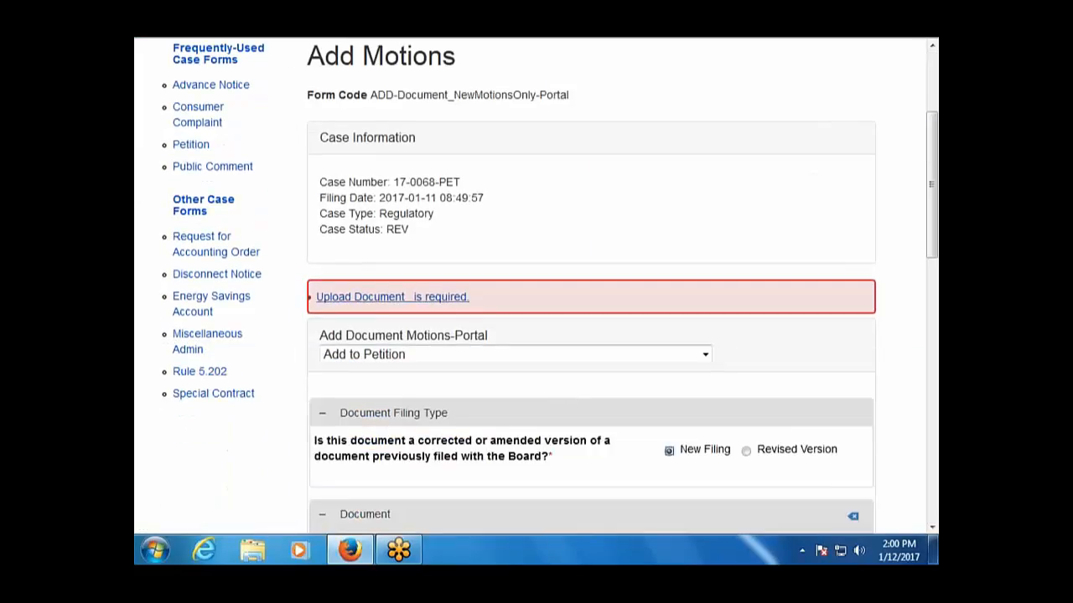
{"action": "scroll", "coordinate": [423, 393], "scroll_direction": "down", "scroll_amount": 4}
{"action": "scroll", "coordinate": [434, 427], "scroll_direction": "down", "scroll_amount": 4}
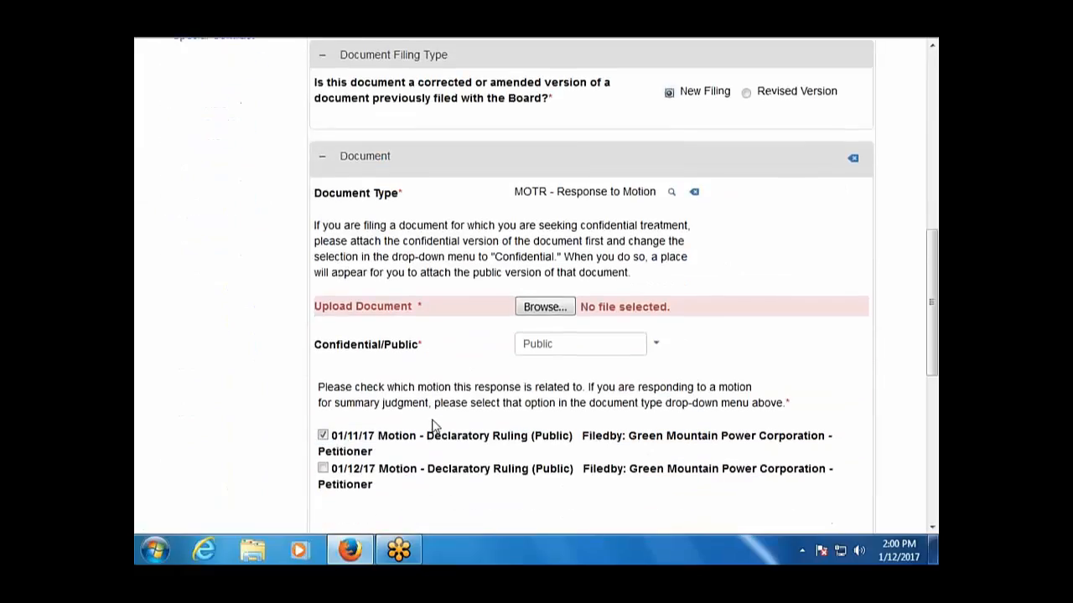
{"action": "left_click", "coordinate": [545, 307]}
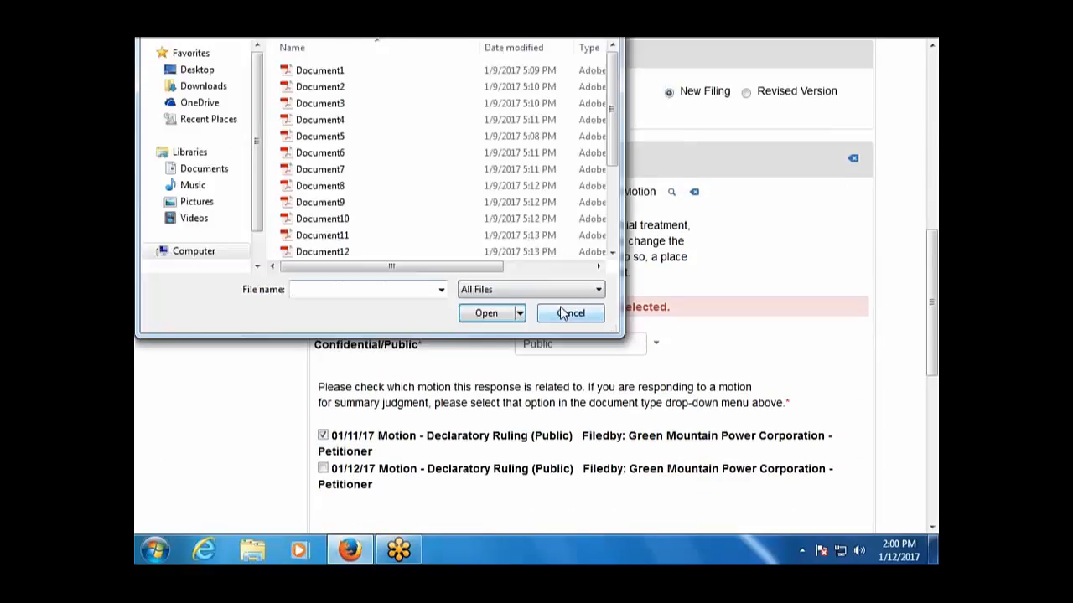
{"action": "double_click", "coordinate": [409, 70]}
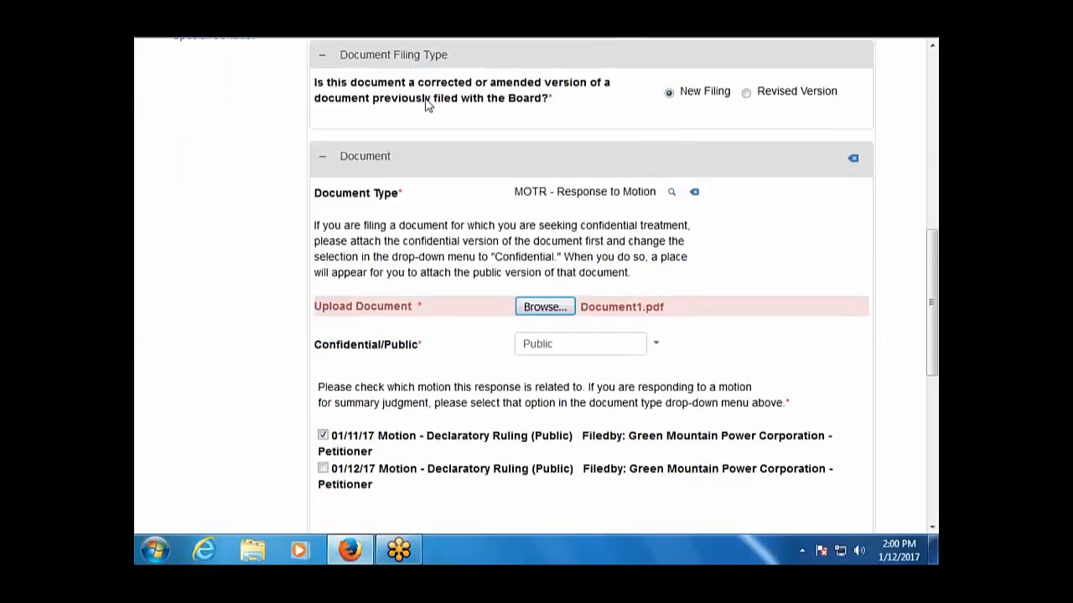
{"action": "scroll", "coordinate": [708, 399], "scroll_direction": "down", "scroll_amount": 6}
{"action": "scroll", "coordinate": [708, 400], "scroll_direction": "down", "scroll_amount": 3}
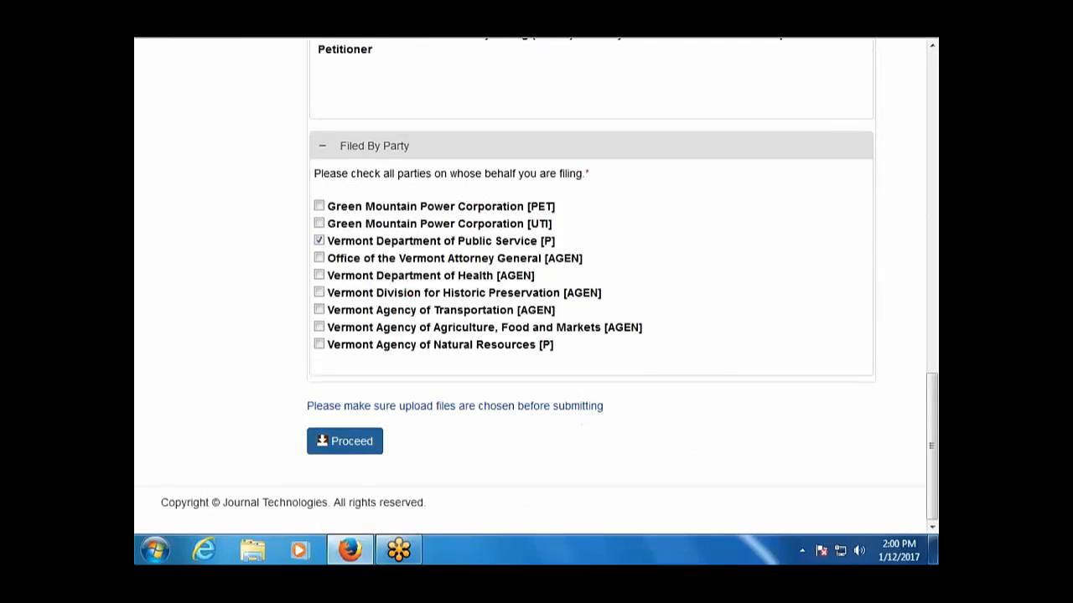
{"action": "left_click", "coordinate": [374, 441]}
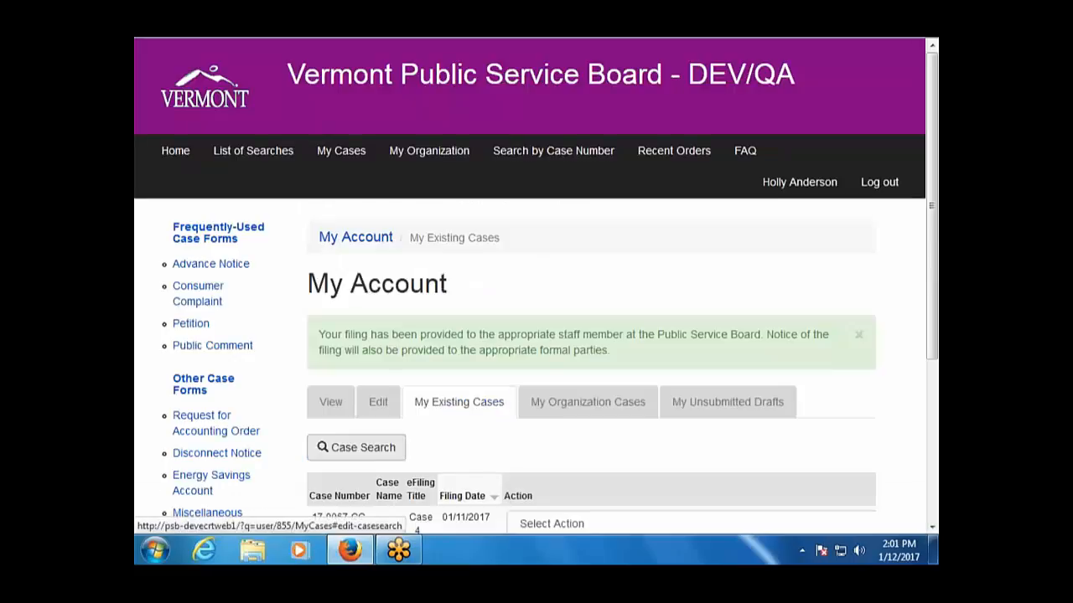
Show the Select Action filing options for case 17-0067-CC on My Account.
{"action": "scroll", "coordinate": [497, 448], "scroll_direction": "down", "scroll_amount": 2}
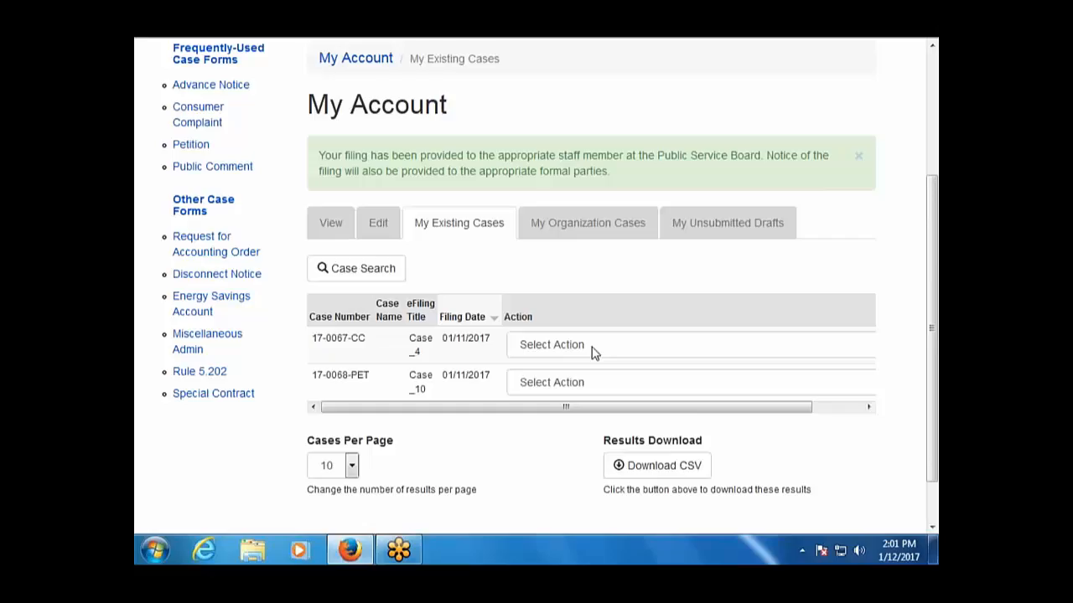
{"action": "scroll", "coordinate": [591, 352], "scroll_direction": "up", "scroll_amount": 2}
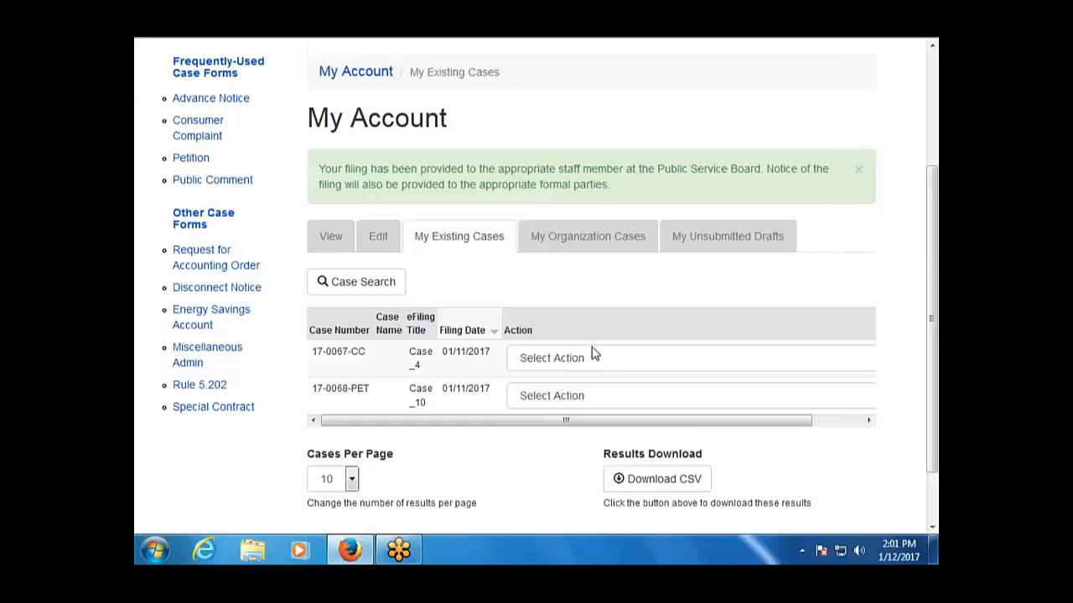
{"action": "left_click", "coordinate": [652, 437]}
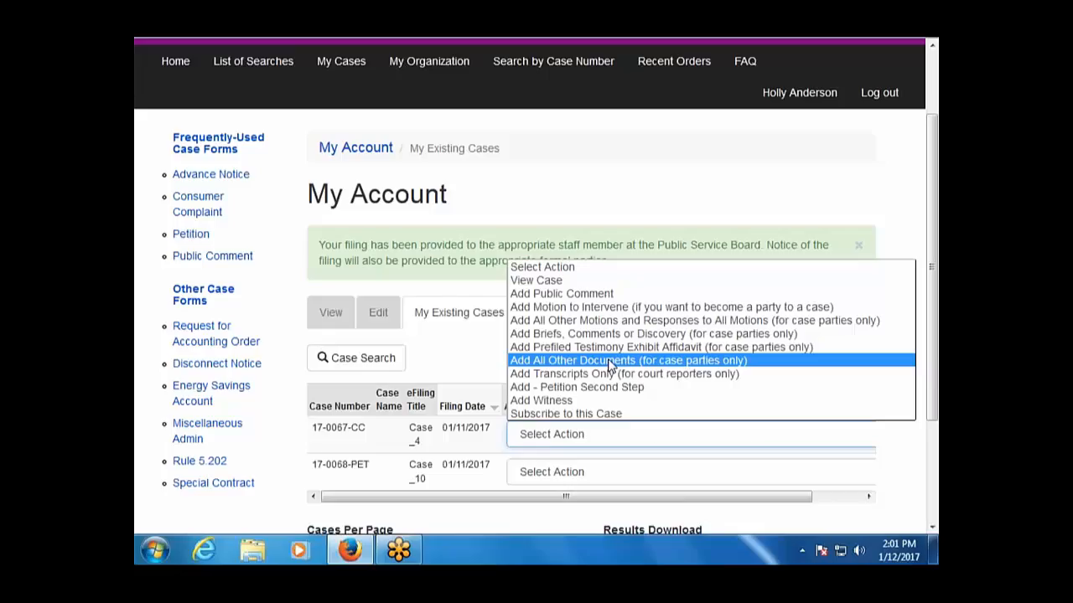
Switch from 17-0067-CC to an Add All Other Documents form for 17-0068-PET, marked New Filing.
{"action": "left_click", "coordinate": [609, 366]}
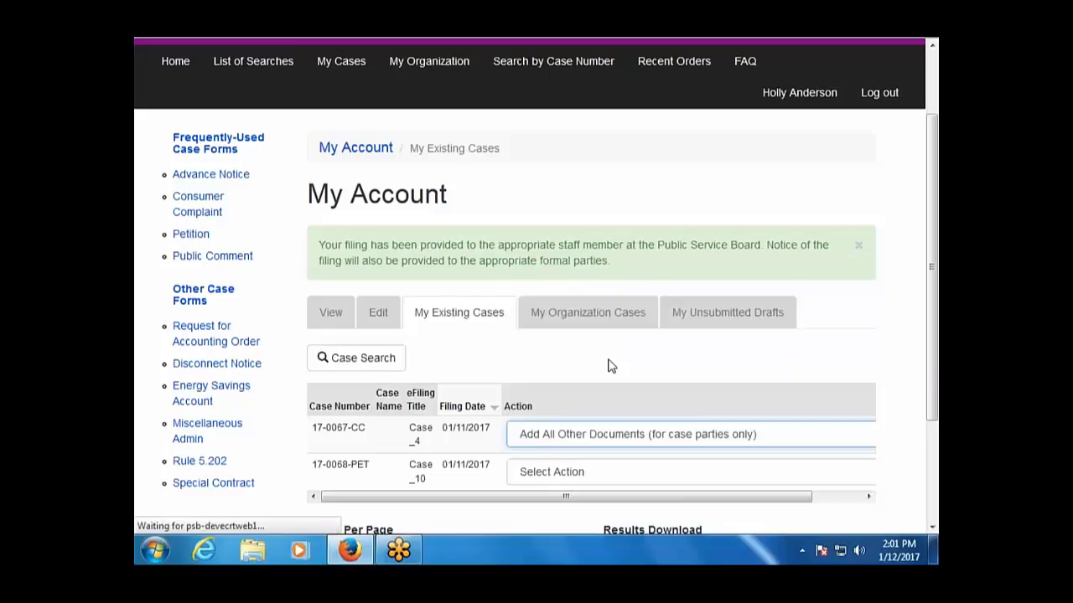
{"action": "scroll", "coordinate": [670, 394], "scroll_direction": "down", "scroll_amount": 5}
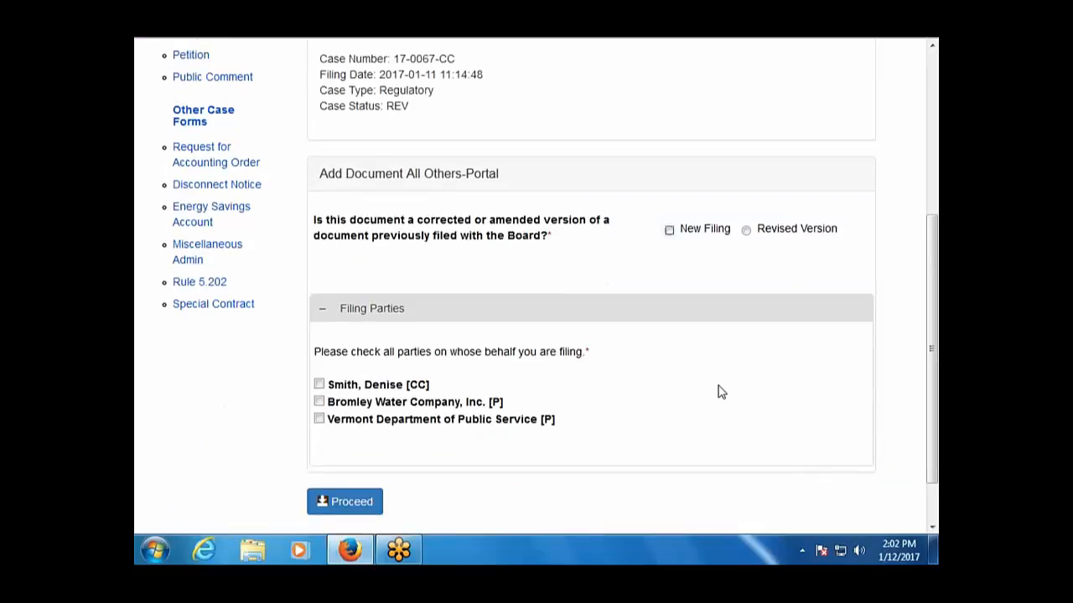
{"action": "scroll", "coordinate": [718, 387], "scroll_direction": "up", "scroll_amount": 5}
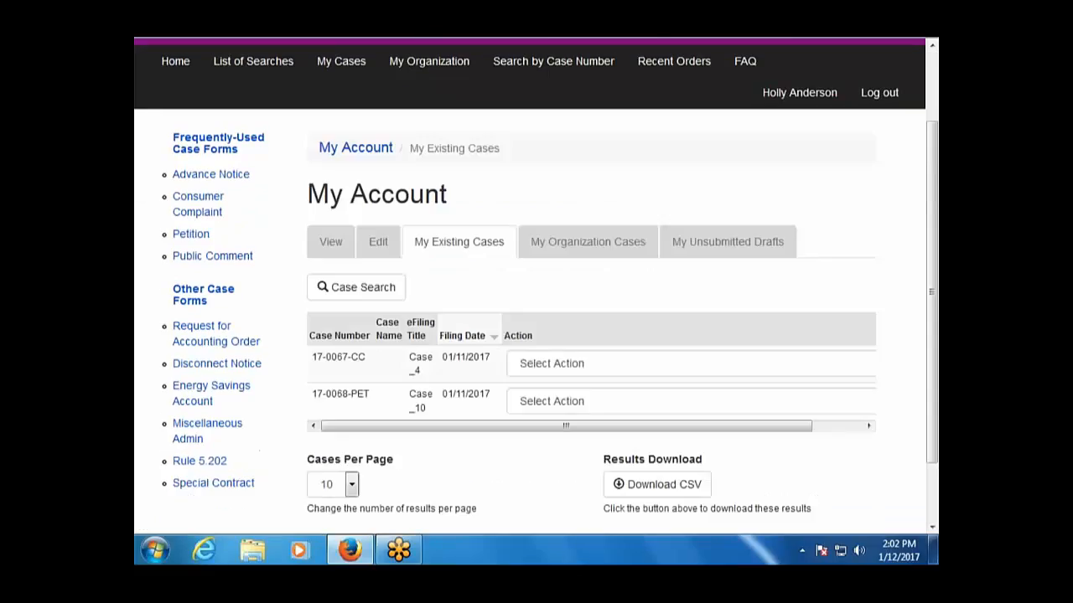
{"action": "scroll", "coordinate": [621, 299], "scroll_direction": "down", "scroll_amount": 2}
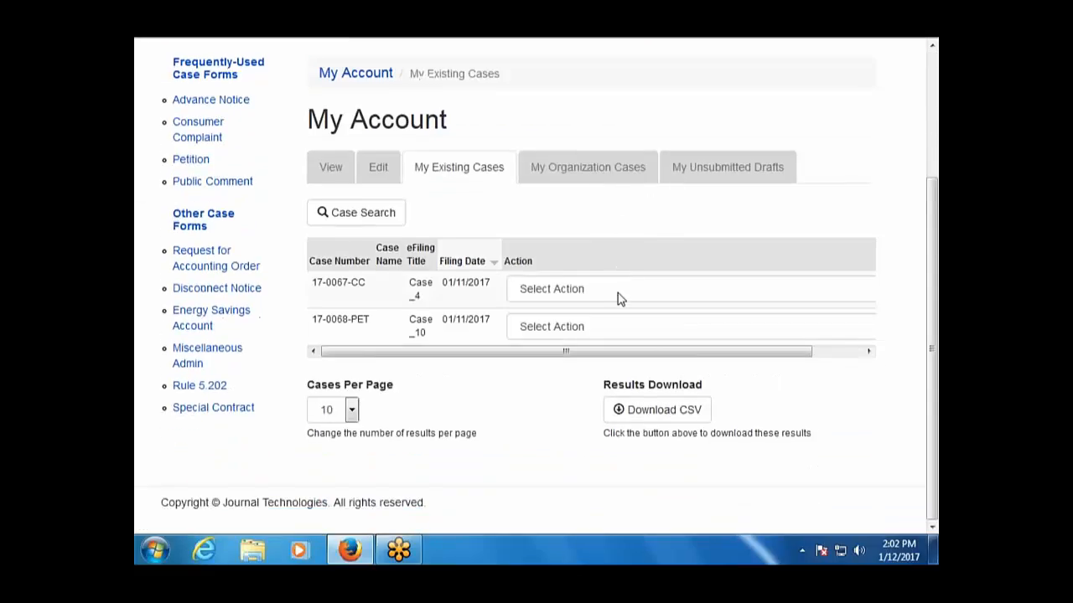
{"action": "left_click", "coordinate": [652, 332]}
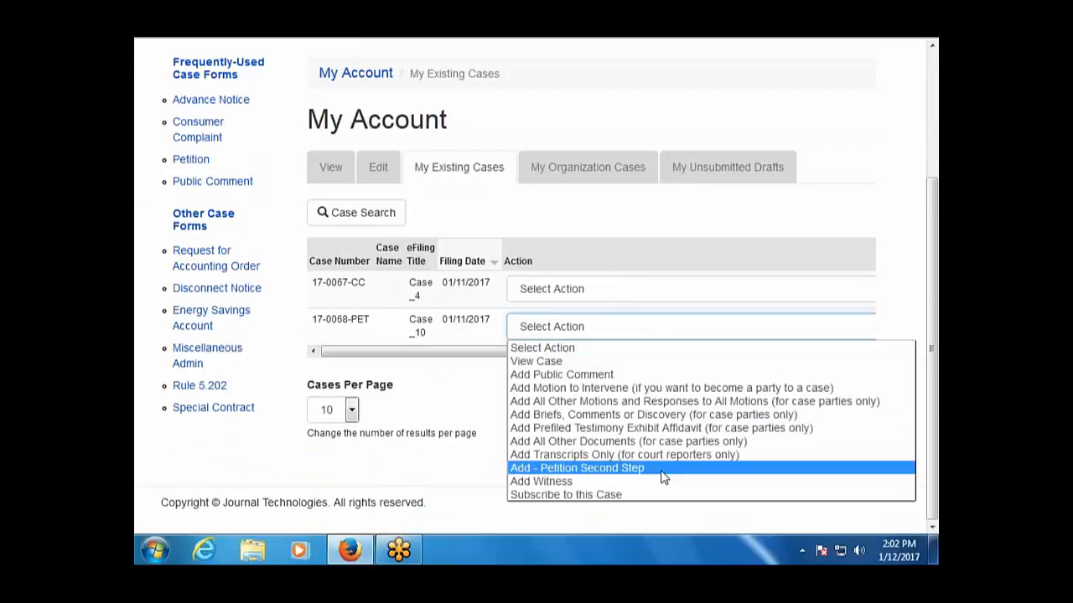
{"action": "left_click", "coordinate": [658, 444]}
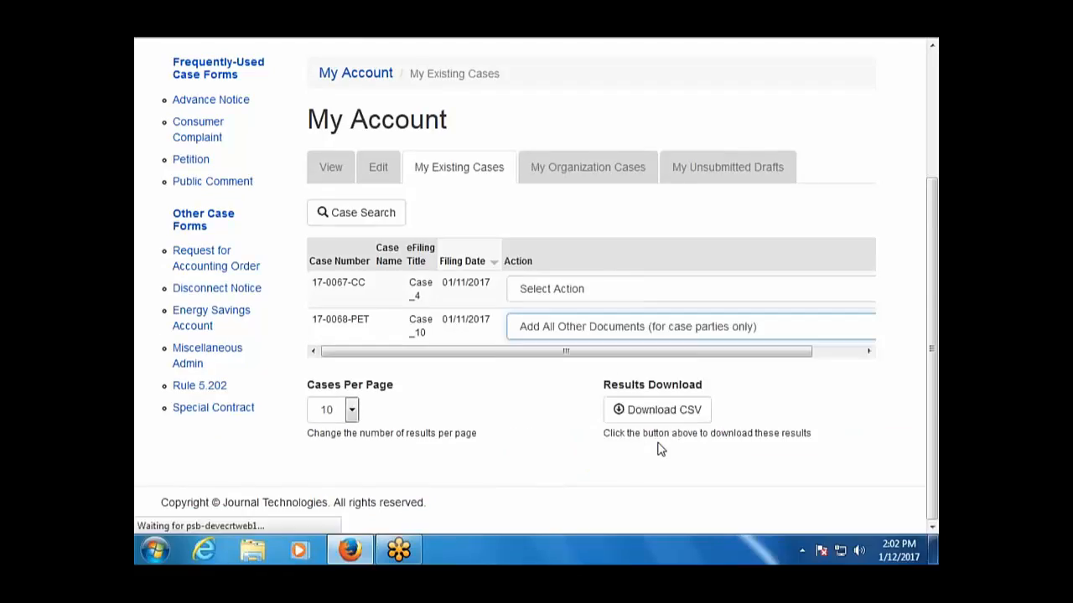
{"action": "scroll", "coordinate": [660, 445], "scroll_direction": "down", "scroll_amount": 3}
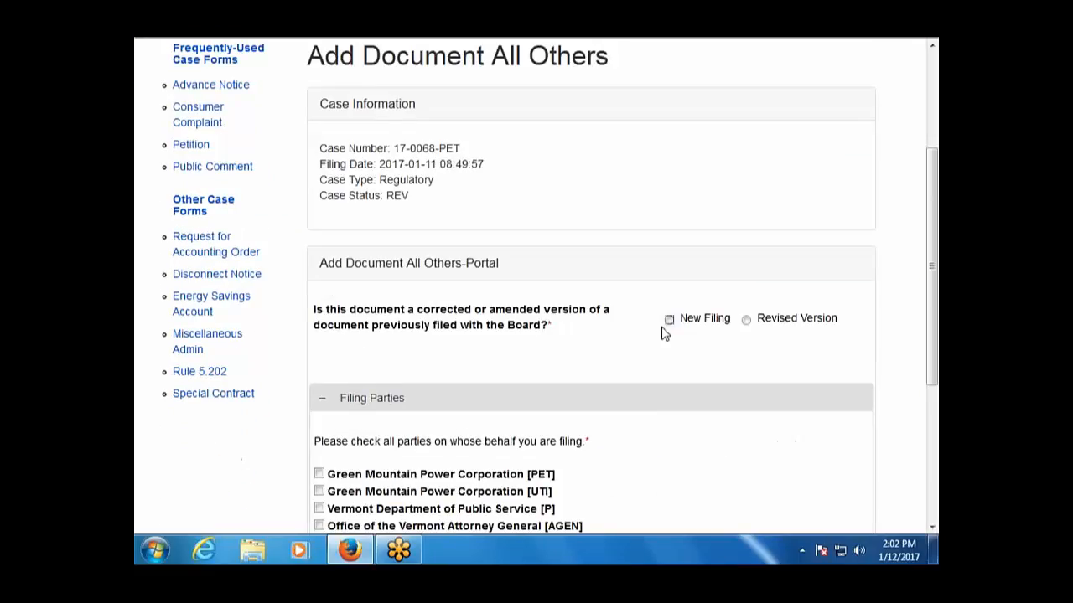
{"action": "left_click", "coordinate": [669, 319]}
Choose 'Adjoining landowners' names and addresses' as the document type from the lookup.
{"action": "scroll", "coordinate": [577, 381], "scroll_direction": "down", "scroll_amount": 3}
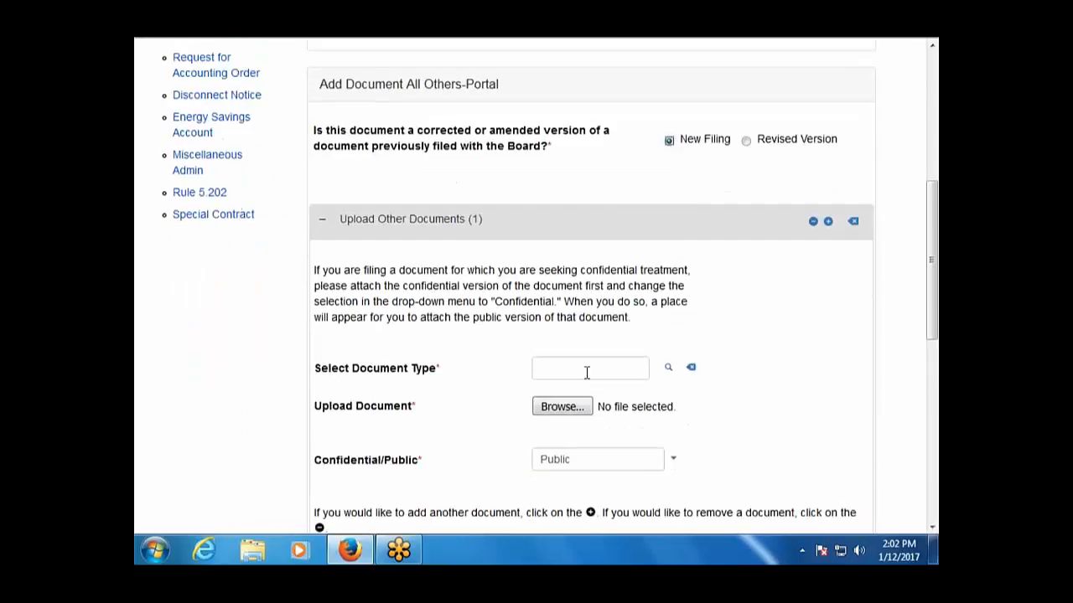
{"action": "left_click", "coordinate": [668, 368]}
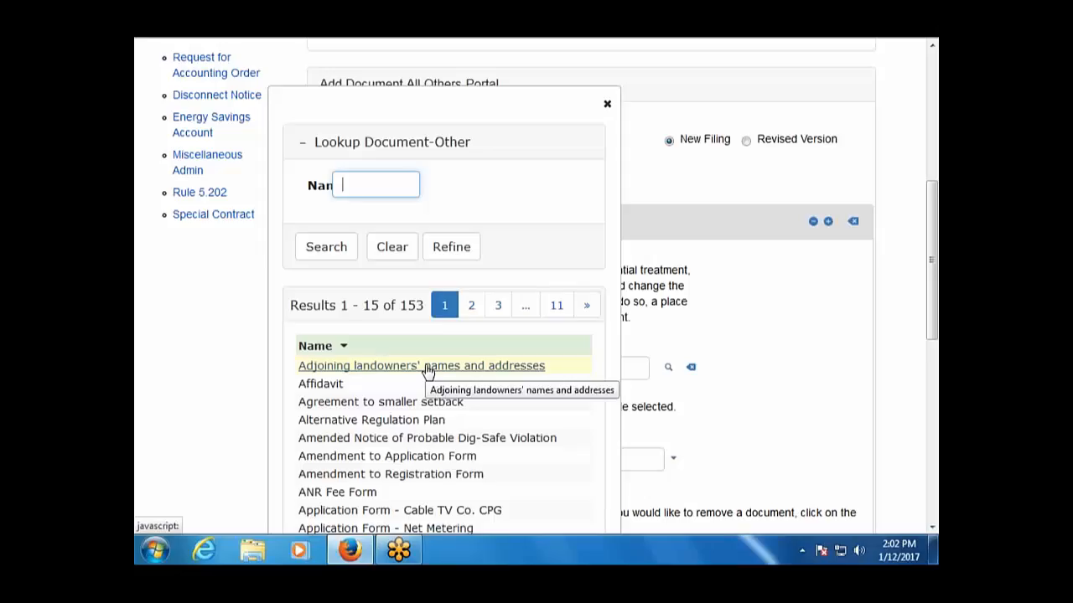
{"action": "left_click", "coordinate": [427, 367]}
{"action": "right_click", "coordinate": [427, 365]}
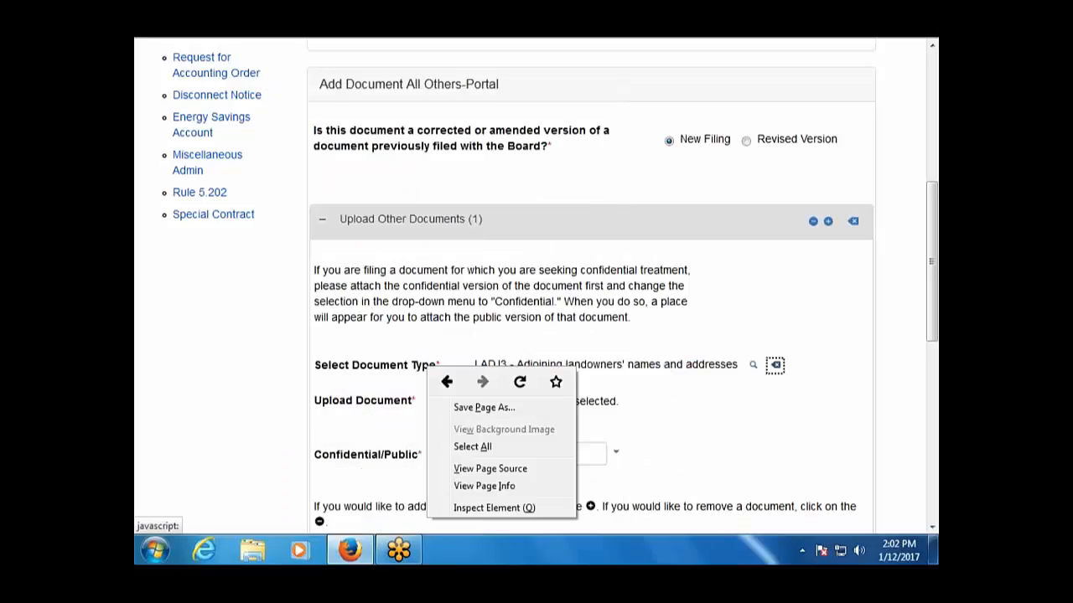
{"action": "left_click", "coordinate": [385, 383]}
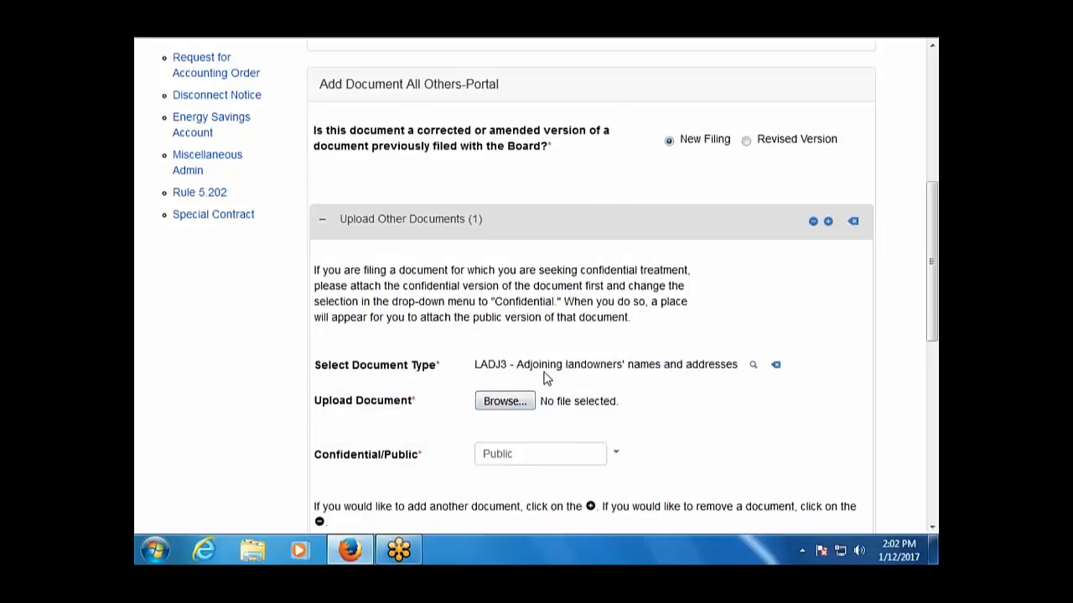
Attach Document2.pdf as the public upload and look over the rest of the form.
{"action": "left_click", "coordinate": [509, 404]}
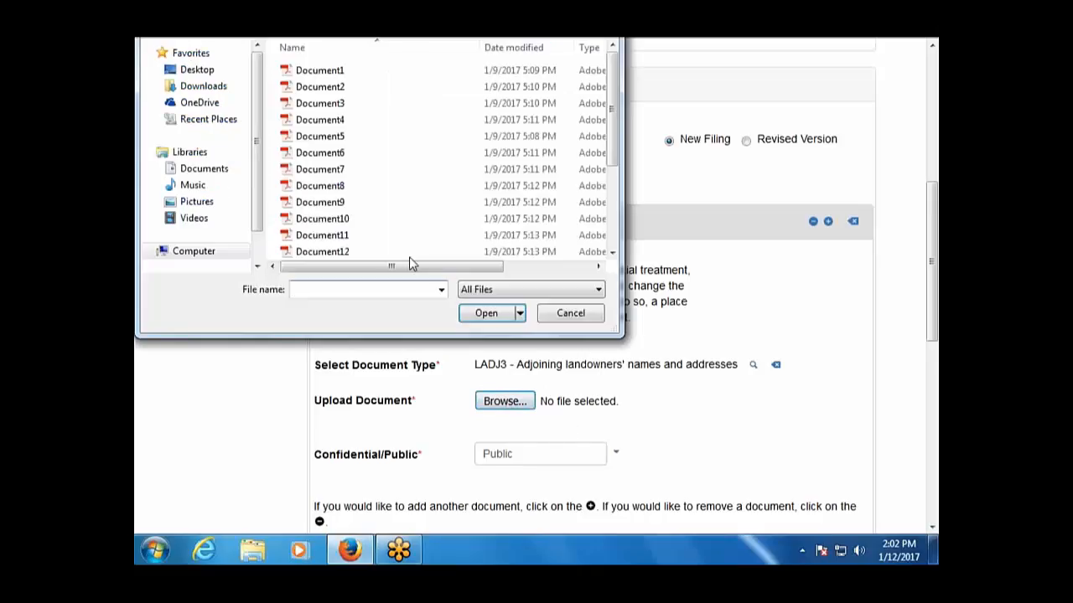
{"action": "double_click", "coordinate": [319, 86]}
{"action": "scroll", "coordinate": [421, 444], "scroll_direction": "down", "scroll_amount": 1}
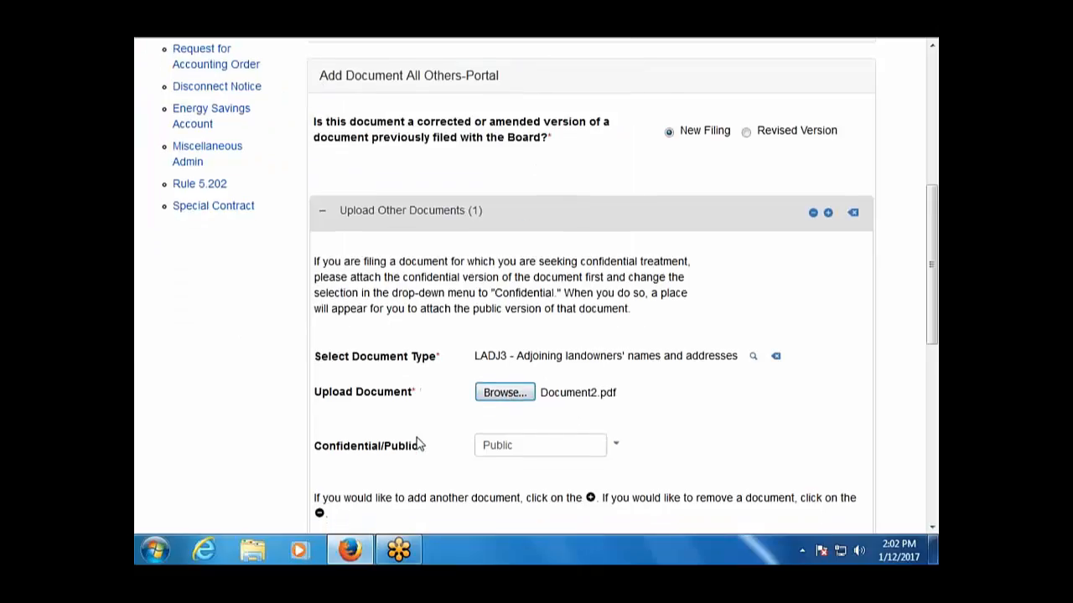
{"action": "scroll", "coordinate": [425, 444], "scroll_direction": "down", "scroll_amount": 2}
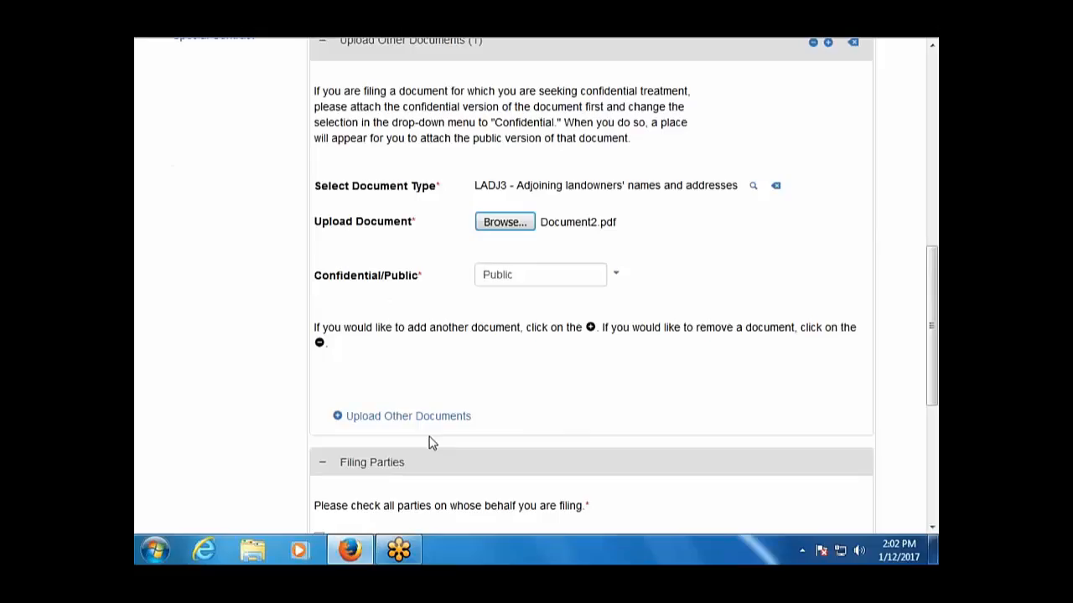
{"action": "scroll", "coordinate": [428, 442], "scroll_direction": "down", "scroll_amount": 1}
{"action": "scroll", "coordinate": [428, 442], "scroll_direction": "up", "scroll_amount": 2}
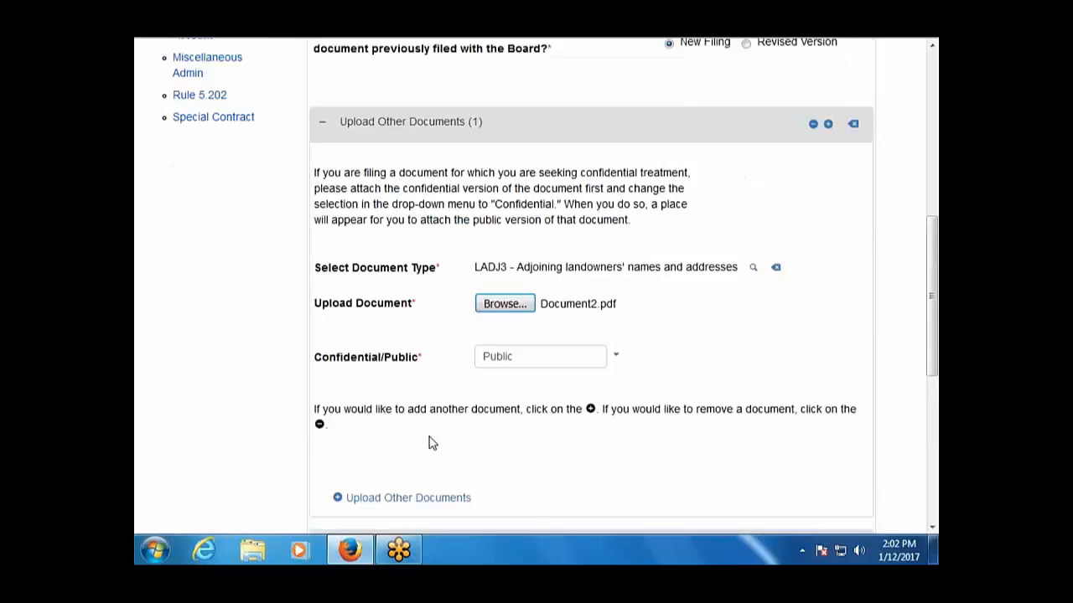
{"action": "scroll", "coordinate": [428, 443], "scroll_direction": "down", "scroll_amount": 4}
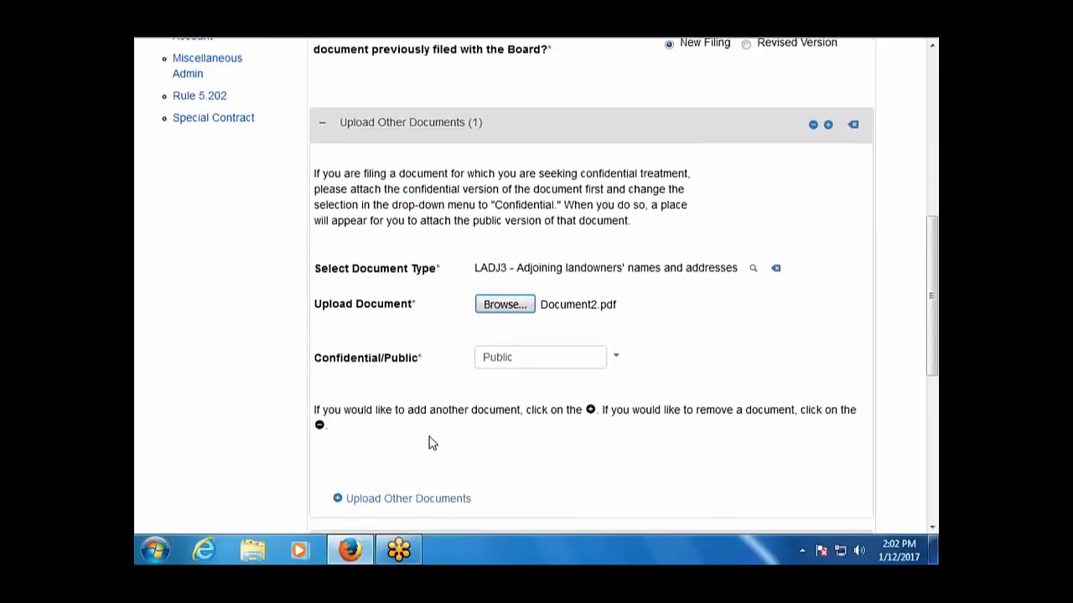
{"action": "scroll", "coordinate": [432, 444], "scroll_direction": "up", "scroll_amount": 1}
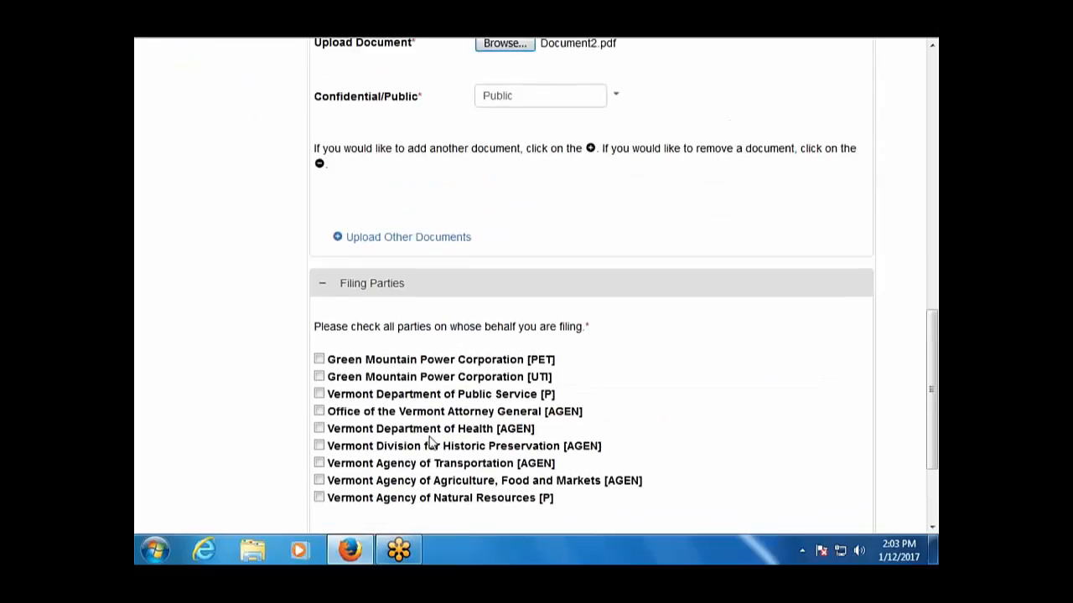
{"action": "scroll", "coordinate": [430, 443], "scroll_direction": "up", "scroll_amount": 3}
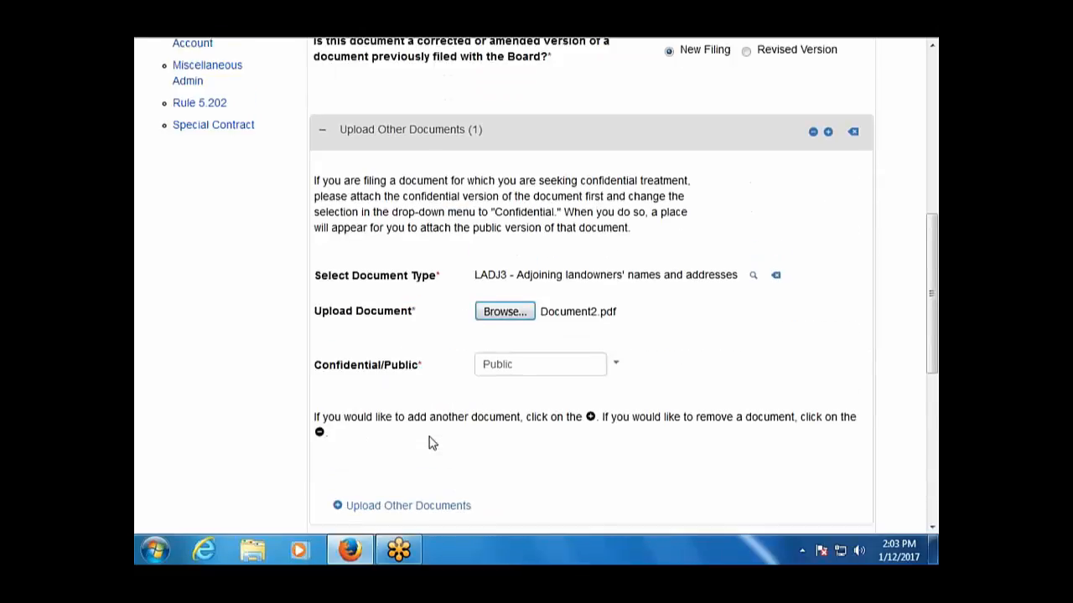
{"action": "scroll", "coordinate": [433, 444], "scroll_direction": "up", "scroll_amount": 1}
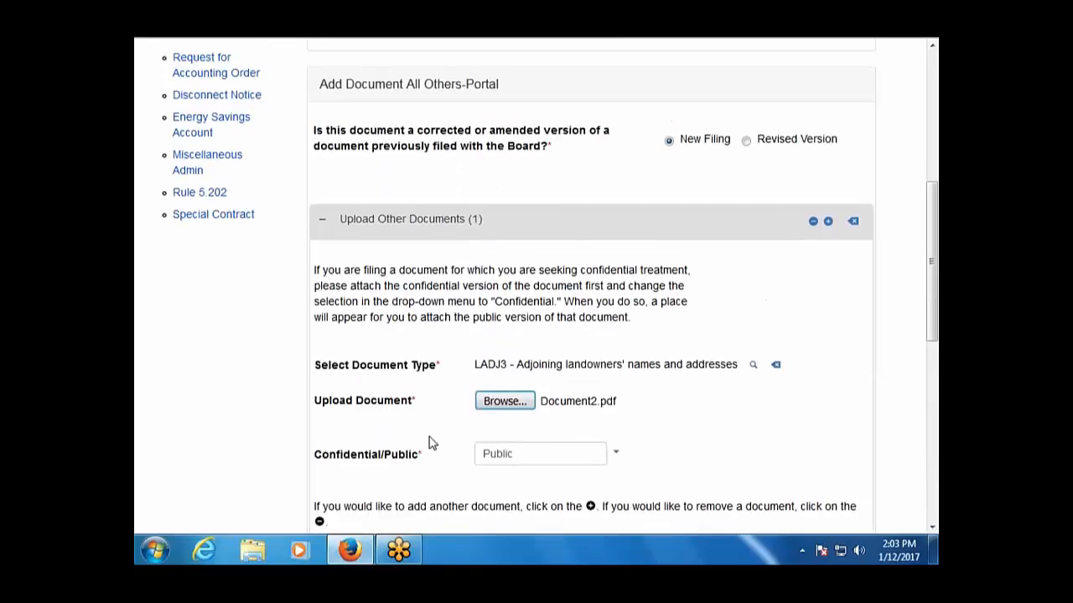
{"action": "scroll", "coordinate": [432, 443], "scroll_direction": "down", "scroll_amount": 1}
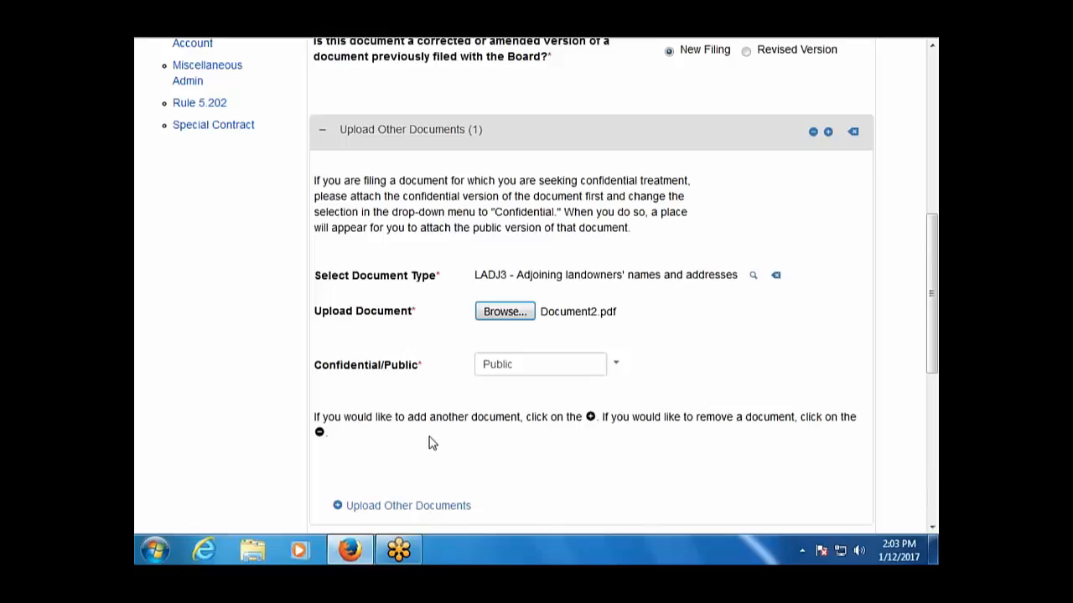
{"action": "scroll", "coordinate": [430, 443], "scroll_direction": "down", "scroll_amount": 1}
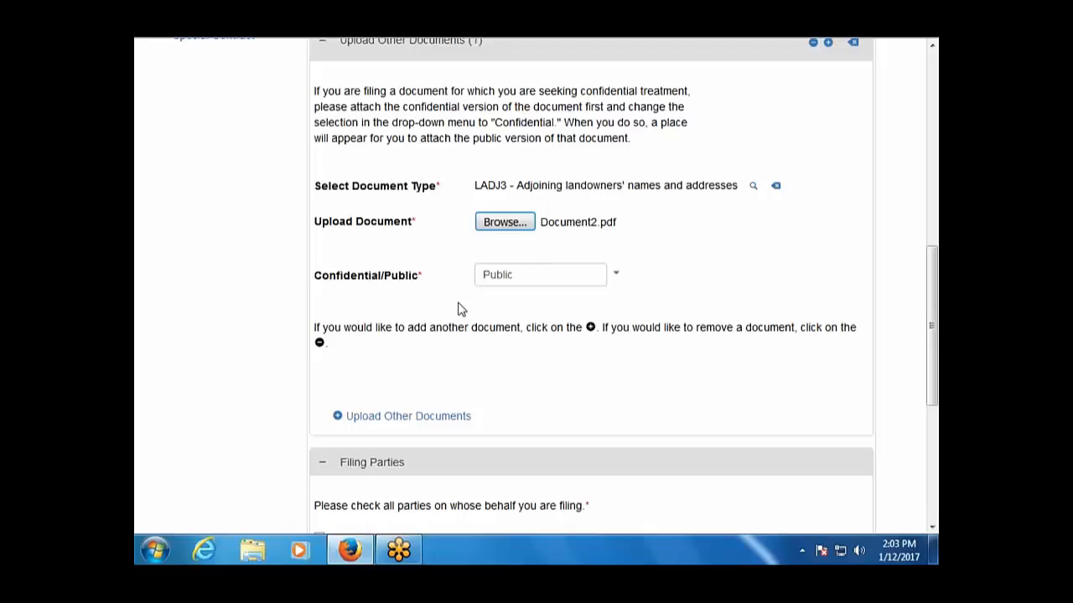
{"action": "scroll", "coordinate": [460, 309], "scroll_direction": "down", "scroll_amount": 2}
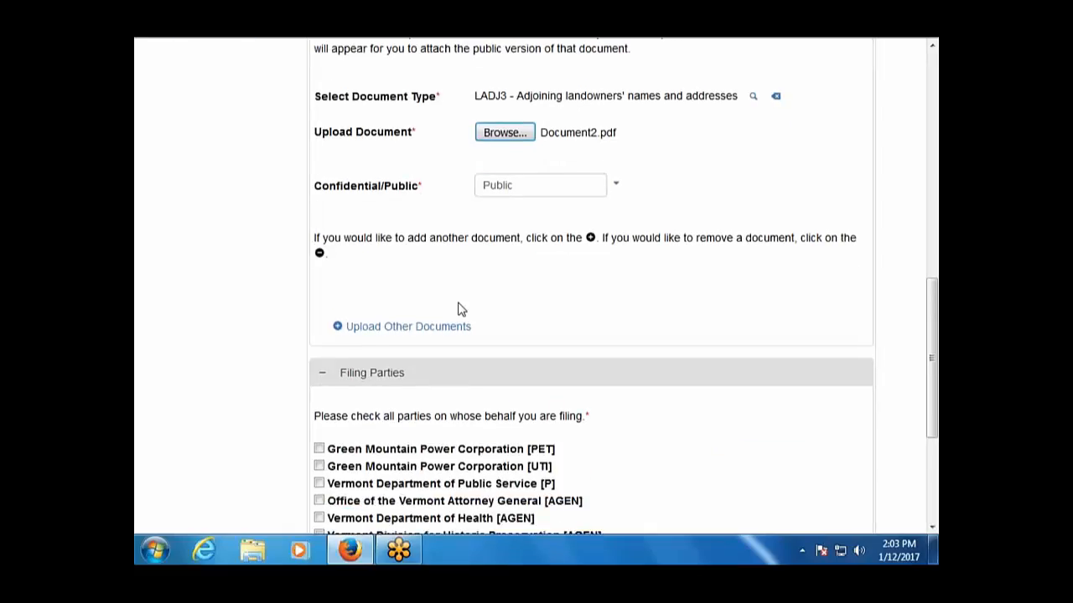
{"action": "scroll", "coordinate": [460, 309], "scroll_direction": "down", "scroll_amount": 2}
Submit the LADJ3 filing on behalf of Green Mountain Power Corporation [PET].
{"action": "left_click", "coordinate": [319, 359]}
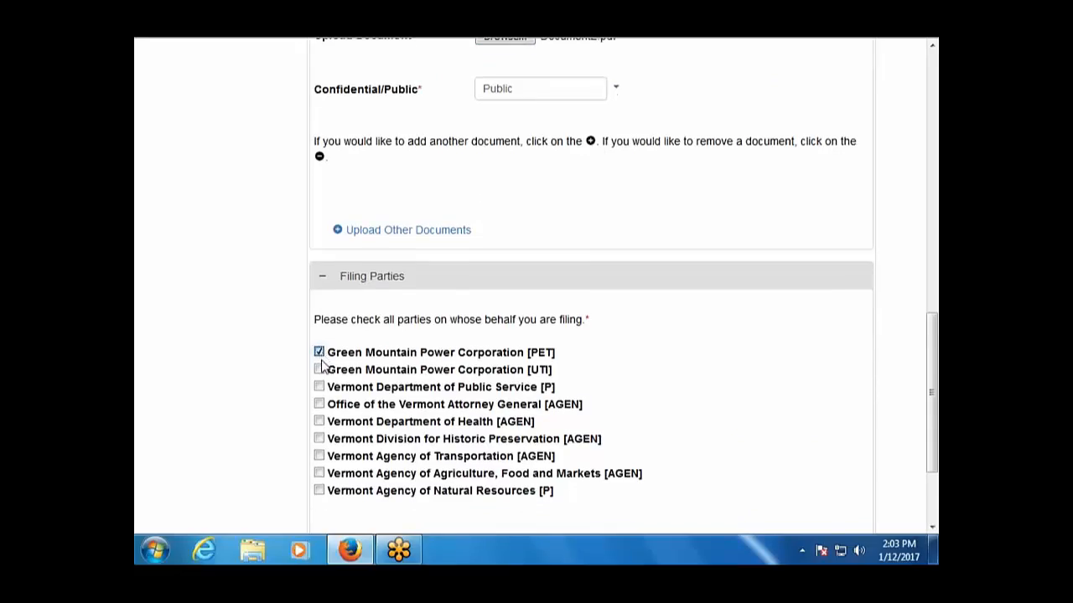
{"action": "scroll", "coordinate": [321, 364], "scroll_direction": "down", "scroll_amount": 3}
{"action": "left_click", "coordinate": [368, 443]}
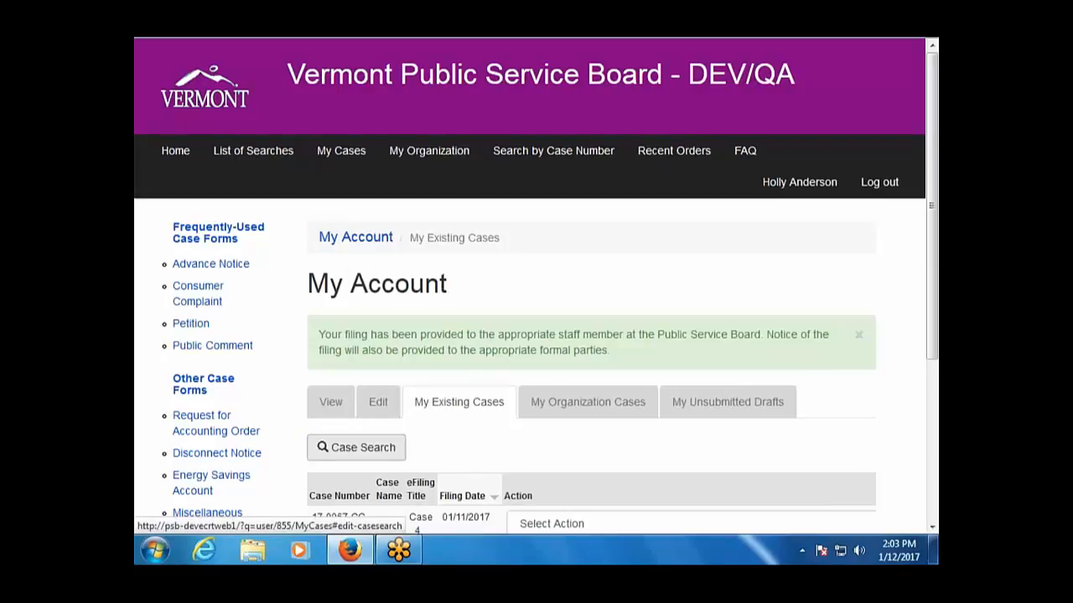
{"action": "scroll", "coordinate": [367, 444], "scroll_direction": "down", "scroll_amount": 2}
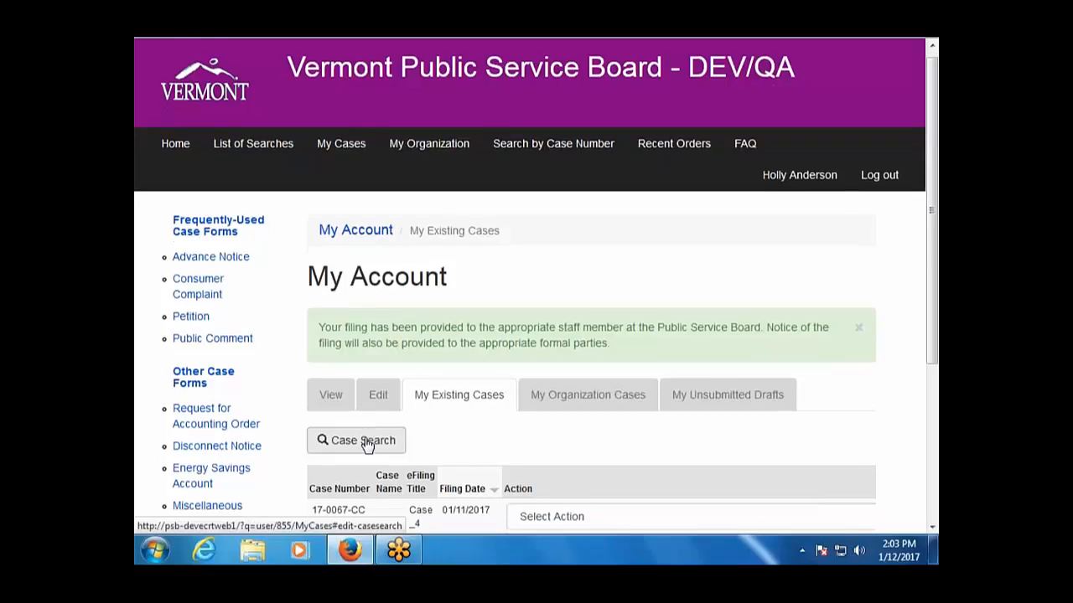
{"action": "scroll", "coordinate": [366, 445], "scroll_direction": "up", "scroll_amount": 1}
{"action": "scroll", "coordinate": [537, 290], "scroll_direction": "down", "scroll_amount": 1}
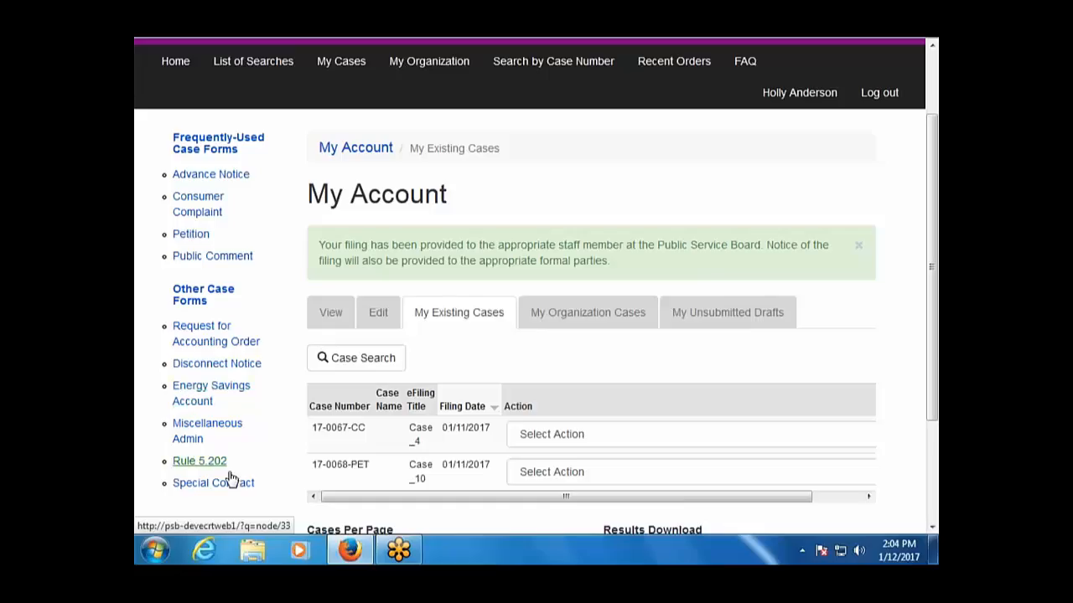
{"action": "left_click", "coordinate": [429, 317]}
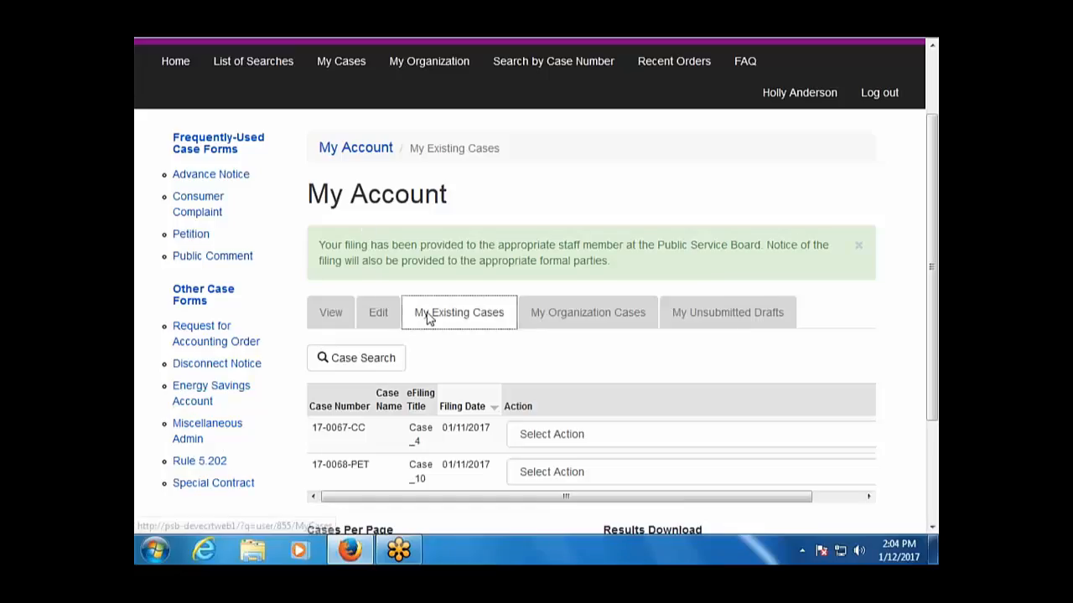
{"action": "left_click", "coordinate": [722, 322]}
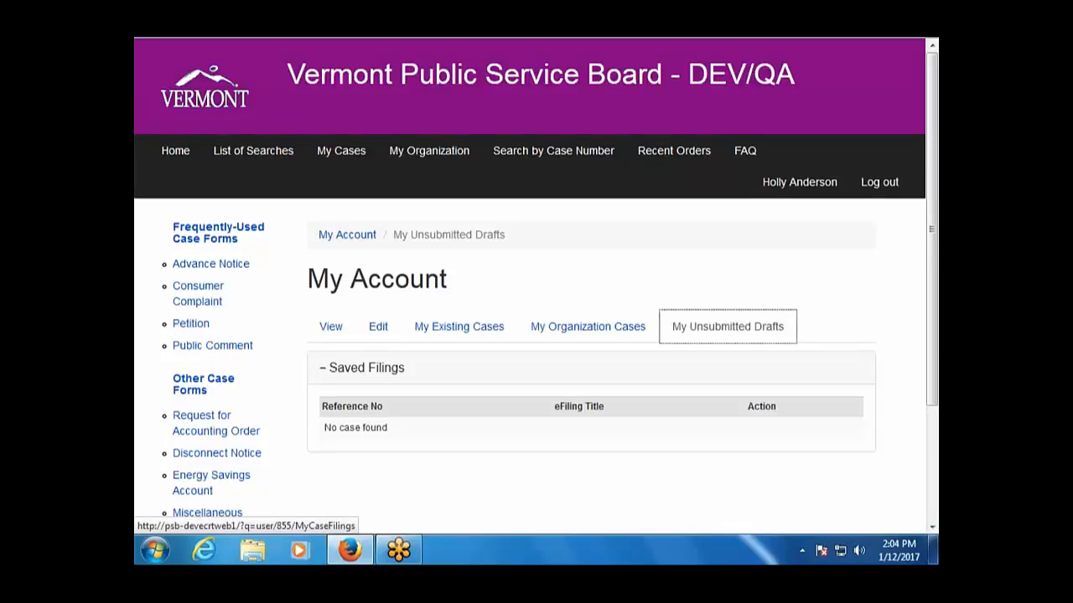
{"action": "left_click", "coordinate": [651, 291]}
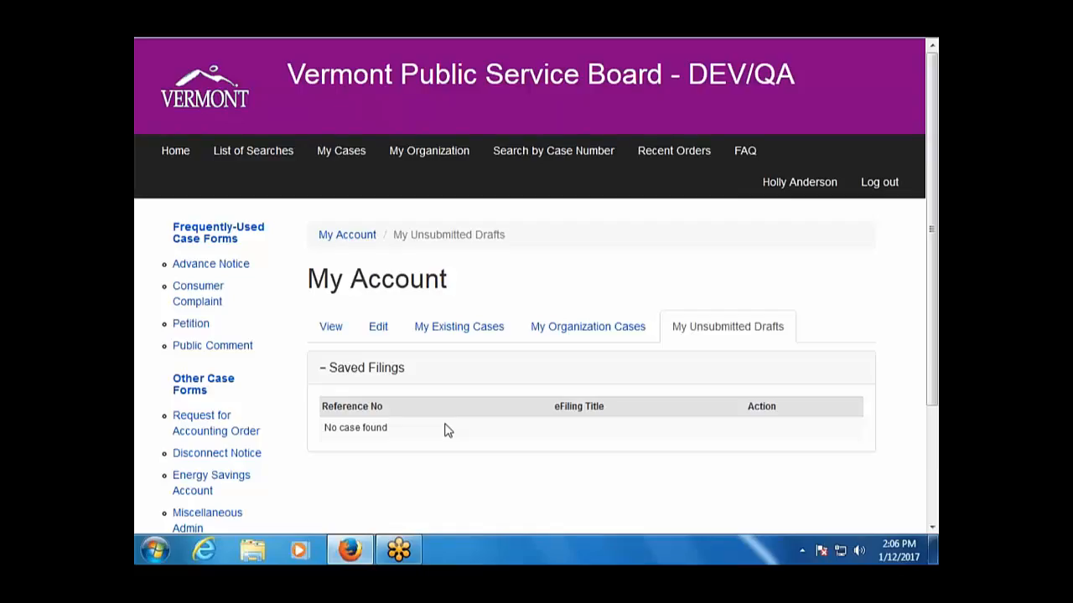
{"action": "left_click", "coordinate": [392, 334]}
{"action": "left_click", "coordinate": [467, 336]}
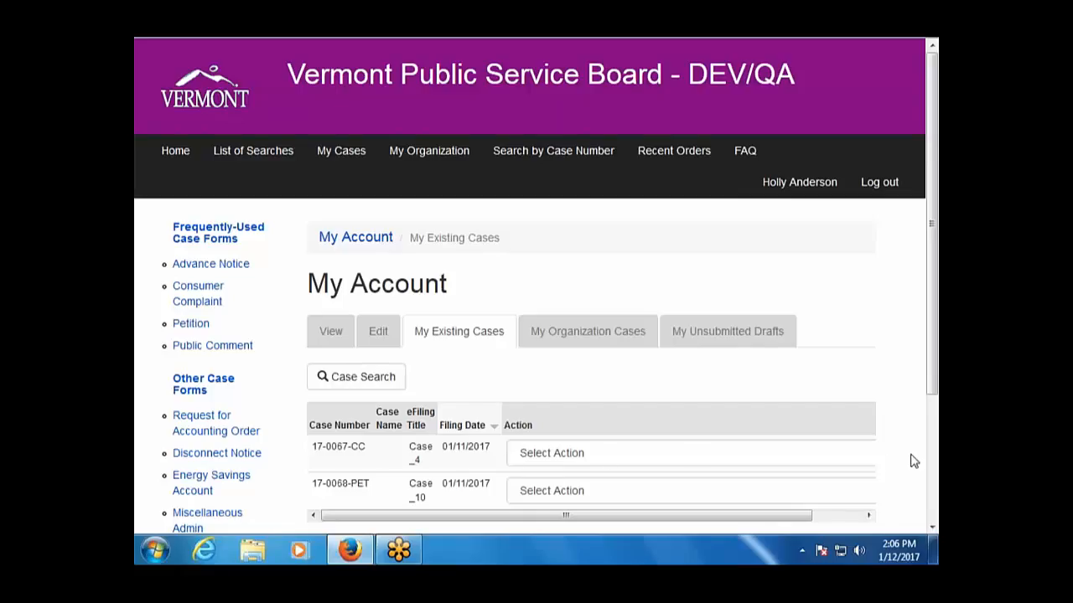
View the details and People of case 17-0067-CC.
{"action": "left_click", "coordinate": [868, 515]}
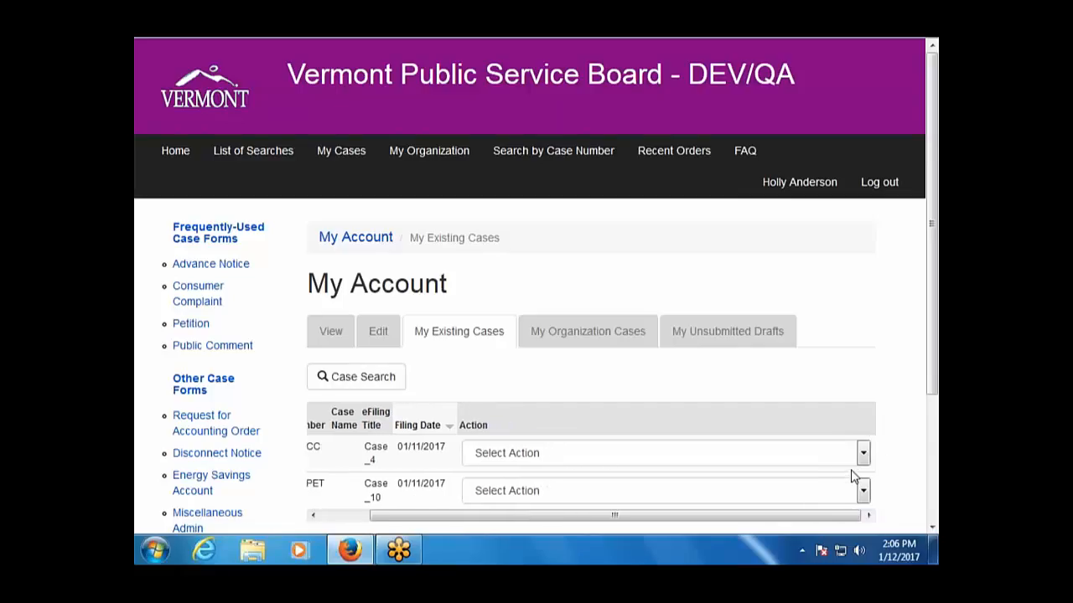
{"action": "left_click", "coordinate": [861, 456]}
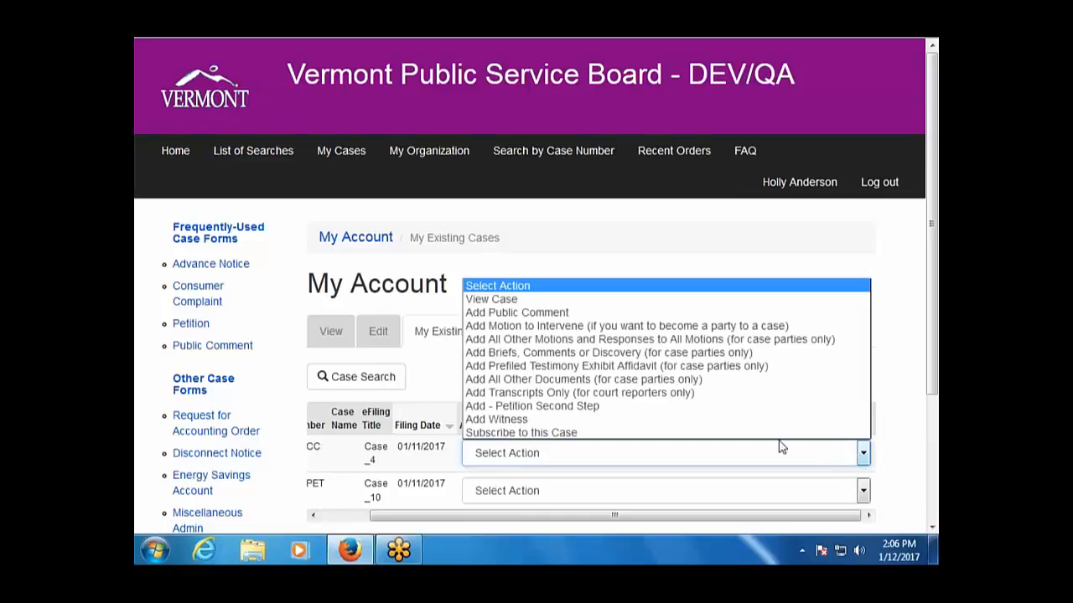
{"action": "left_click", "coordinate": [508, 299]}
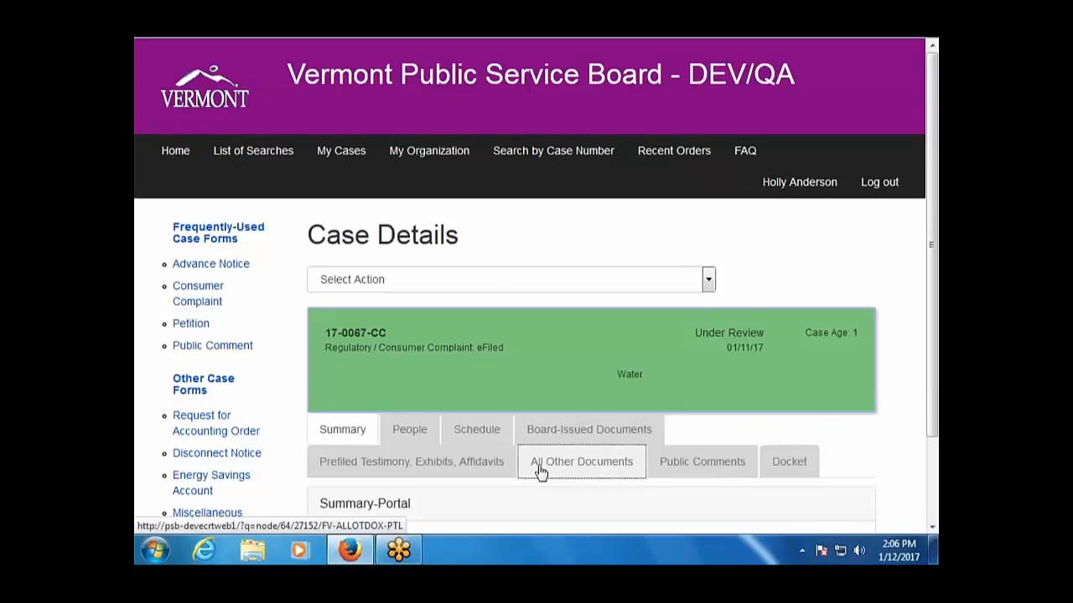
{"action": "scroll", "coordinate": [488, 362], "scroll_direction": "down", "scroll_amount": 2}
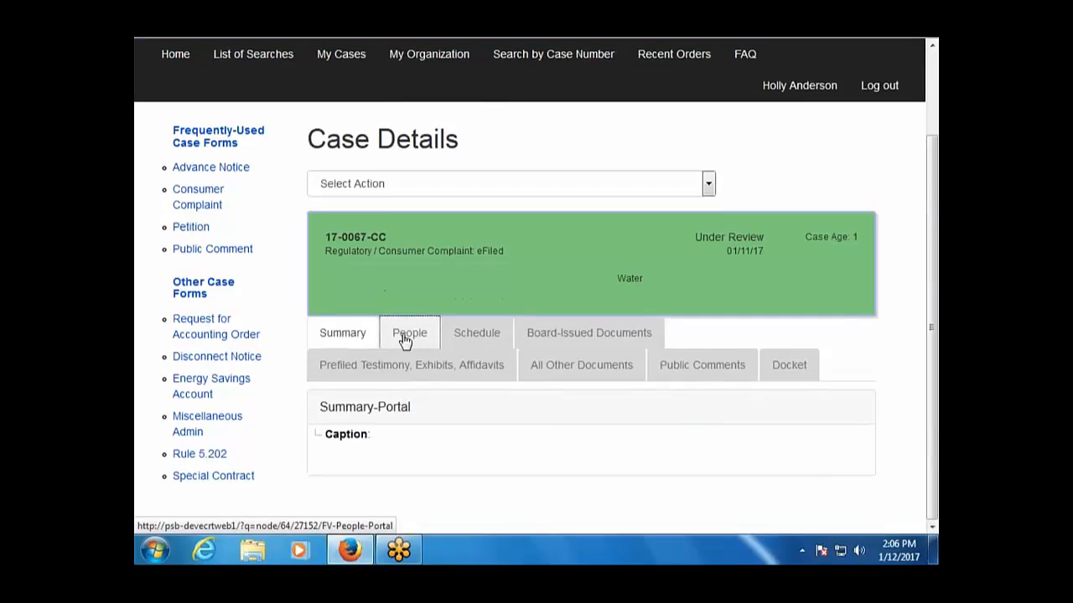
{"action": "left_click", "coordinate": [404, 340]}
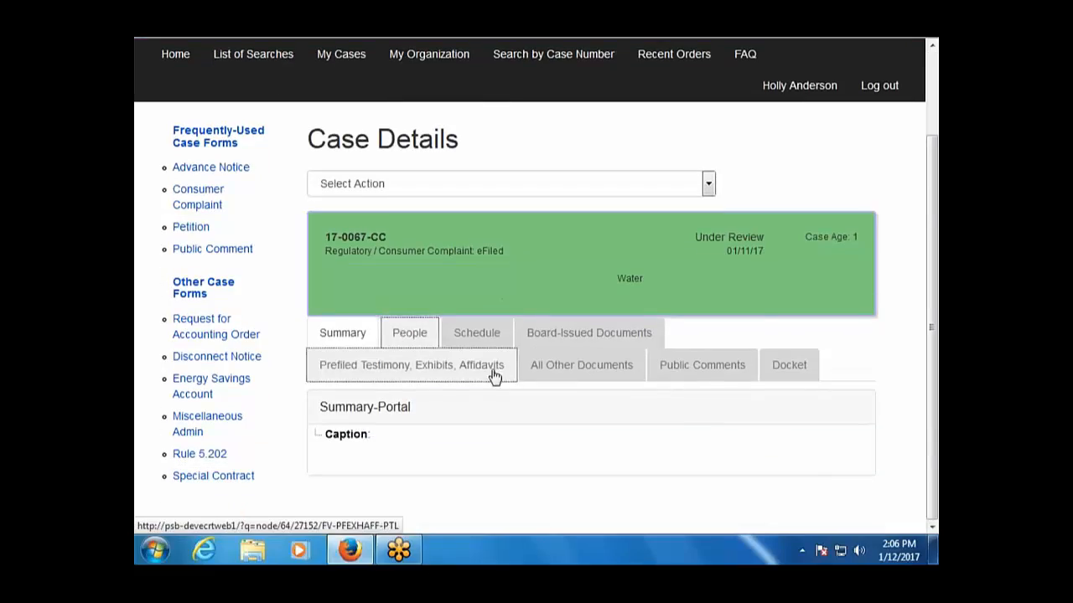
{"action": "scroll", "coordinate": [523, 382], "scroll_direction": "down", "scroll_amount": 3}
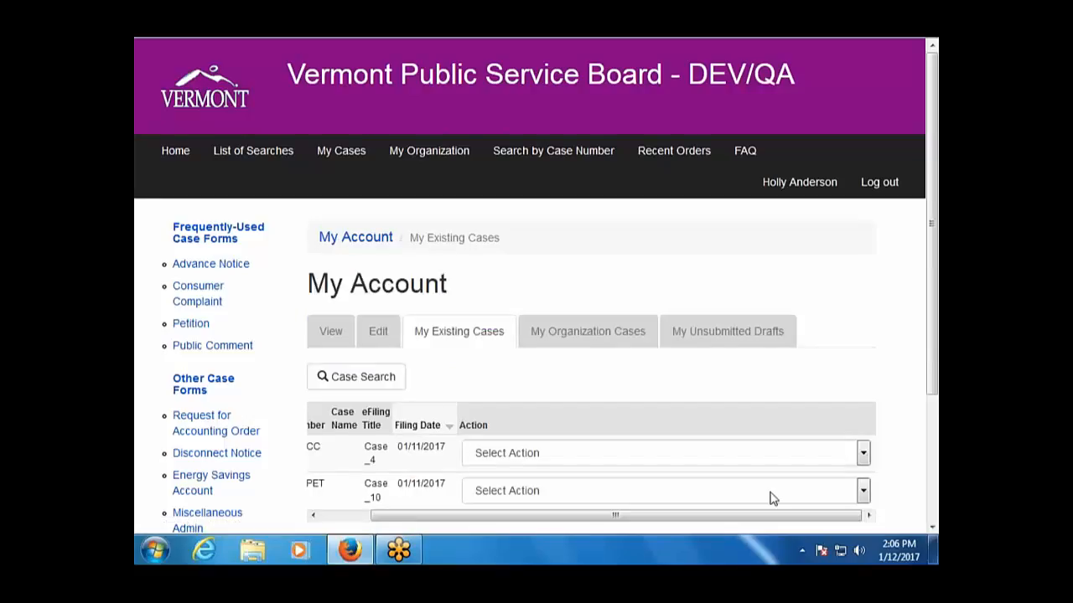
View the details of case 17-0068-PET and show its People.
{"action": "left_click", "coordinate": [863, 494]}
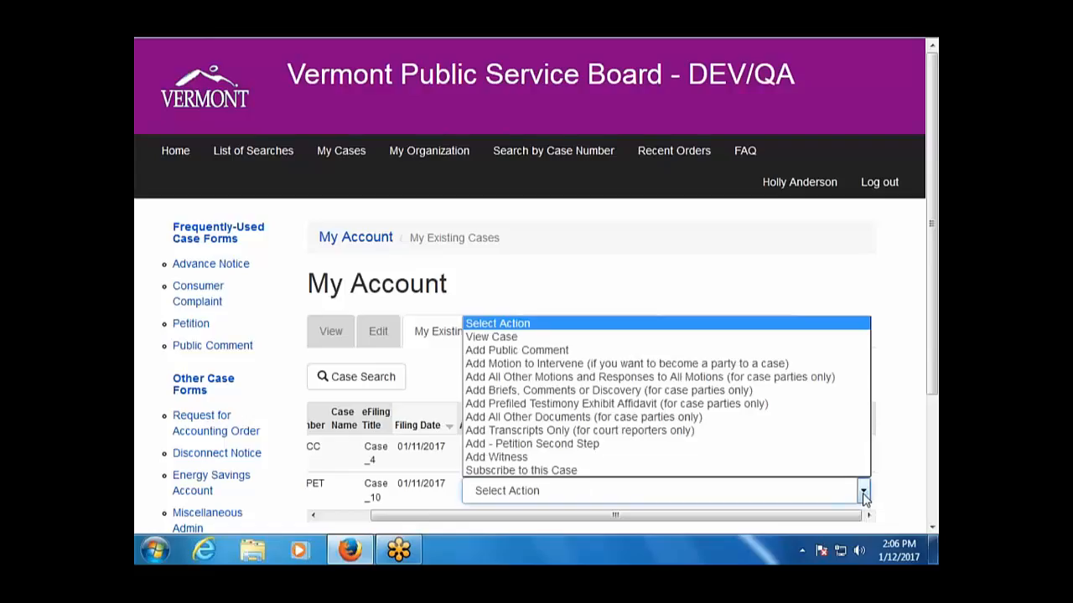
{"action": "left_click", "coordinate": [590, 336]}
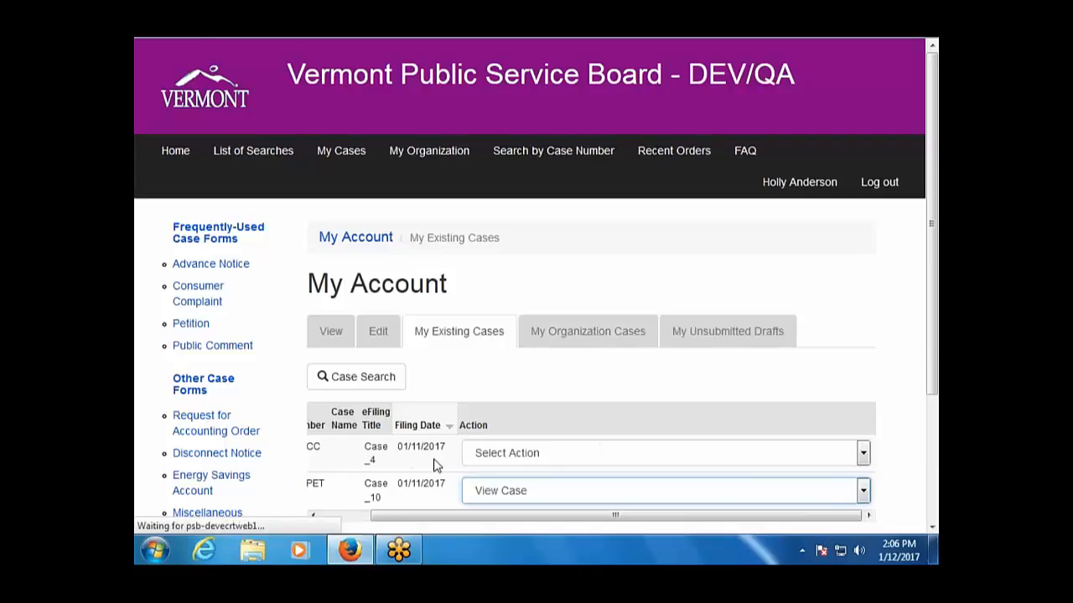
{"action": "scroll", "coordinate": [515, 427], "scroll_direction": "down", "scroll_amount": 2}
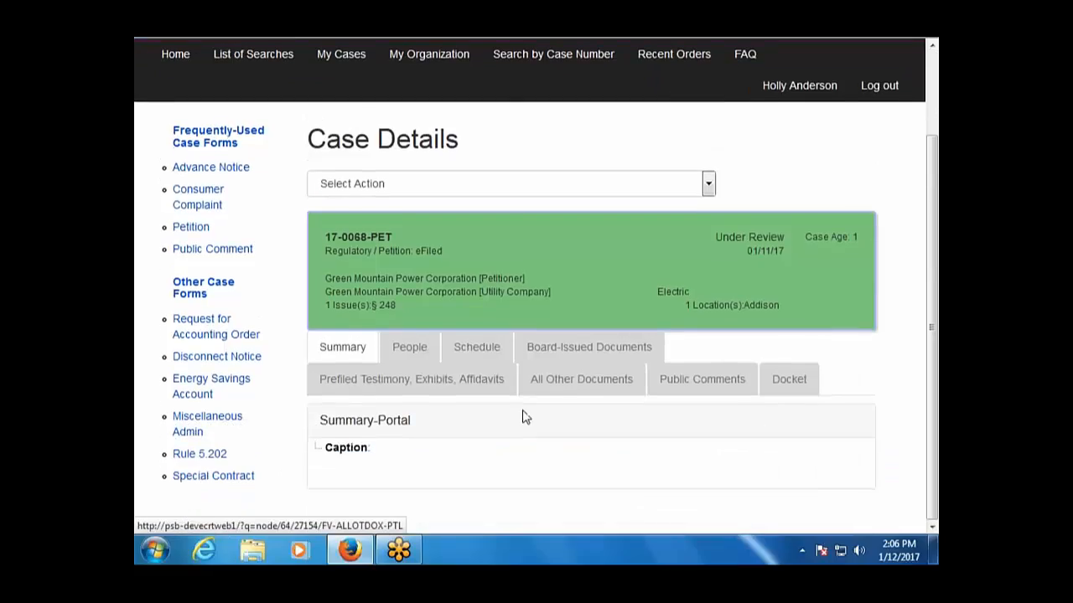
{"action": "left_click", "coordinate": [402, 354]}
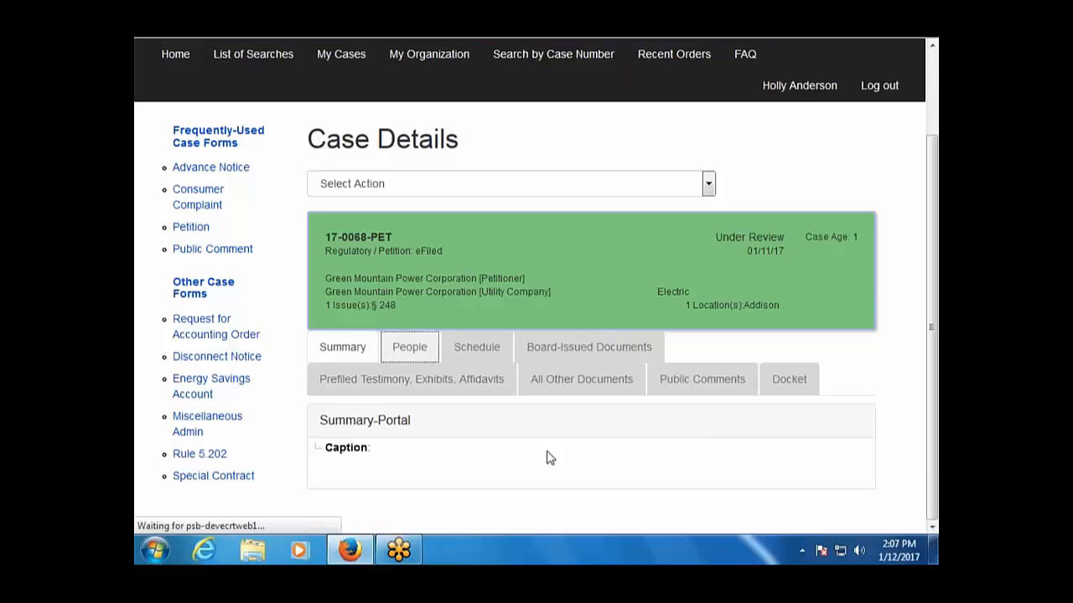
Scroll through the Parties/Participants table of case 17-0068-PET.
{"action": "scroll", "coordinate": [568, 443], "scroll_direction": "down", "scroll_amount": 3}
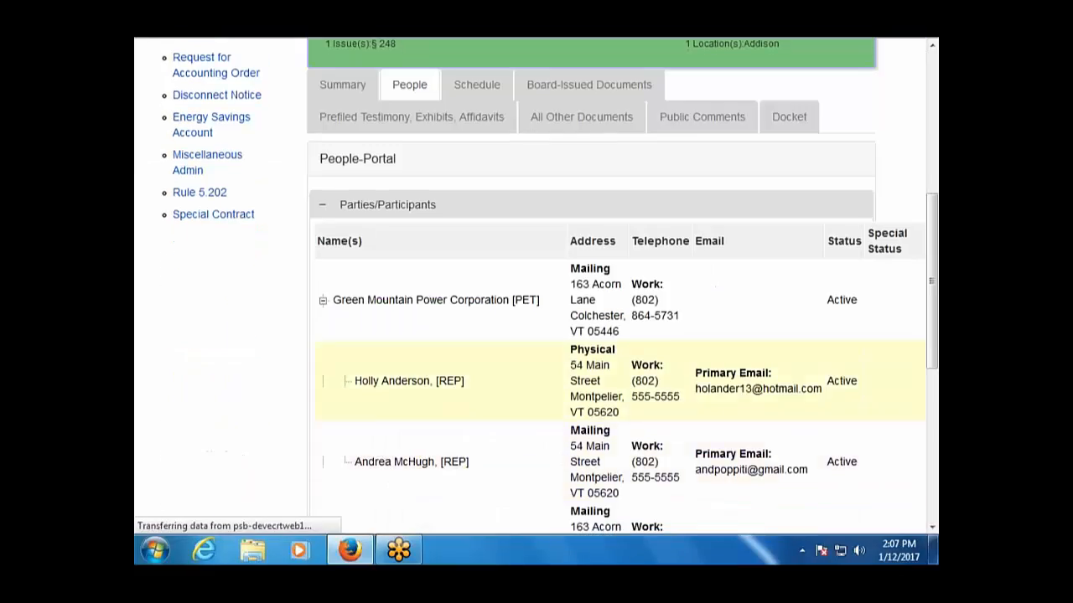
{"action": "scroll", "coordinate": [758, 381], "scroll_direction": "down", "scroll_amount": 4}
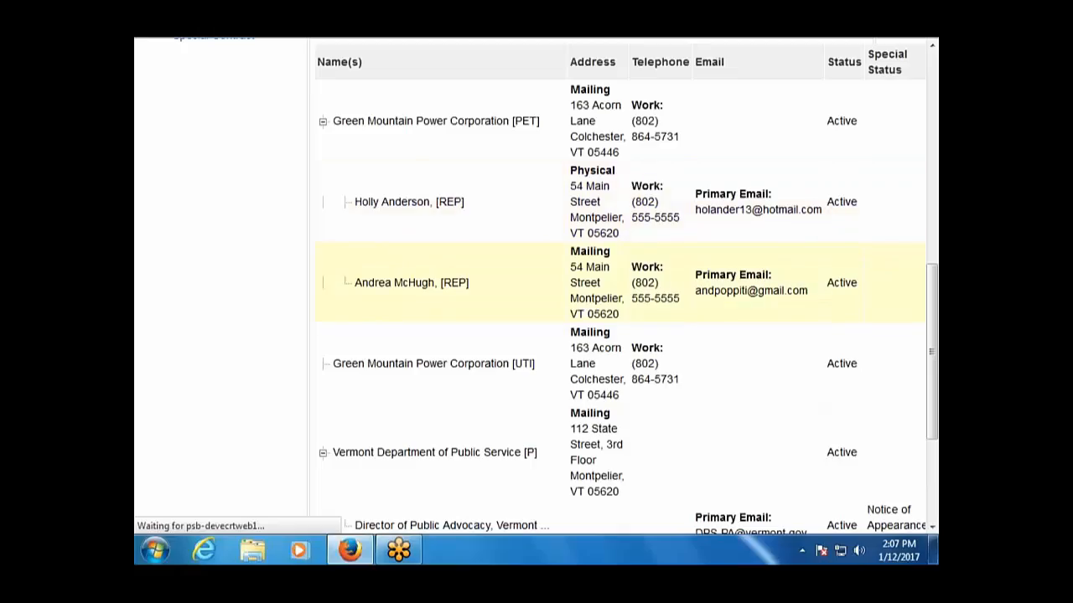
{"action": "scroll", "coordinate": [745, 352], "scroll_direction": "down", "scroll_amount": 2}
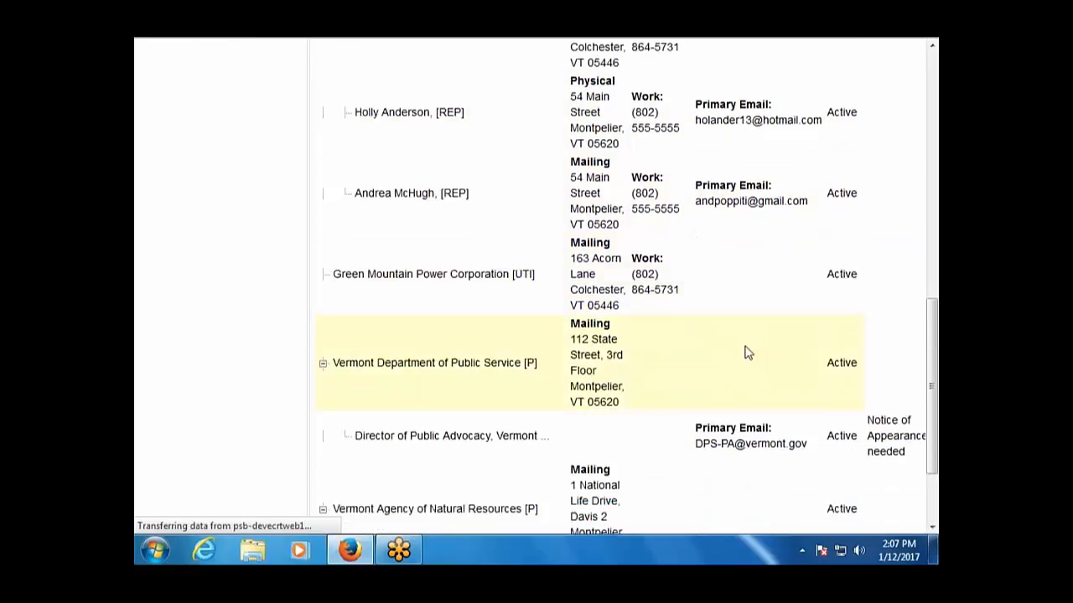
{"action": "scroll", "coordinate": [745, 352], "scroll_direction": "down", "scroll_amount": 2}
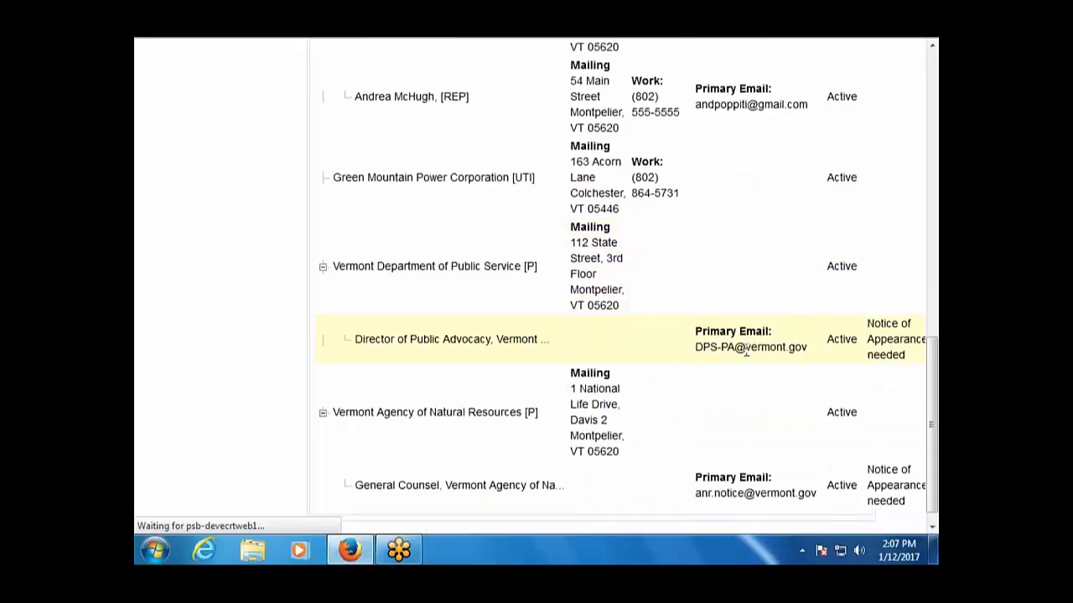
{"action": "scroll", "coordinate": [746, 352], "scroll_direction": "down", "scroll_amount": 1}
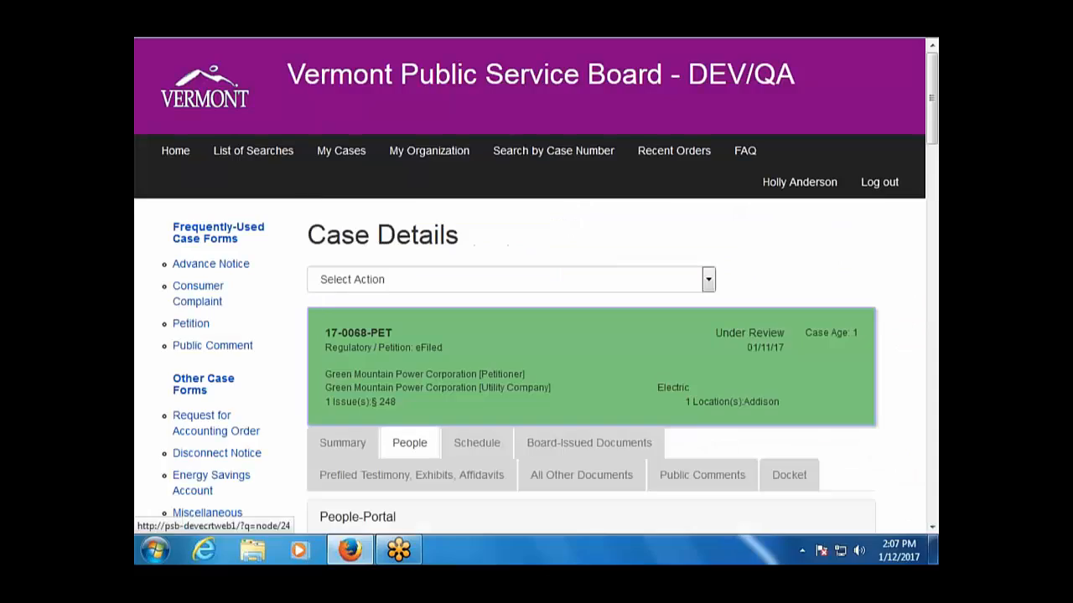
Scroll the Case Details page of 17-0068-PET.
{"action": "scroll", "coordinate": [566, 257], "scroll_direction": "down", "scroll_amount": 15}
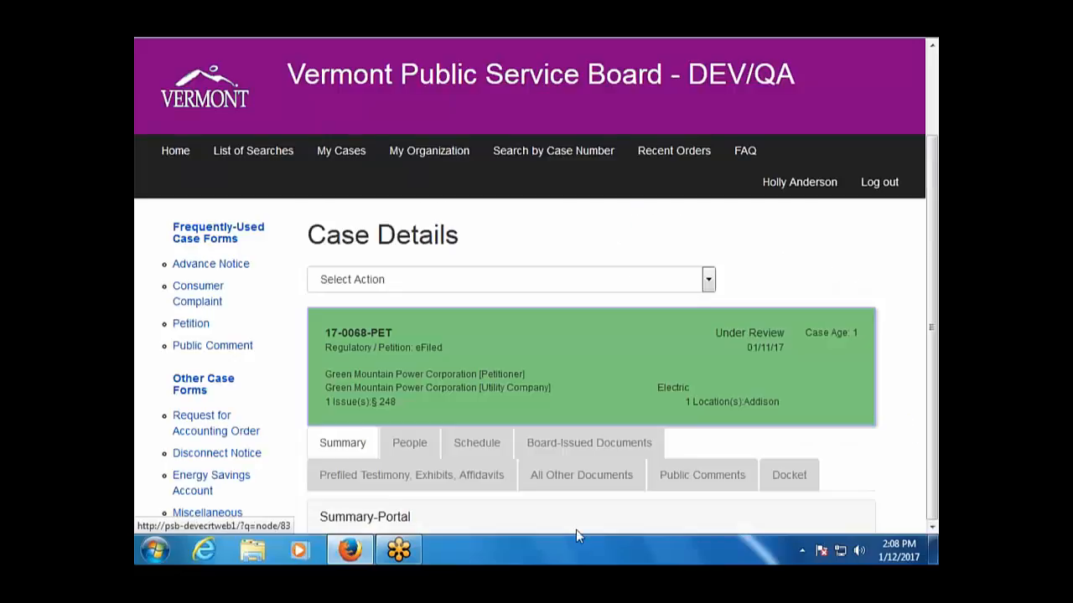
Check the case's All Other Documents, then open its Select Action list.
{"action": "left_click", "coordinate": [637, 475]}
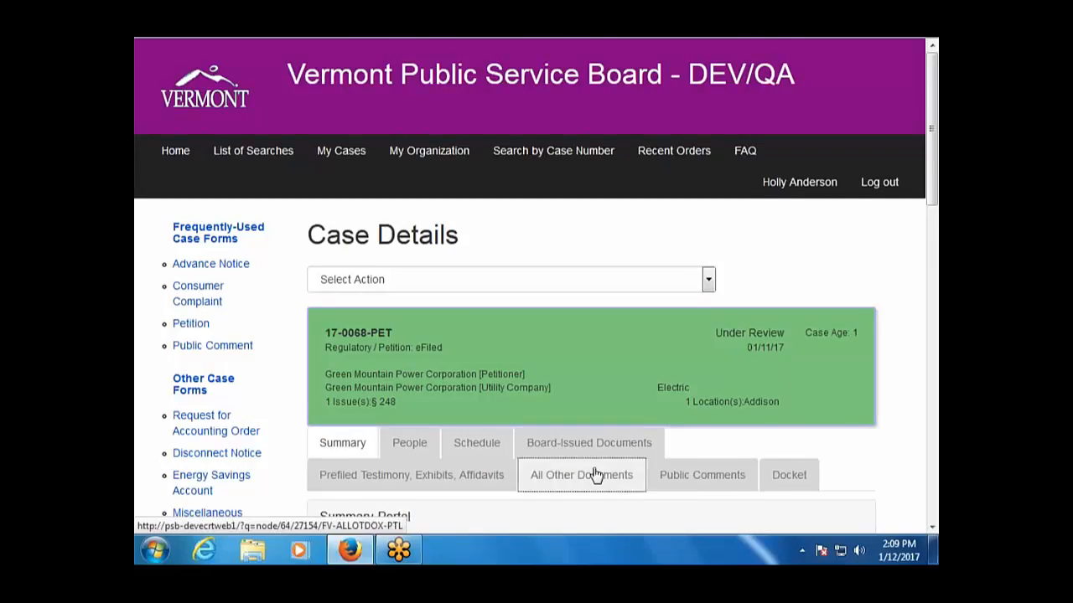
{"action": "scroll", "coordinate": [594, 474], "scroll_direction": "down", "scroll_amount": 4}
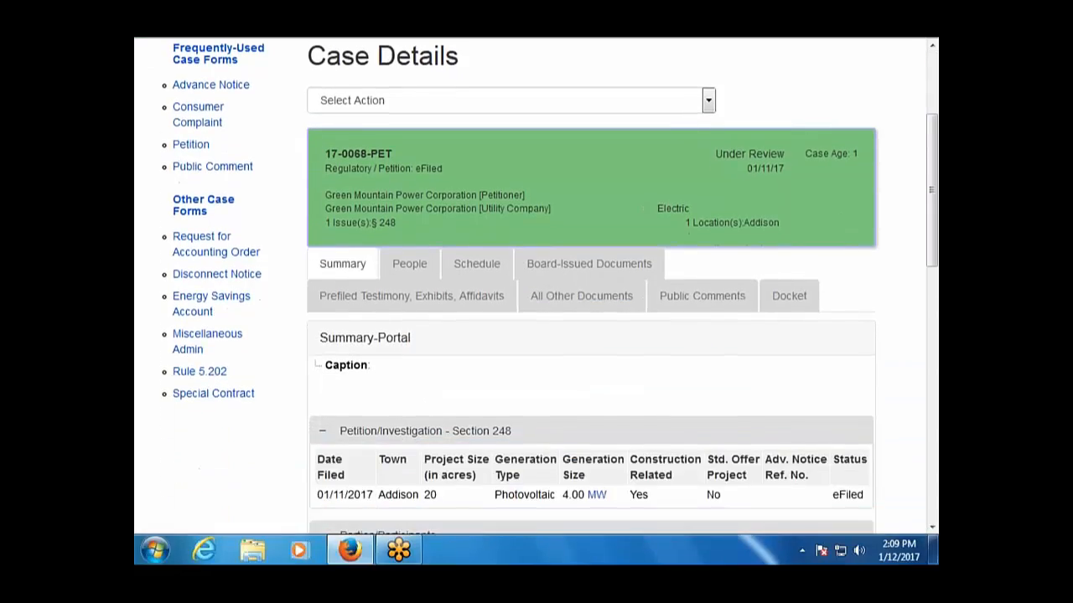
{"action": "left_click", "coordinate": [708, 100]}
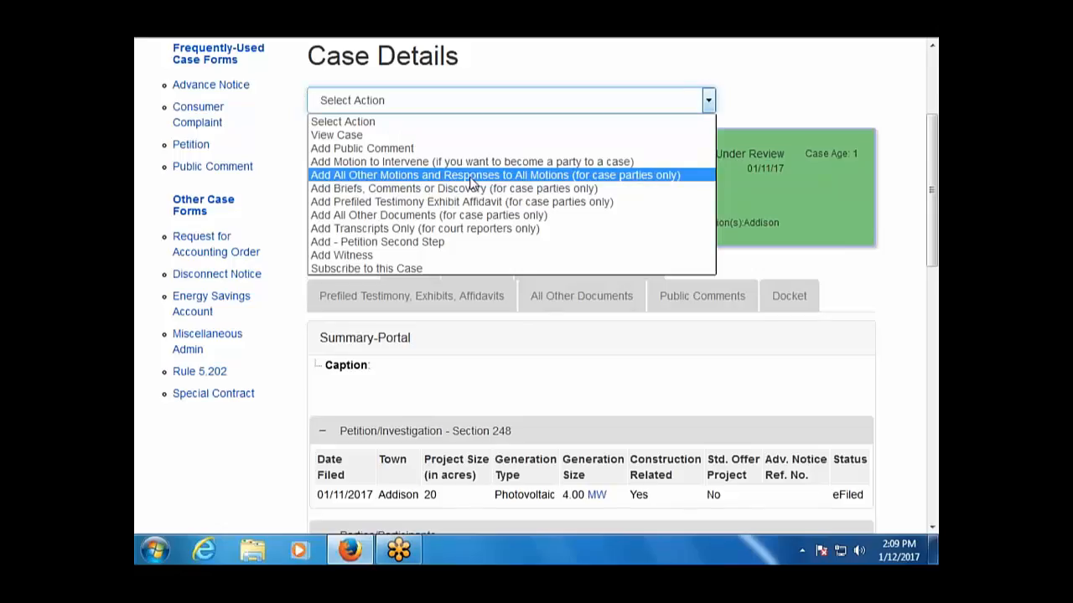
Start a New Filing motion on the case with document type Motion - Other.
{"action": "left_click", "coordinate": [472, 175]}
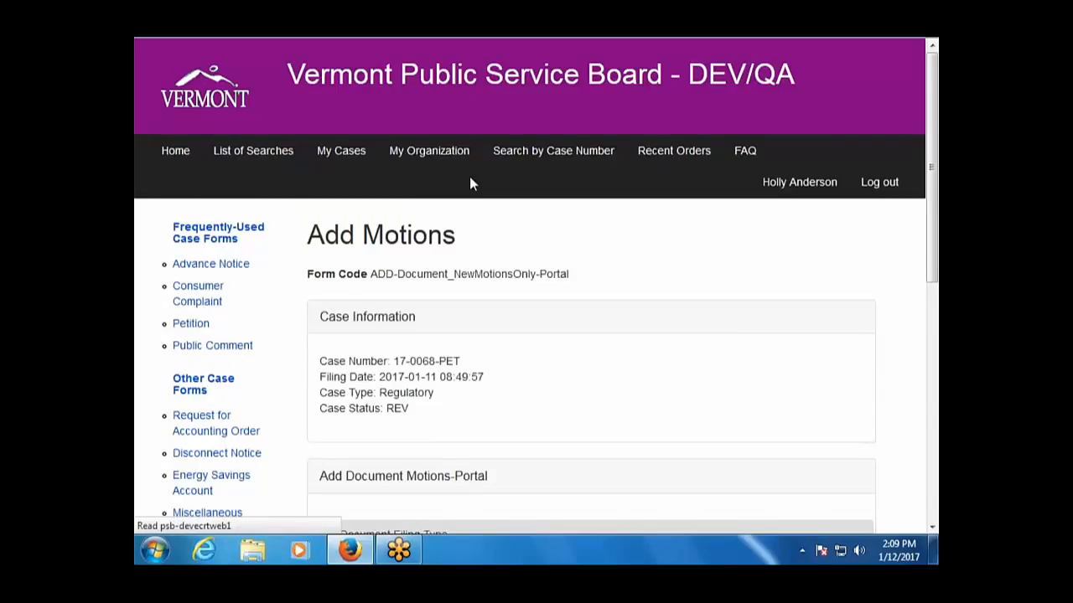
{"action": "scroll", "coordinate": [482, 225], "scroll_direction": "down", "scroll_amount": 3}
{"action": "scroll", "coordinate": [486, 232], "scroll_direction": "down", "scroll_amount": 2}
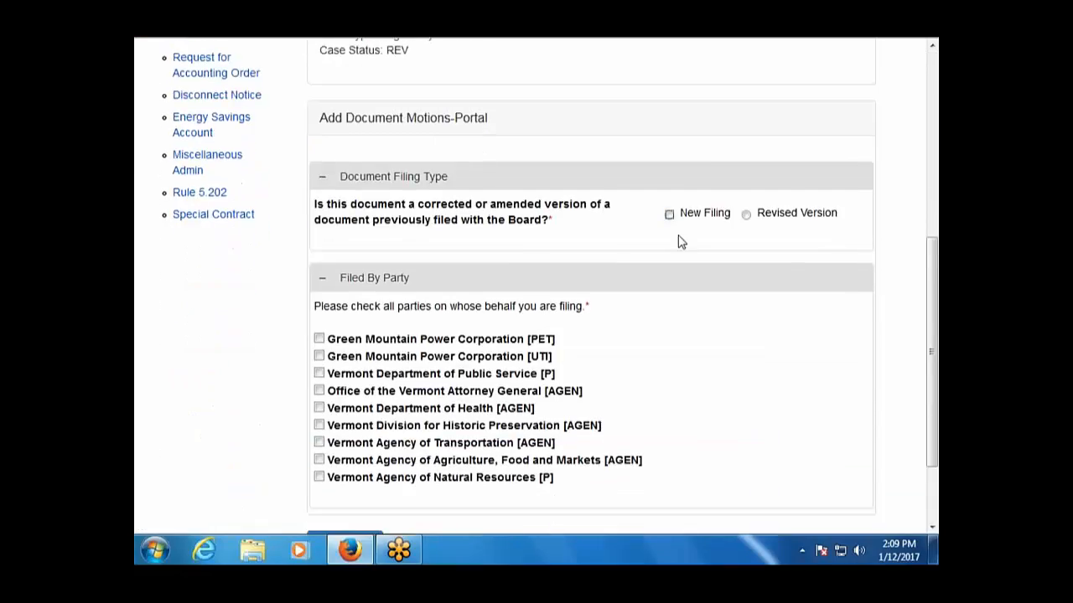
{"action": "left_click", "coordinate": [686, 218]}
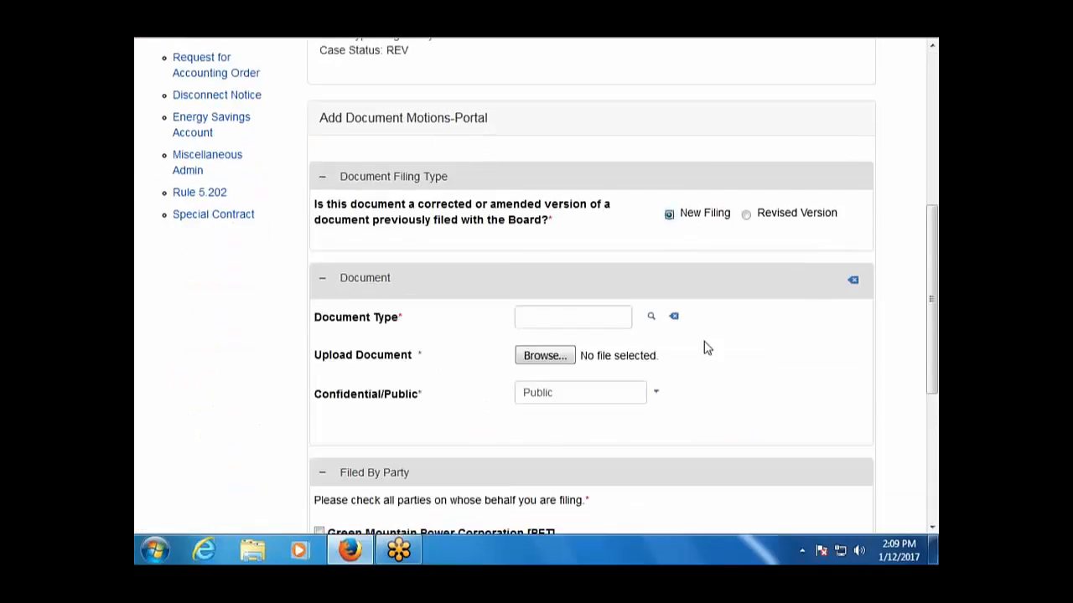
{"action": "left_click", "coordinate": [651, 319]}
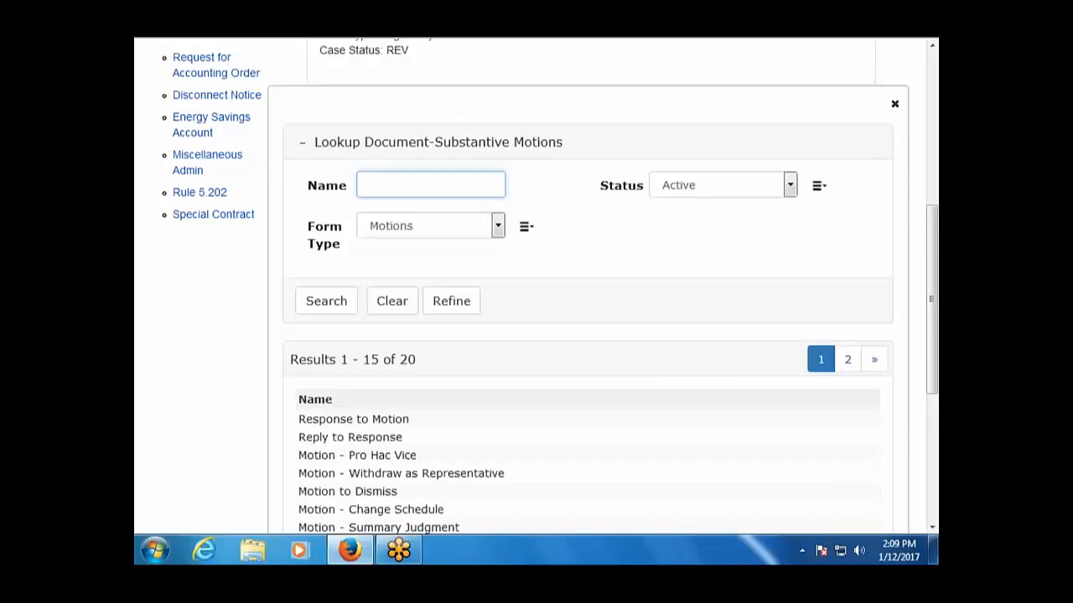
{"action": "scroll", "coordinate": [377, 312], "scroll_direction": "down", "scroll_amount": 3}
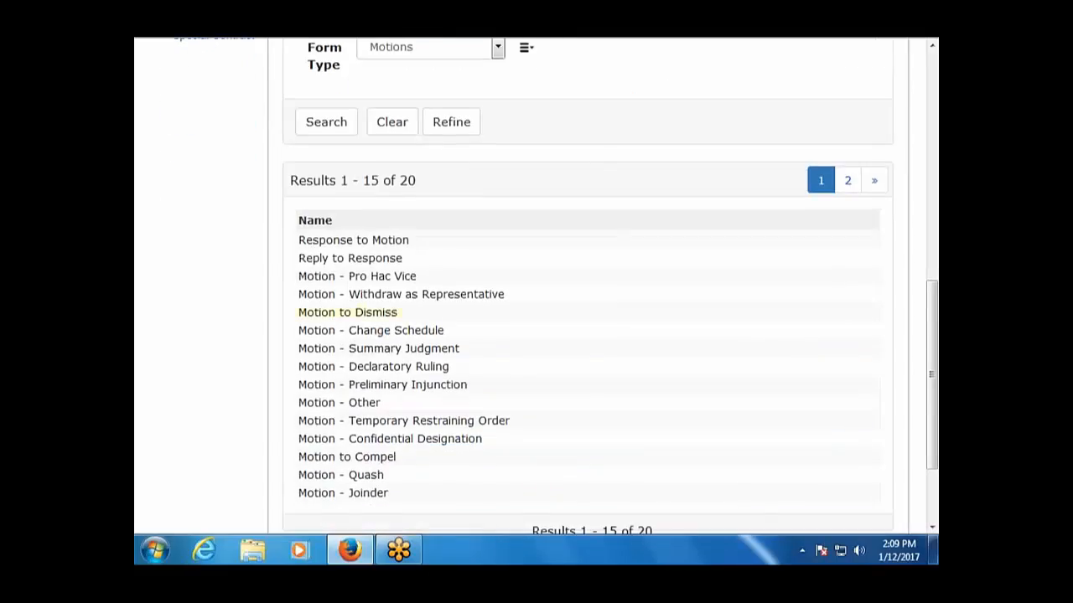
{"action": "left_click", "coordinate": [373, 405]}
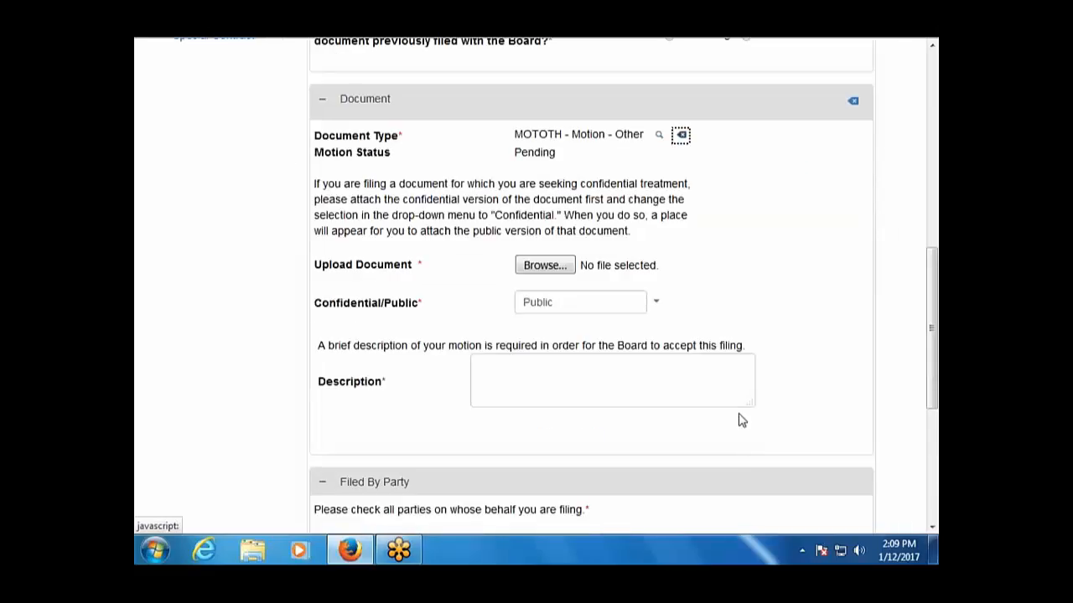
{"action": "scroll", "coordinate": [741, 420], "scroll_direction": "down", "scroll_amount": 2}
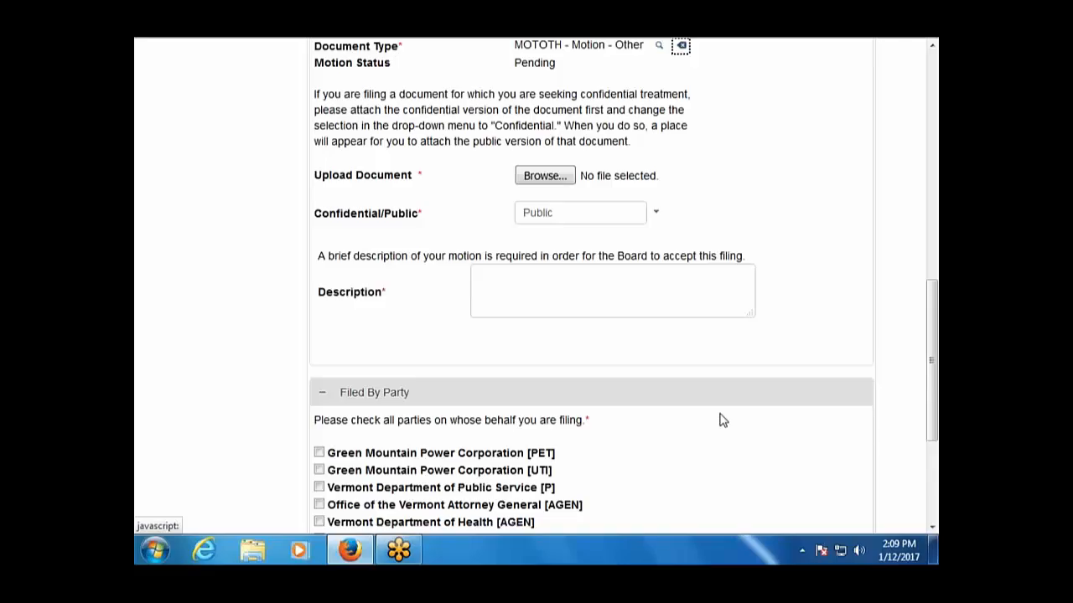
{"action": "scroll", "coordinate": [722, 419], "scroll_direction": "down", "scroll_amount": 2}
{"action": "scroll", "coordinate": [723, 420], "scroll_direction": "up", "scroll_amount": 4}
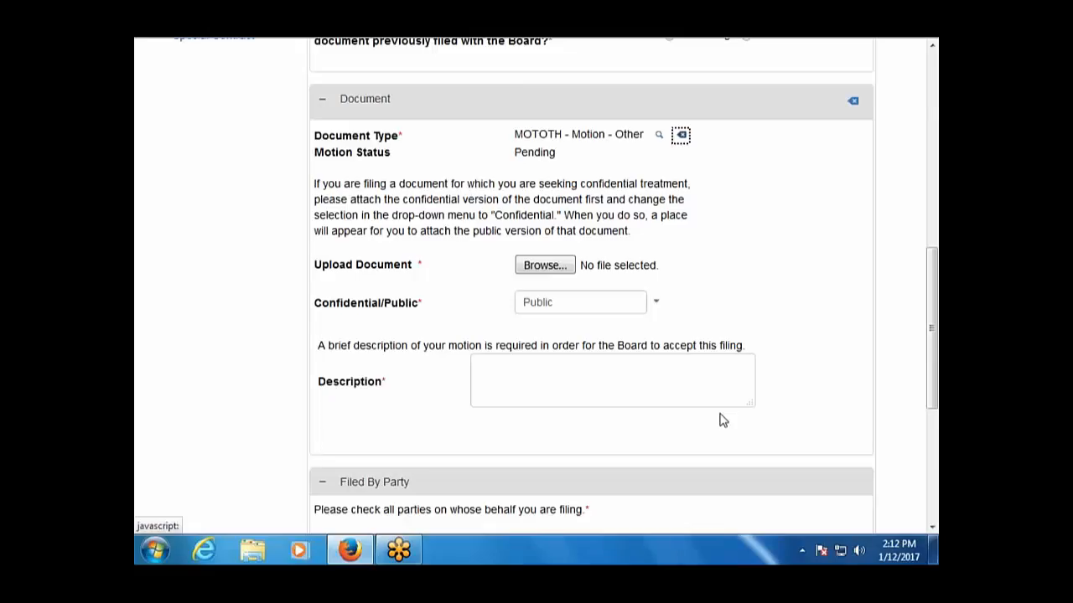
{"action": "scroll", "coordinate": [722, 419], "scroll_direction": "up", "scroll_amount": 10}
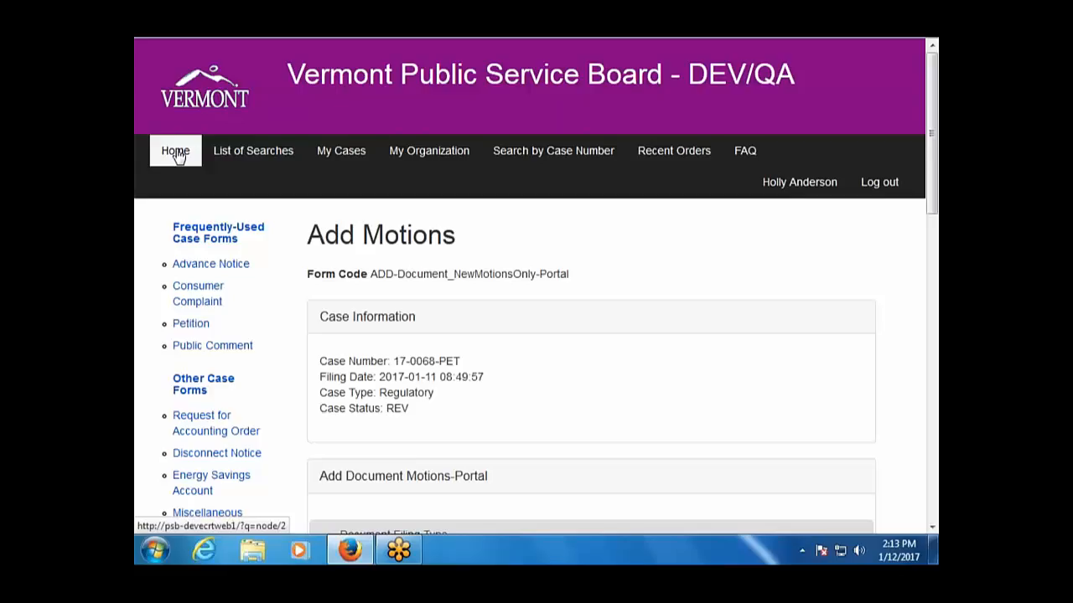
From the Board home page, reach the ePSB Procedures page and open epsb-procedures.pdf.
{"action": "left_click", "coordinate": [176, 153]}
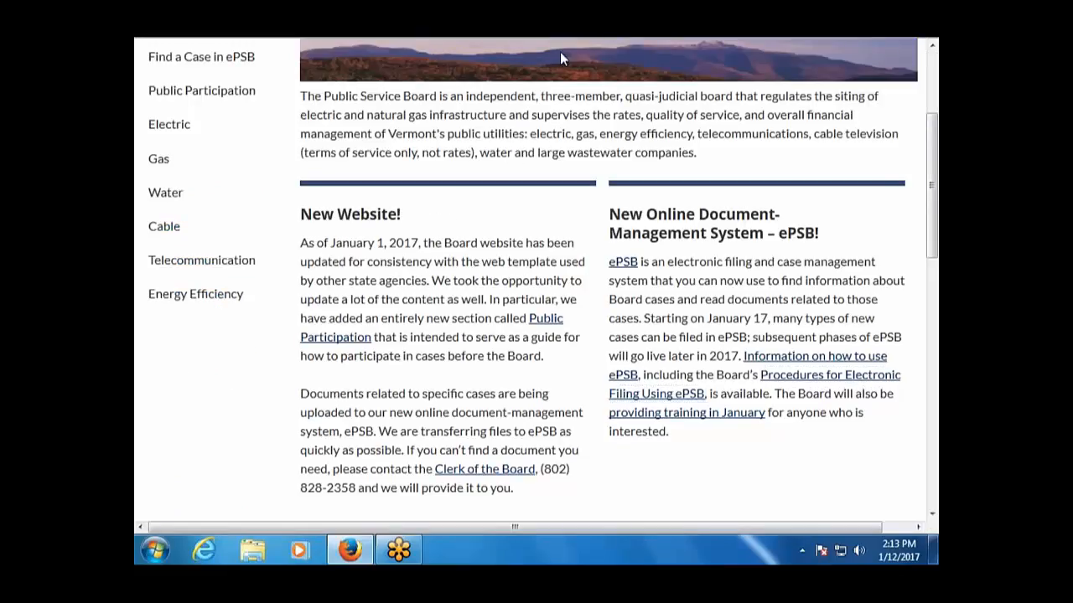
{"action": "left_click", "coordinate": [689, 403]}
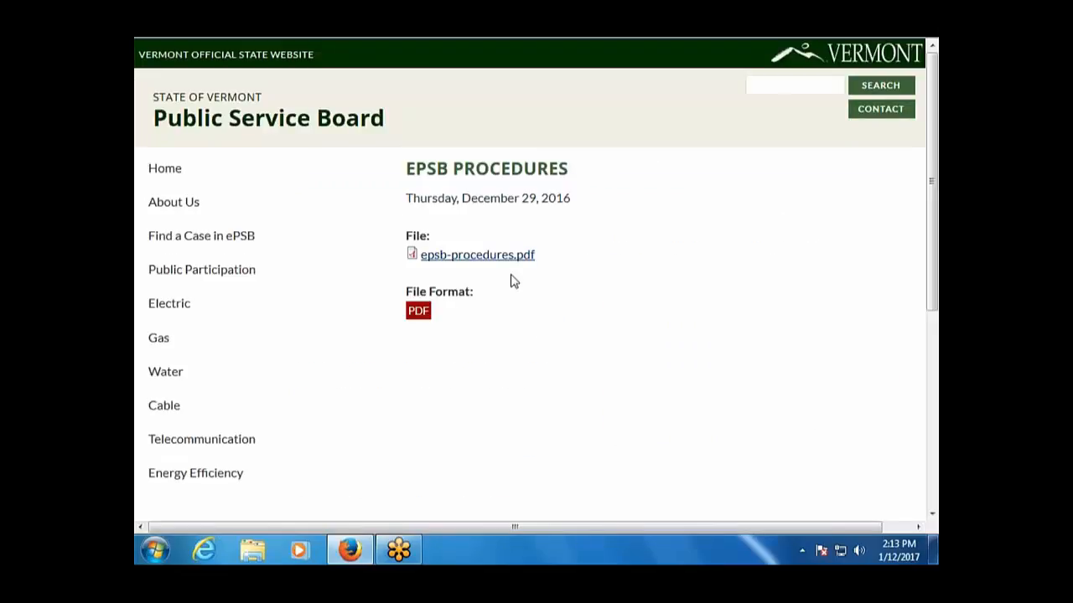
{"action": "left_click", "coordinate": [505, 258]}
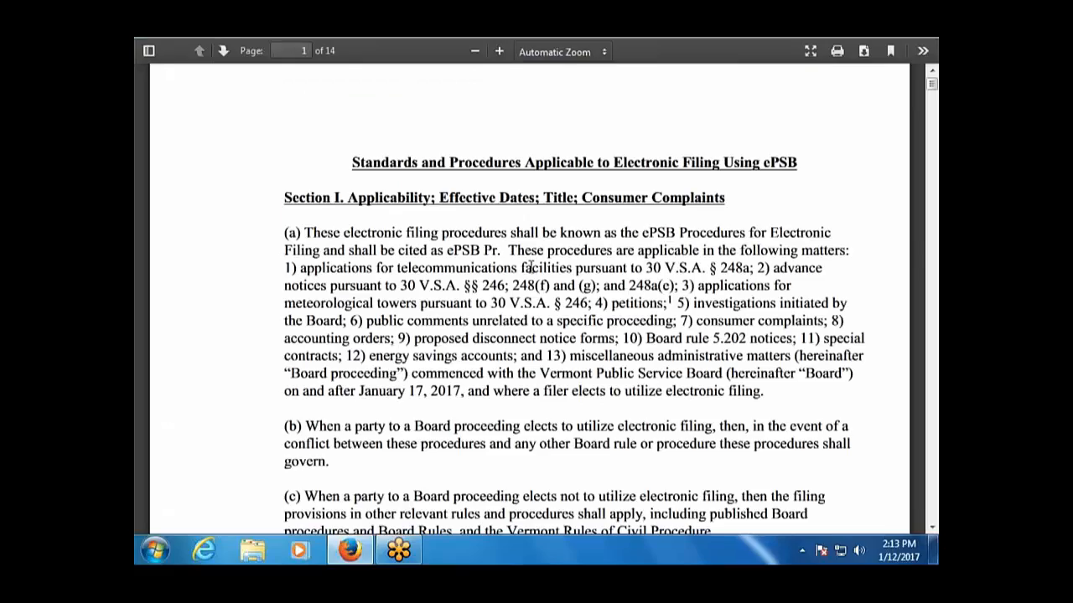
Search the ePSB procedures PDF for 'discov'.
{"action": "scroll", "coordinate": [530, 267], "scroll_direction": "down", "scroll_amount": 4}
{"action": "scroll", "coordinate": [526, 291], "scroll_direction": "up", "scroll_amount": 3}
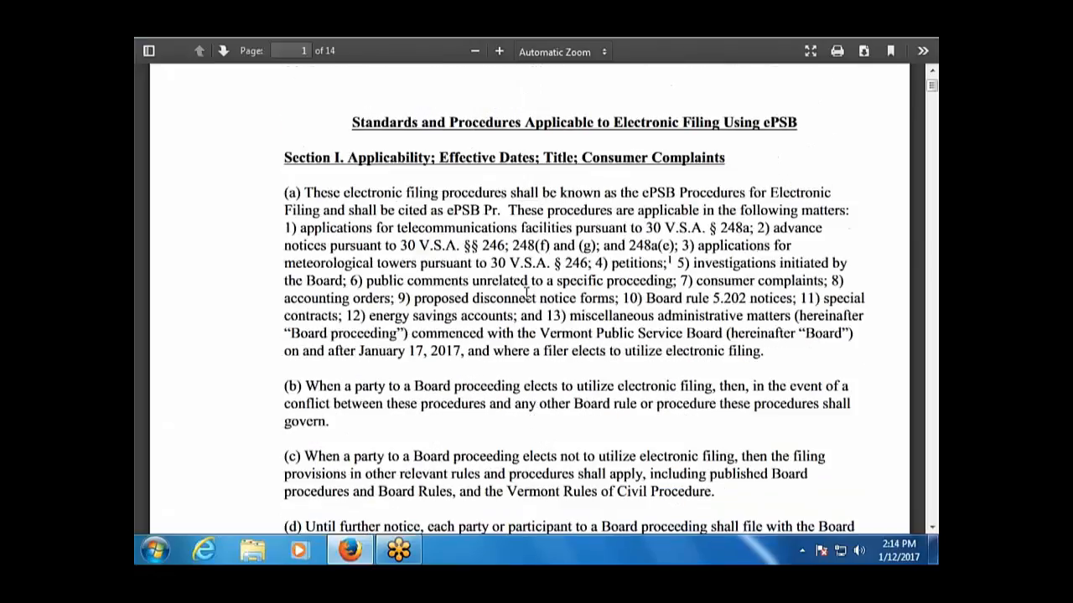
{"action": "key", "text": "ctrl+f"}
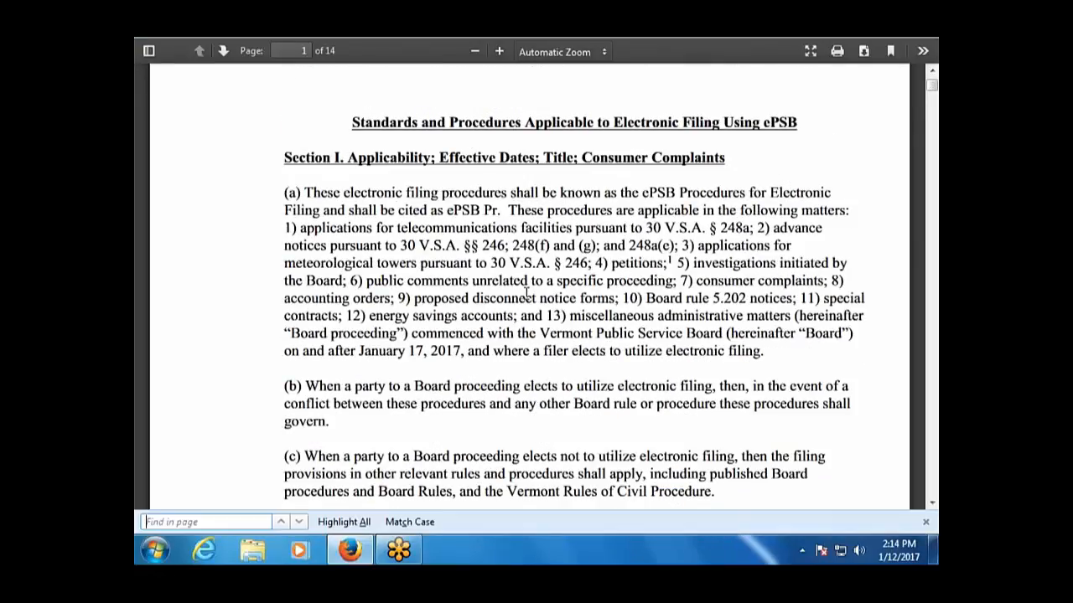
{"action": "type", "text": "discov"}
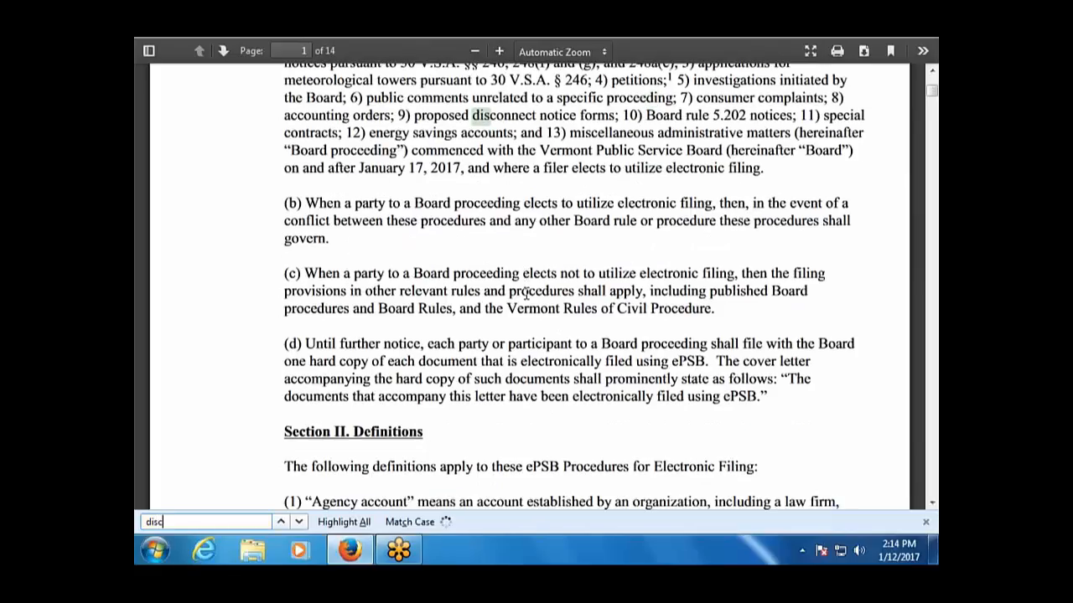
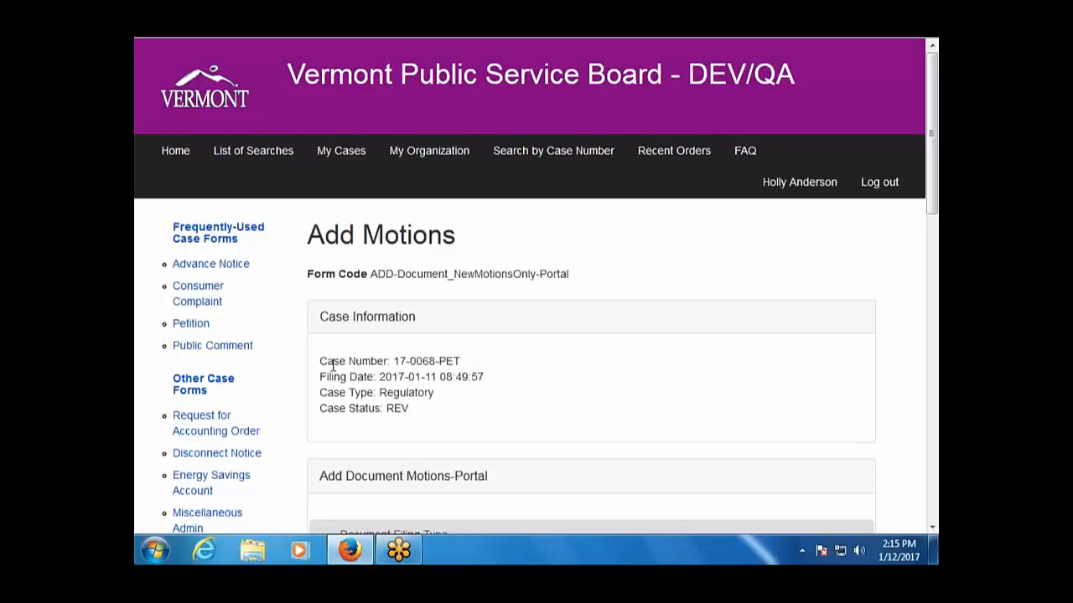
Leave the unsaved motions form and choose Add All Other Documents for case 17-0068-PET.
{"action": "left_click", "coordinate": [350, 153]}
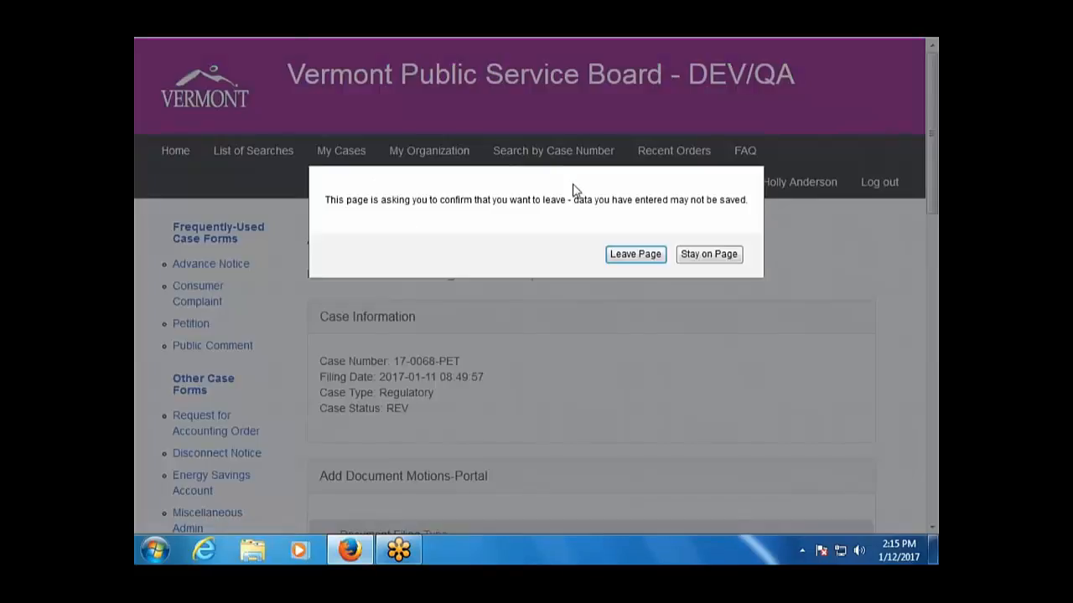
{"action": "left_click", "coordinate": [635, 254]}
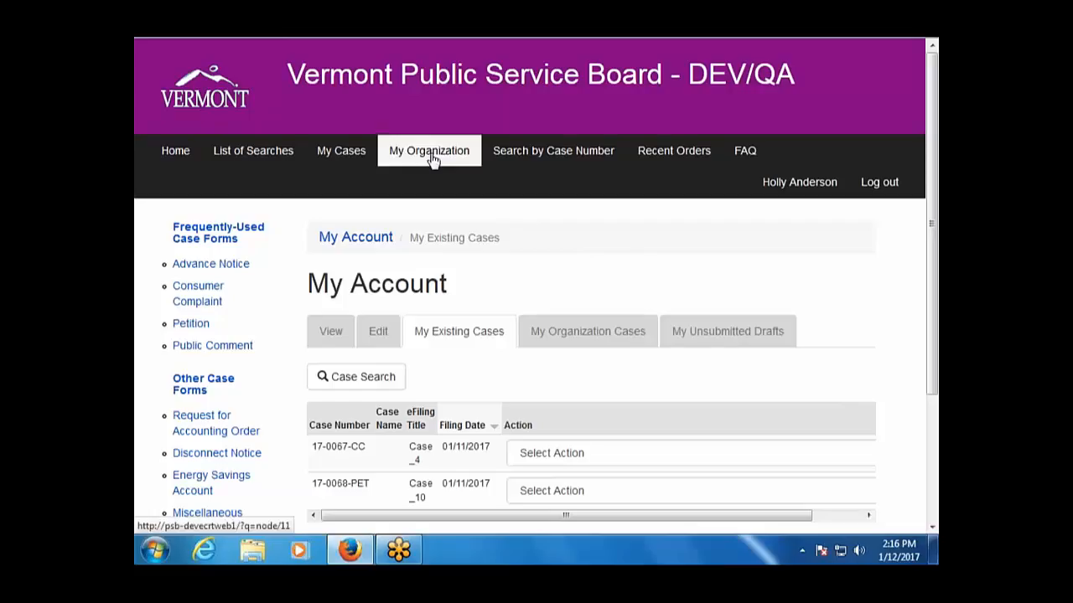
{"action": "scroll", "coordinate": [548, 477], "scroll_direction": "down", "scroll_amount": 4}
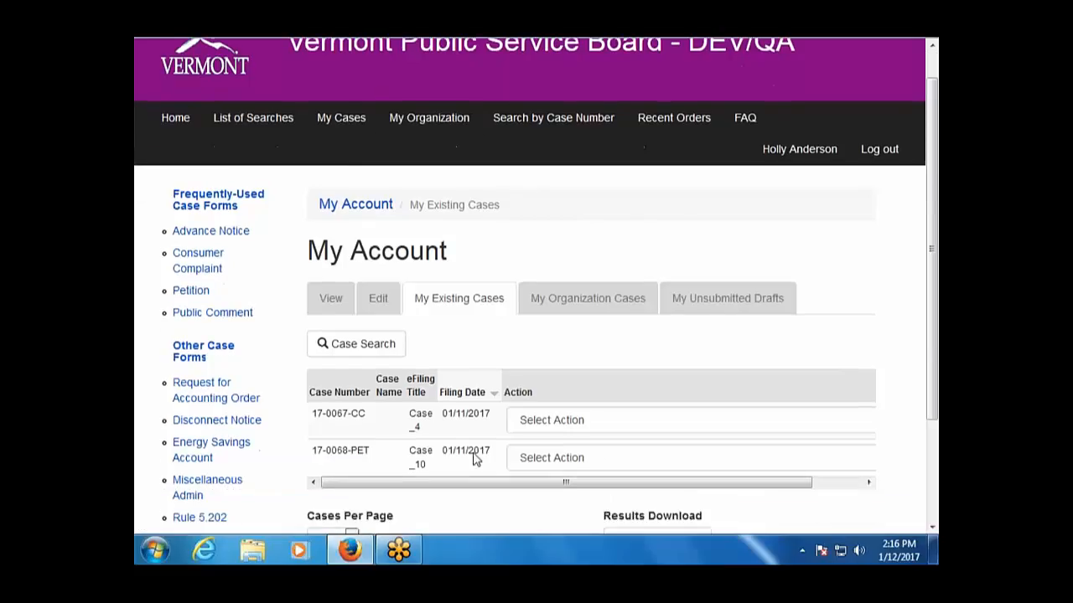
{"action": "left_click", "coordinate": [637, 328]}
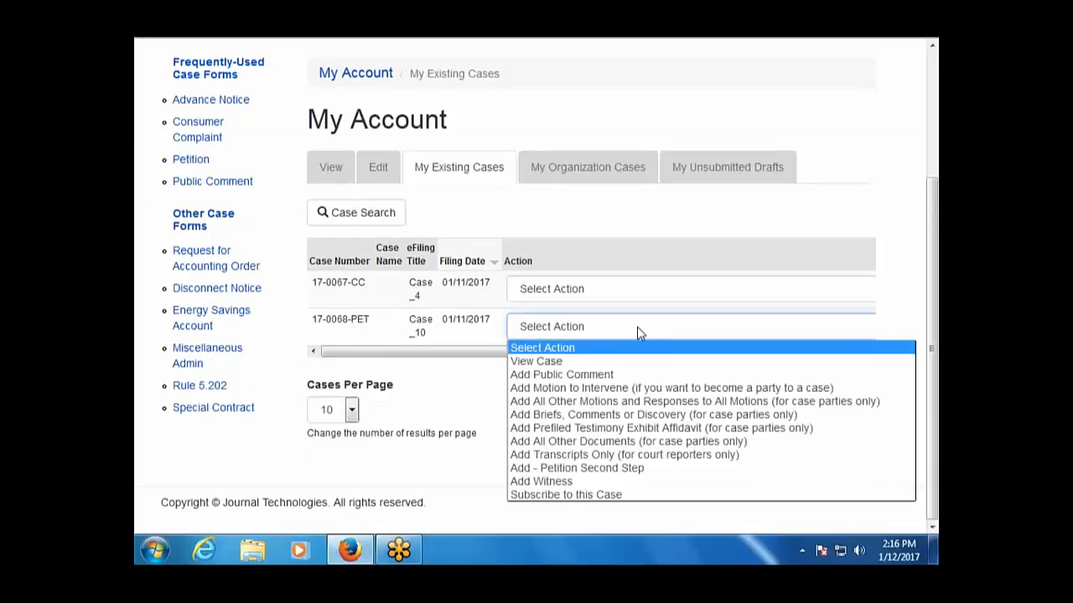
{"action": "left_click", "coordinate": [619, 444]}
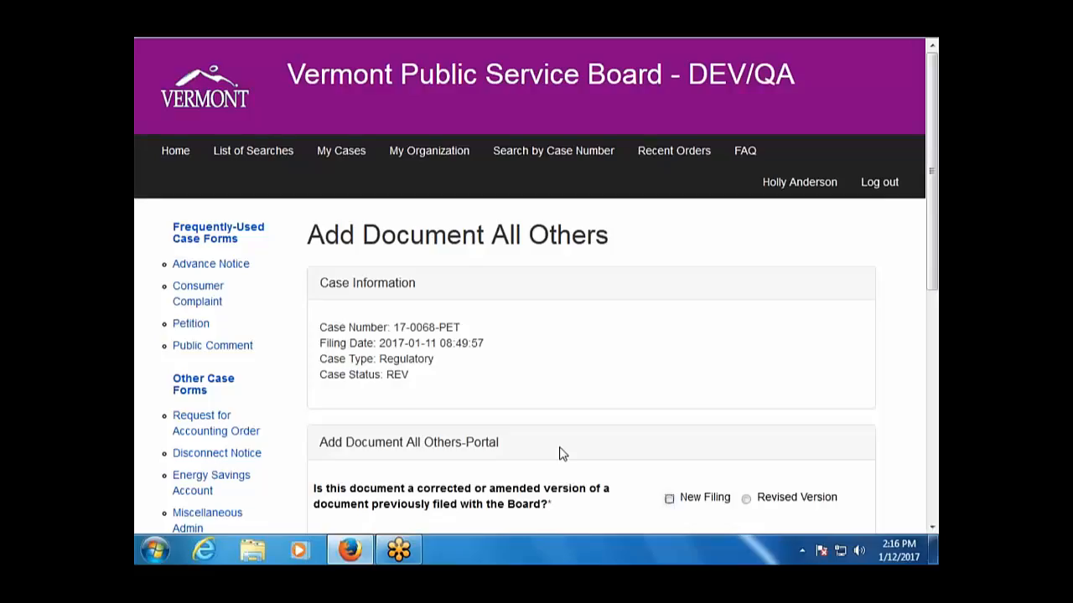
Mark the filing as a New Filing and pick LTR - Cover letter from a 'let' type search.
{"action": "scroll", "coordinate": [624, 424], "scroll_direction": "down", "scroll_amount": 3}
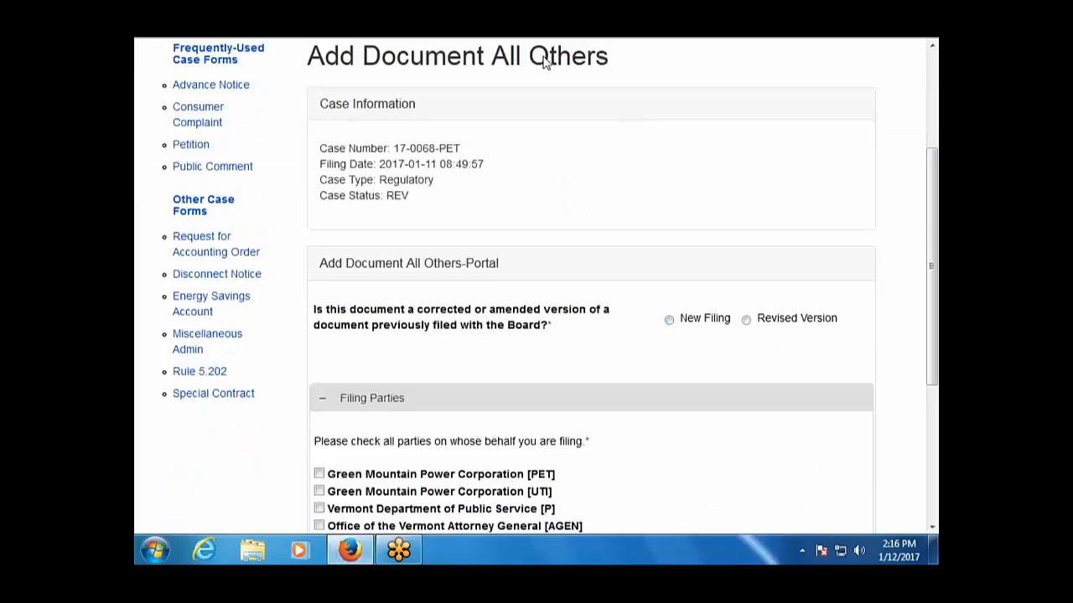
{"action": "left_click", "coordinate": [670, 320]}
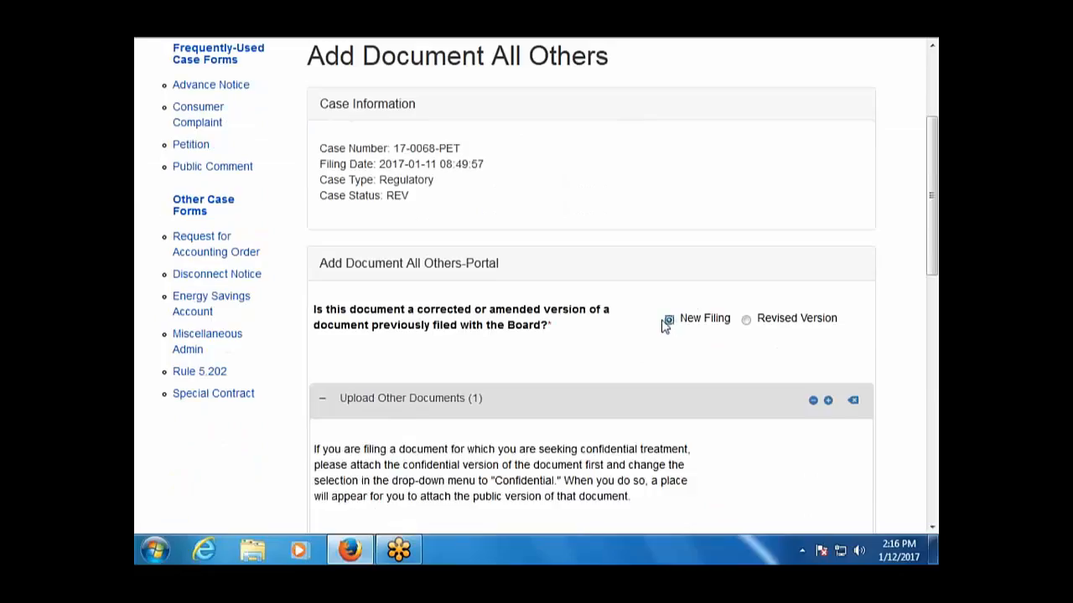
{"action": "scroll", "coordinate": [616, 369], "scroll_direction": "down", "scroll_amount": 1}
{"action": "scroll", "coordinate": [611, 377], "scroll_direction": "down", "scroll_amount": 3}
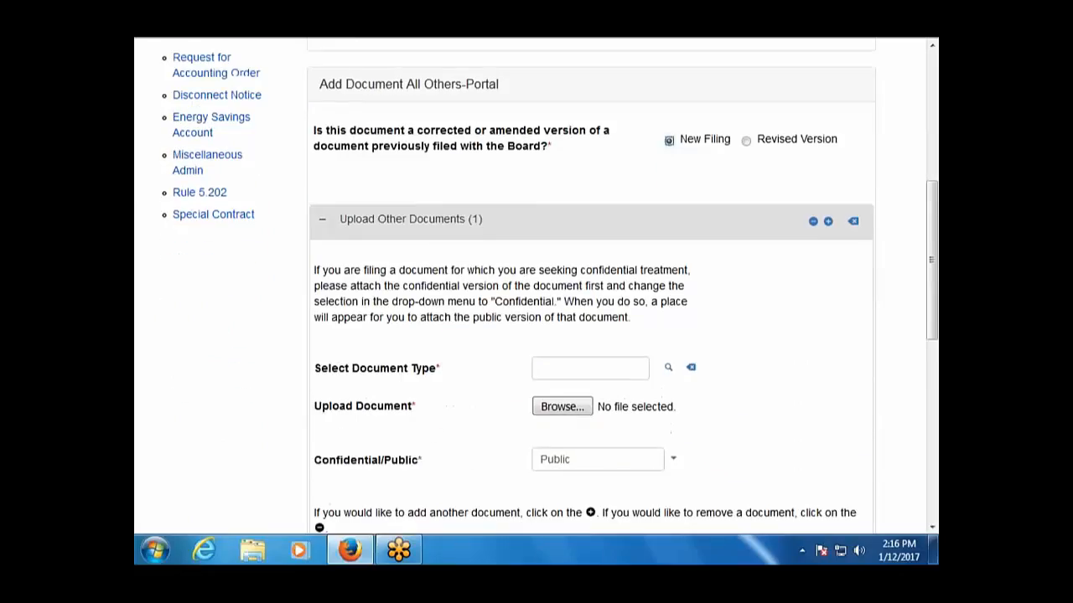
{"action": "left_click", "coordinate": [669, 369]}
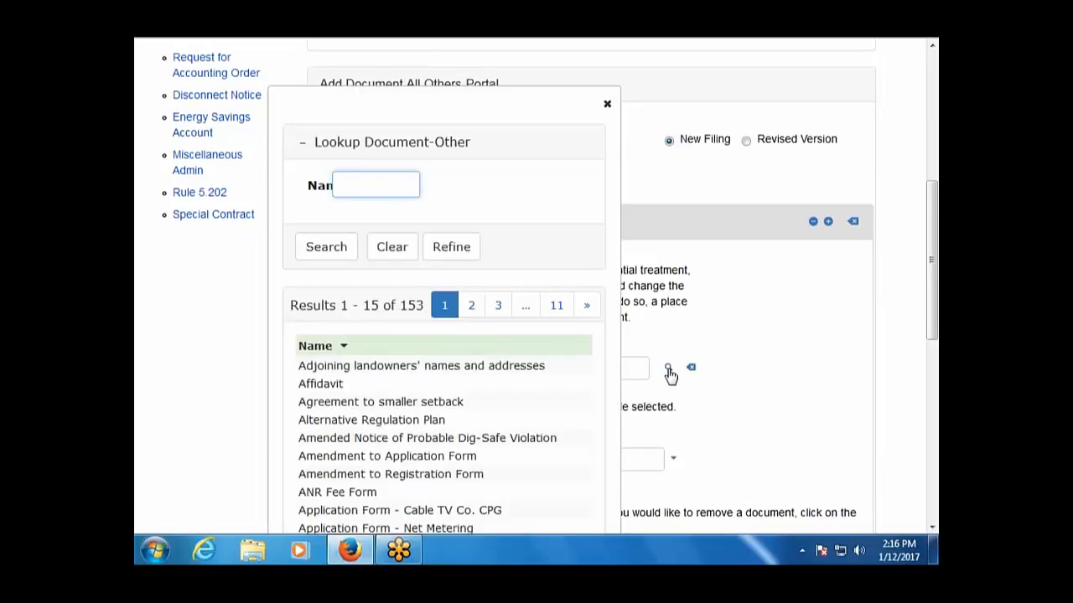
{"action": "type", "text": "let"}
{"action": "key", "text": "Return"}
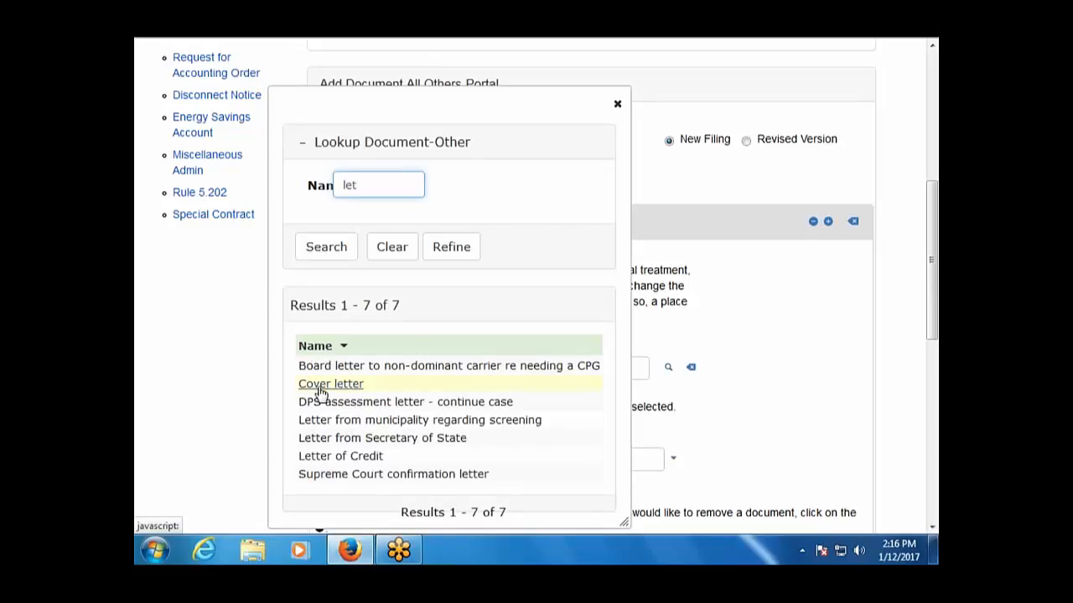
{"action": "left_click", "coordinate": [323, 386]}
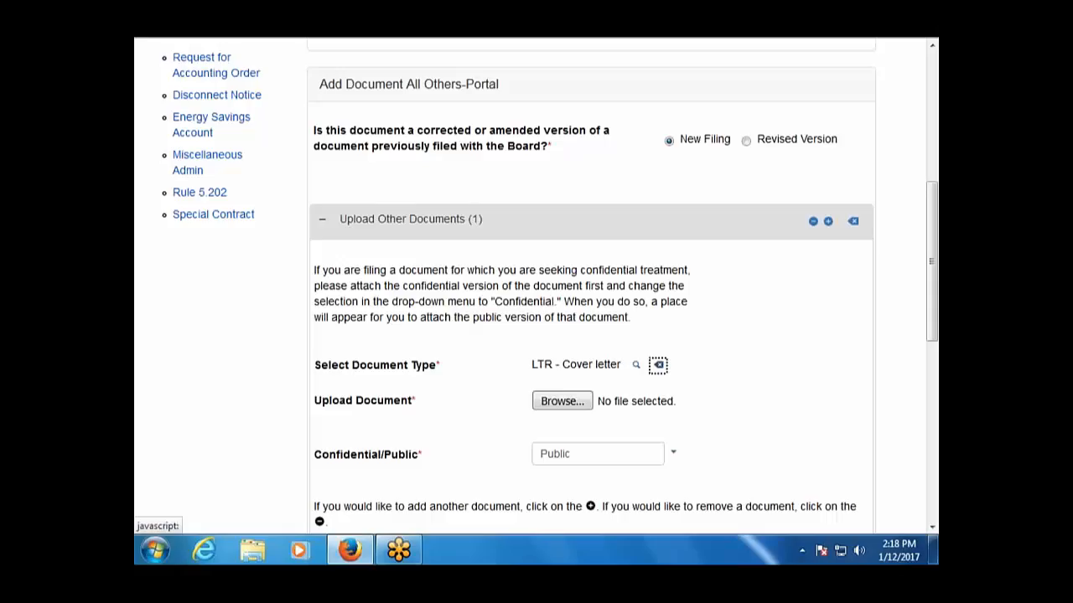
Search document types for 'other' and switch to OF - Other document filed with the Board.
{"action": "left_click", "coordinate": [635, 366]}
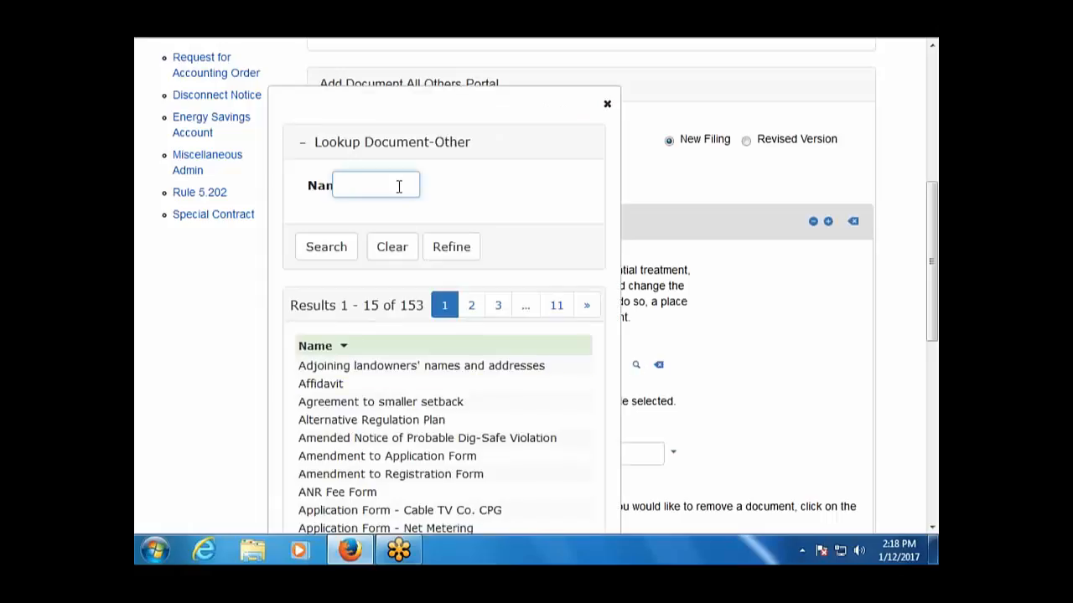
{"action": "type", "text": "other"}
{"action": "key", "text": "Return"}
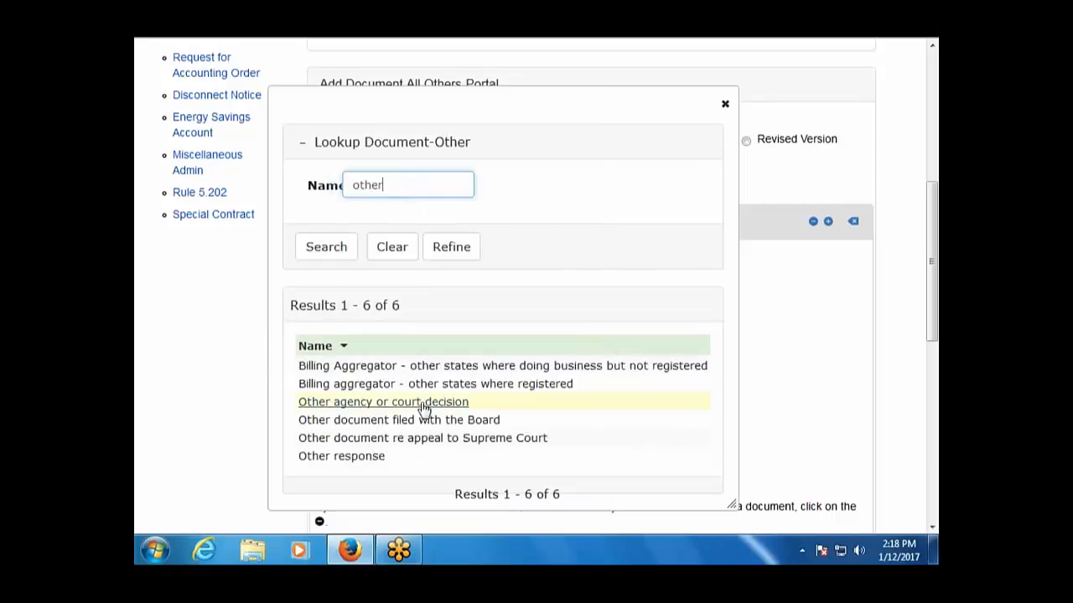
{"action": "left_click", "coordinate": [432, 421]}
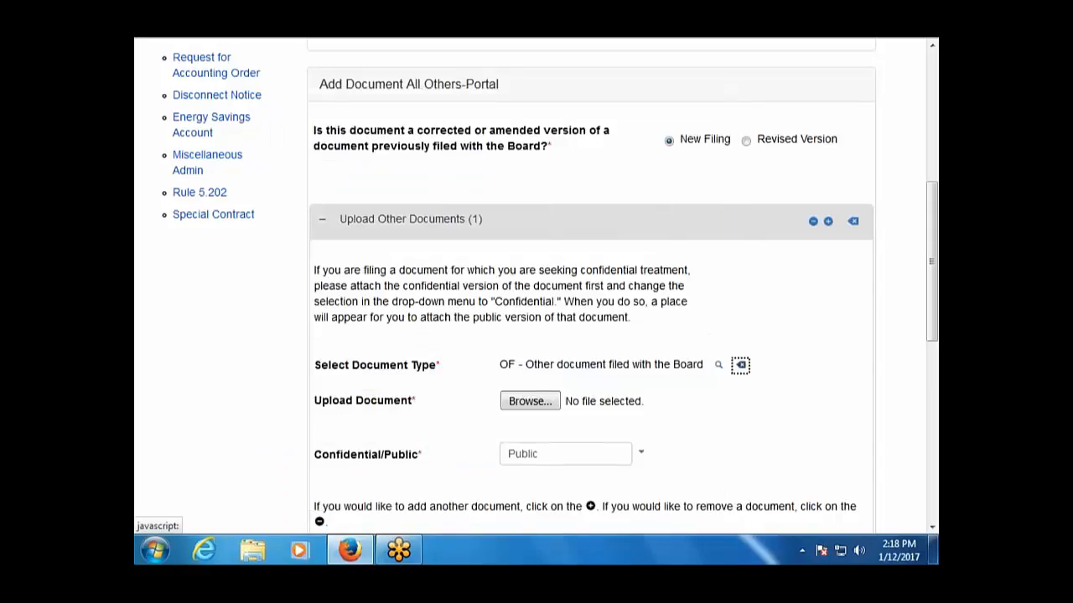
{"action": "scroll", "coordinate": [536, 284], "scroll_direction": "down", "scroll_amount": 4}
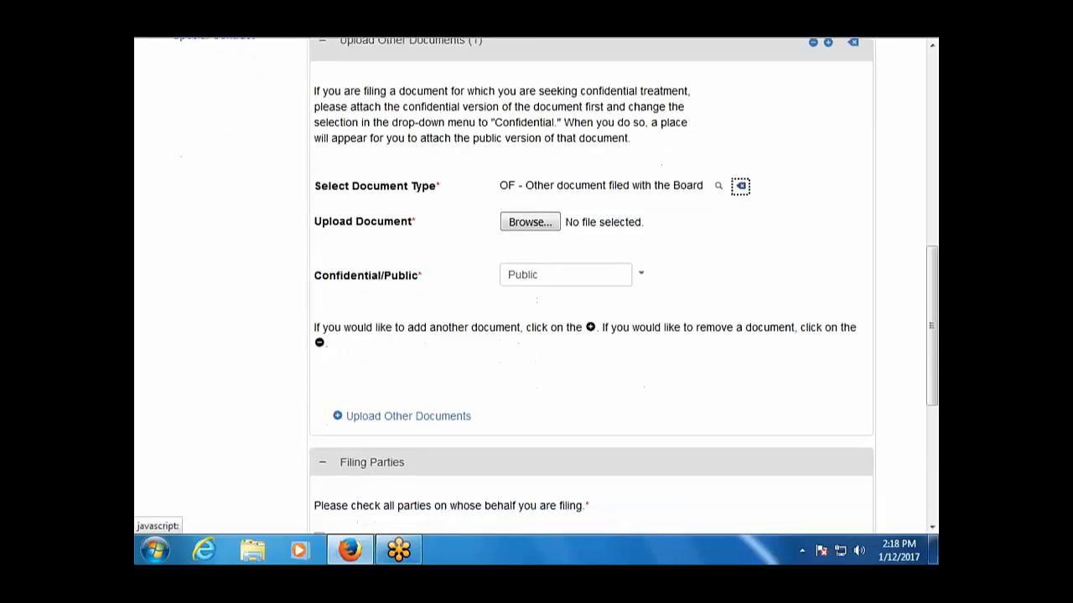
{"action": "scroll", "coordinate": [536, 285], "scroll_direction": "up", "scroll_amount": 2}
{"action": "scroll", "coordinate": [537, 285], "scroll_direction": "up", "scroll_amount": 1}
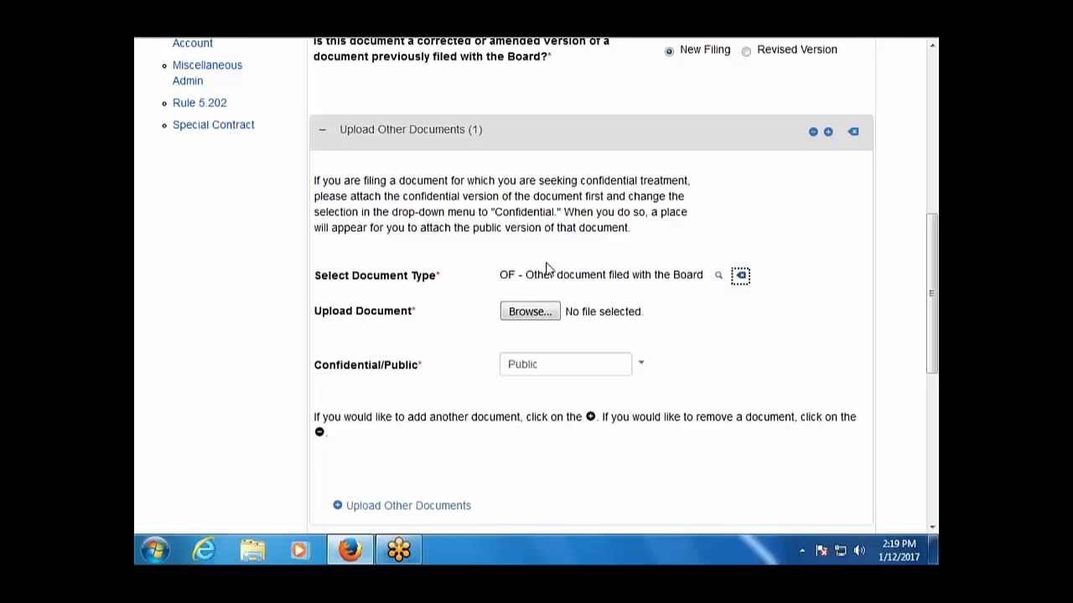
Look over the filing form, then bring back the Lookup Document-Other list of 153 types.
{"action": "scroll", "coordinate": [513, 304], "scroll_direction": "up", "scroll_amount": 5}
{"action": "scroll", "coordinate": [514, 307], "scroll_direction": "up", "scroll_amount": 1}
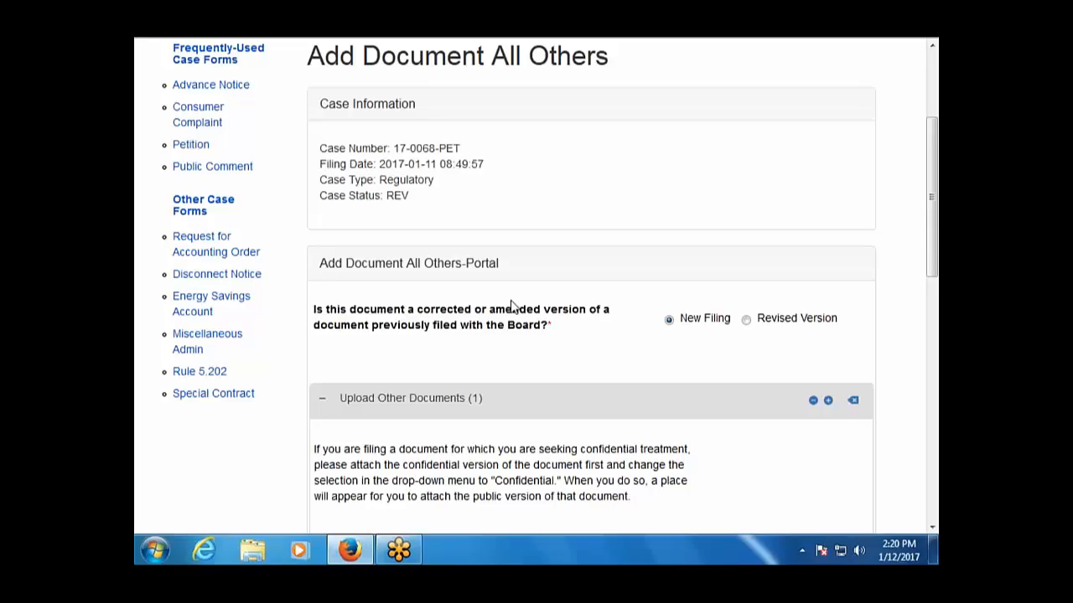
{"action": "scroll", "coordinate": [558, 327], "scroll_direction": "down", "scroll_amount": 5}
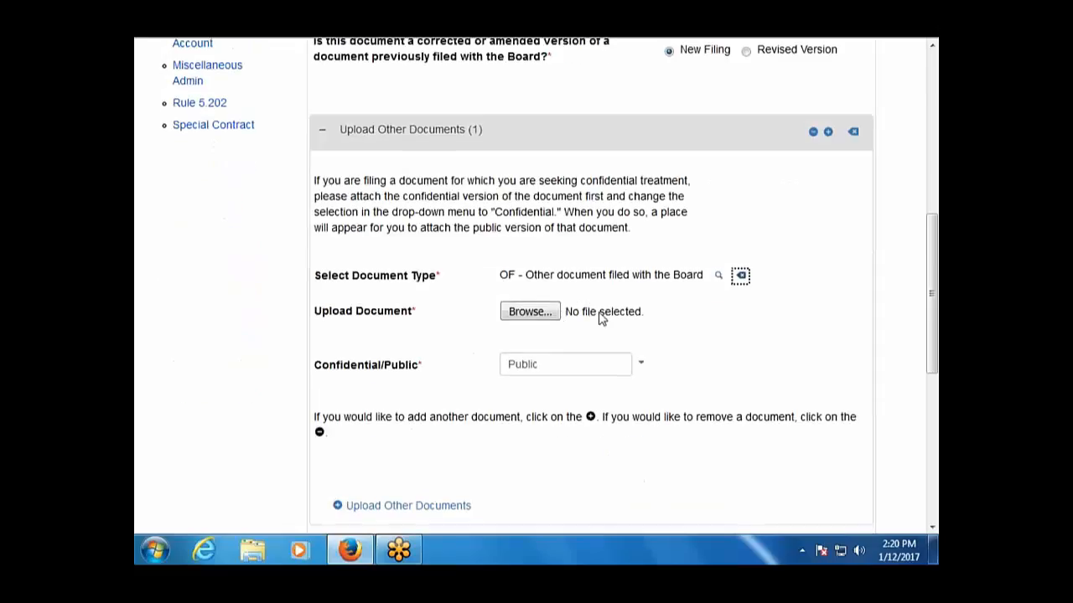
{"action": "left_click", "coordinate": [718, 277]}
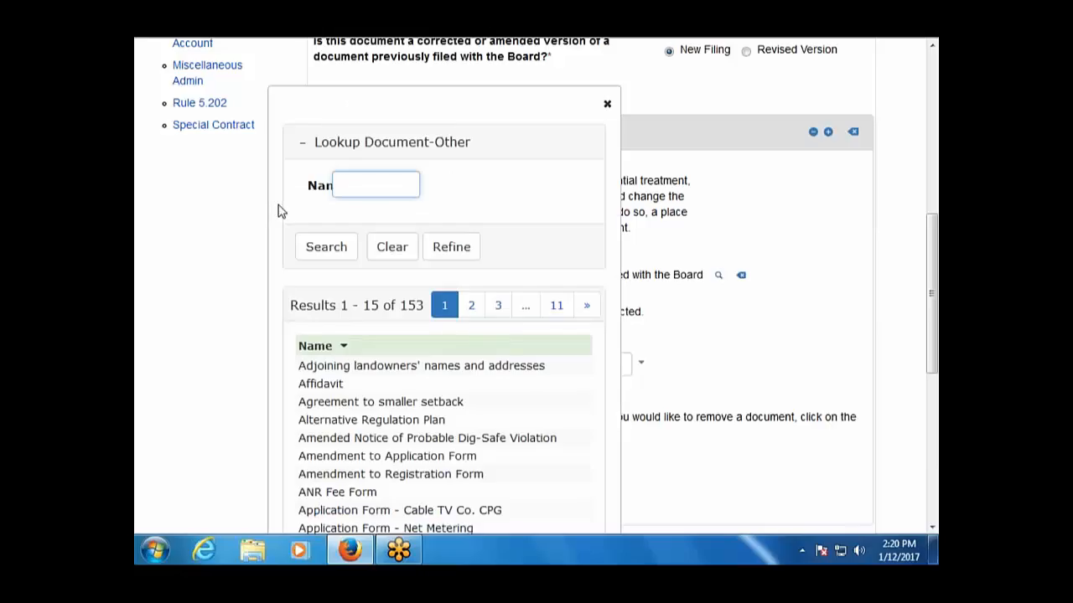
Search types for 'not' and choose NOA - Notice of Appearance as the document type.
{"action": "type", "text": "not"}
{"action": "key", "text": "Return"}
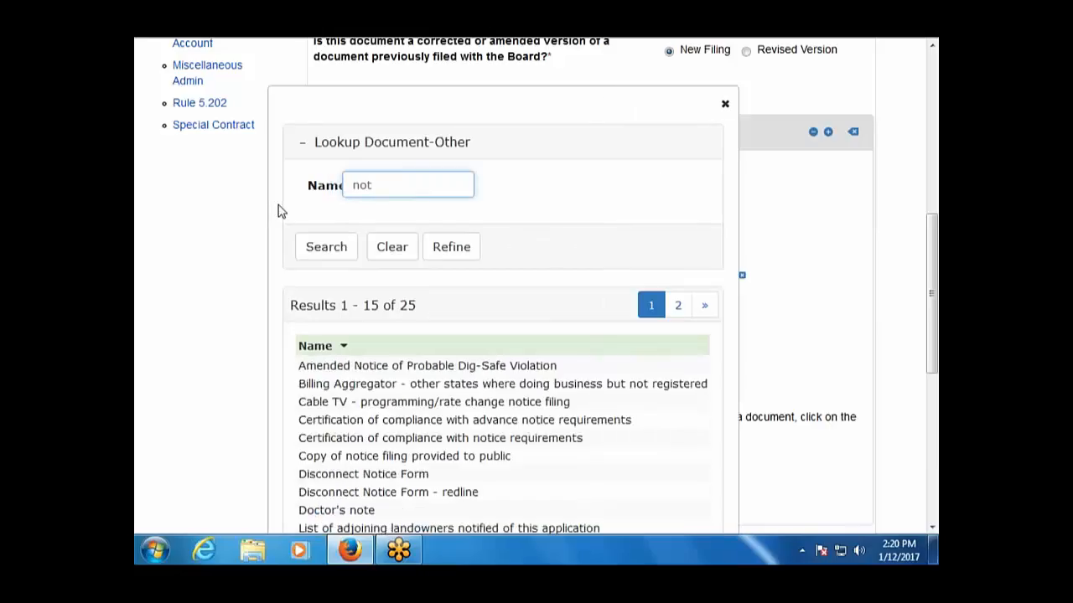
{"action": "scroll", "coordinate": [312, 371], "scroll_direction": "down", "scroll_amount": 2}
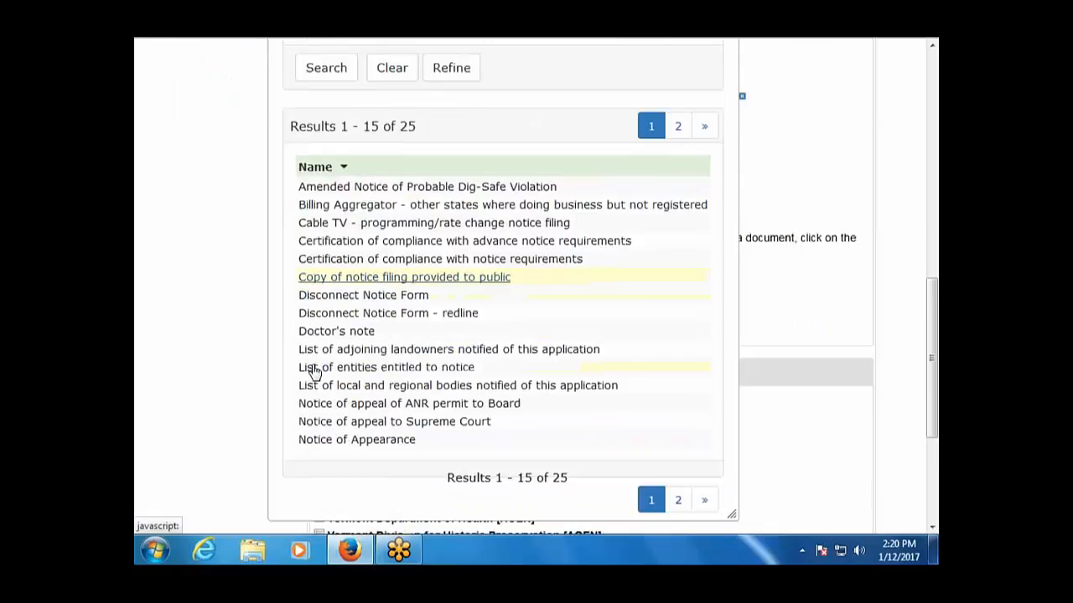
{"action": "left_click", "coordinate": [356, 439]}
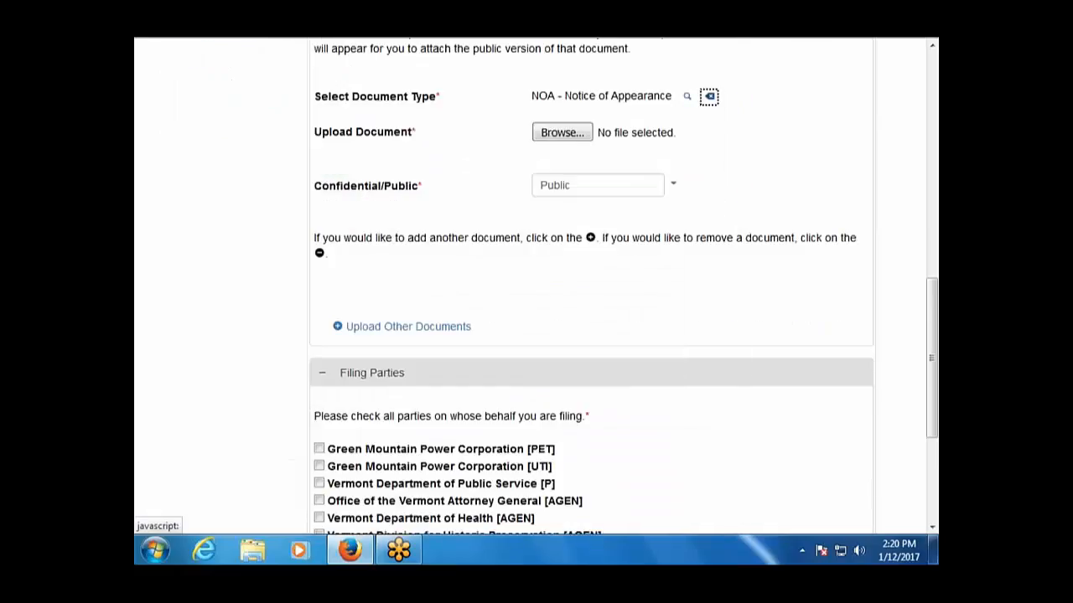
{"action": "scroll", "coordinate": [486, 434], "scroll_direction": "up", "scroll_amount": 2}
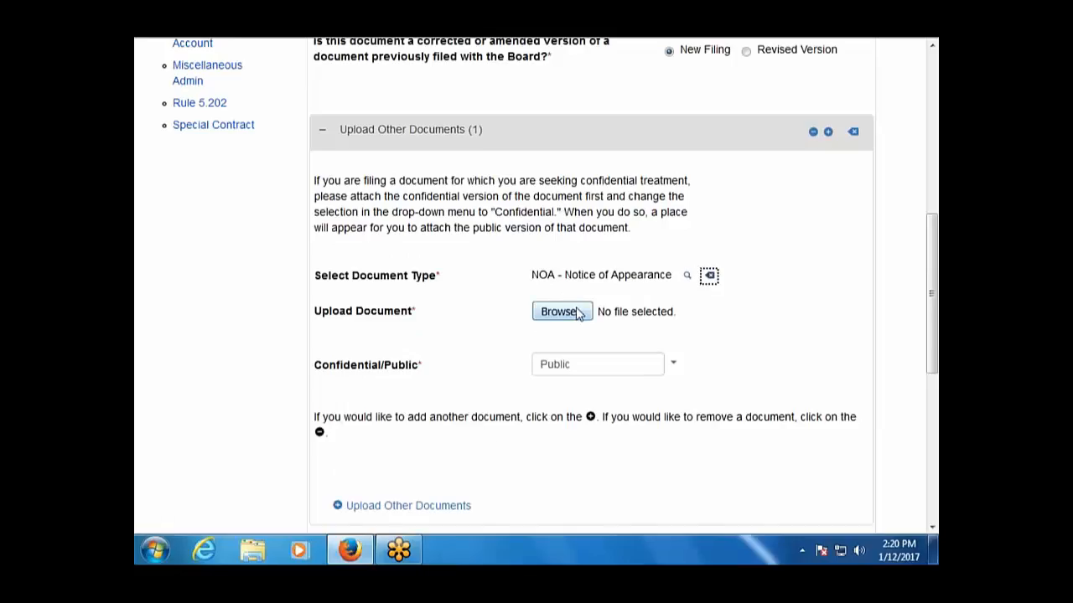
Cancel the file chooser without attaching, then browse the full 153-type document lookup list.
{"action": "left_click", "coordinate": [575, 315]}
{"action": "left_click", "coordinate": [575, 316]}
{"action": "left_click", "coordinate": [687, 278]}
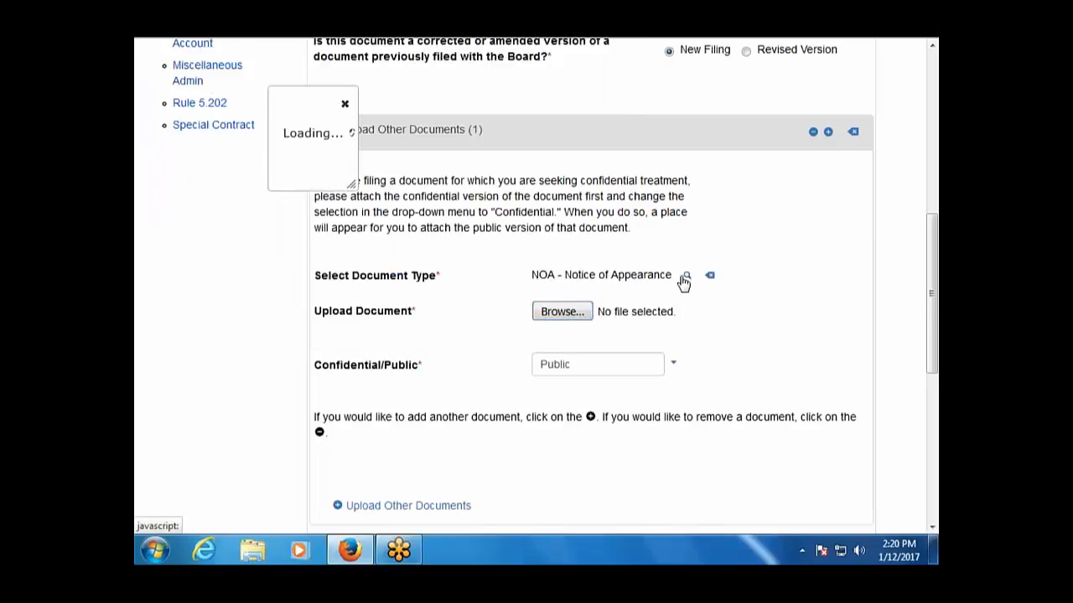
{"action": "scroll", "coordinate": [444, 394], "scroll_direction": "down", "scroll_amount": 3}
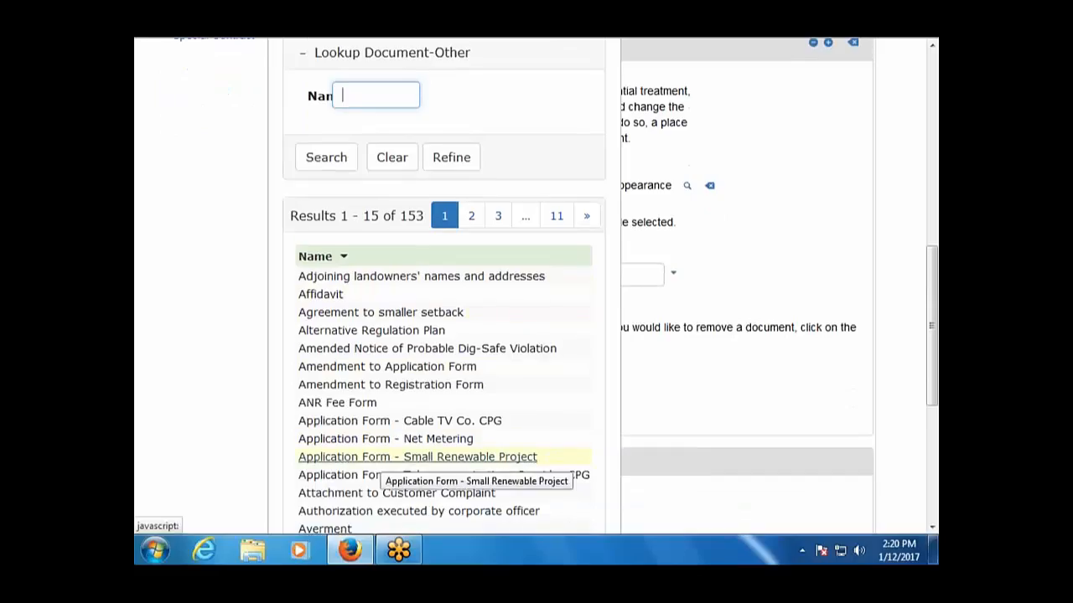
{"action": "scroll", "coordinate": [419, 457], "scroll_direction": "down", "scroll_amount": 3}
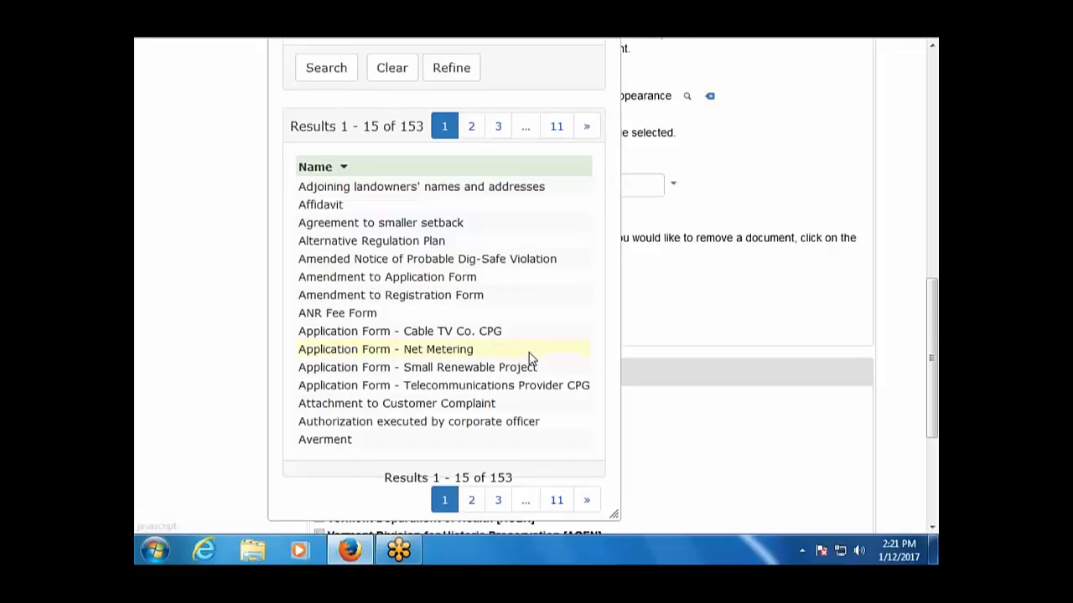
{"action": "scroll", "coordinate": [503, 356], "scroll_direction": "up", "scroll_amount": 4}
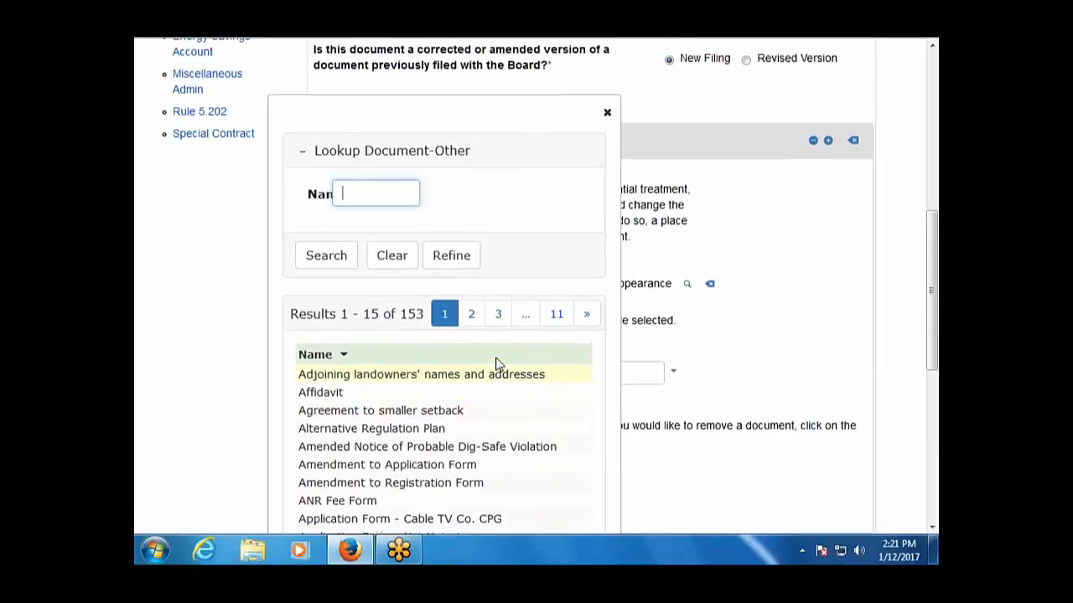
{"action": "scroll", "coordinate": [496, 365], "scroll_direction": "up", "scroll_amount": 2}
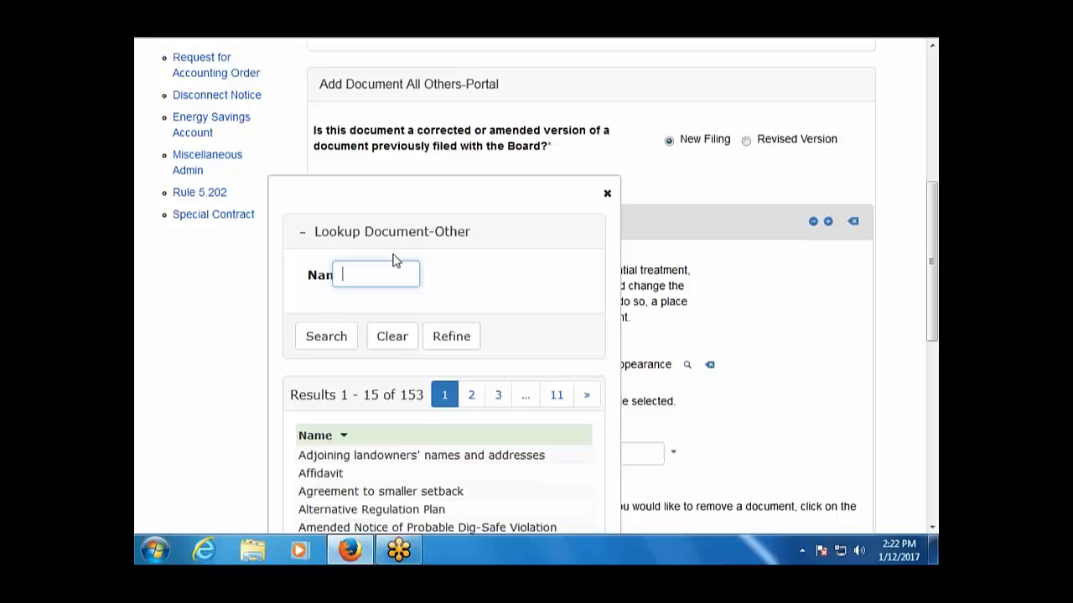
Close the document type lookup and leave the unsaved filing form for My Cases.
{"action": "left_click", "coordinate": [190, 420]}
{"action": "left_click", "coordinate": [607, 194]}
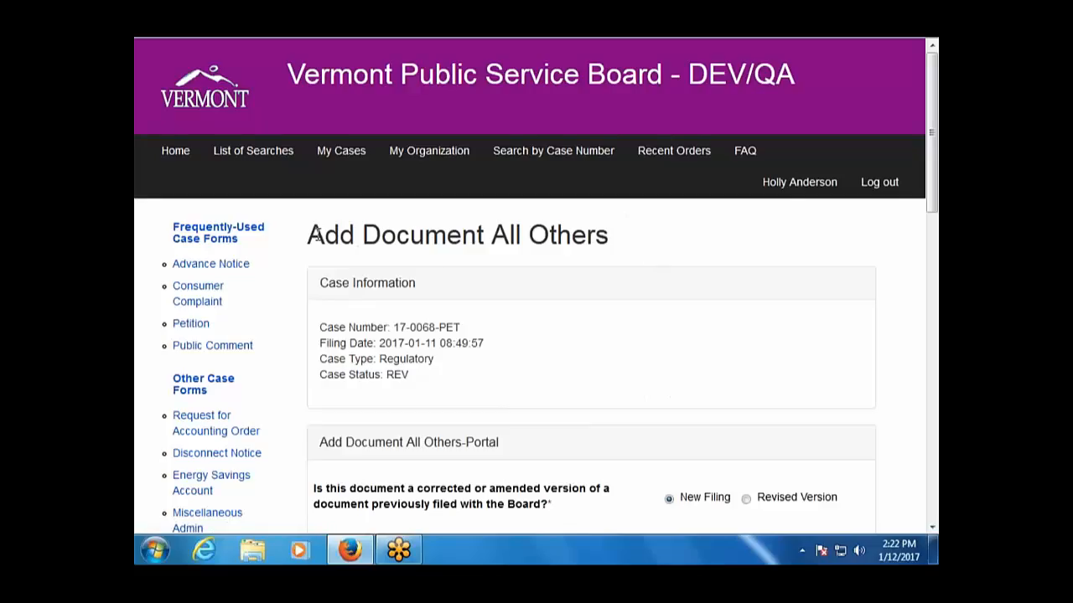
{"action": "left_click", "coordinate": [342, 150]}
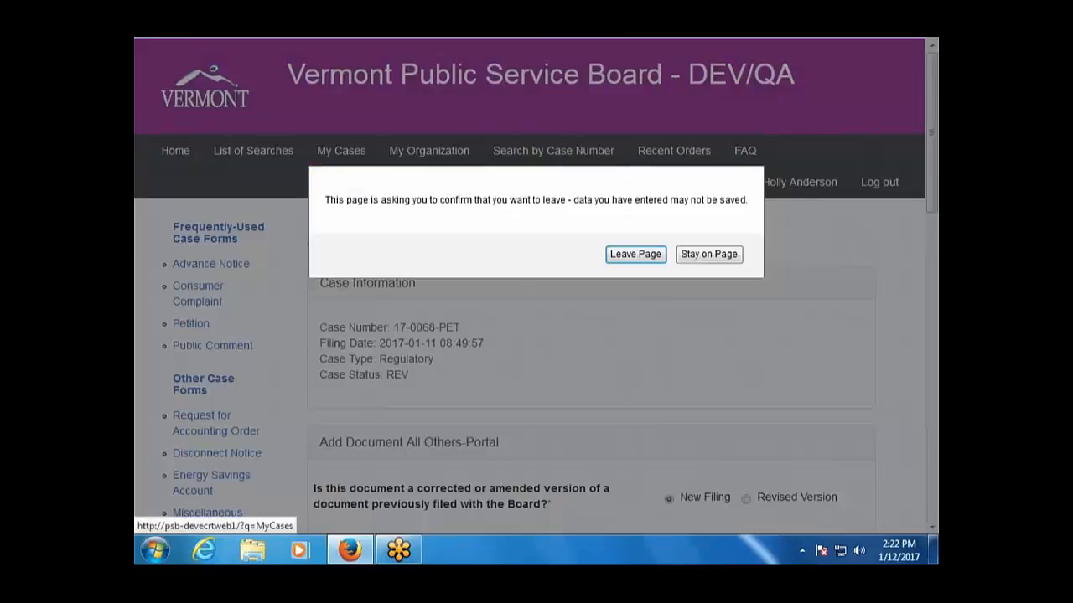
{"action": "left_click", "coordinate": [619, 252]}
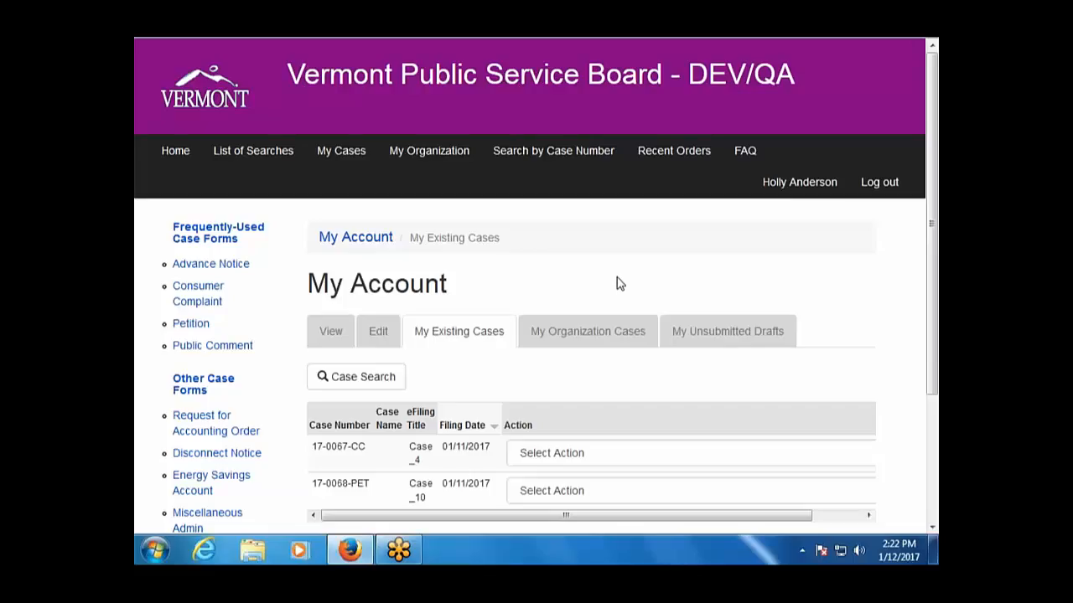
Open View Case for 17-0068-PET and go to its People section.
{"action": "scroll", "coordinate": [616, 284], "scroll_direction": "down", "scroll_amount": 2}
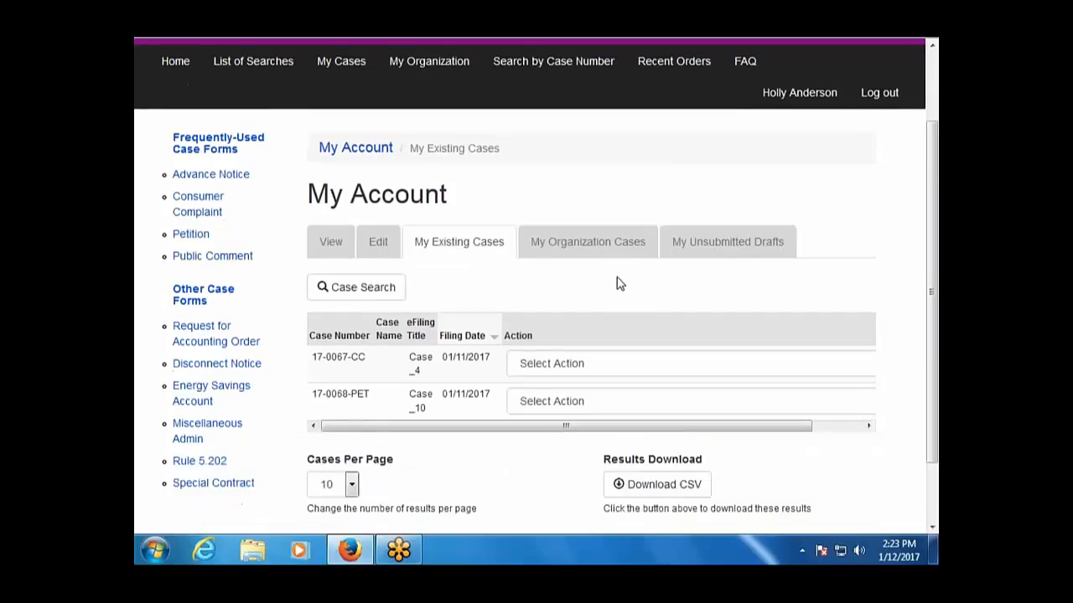
{"action": "left_click", "coordinate": [637, 405]}
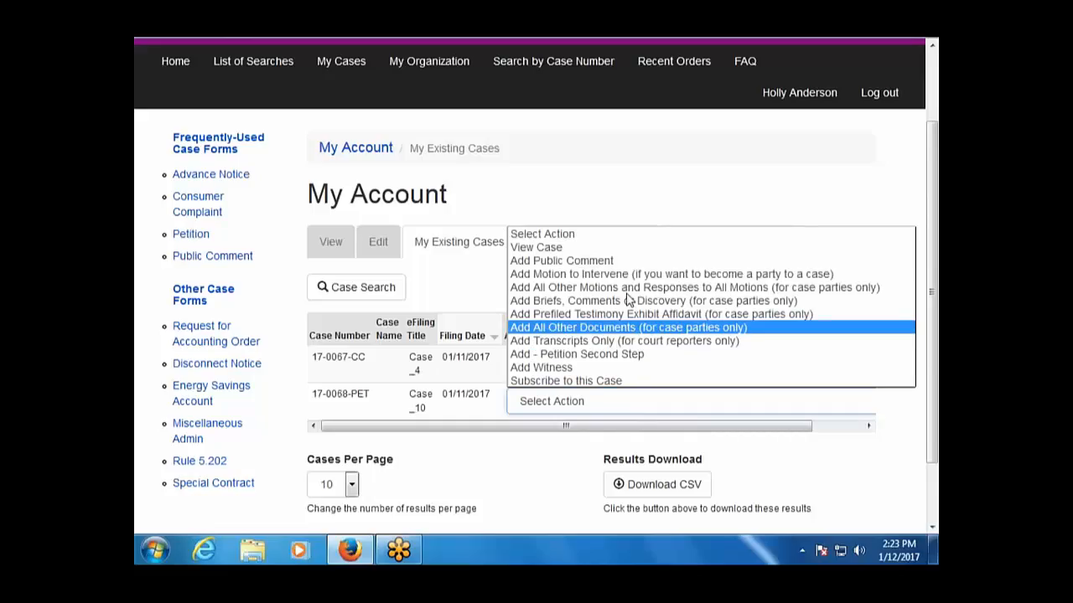
{"action": "left_click", "coordinate": [611, 247]}
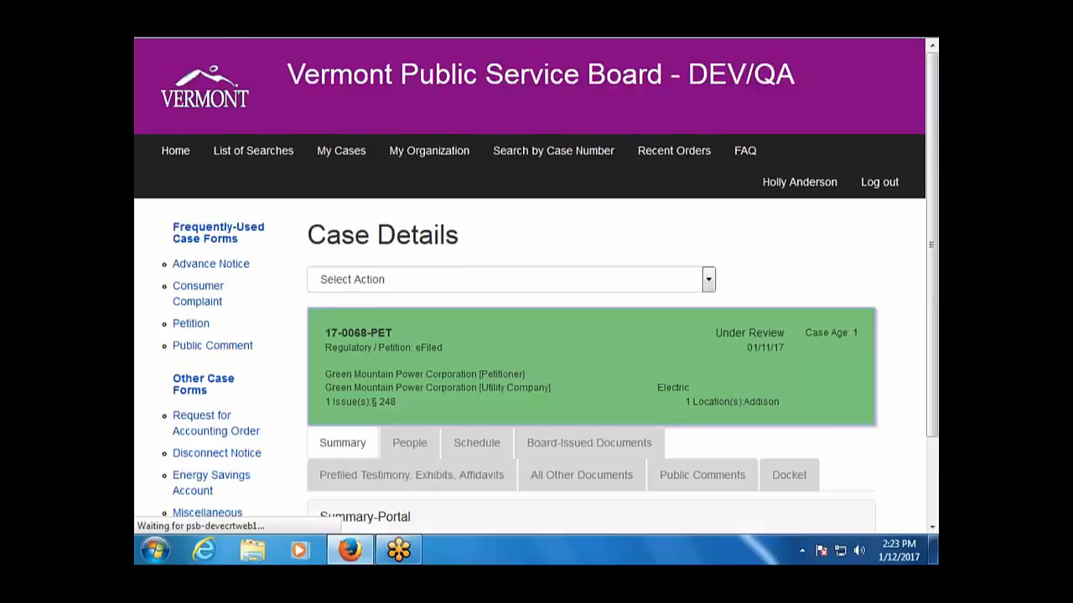
{"action": "scroll", "coordinate": [618, 299], "scroll_direction": "down", "scroll_amount": 2}
{"action": "left_click", "coordinate": [425, 350]}
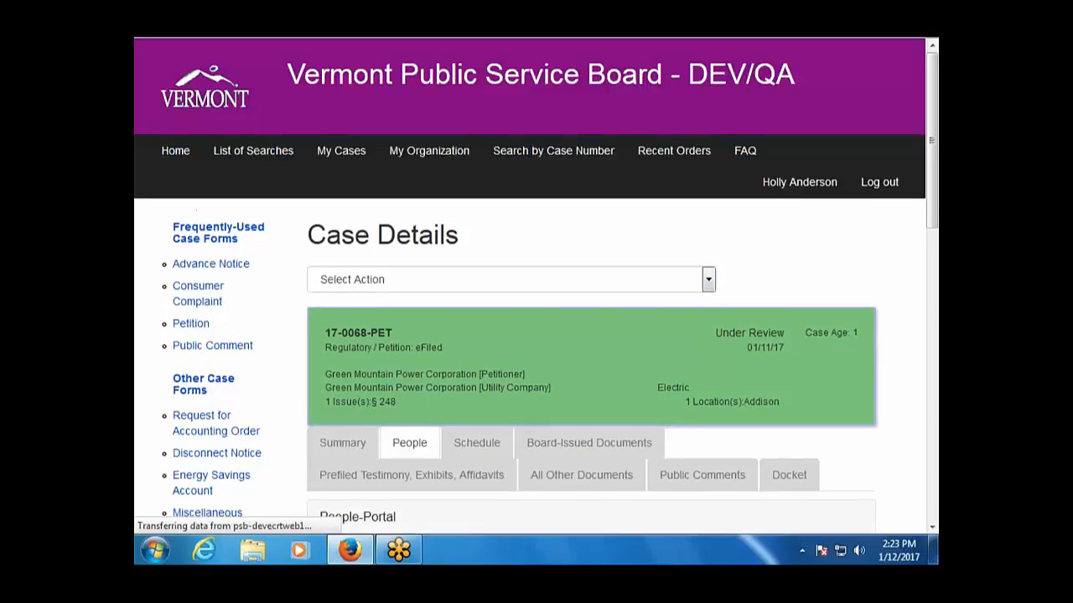
Scroll the 17-0068-PET participants past two Notice of Appearance-needed contacts to Entities Receiving Notice.
{"action": "scroll", "coordinate": [426, 349], "scroll_direction": "down", "scroll_amount": 3}
{"action": "scroll", "coordinate": [536, 327], "scroll_direction": "down", "scroll_amount": 8}
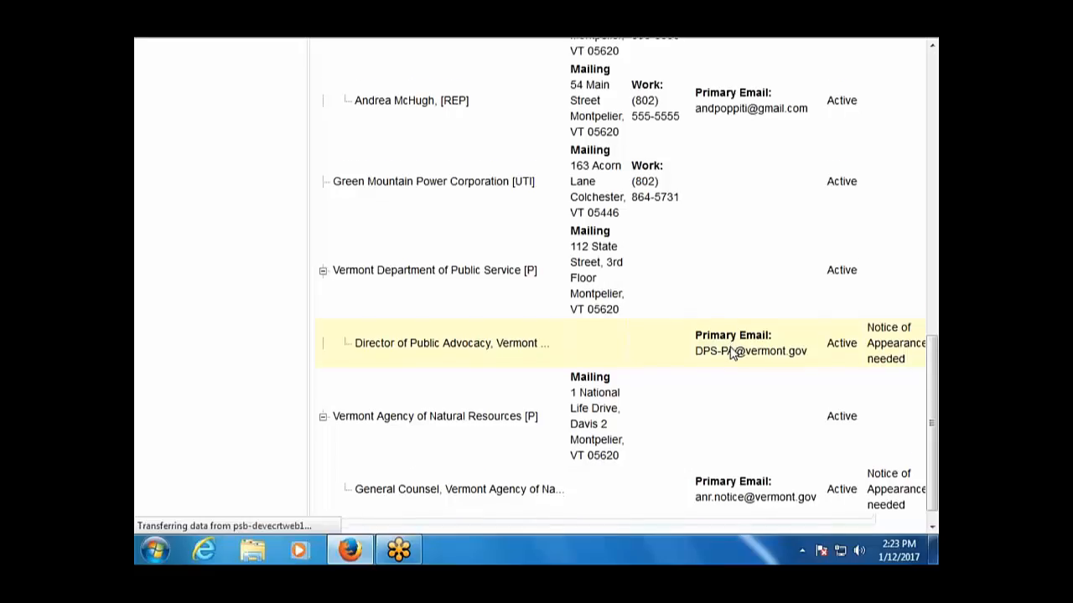
{"action": "scroll", "coordinate": [696, 352], "scroll_direction": "down", "scroll_amount": 1}
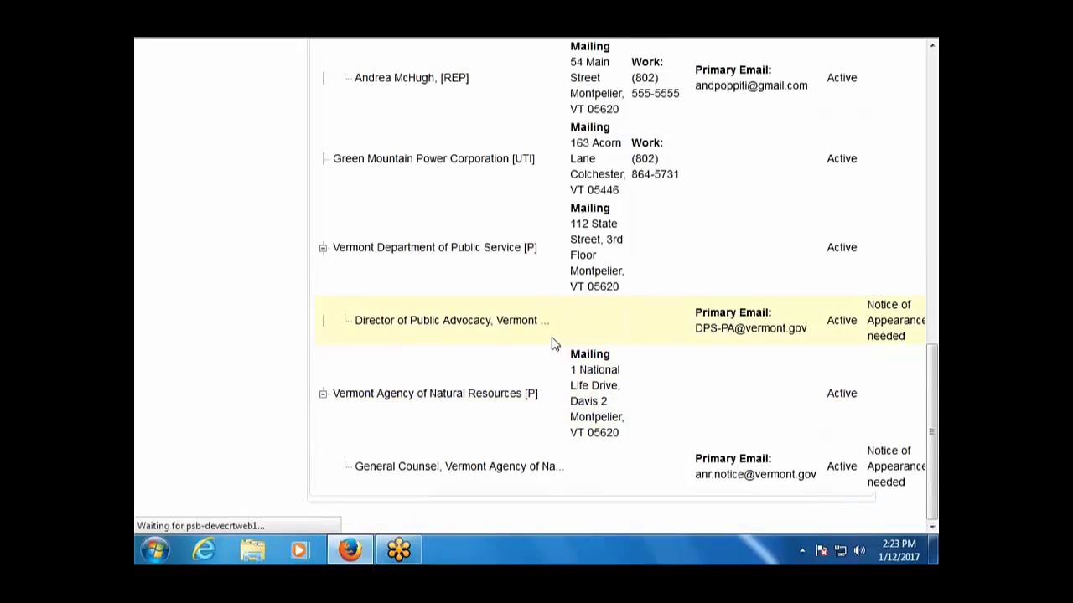
{"action": "scroll", "coordinate": [741, 401], "scroll_direction": "down", "scroll_amount": 10}
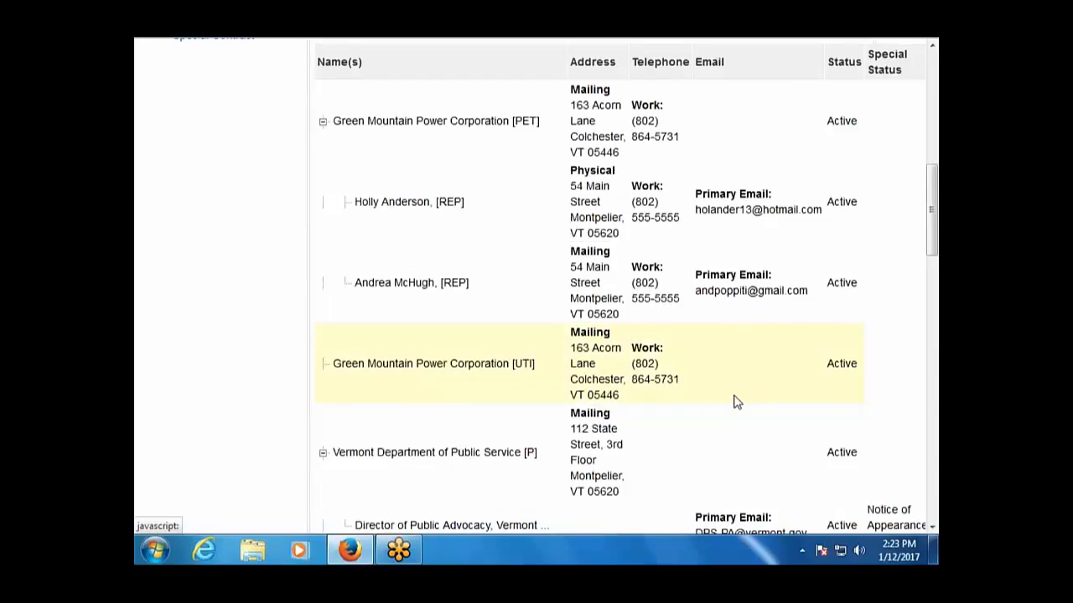
{"action": "scroll", "coordinate": [729, 404], "scroll_direction": "down", "scroll_amount": 3}
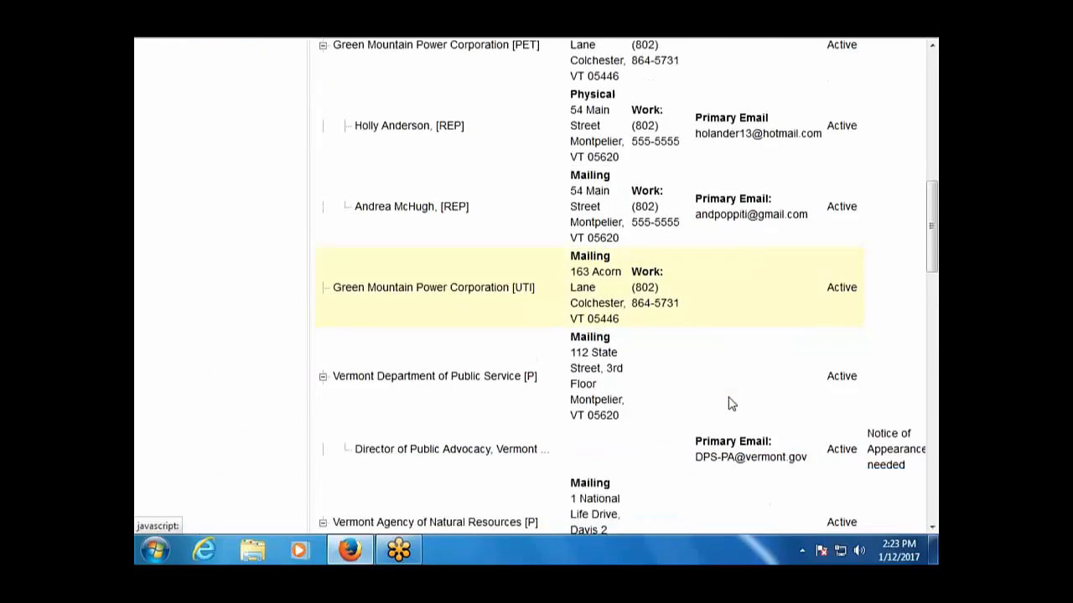
{"action": "scroll", "coordinate": [729, 403], "scroll_direction": "down", "scroll_amount": 3}
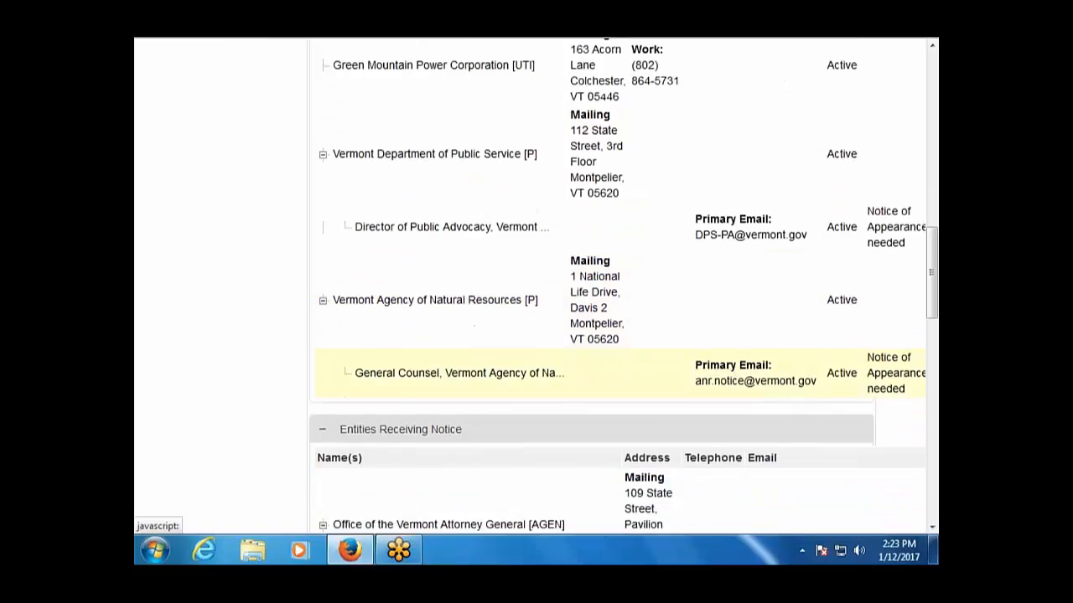